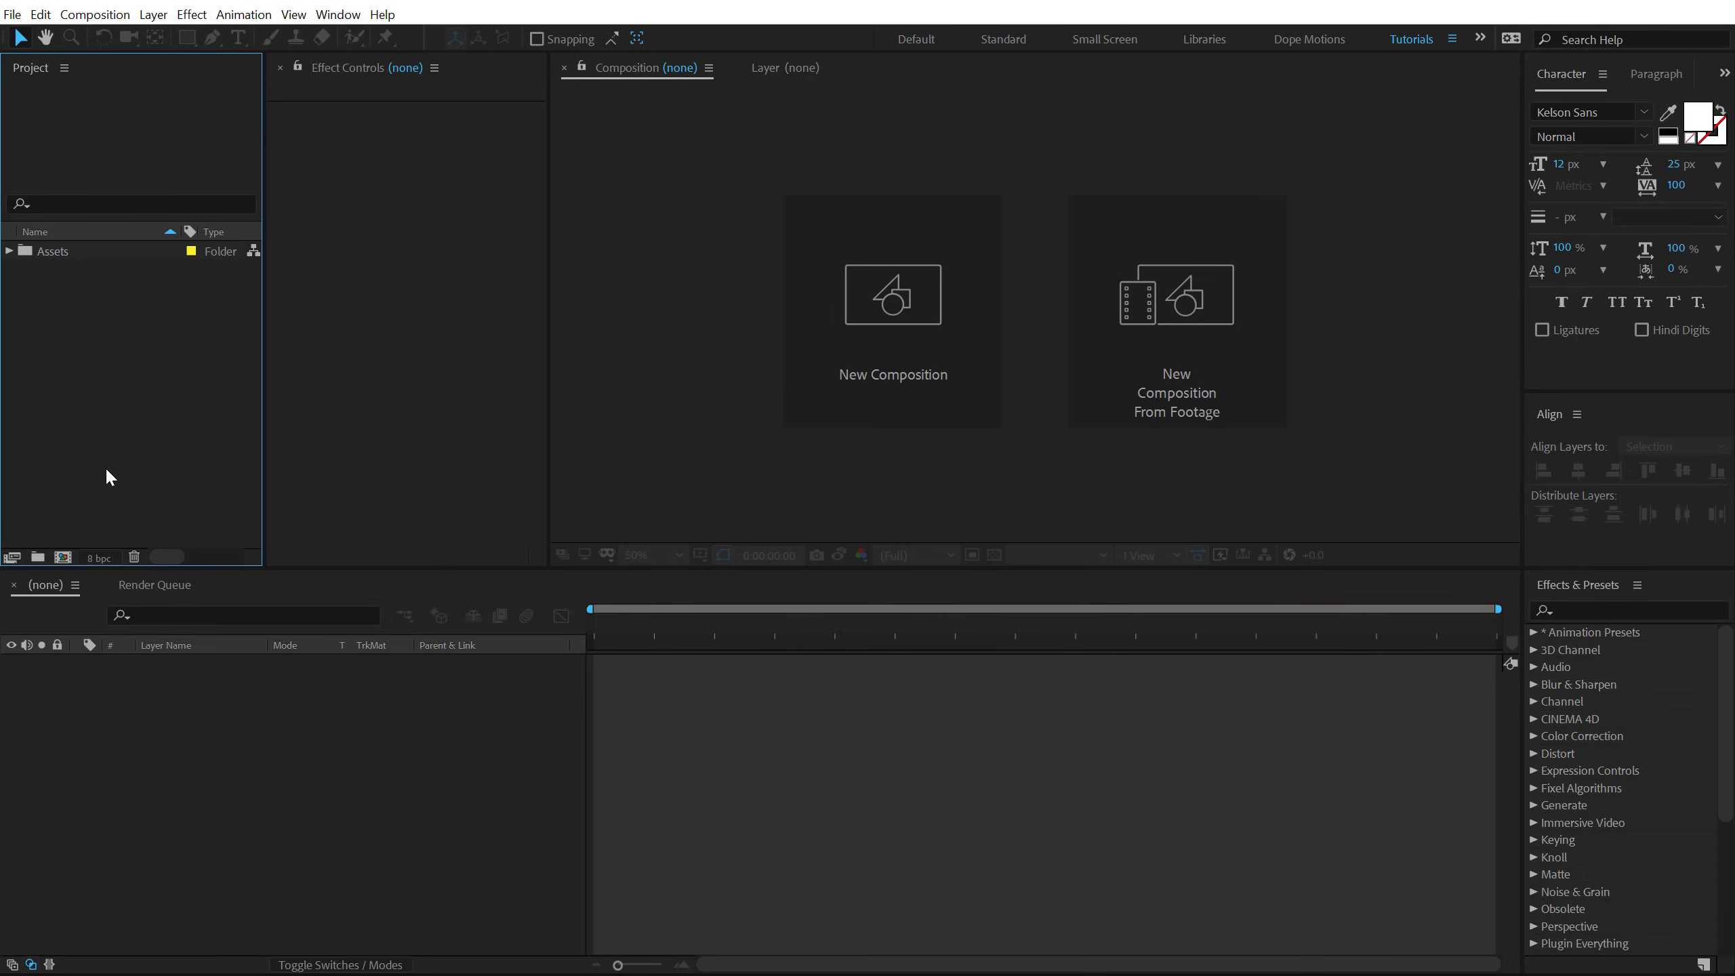
Step: Create an empty 2560×1440, 30 fps, 30-second composition named Main
left_click(960, 351)
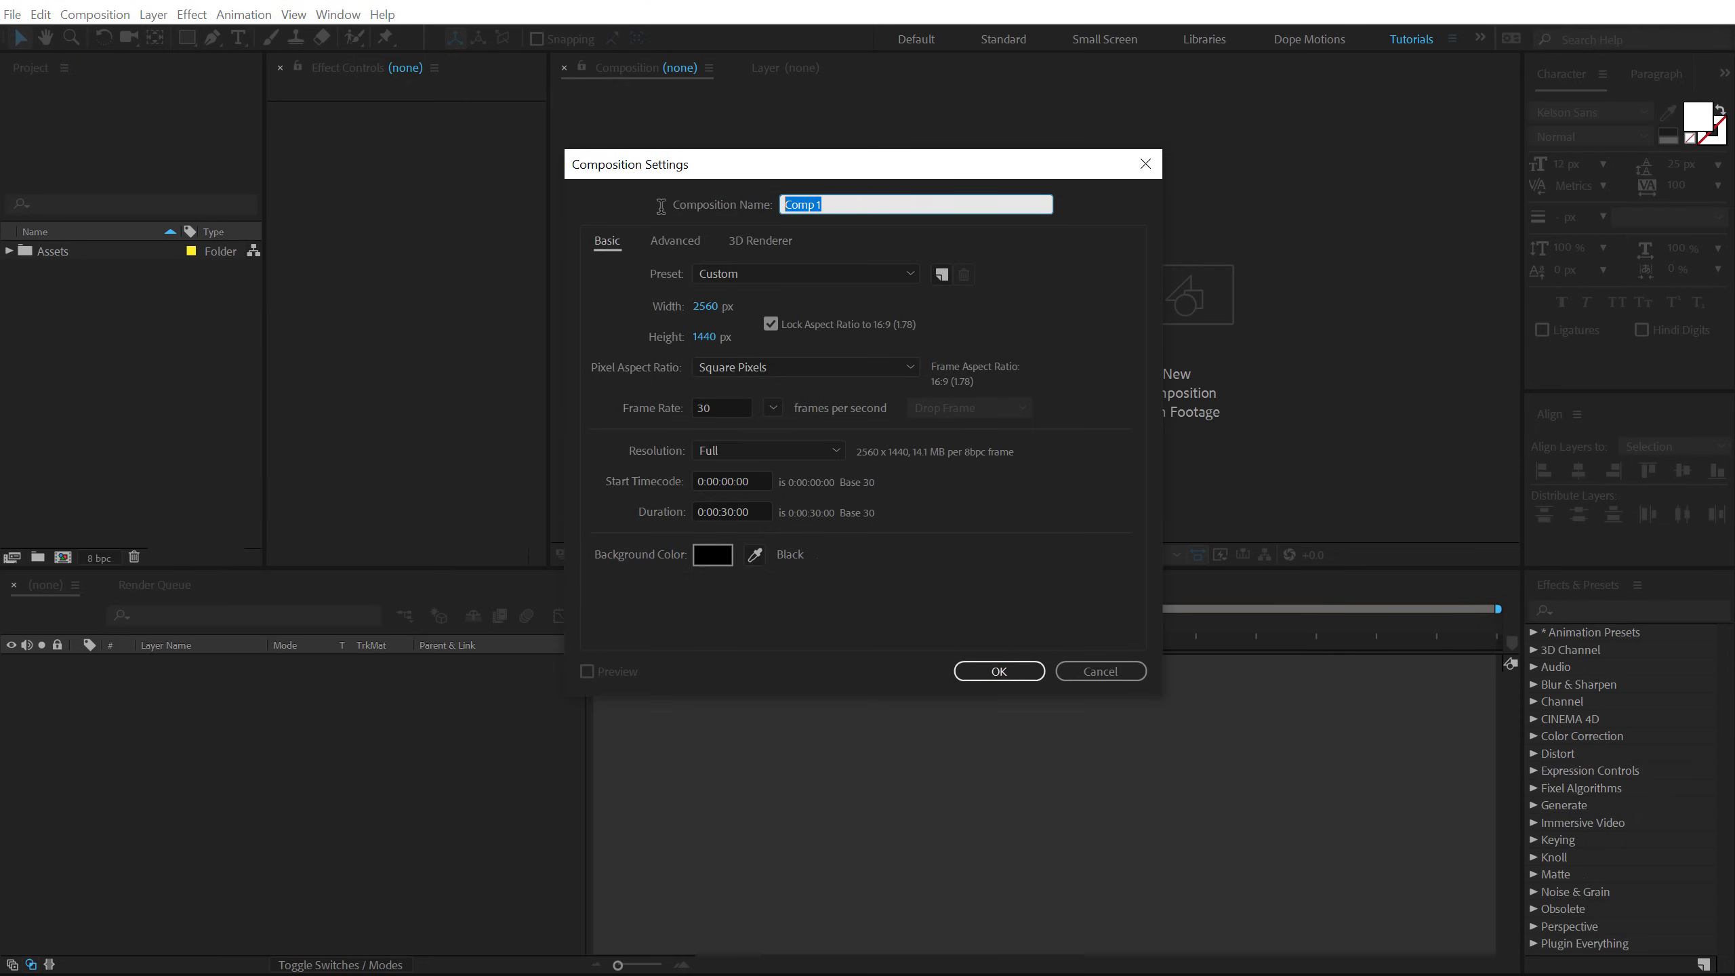
type("Main")
left_click(969, 669)
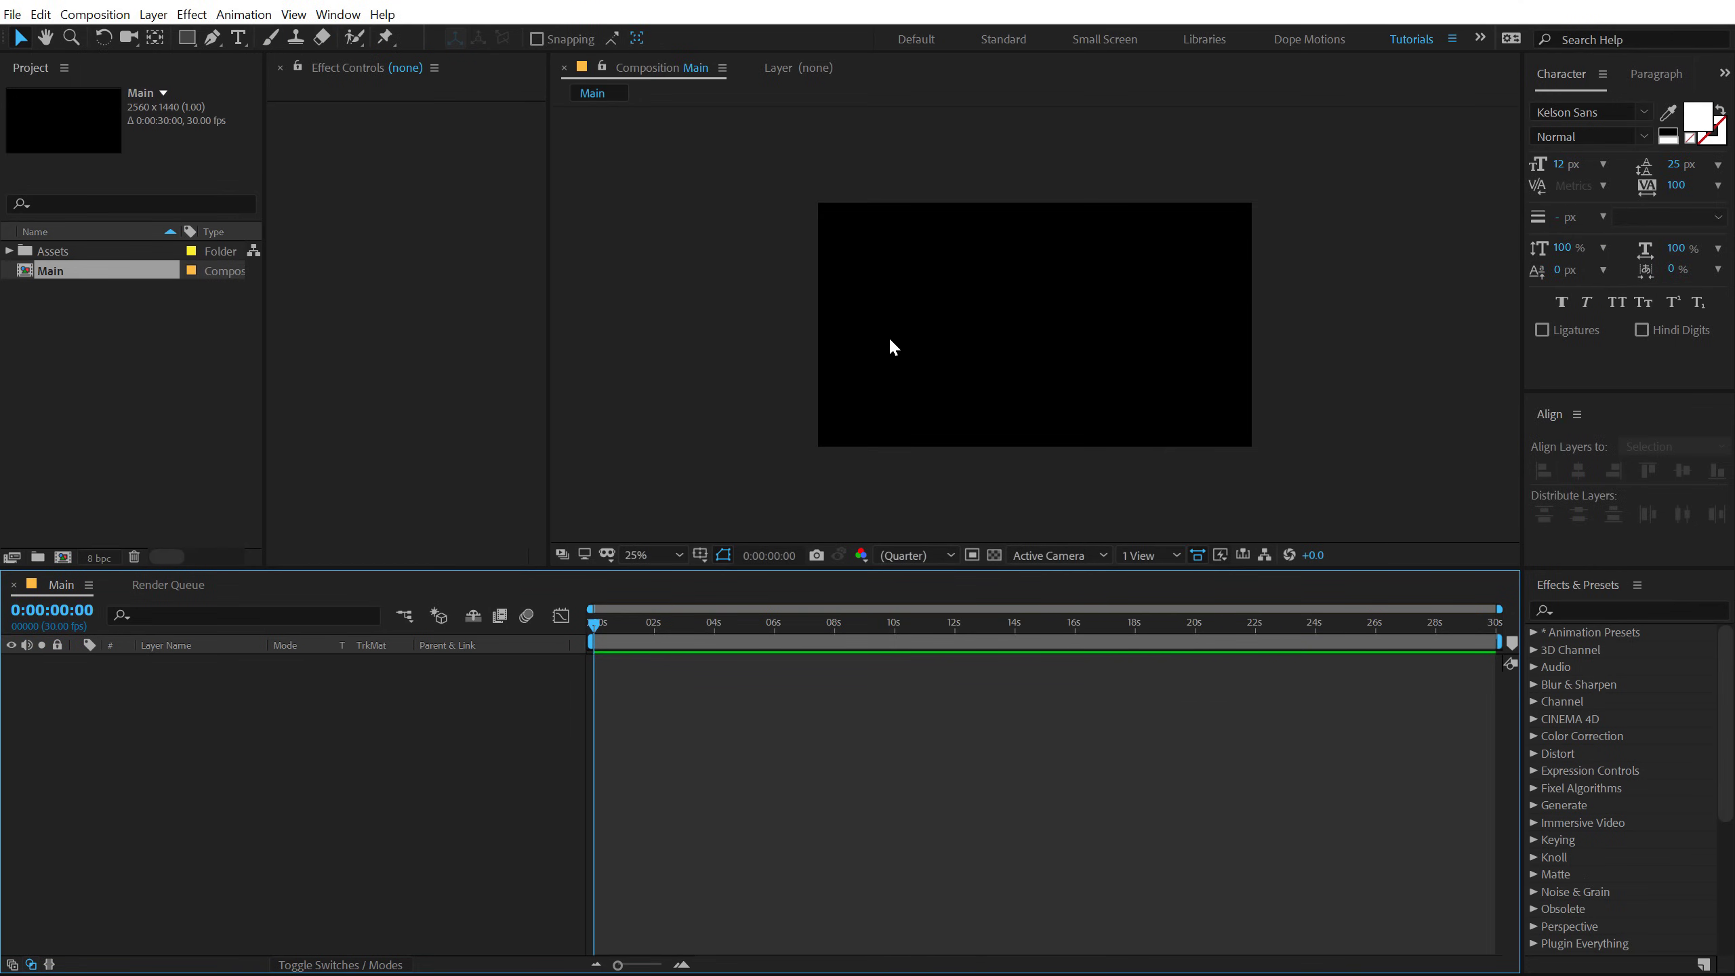
Step: Create a new composition named Media_01
left_click_drag(577, 568, 582, 633)
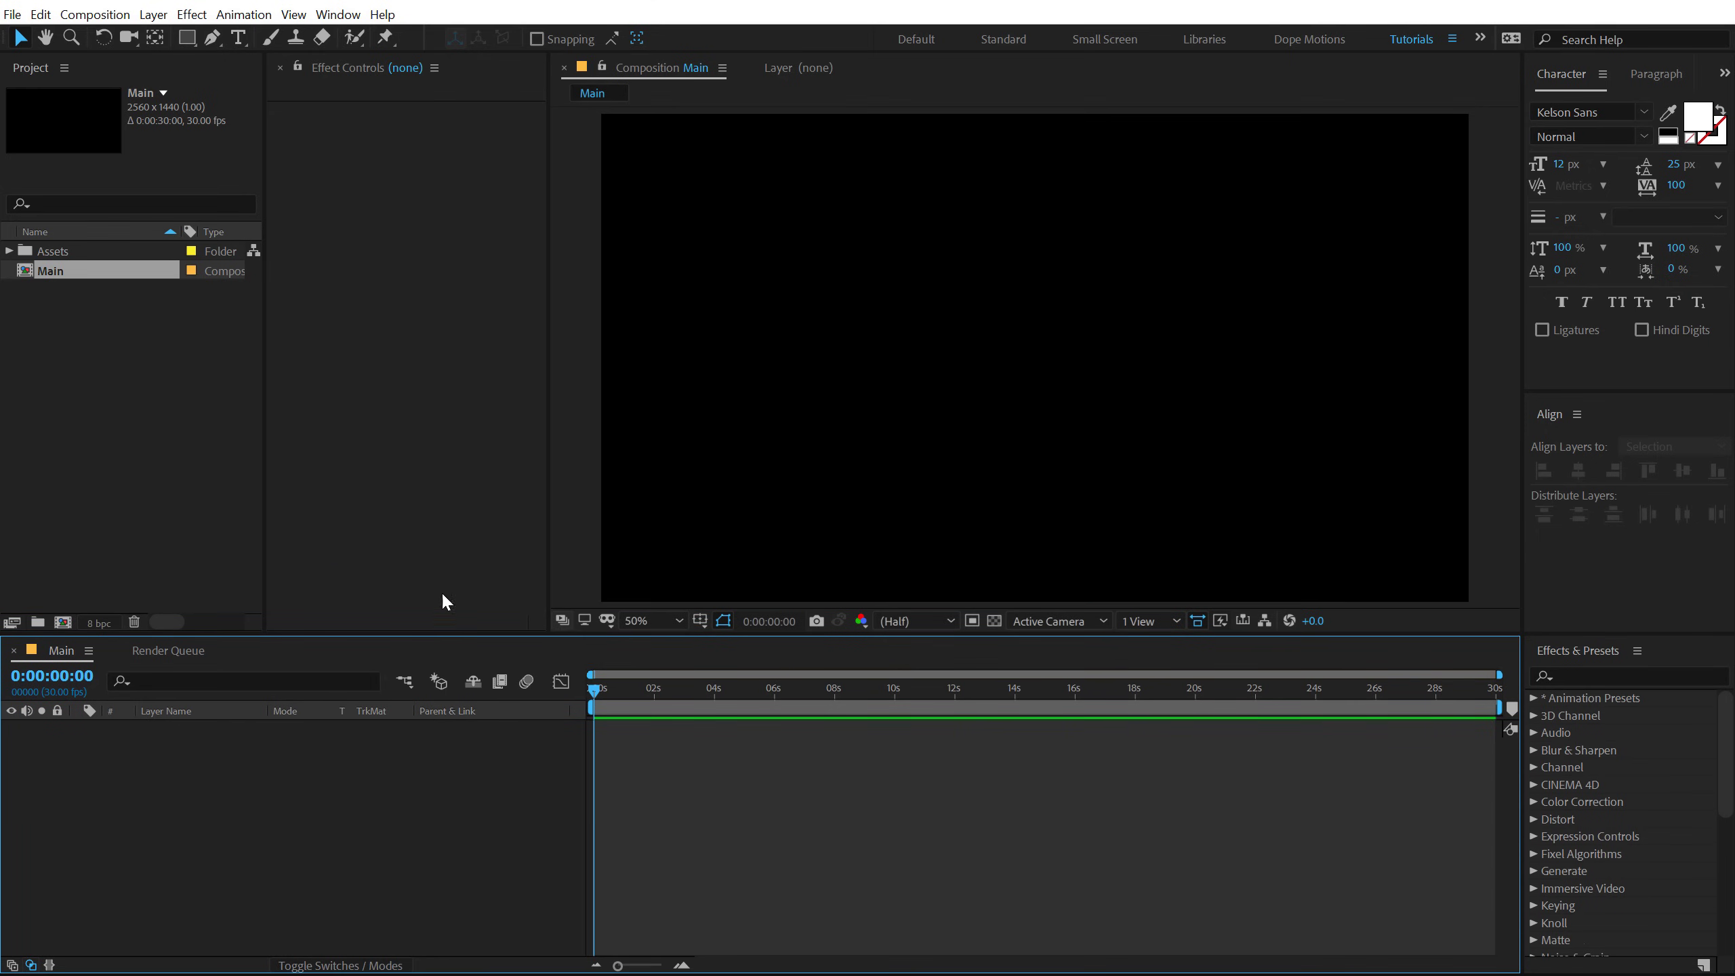
left_click(63, 622)
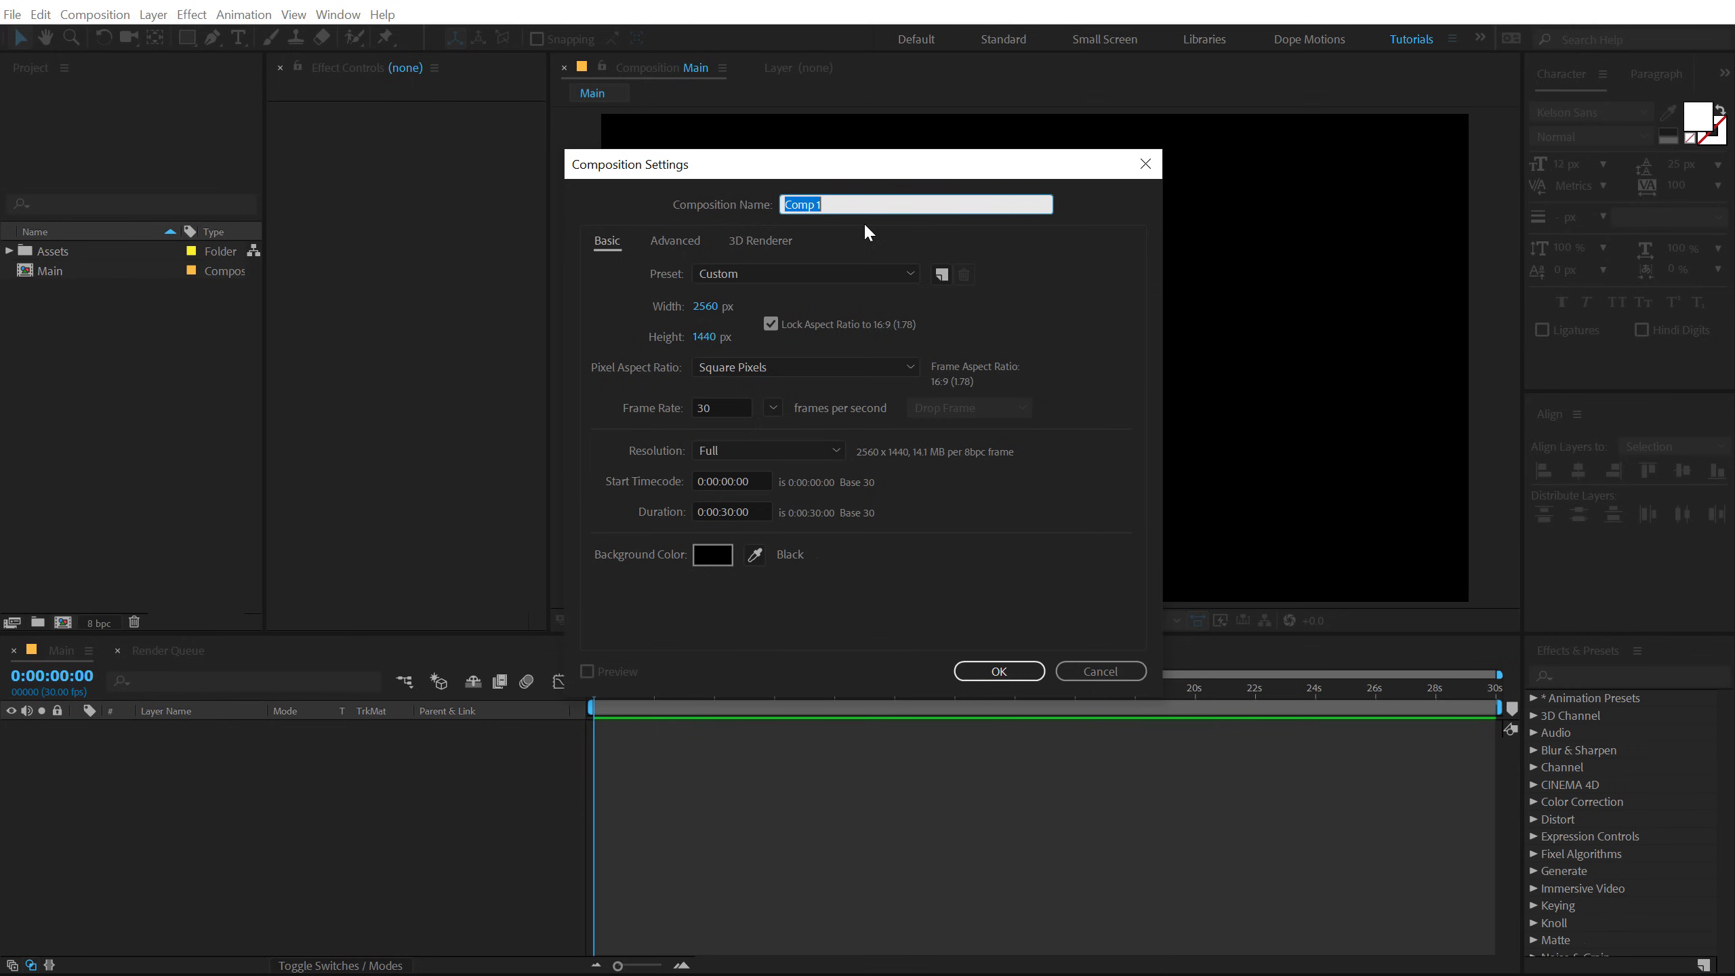
type("Midea")
key("BackSpace")
key("BackSpace")
key("BackSpace")
key("BackSpace")
type("edia_01")
left_click(1002, 675)
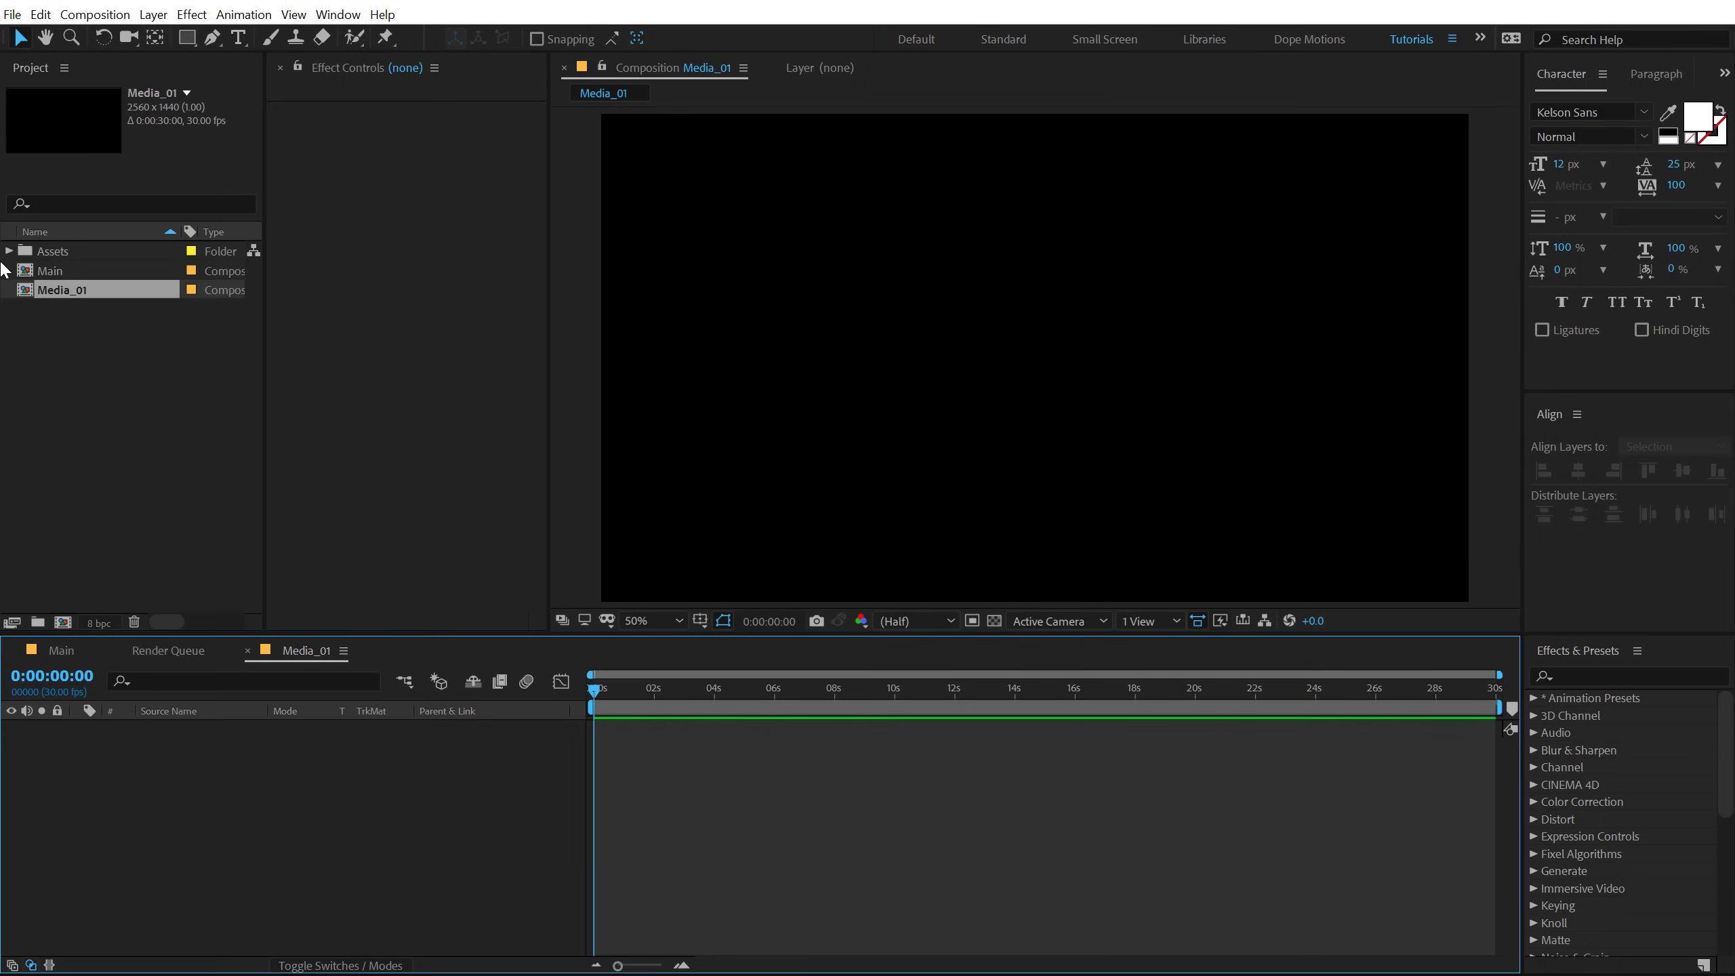
Step: Add the Image photo from the Assets folder to Media_01 and scale it to 70%
left_click(9, 250)
left_click_drag(72, 270, 208, 763)
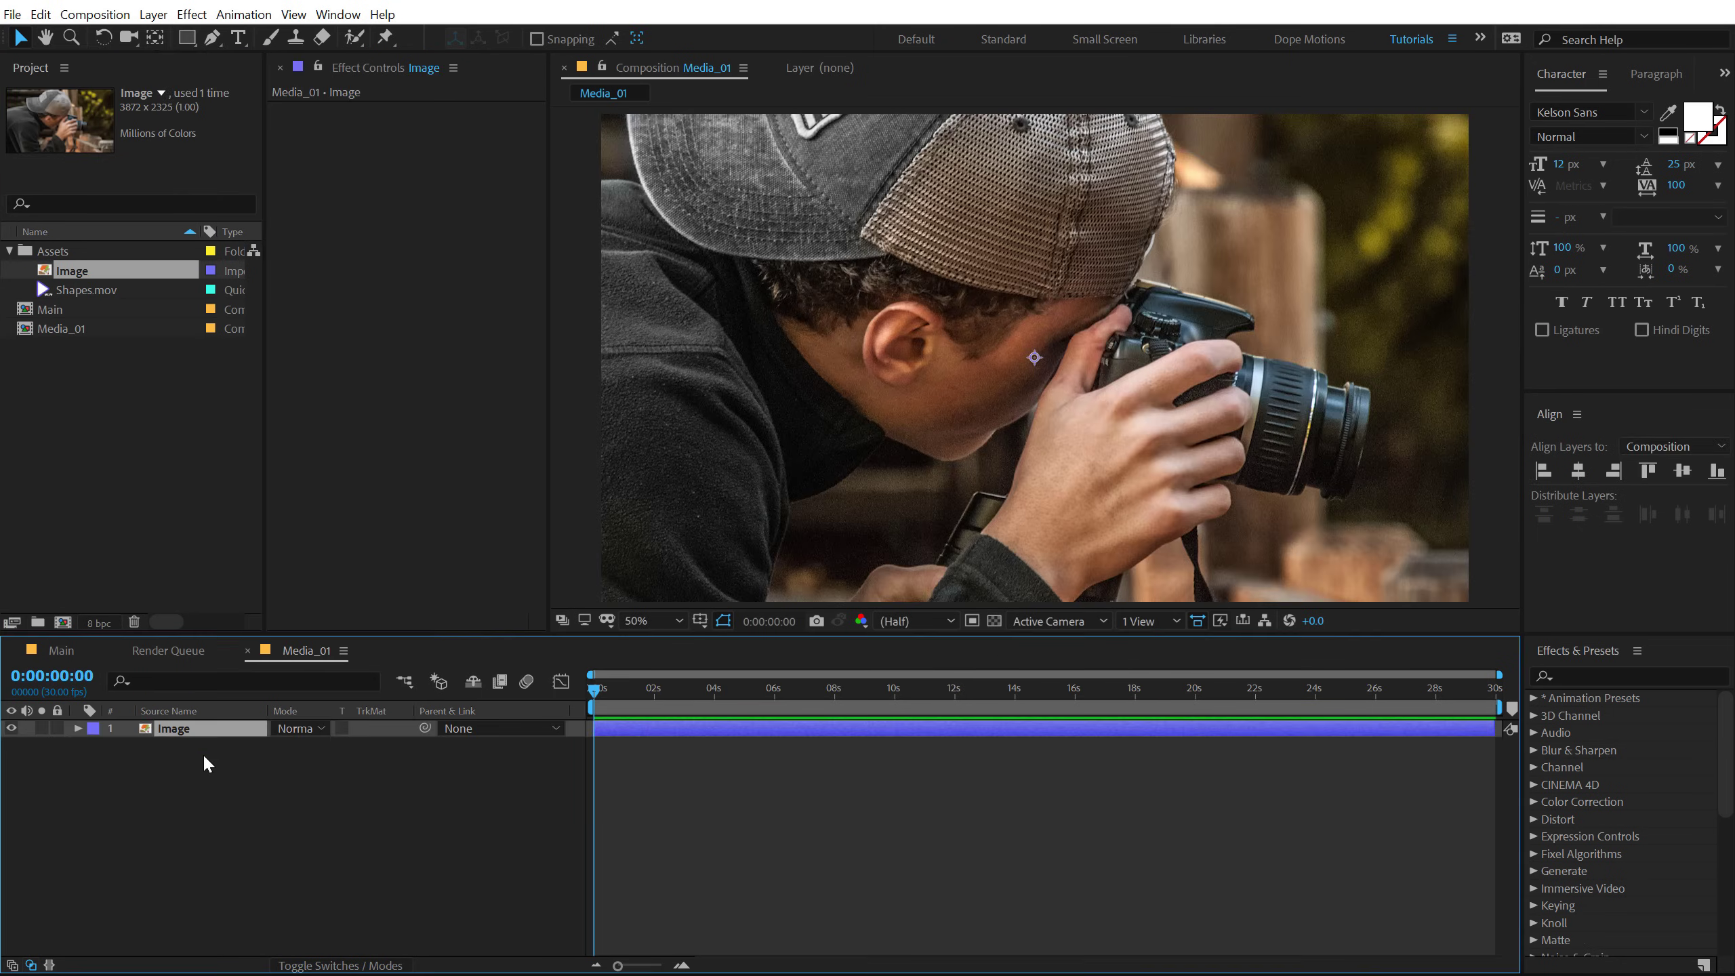
scroll(805, 463, "down", 2)
key("s")
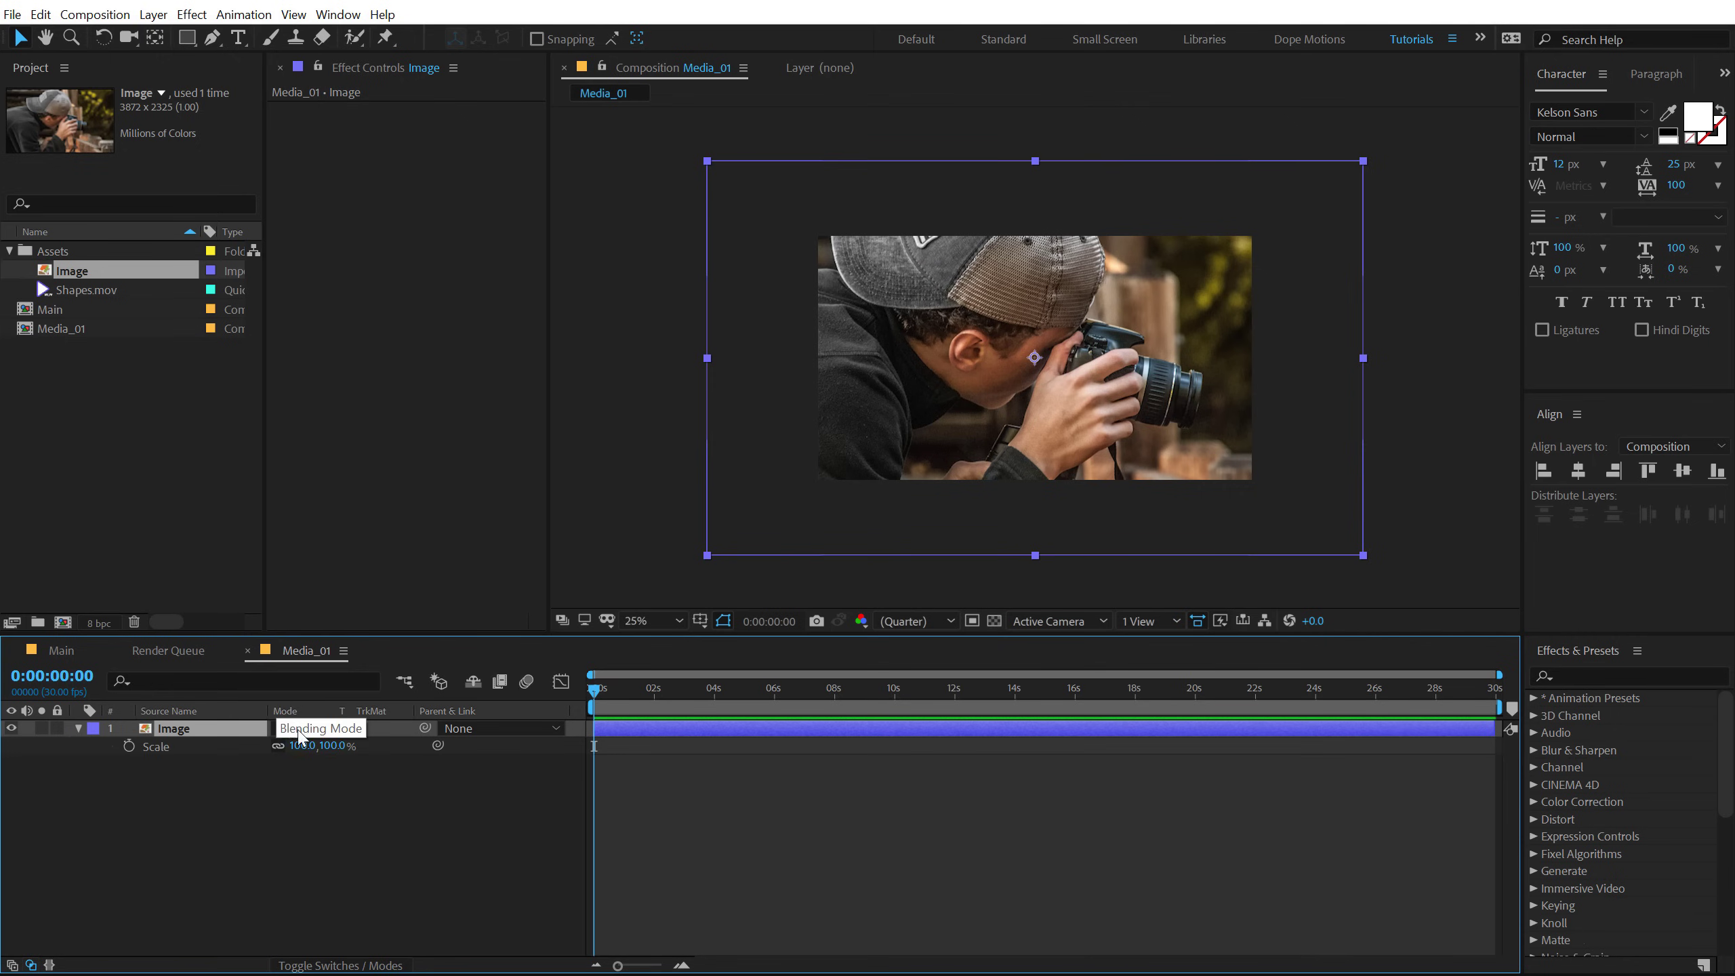
left_click_drag(335, 746, 313, 745)
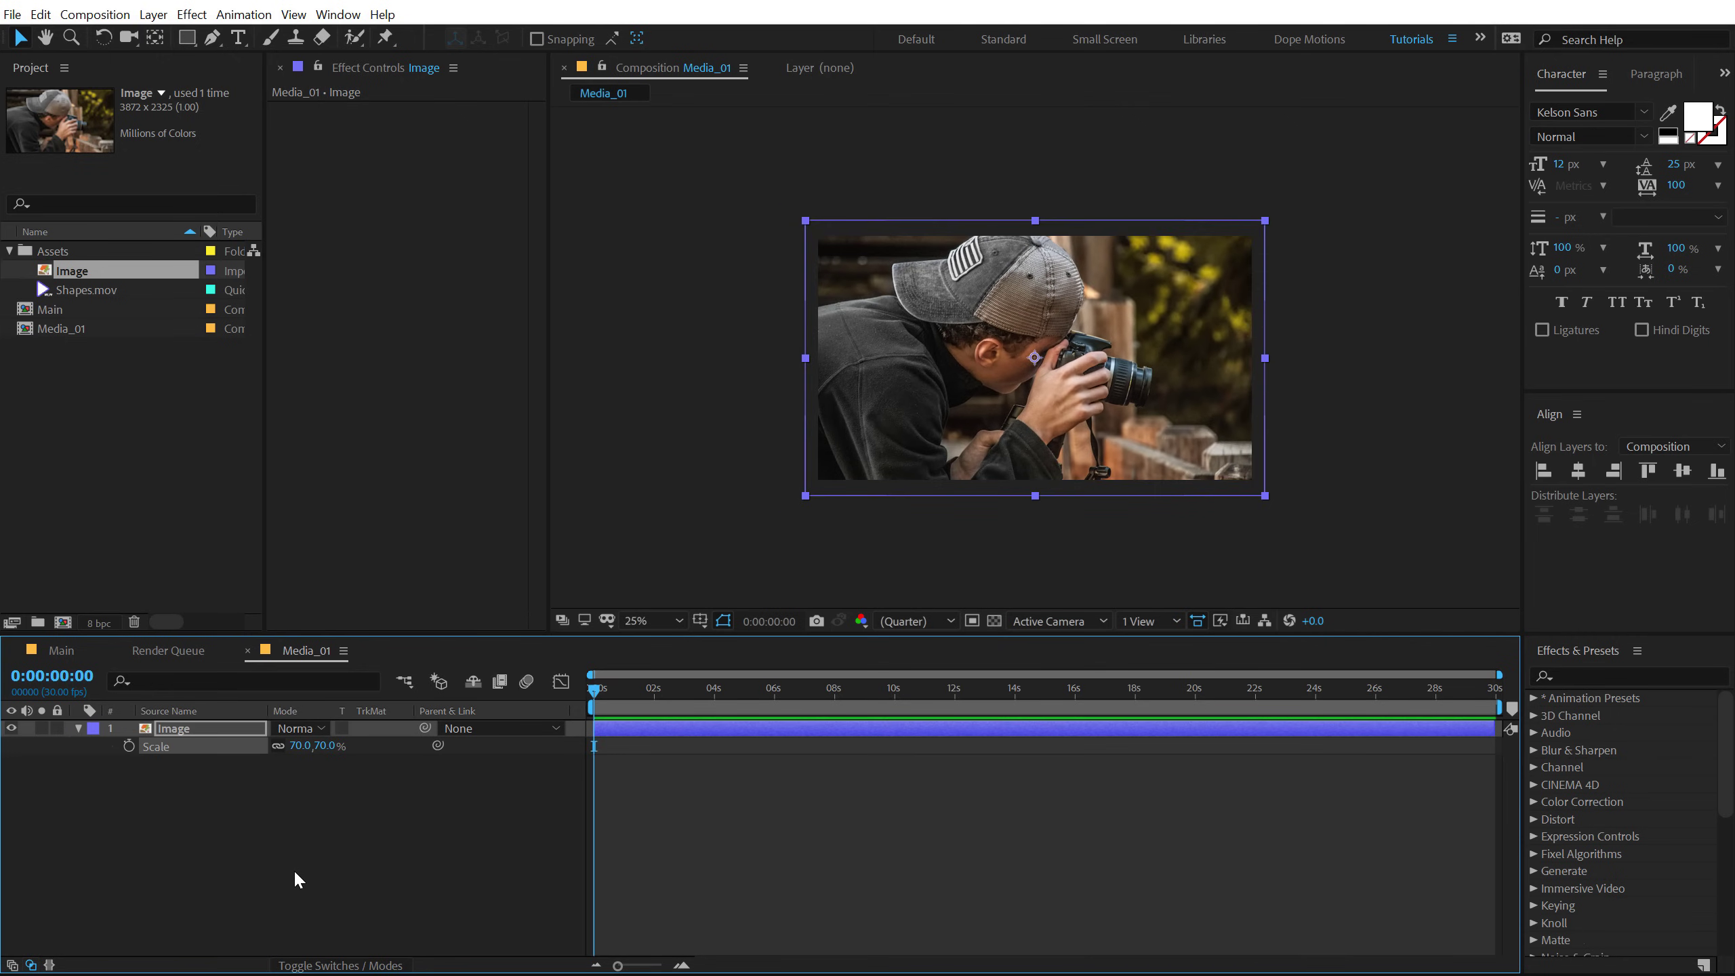
Step: Nest Media_01 as a layer inside the Main composition
left_click(118, 651)
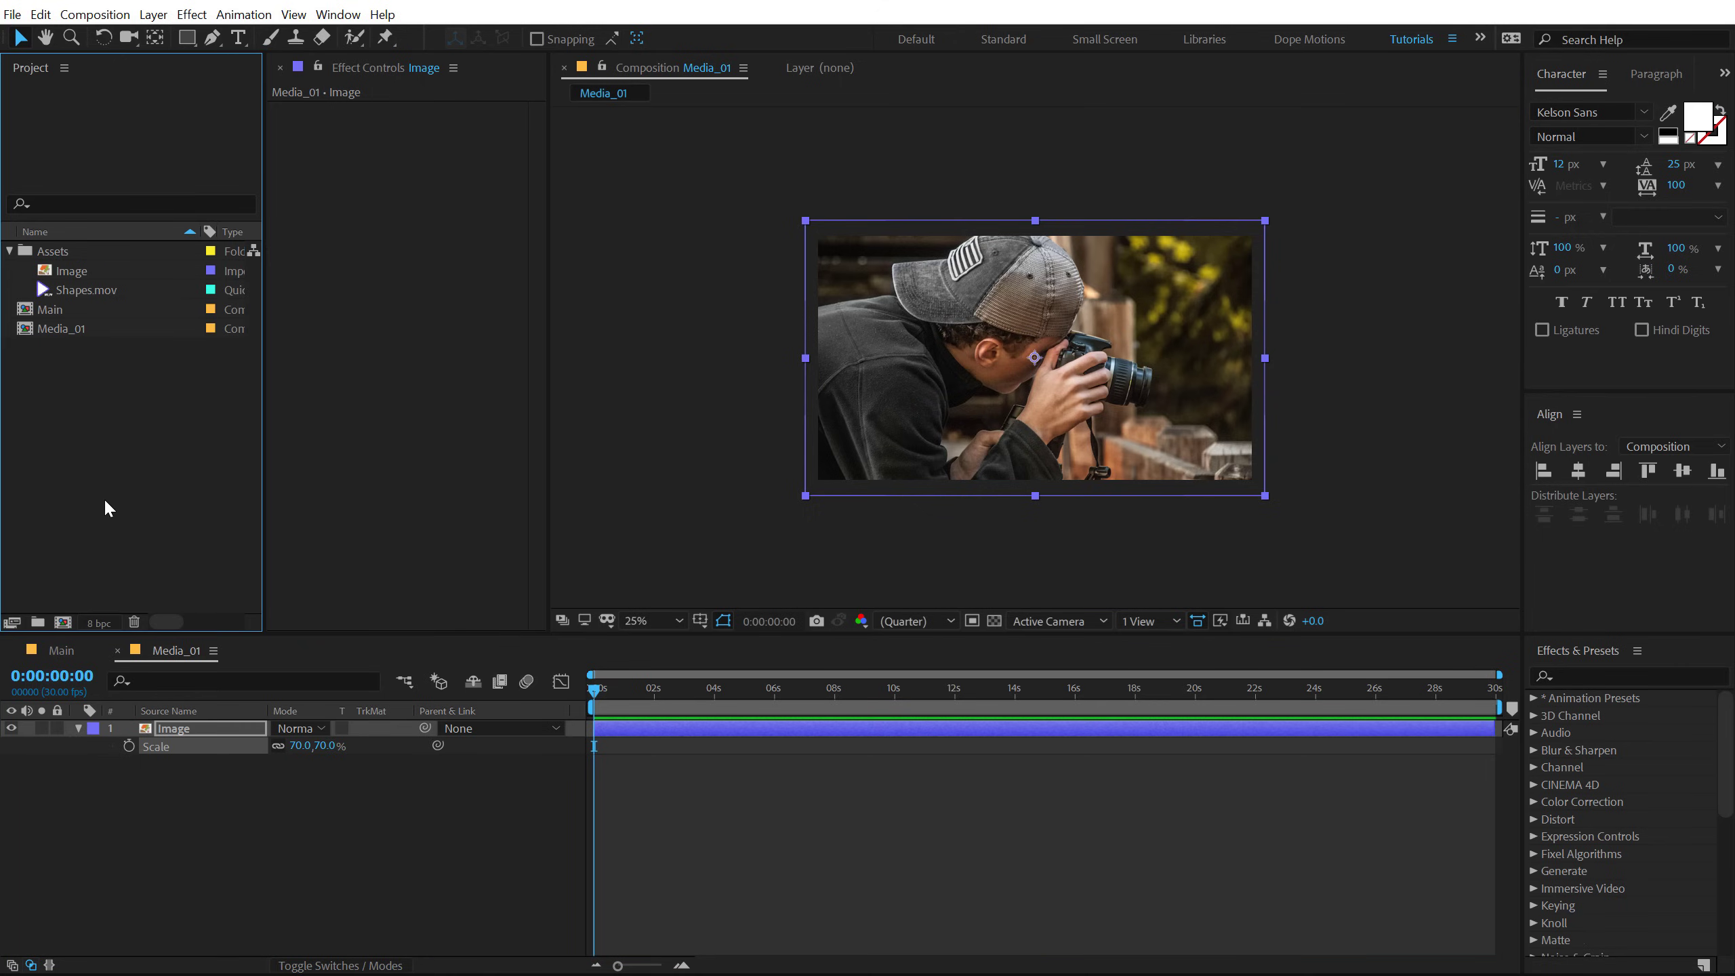
left_click(71, 601)
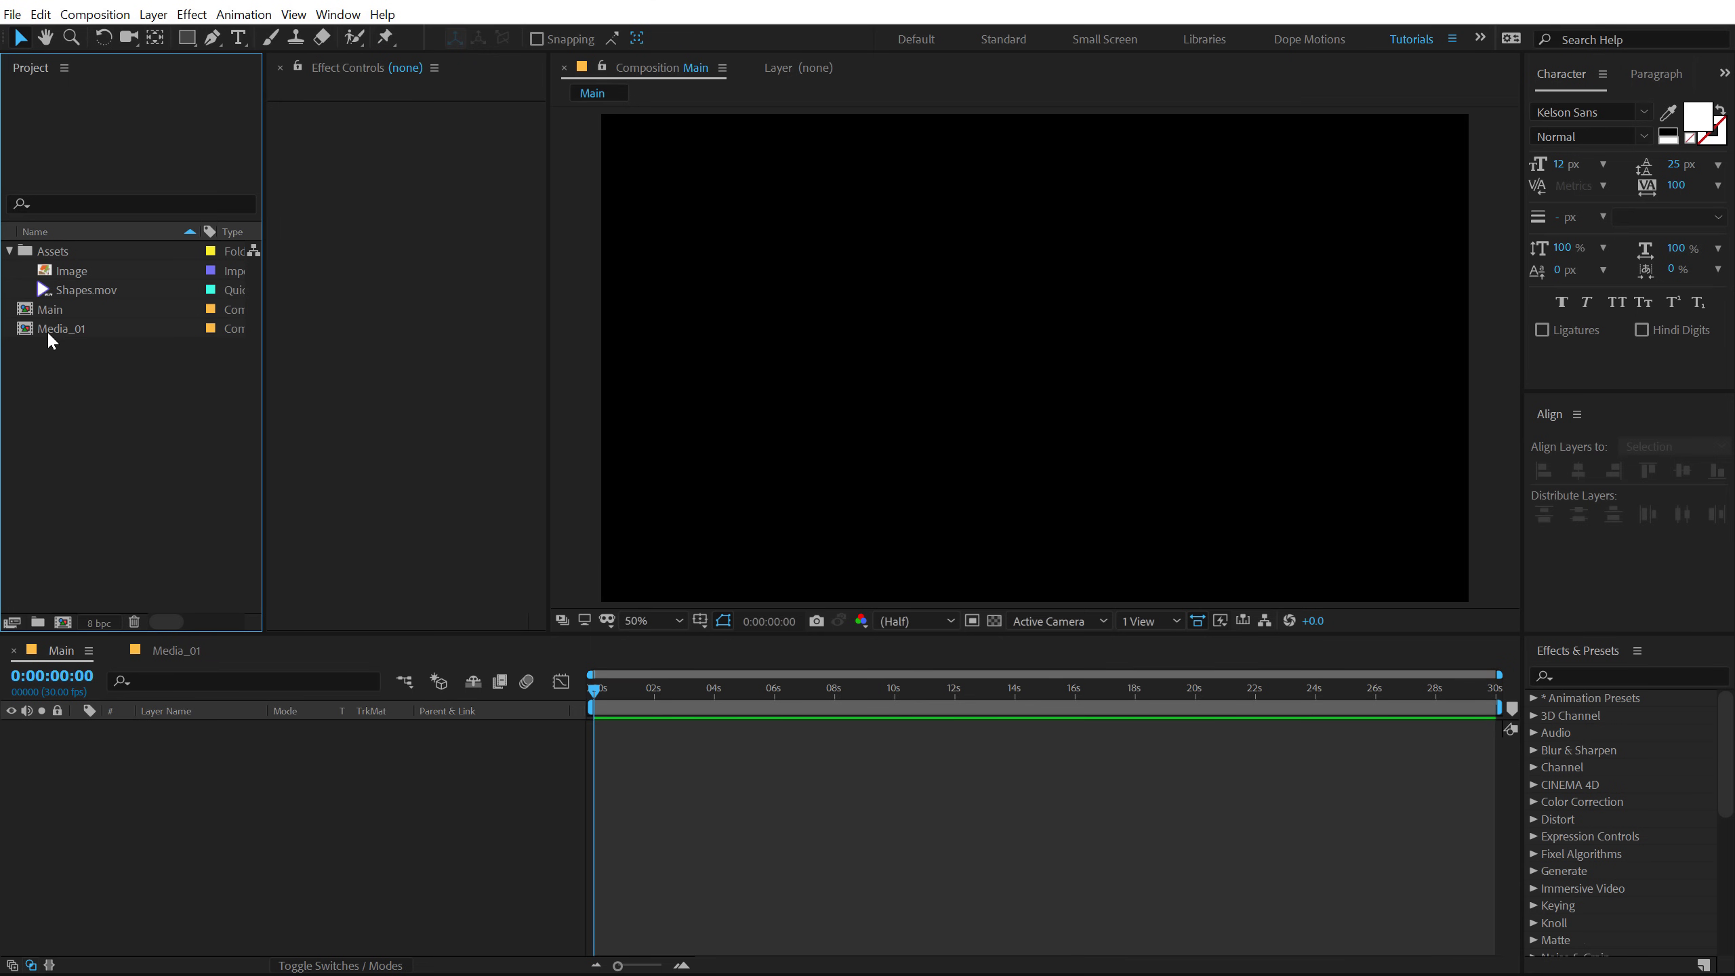
left_click_drag(52, 328, 154, 797)
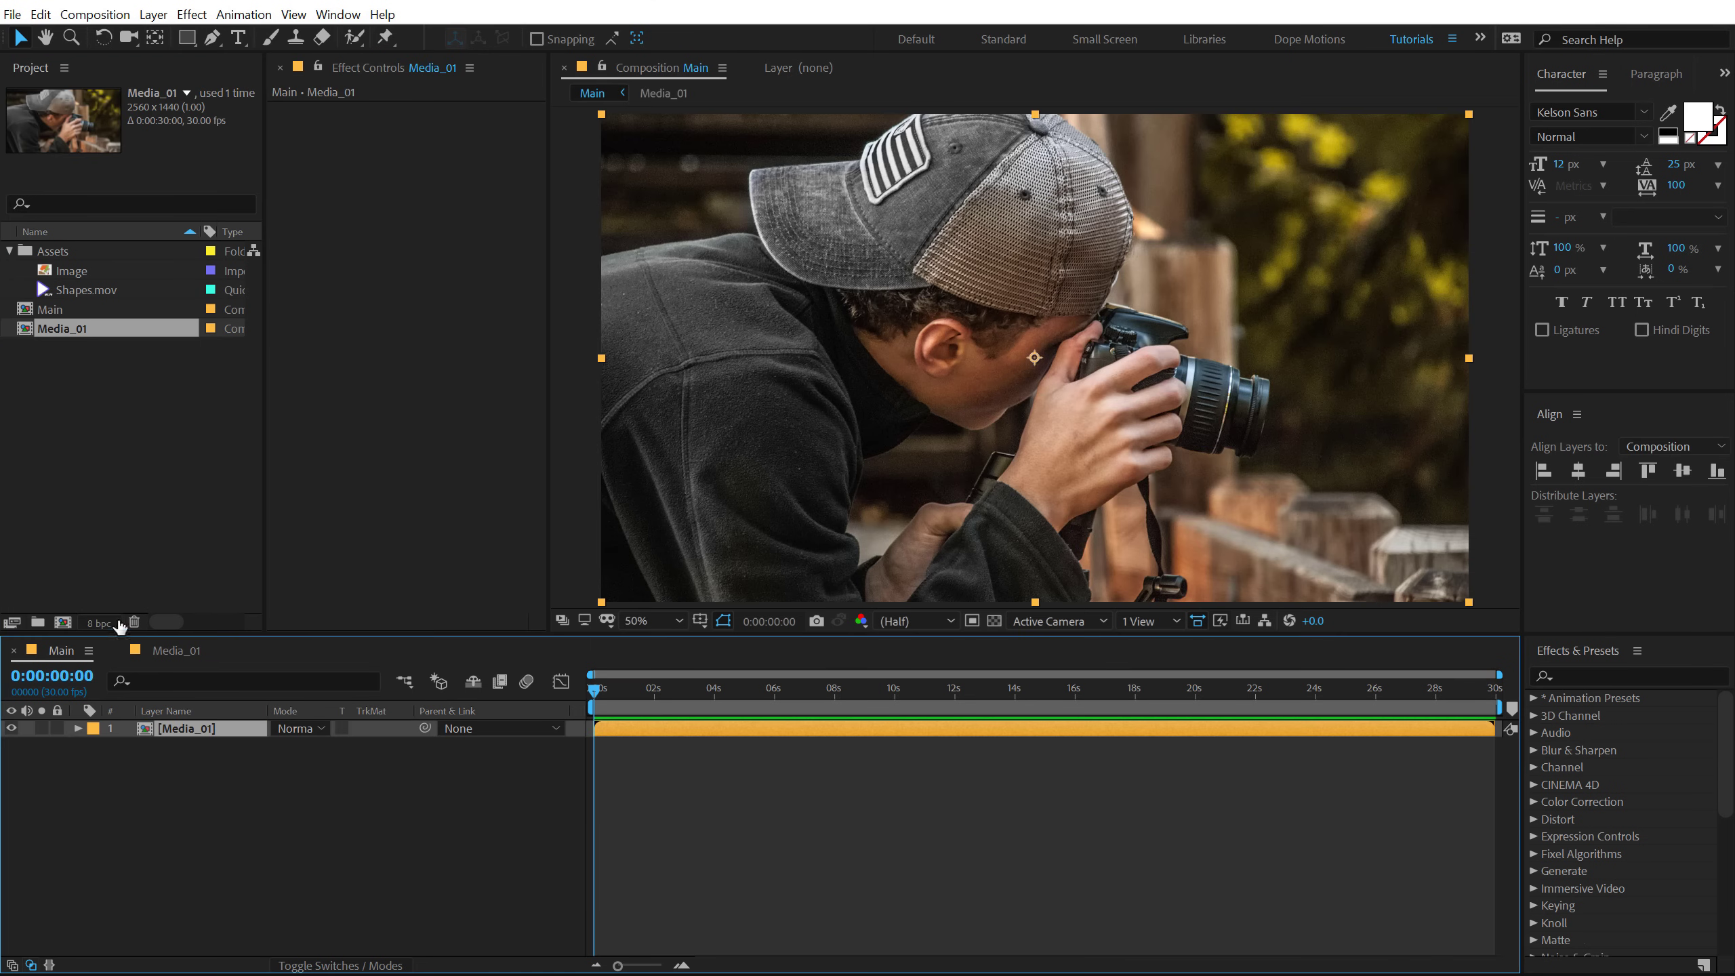
left_click(155, 537)
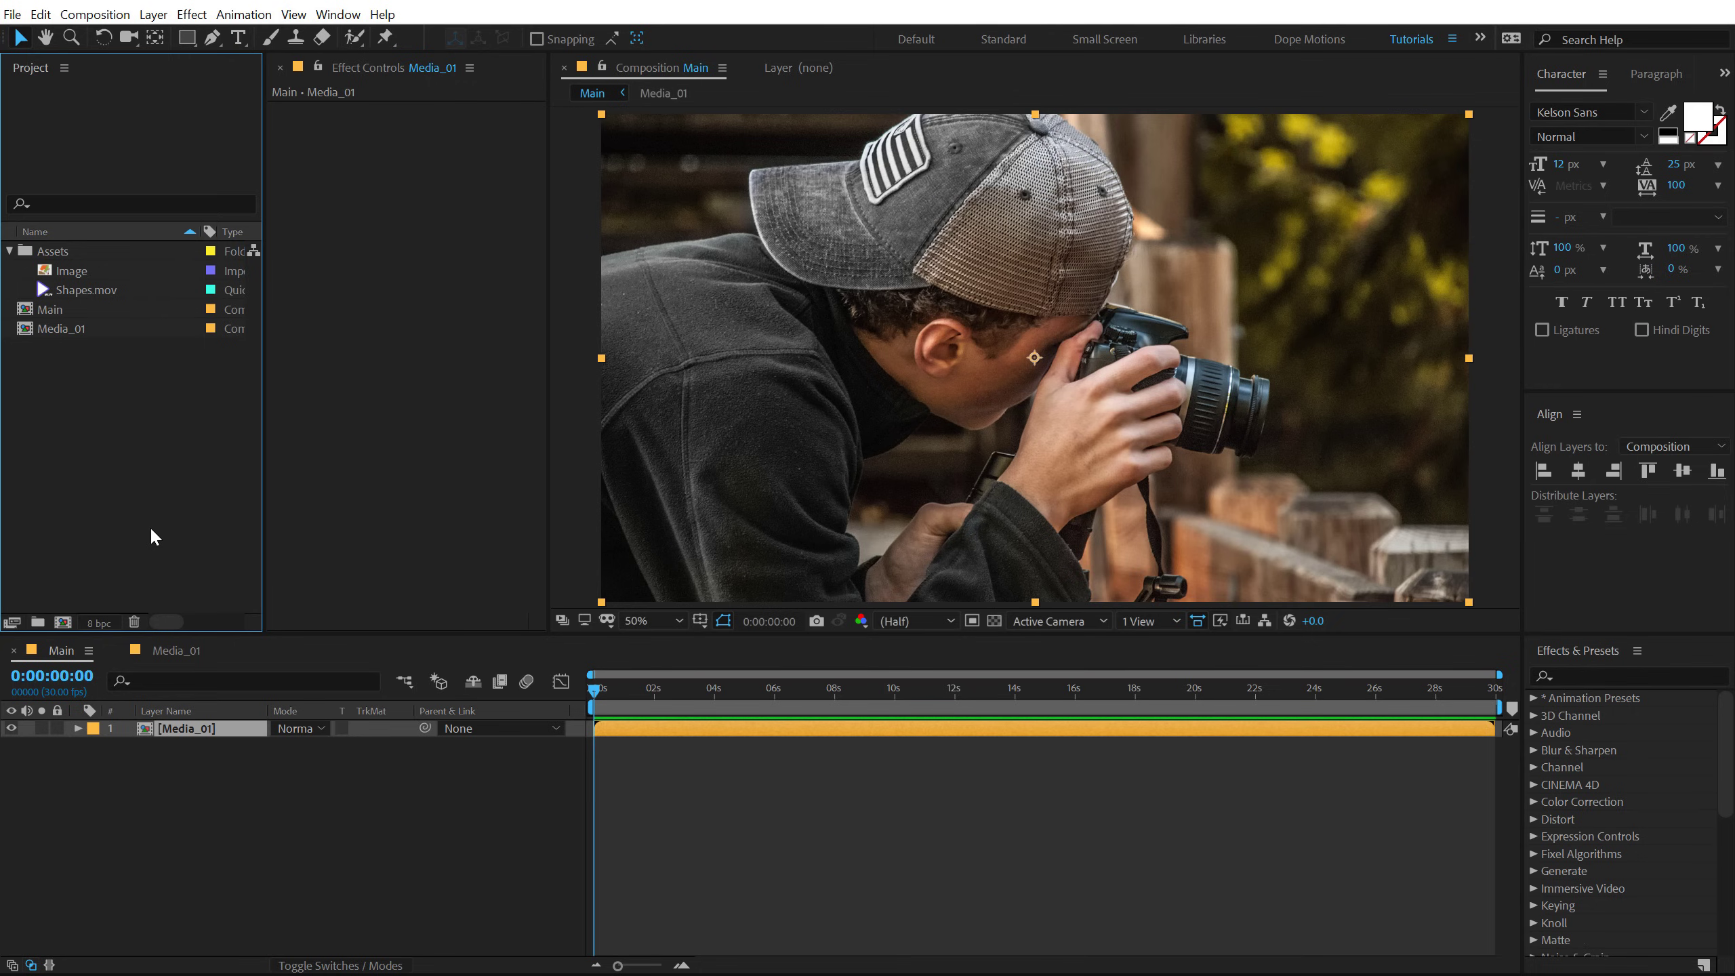
Step: Create a new composition named Map
left_click(63, 622)
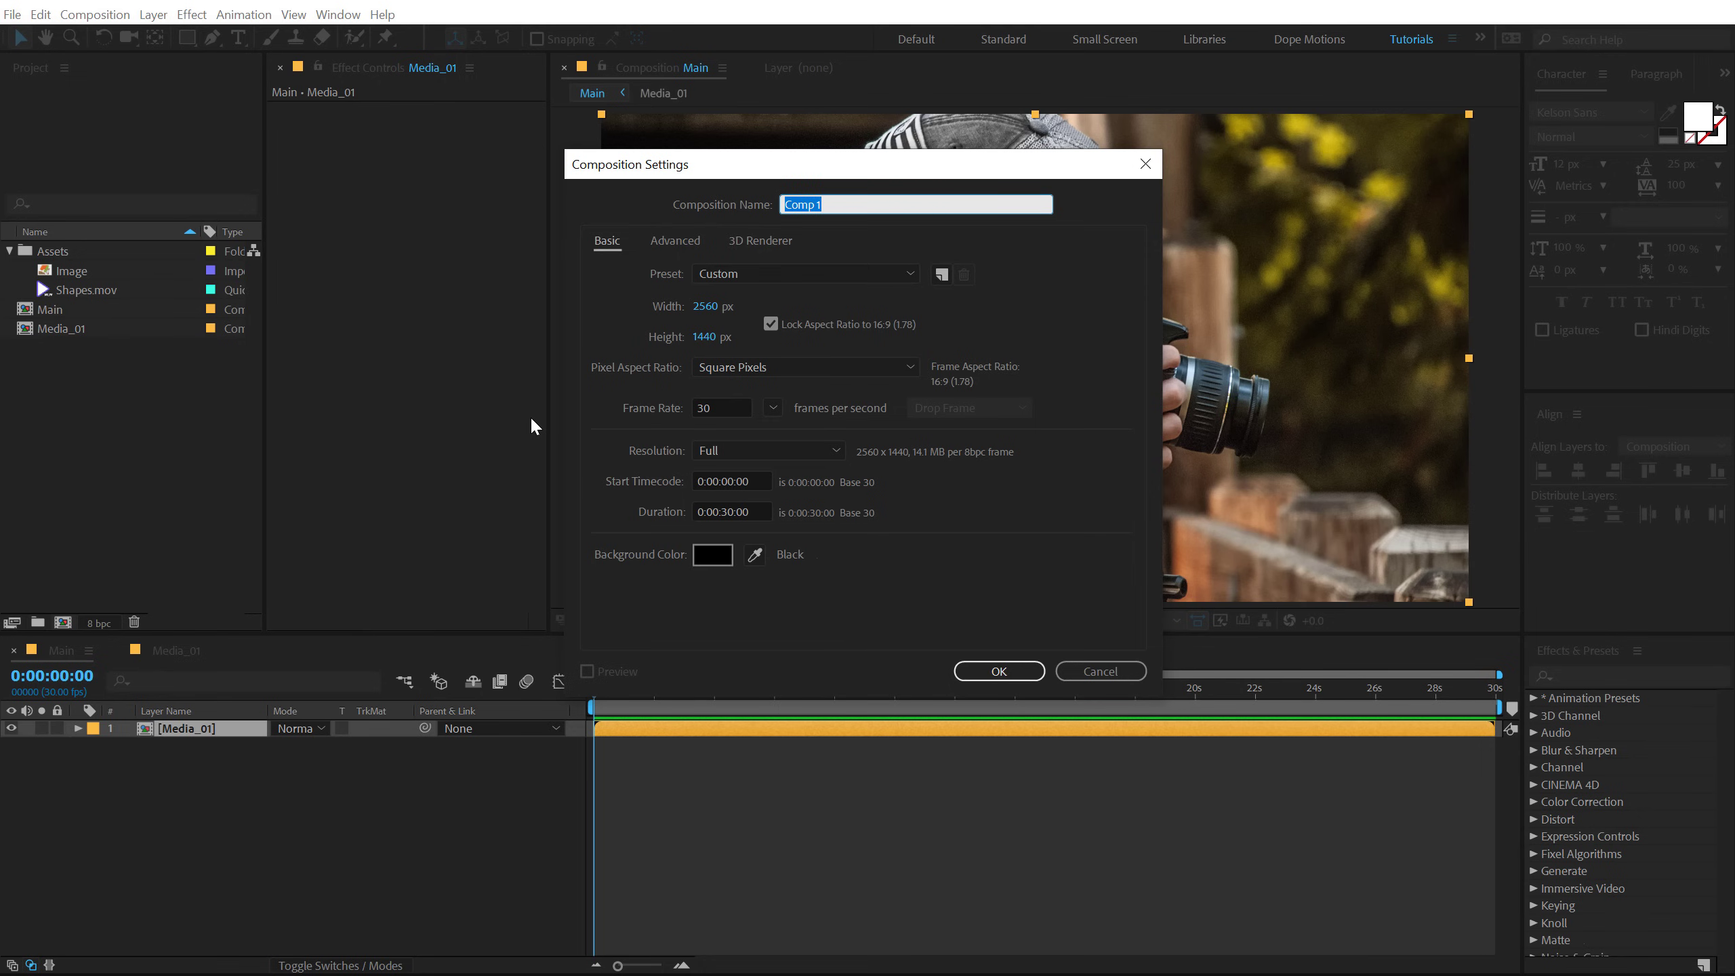
type("Map")
left_click(994, 669)
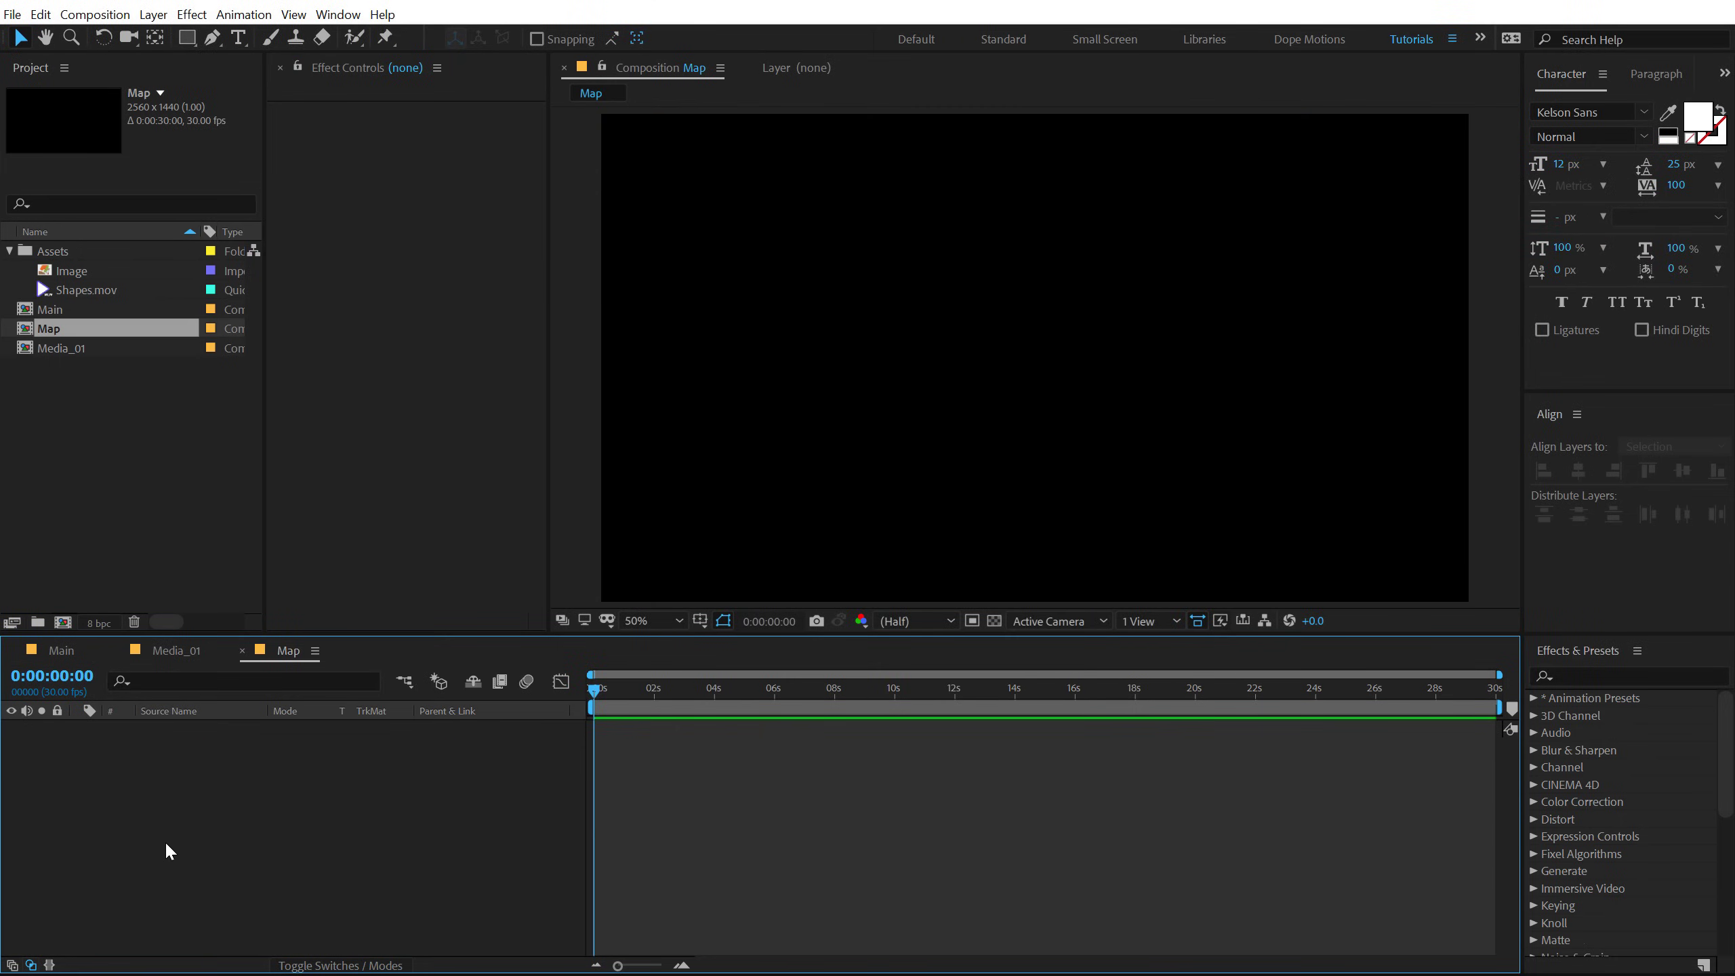
Step: Add a solid named F and apply Fractal Noise to it
key("ctrl+y")
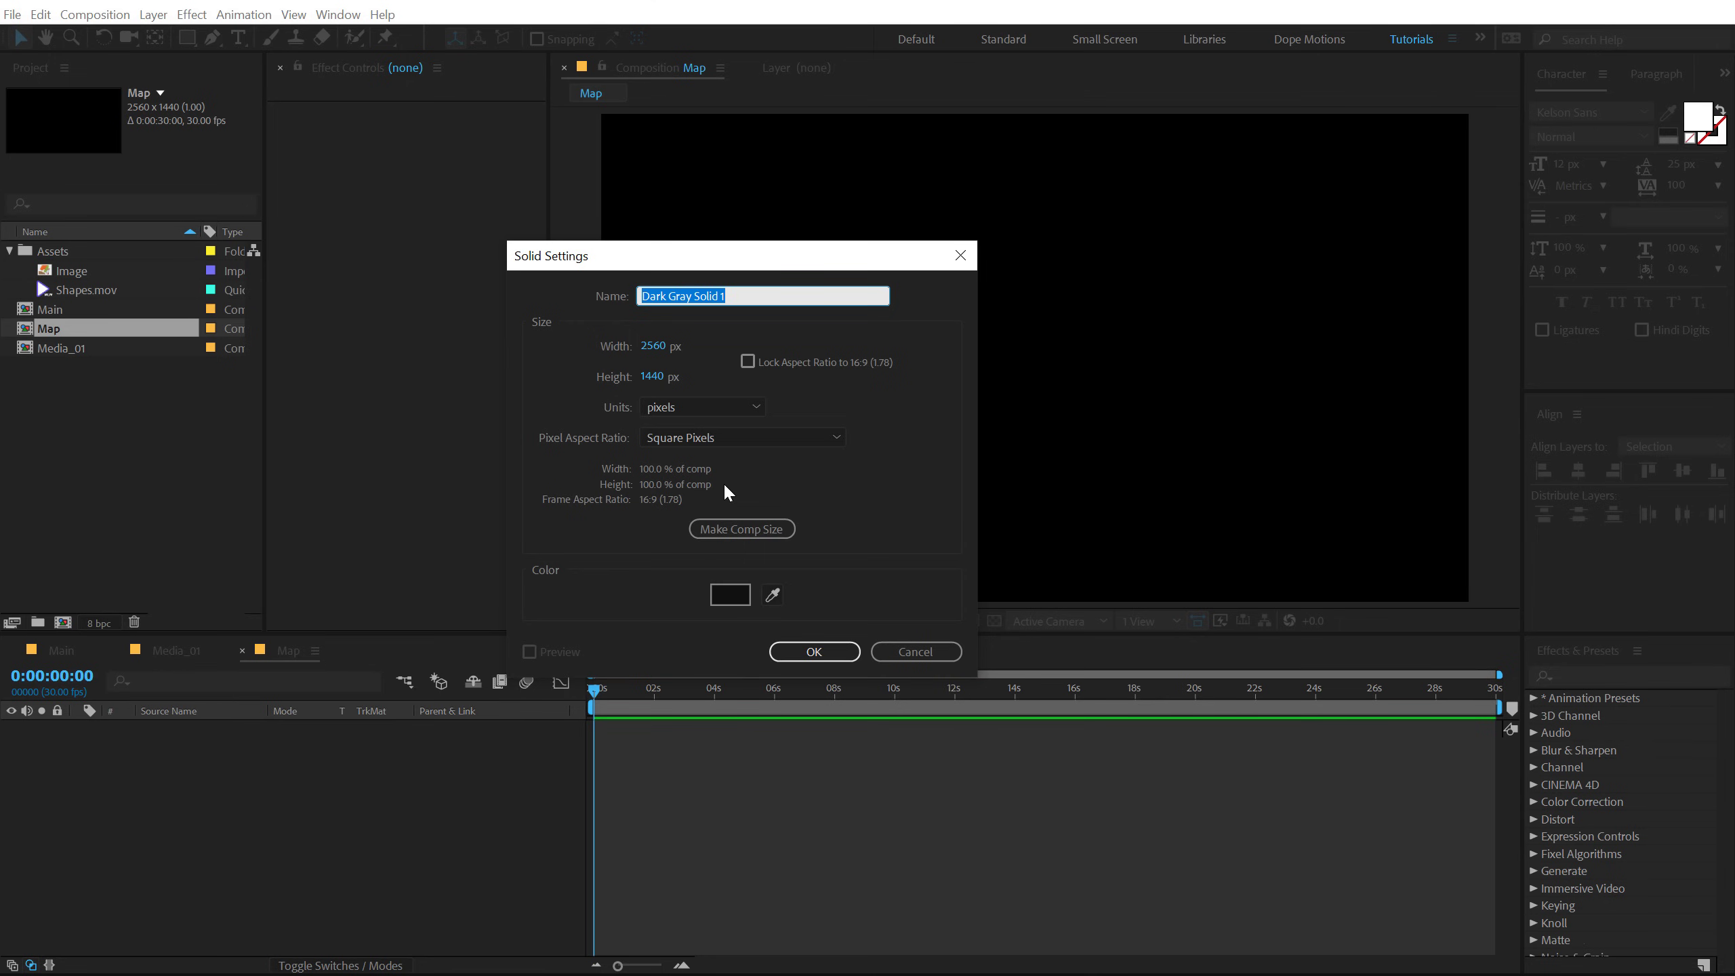
type("F")
left_click(819, 647)
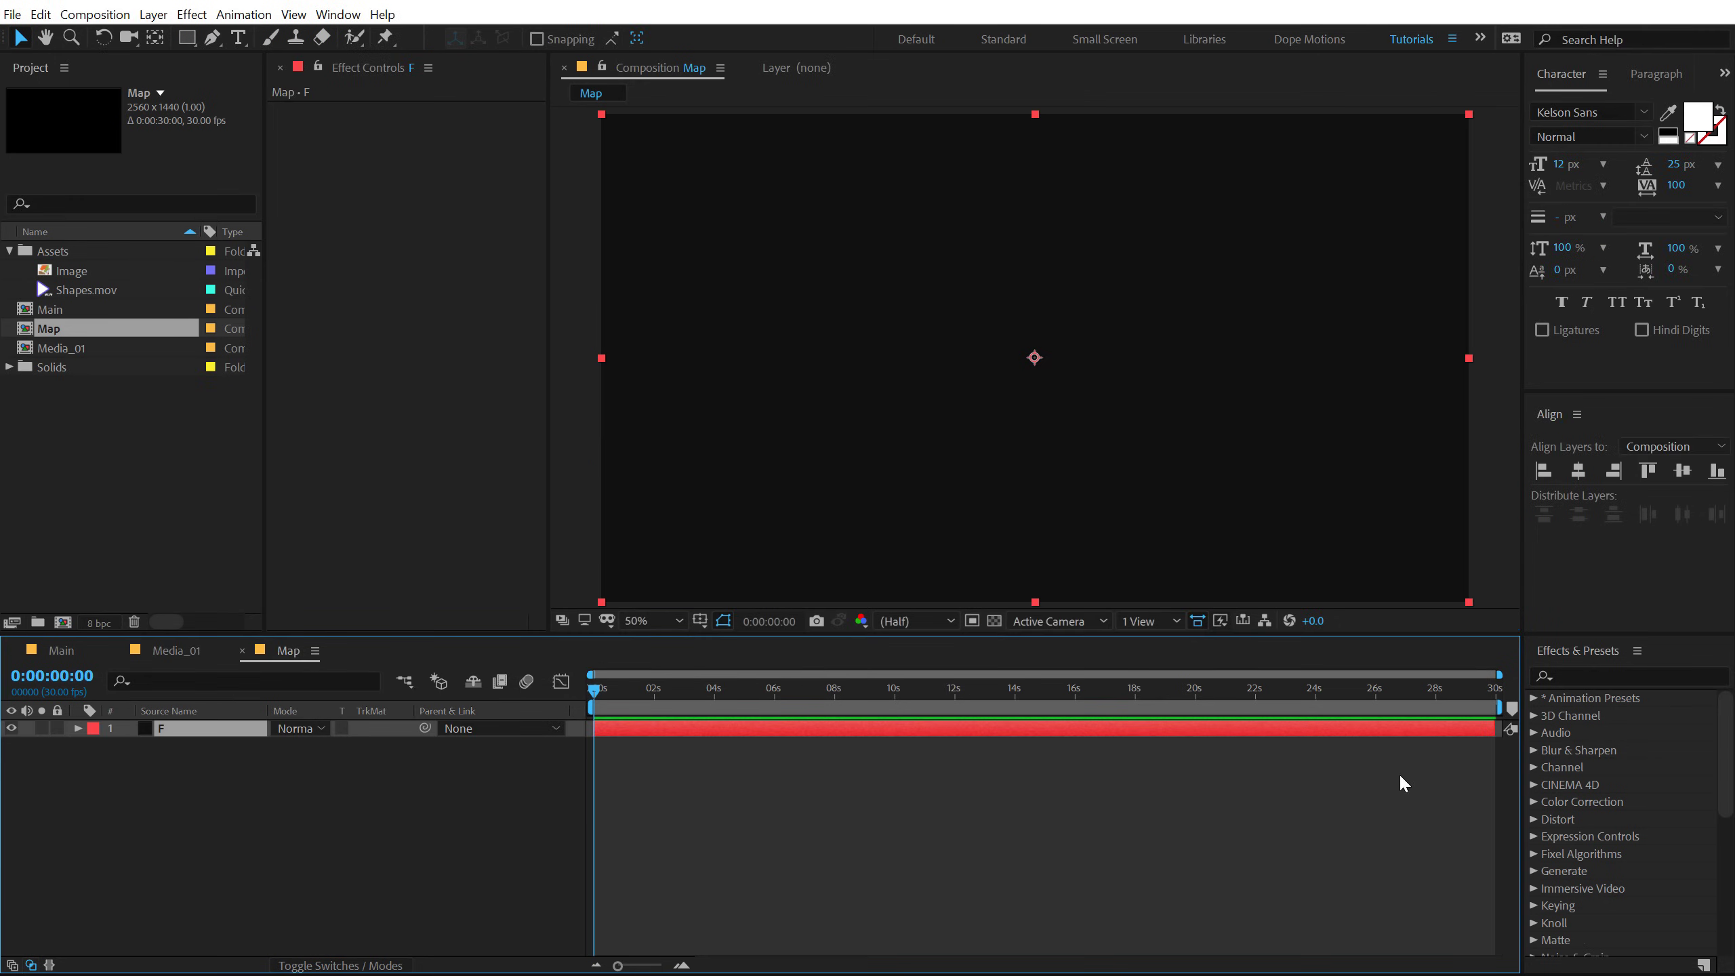
left_click(1597, 676)
type("fr")
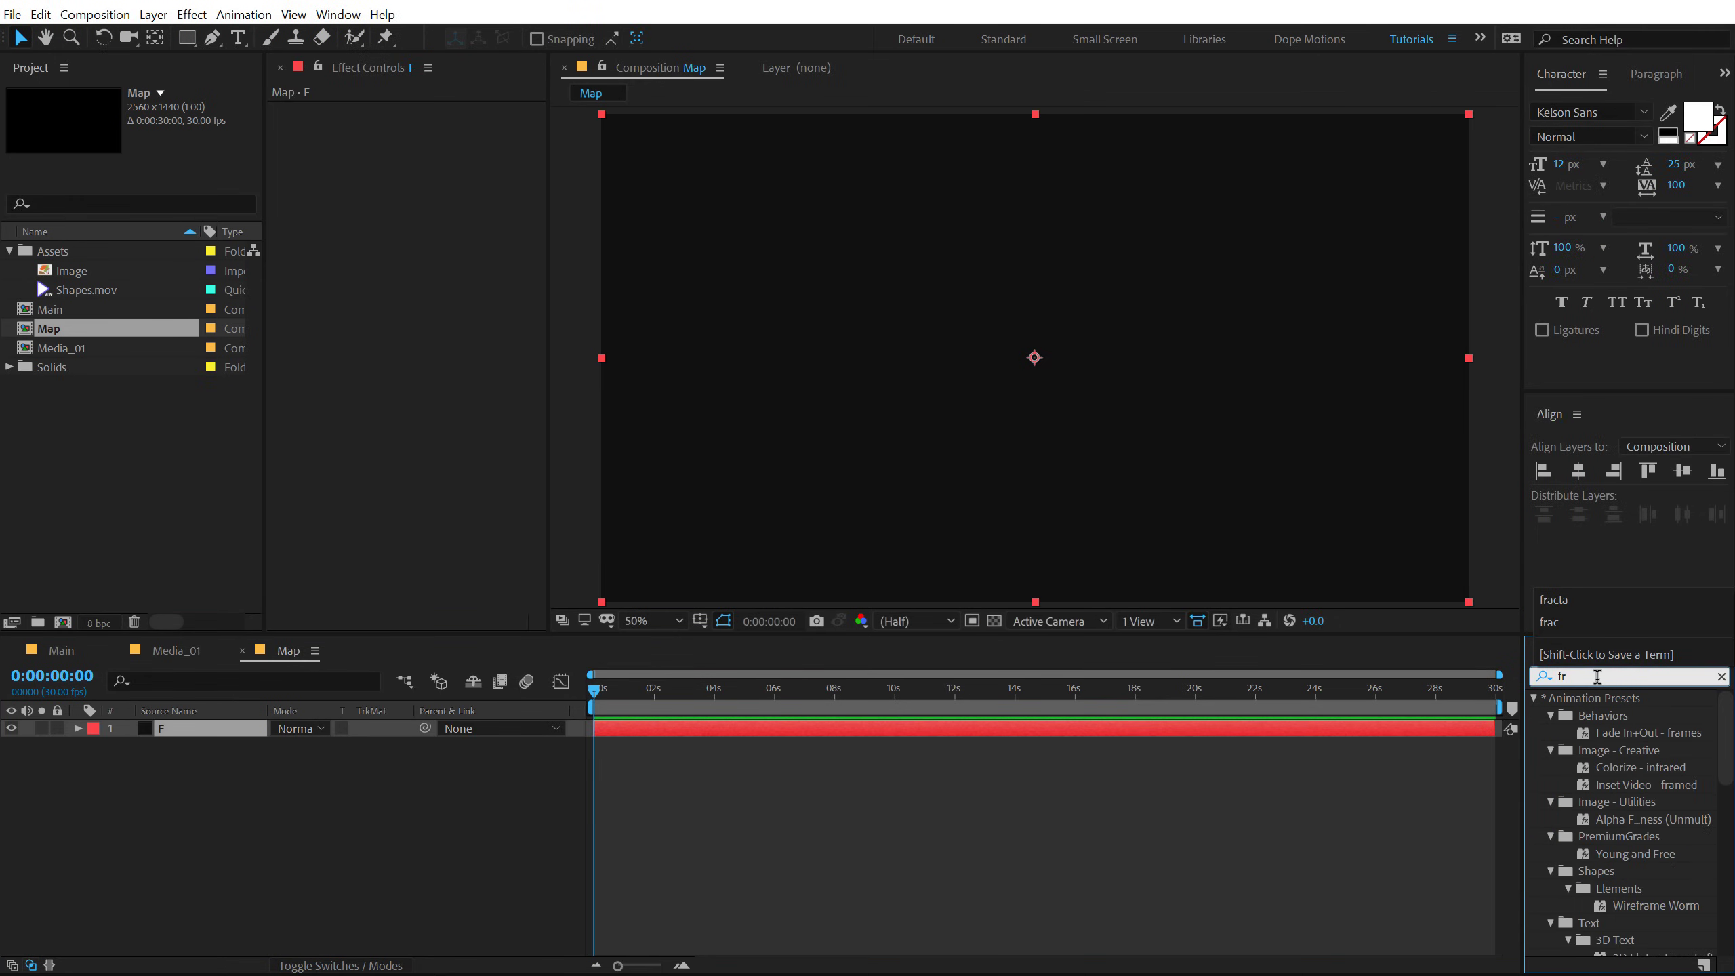
type("ac")
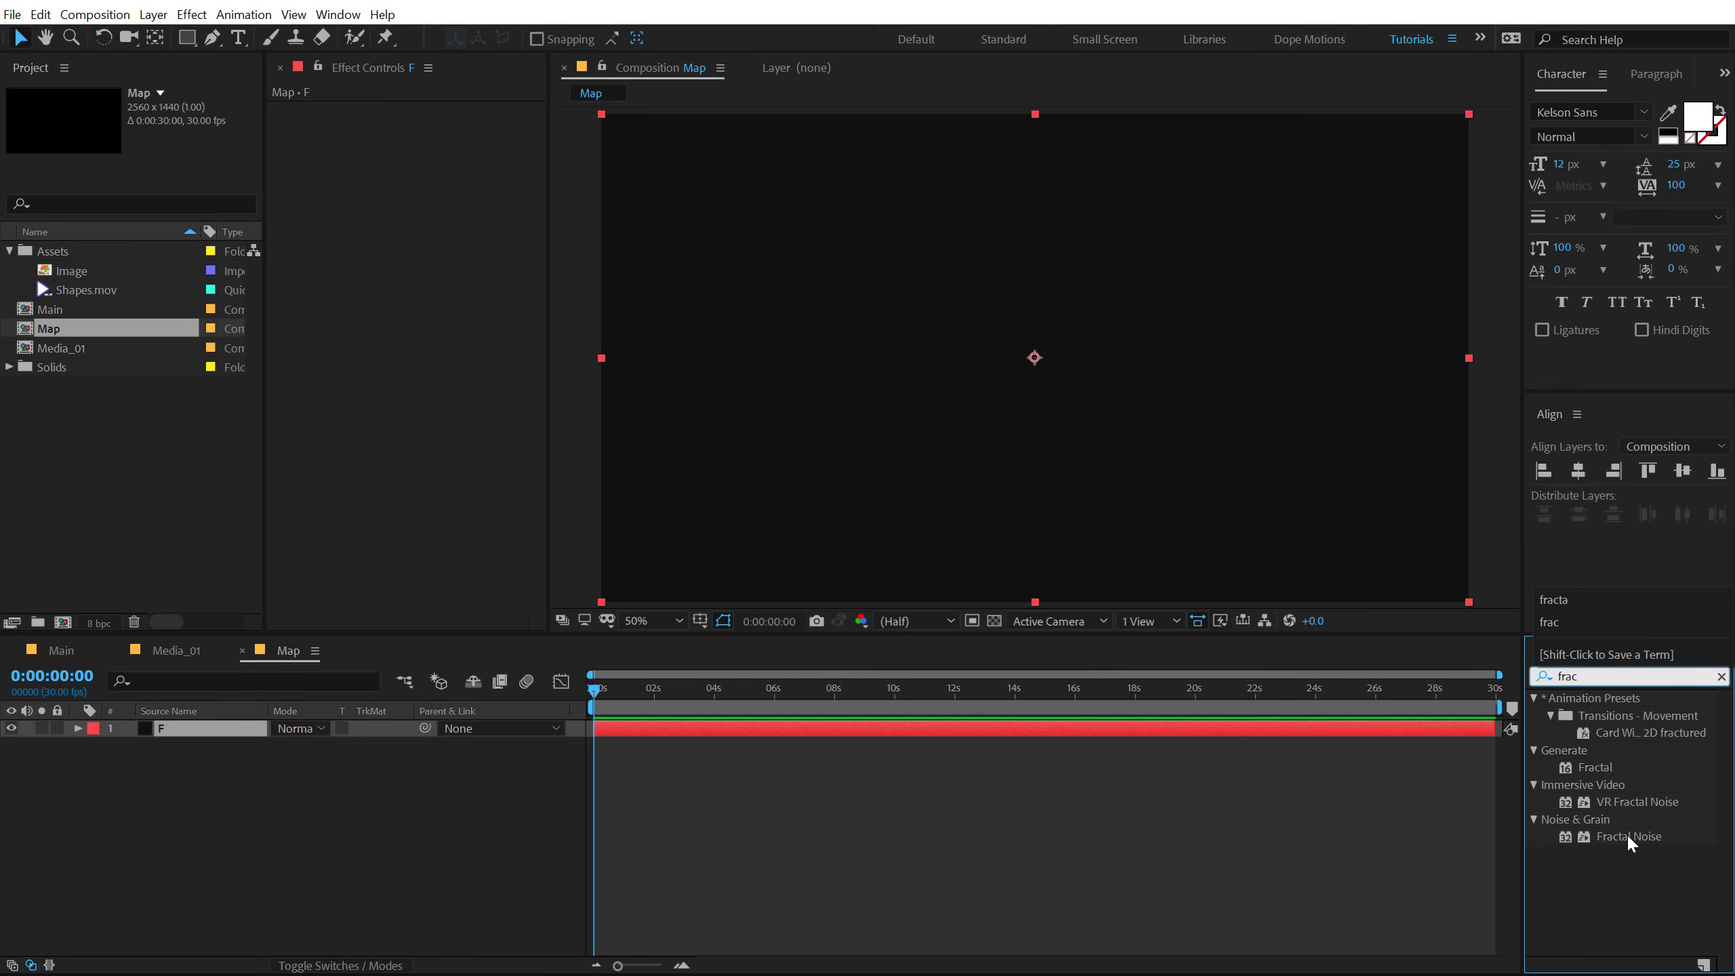
double_click(1626, 835)
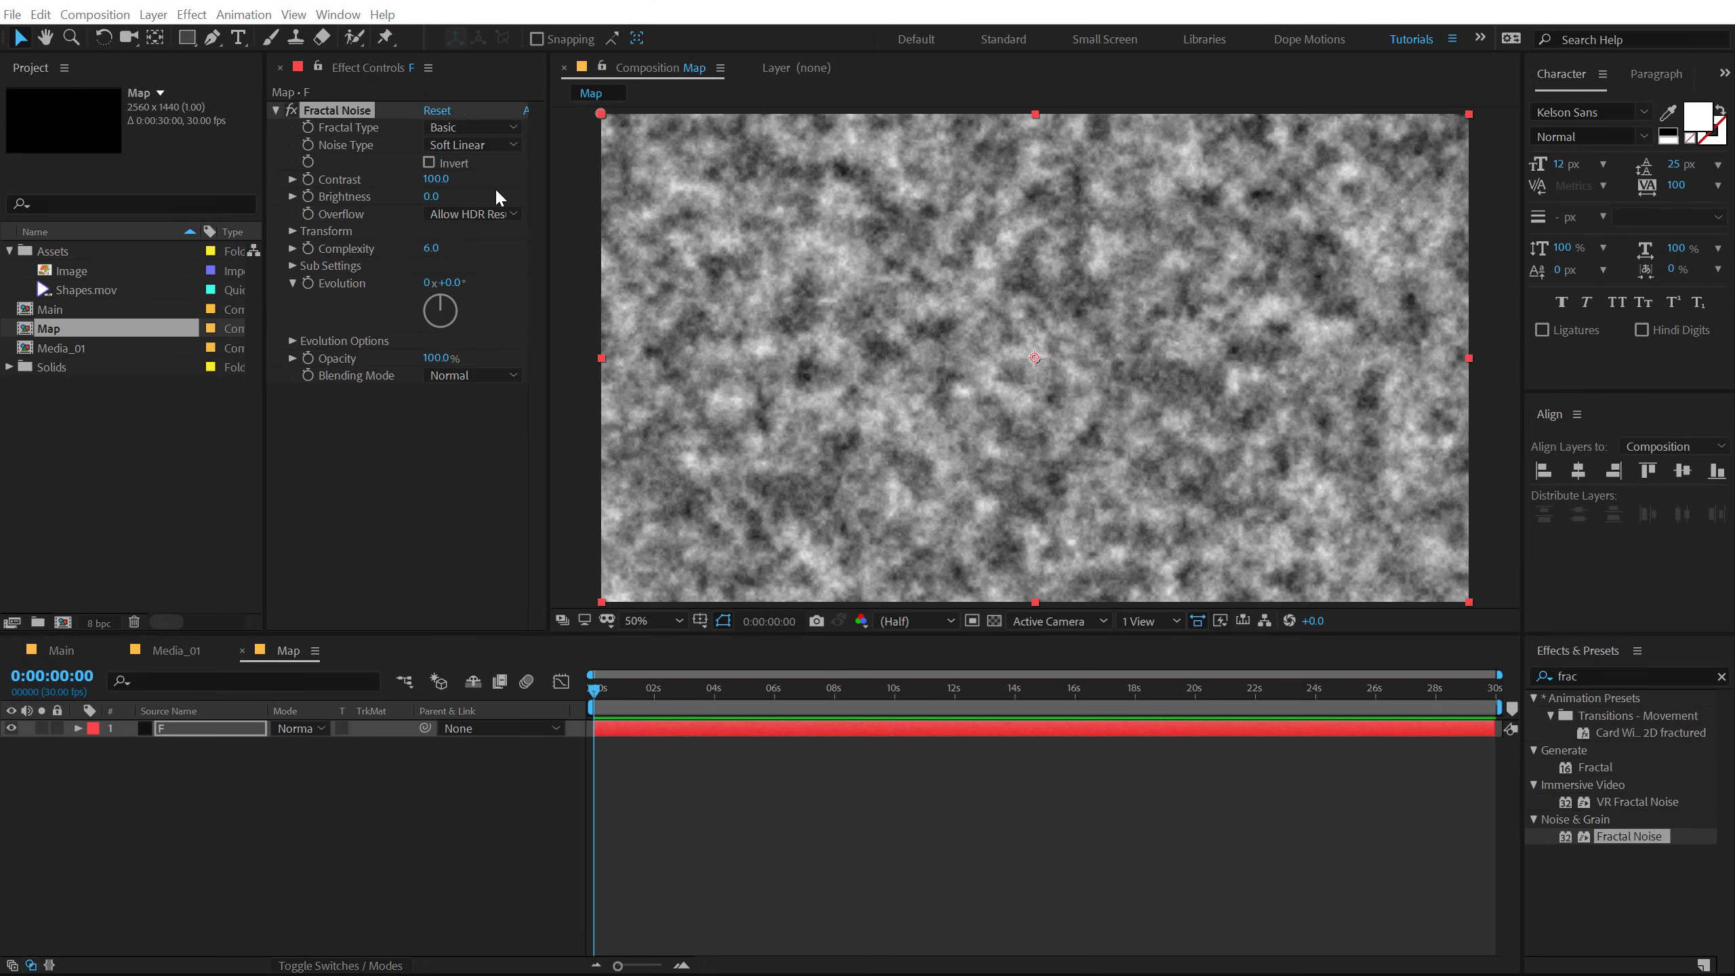
Step: Set Fractal Noise to Block type with complexity 1.0
left_click(474, 145)
left_click(467, 166)
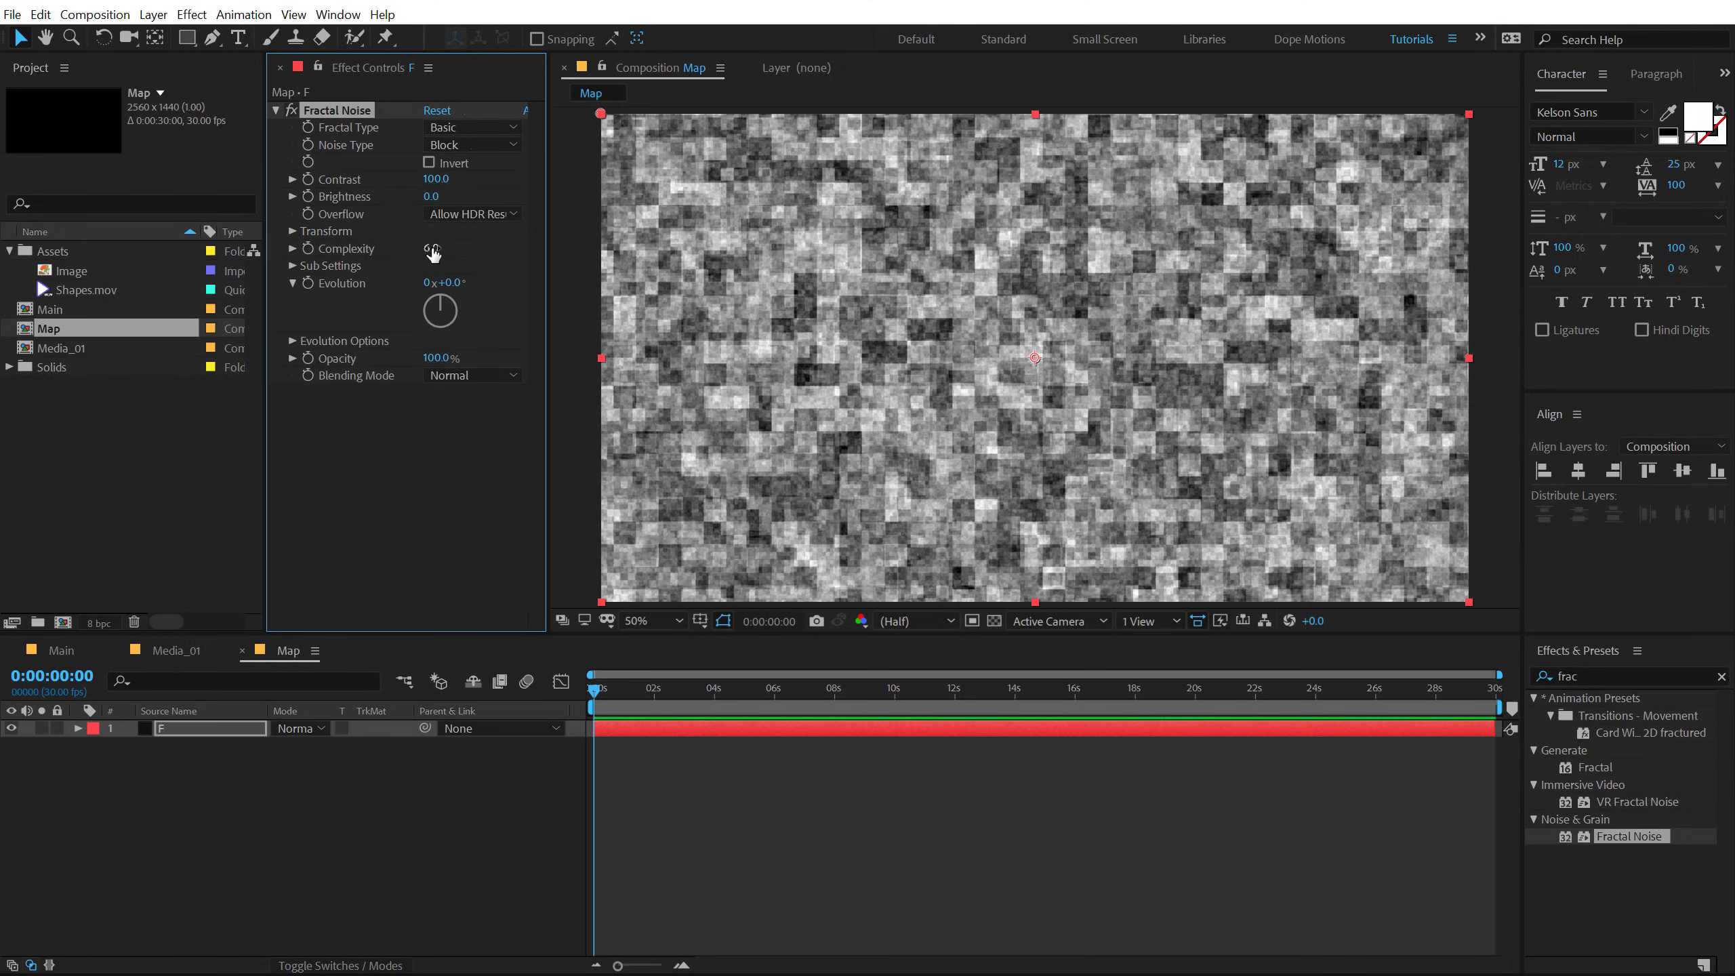
left_click_drag(430, 248, 205, 248)
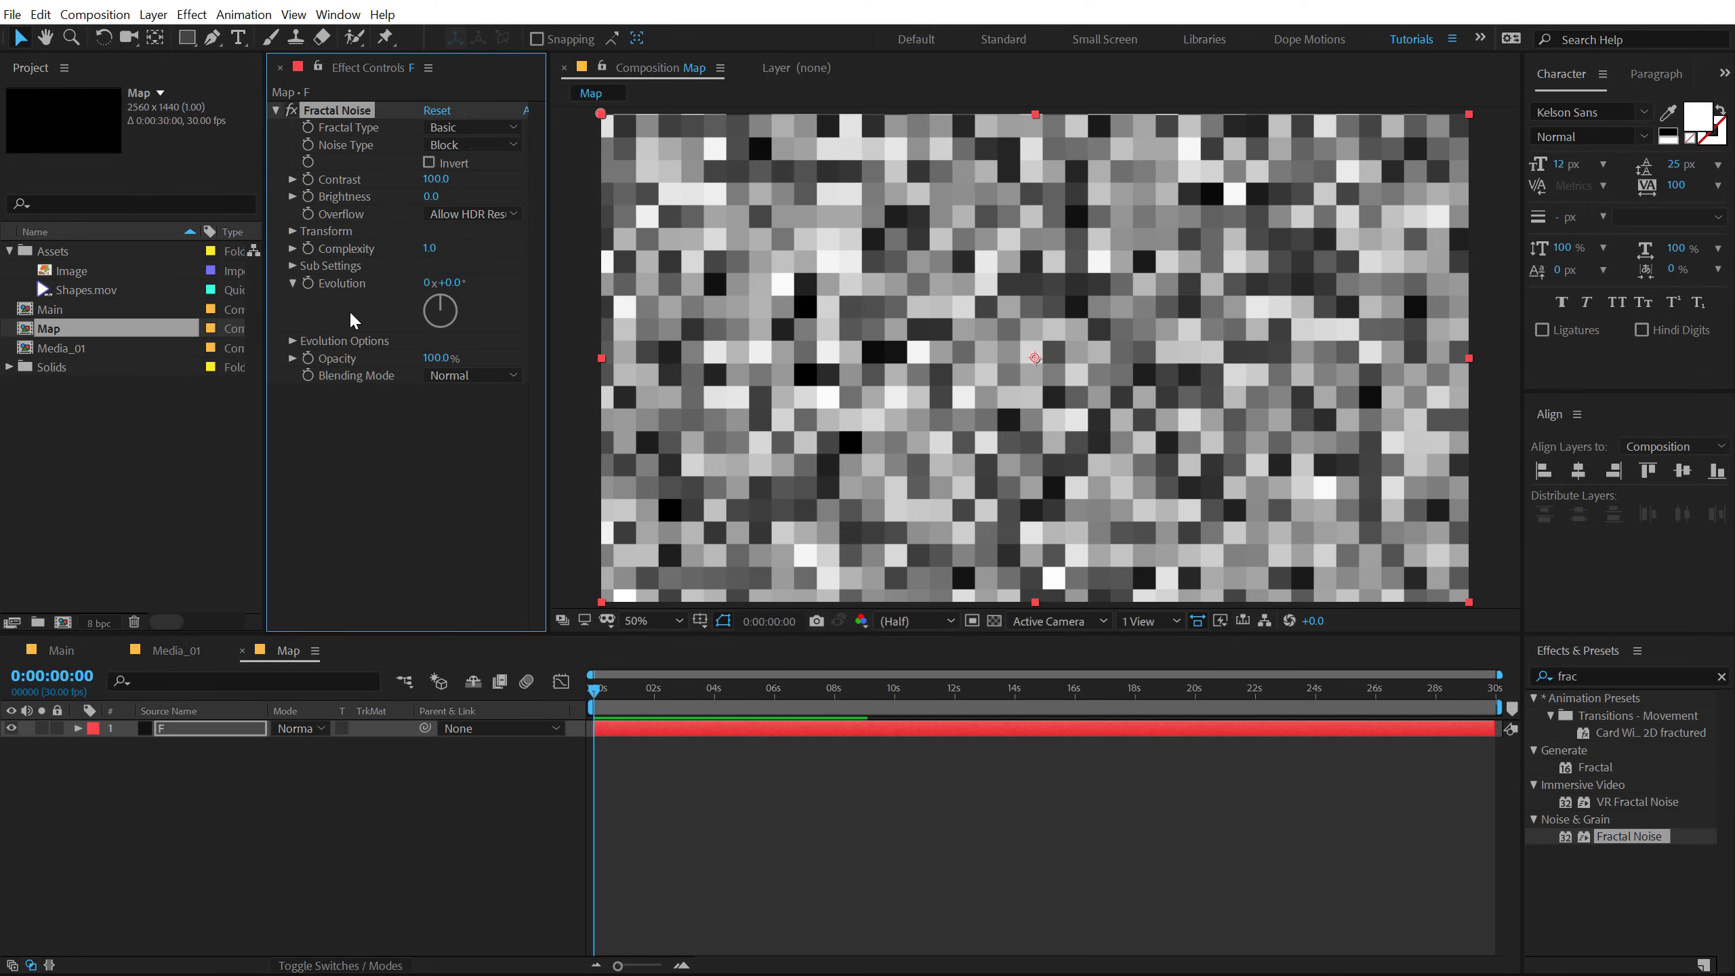
left_click_drag(550, 315, 643, 315)
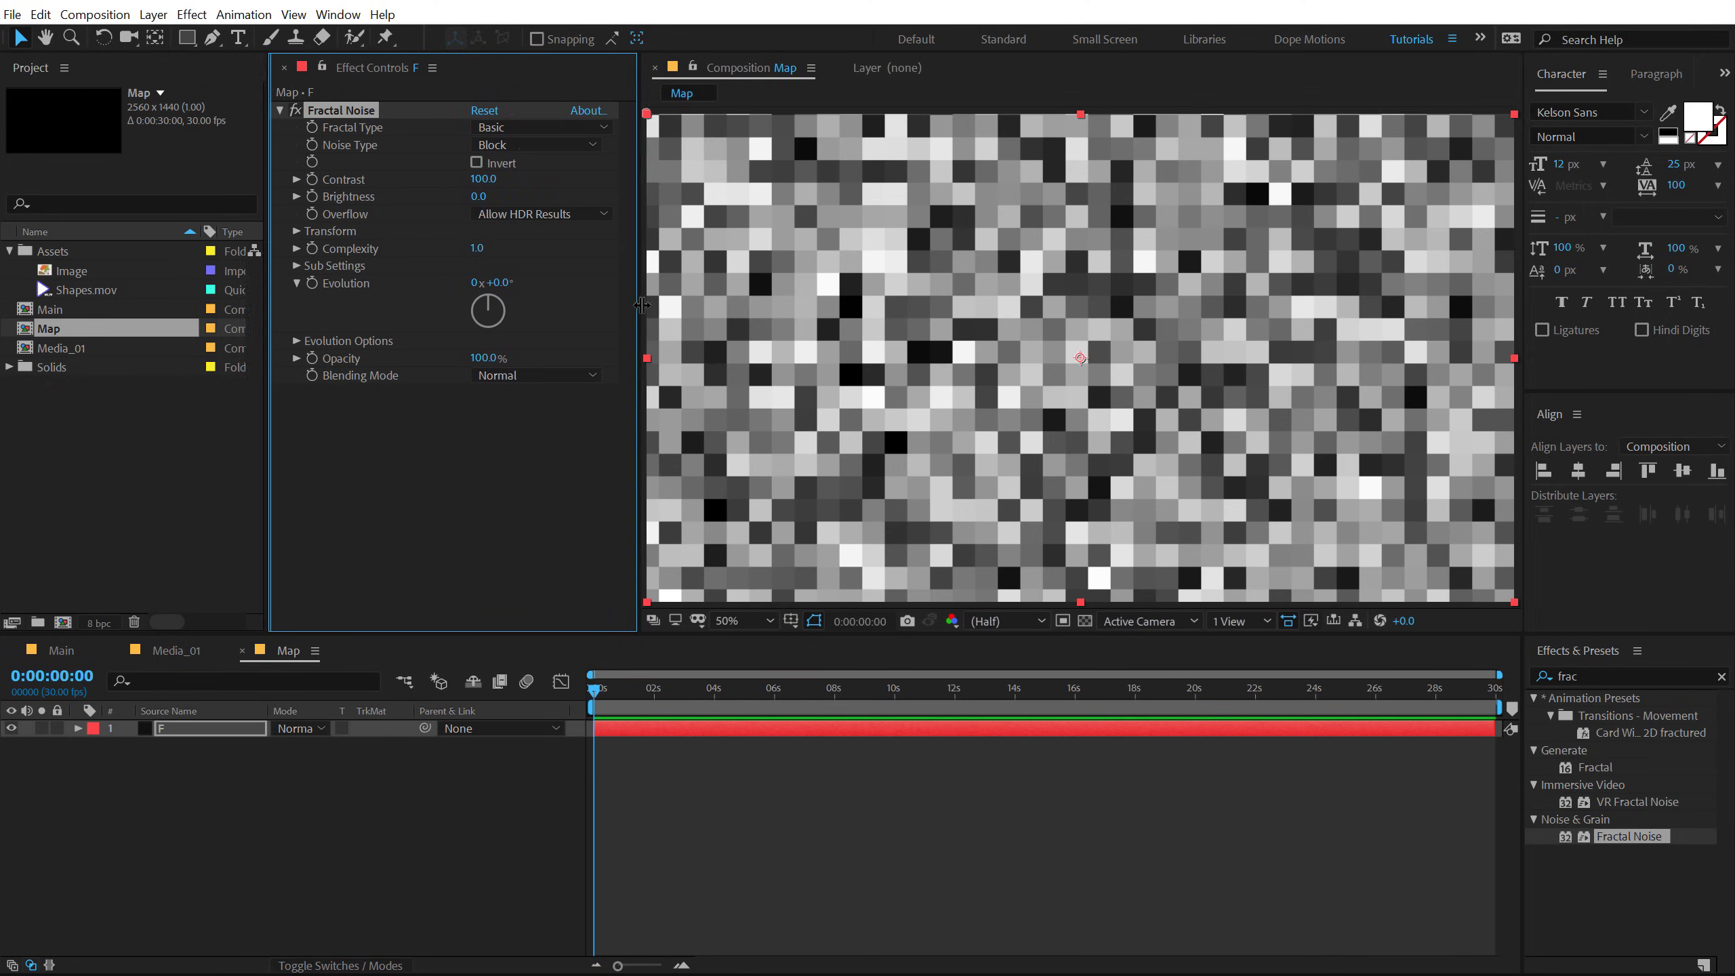
left_click_drag(267, 206, 275, 204)
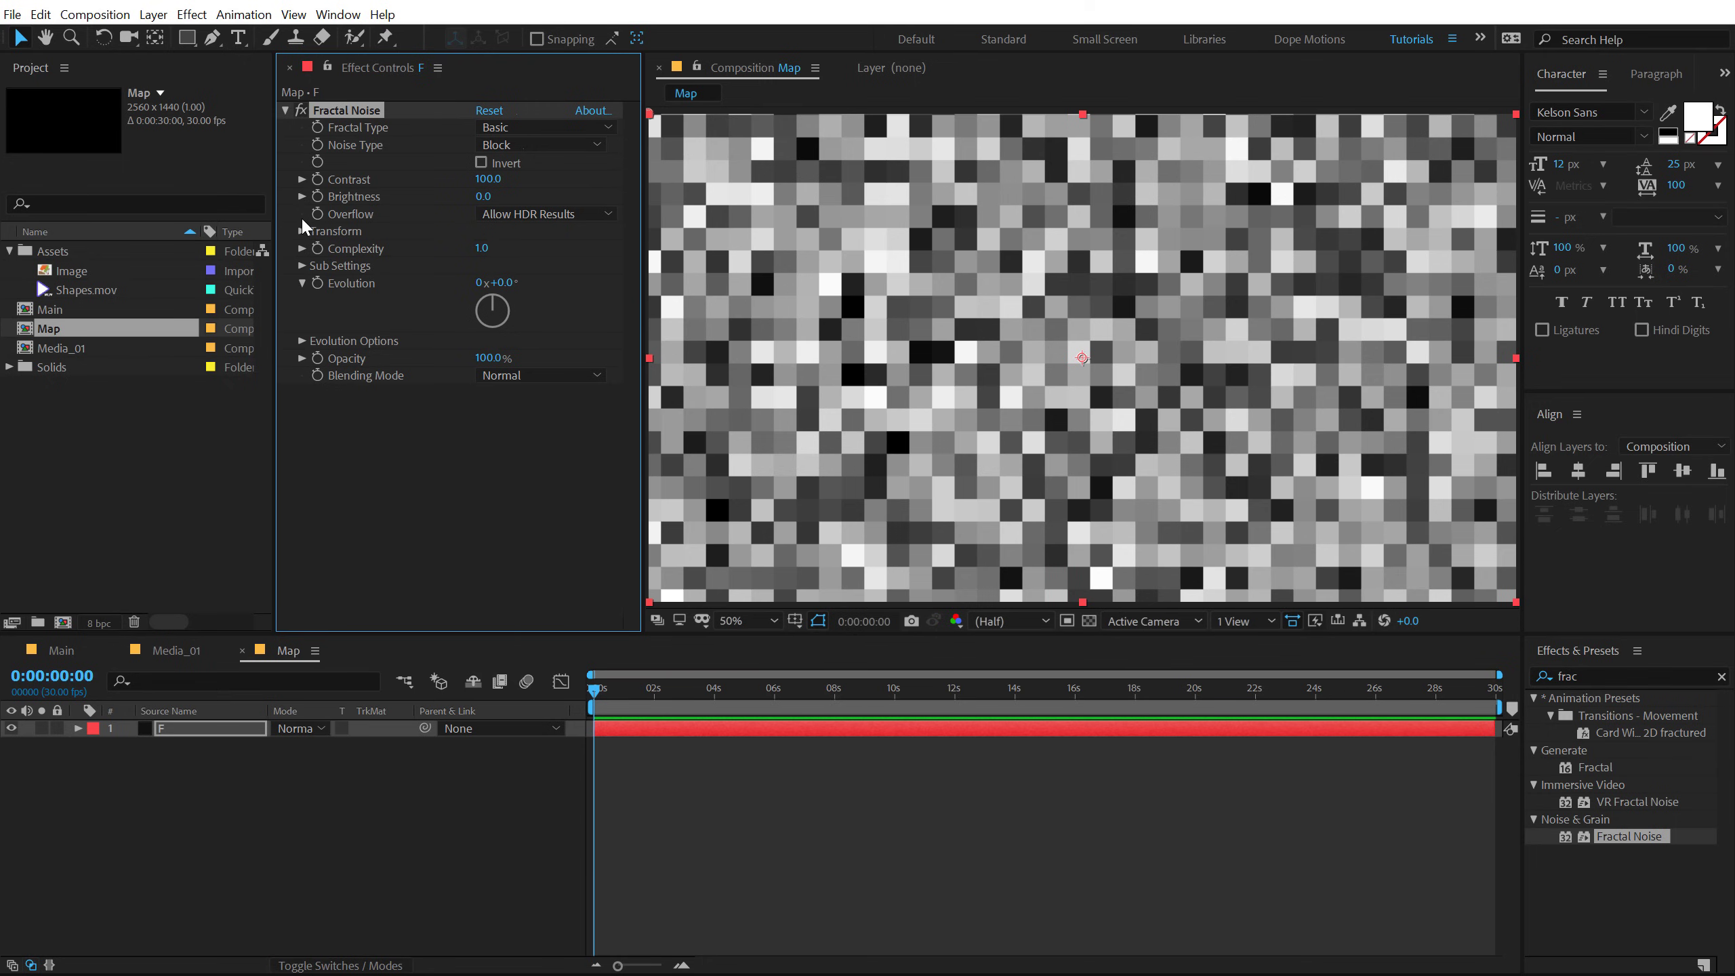
Step: Turn off Uniform Scaling and scale the noise 640 wide by 360 high
left_click(302, 232)
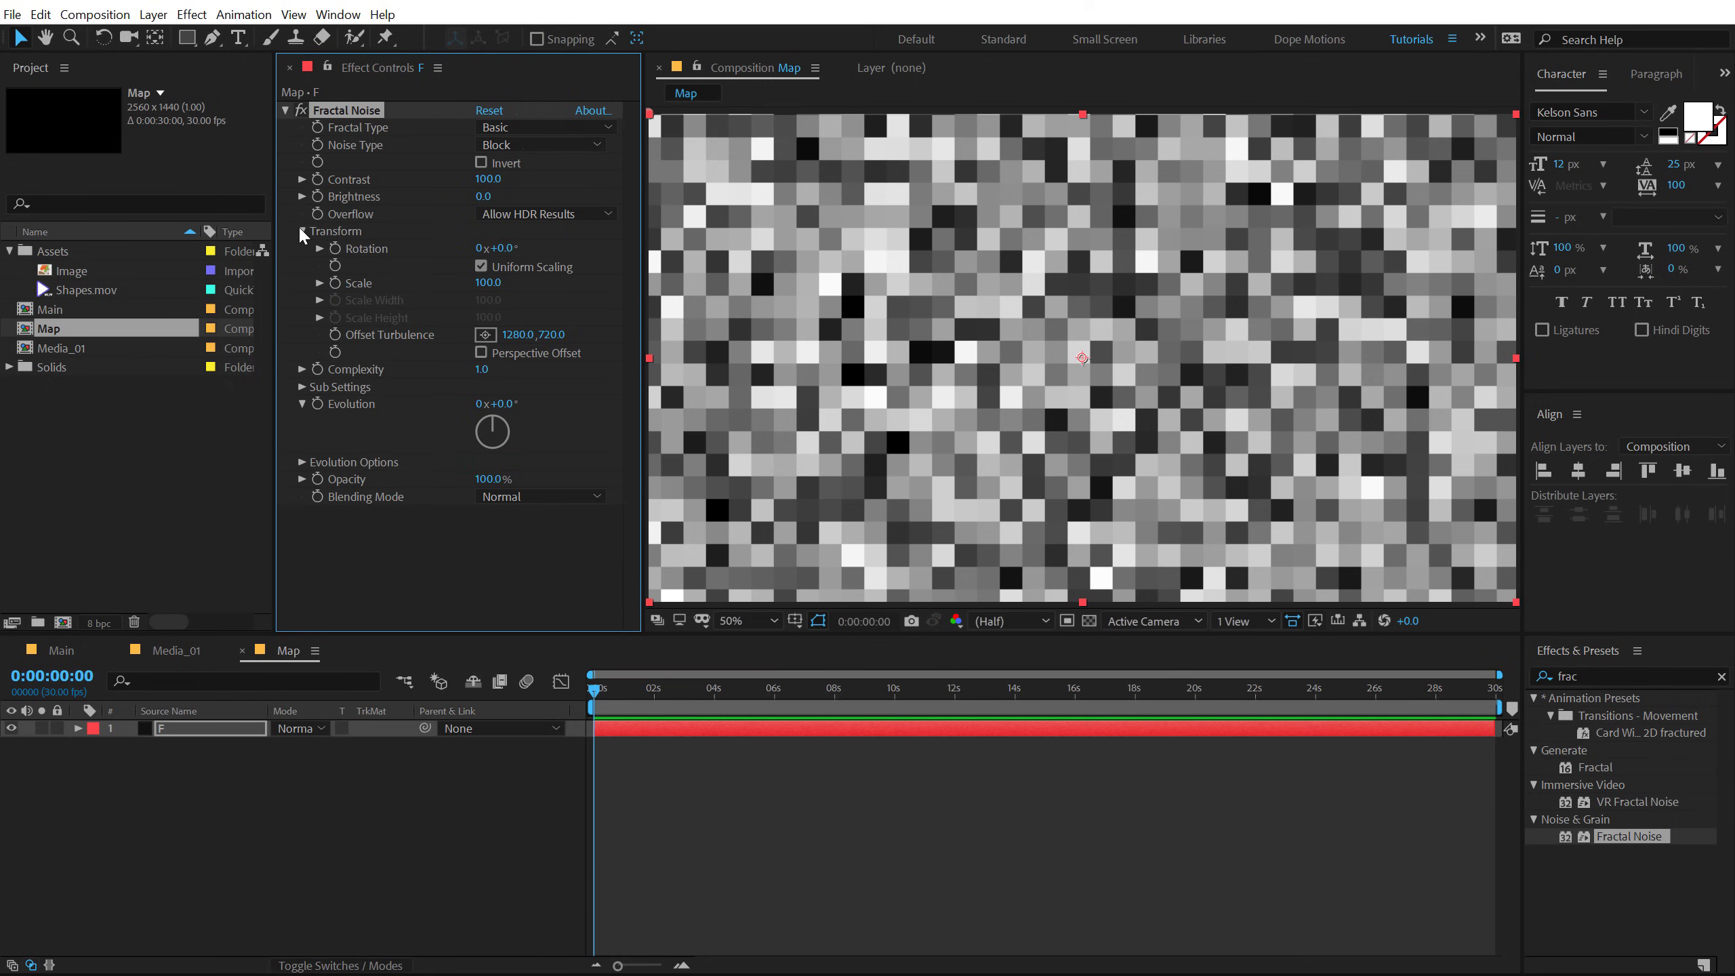
left_click(481, 266)
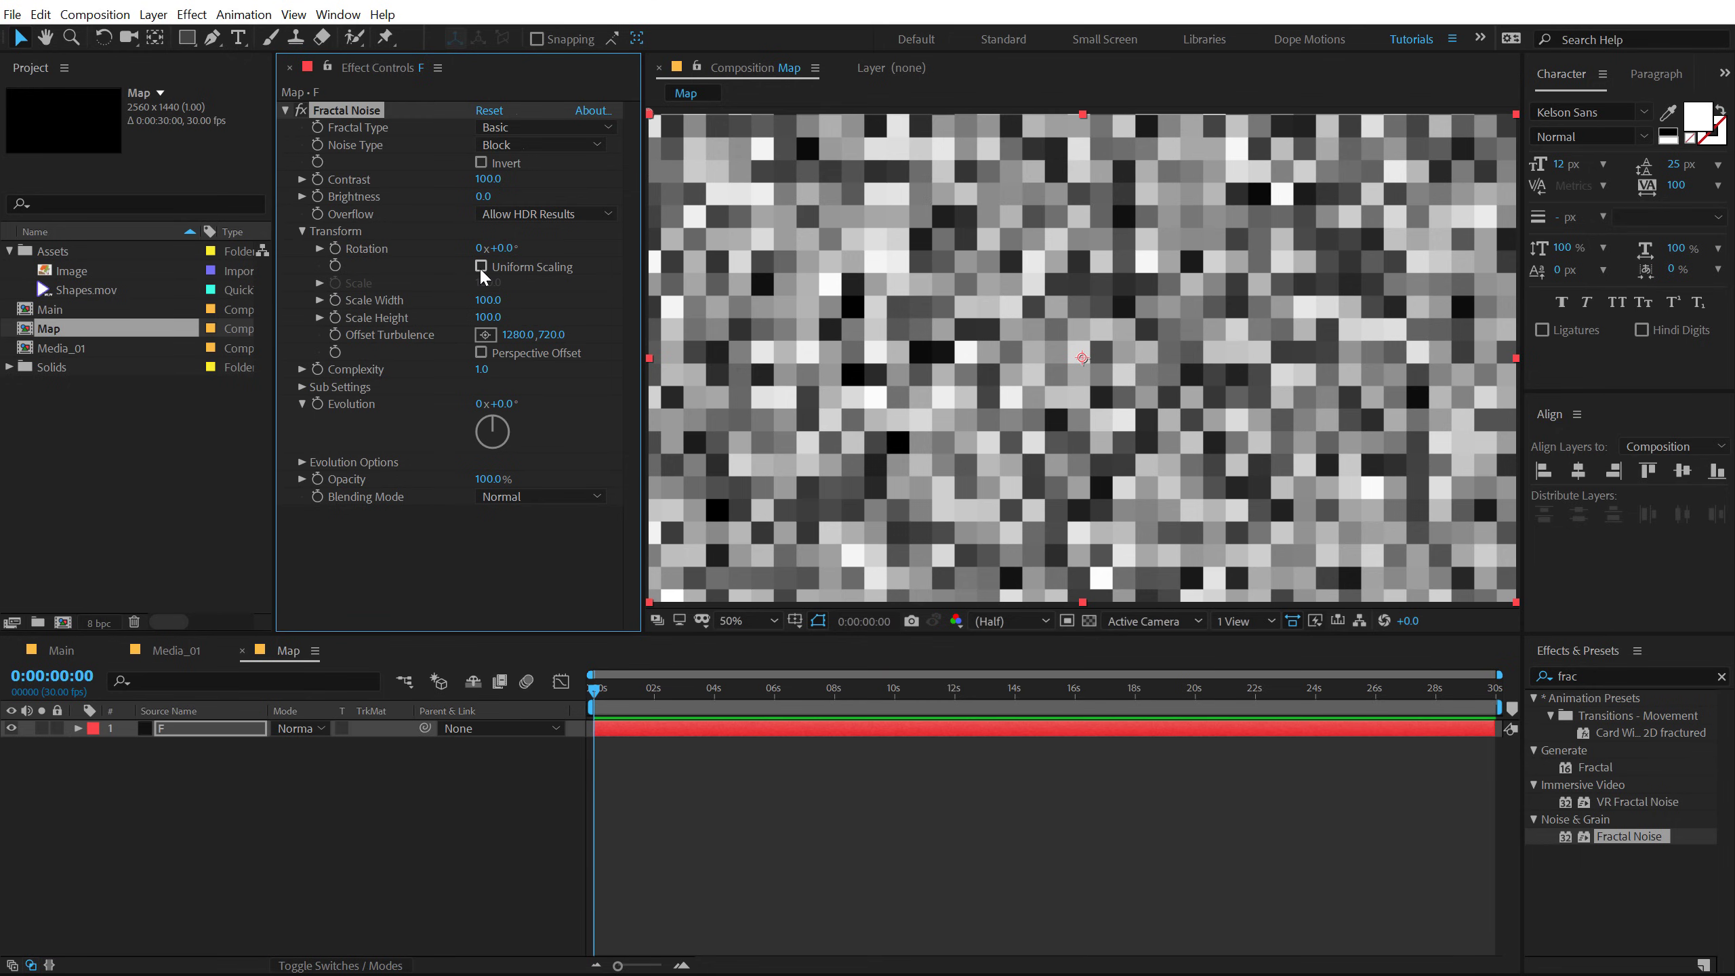
left_click(492, 302)
type("640")
left_click(489, 317)
type("360")
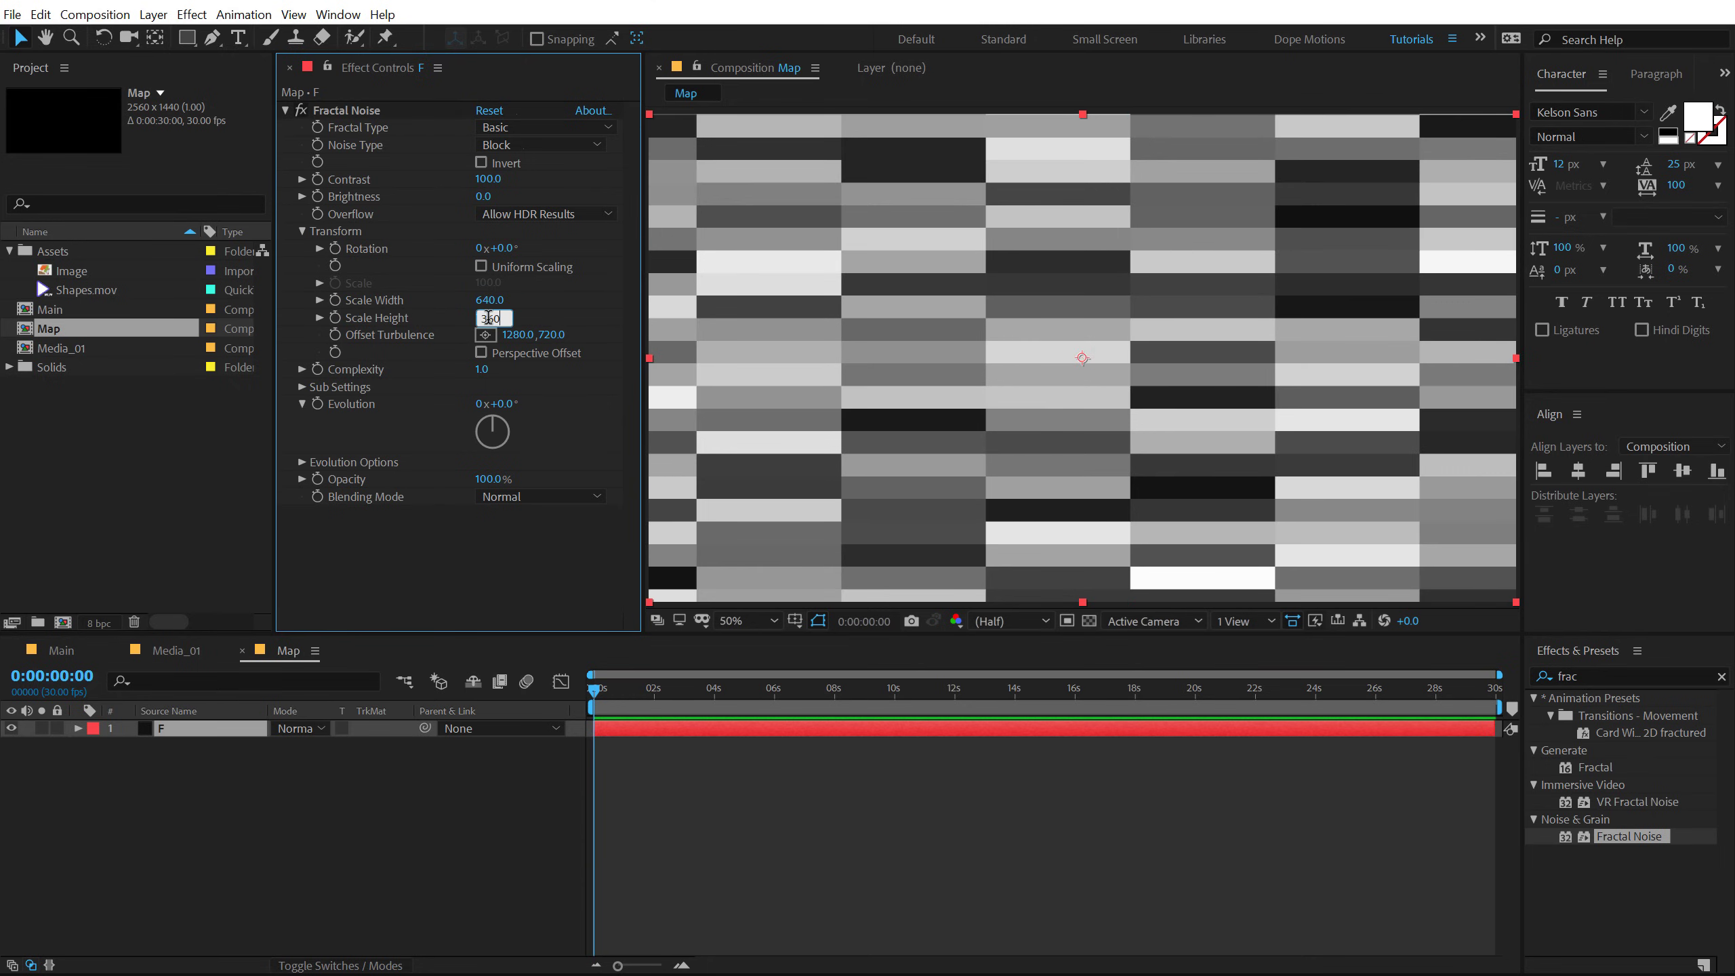
key("Return")
Step: Shift the noise's Offset Turbulence to 1563, 663
key("comma")
key("comma")
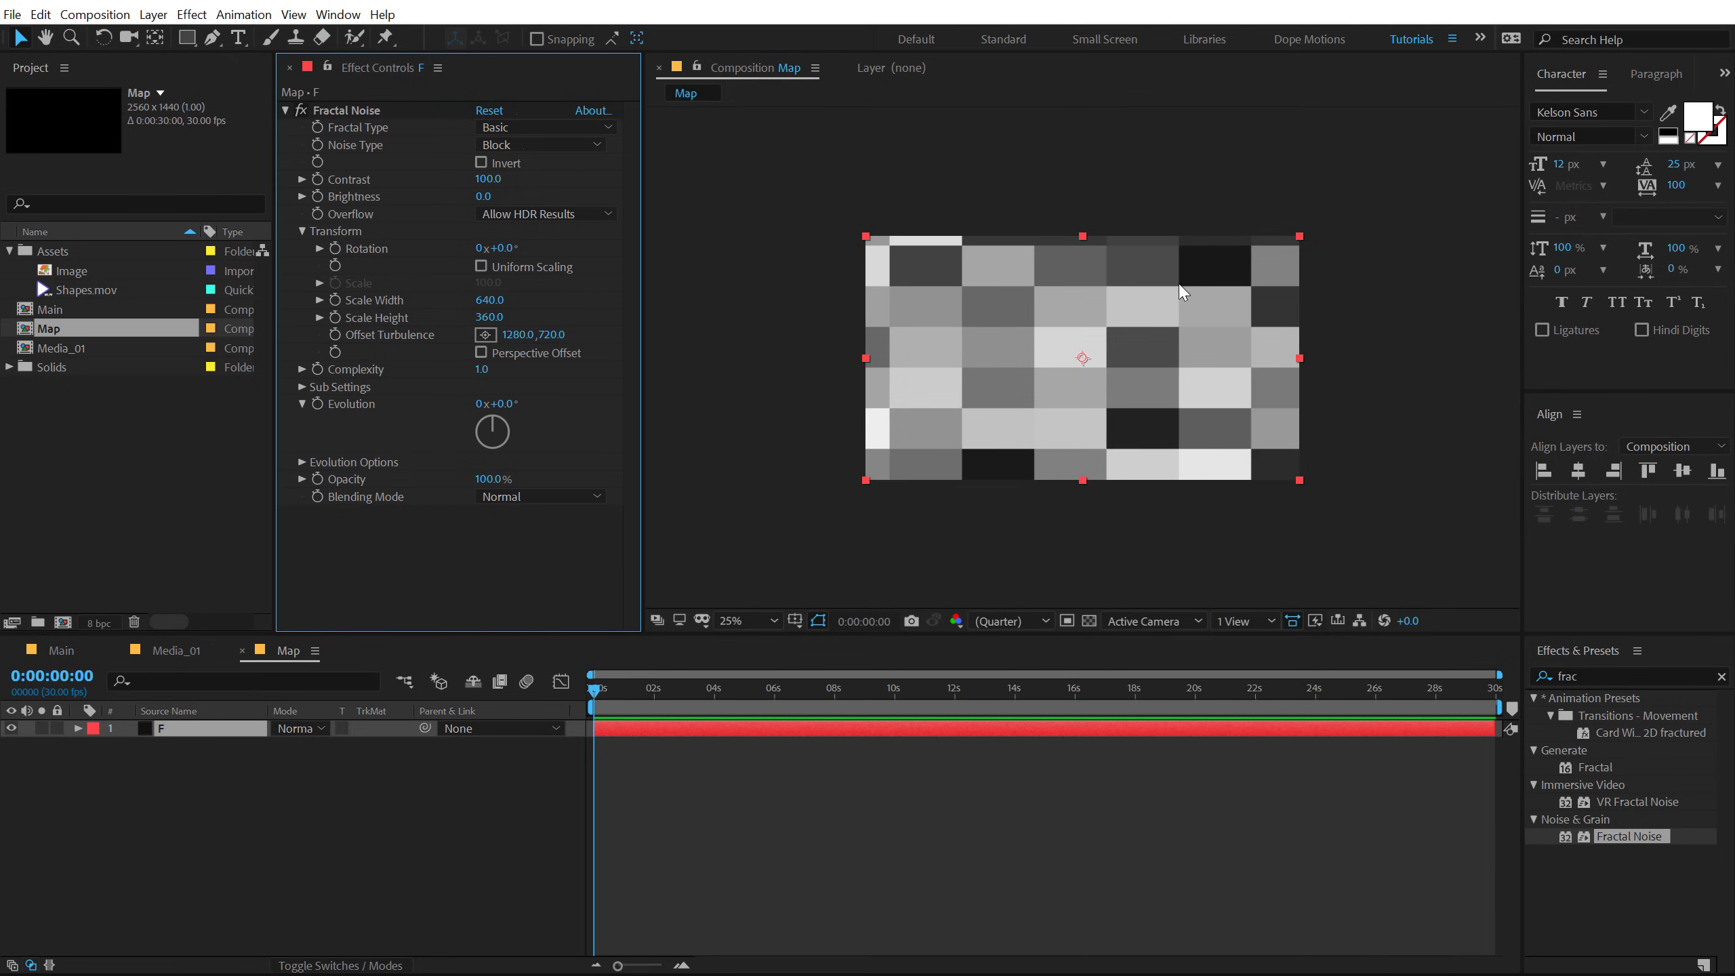
key("period")
key("comma")
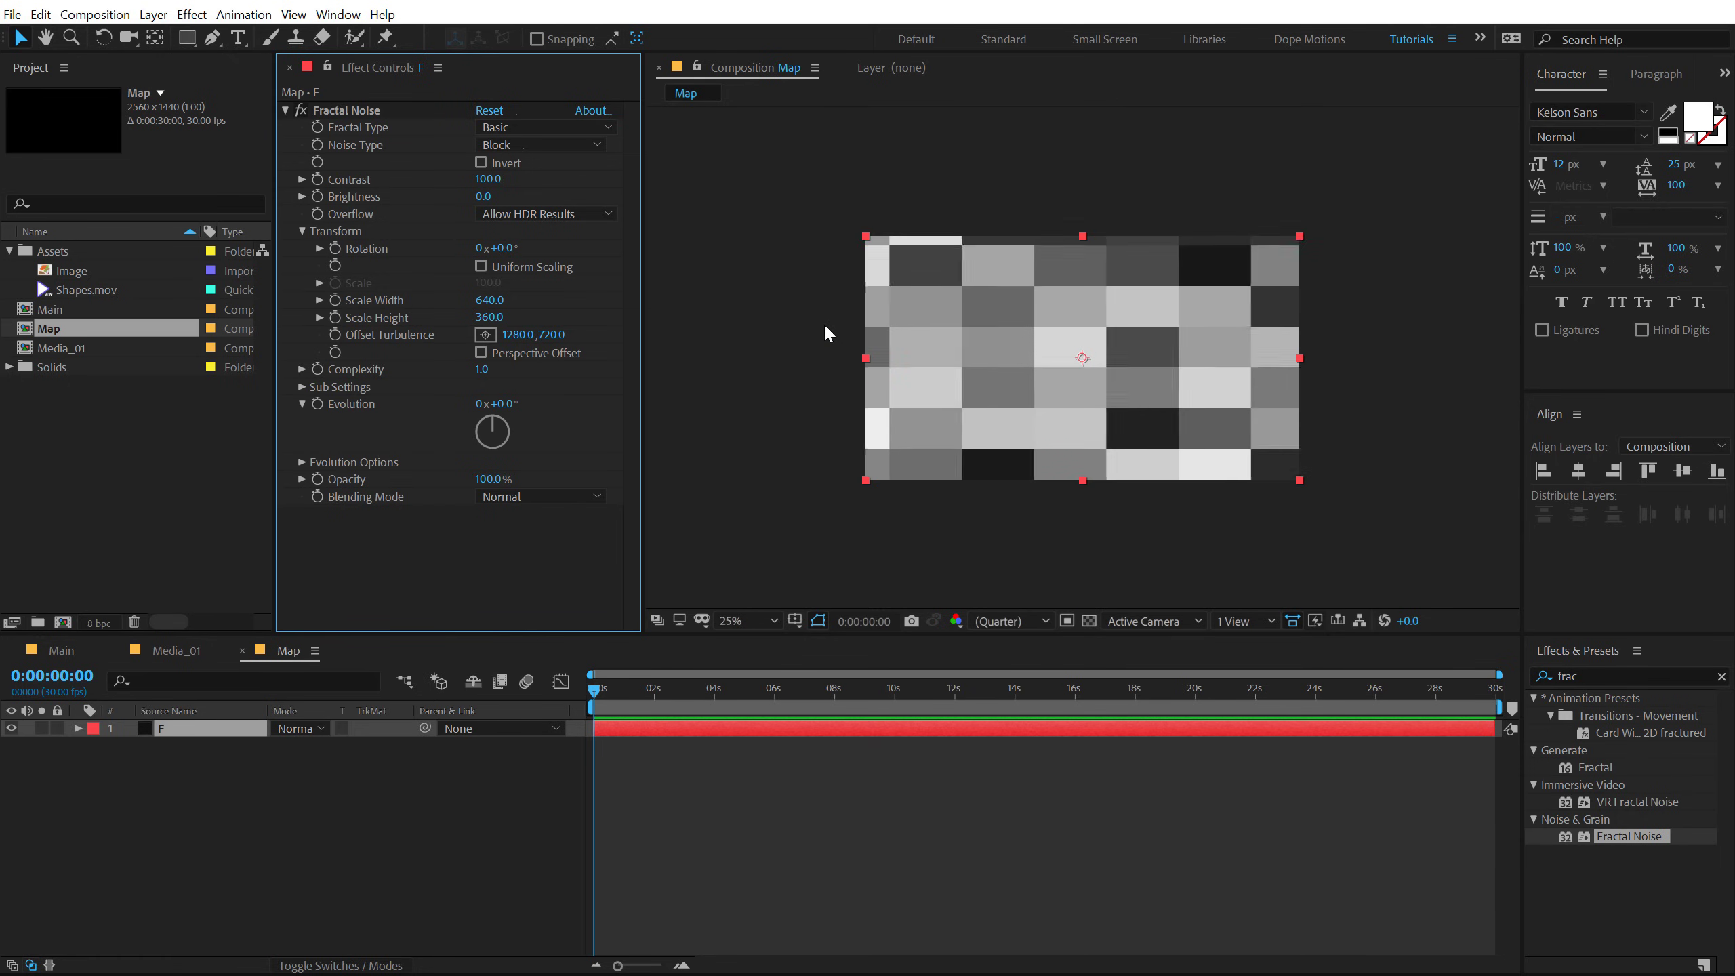
left_click_drag(514, 339, 805, 336)
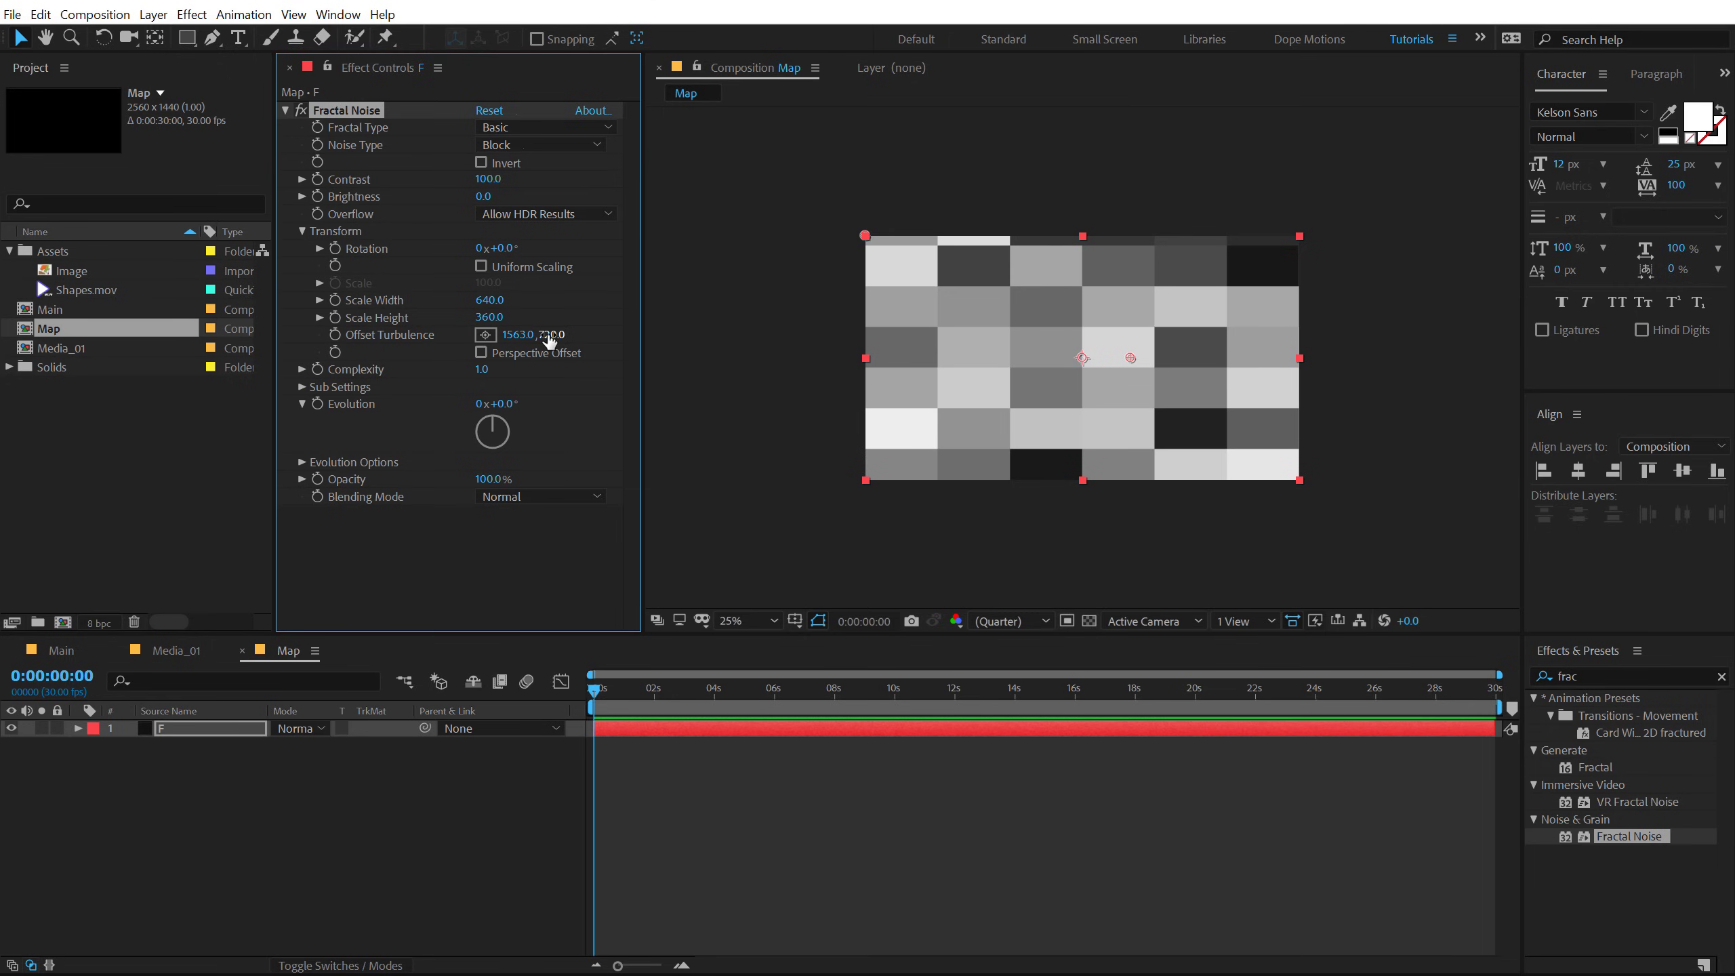
left_click_drag(550, 339, 498, 331)
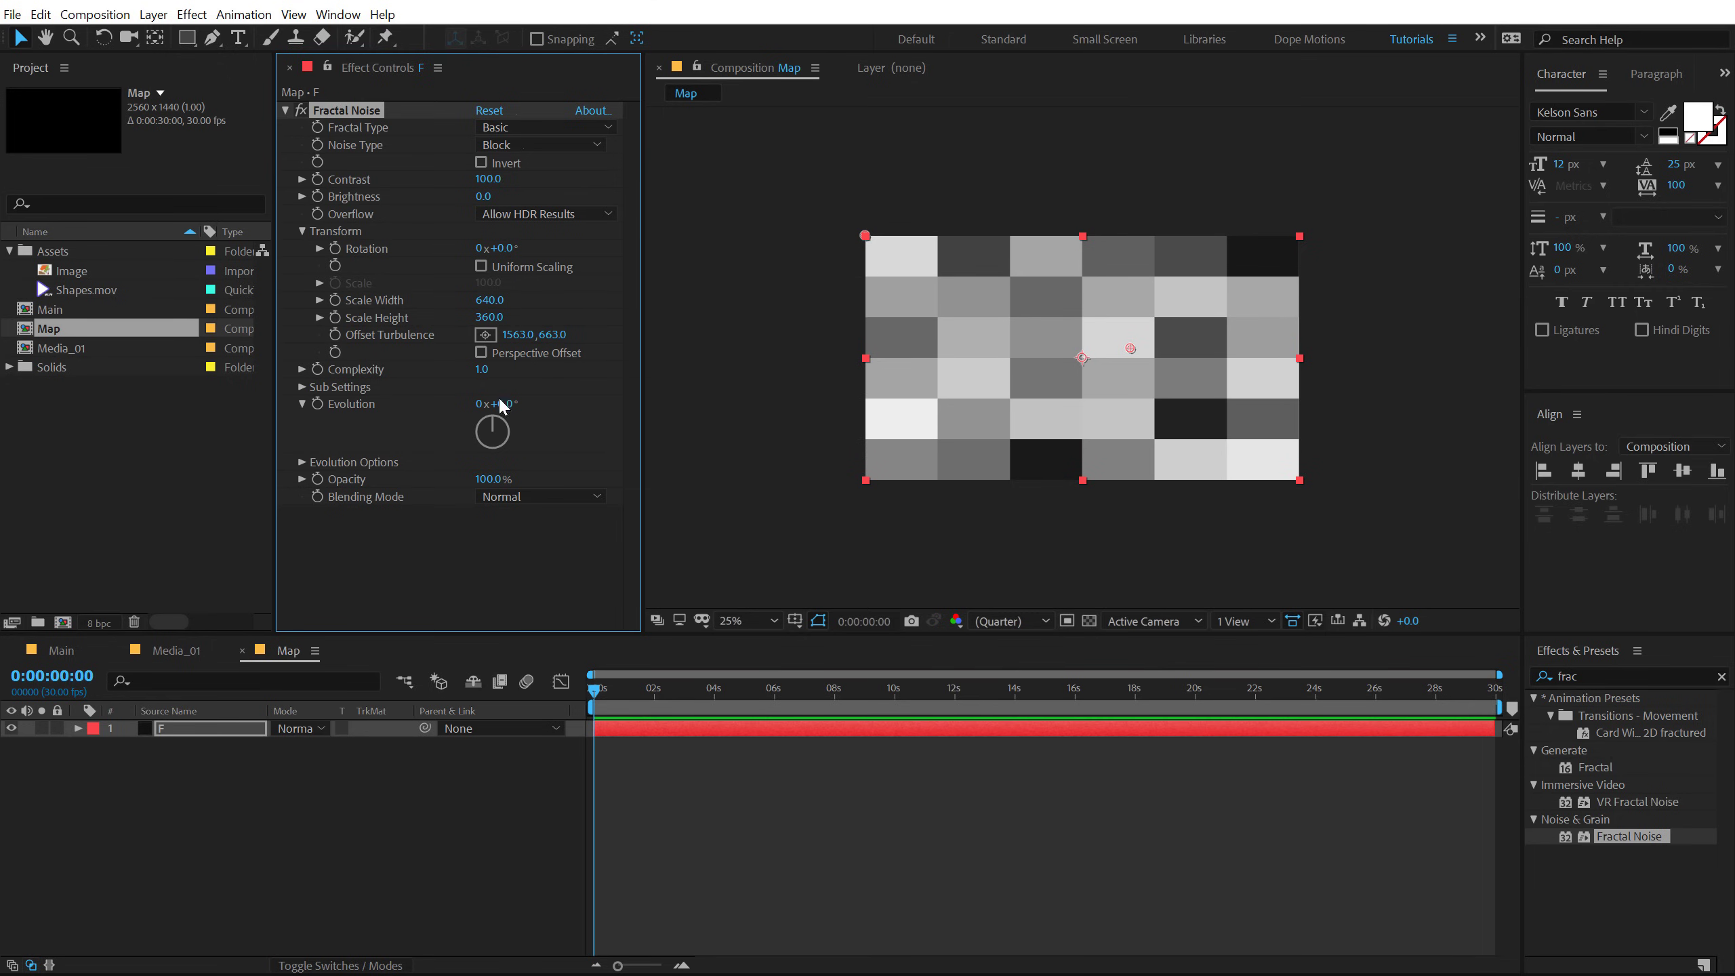
Step: Set Fractal Noise brightness to -110 with a keyframe at 0 s
left_click(509, 779)
key(".")
key(".")
key("comma")
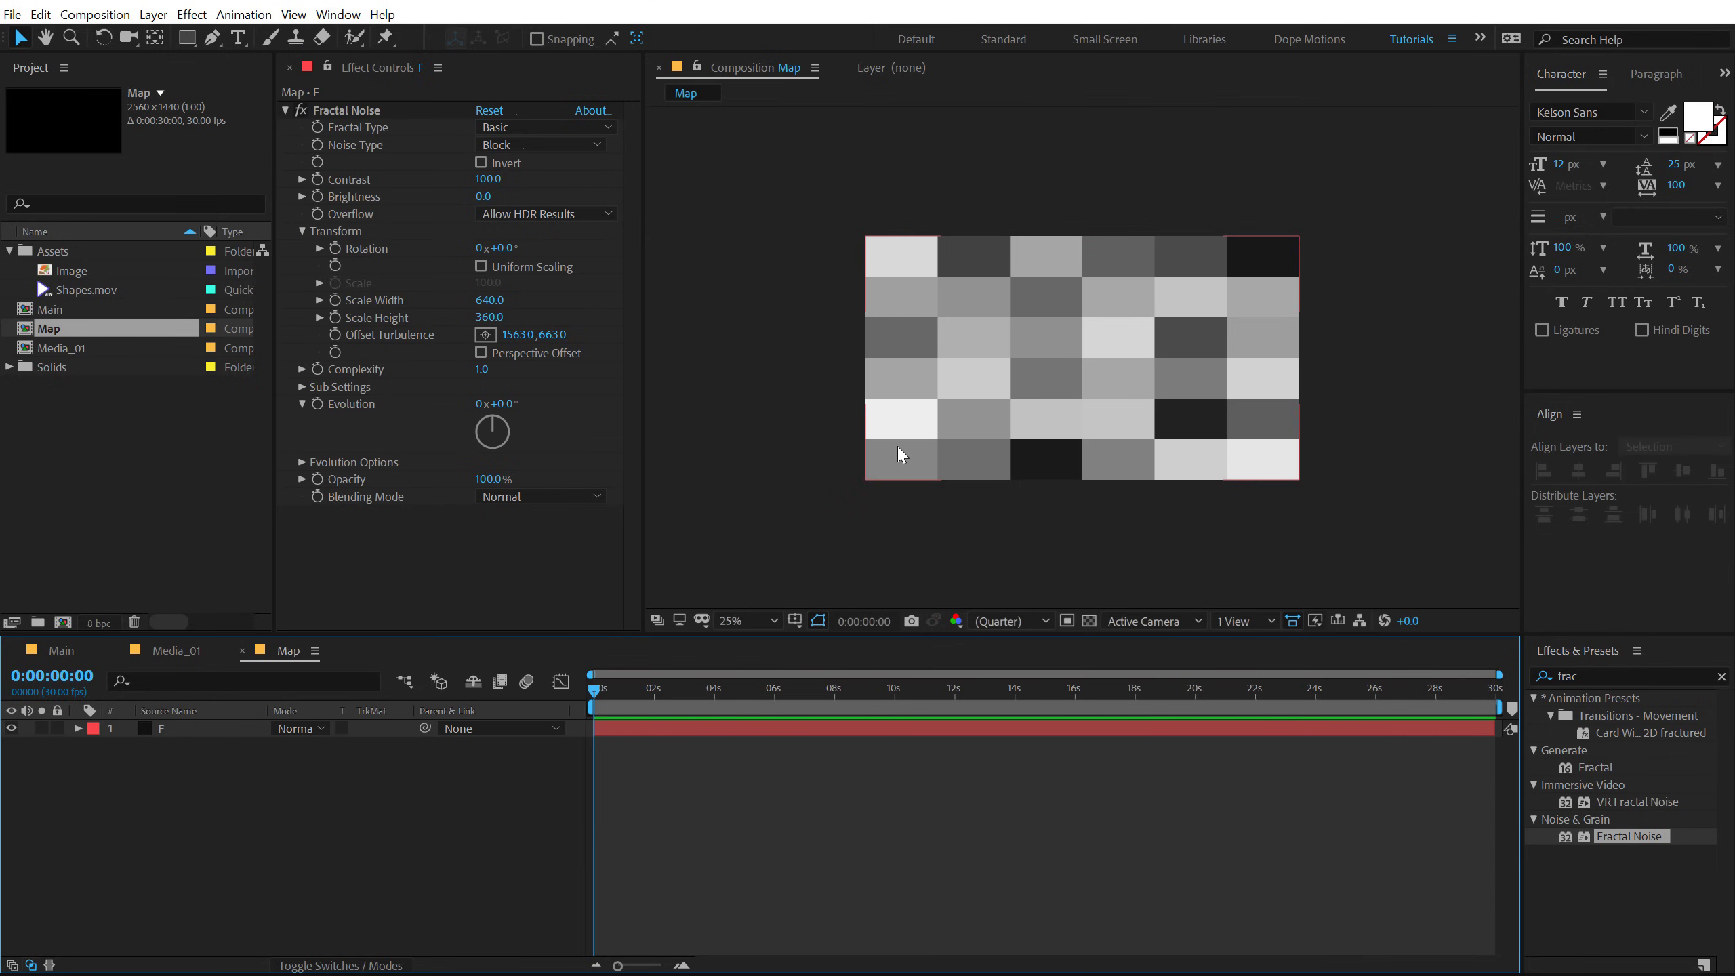
key("period")
key("comma")
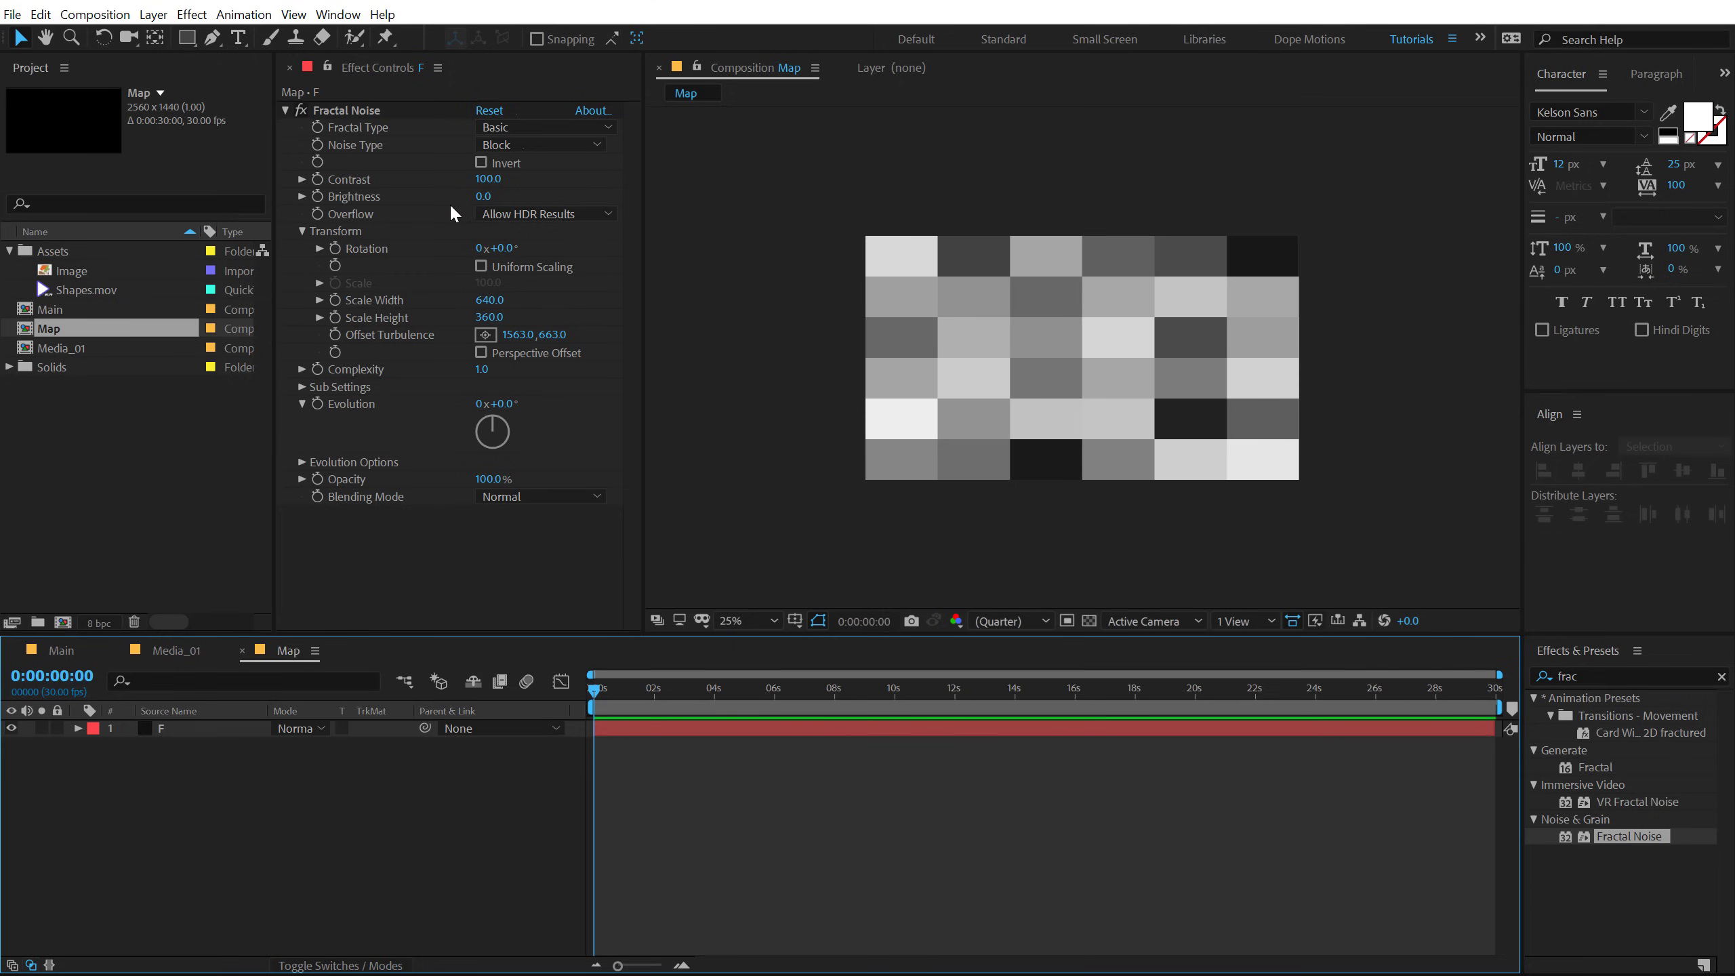
left_click_drag(483, 196, 445, 223)
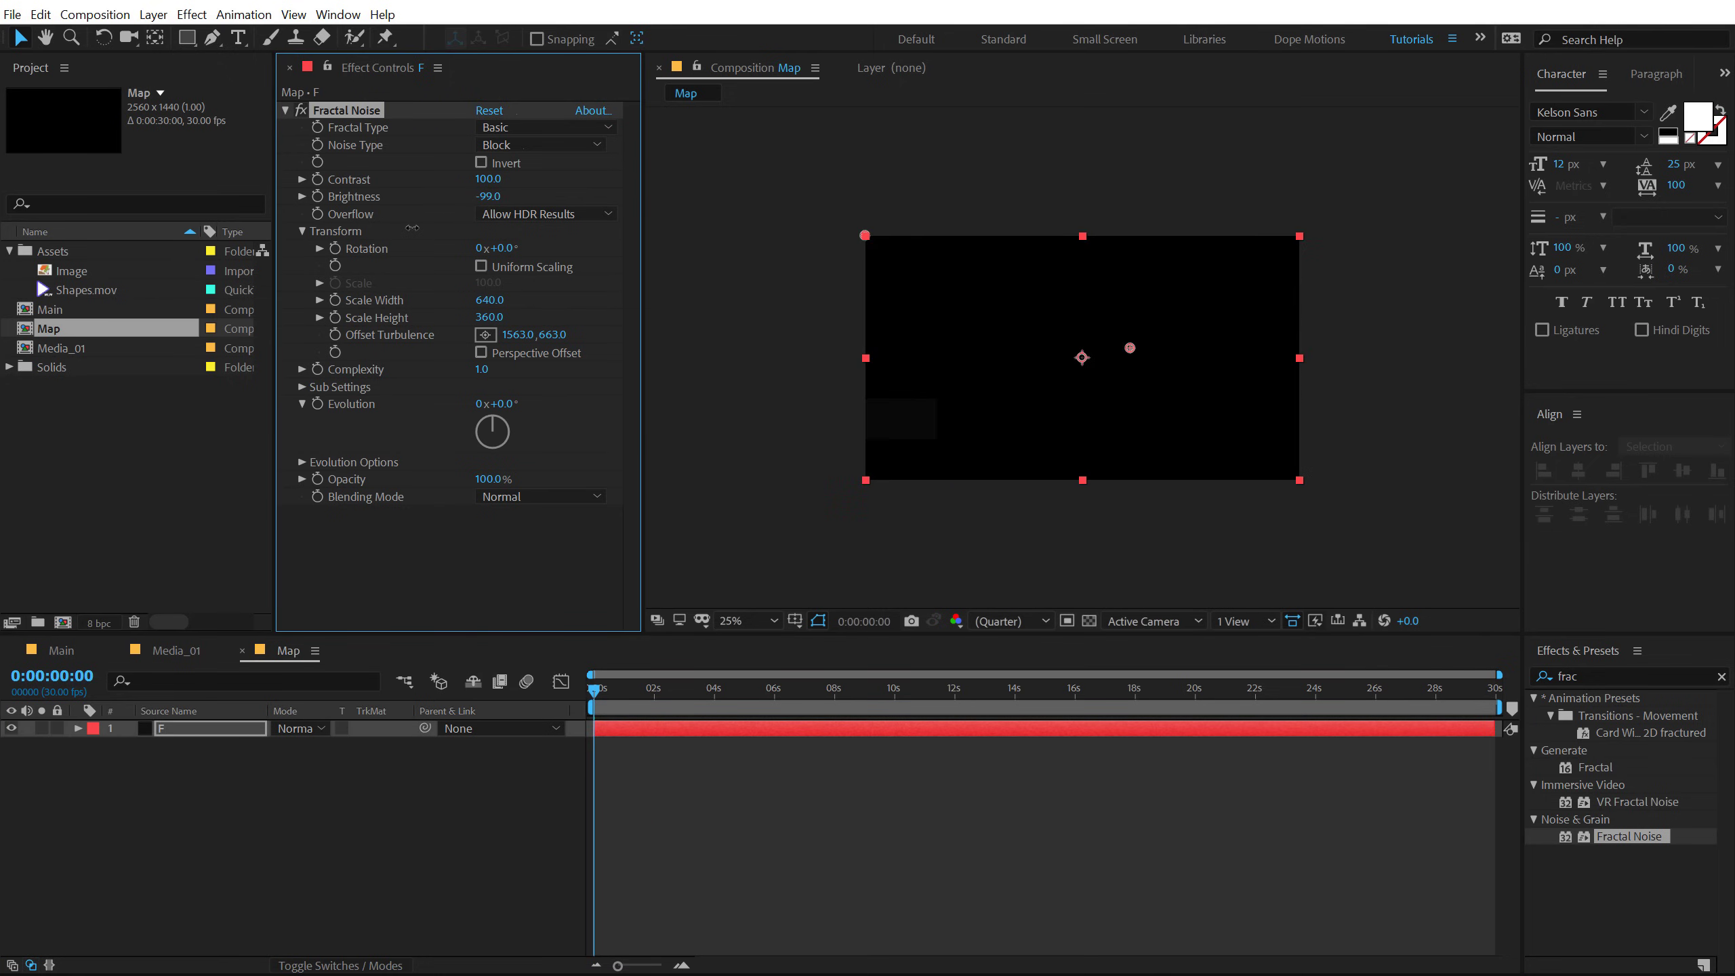
left_click(493, 198)
type("-110")
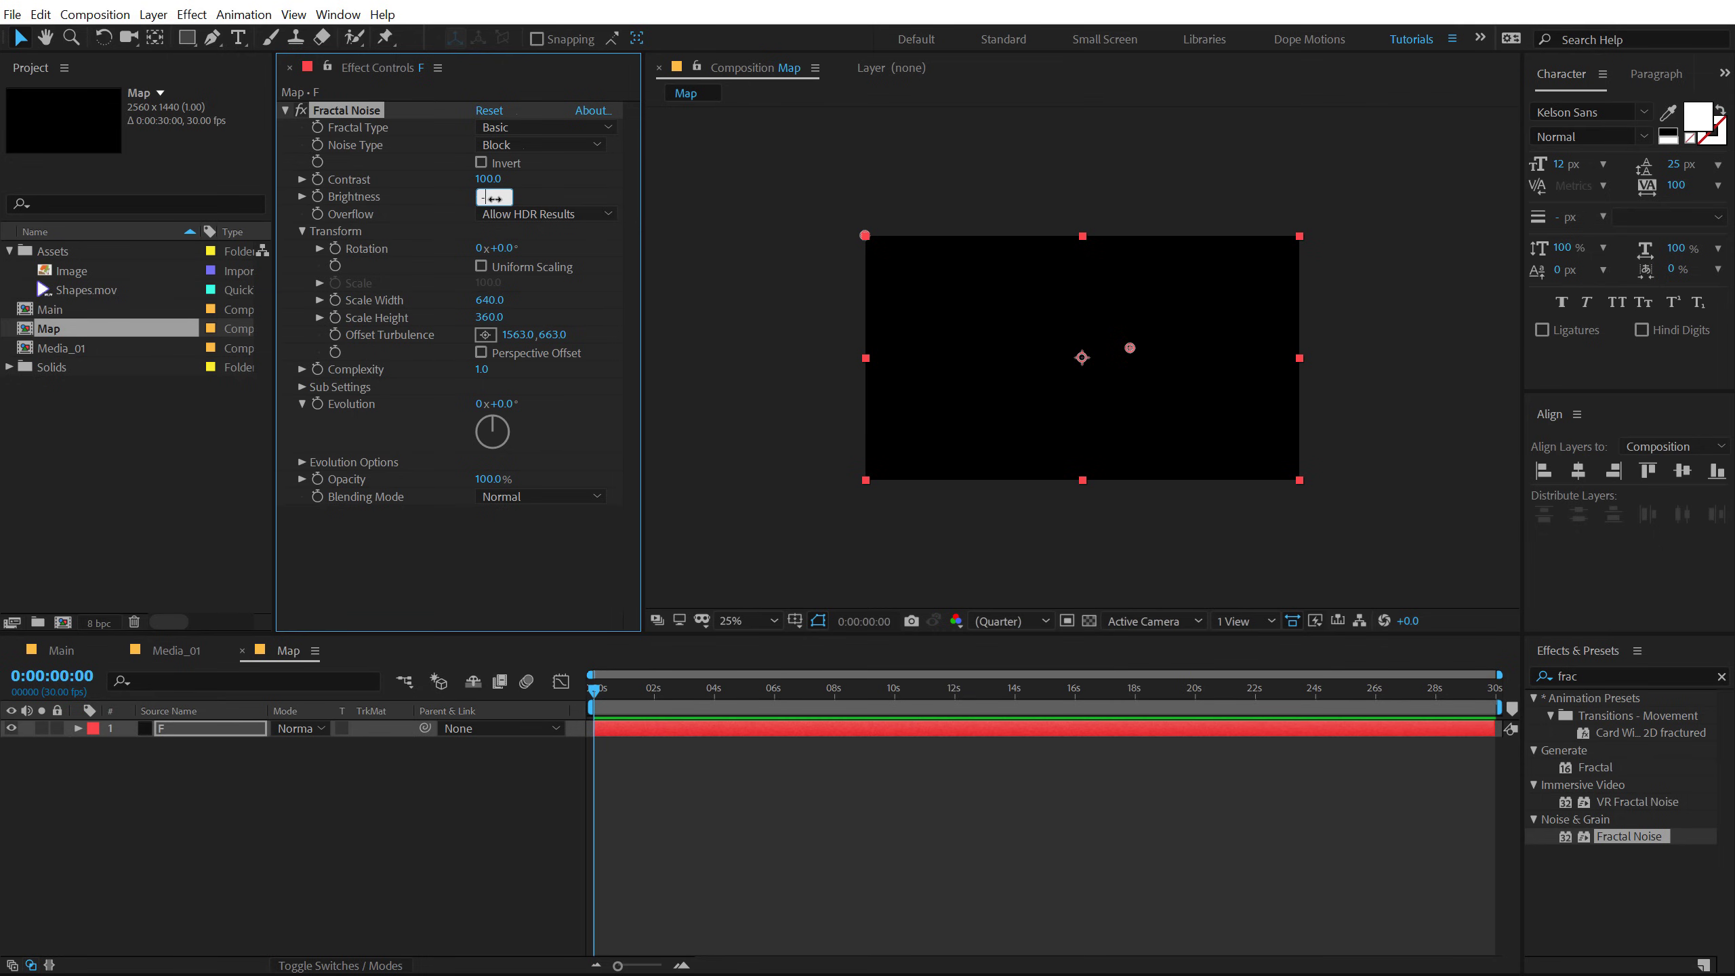
left_click(529, 194)
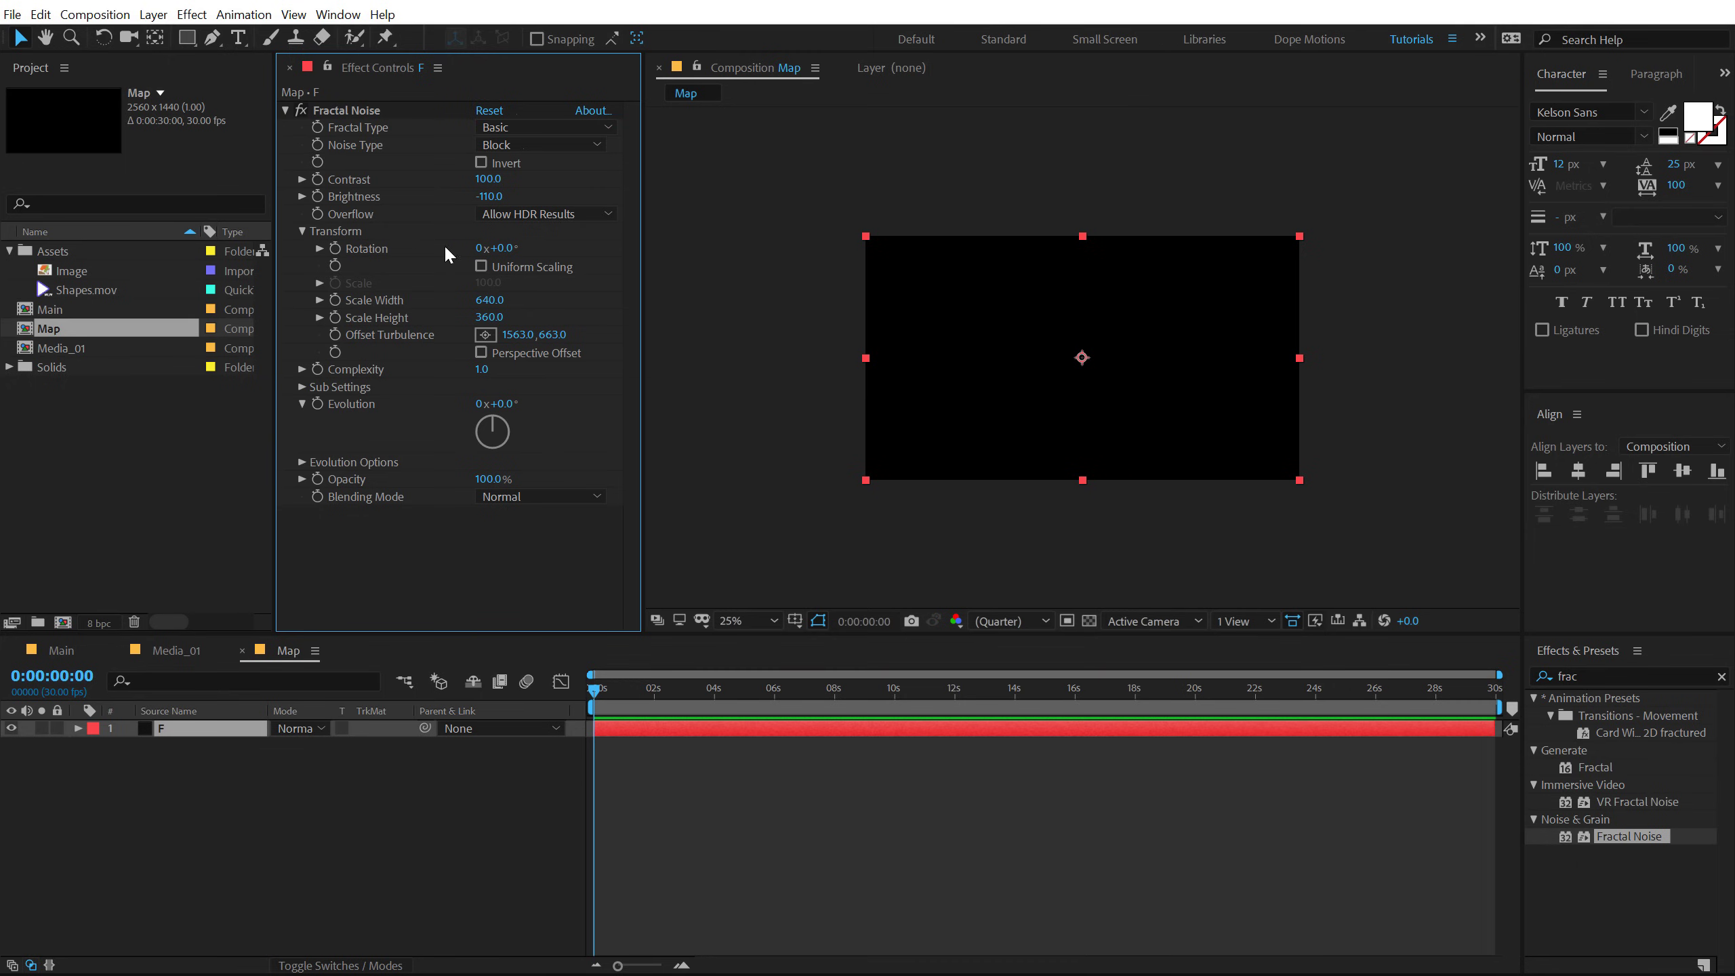
left_click(321, 196)
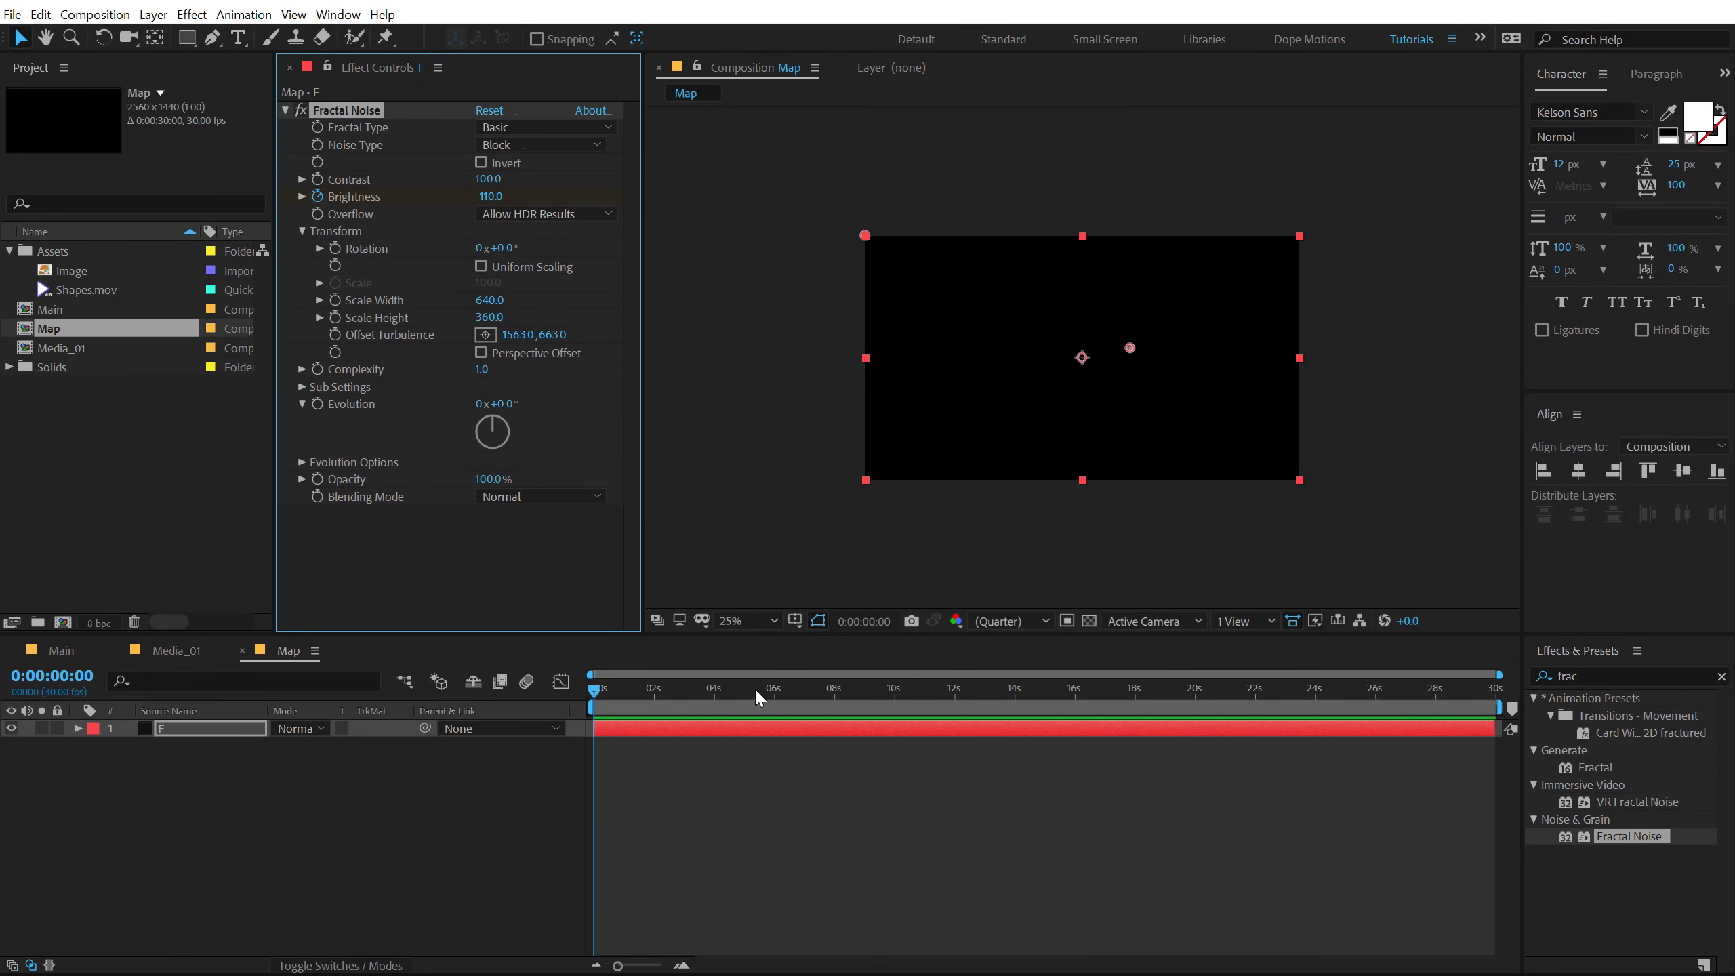
Step: Keyframe brightness 0 at 4 s and preview the block fade-in
left_click(714, 696)
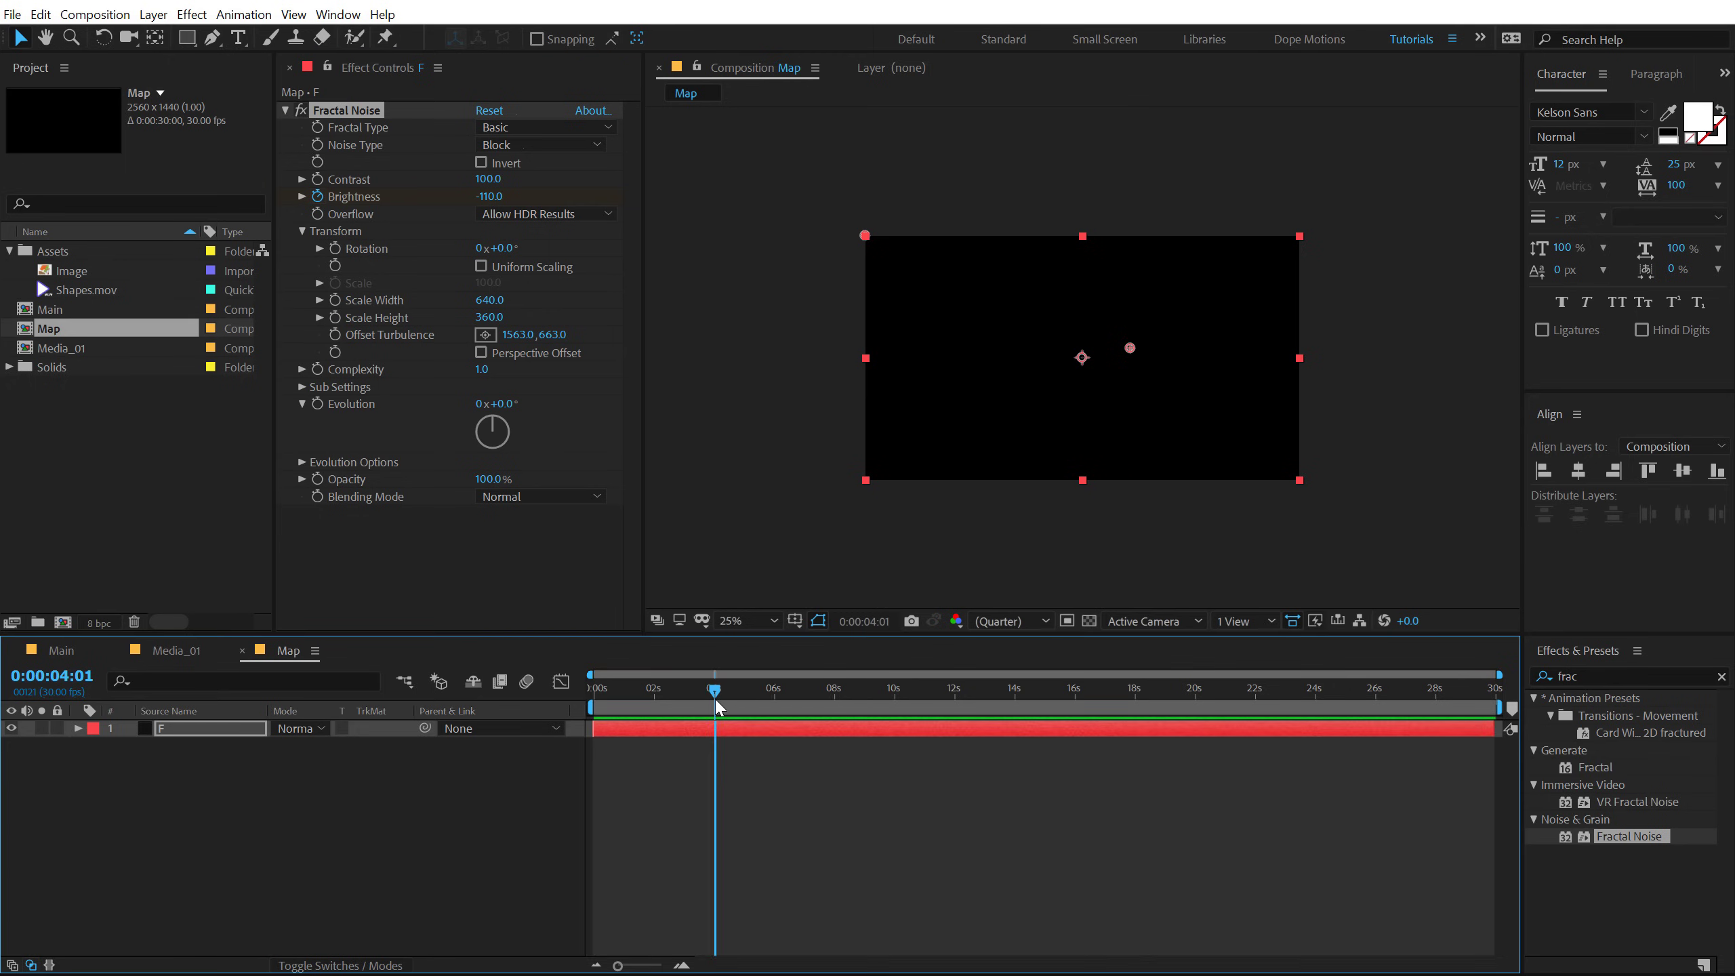
left_click(486, 197)
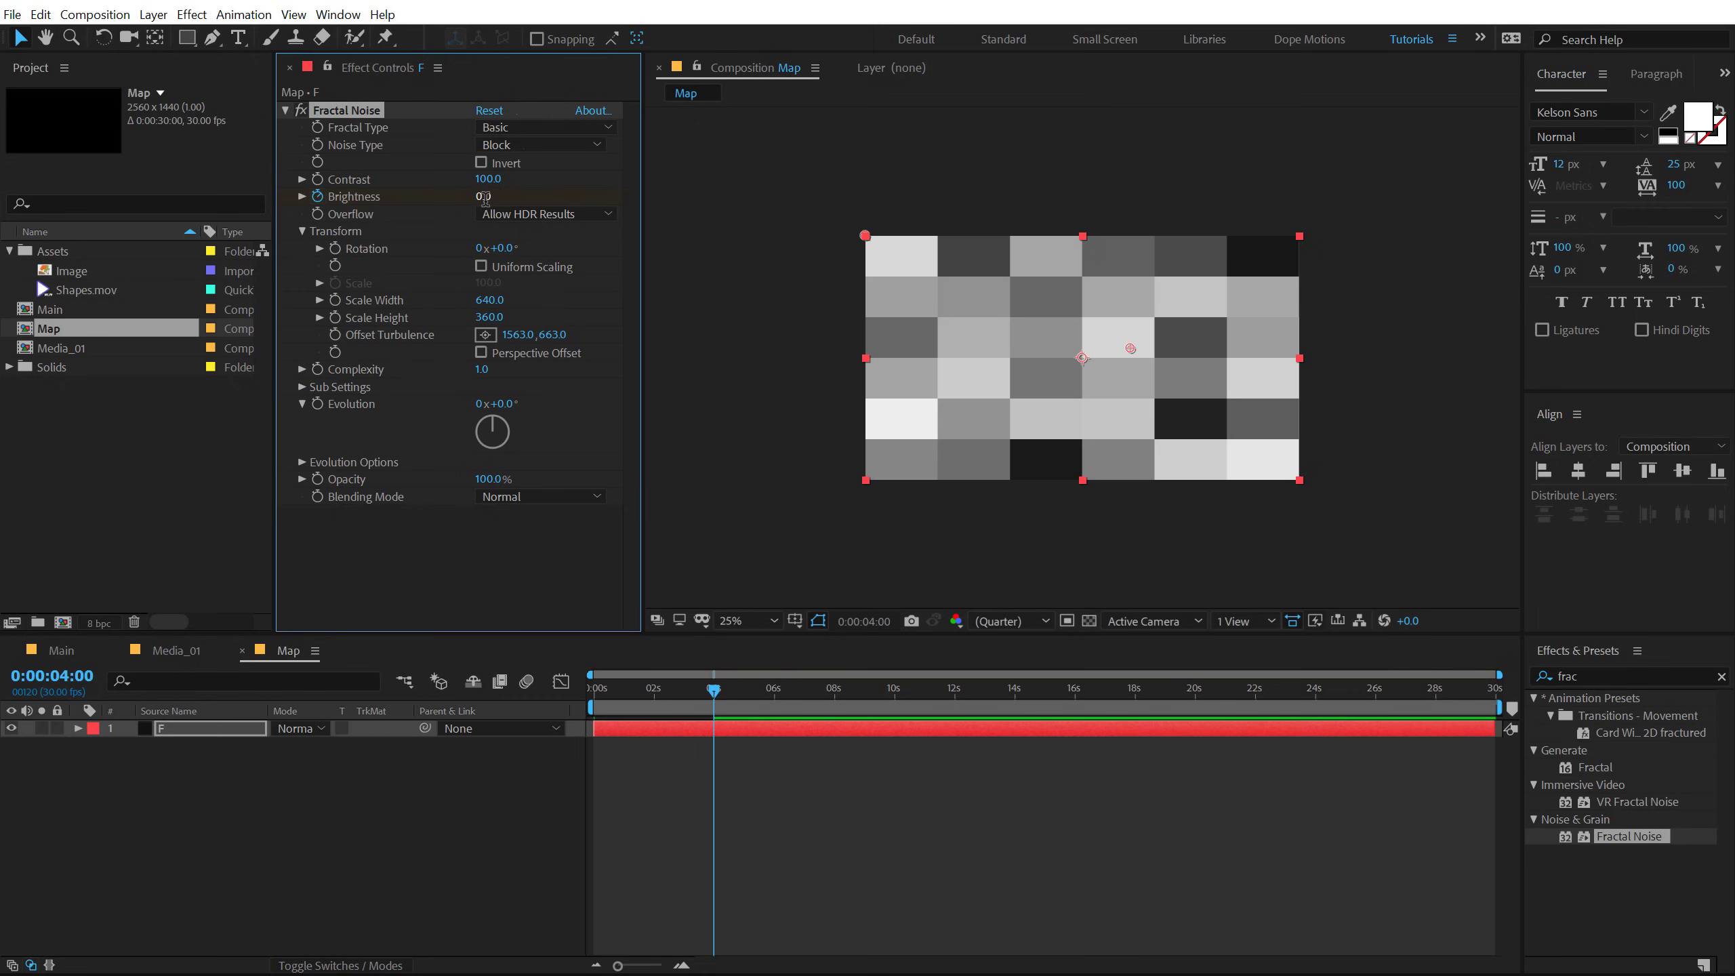
left_click(697, 729)
key("u")
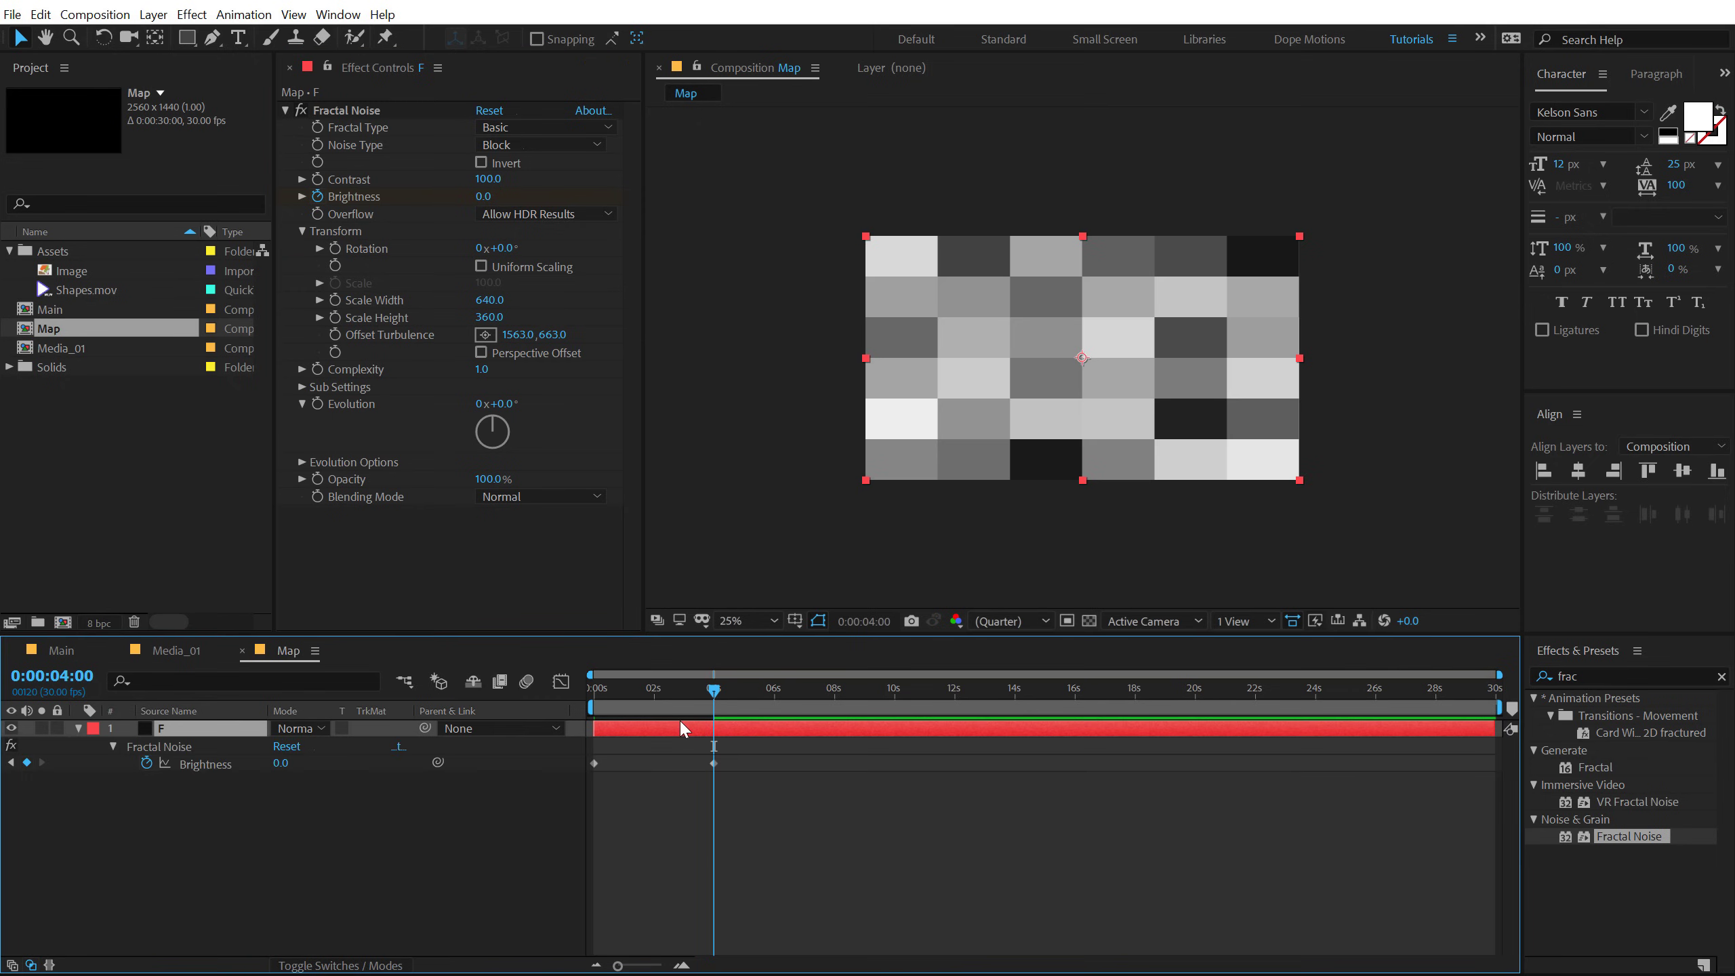
left_click_drag(712, 695, 573, 688)
key("space")
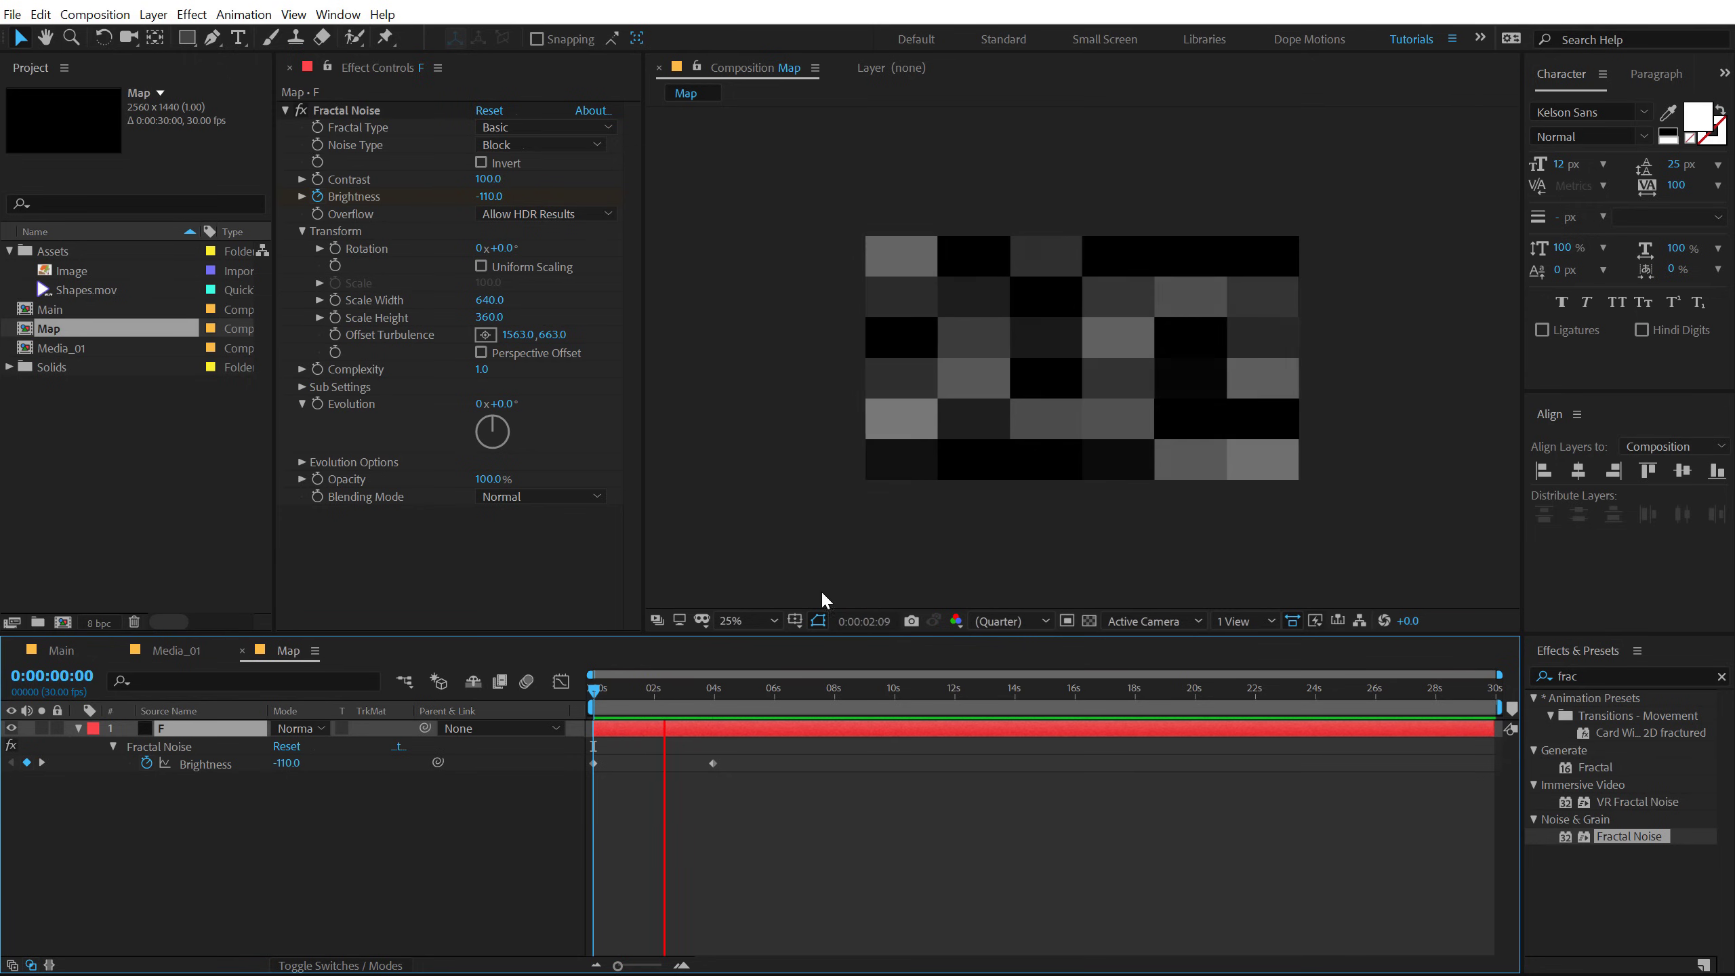
left_click_drag(694, 688, 749, 685)
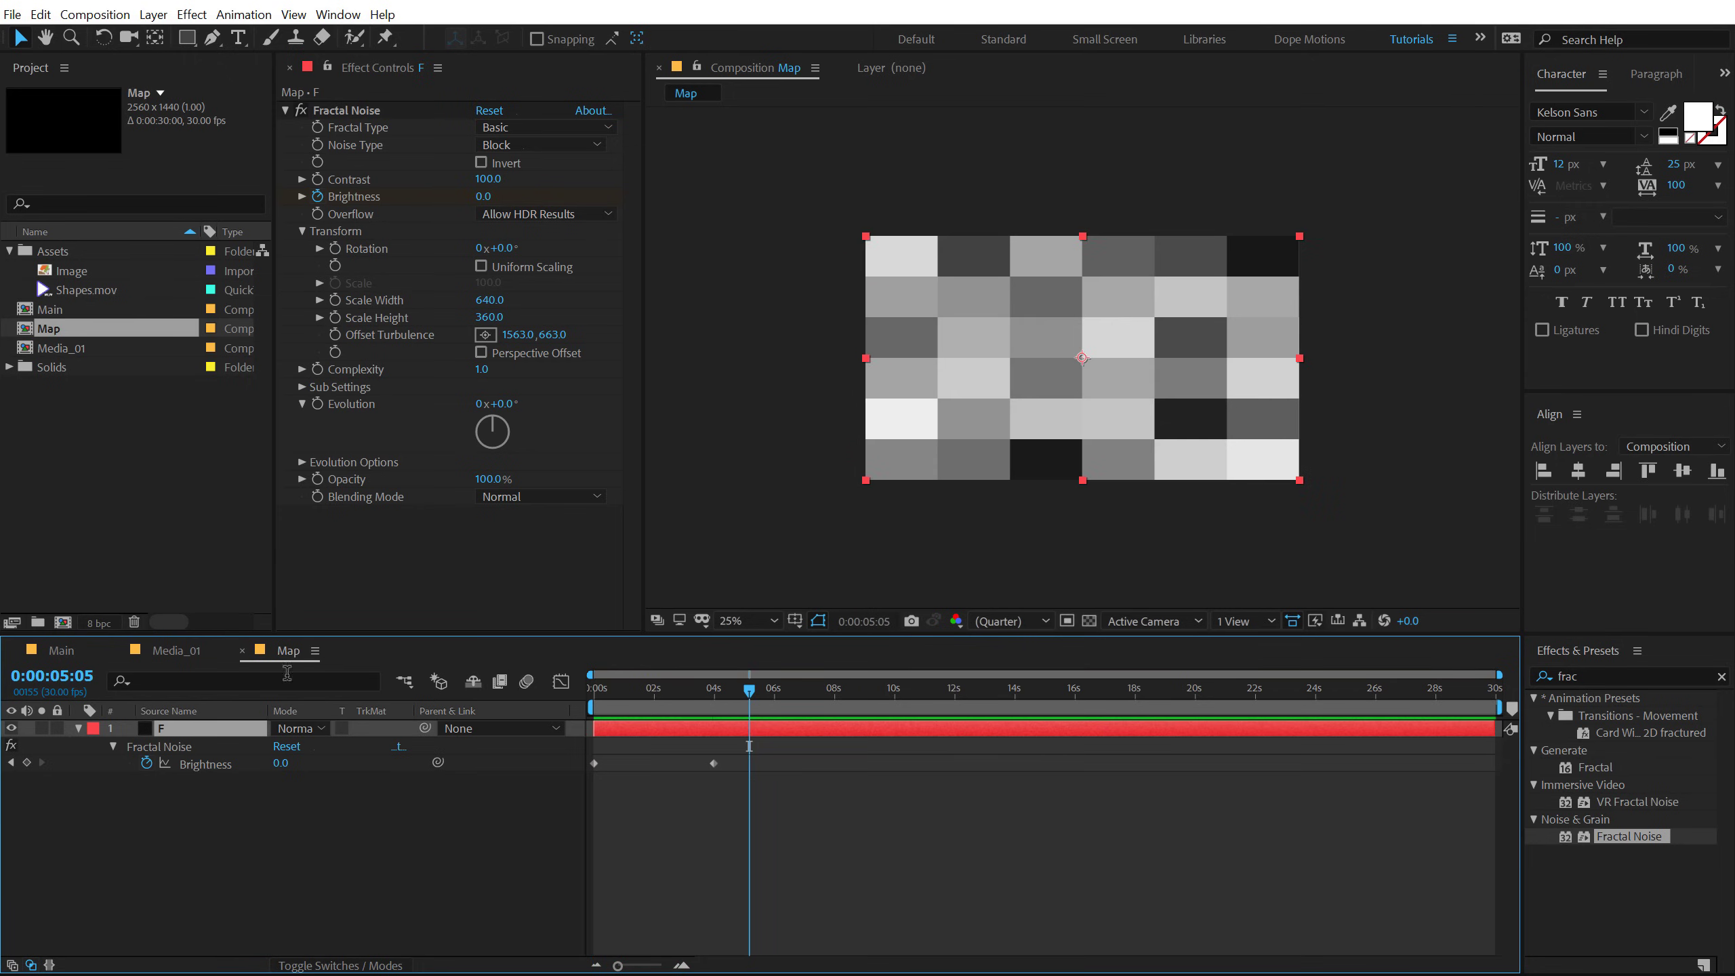
Step: Precompose the F solid as Fractals, moving all attributes, then duplicate the Fractals layer
left_click(78, 729)
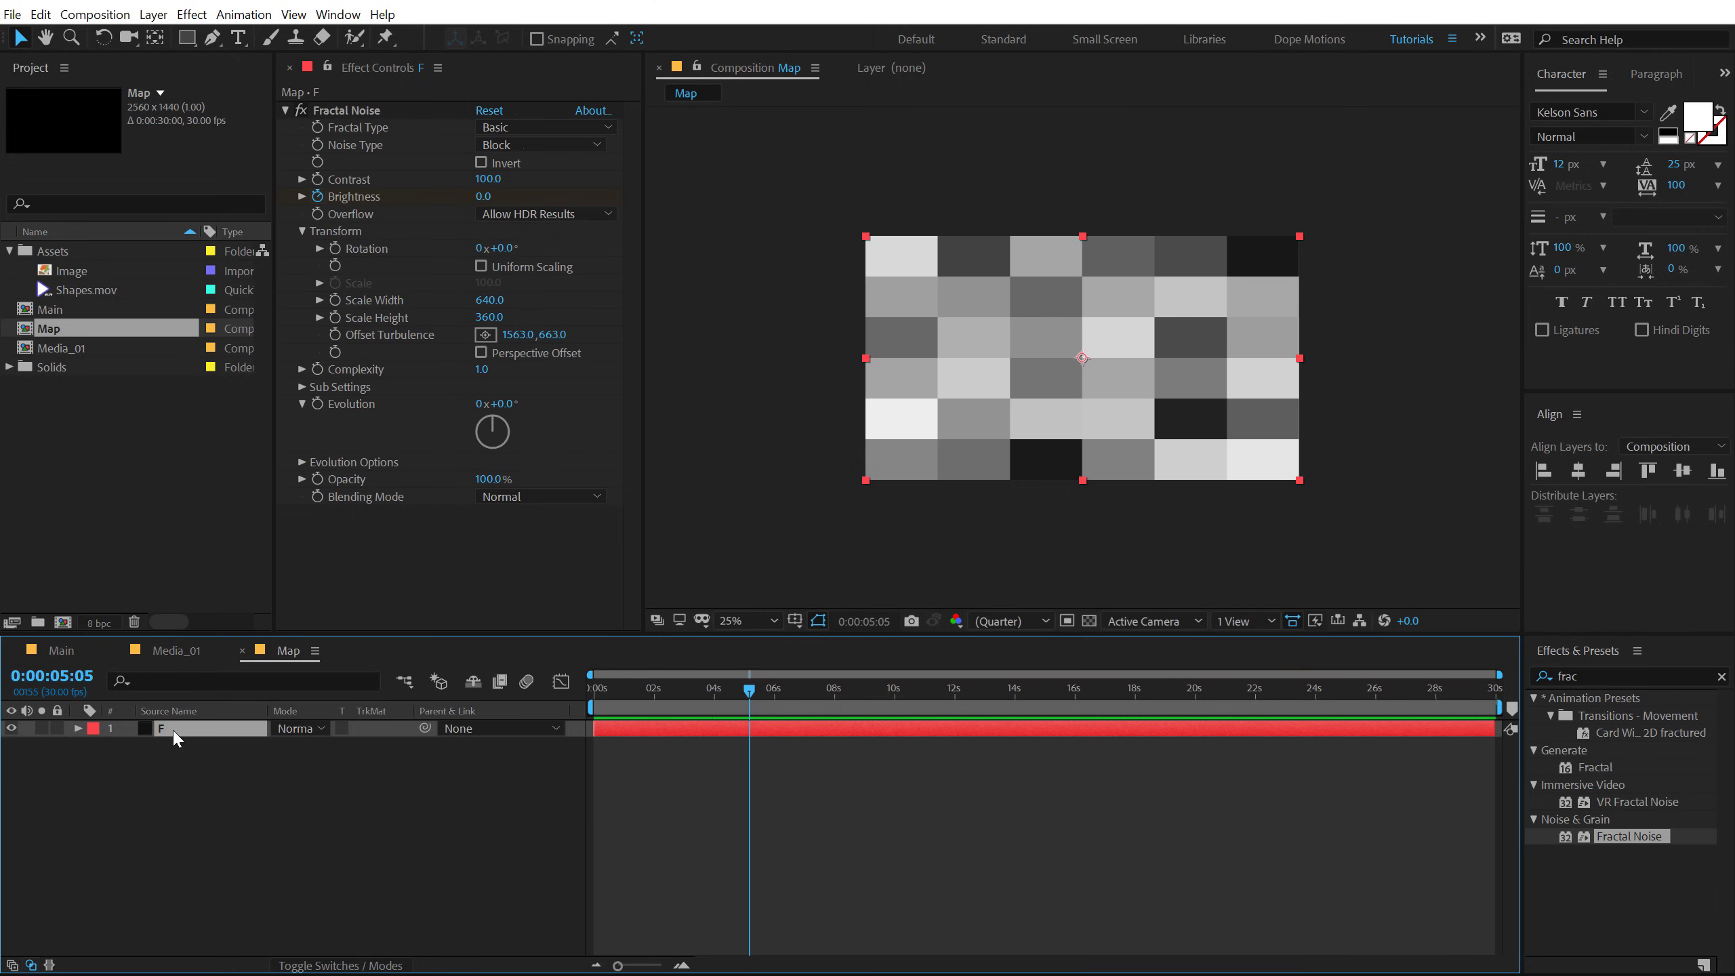
key("ctrl+shift+c")
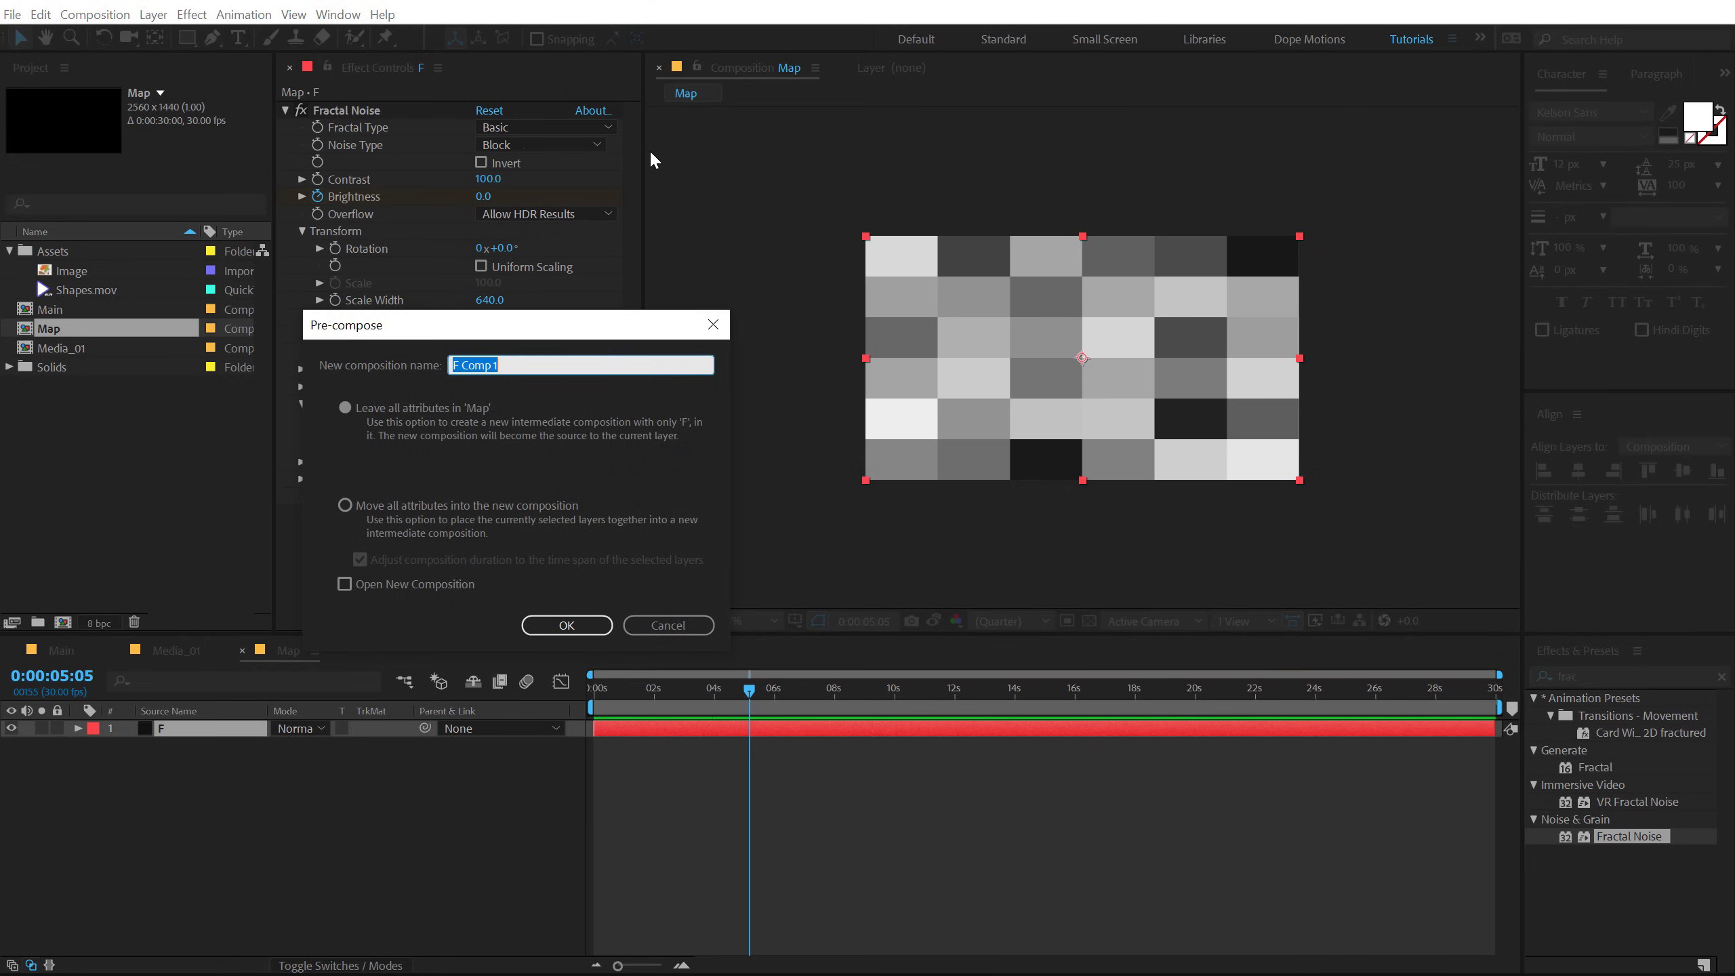
type("Fractals")
left_click(343, 506)
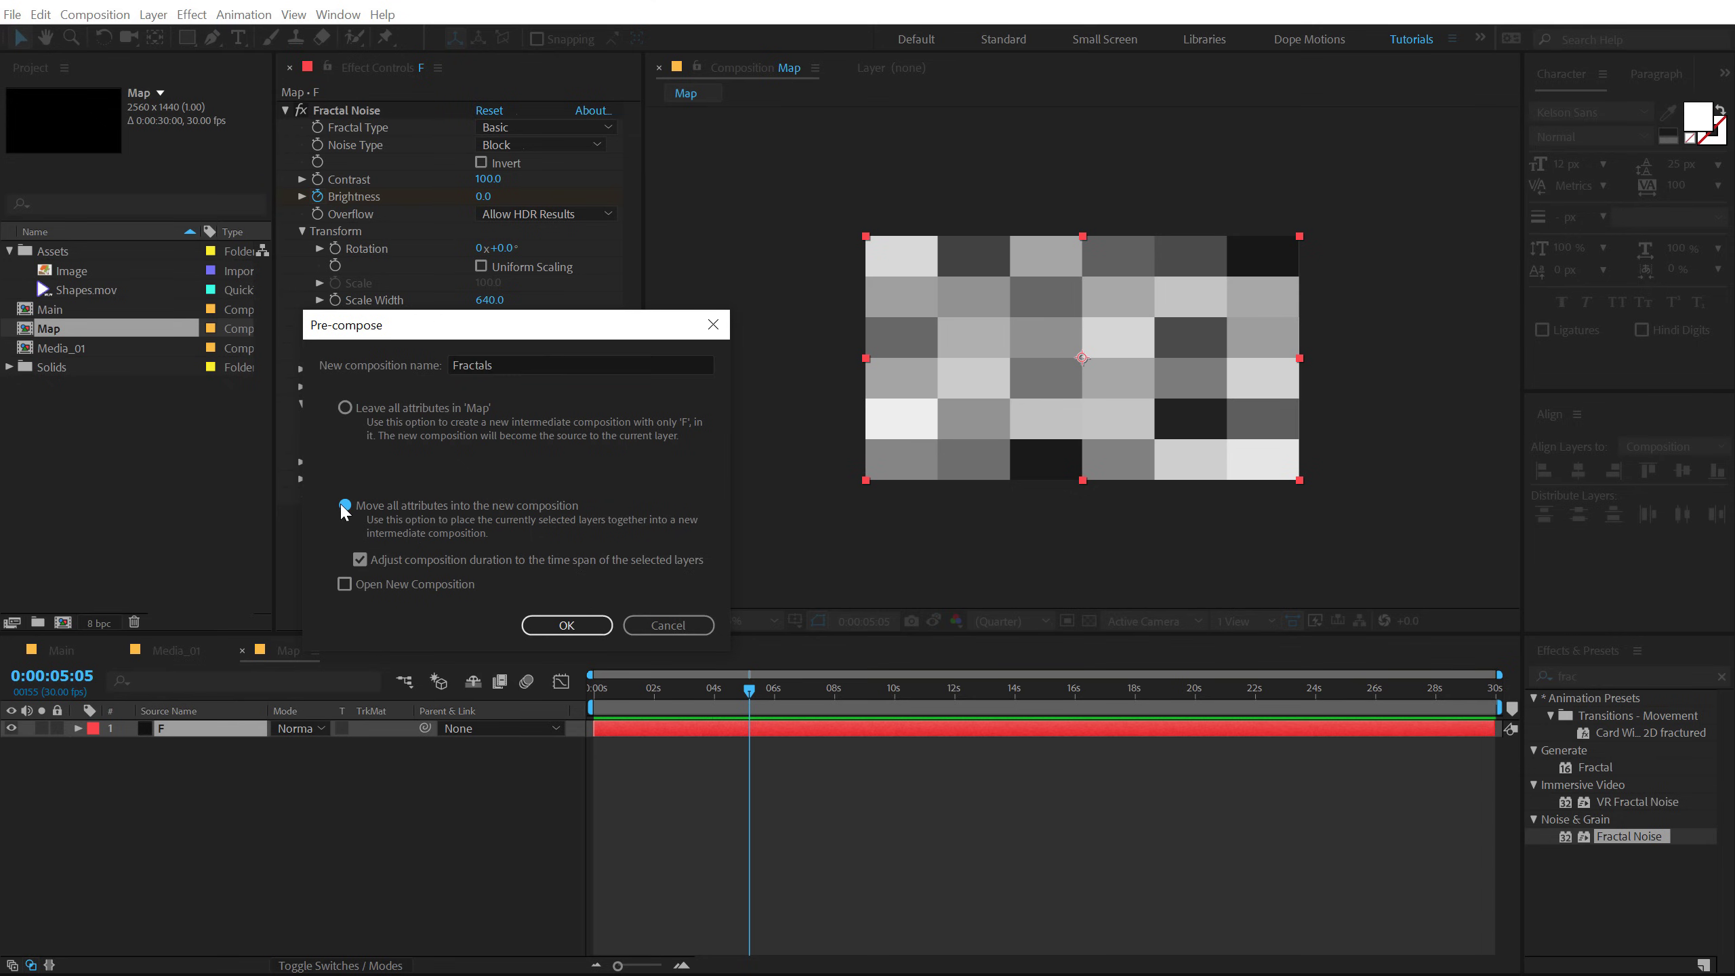
left_click(575, 632)
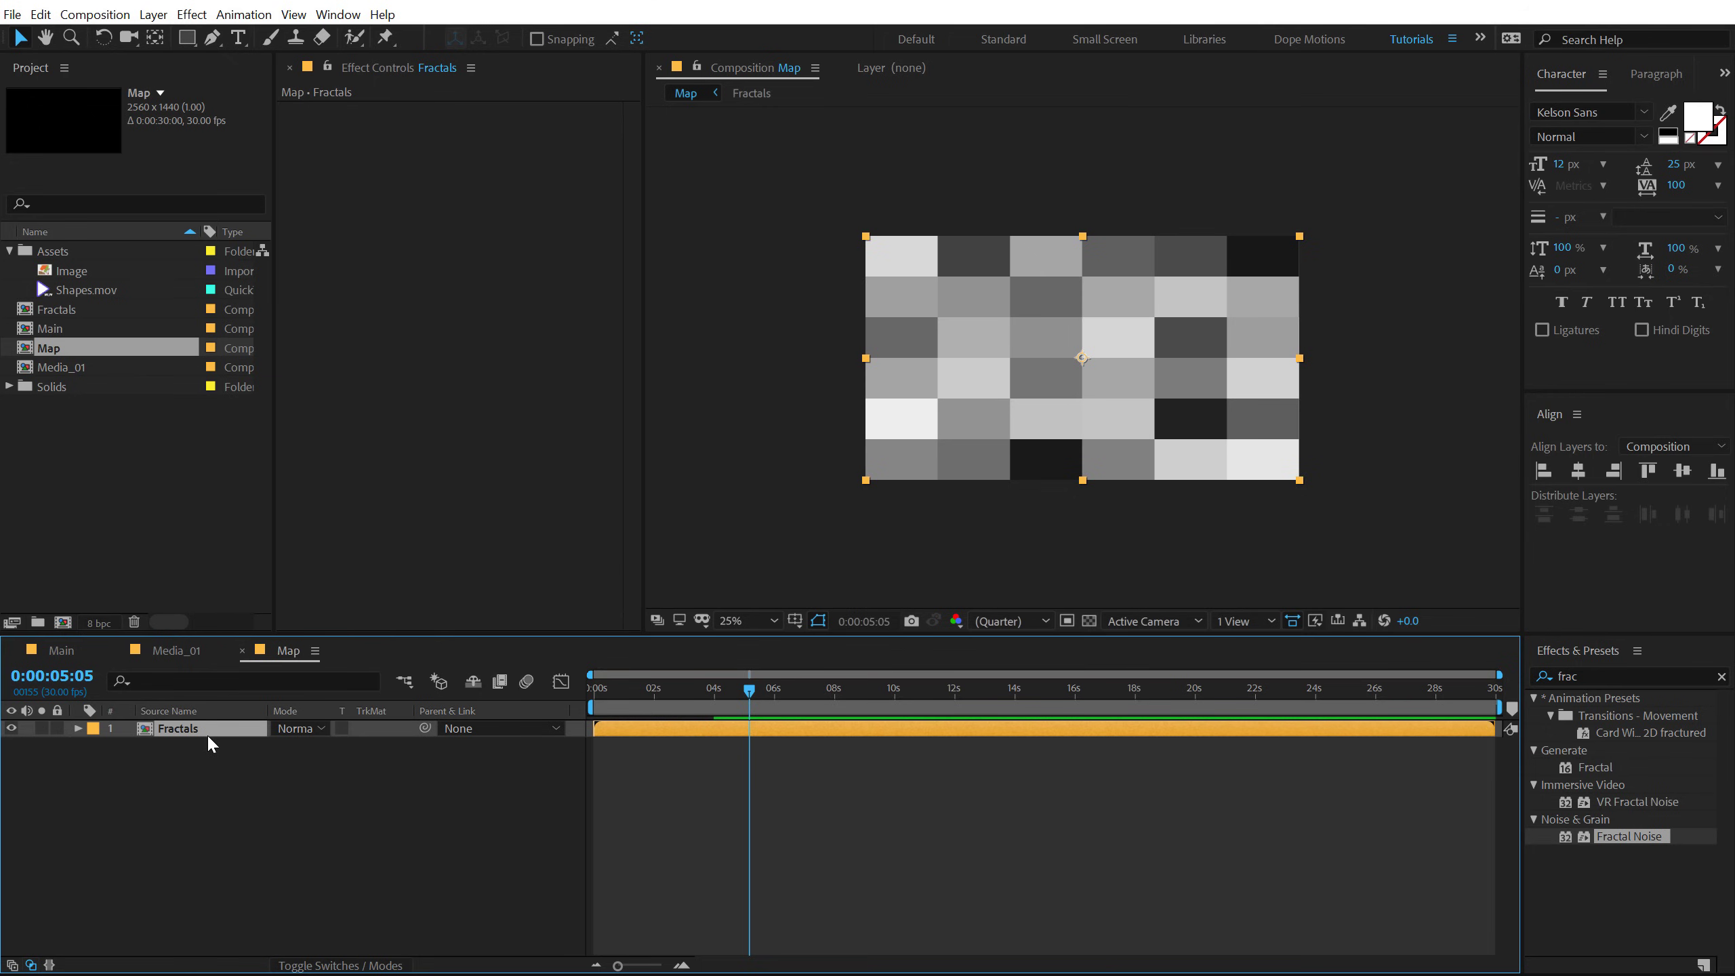
key("ctrl+d")
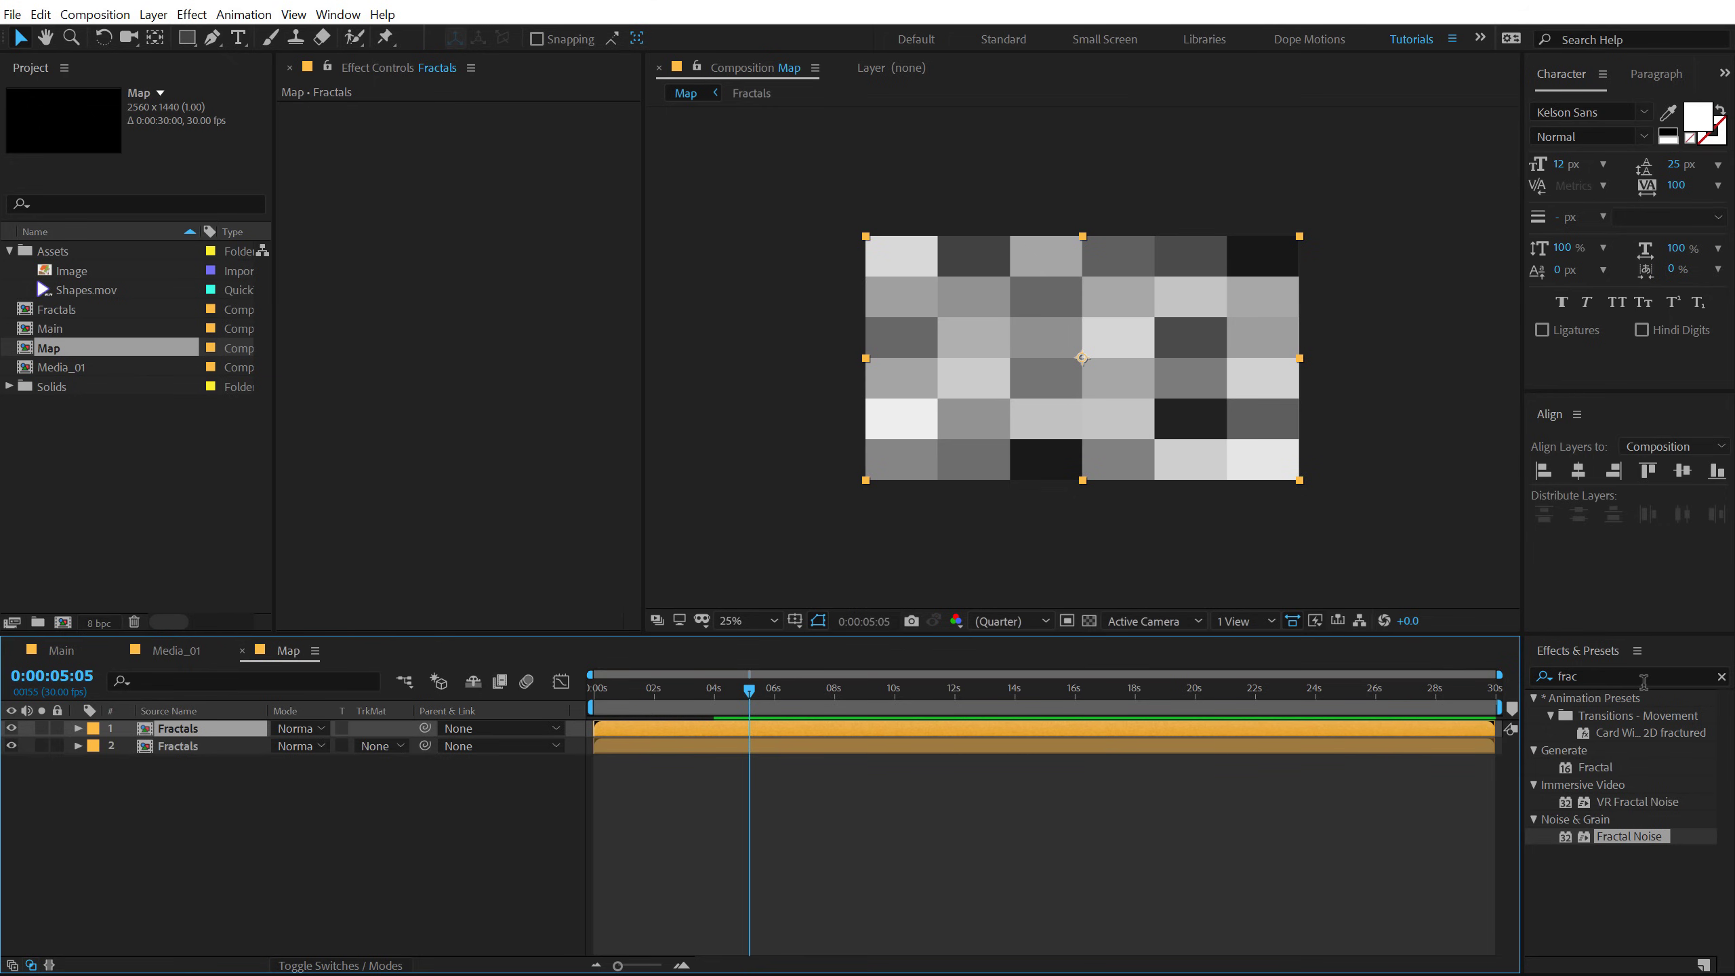
left_click(1617, 681)
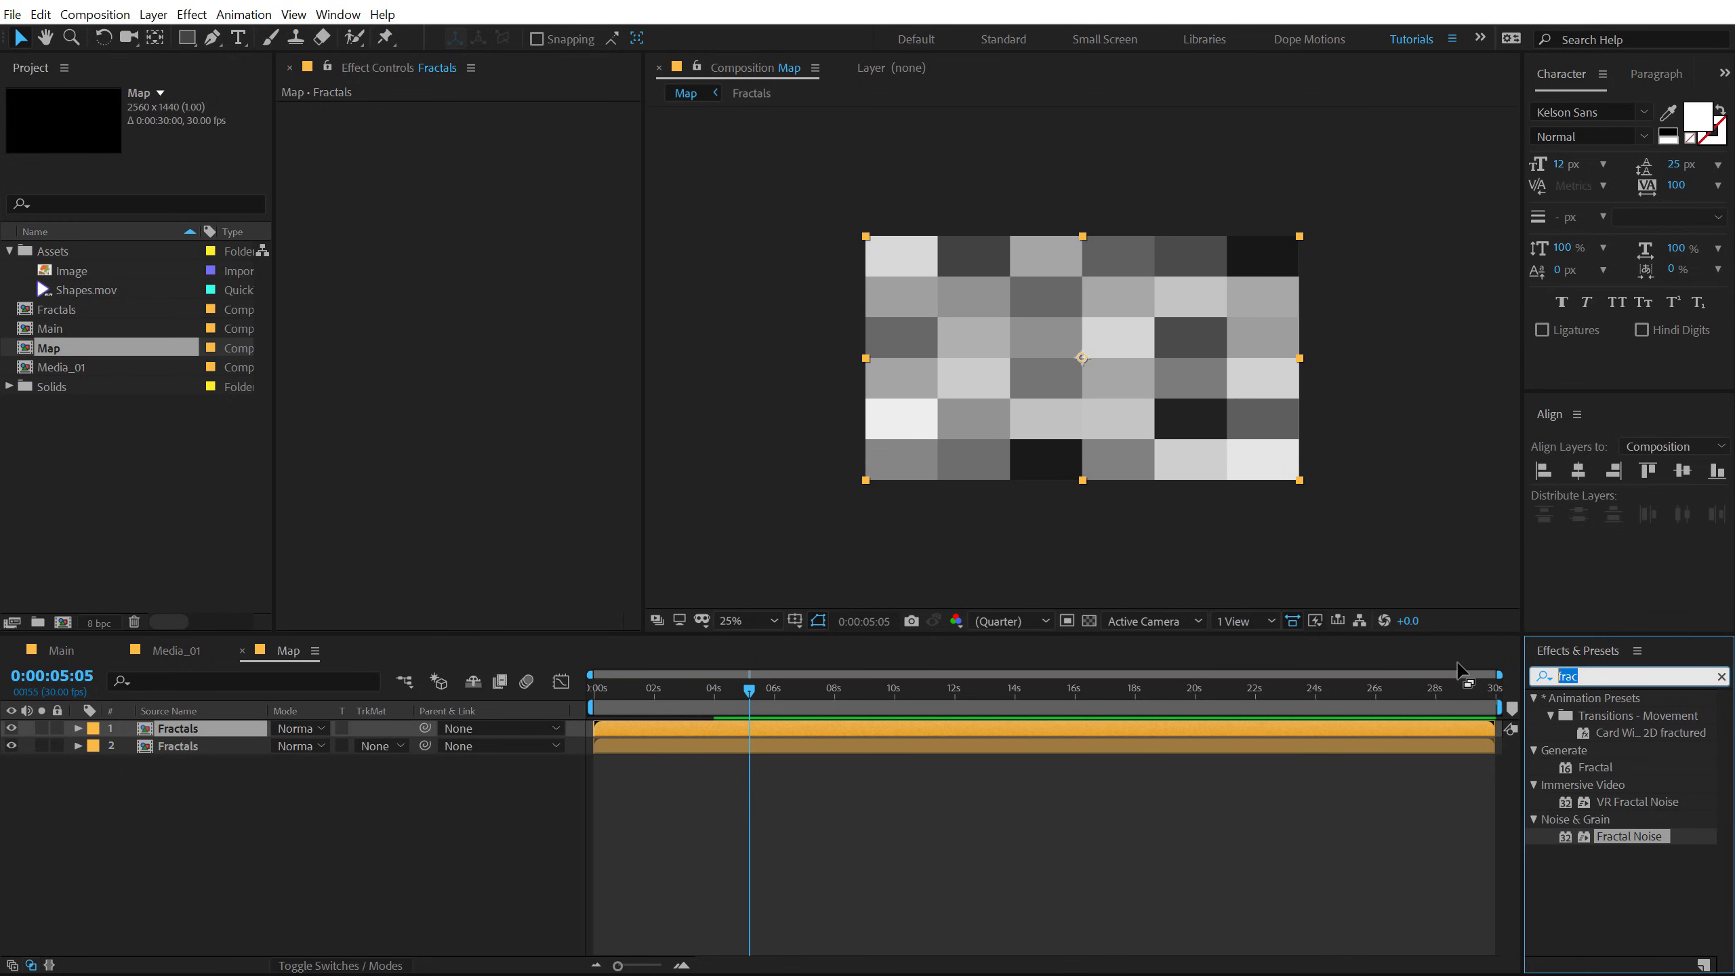
Step: Apply inverted Find Edges to the top Fractals layer and set its mode to Screen
type("find")
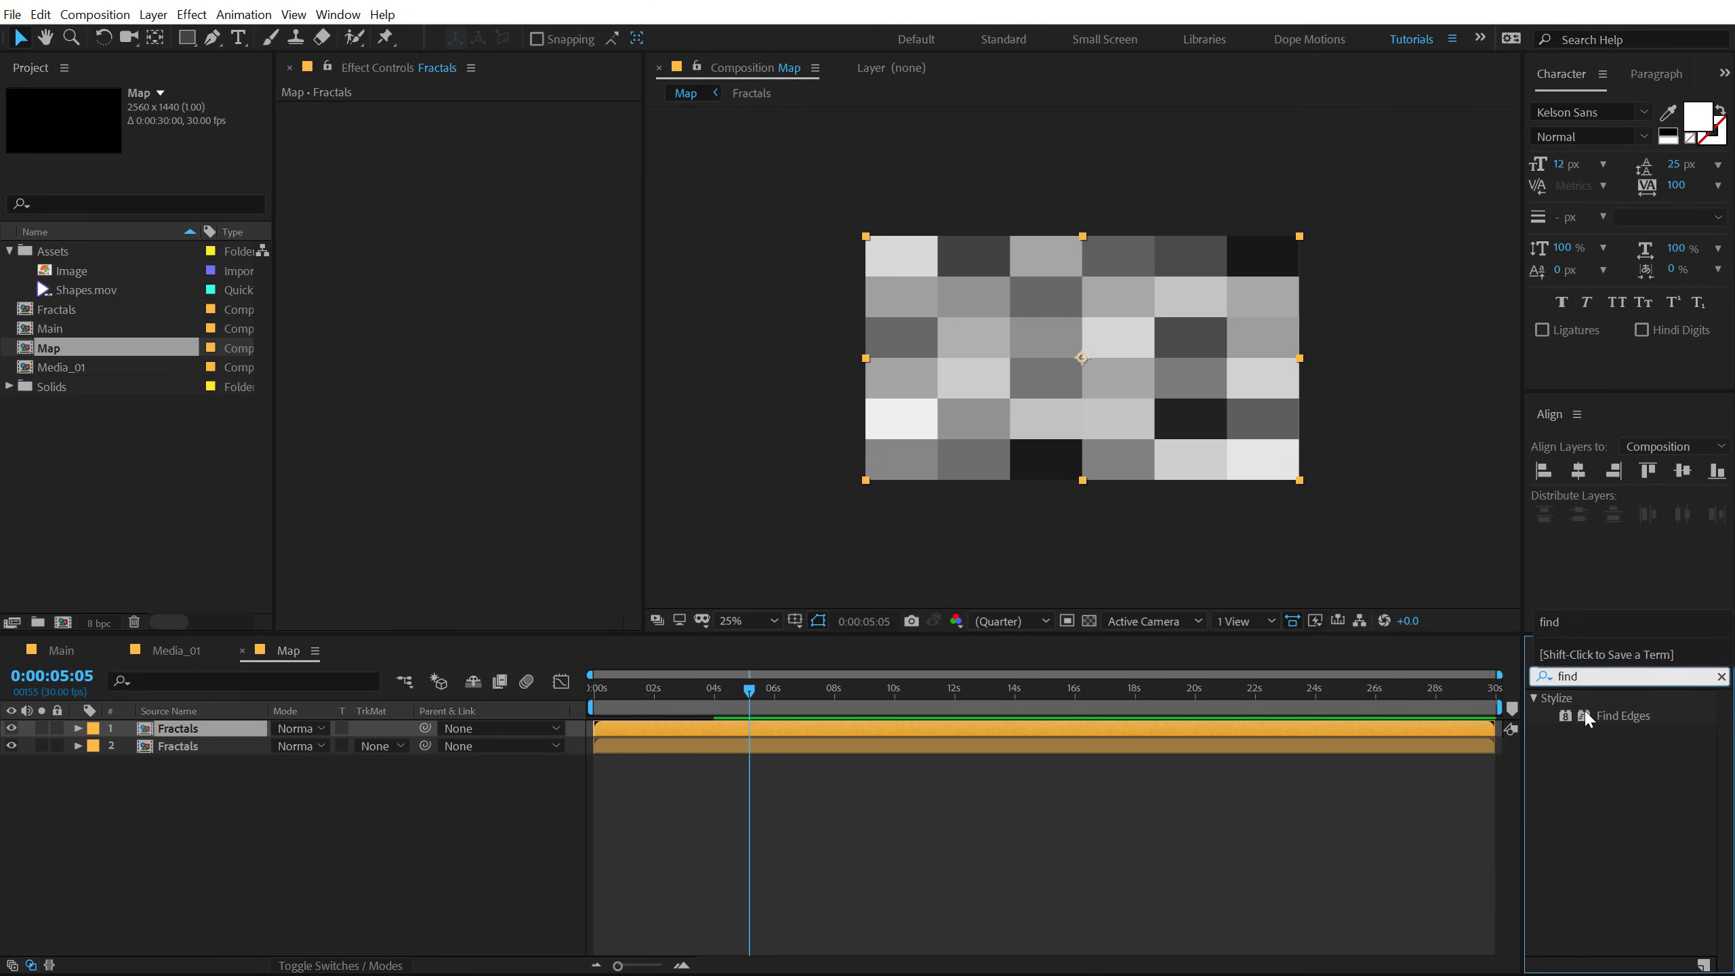
left_click_drag(1585, 719, 1118, 383)
left_click(481, 129)
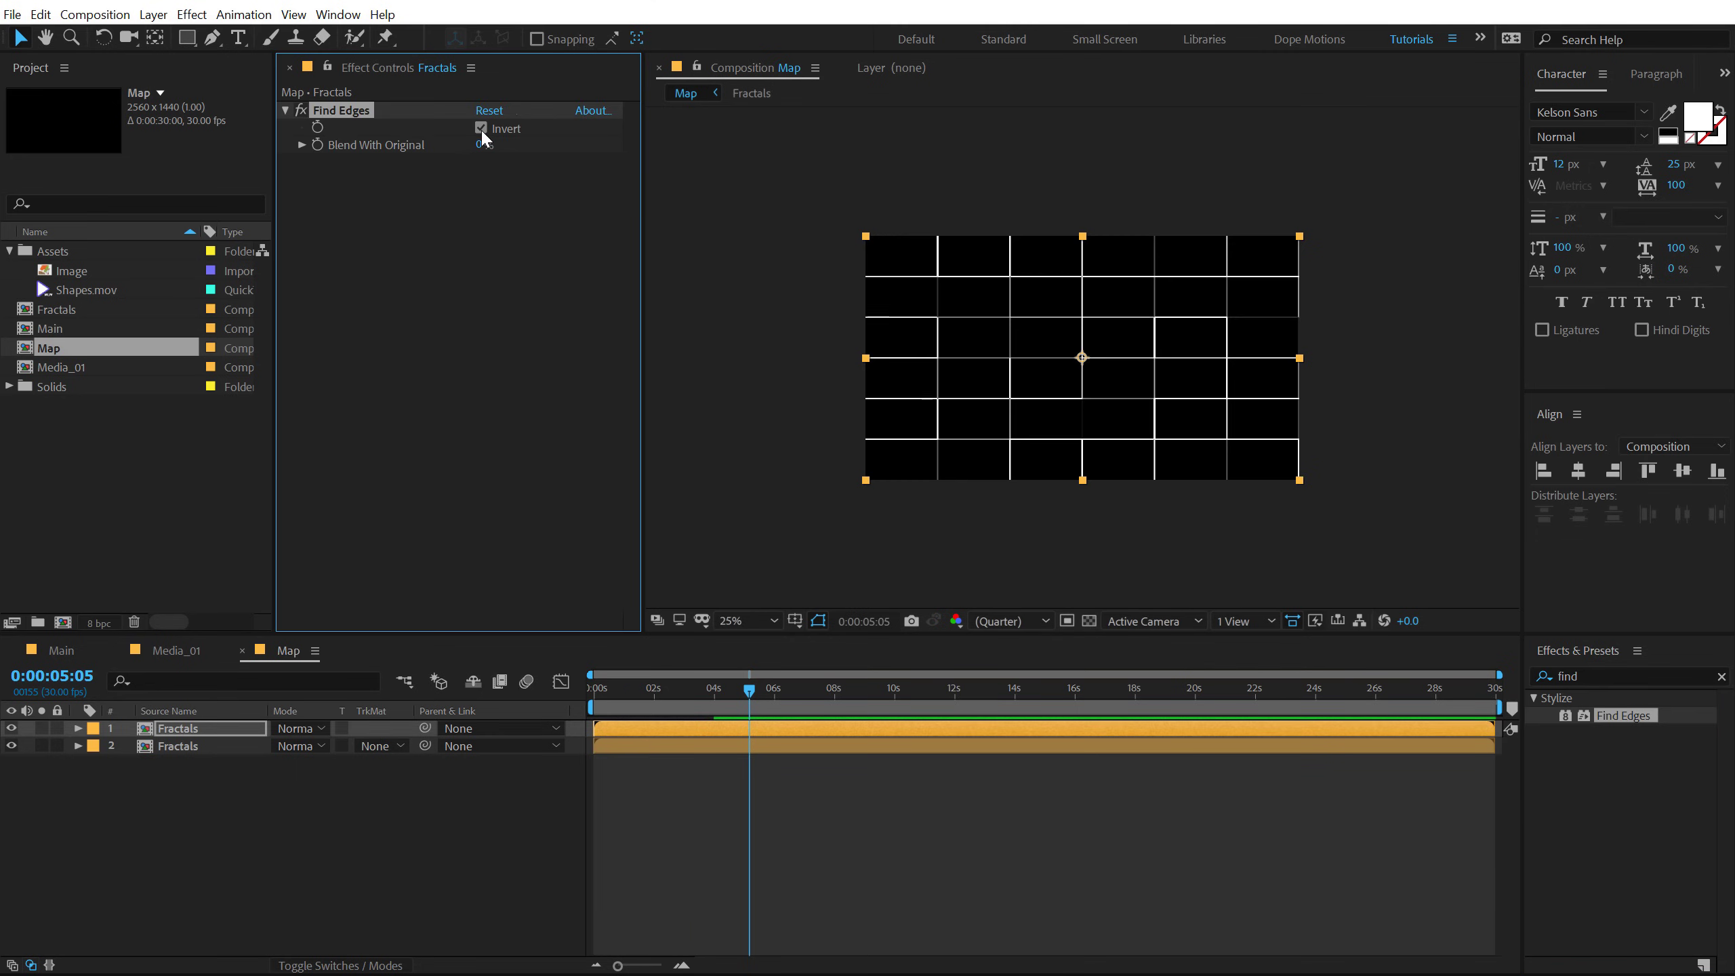
left_click(318, 733)
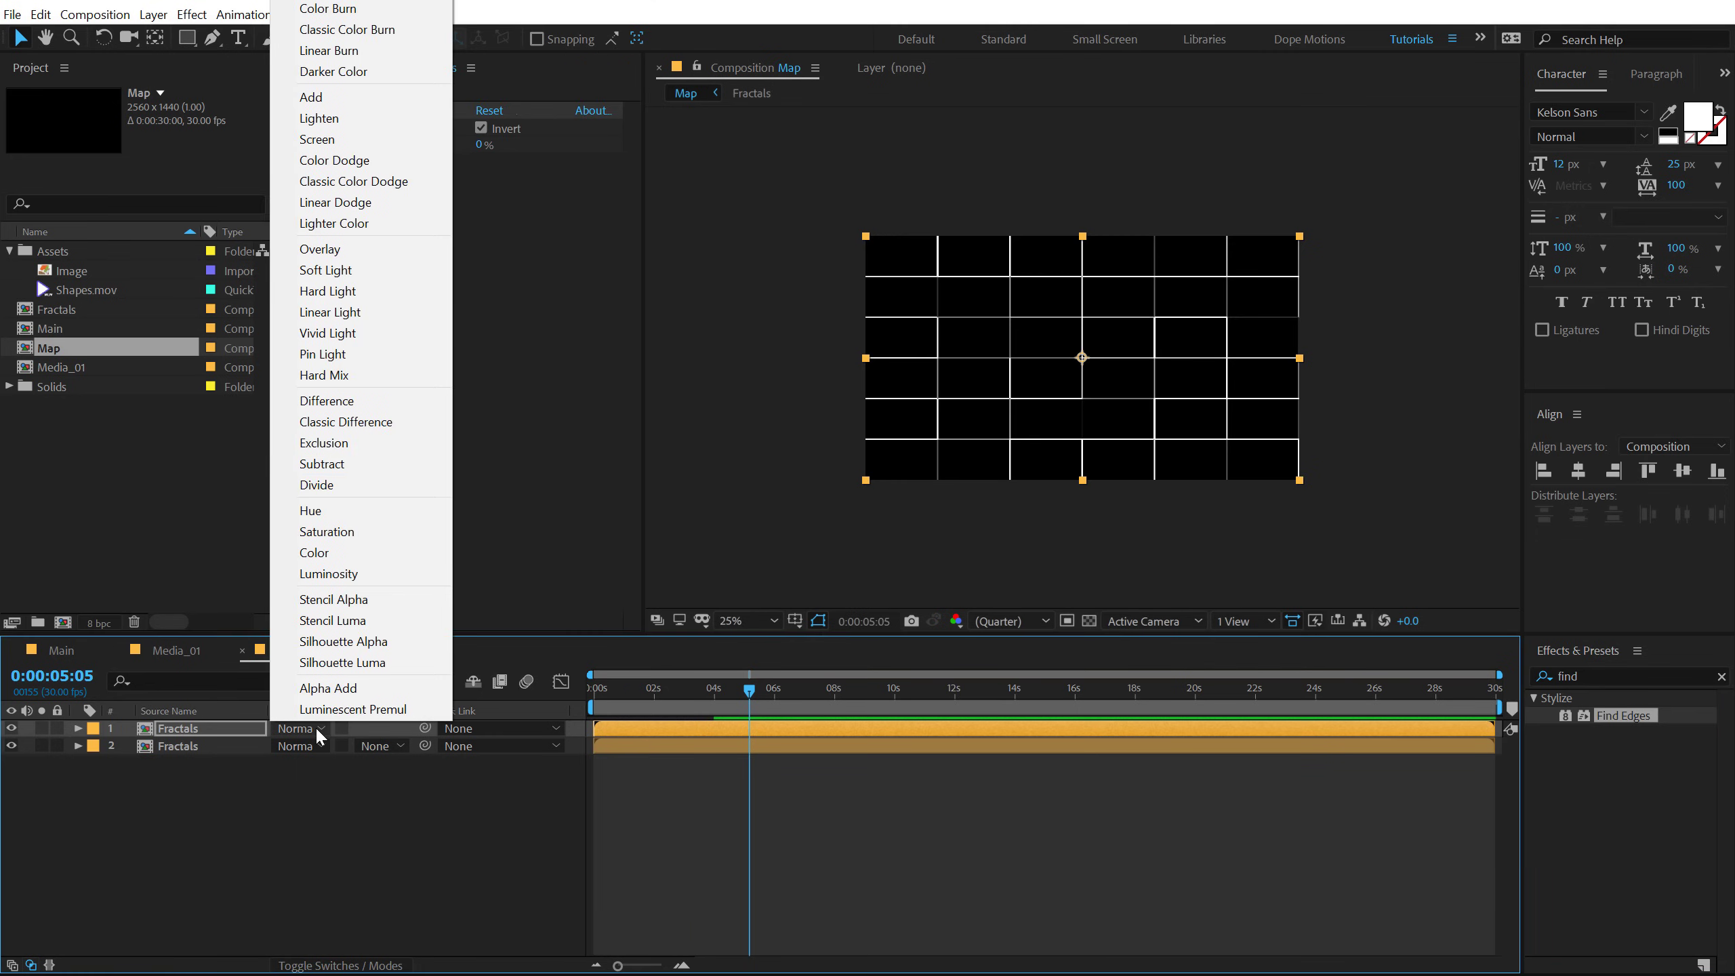
left_click(335, 139)
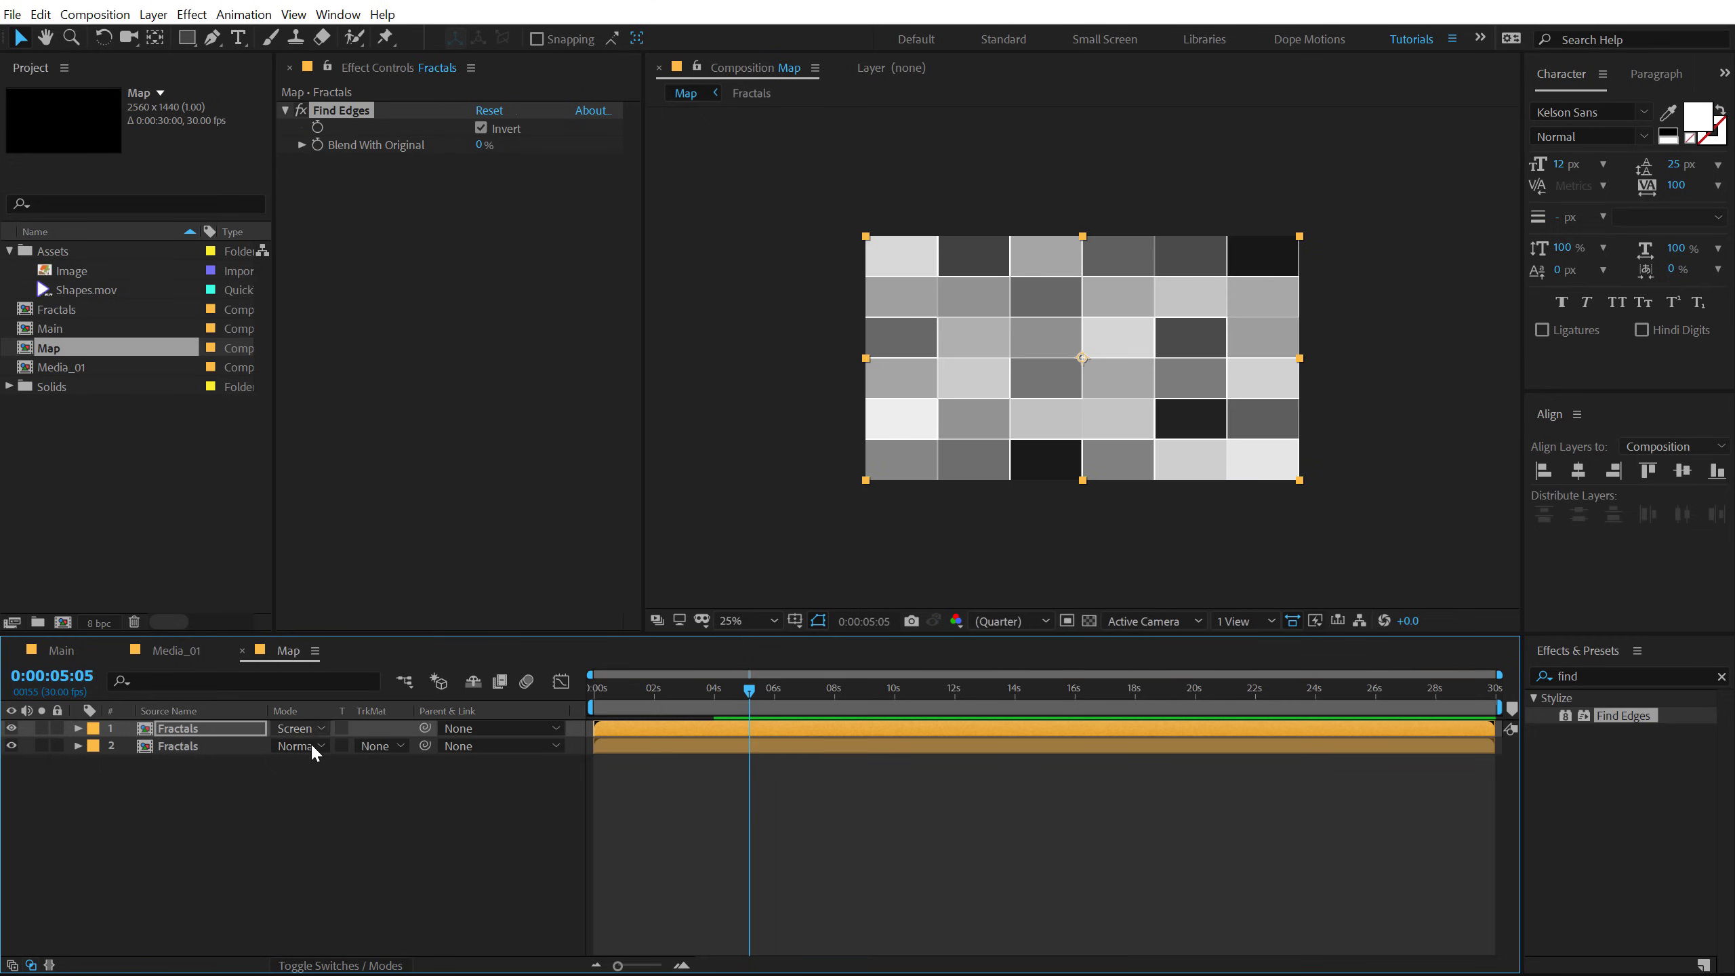
left_click(298, 805)
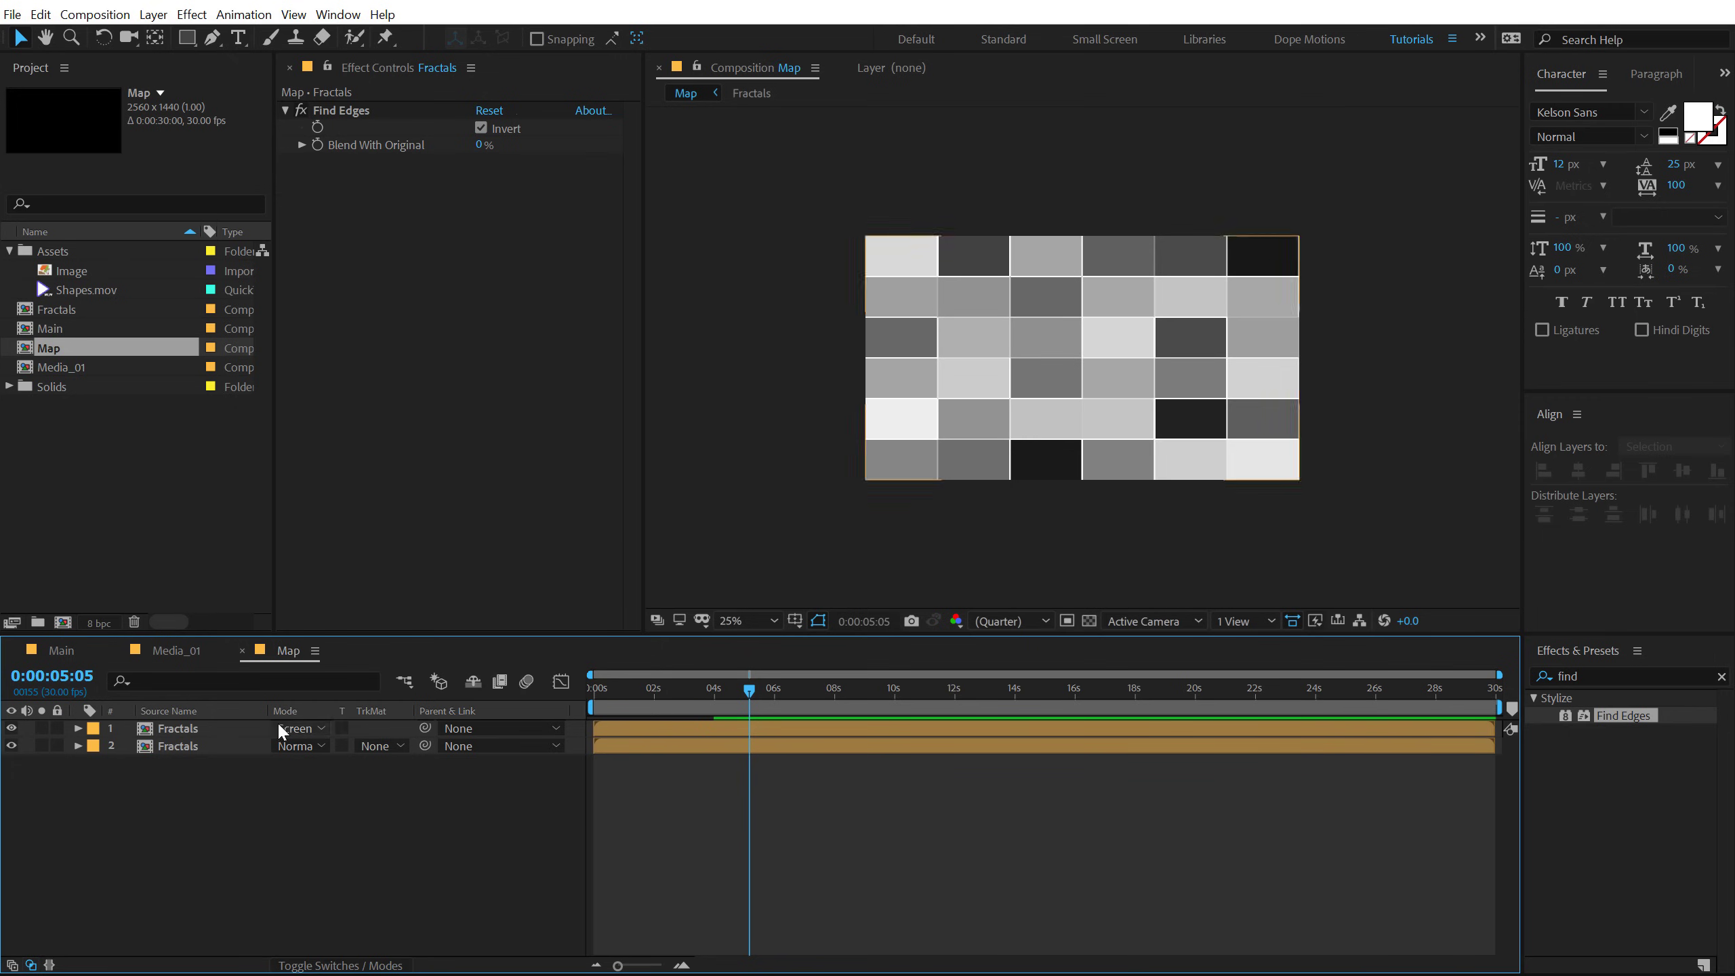
scroll(1031, 328, "up", 1)
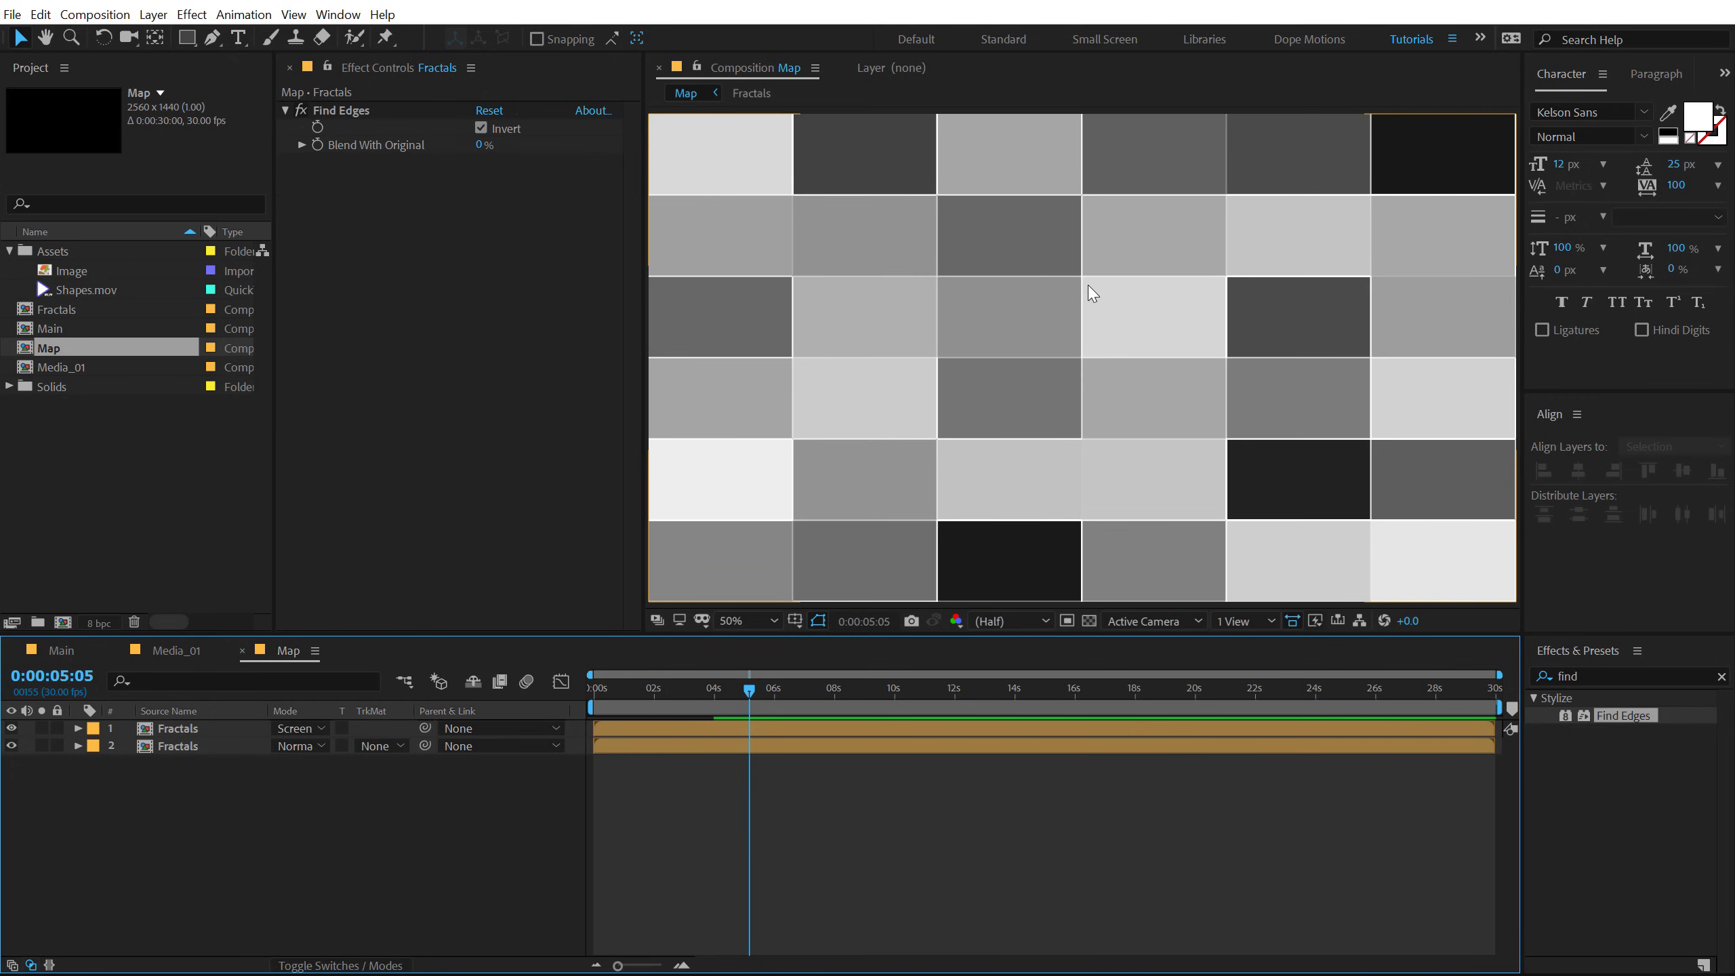
scroll(1086, 285, "up", 1)
scroll(1083, 323, "down", 2)
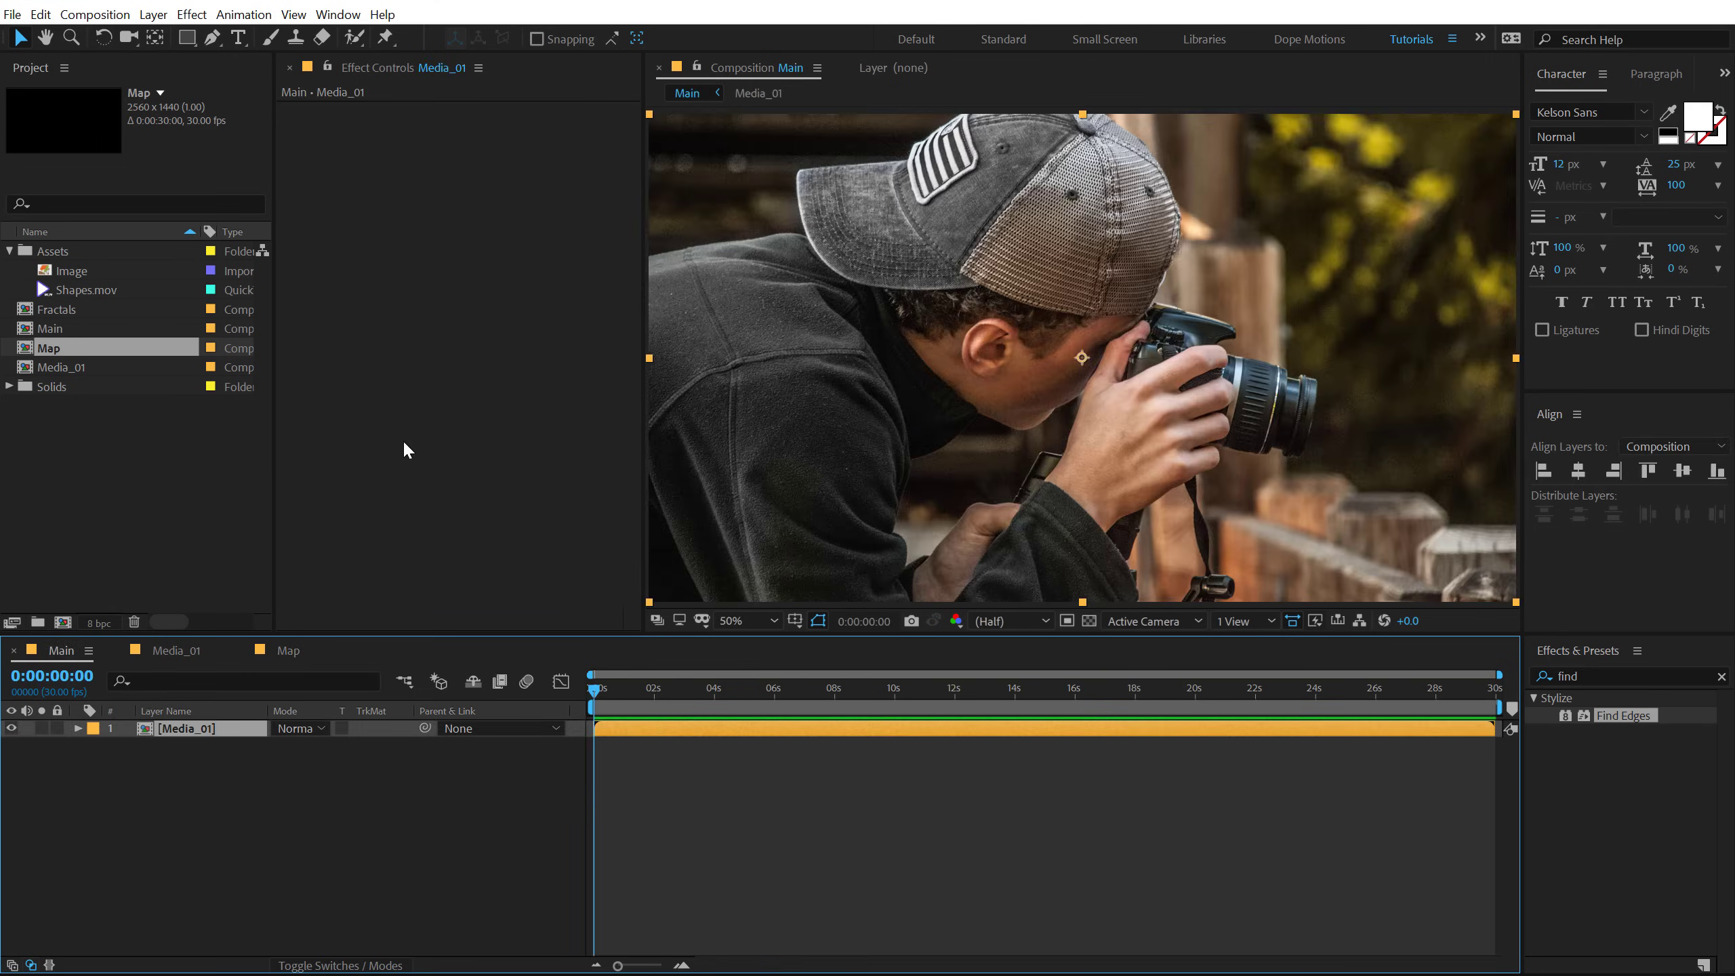
Step: Add Map to Main as a 3D layer scaled to 120%
left_click_drag(72, 355, 184, 729)
key("comma")
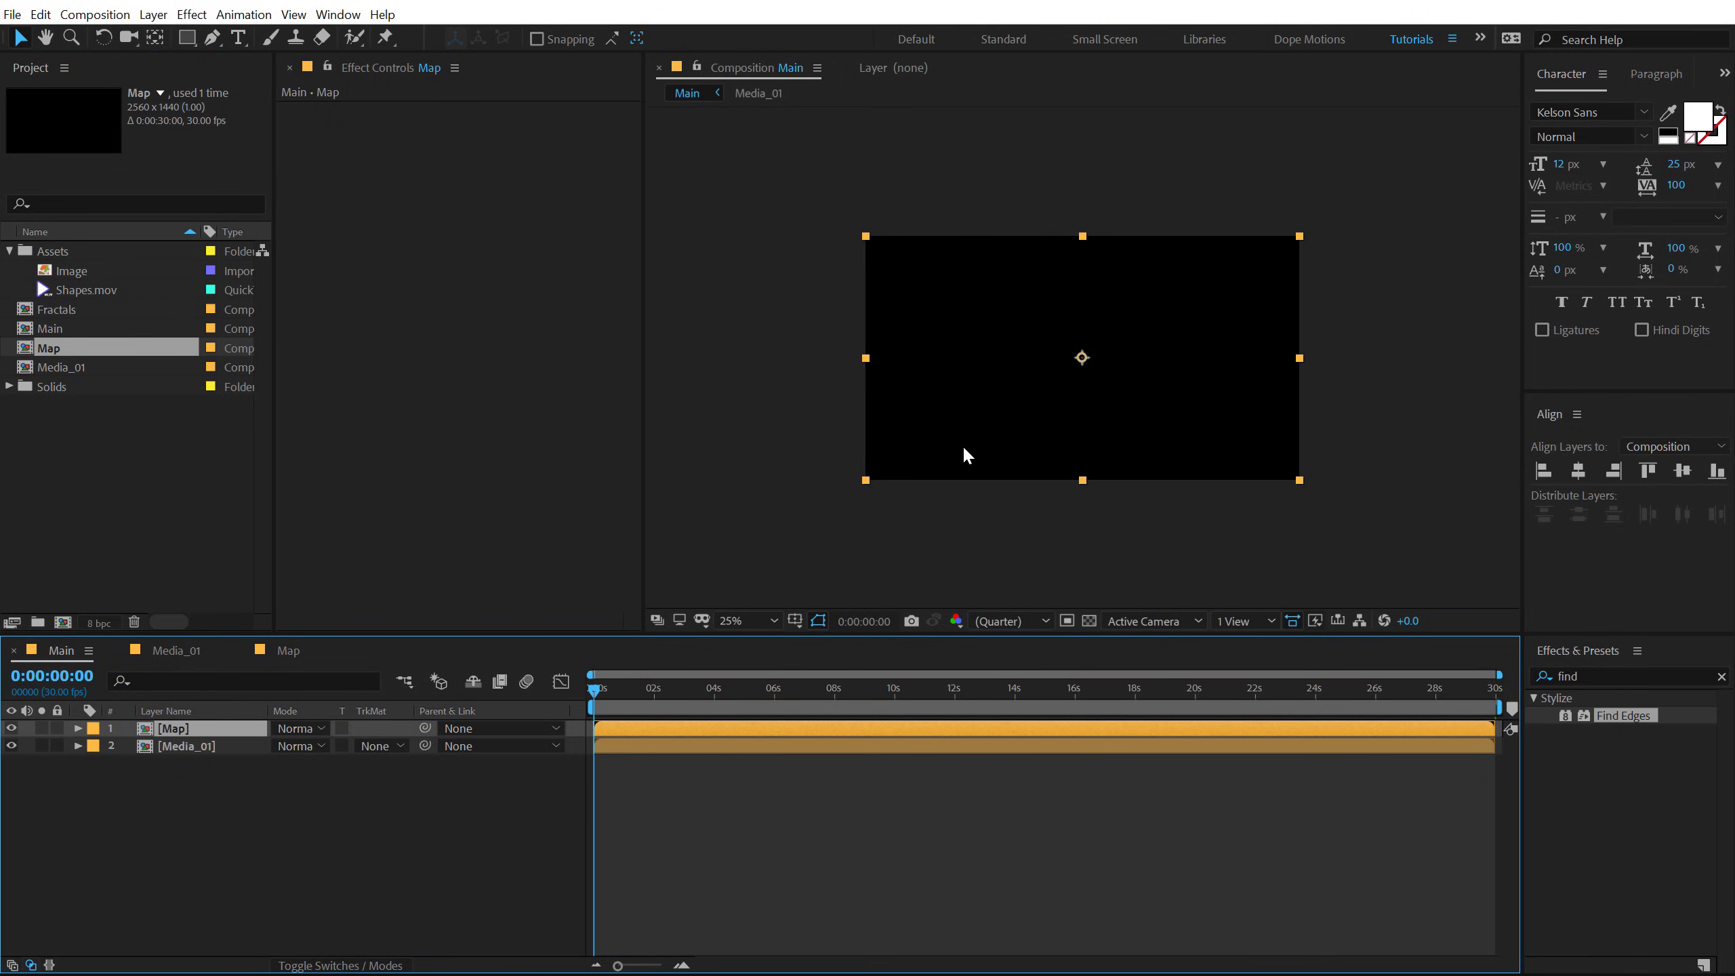
left_click(240, 786)
key("F4")
left_click(385, 728)
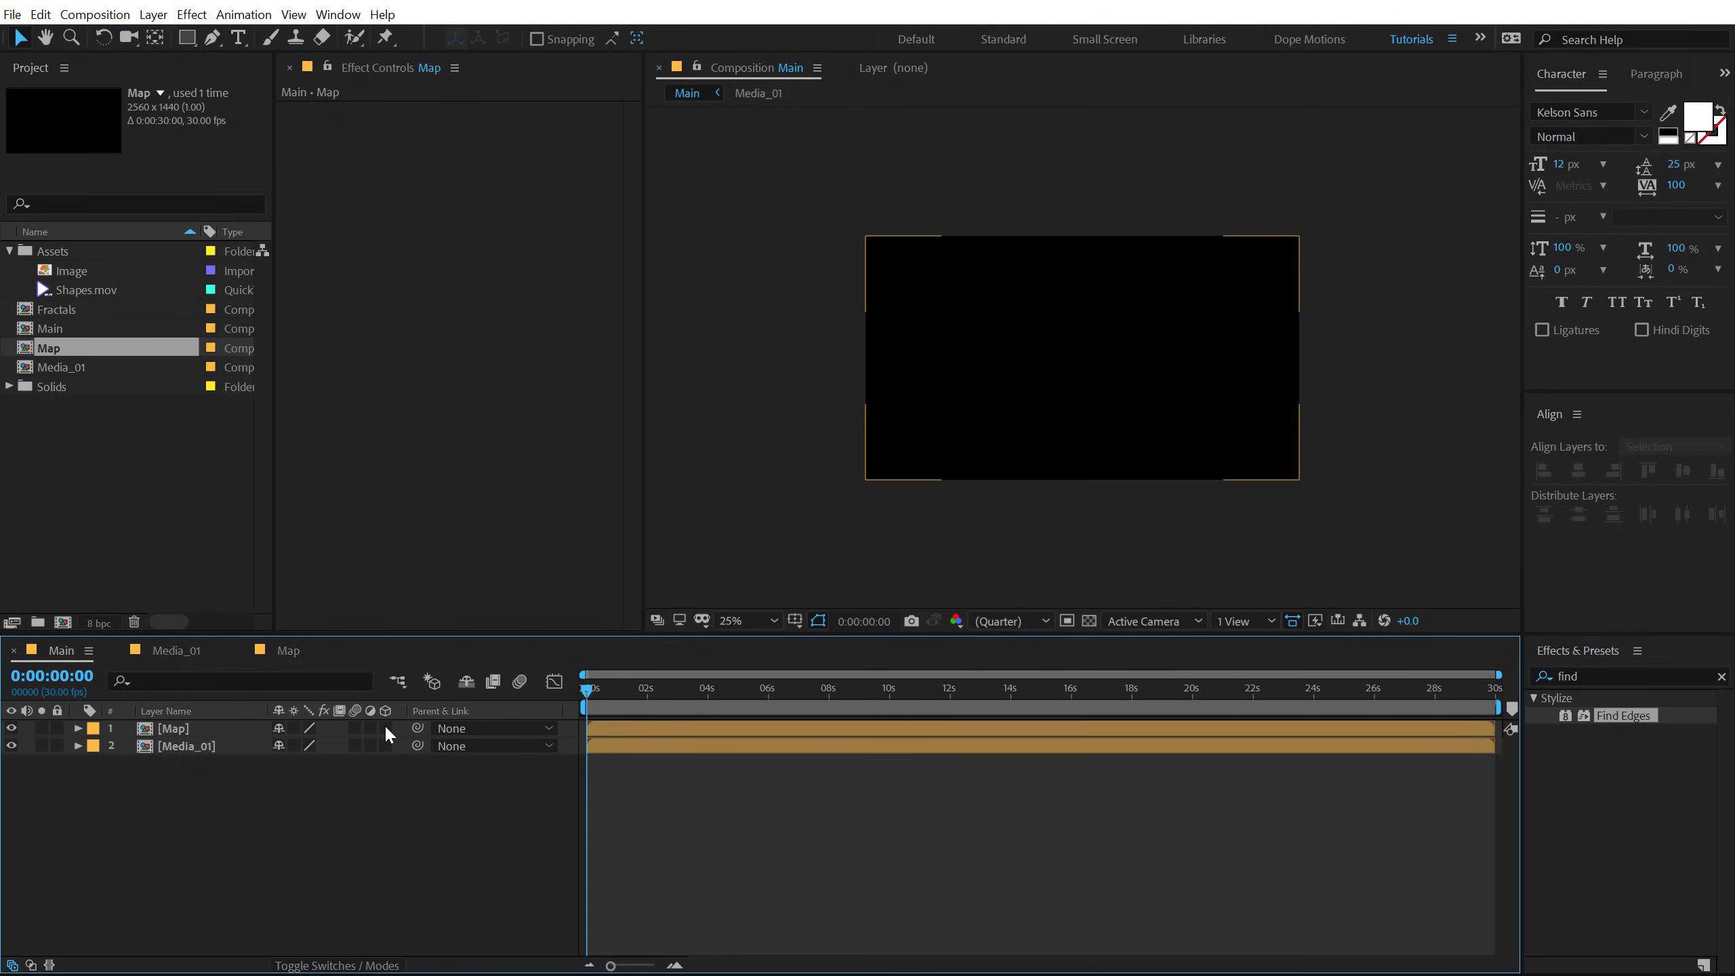
left_click(175, 732)
key("s")
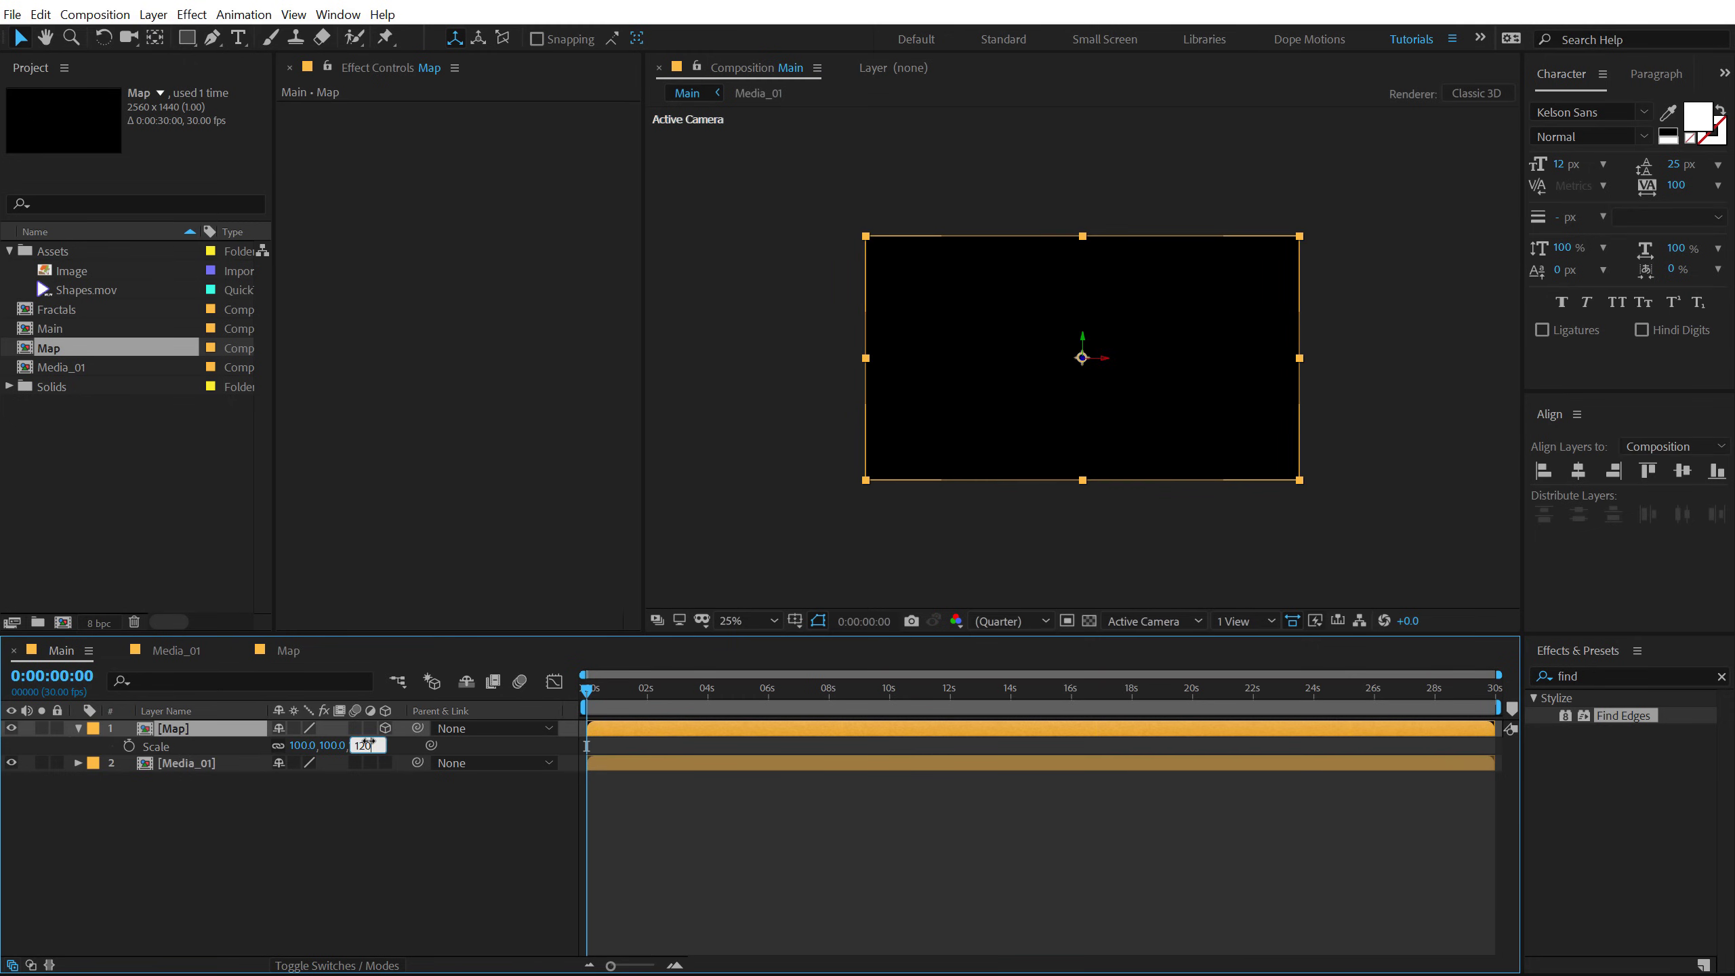
key("Return")
left_click(211, 805)
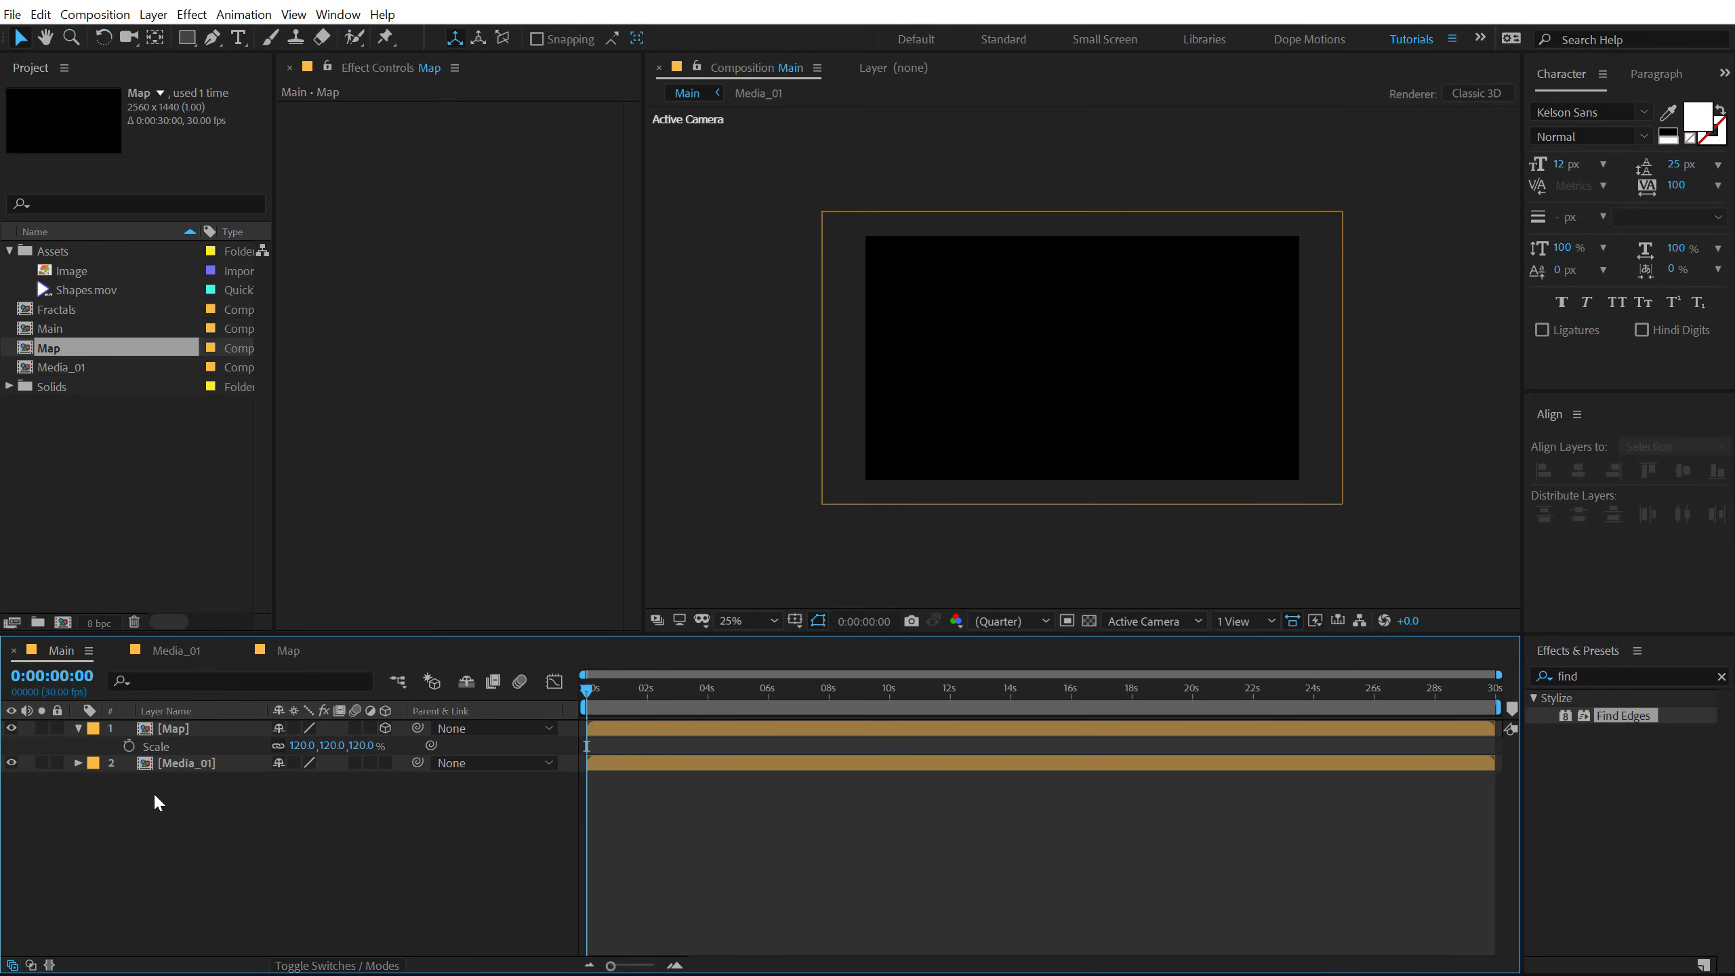
Step: Set Media_01's track matte to Luma Matte from Map and preview the tiled reveal
left_click_drag(618, 685, 818, 721)
left_click(223, 761)
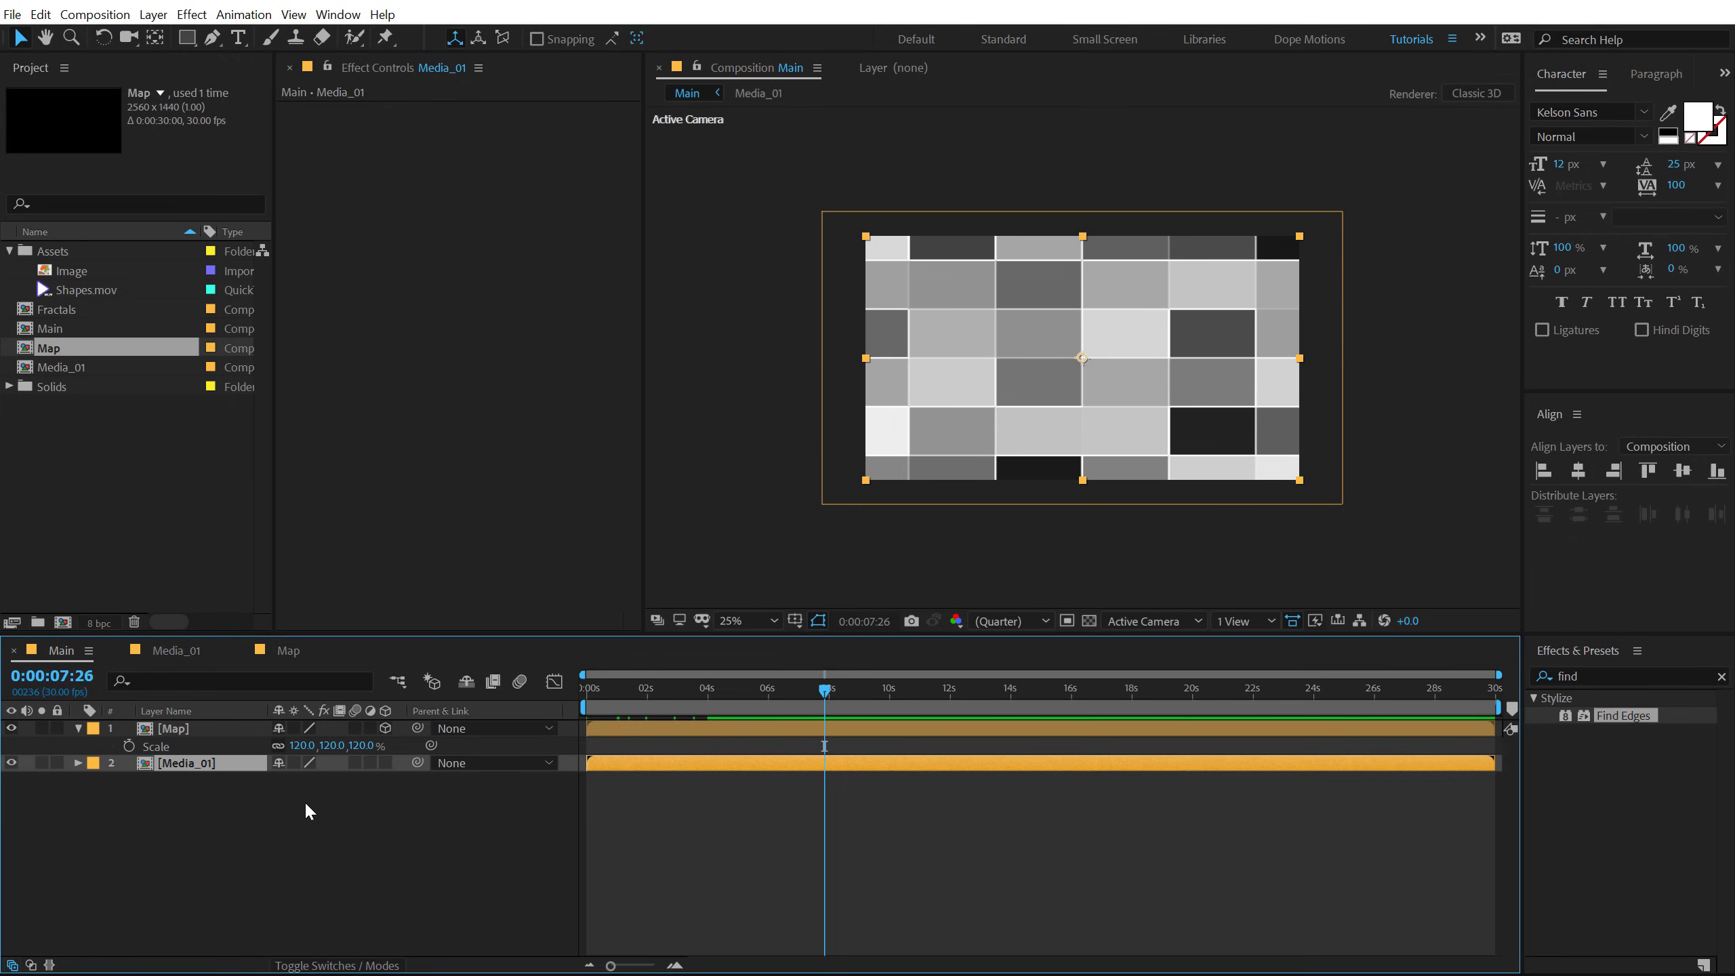
key("F4")
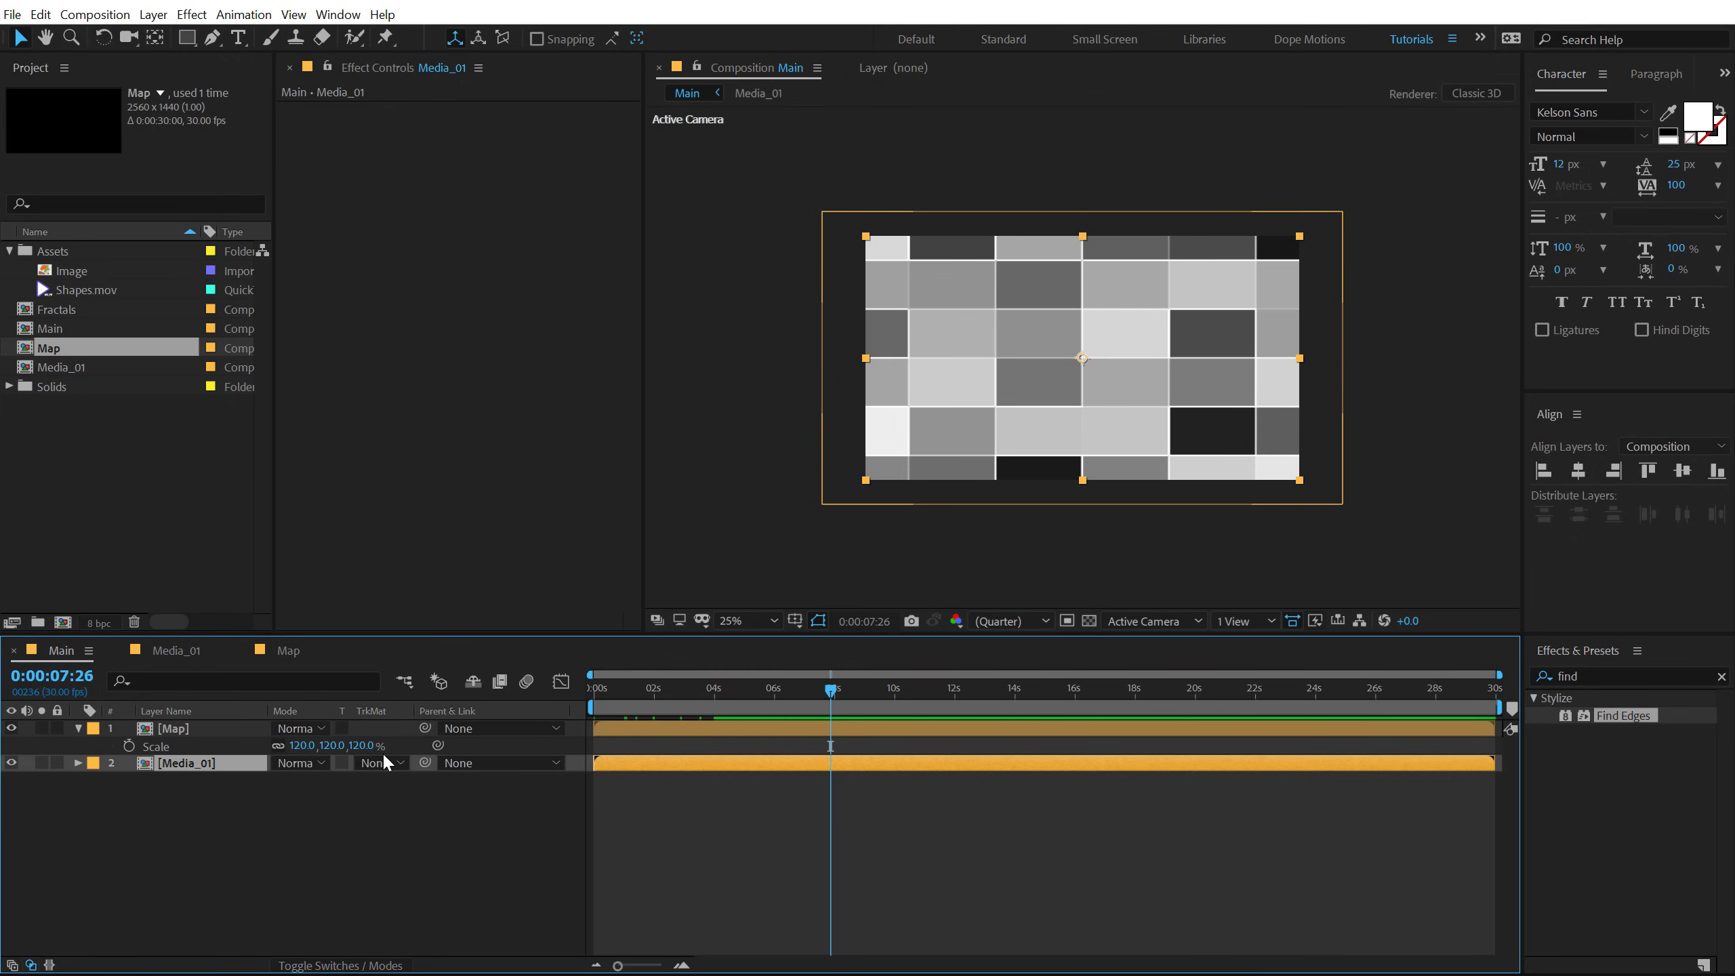
left_click(384, 758)
left_click(404, 851)
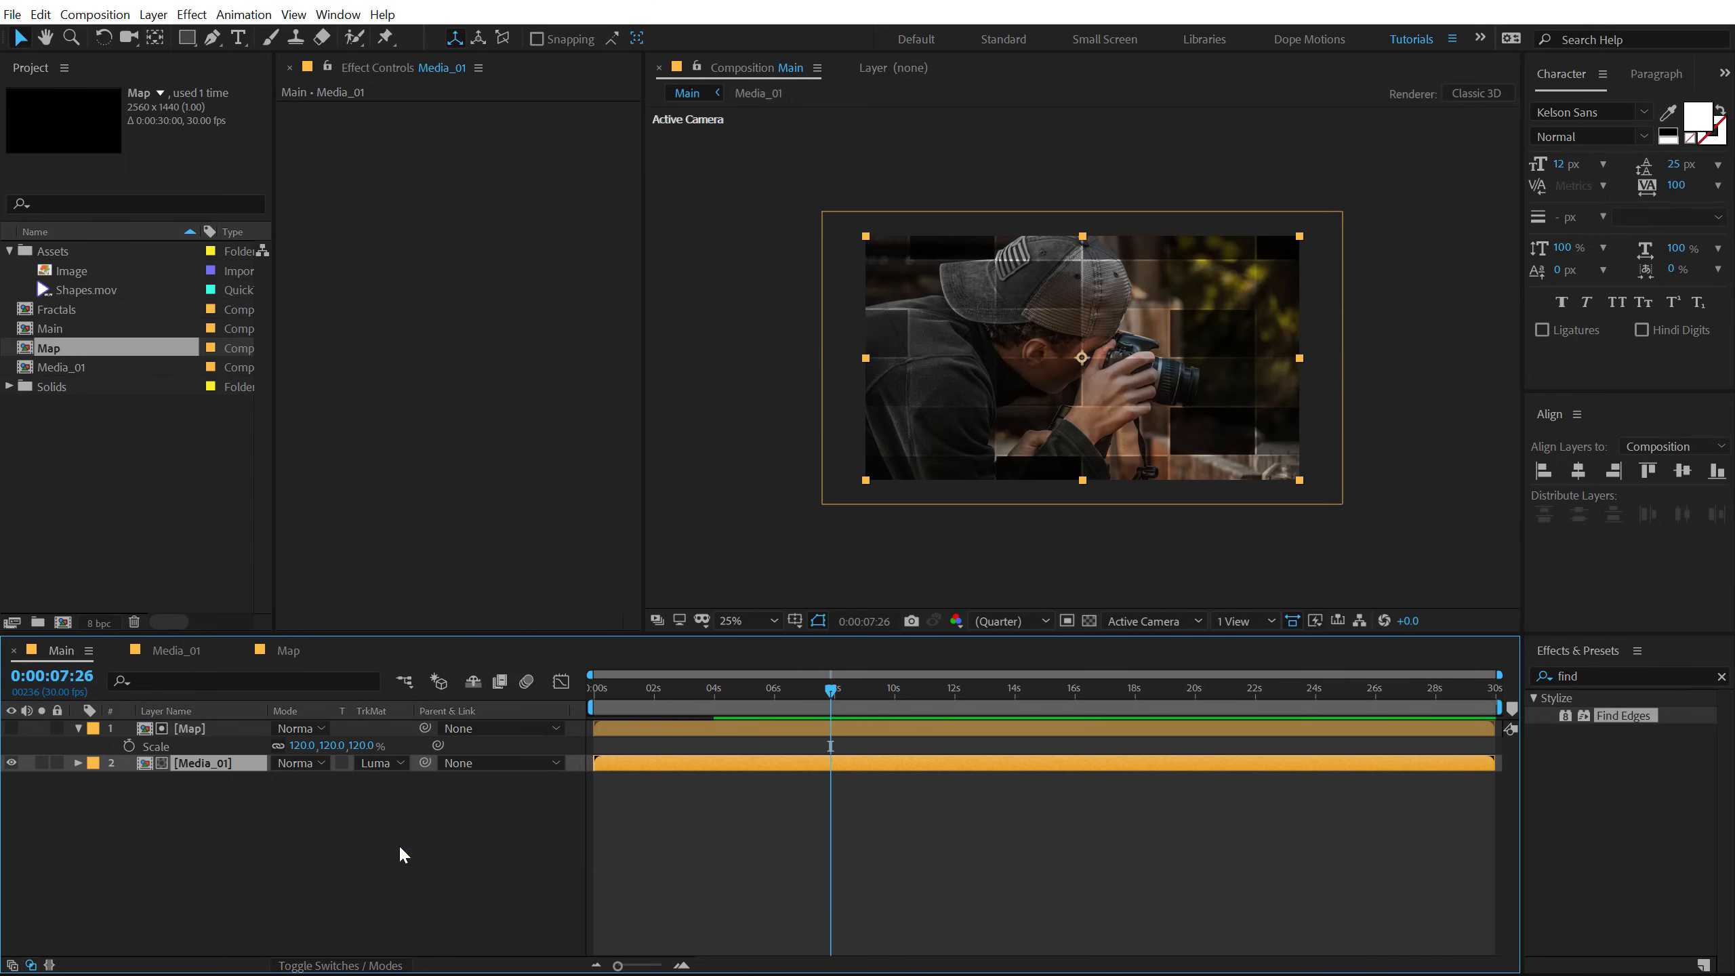
left_click_drag(641, 695, 830, 706)
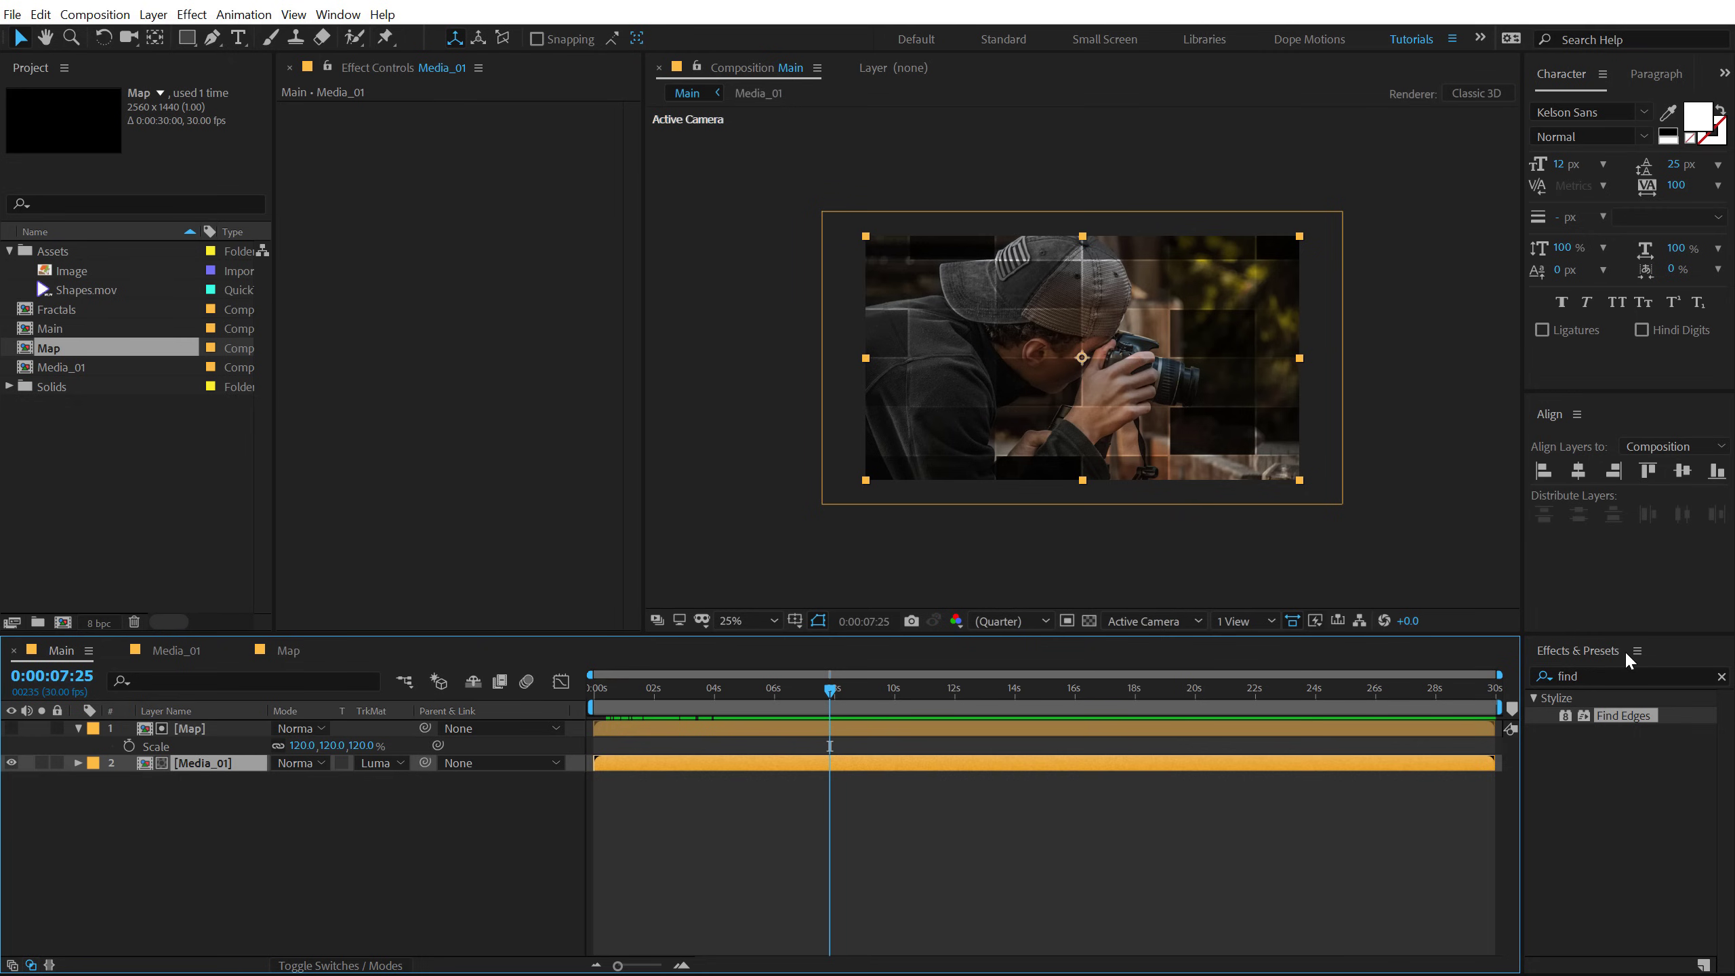
Step: Apply the Tint effect to Media_01
left_click(1599, 676)
type("tint")
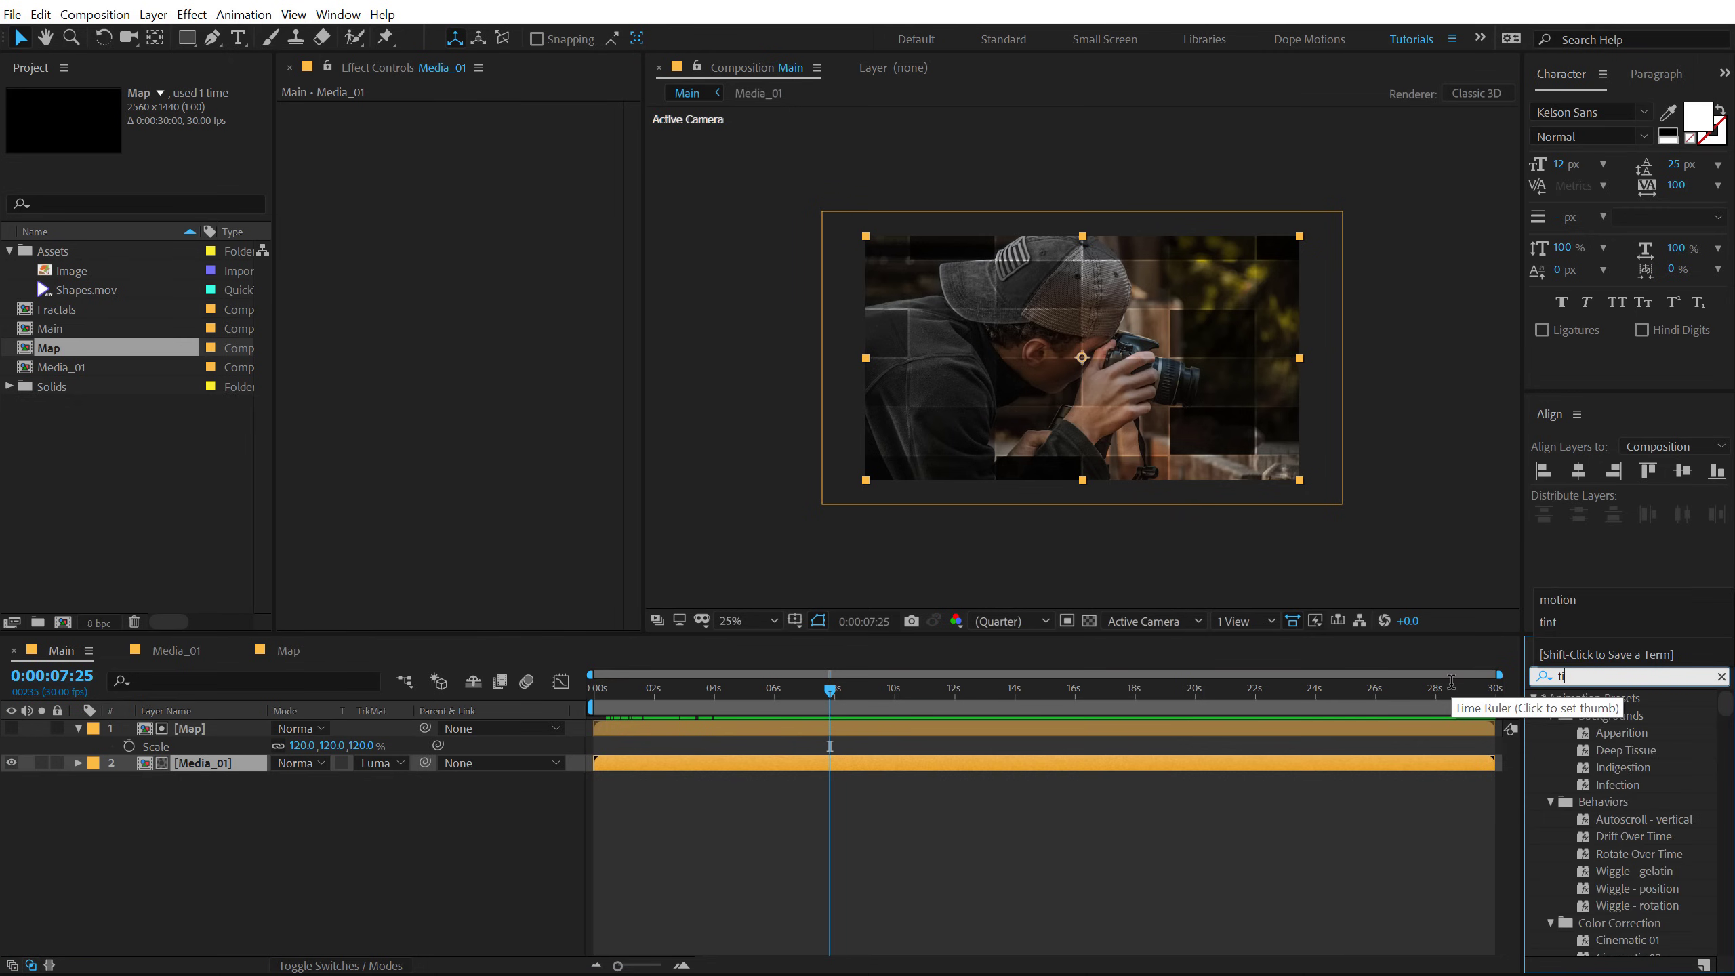
double_click(1607, 766)
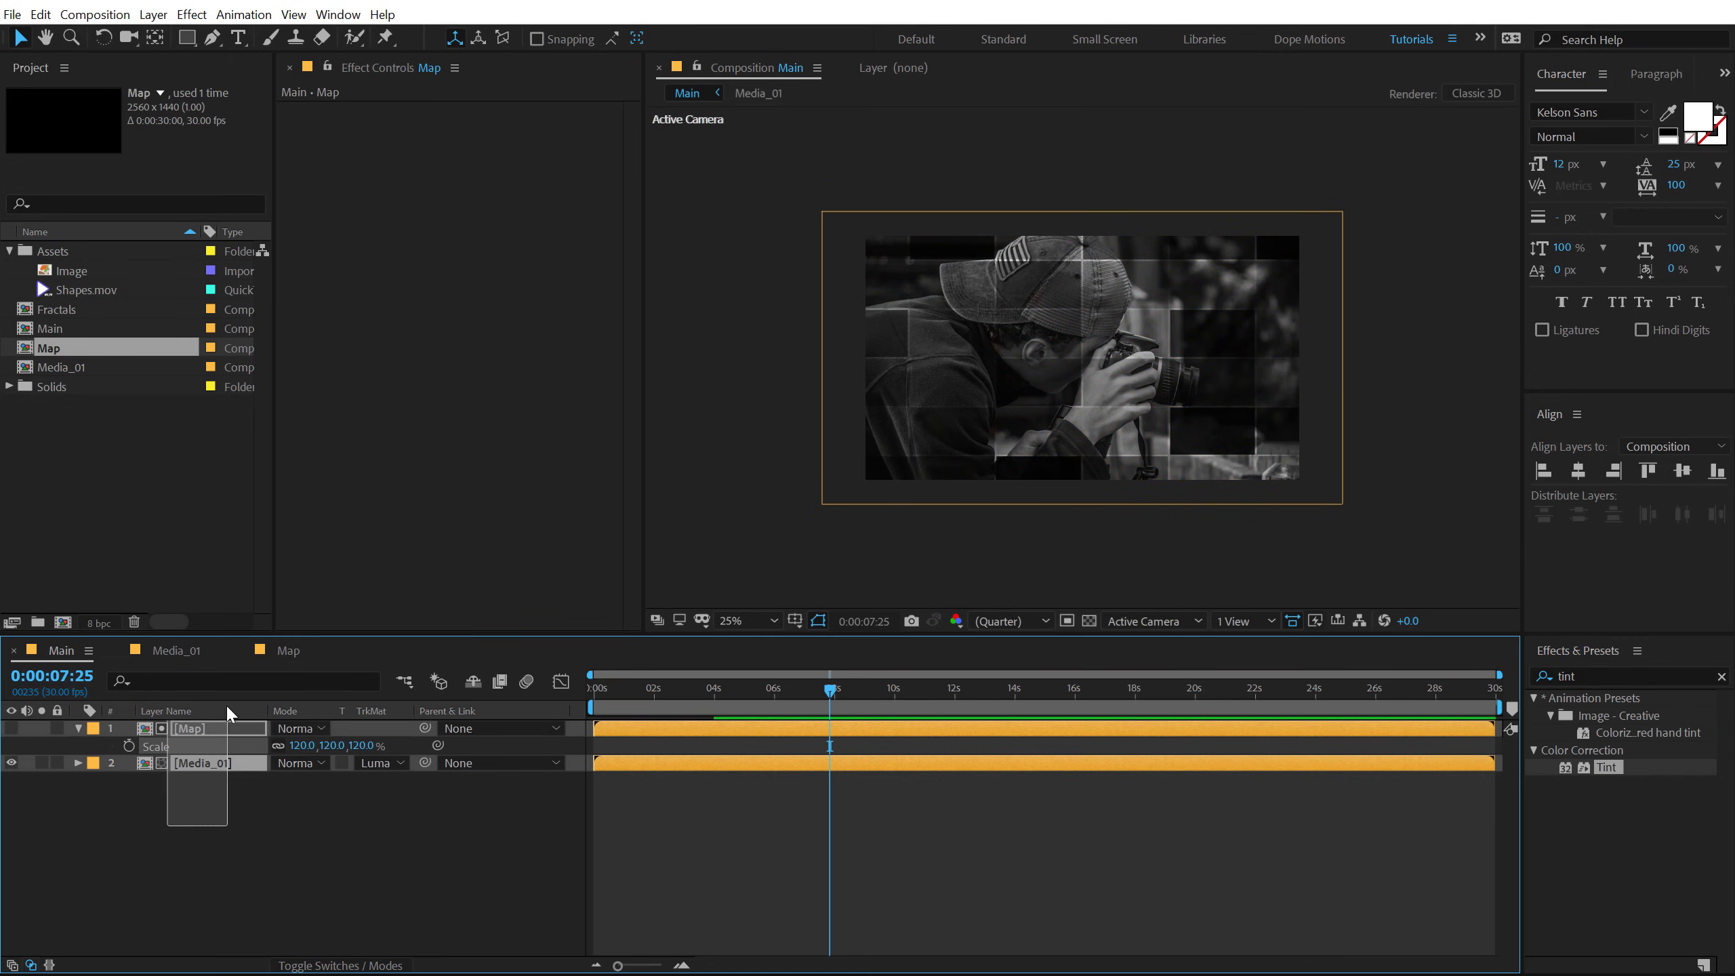
Step: Duplicate the Map and Media_01 layers and remove Tint from the top Media_01 copy
left_click(198, 729, "shift")
left_click(79, 729)
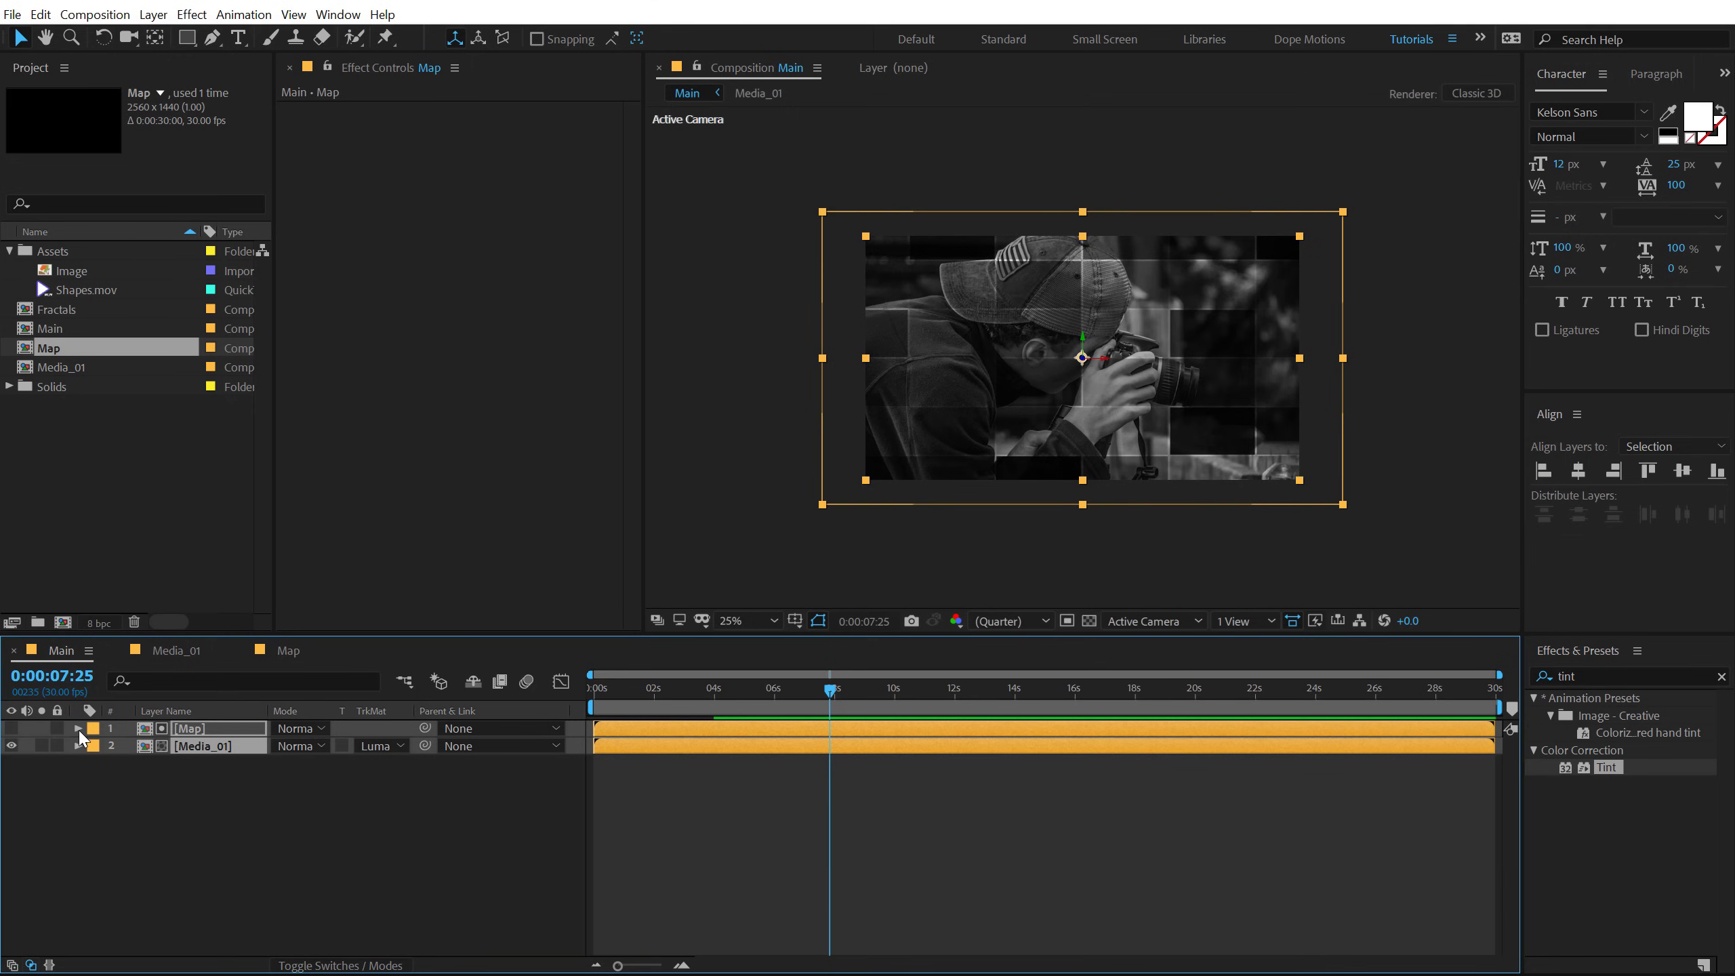
key("ctrl+d")
left_click(244, 860)
left_click(201, 745)
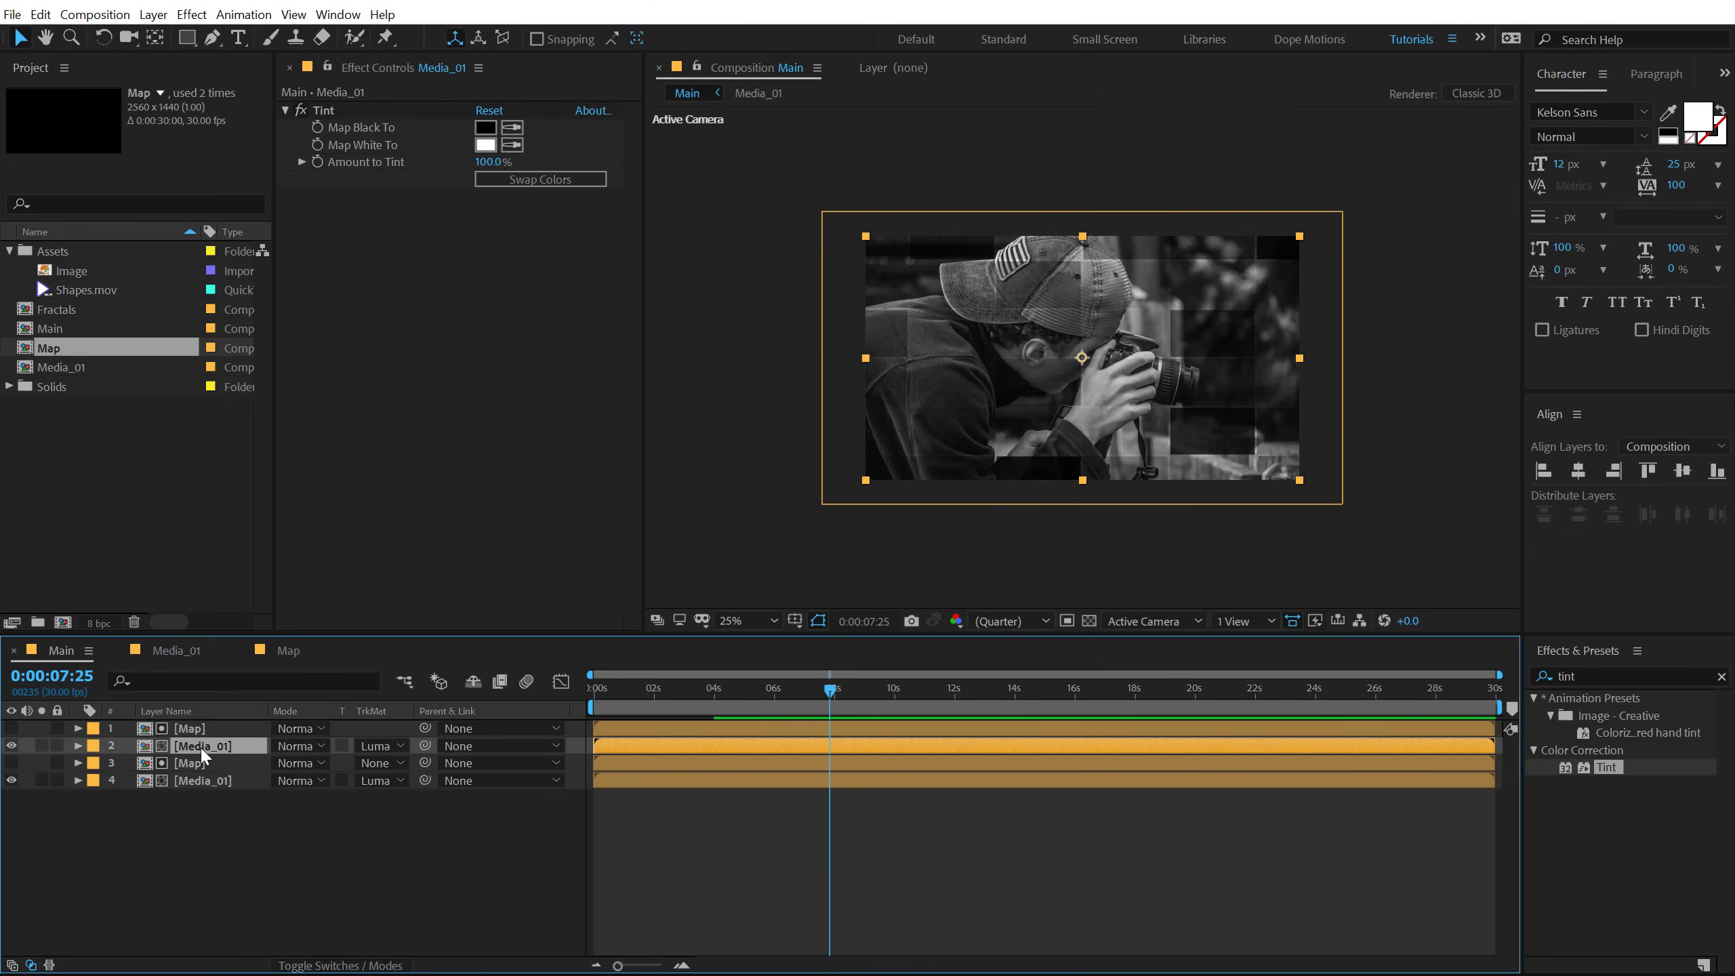
left_click(324, 110)
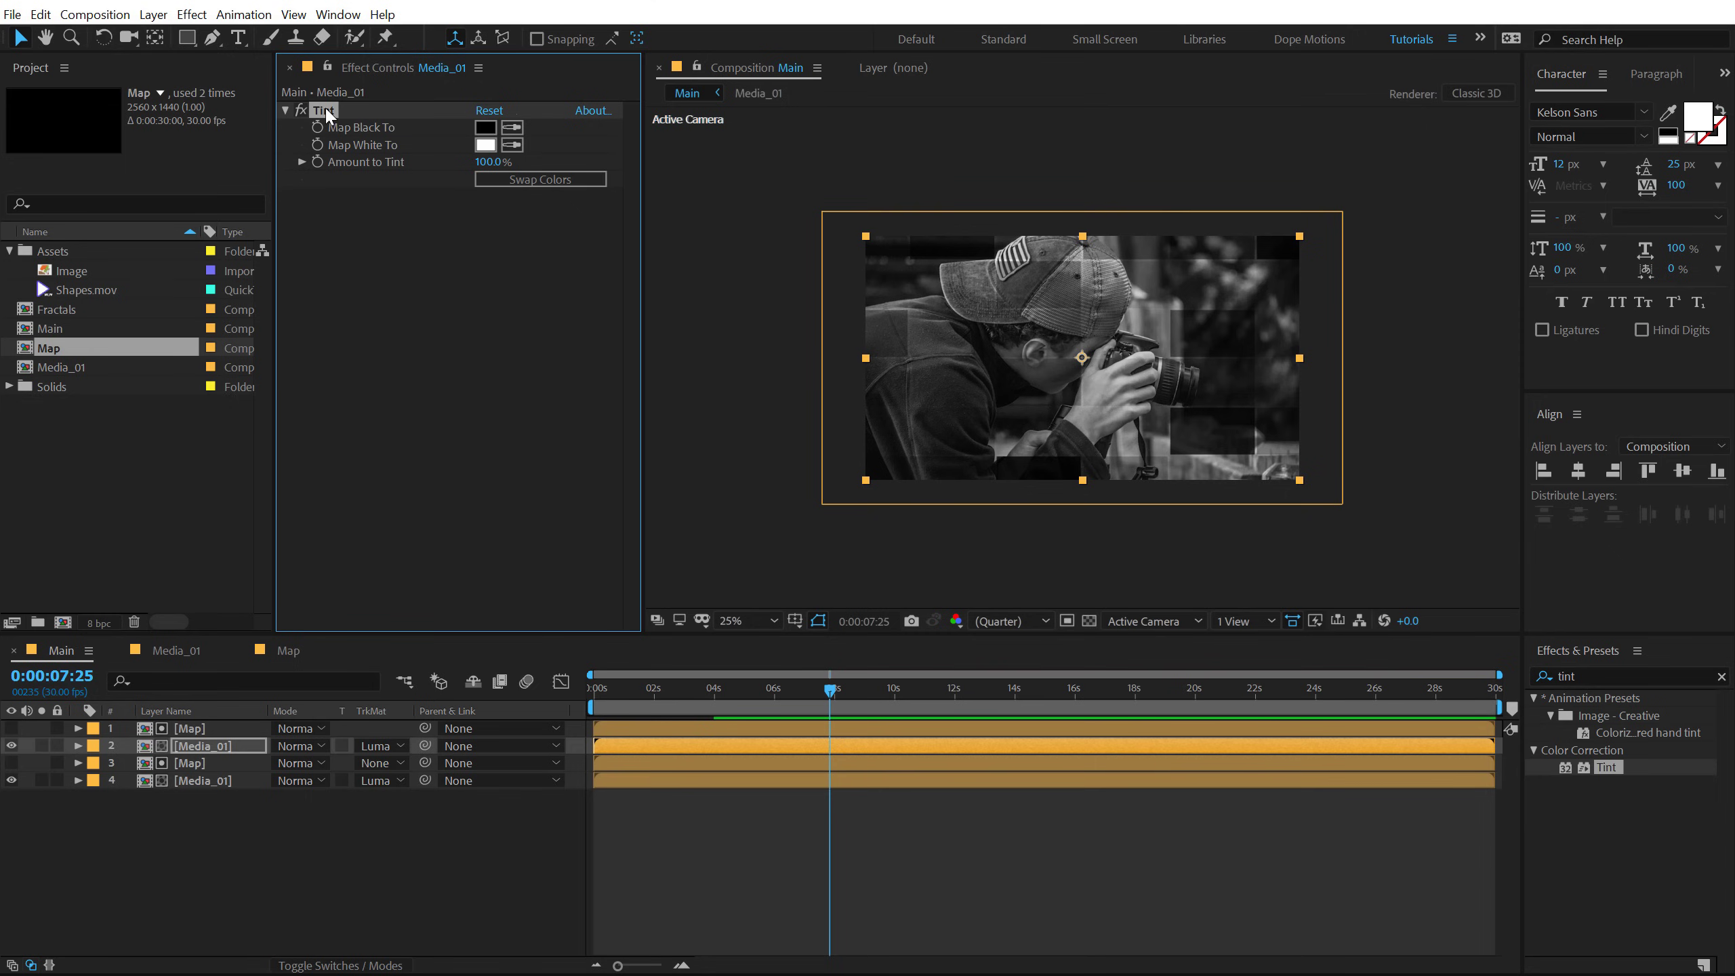
key("Delete")
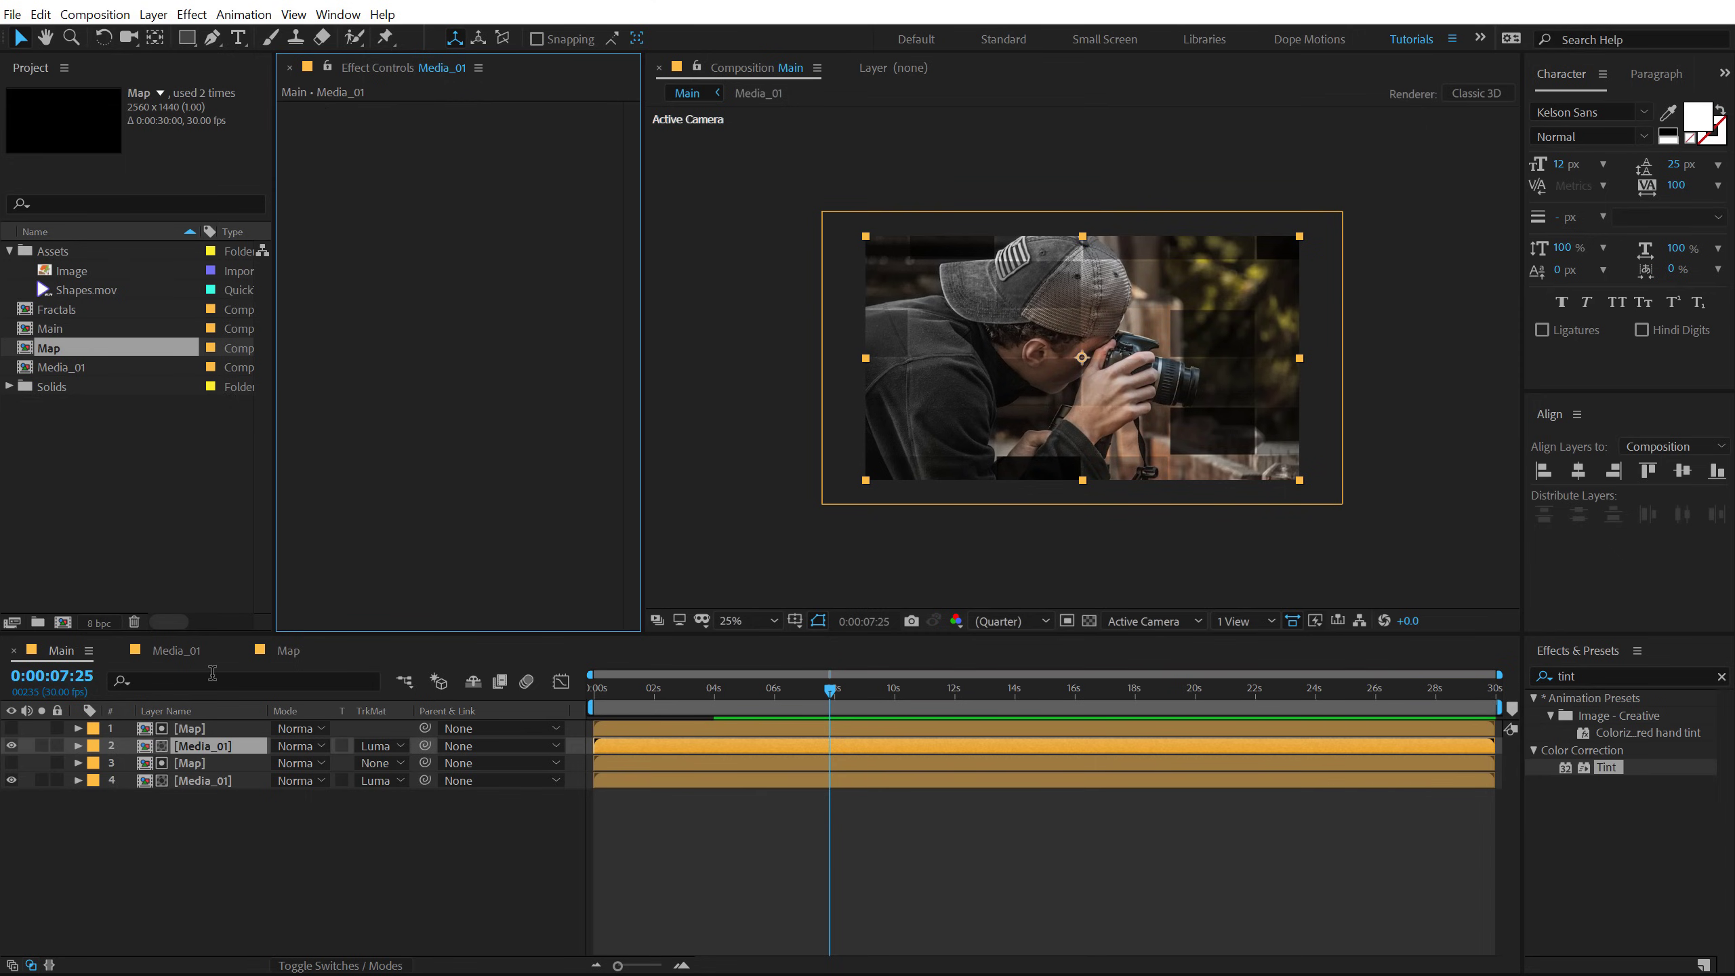
Step: Rotate the top Map layer 180° on Z
left_click(203, 728)
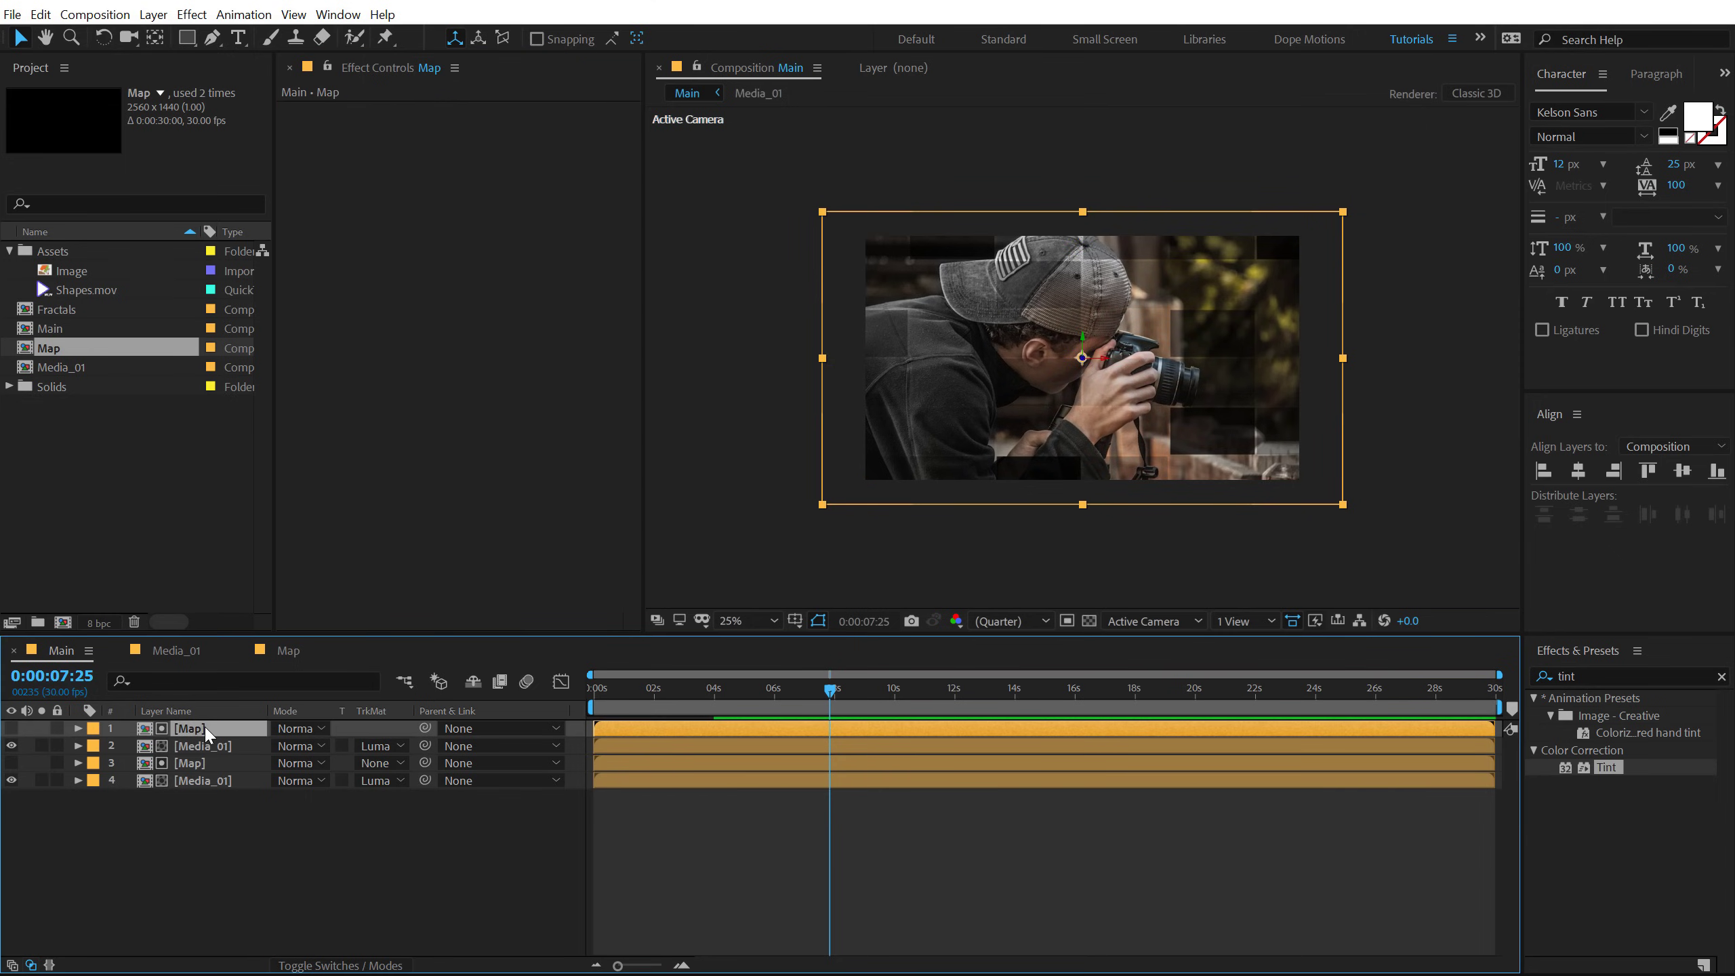
key("r")
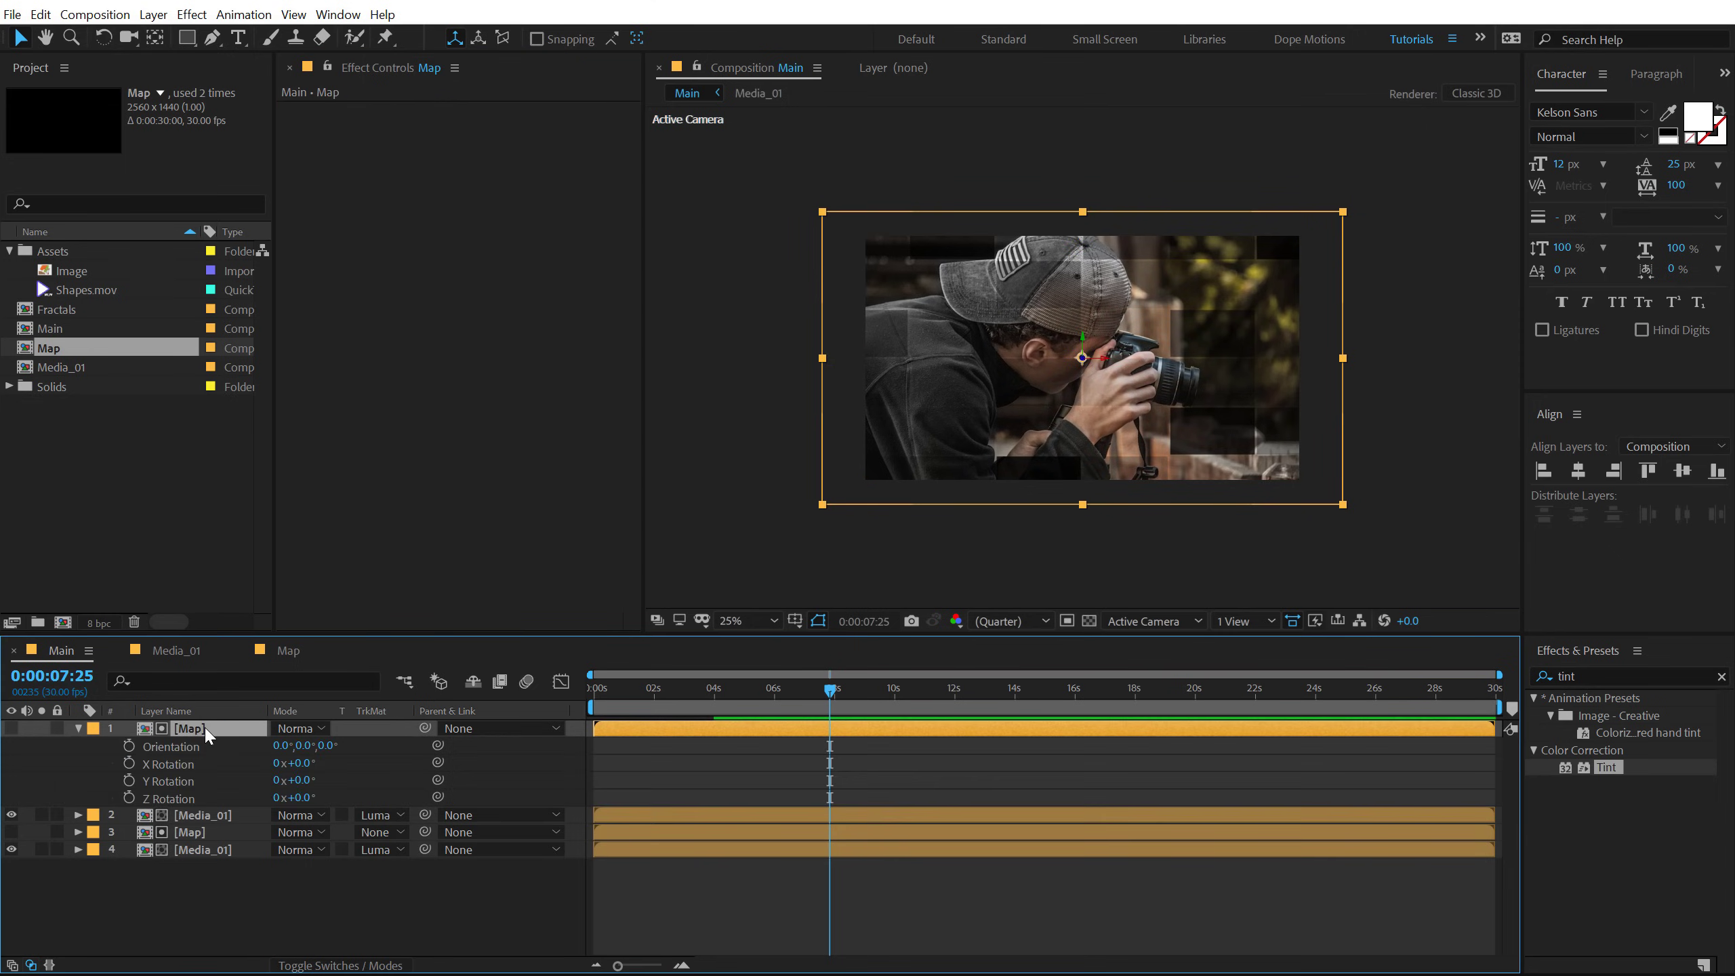
left_click(304, 798)
type("180")
key("Return")
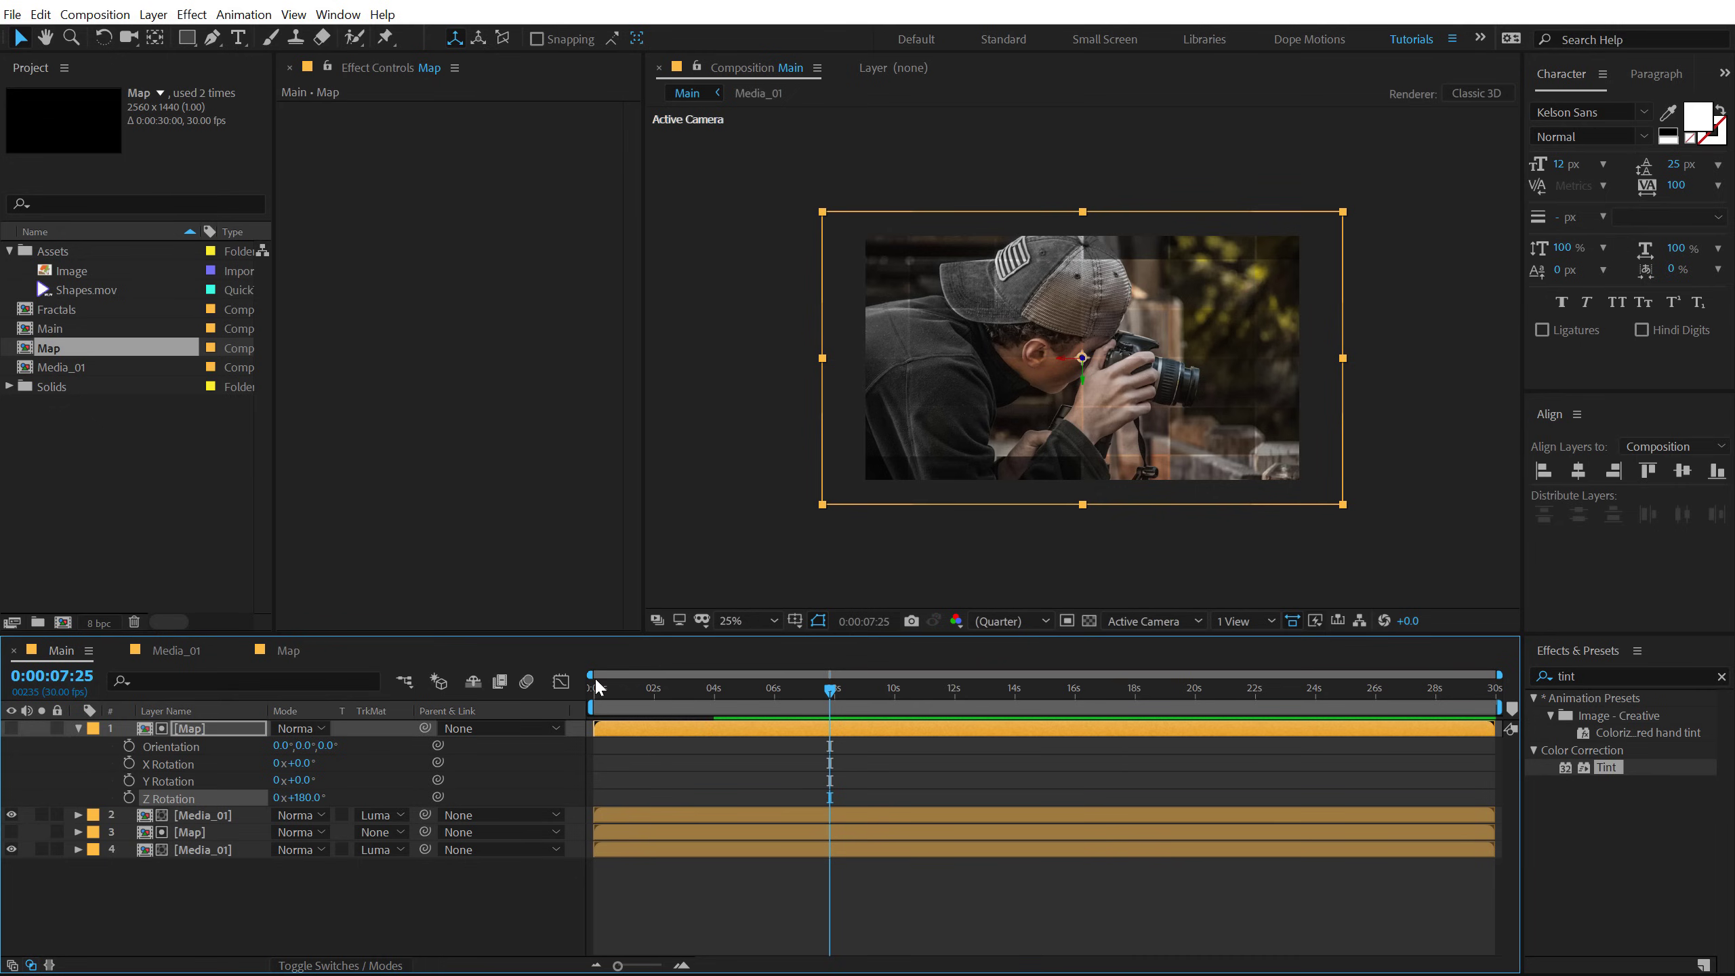
Step: Delay the top Map and Media_01 layers to start about 1 second in
left_click_drag(646, 695, 608, 688)
scroll(660, 747, "up", 2)
left_click_drag(782, 965, 660, 963)
left_click(78, 728)
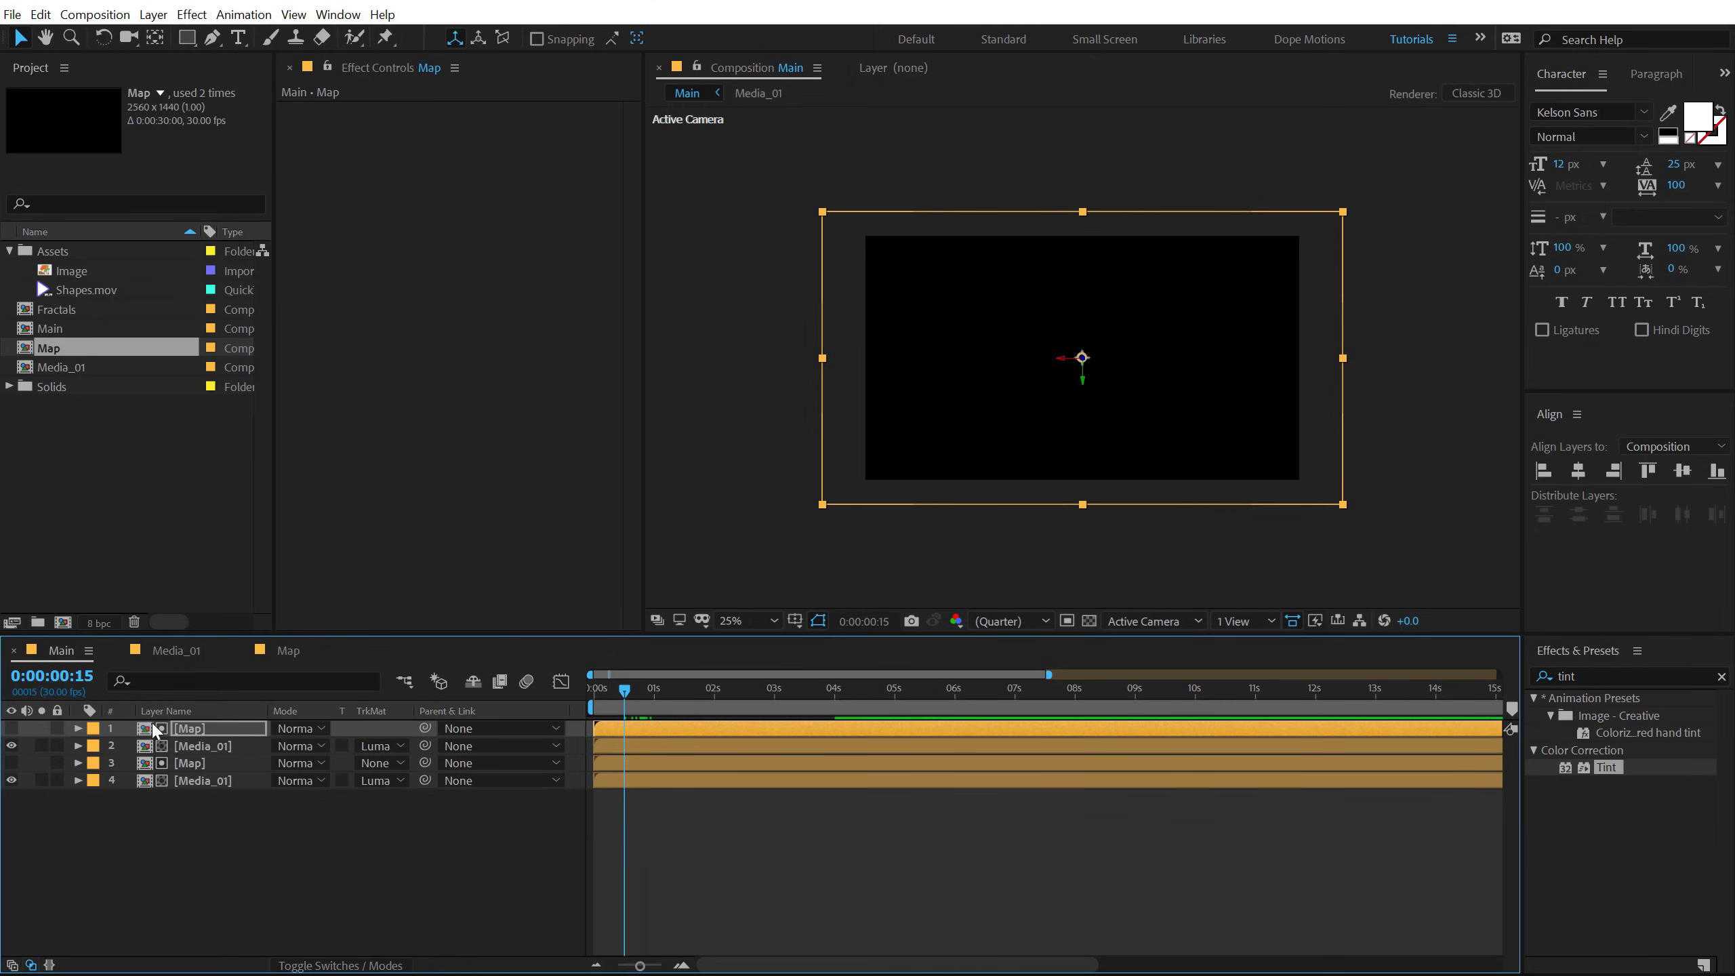
left_click(207, 743, "shift")
left_click_drag(650, 727, 645, 690)
left_click(656, 848)
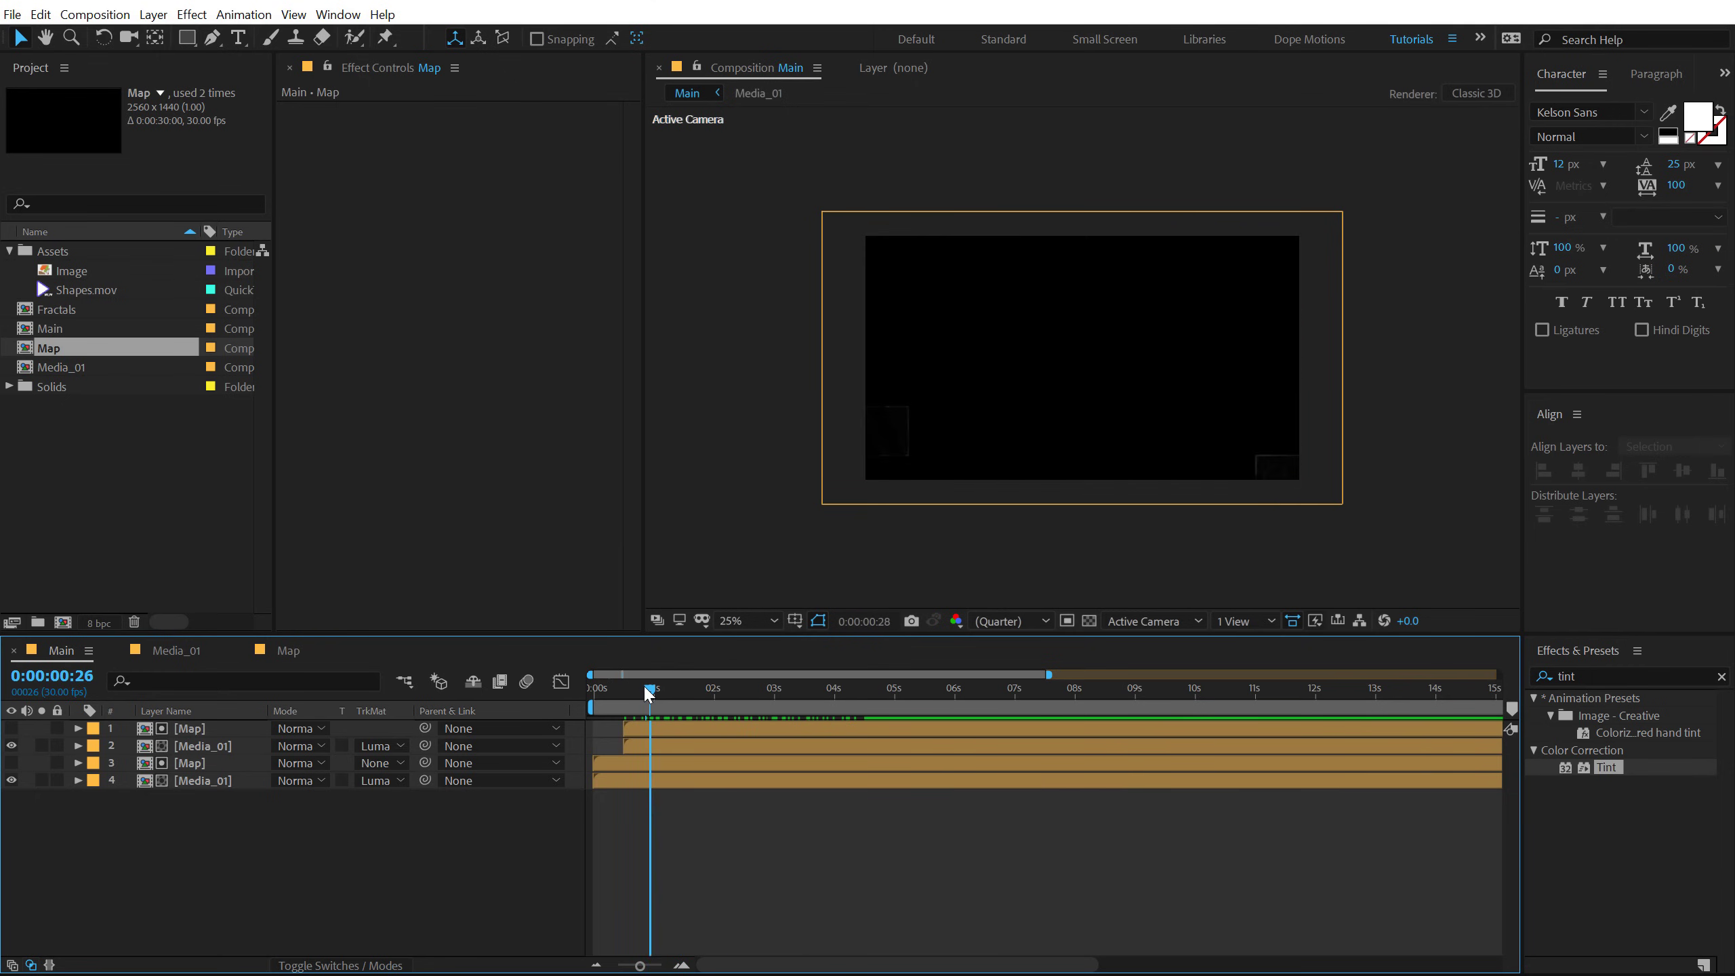
key("period")
key("period")
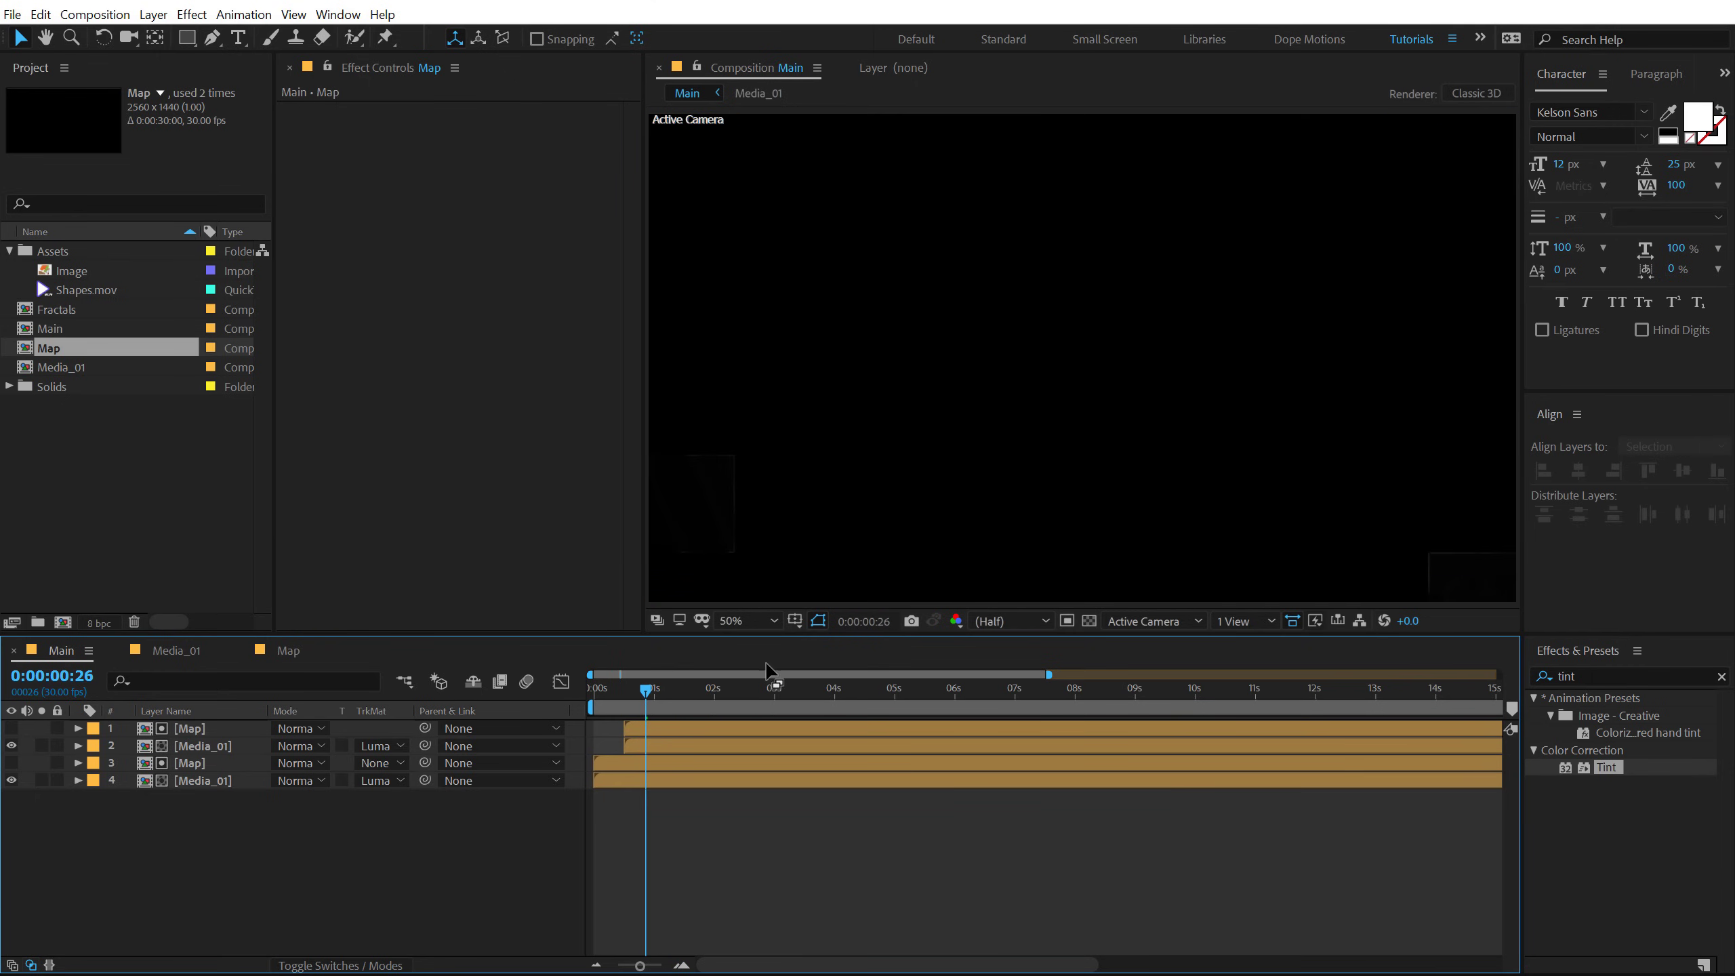
left_click_drag(652, 694, 920, 686)
key("comma")
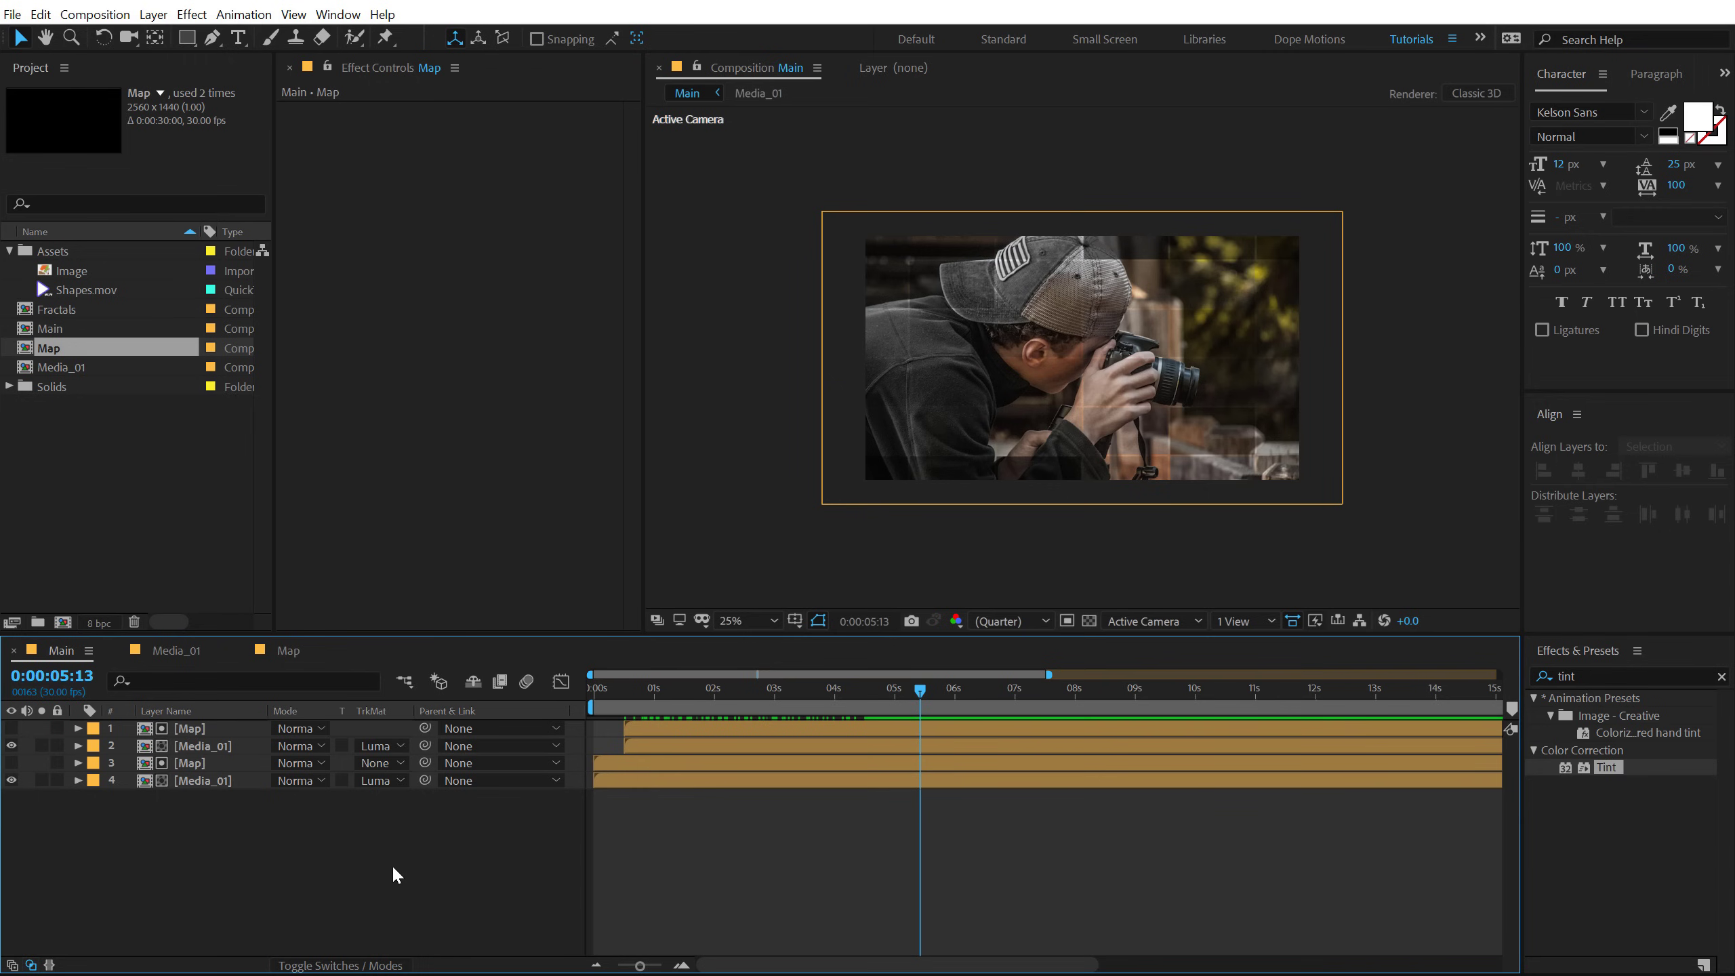
Step: Make the layer 2 Media_01 3D and set layer 4's label colour to Aqua
key("F4")
left_click(385, 742)
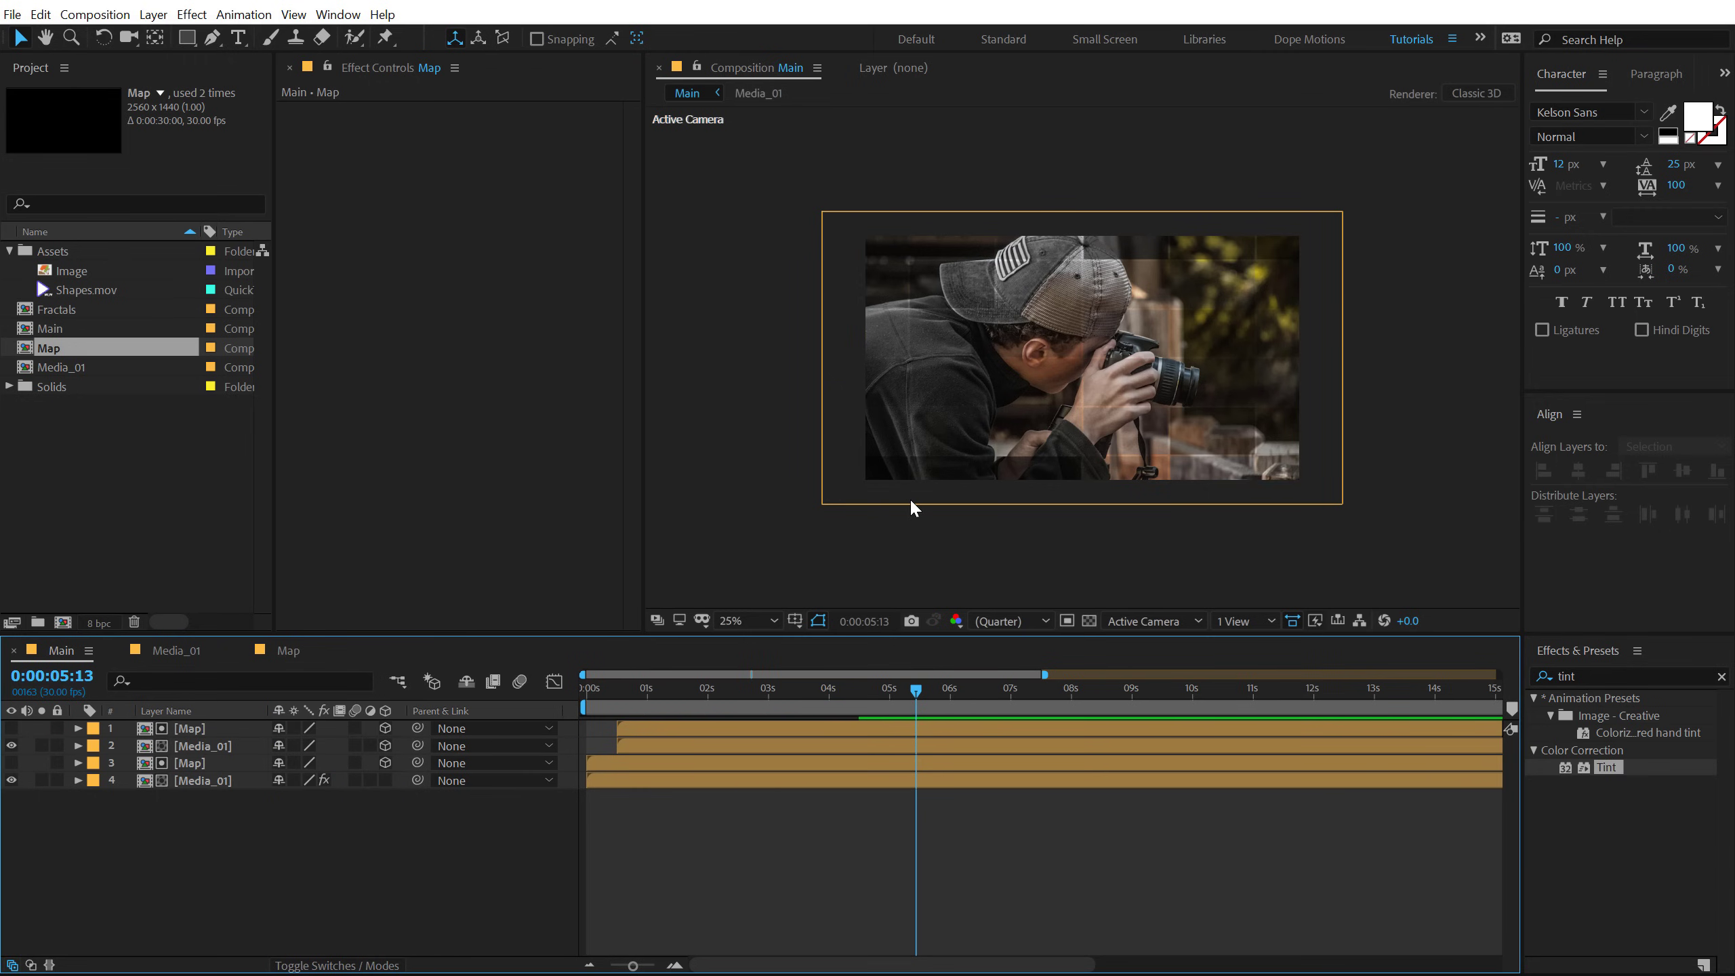
left_click(211, 778)
left_click(294, 838)
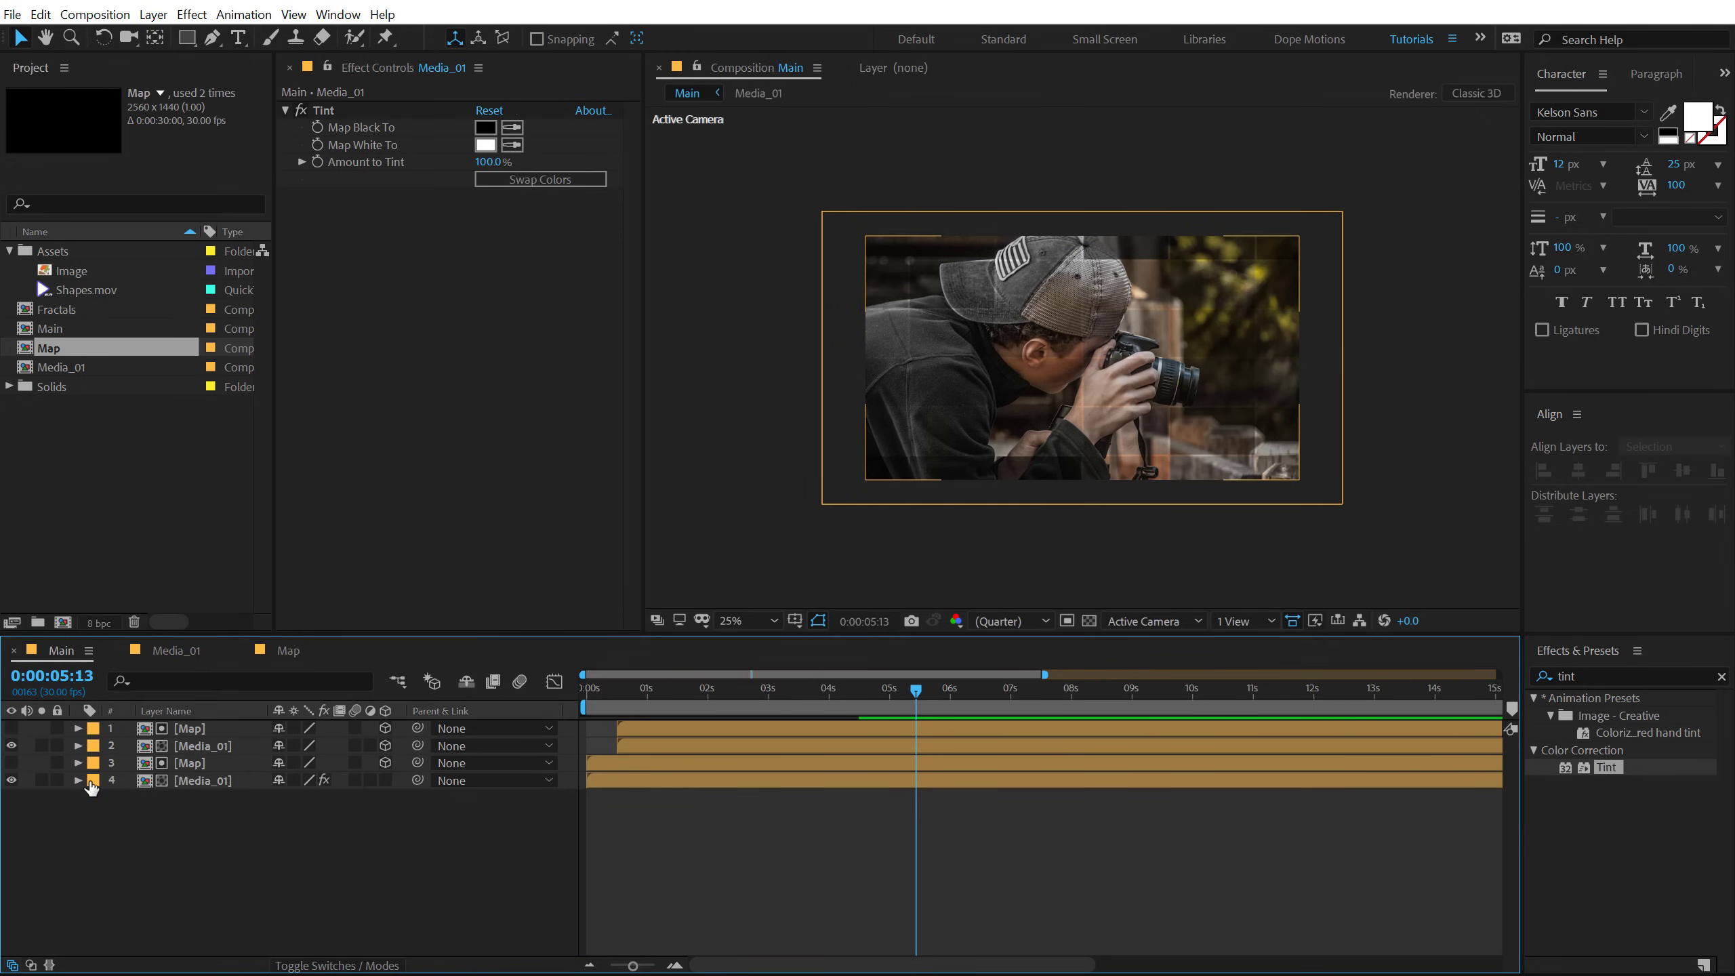
left_click(91, 786)
left_click(150, 504)
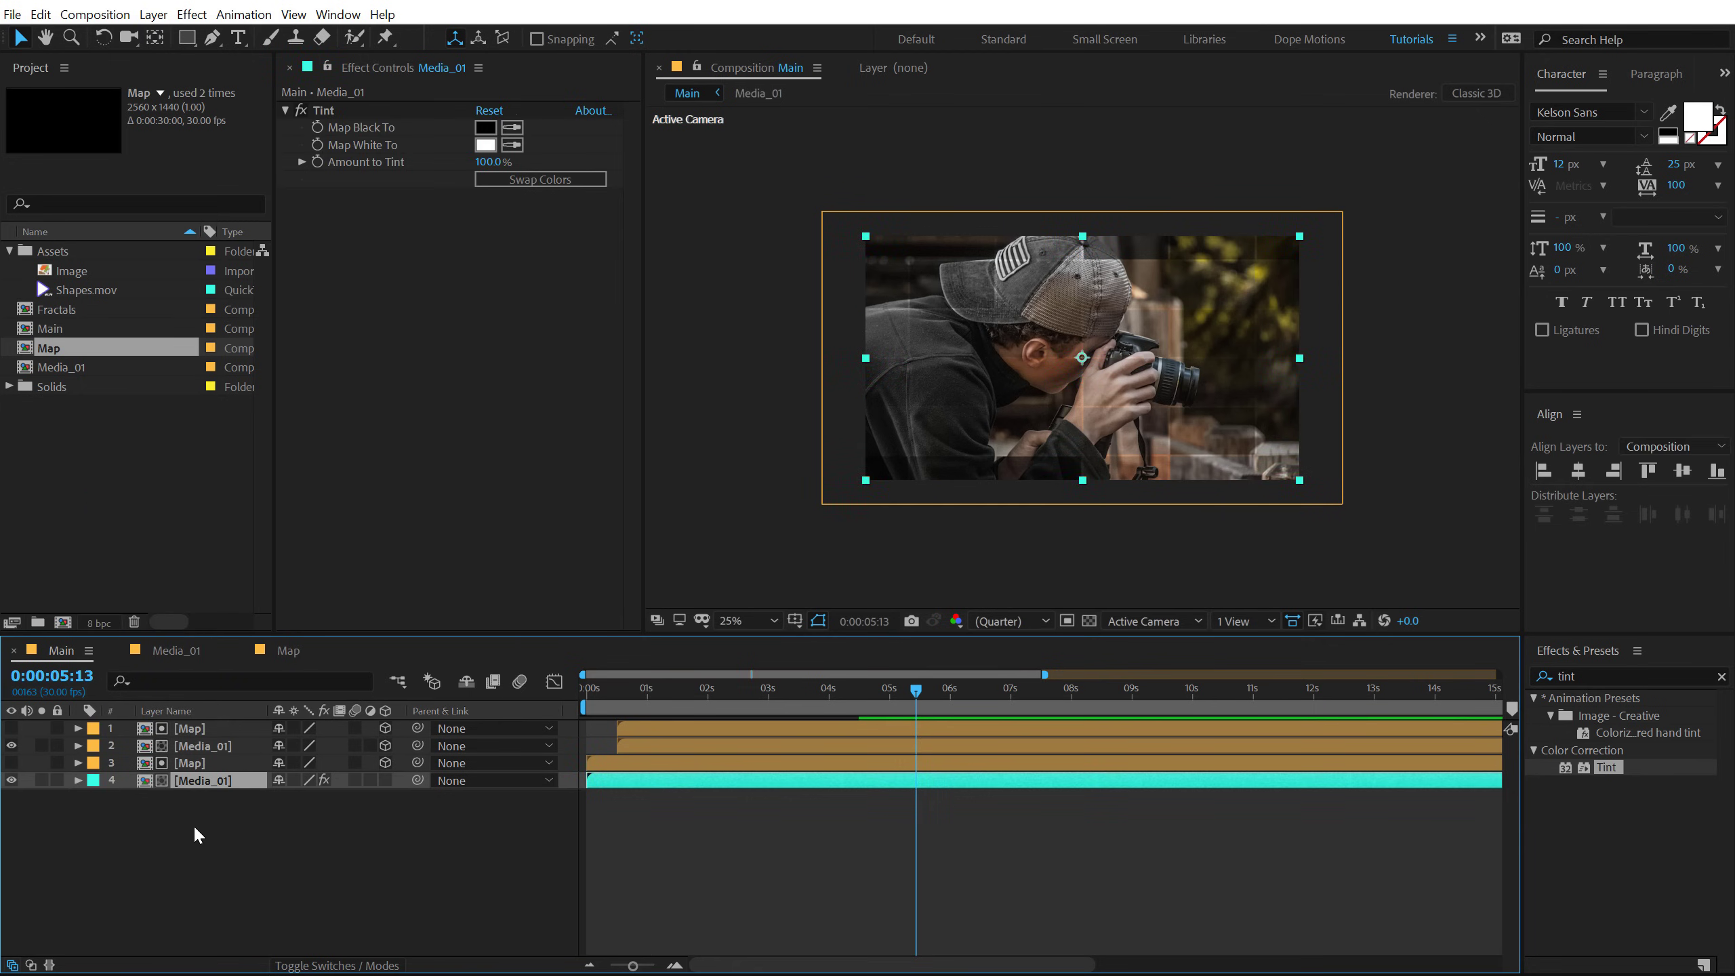
left_click(192, 824)
left_click(203, 781)
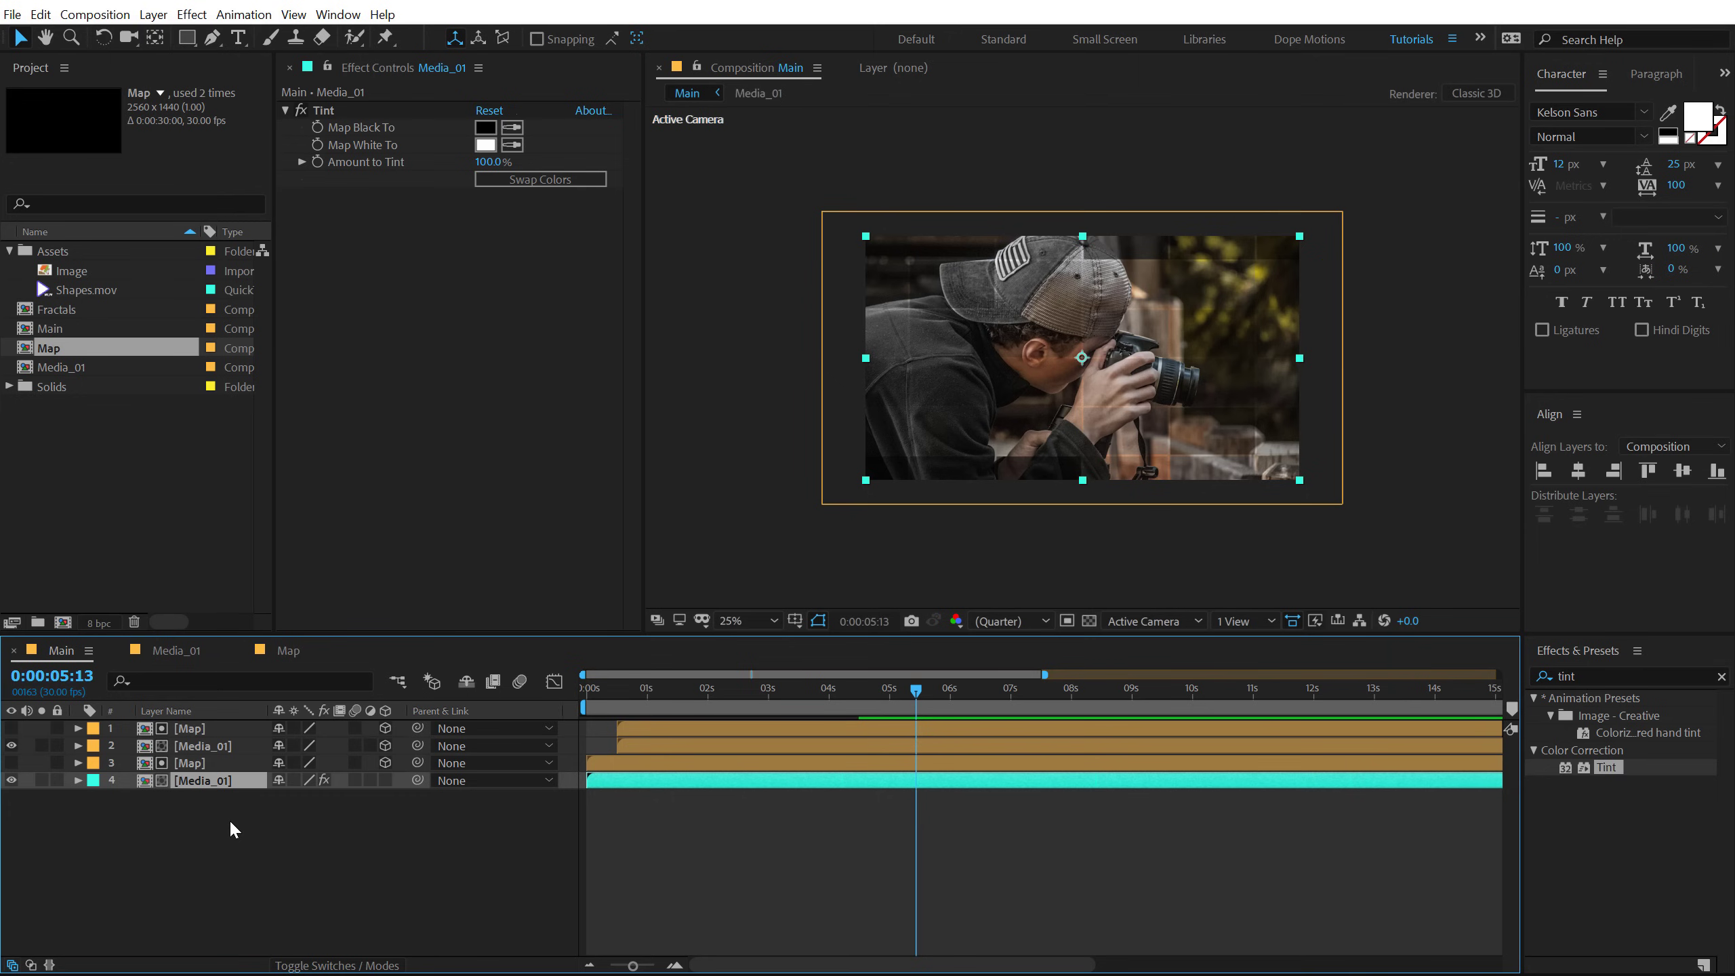
left_click(231, 824)
right_click(208, 842)
Step: Add a new camera, Camera 1, to Main using the 50mm preset
mouse_move(334, 642)
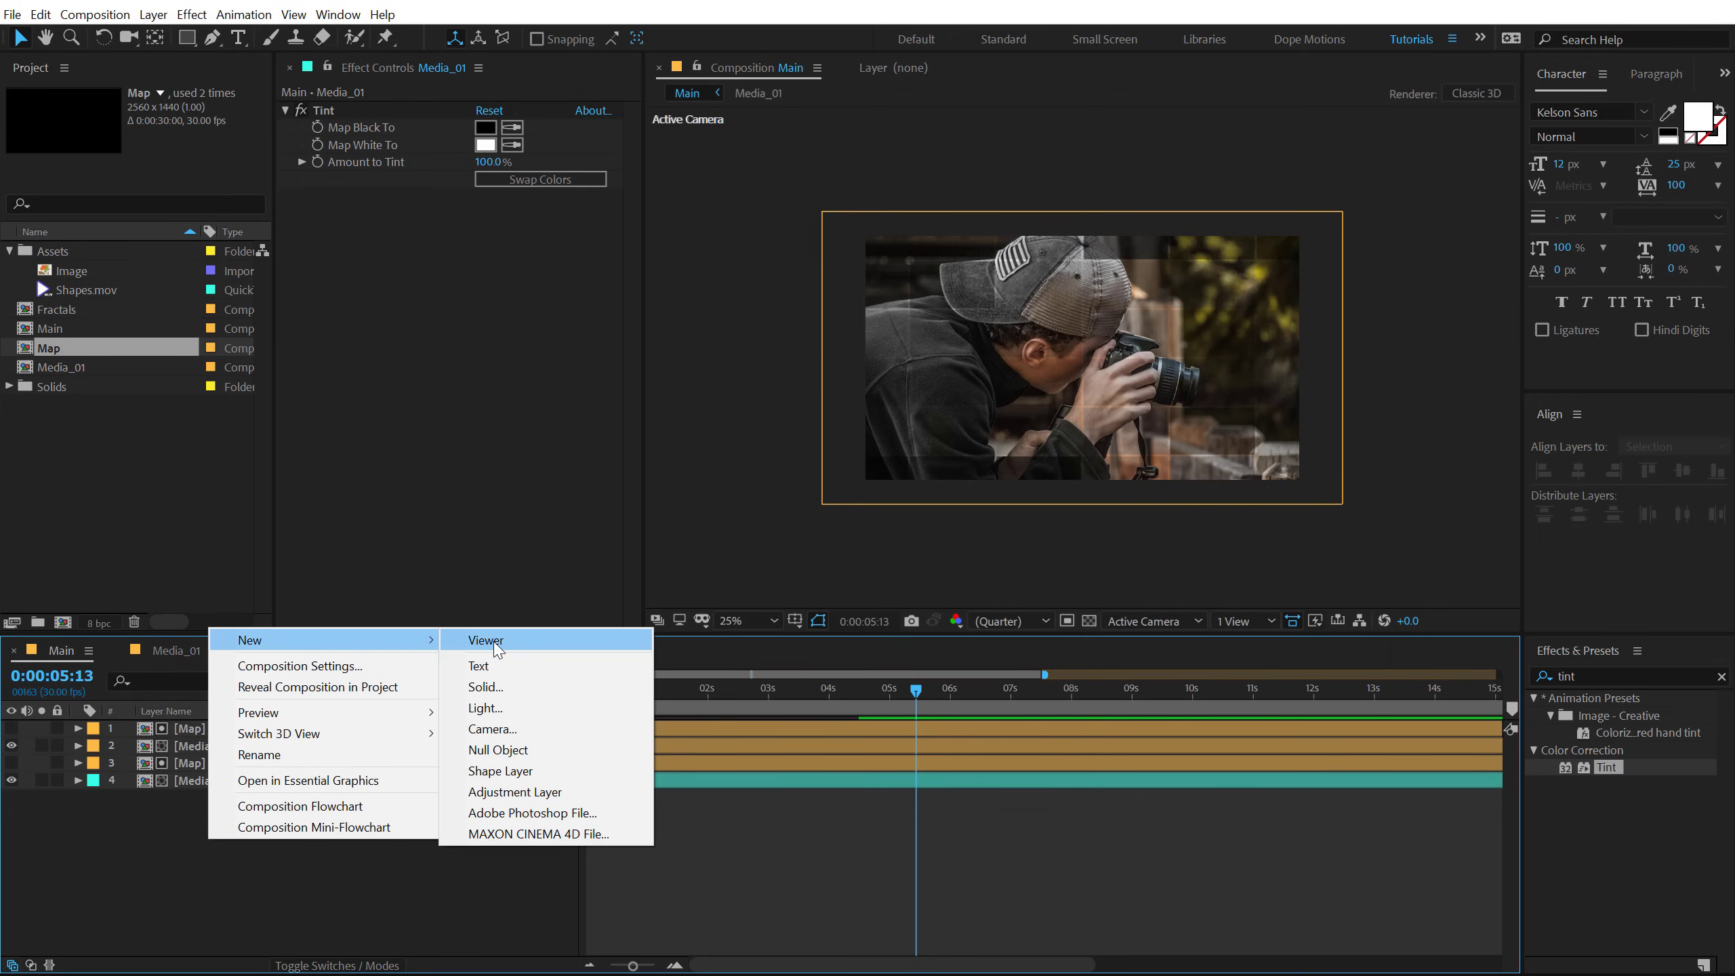
left_click(492, 728)
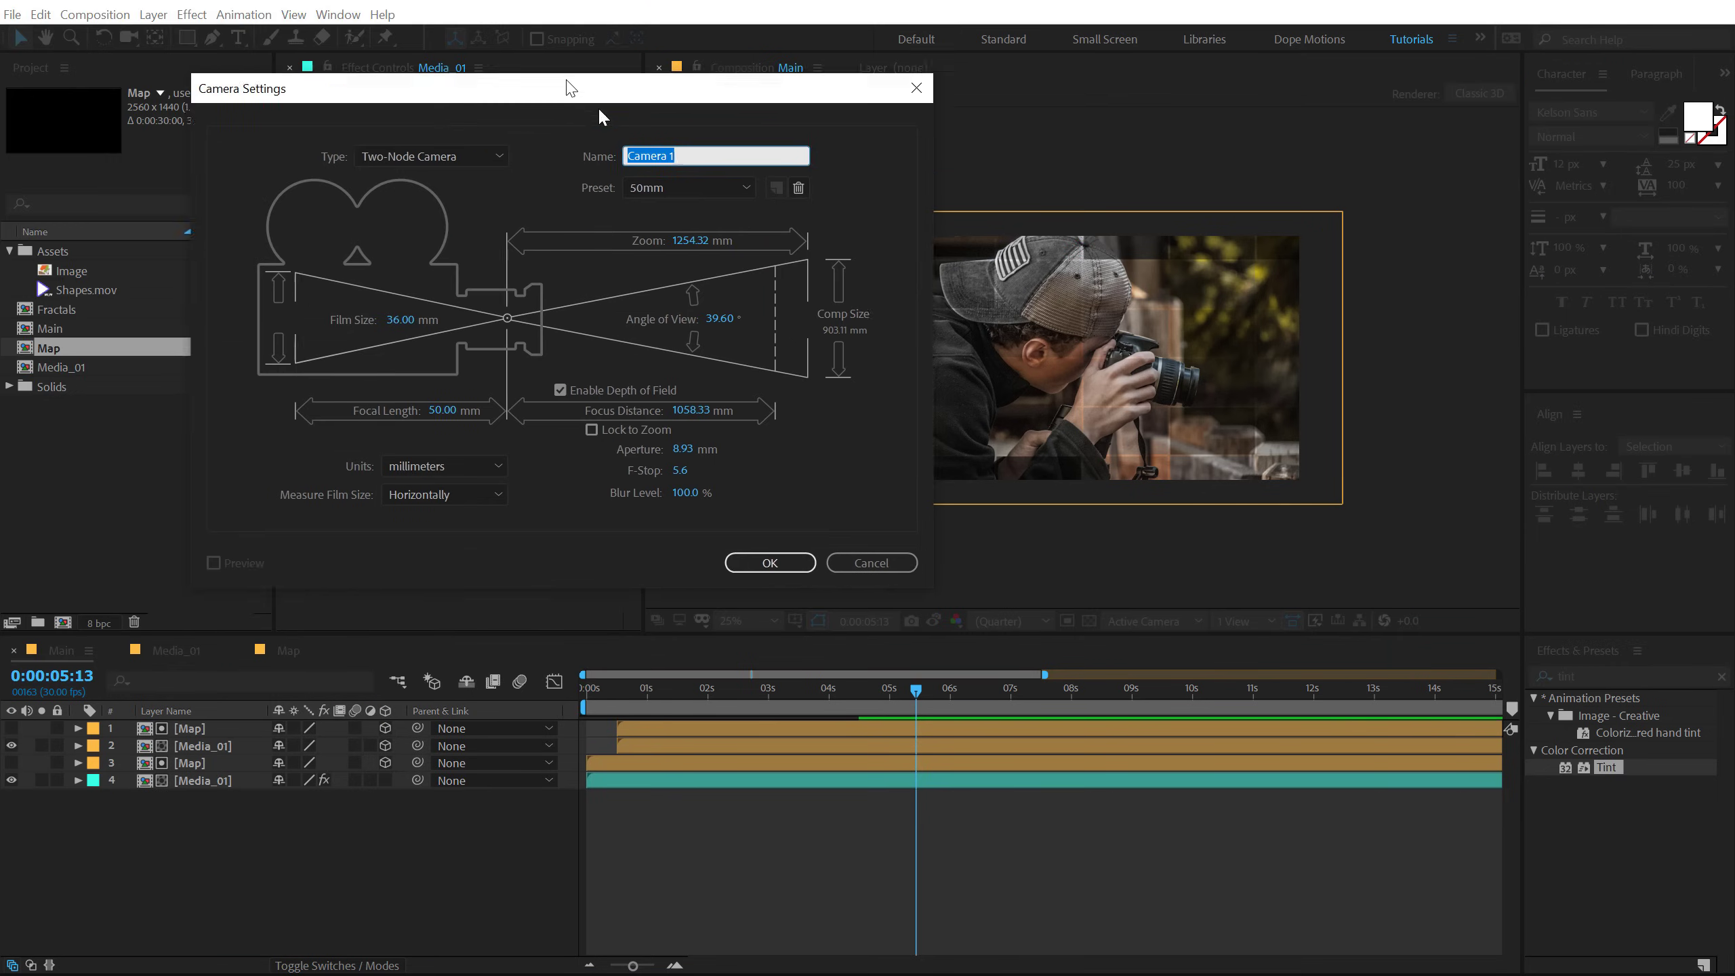
left_click(751, 223)
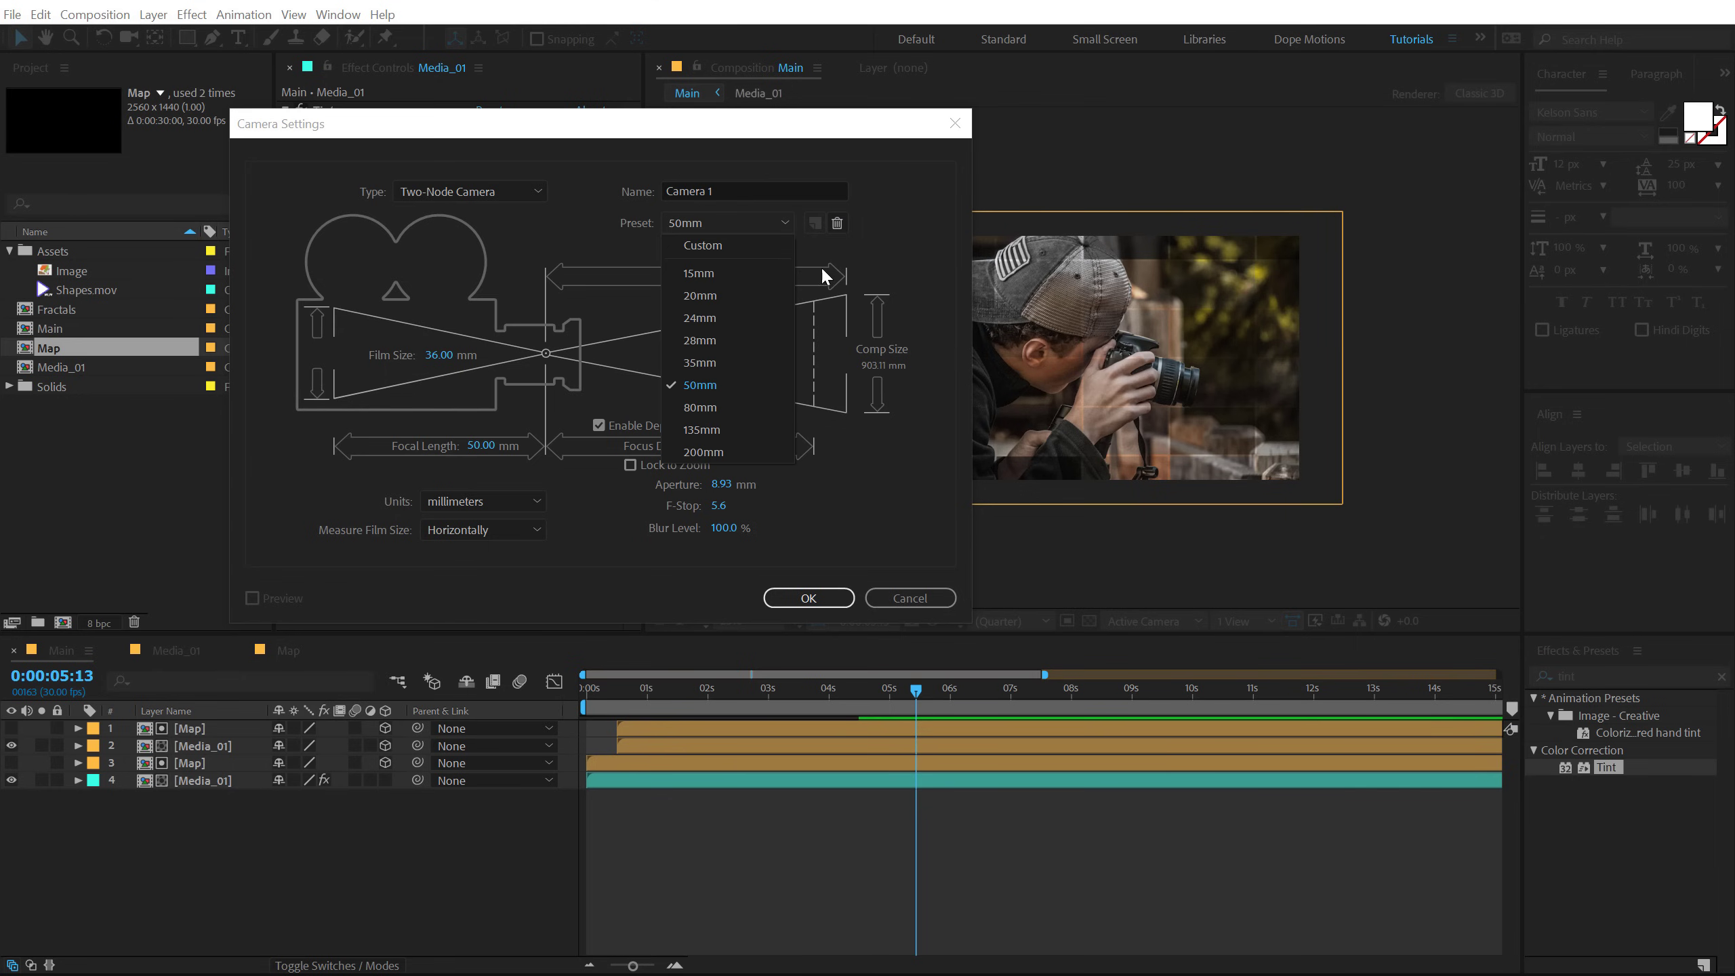
left_click(809, 598)
left_click(810, 600)
Step: Add a null object layer and rename it Cam_C
right_click(202, 911)
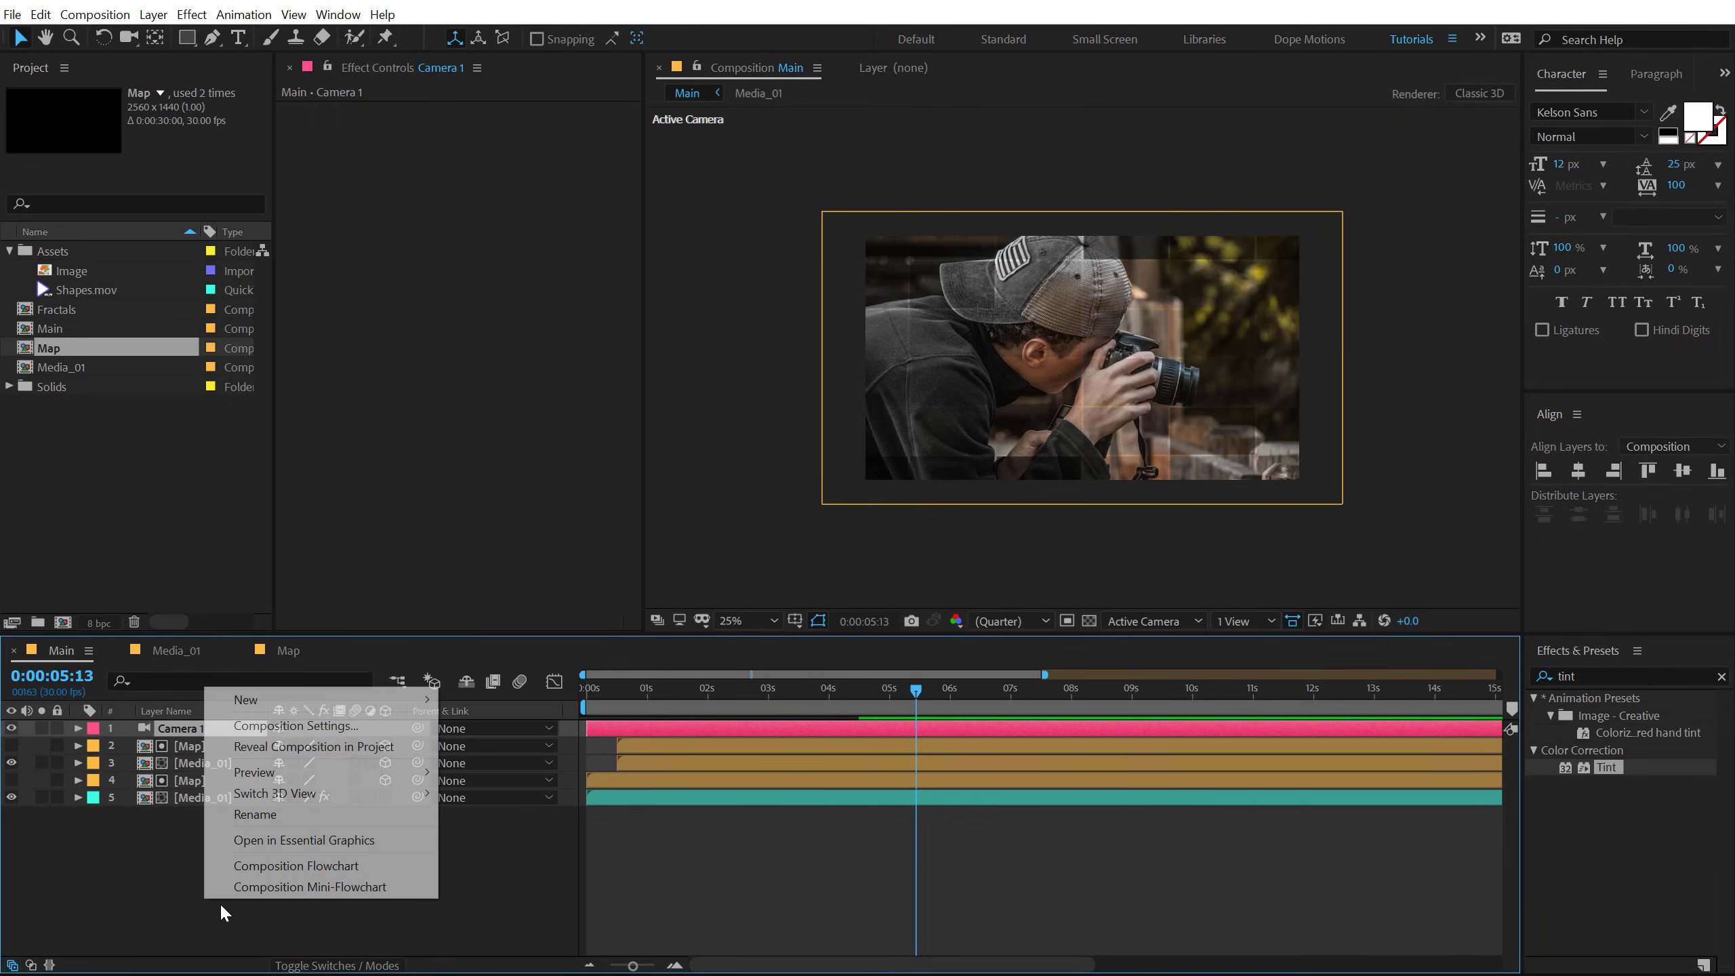
mouse_move(290, 701)
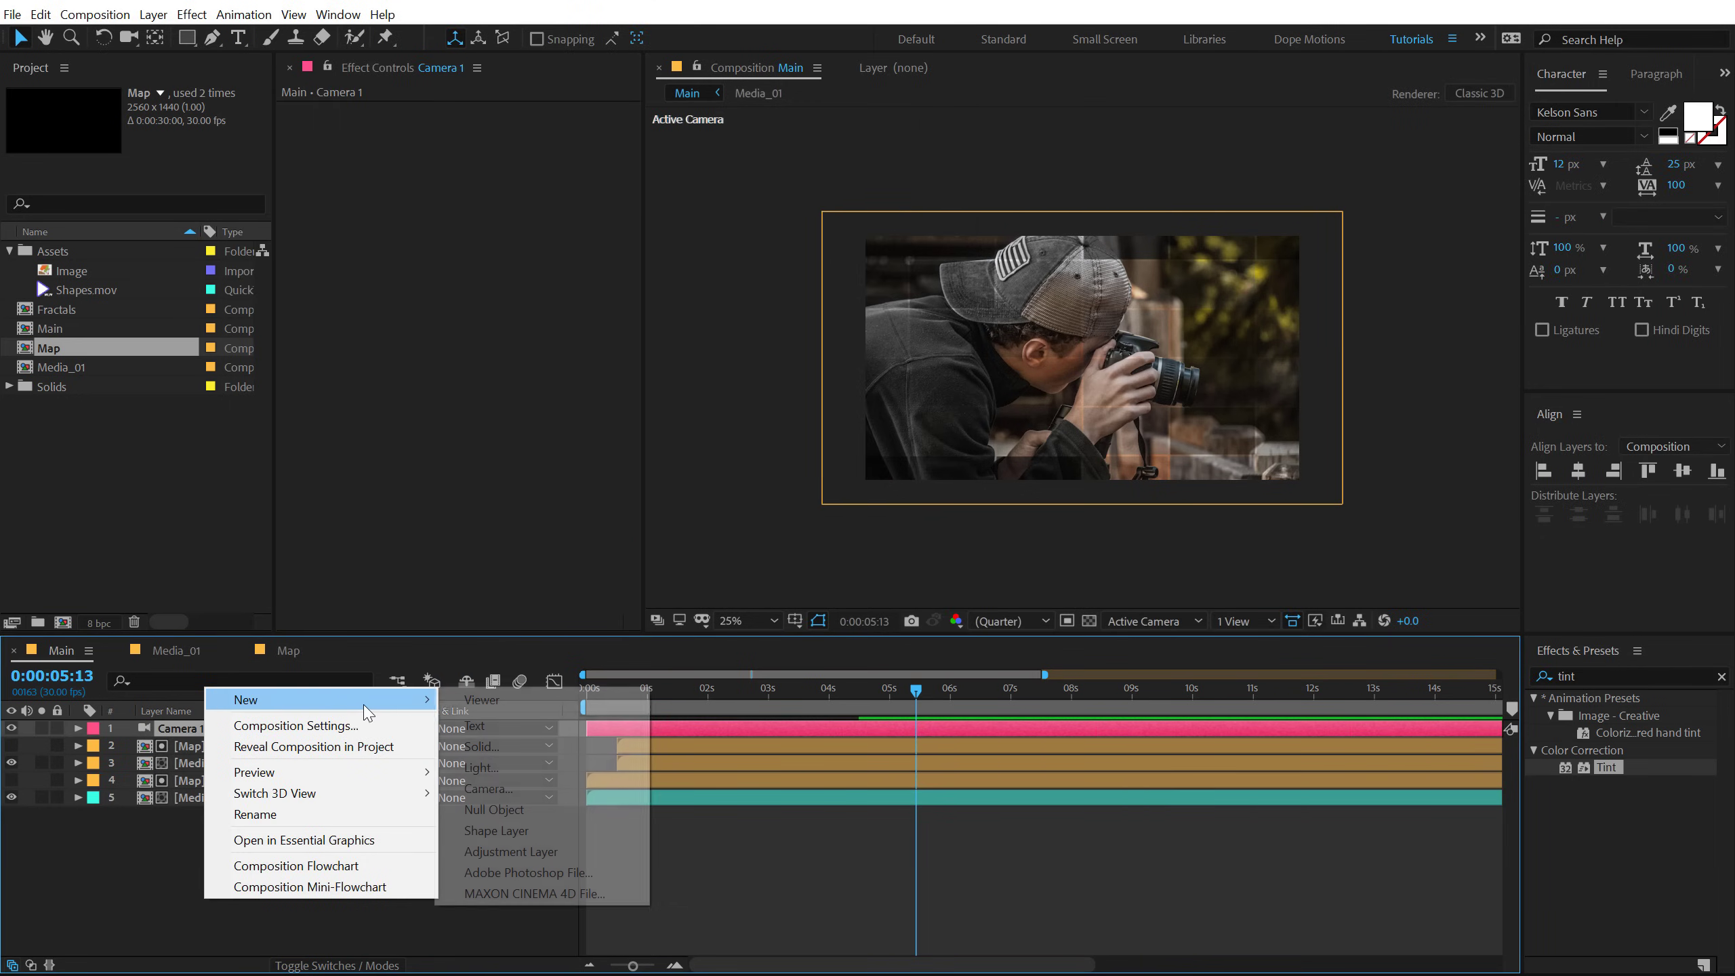
left_click(496, 809)
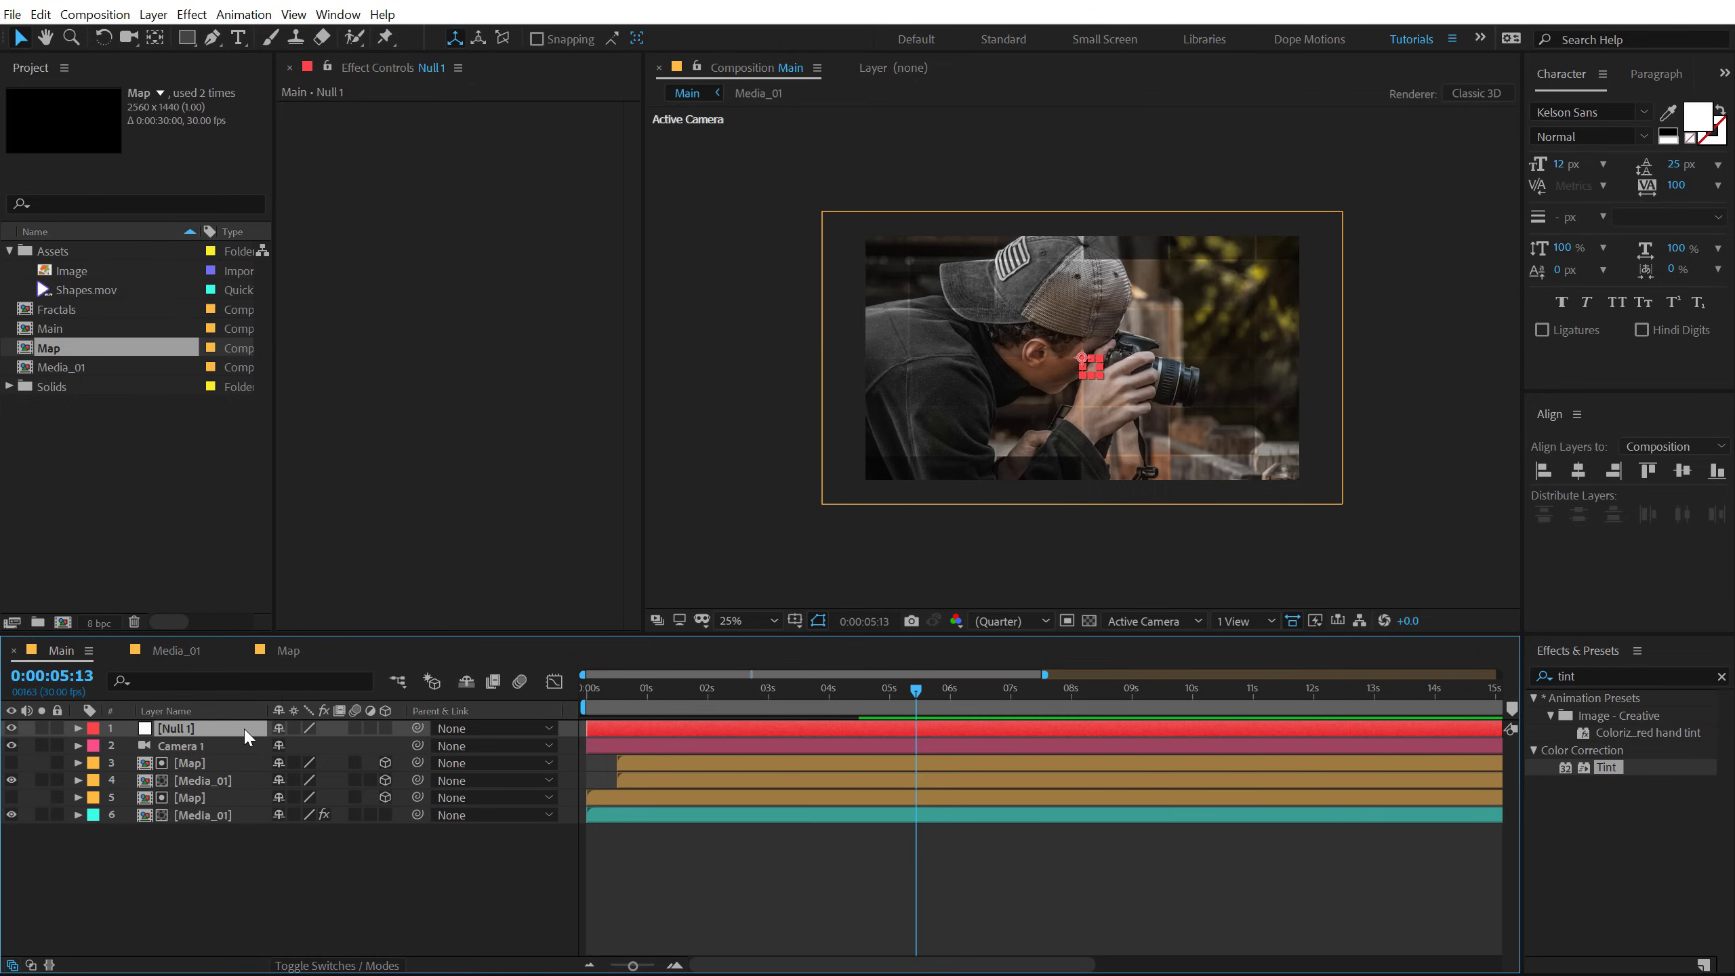
key("Return")
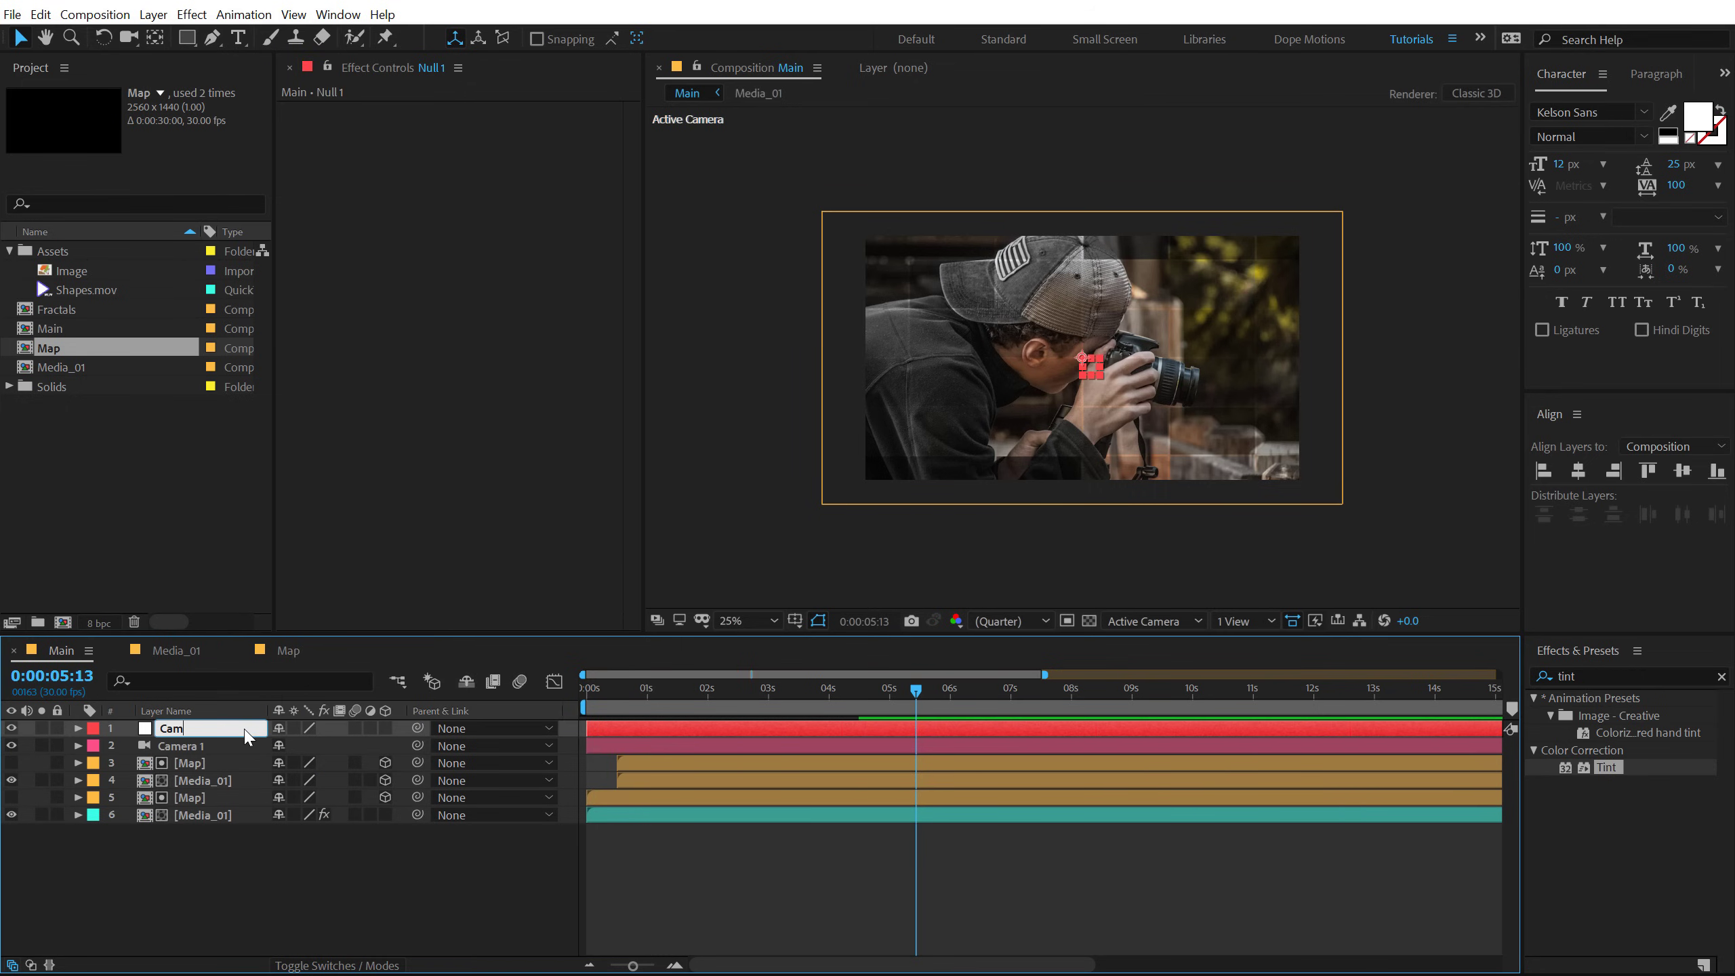
left_click(225, 837)
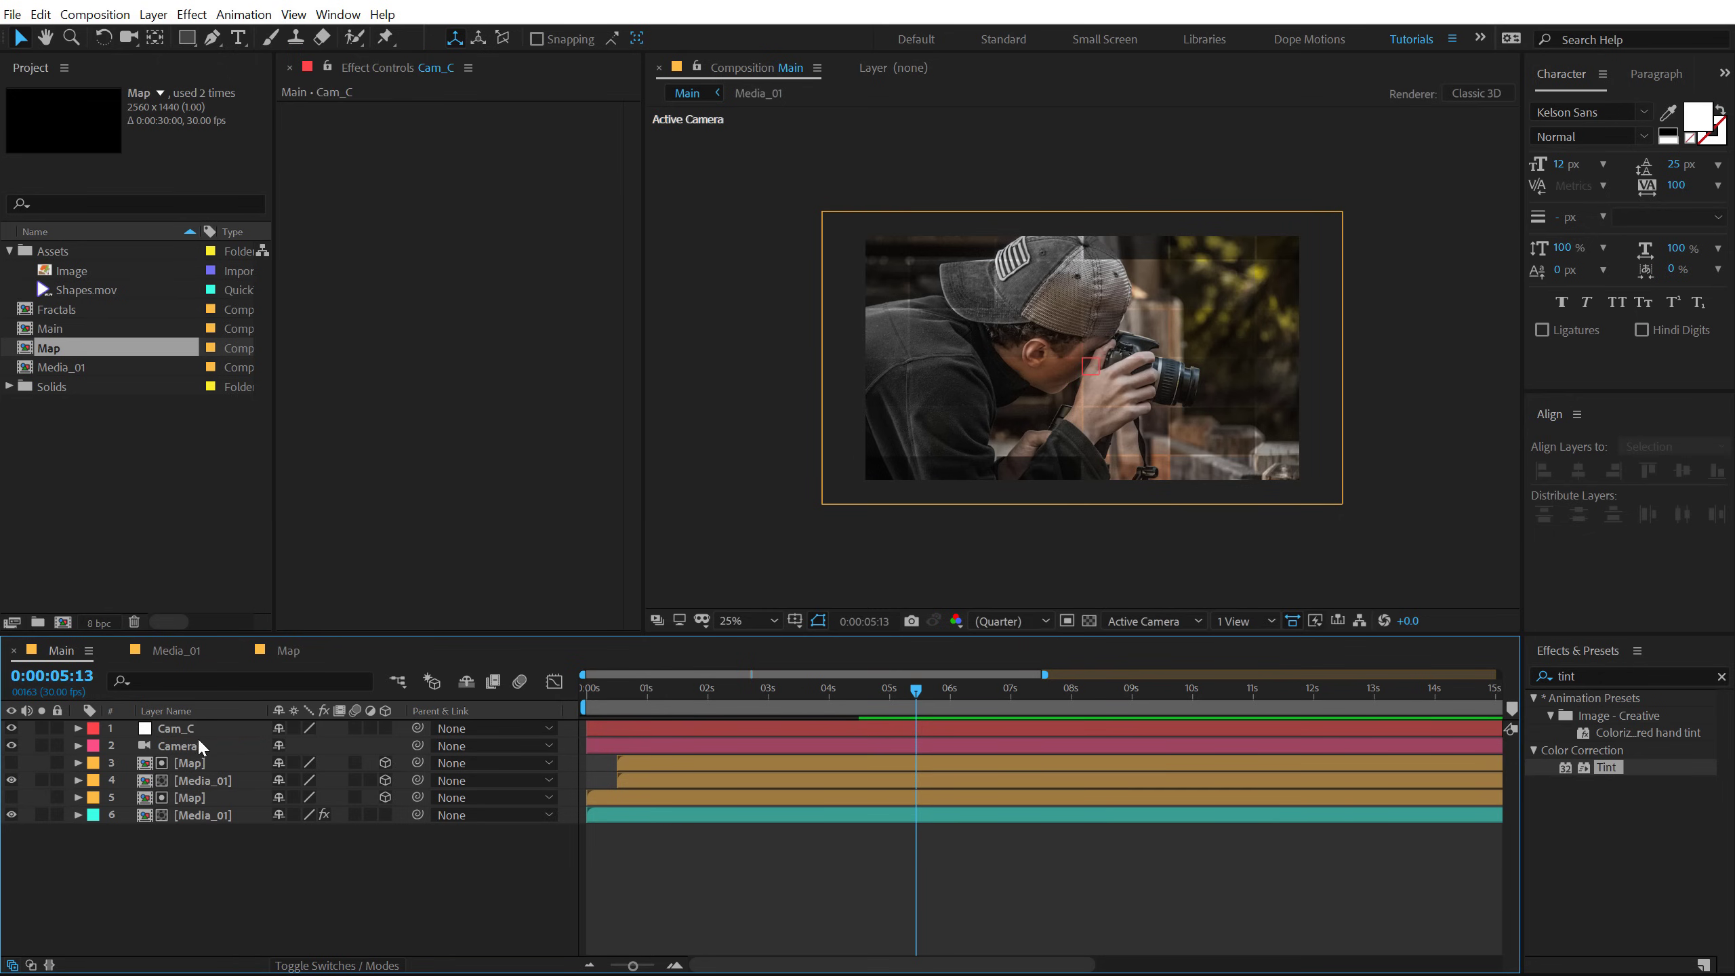
Step: Parent Camera 1 to the Cam_C null layer
left_click(184, 745)
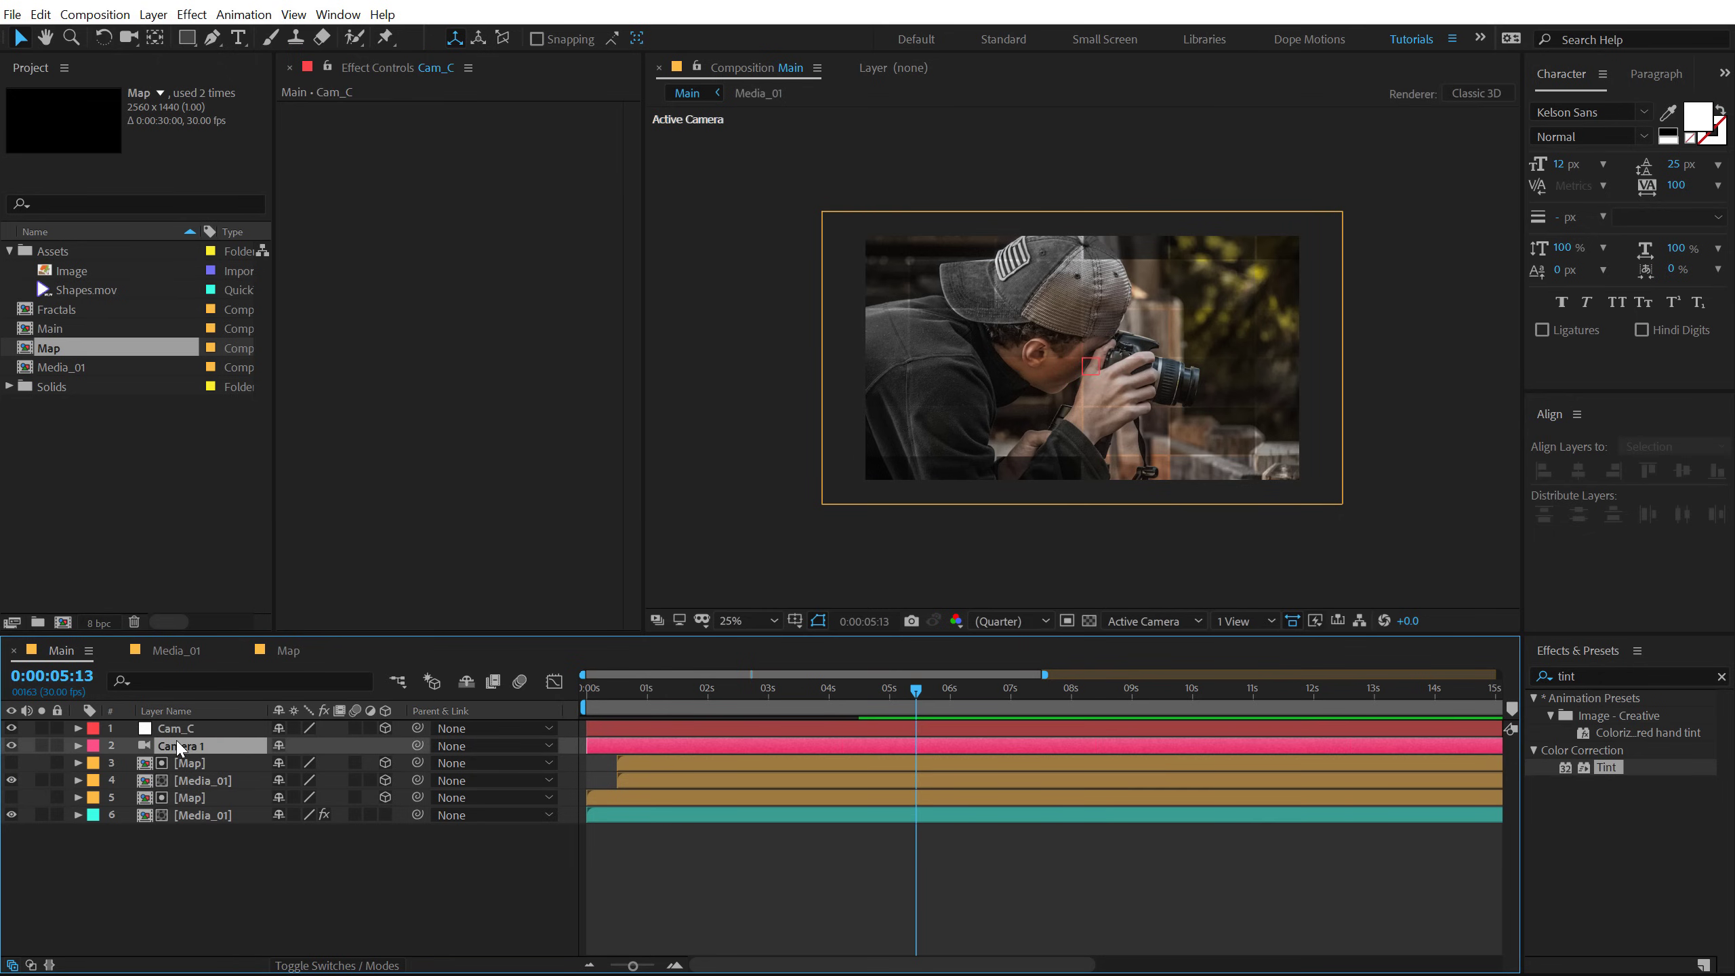
left_click_drag(417, 745, 152, 748)
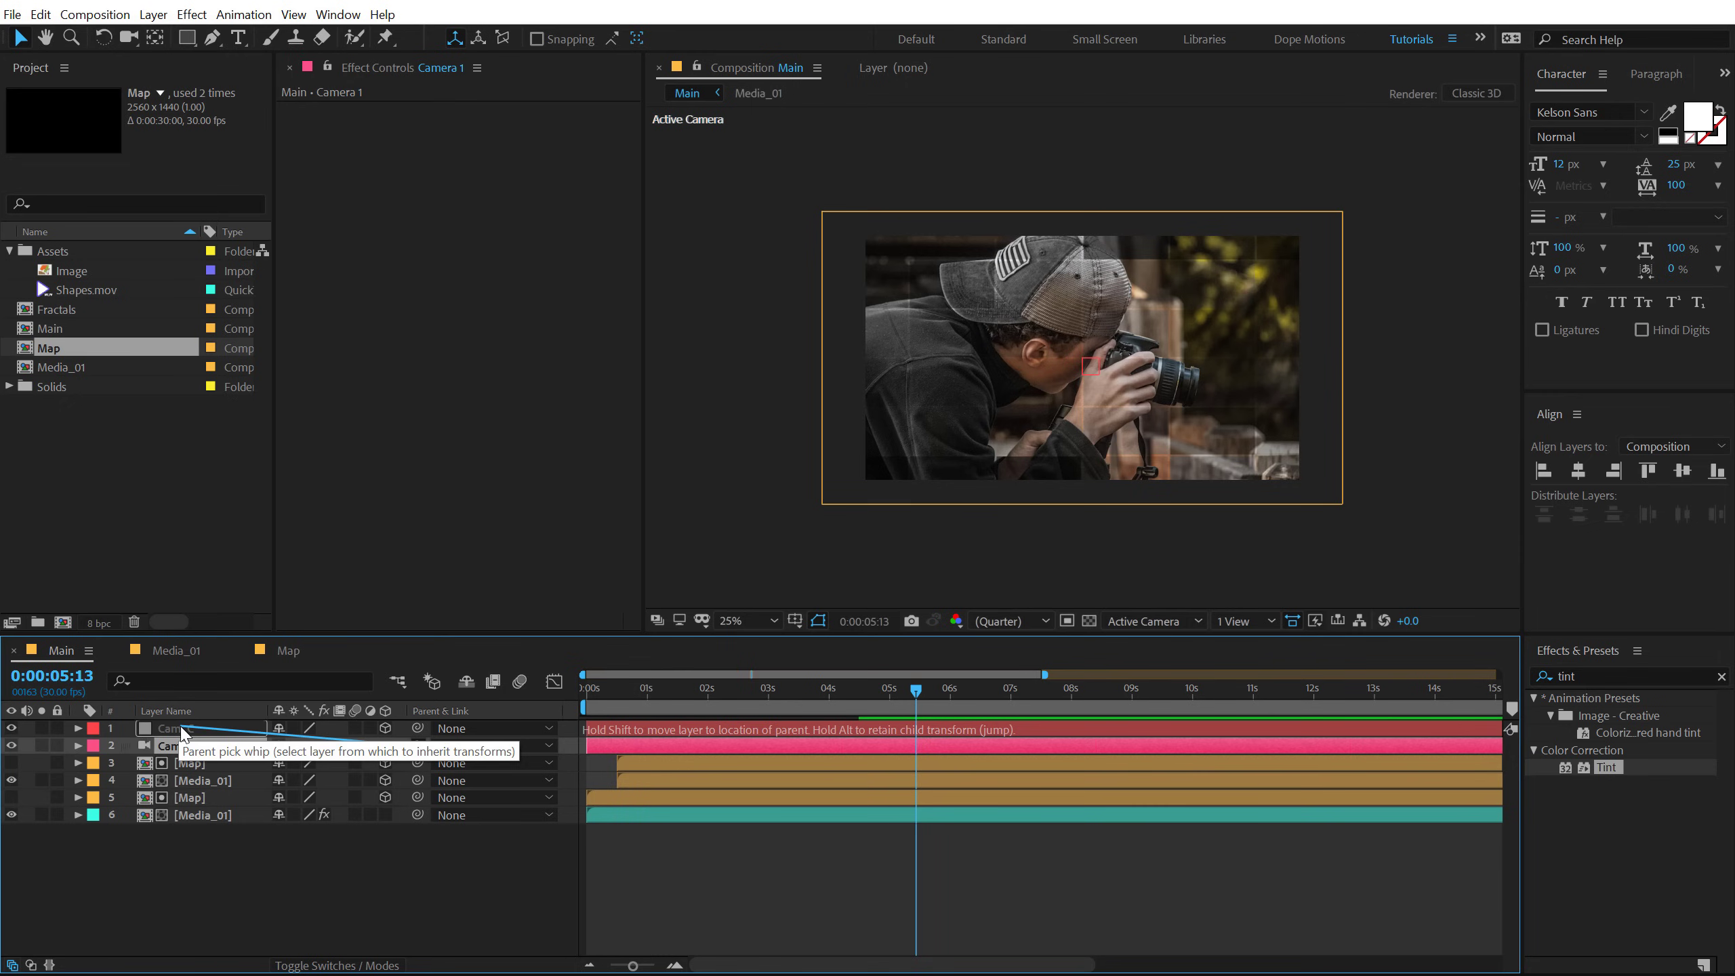
left_click_drag(183, 732, 181, 733)
left_click(178, 735)
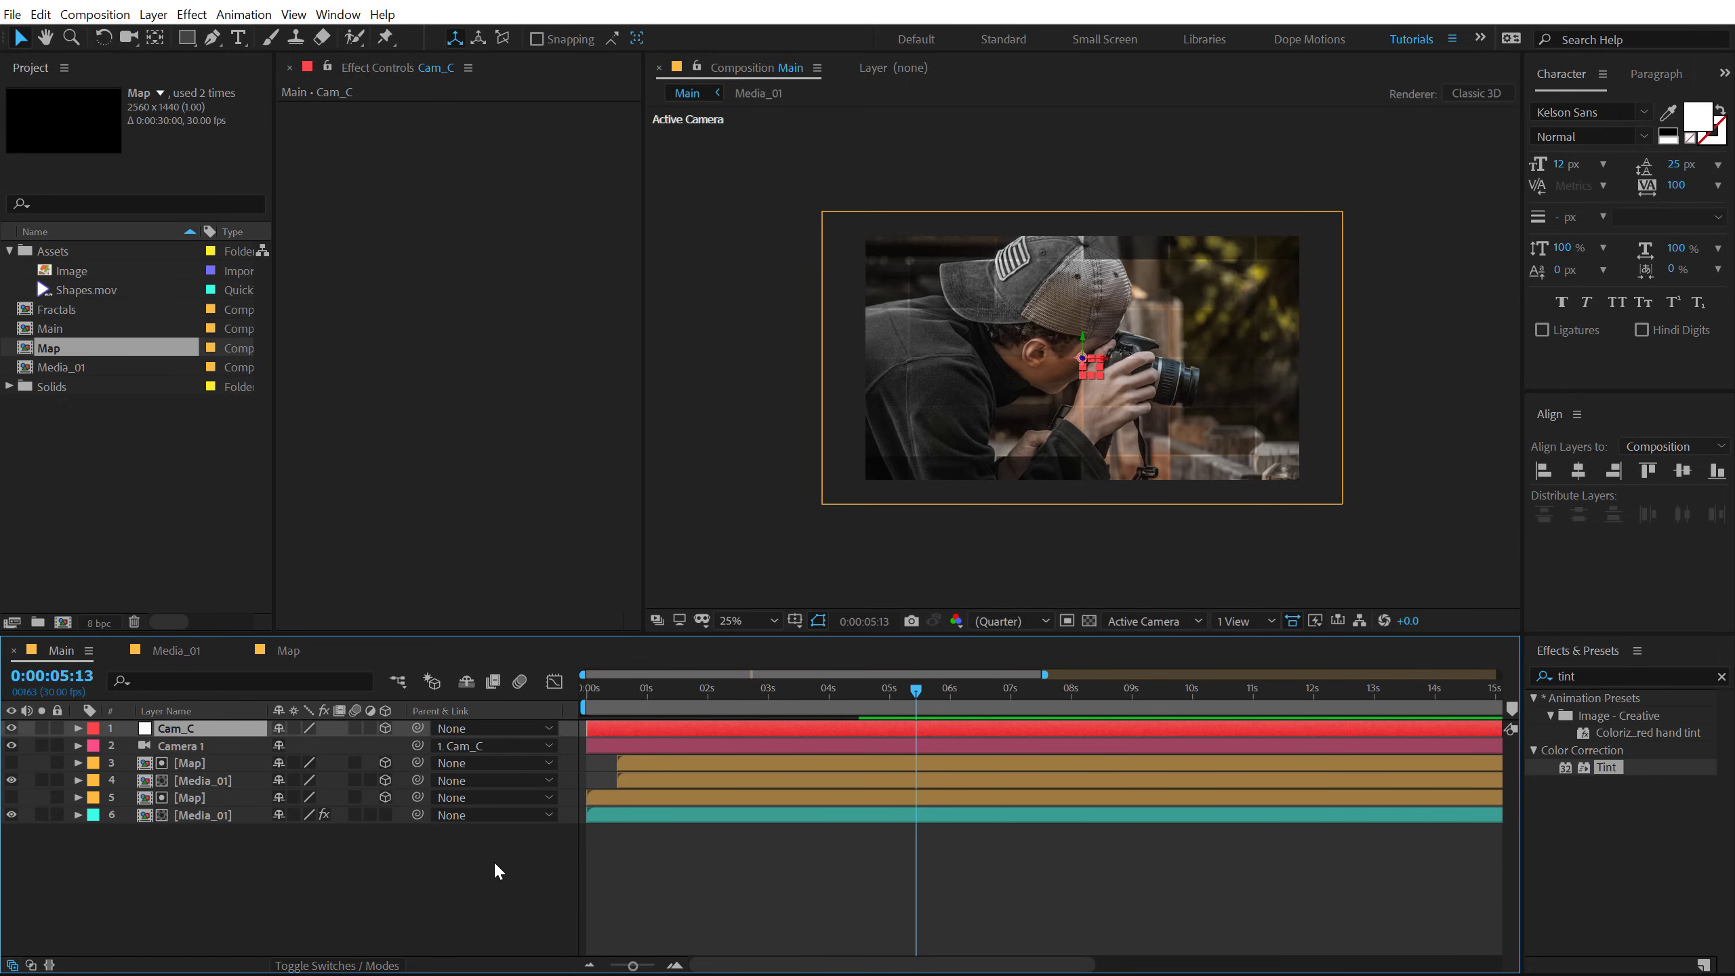
right_click(570, 709)
mouse_move(638, 772)
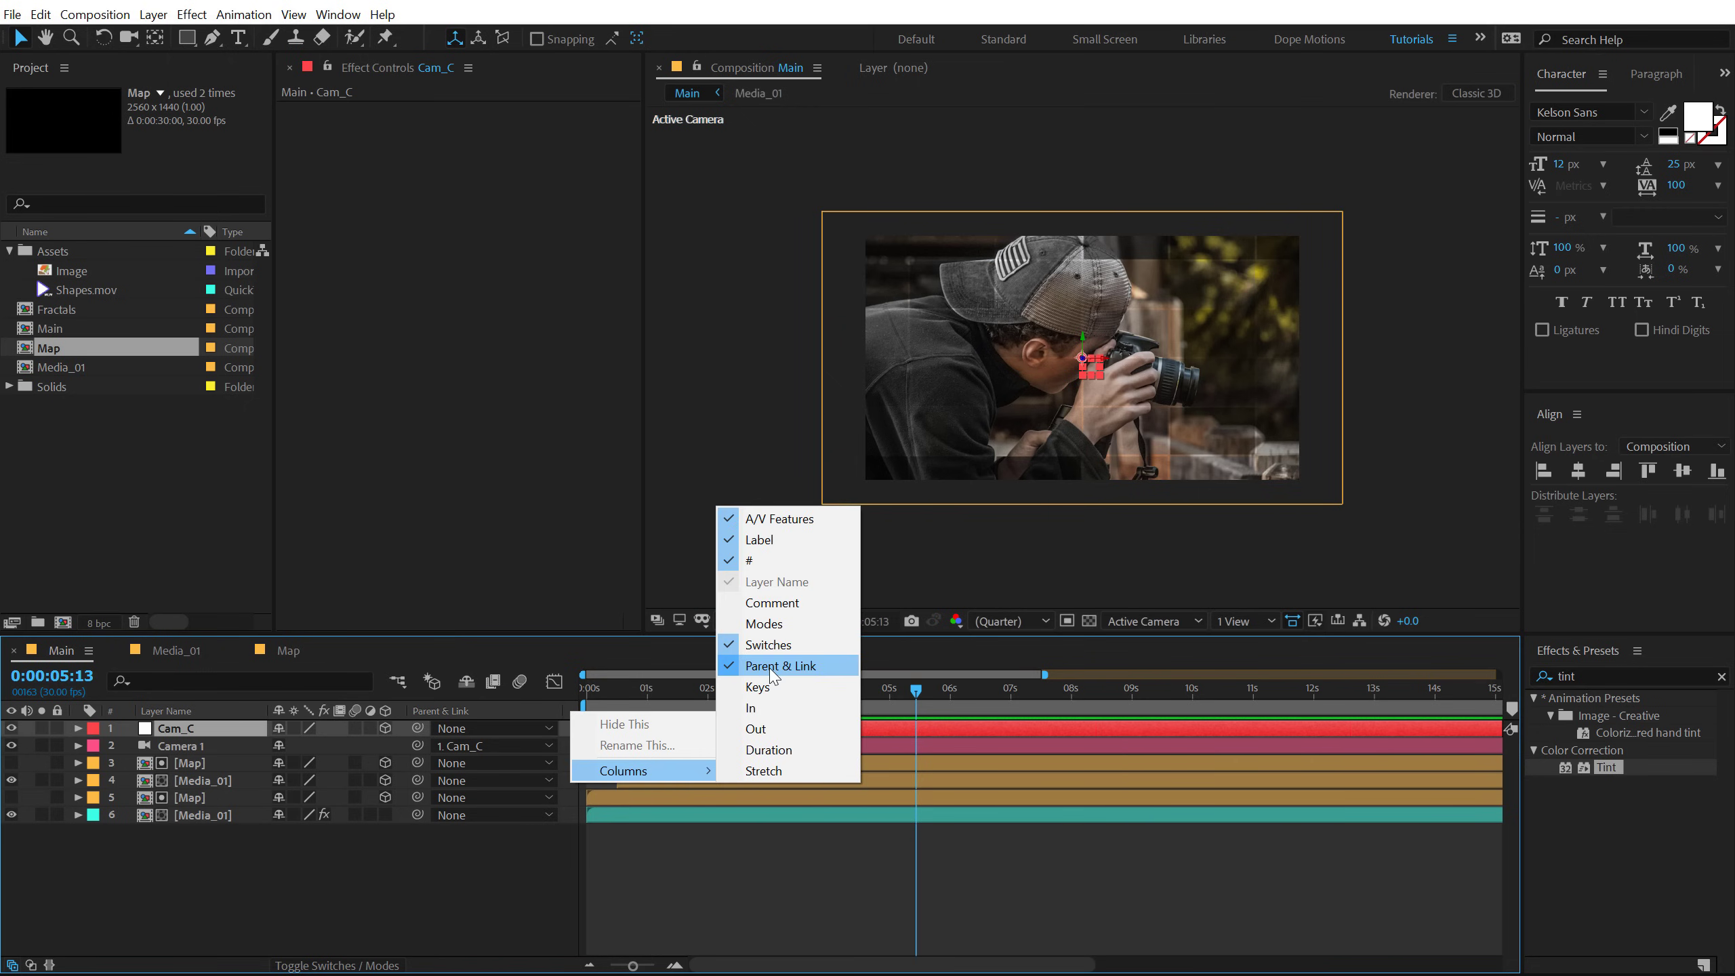
left_click(233, 902)
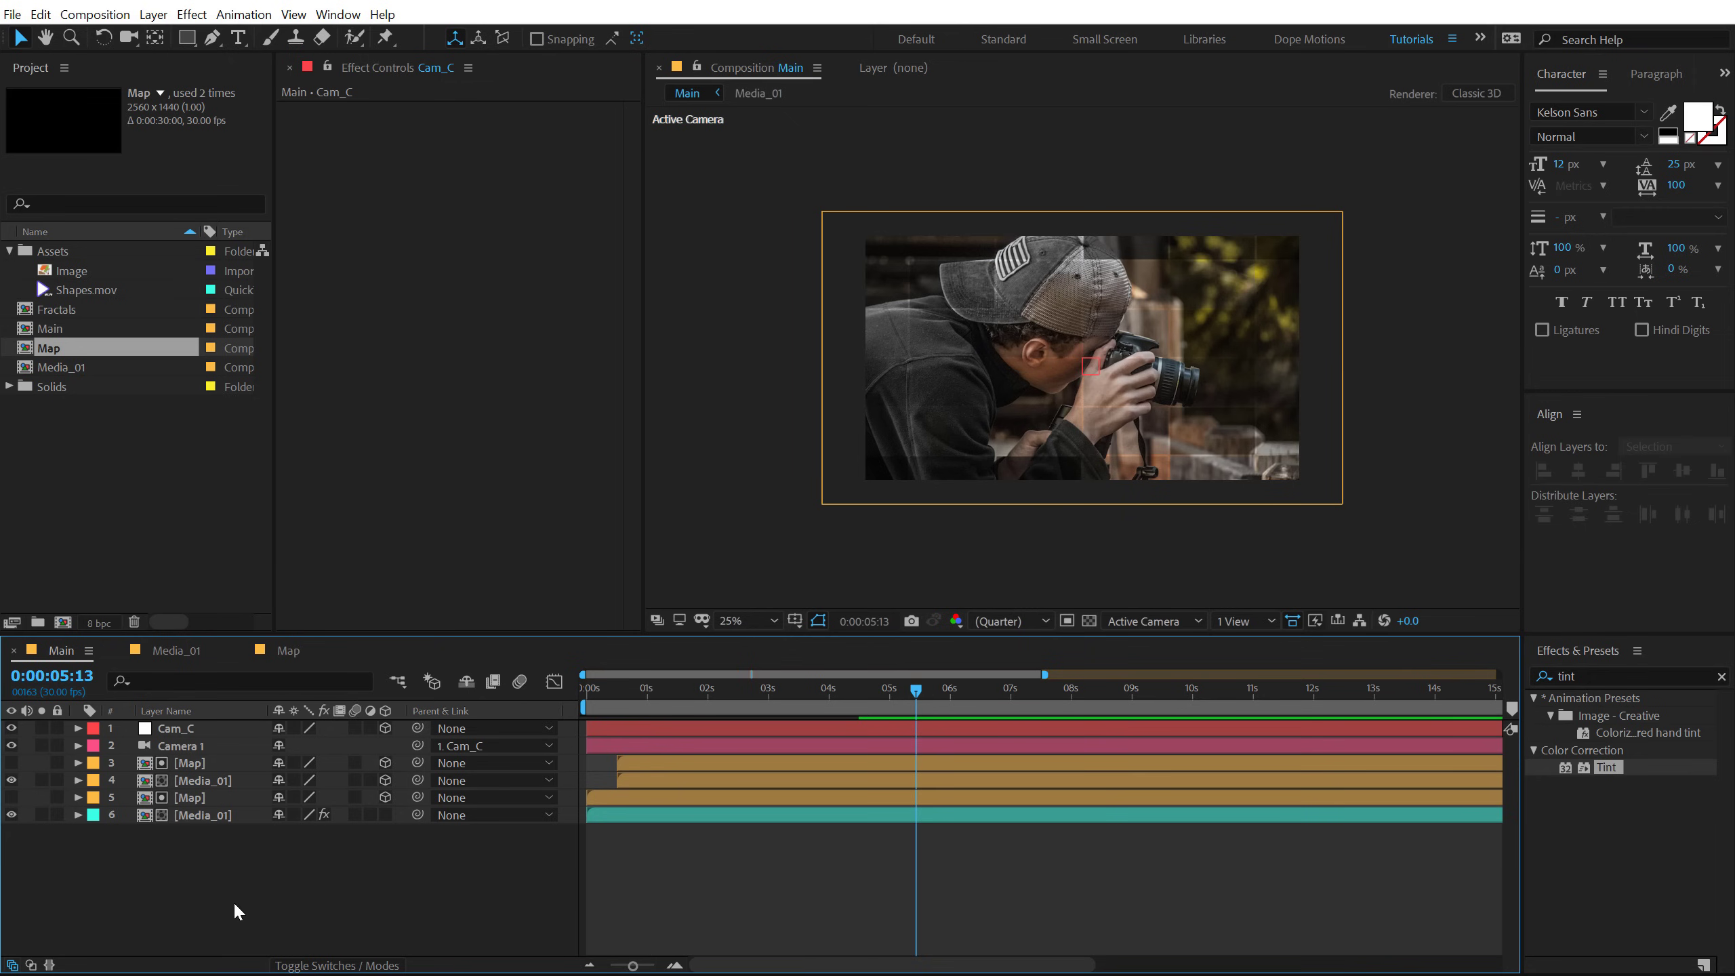
Step: Reveal Cam_C's Position and set a hold keyframe at 3 seconds, X 1280
left_click(173, 728)
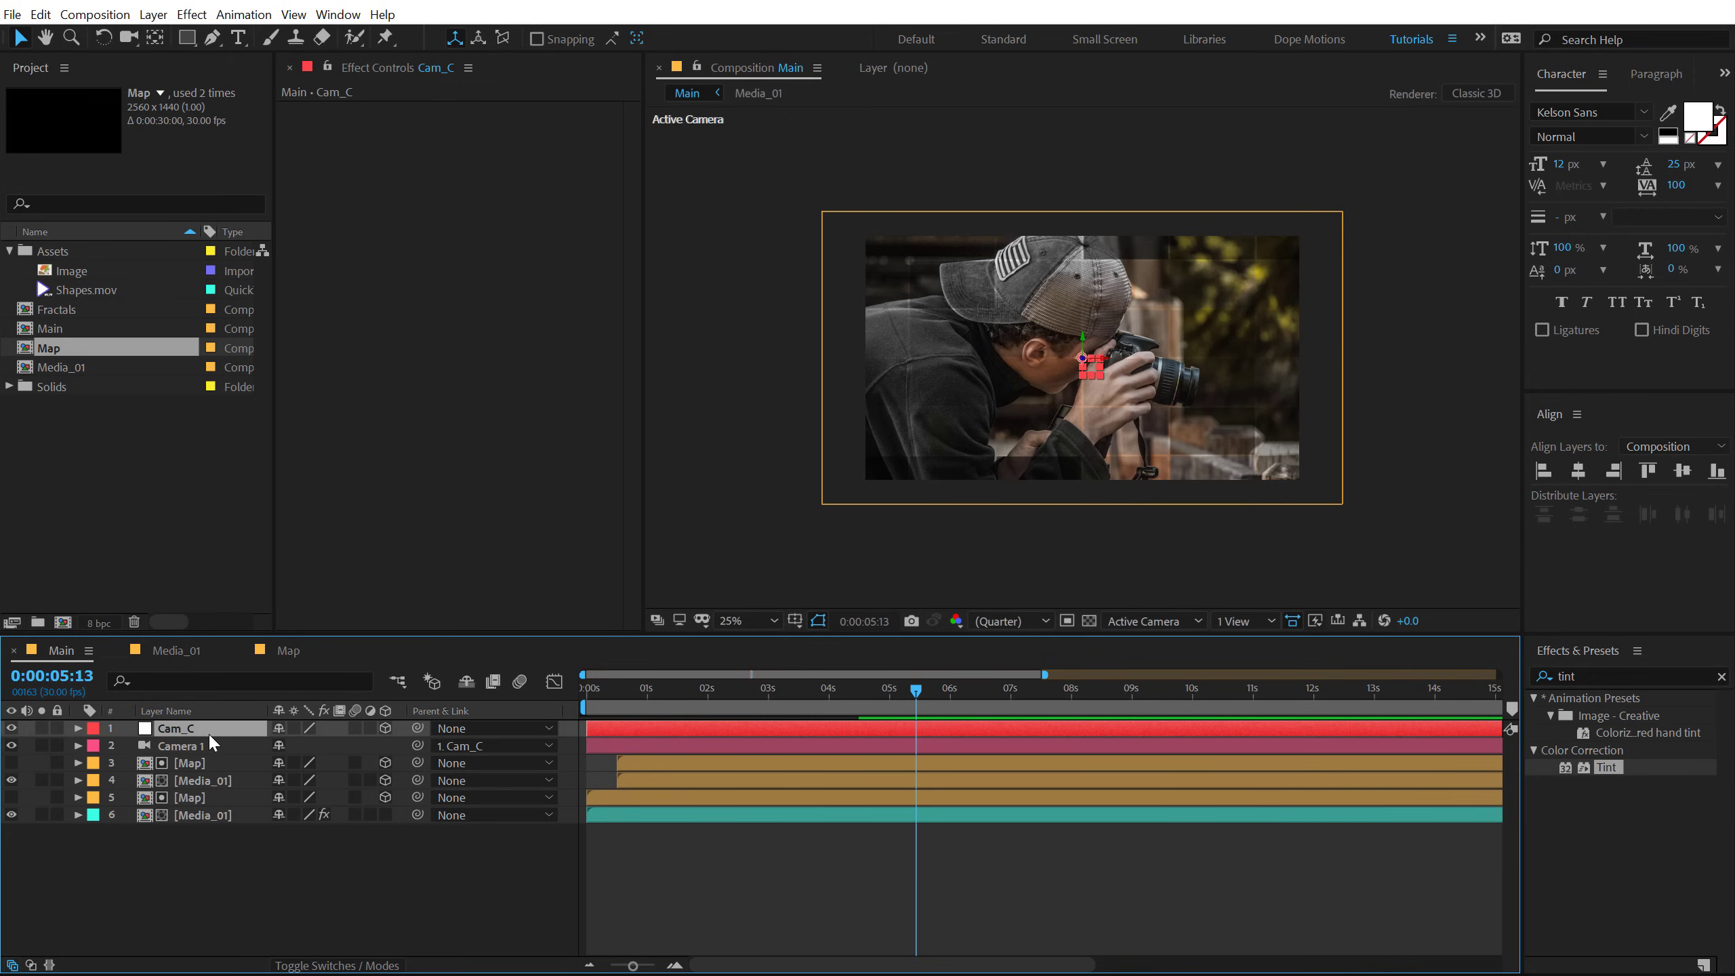
key("p")
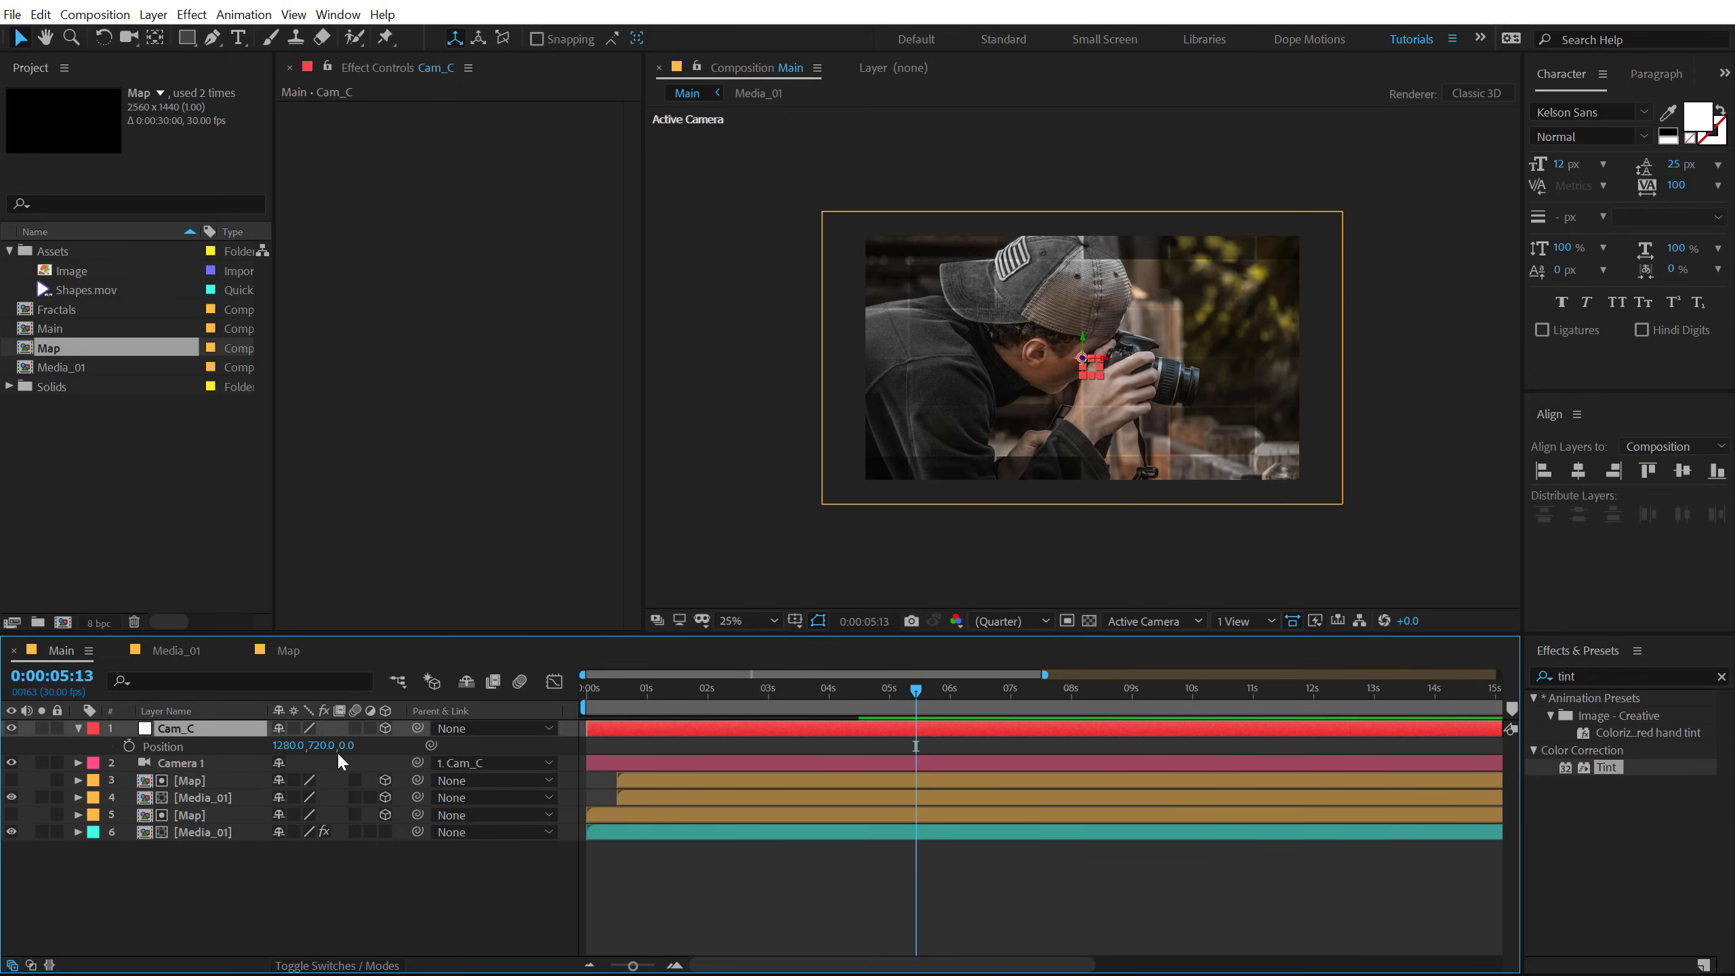
left_click_drag(283, 746, 240, 745)
key("ctrl+z")
left_click_drag(840, 684, 767, 698)
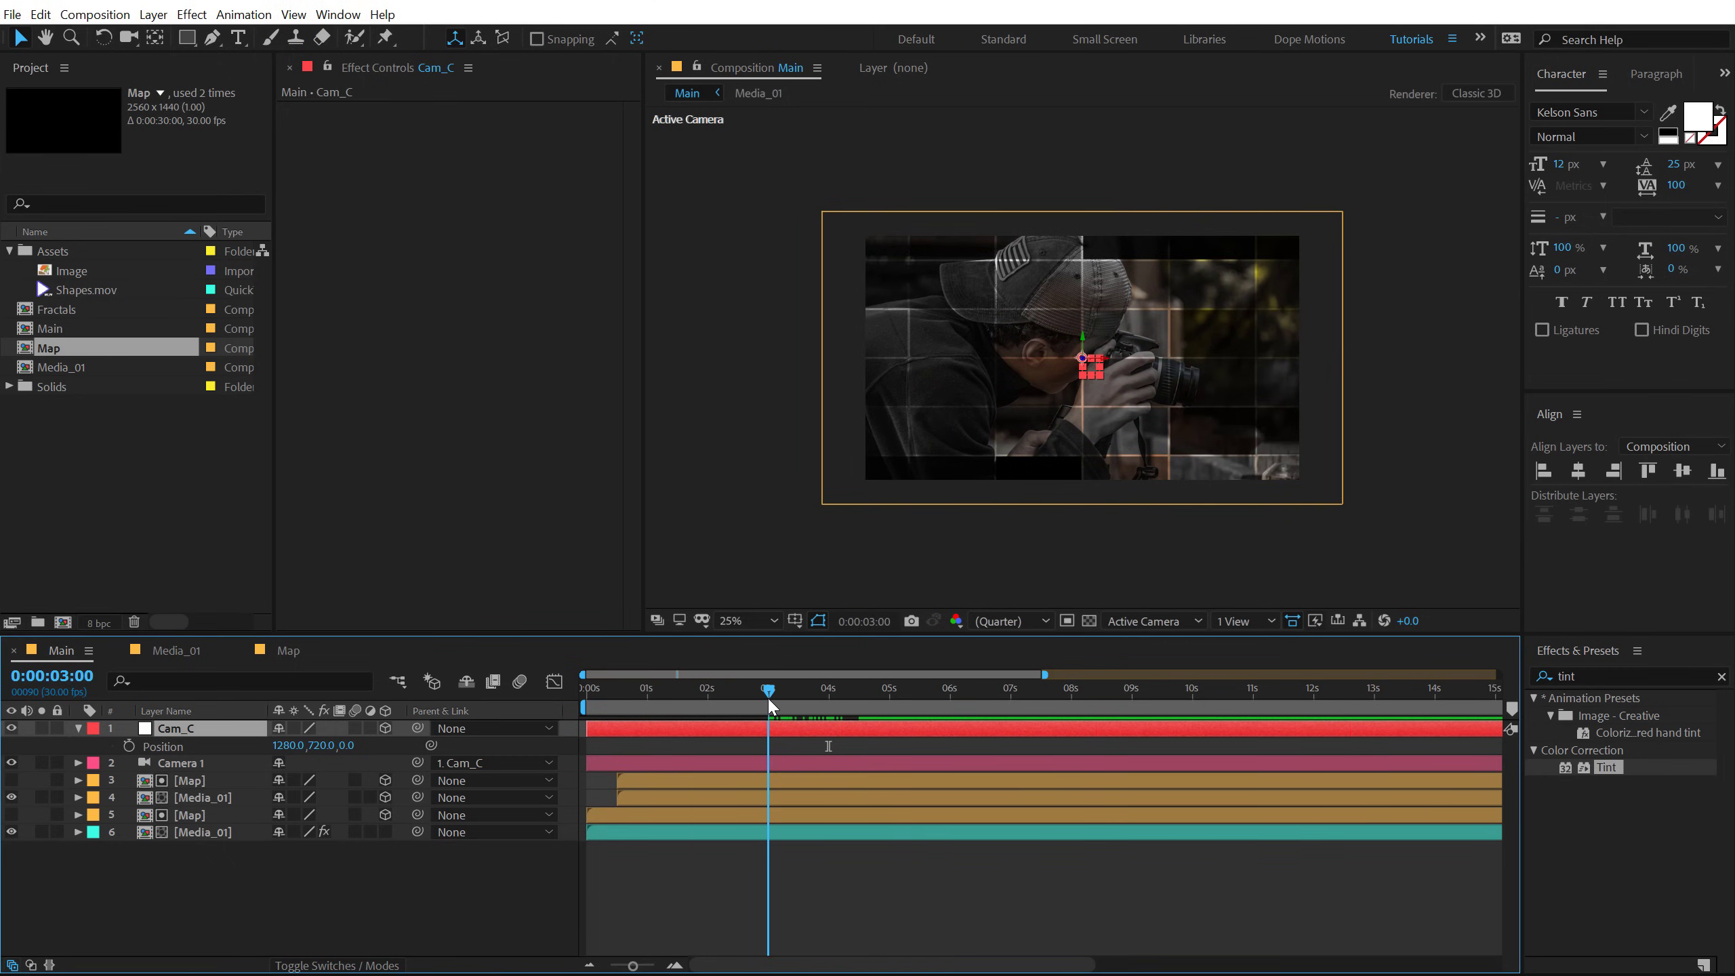
left_click(127, 744)
Step: Add a slide-in Position keyframe at X -1567 at 0s and preview it
left_click_drag(751, 697, 499, 694)
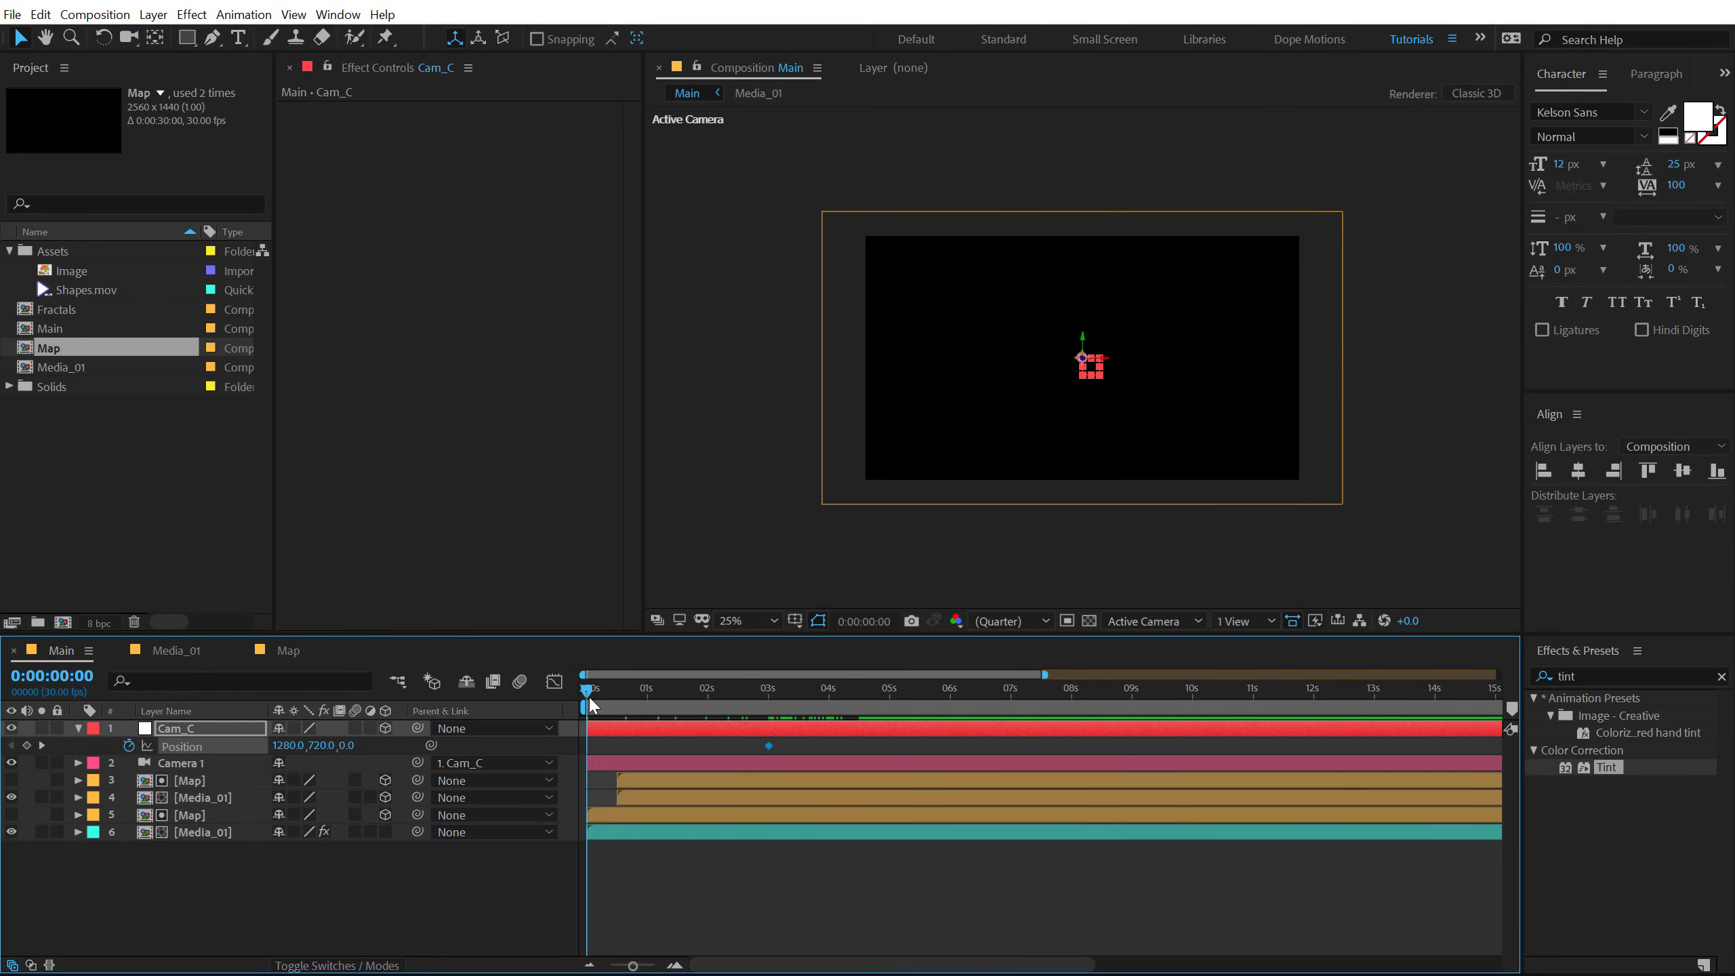
left_click_drag(589, 704, 683, 688)
left_click_drag(282, 752, 19, 743)
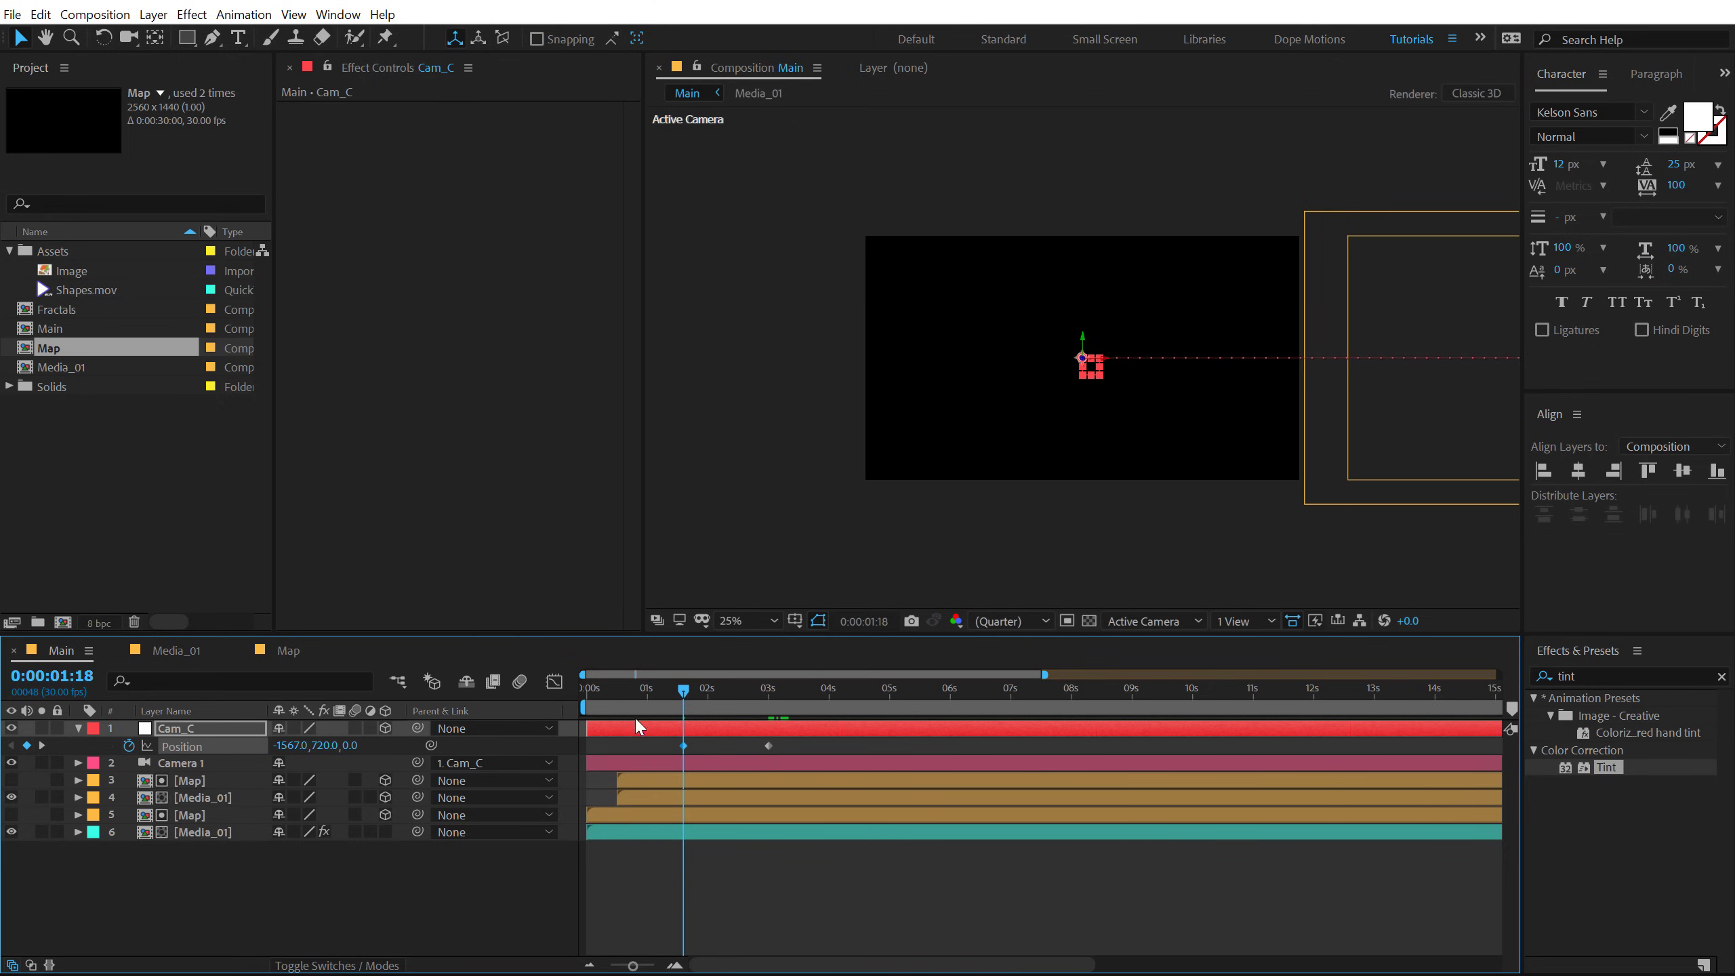
left_click_drag(684, 745, 593, 751)
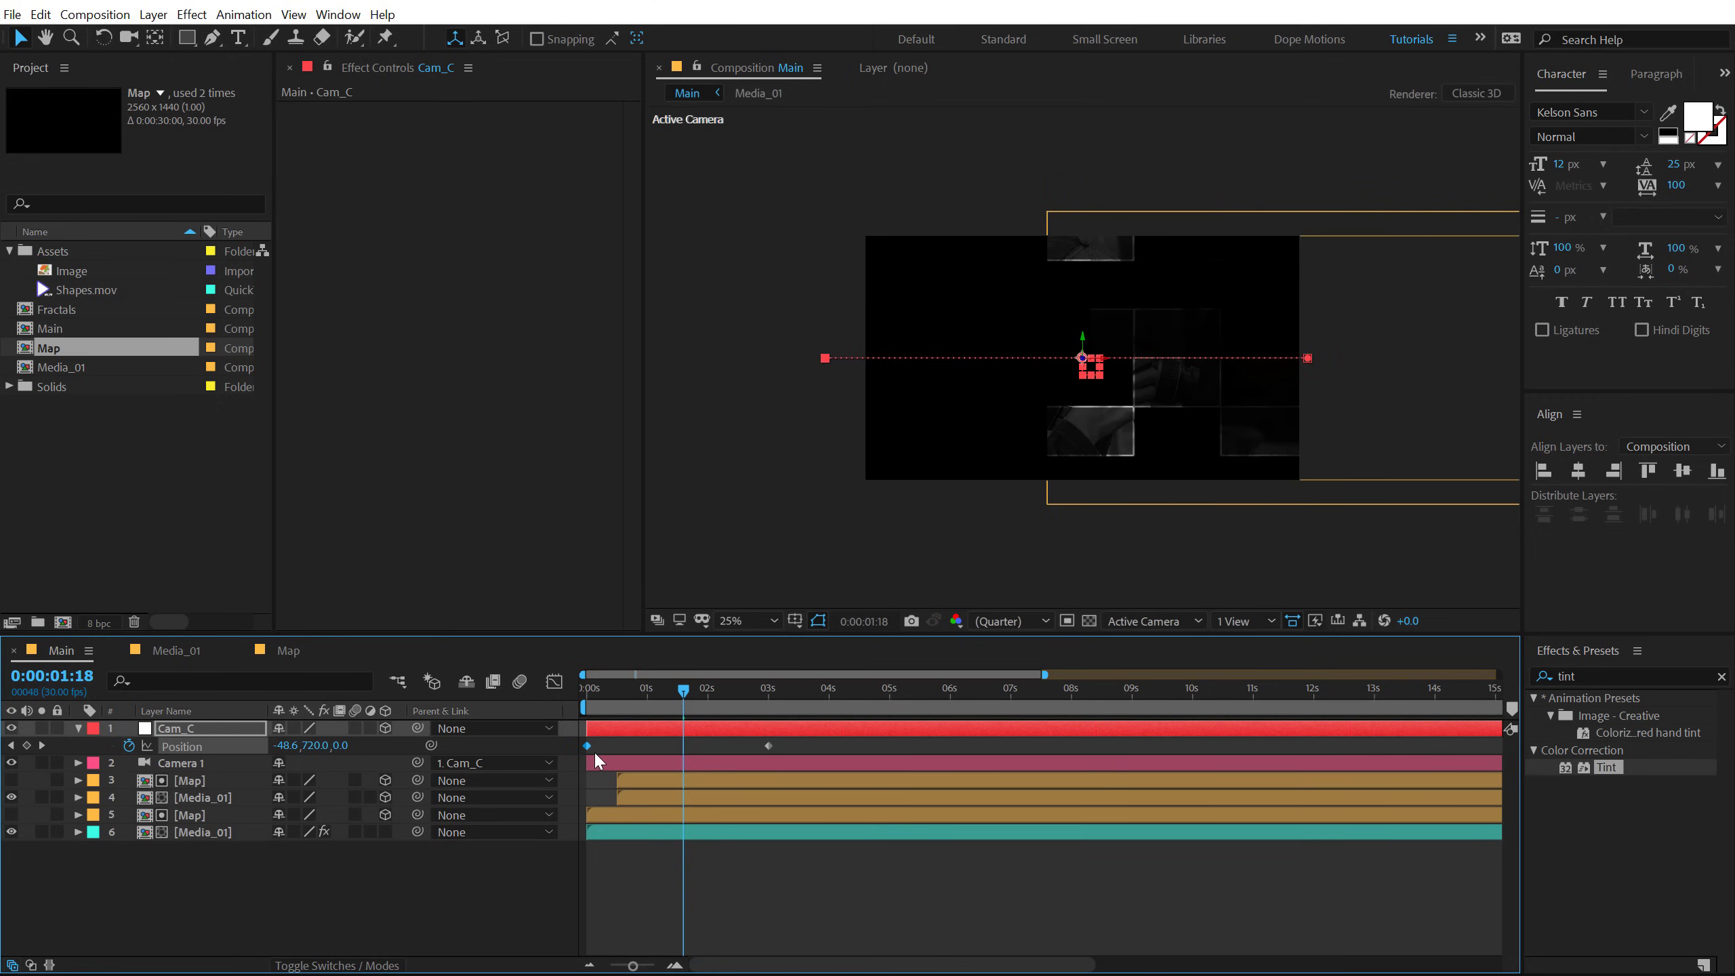
key("space")
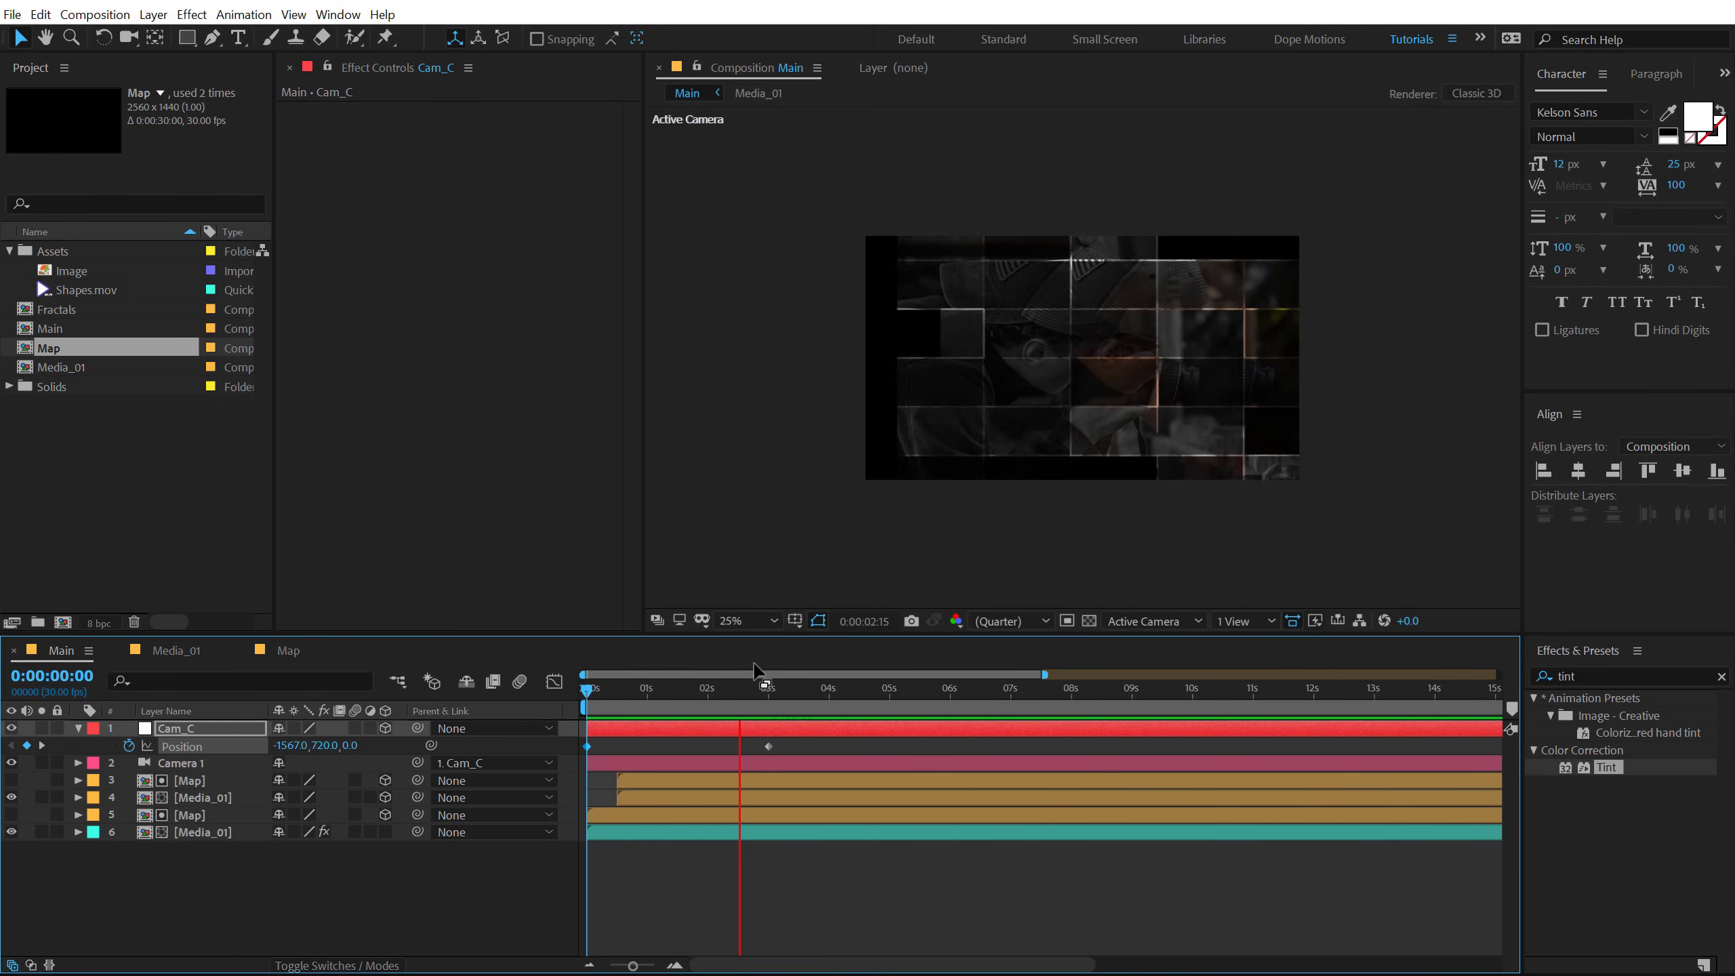
left_click_drag(792, 690, 828, 700)
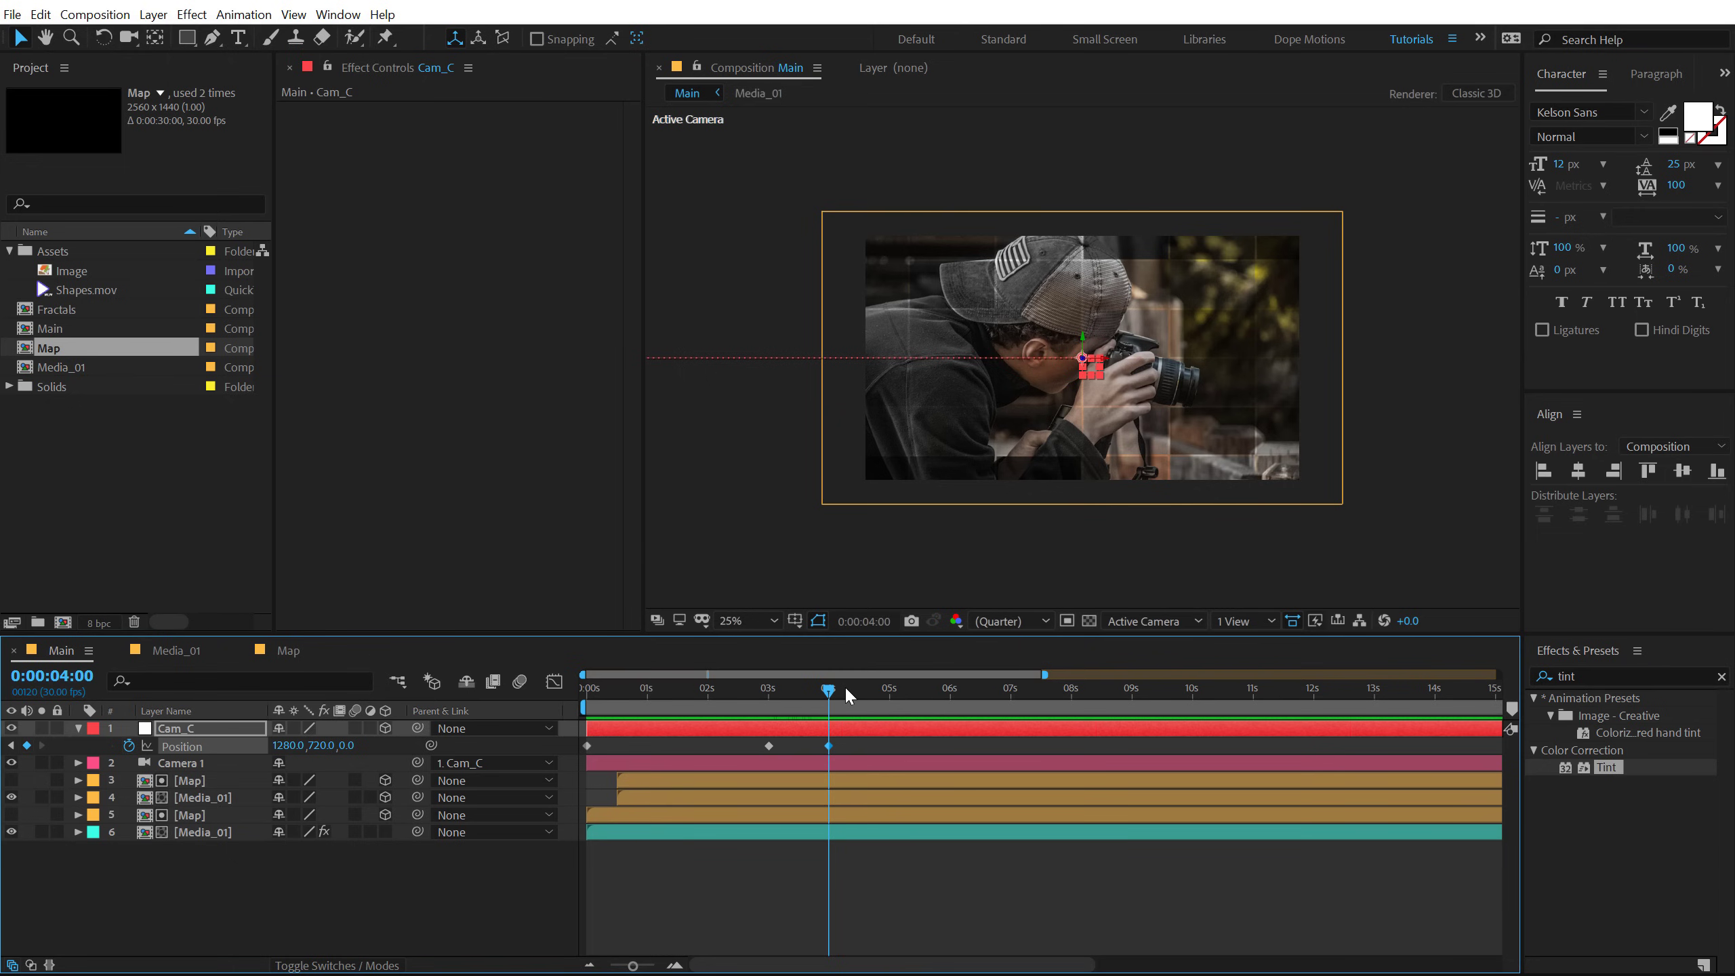
Step: Add an exit Position keyframe at 5:15 pushing Cam_C to X 4102
left_click_drag(846, 688, 920, 690)
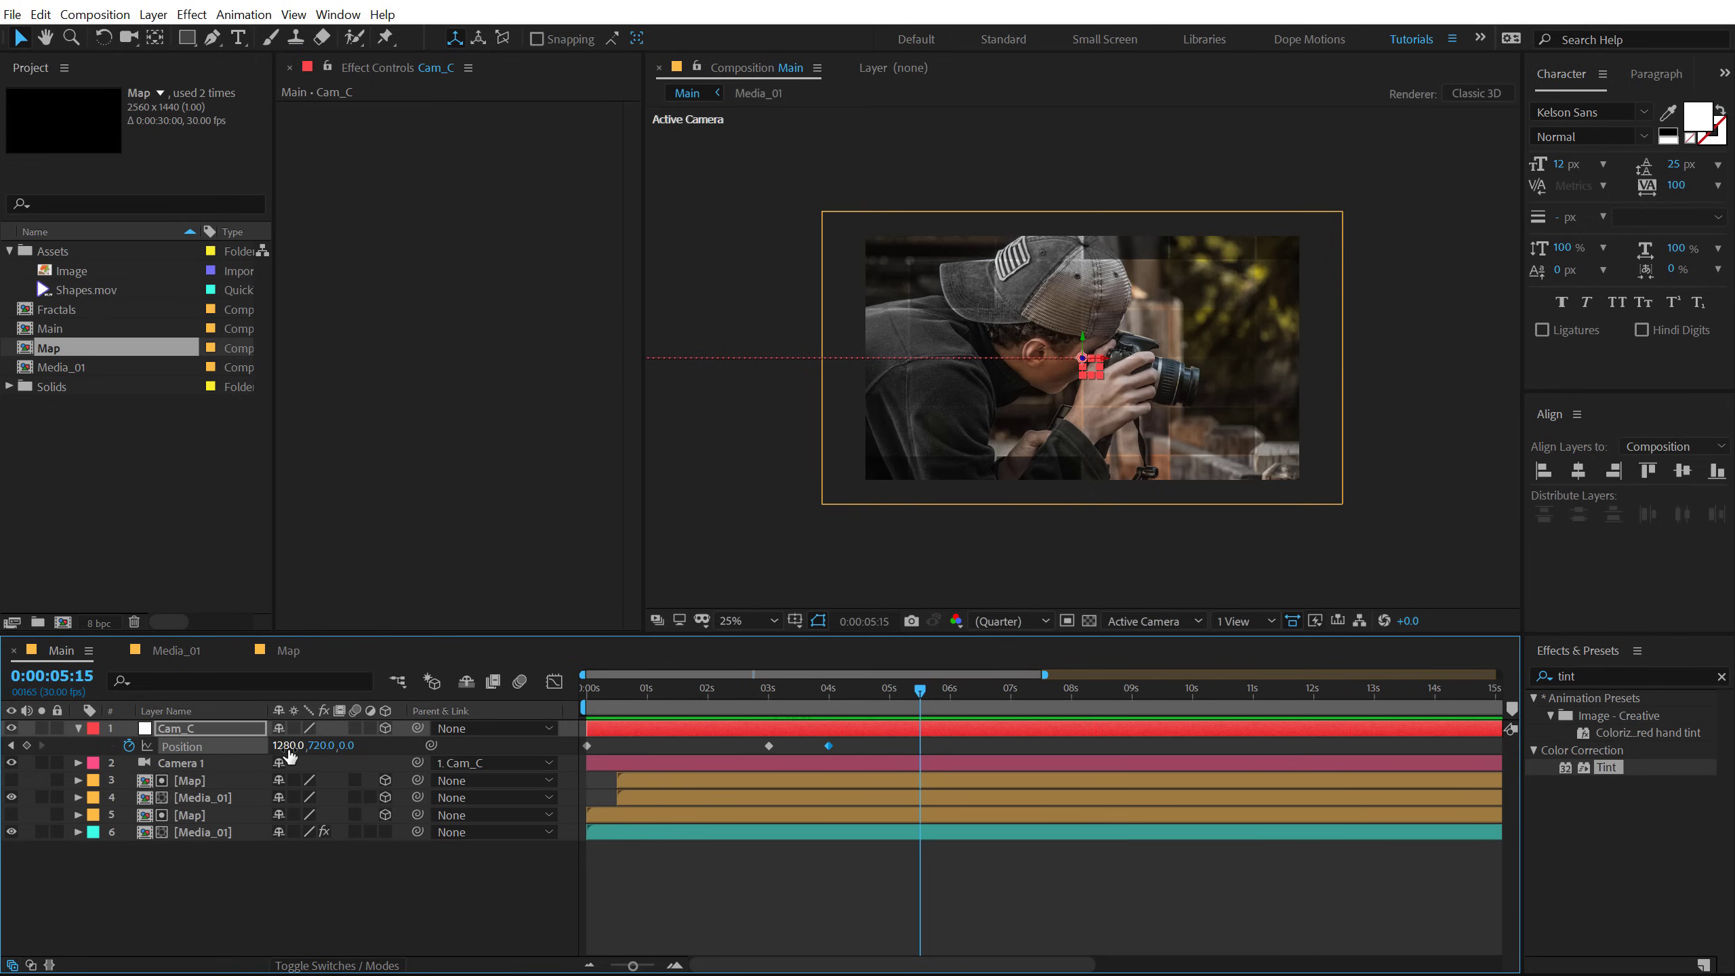
left_click_drag(290, 753, 1728, 741)
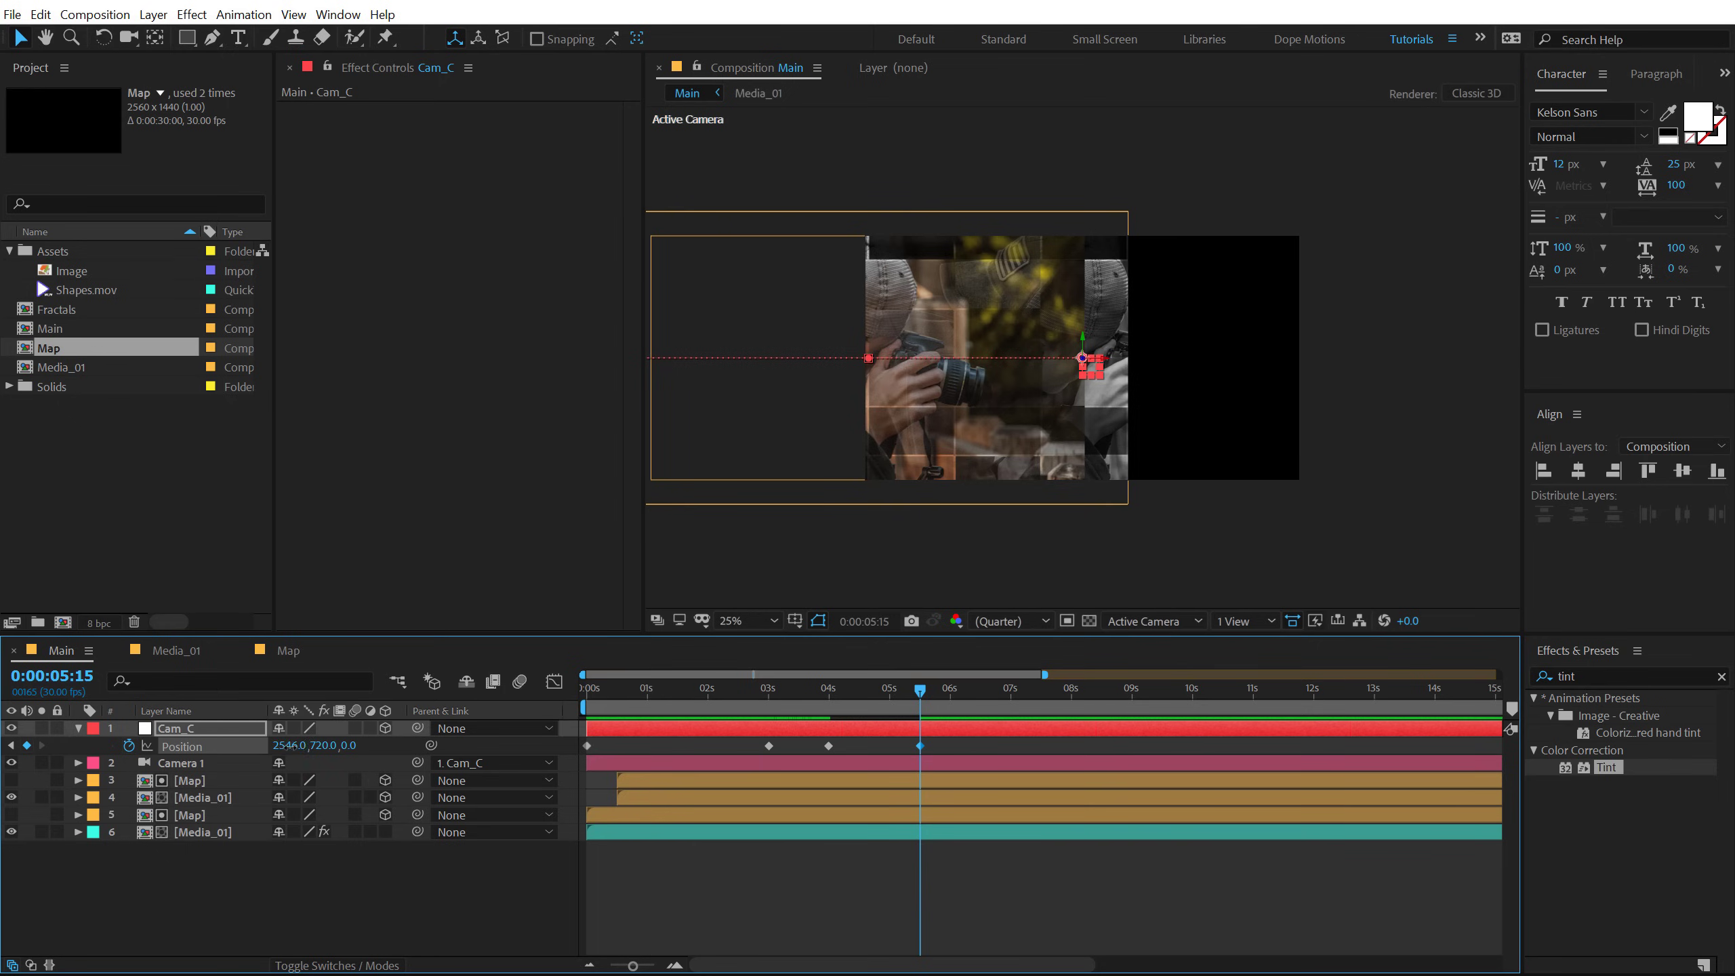
left_click_drag(288, 746, 773, 738)
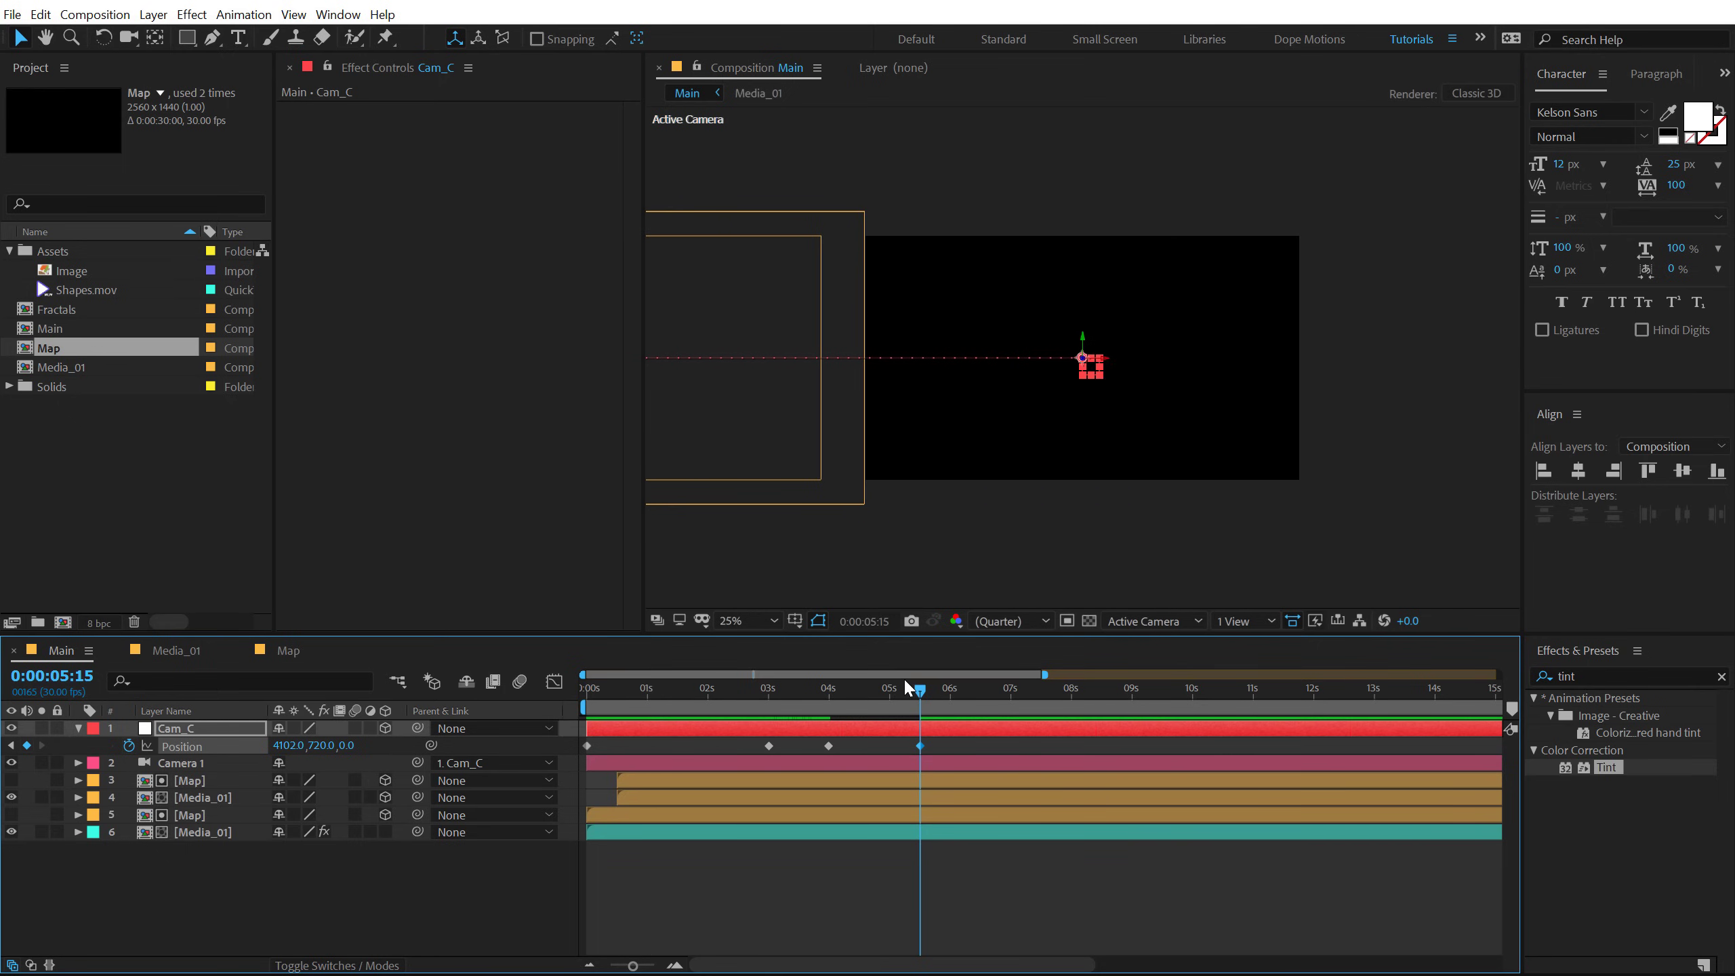
left_click_drag(716, 696, 574, 698)
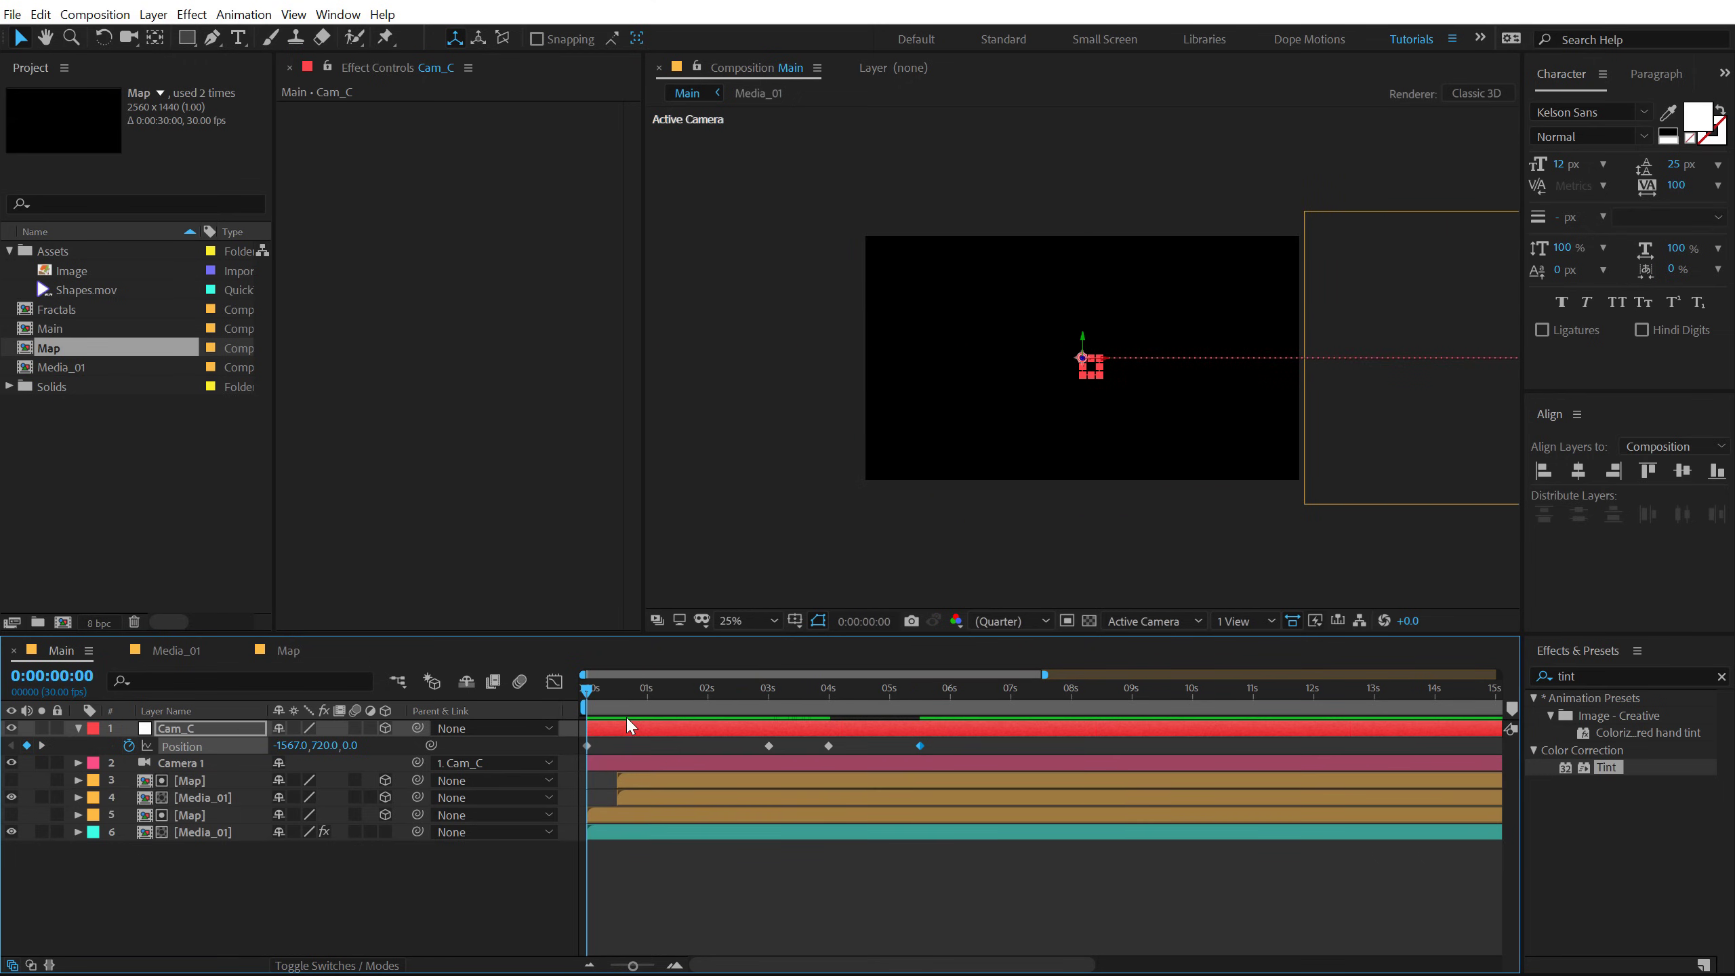
Step: Keyframe Cam_C's Scale at 100% at 0s and 95% at 0:00:05:15
left_click(626, 728)
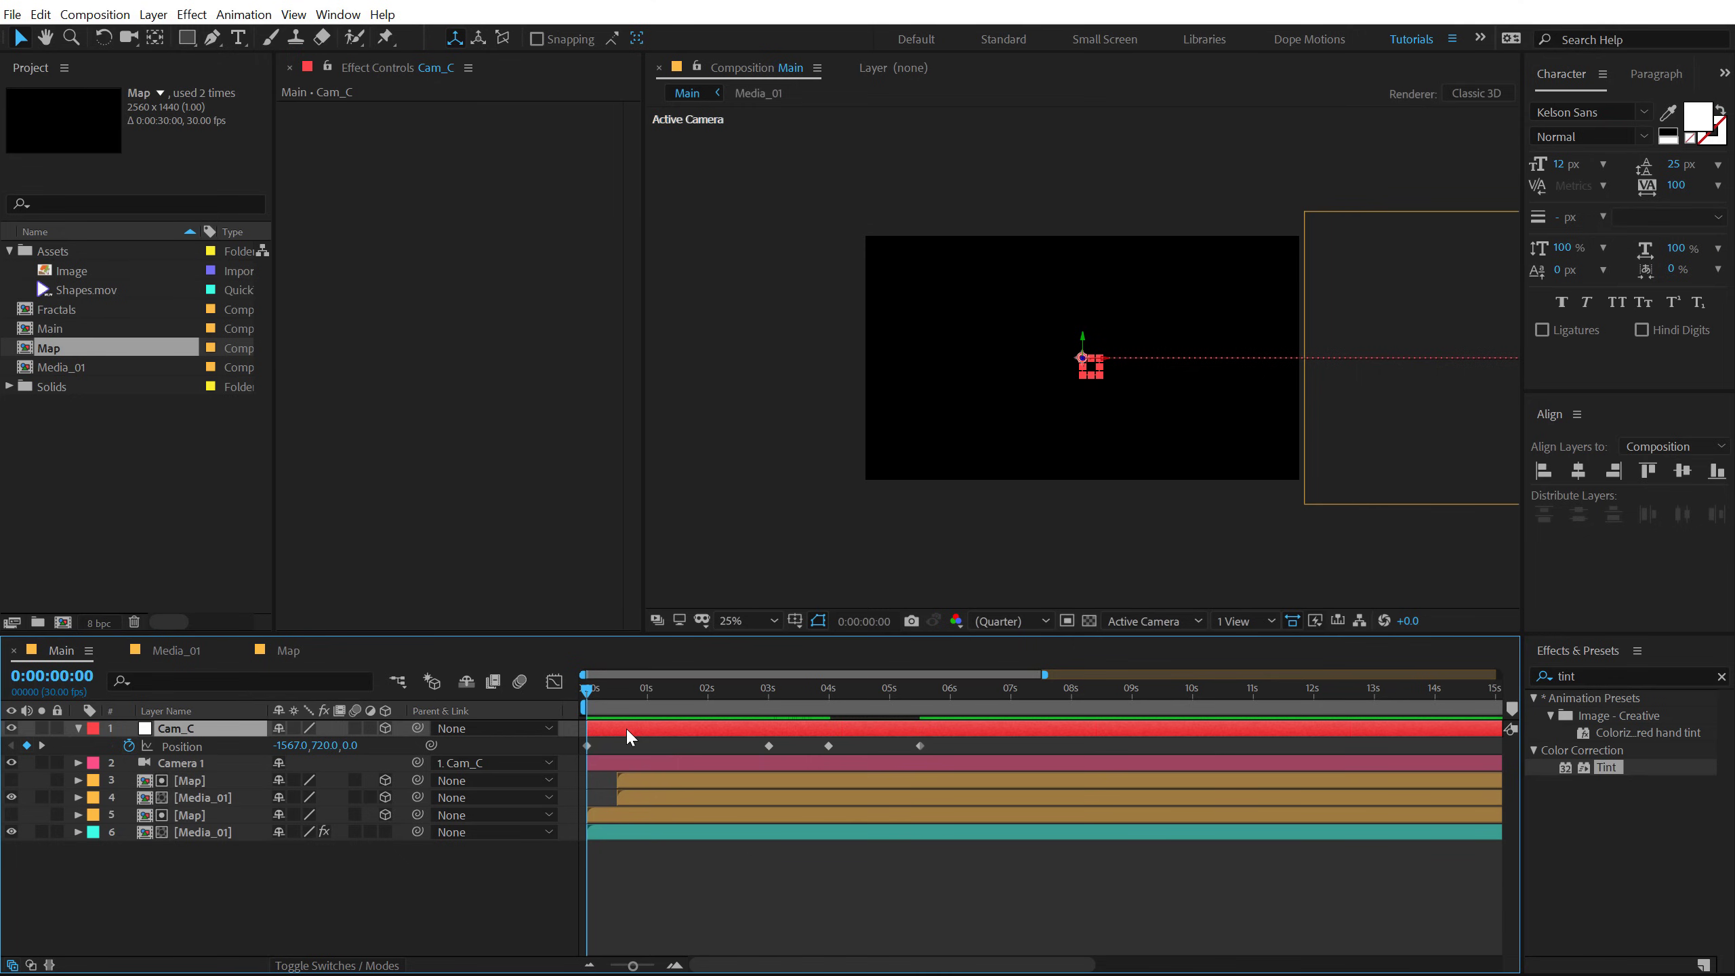
key("s")
left_click(127, 745)
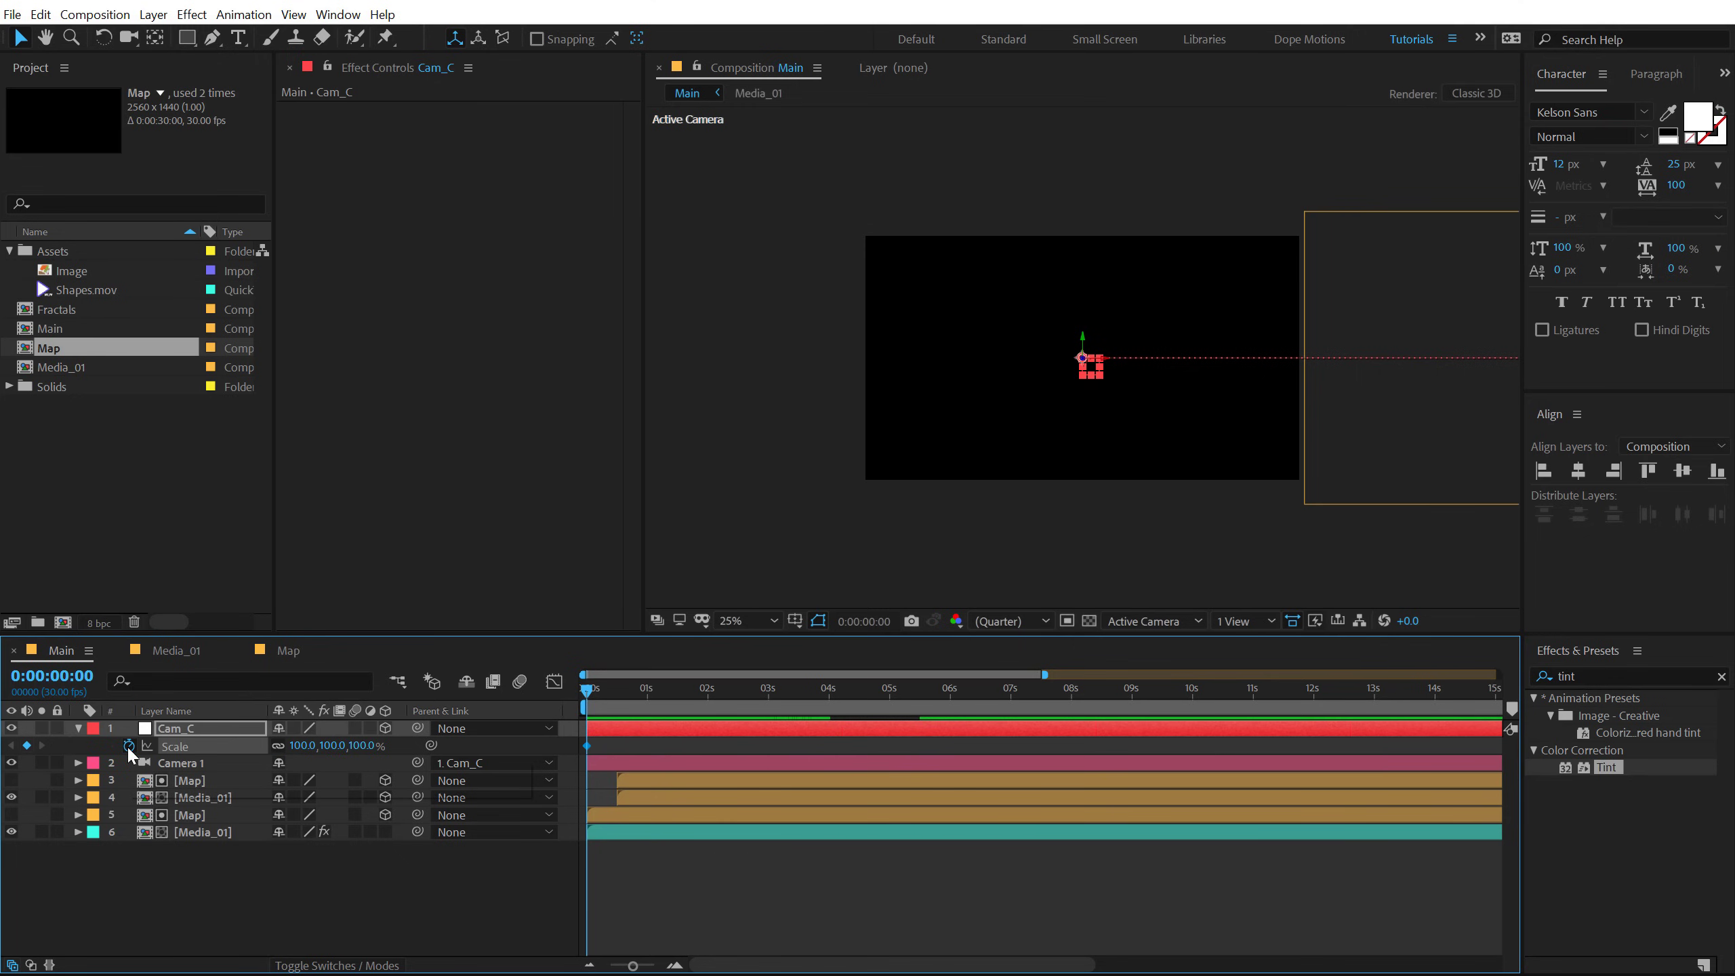
key("shift+p")
left_click(918, 689)
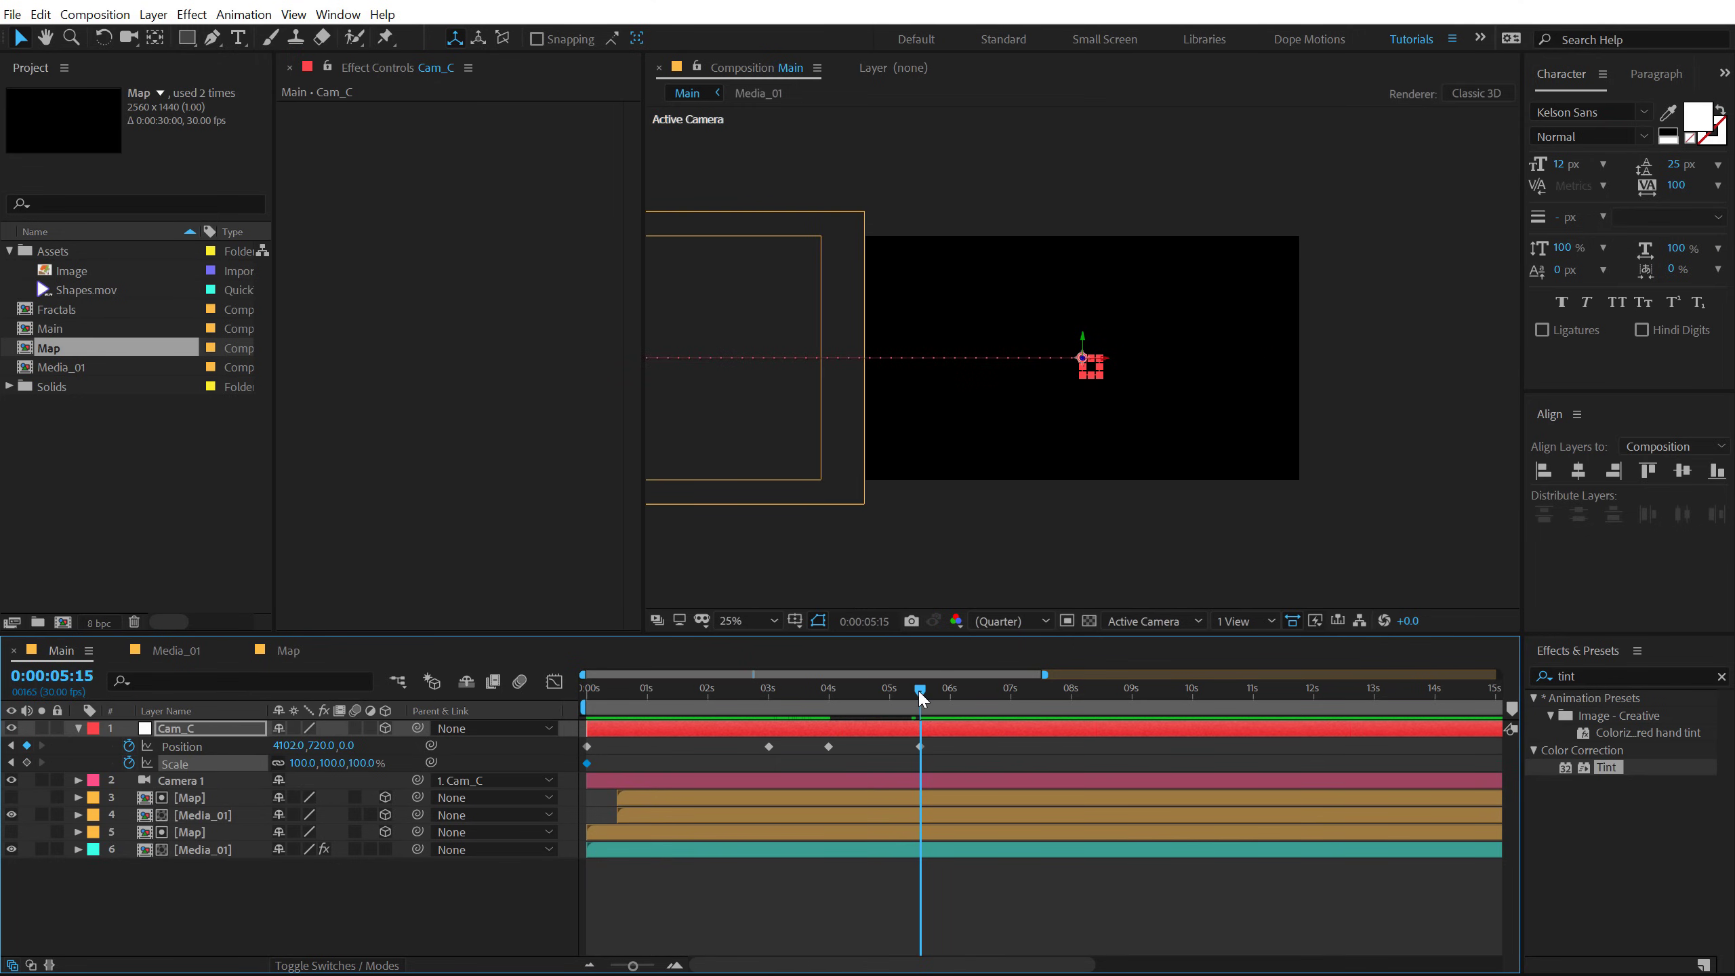
left_click(361, 763)
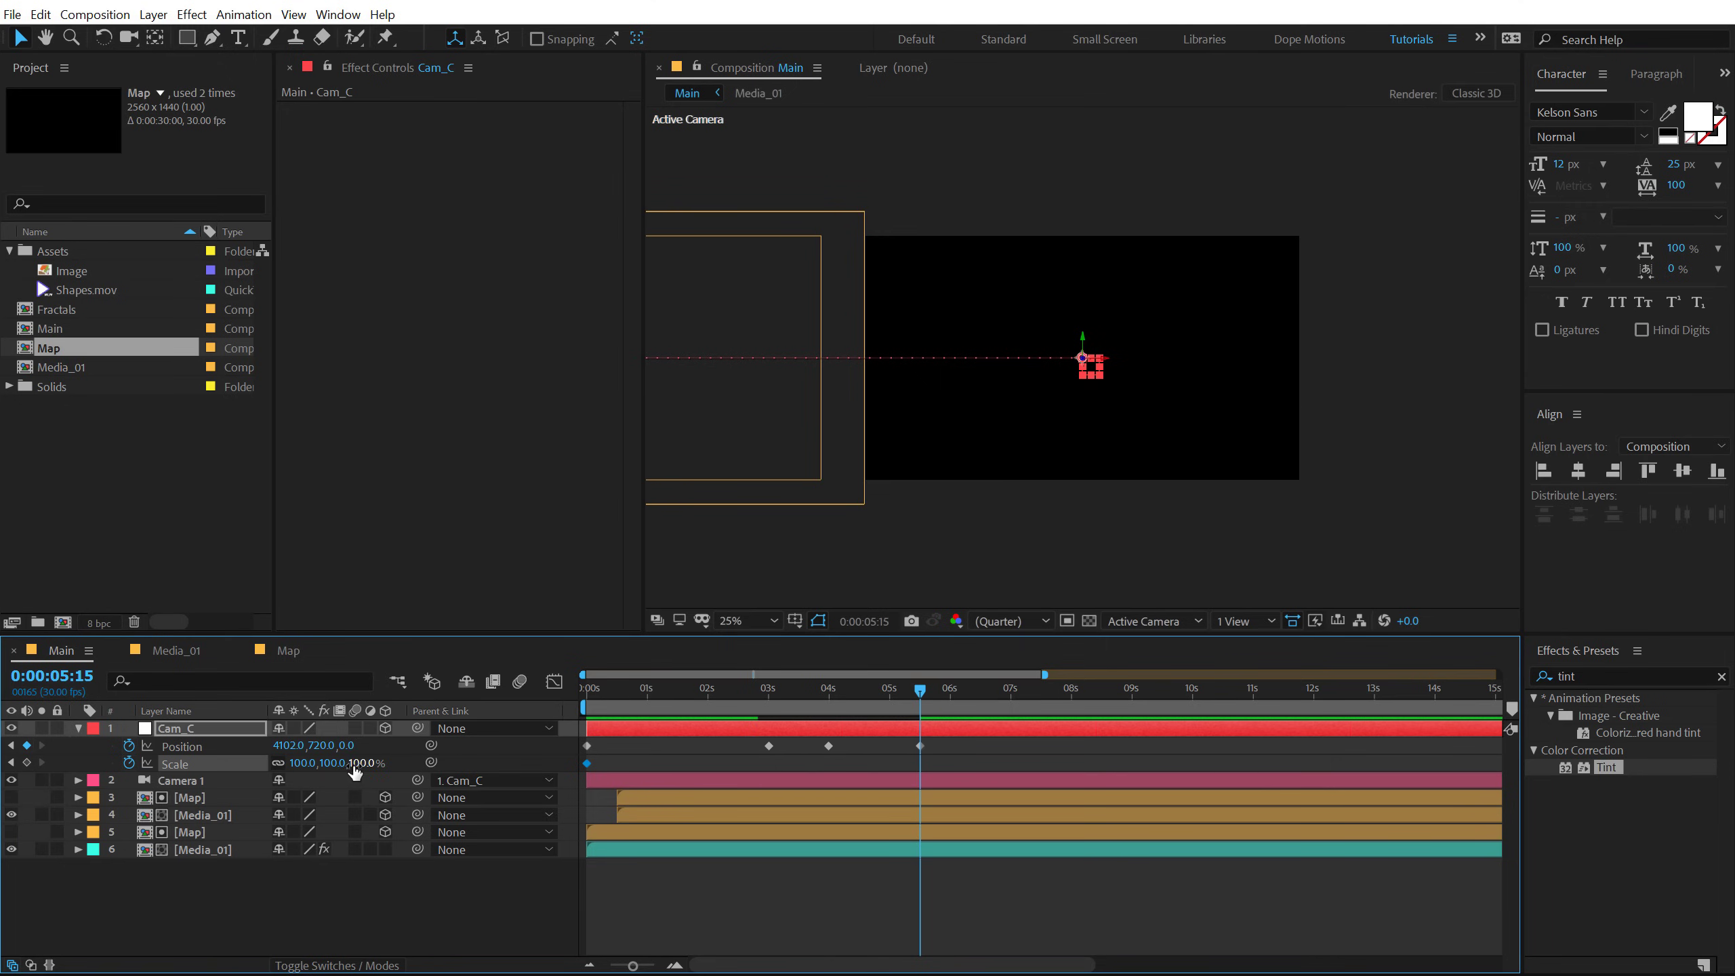
type("95")
key("Return")
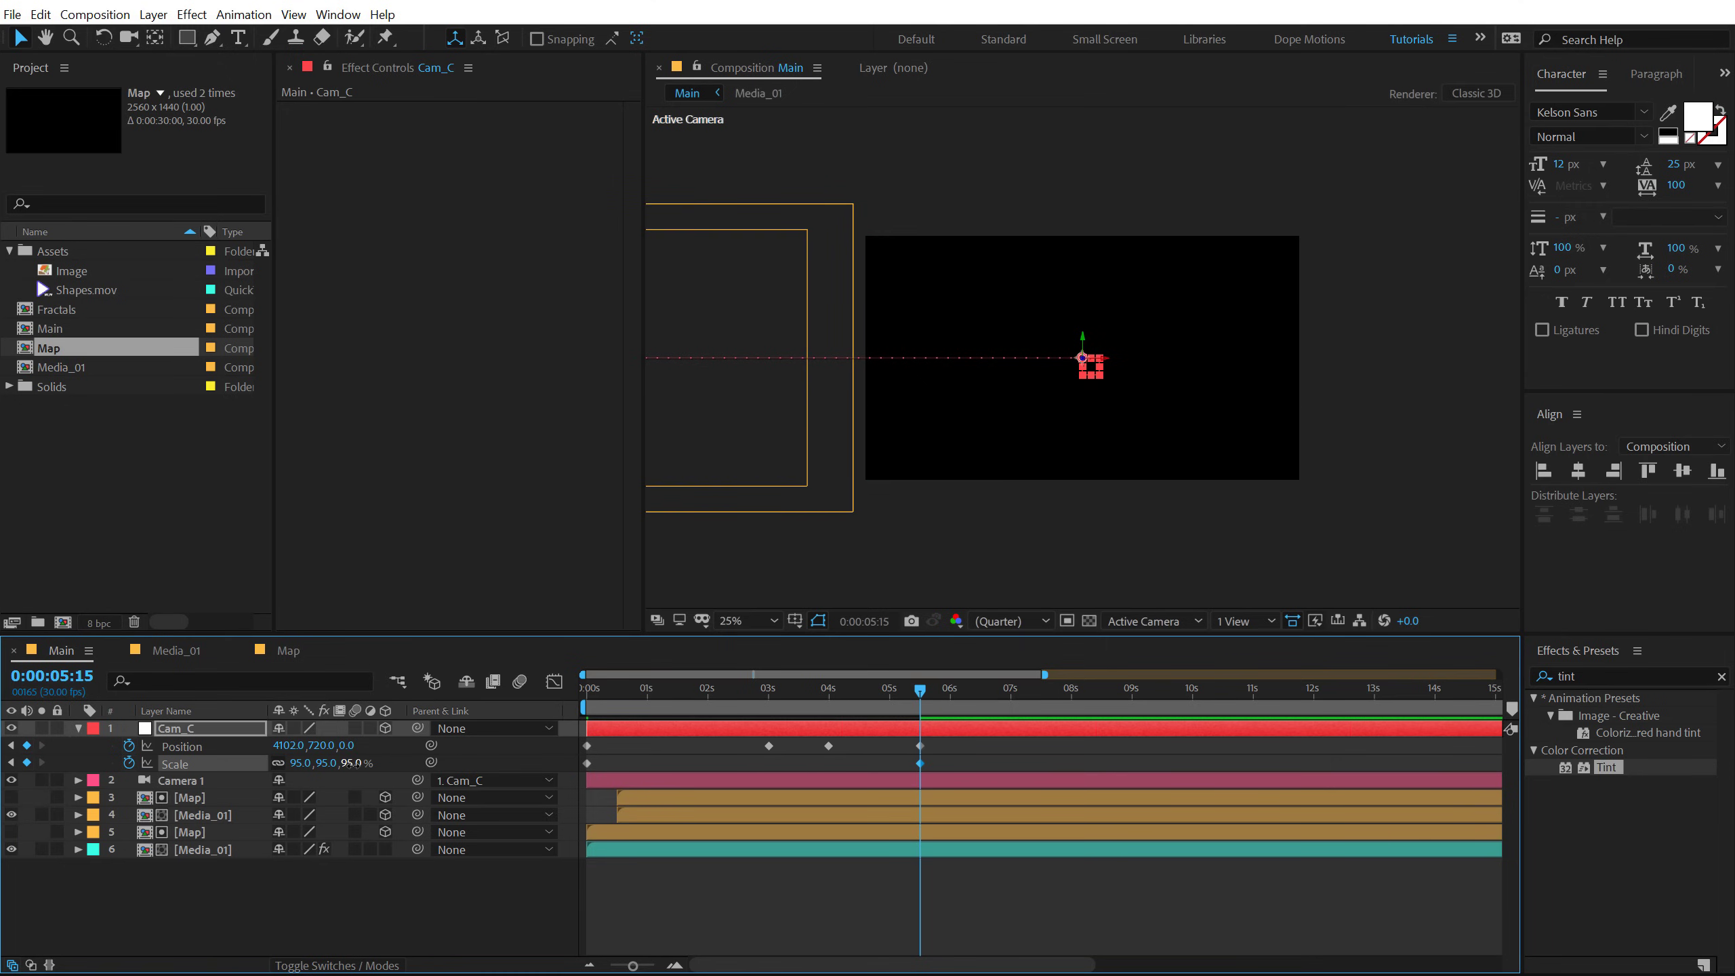
left_click_drag(697, 687, 799, 689)
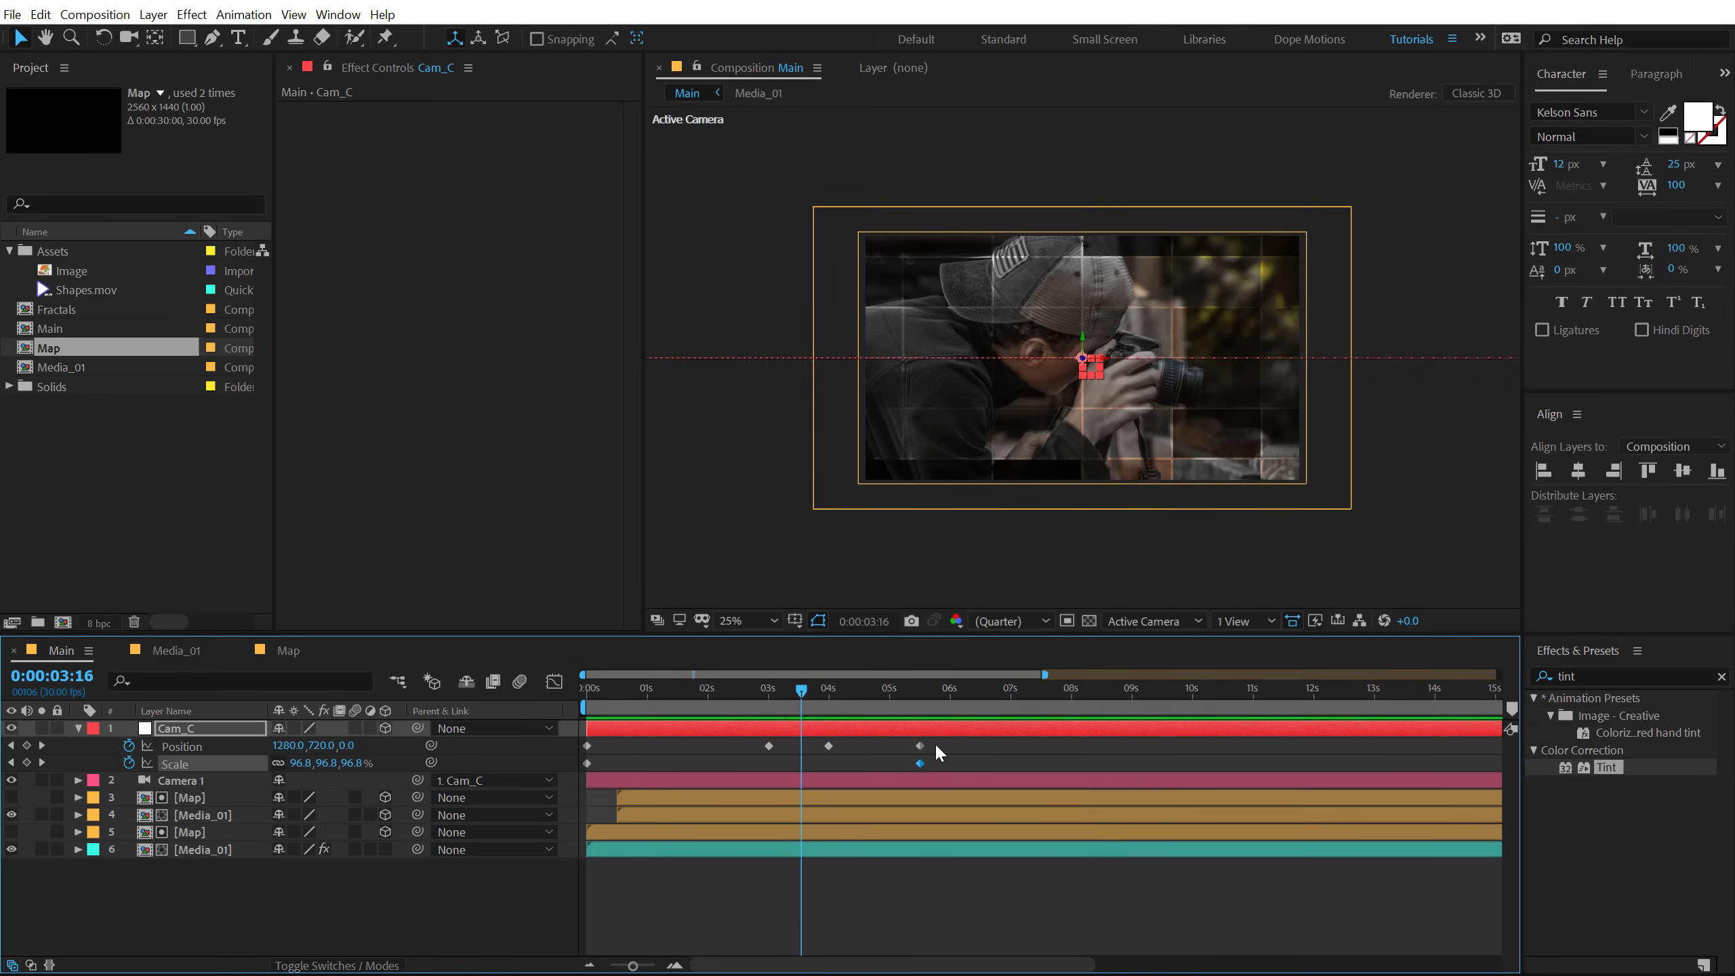
left_click_drag(937, 746, 559, 743)
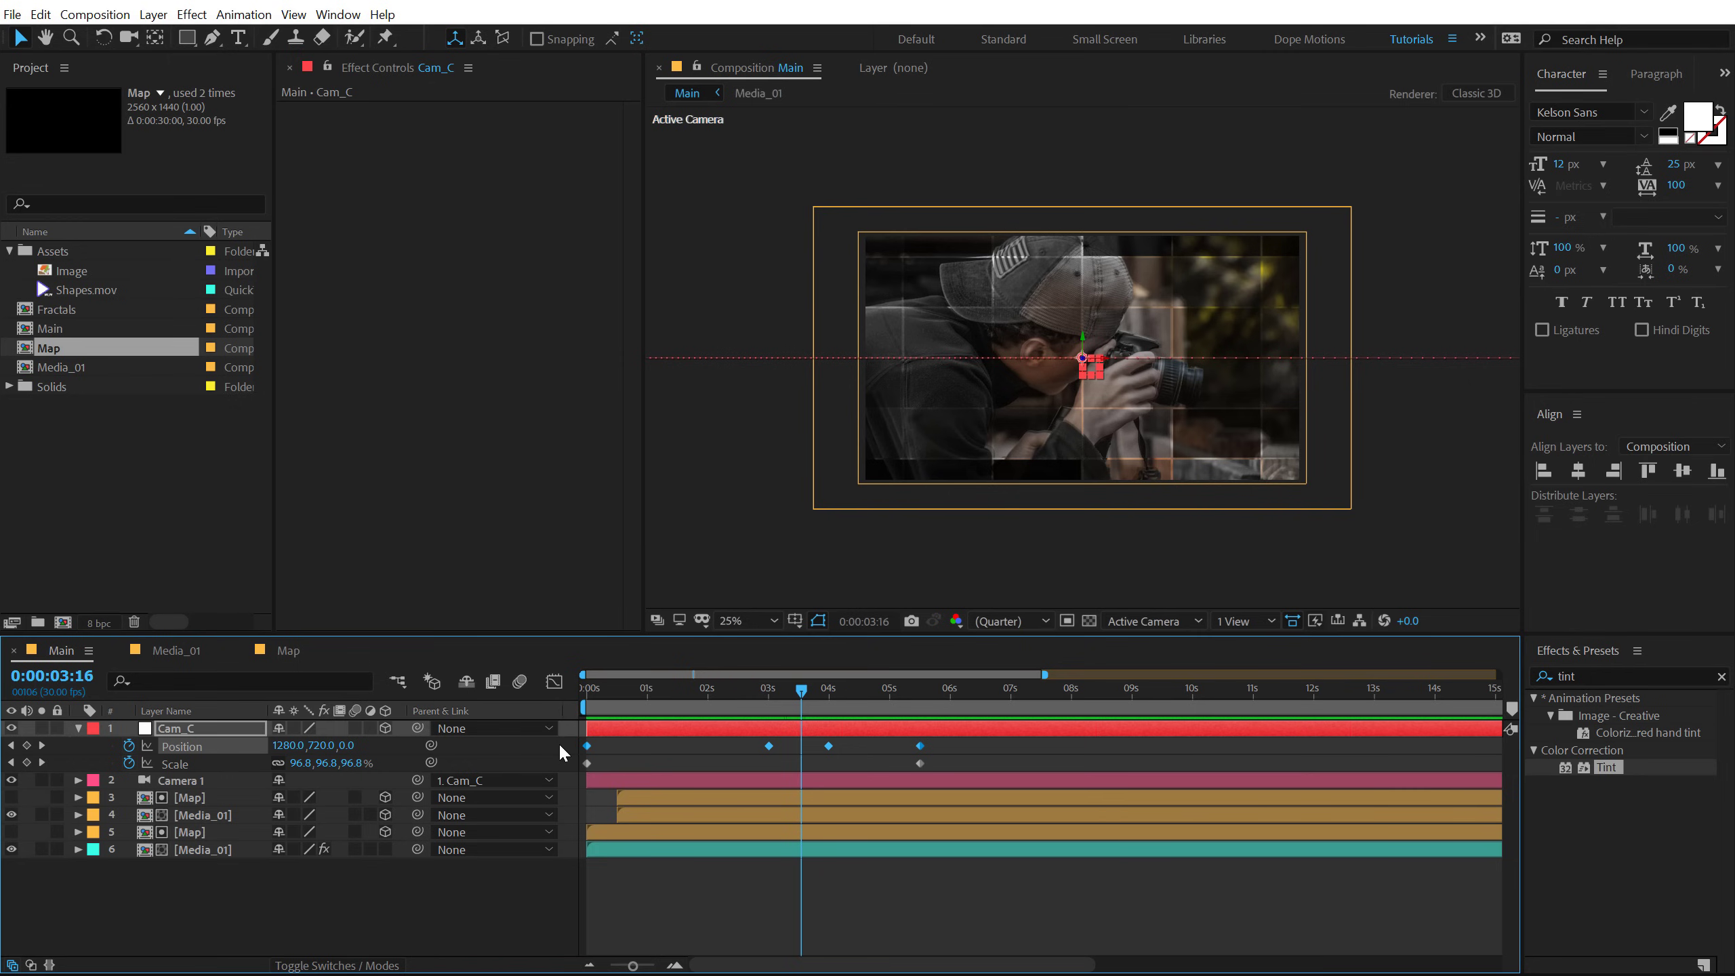
Step: Ease Cam_C's Position keyframes in the speed graph so the exit accelerates sharply
left_click(554, 681)
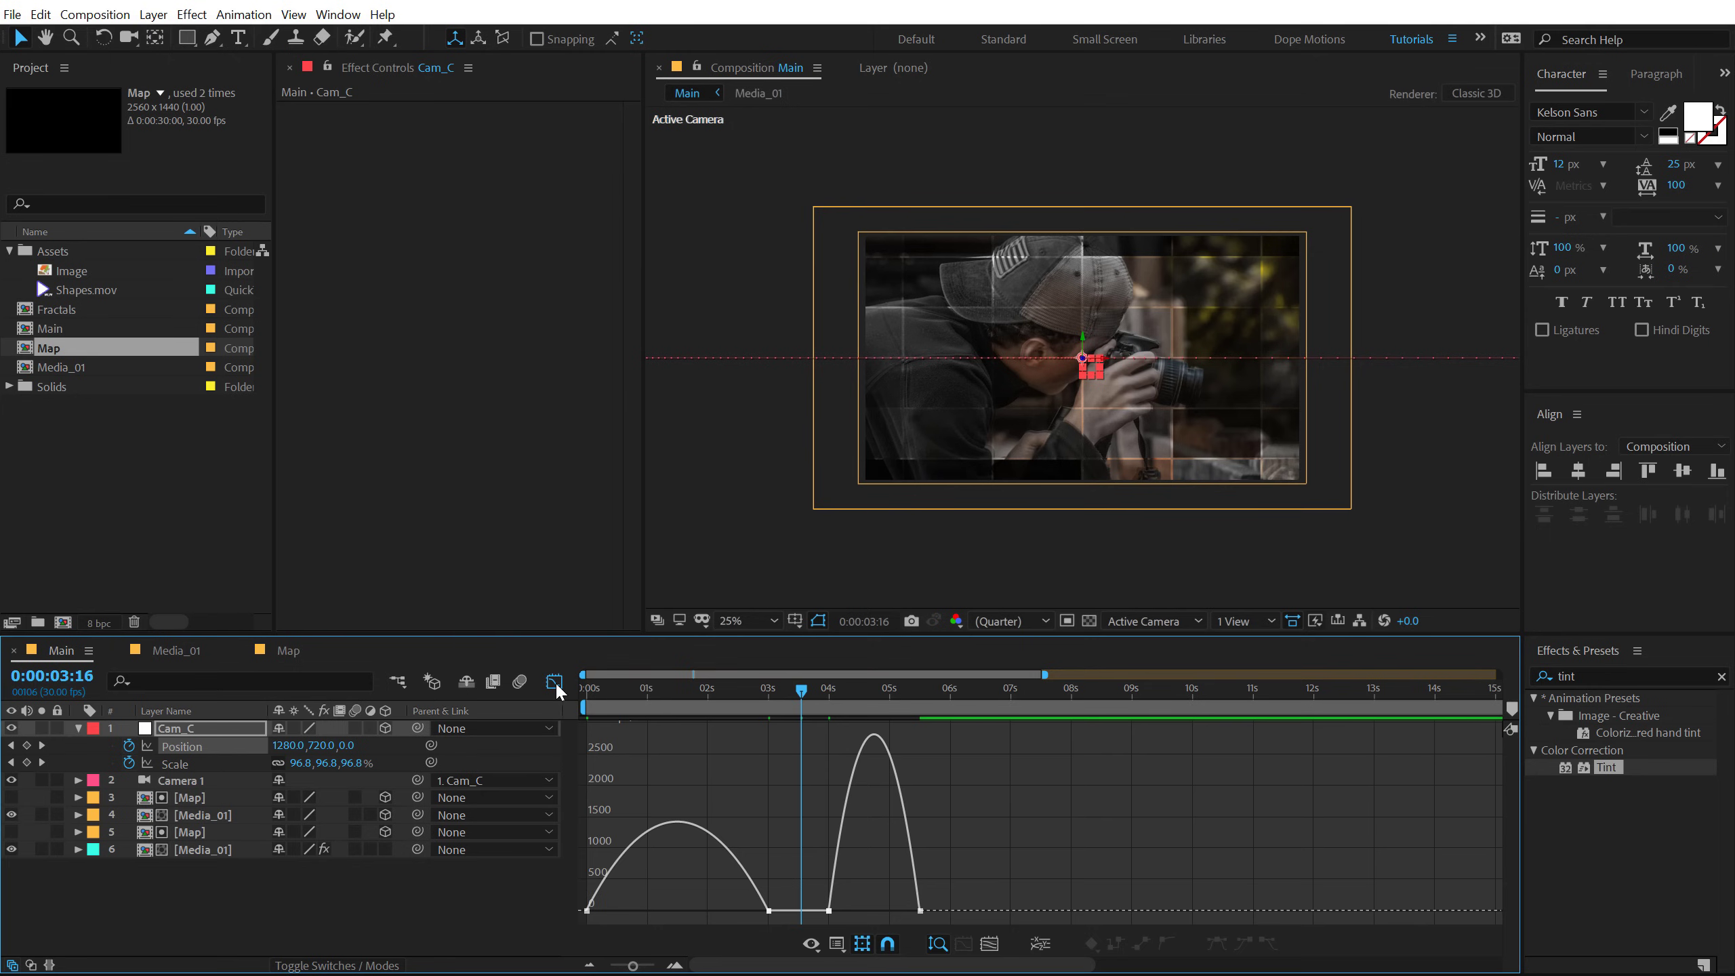
right_click(990, 774)
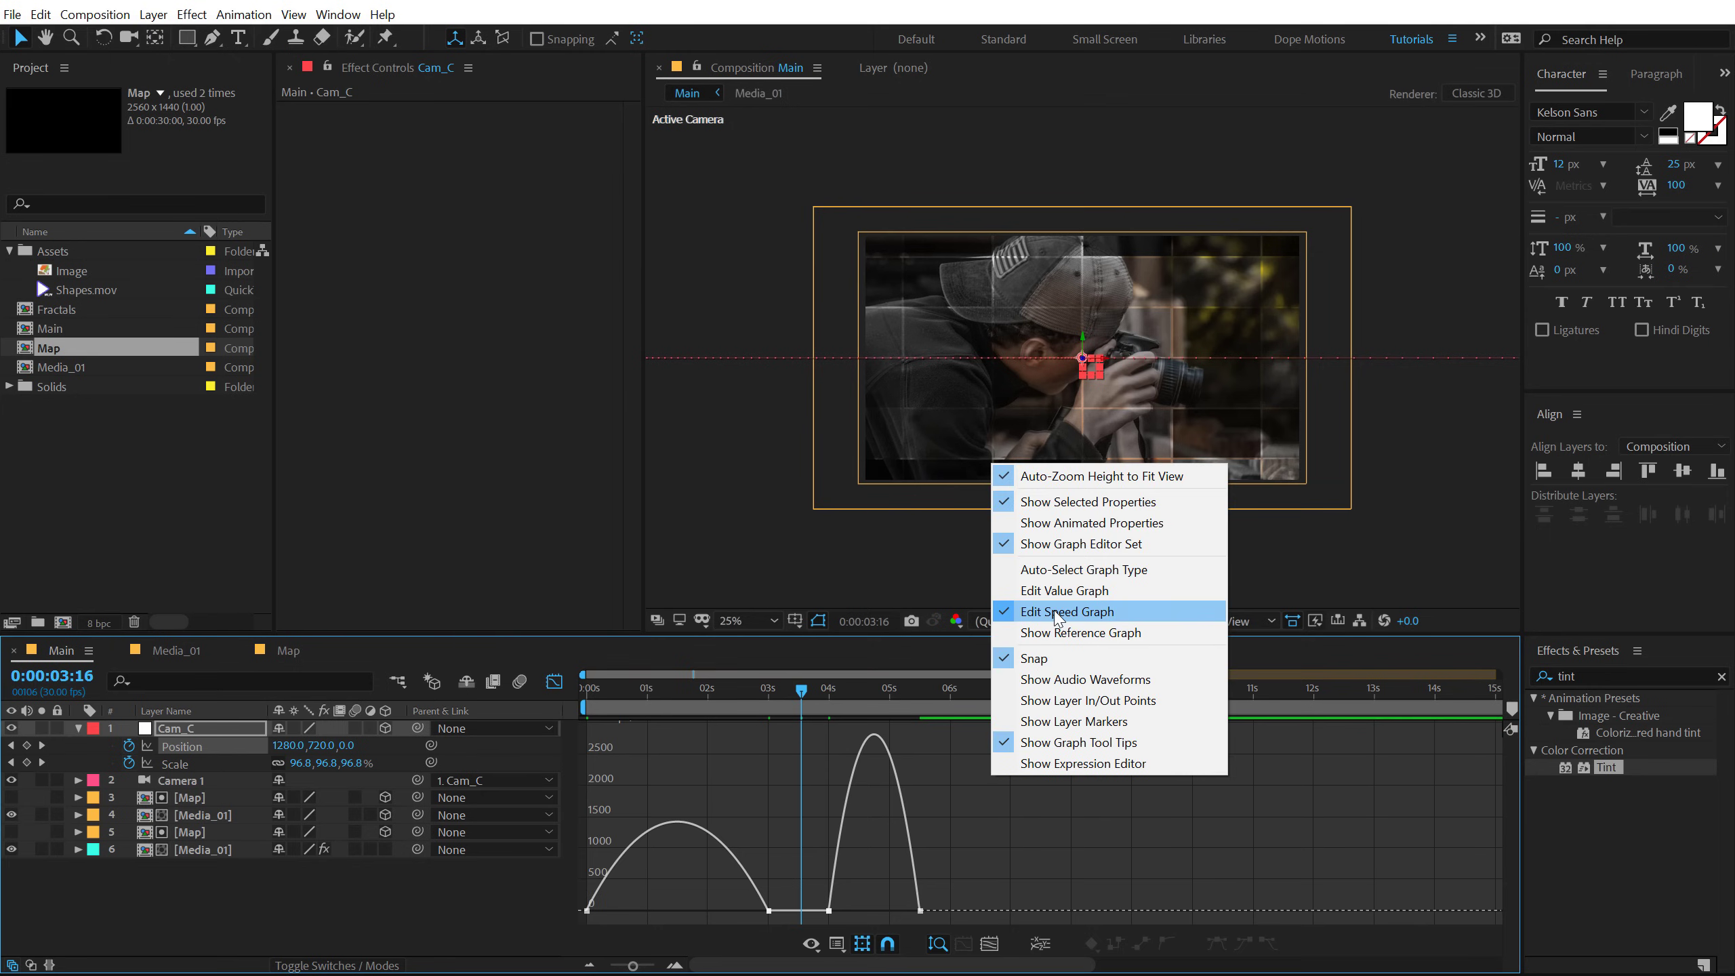
left_click(1019, 810)
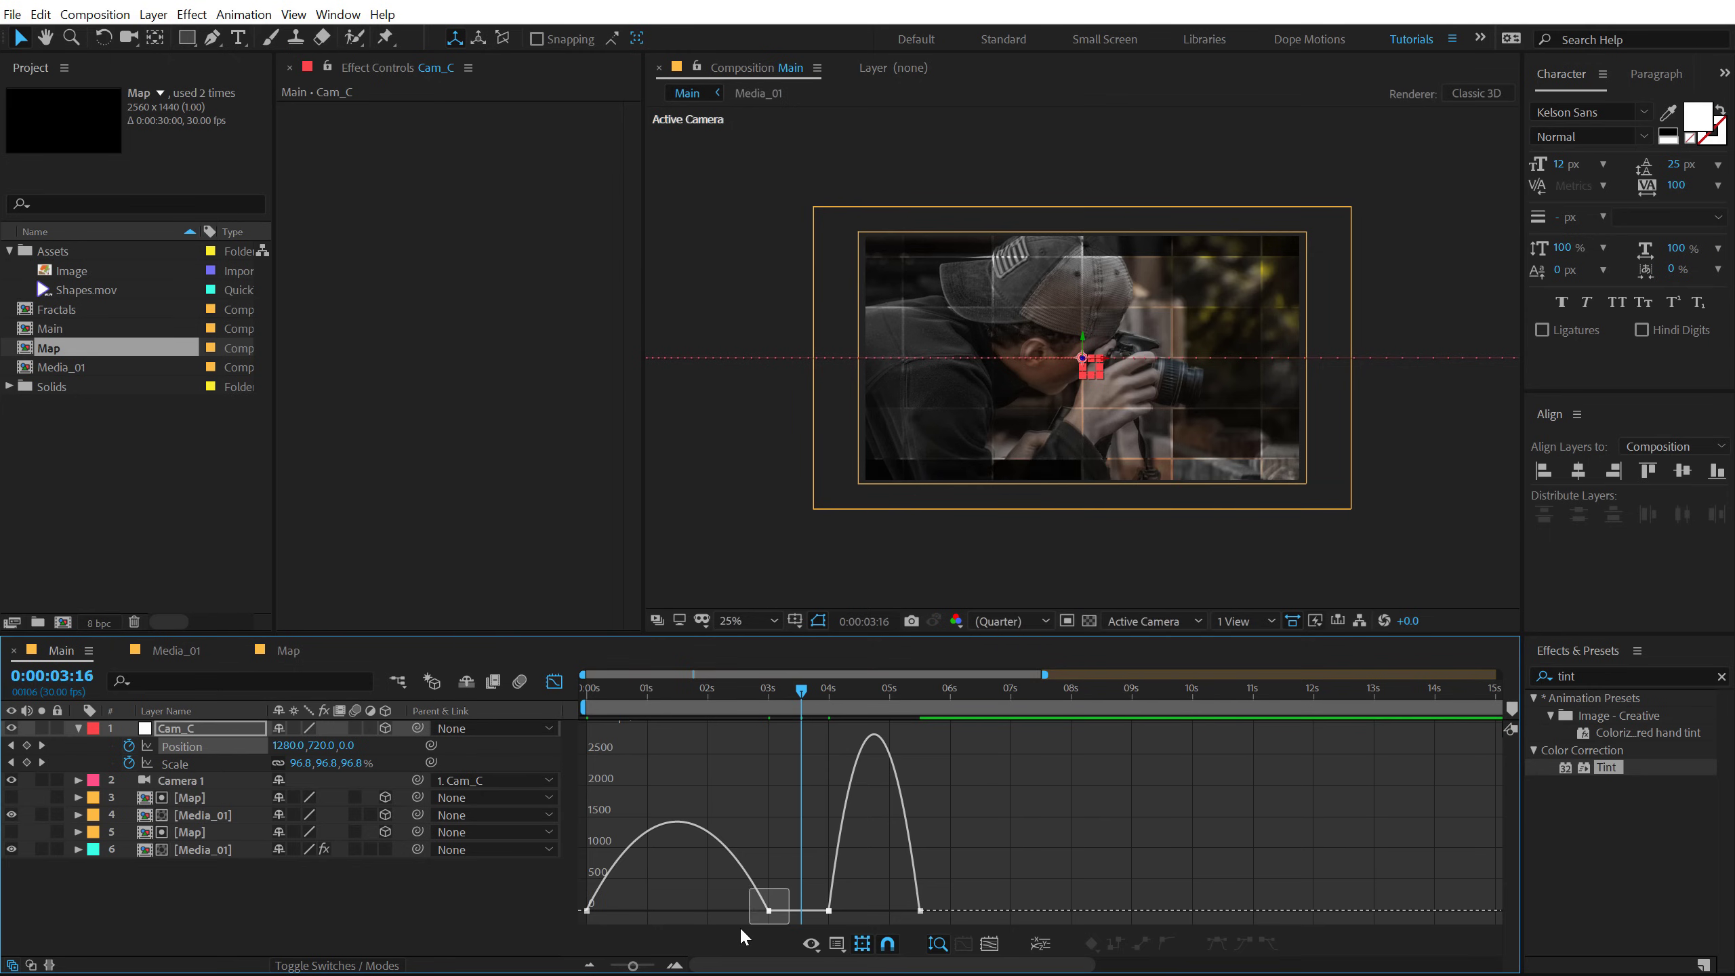
left_click_drag(740, 925, 639, 903)
left_click(828, 911)
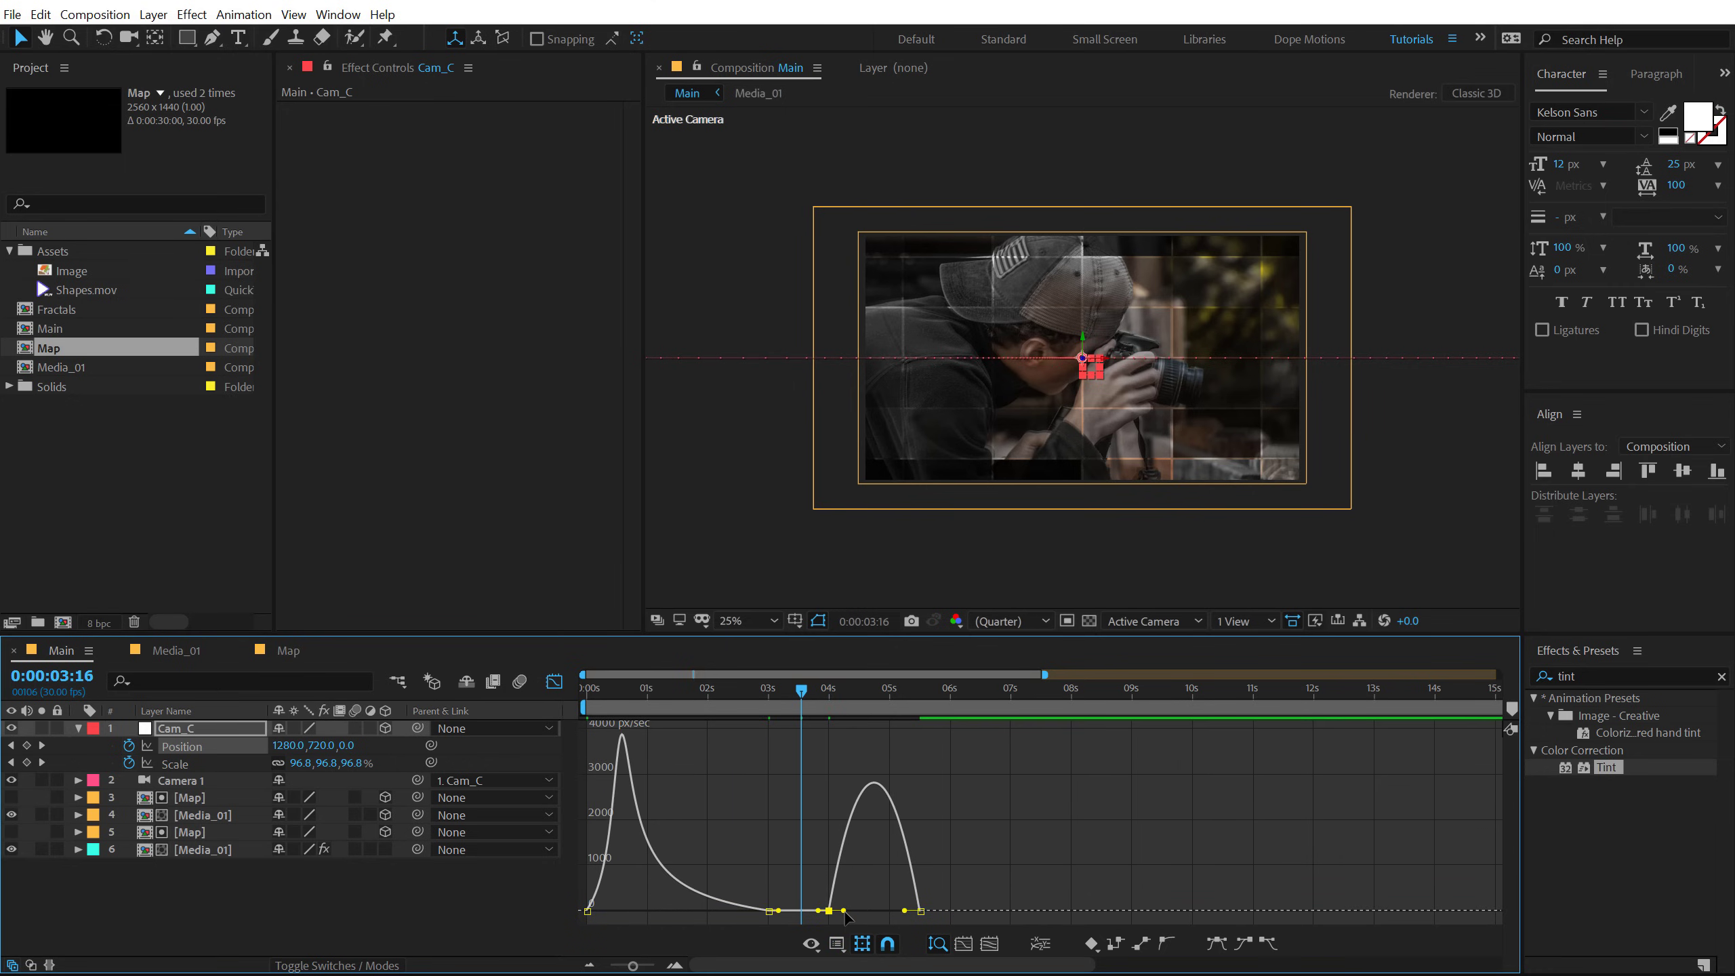
left_click_drag(859, 911, 904, 913)
Step: Preview the eased camera move at 50% magnification and scrub around 4 seconds
key("space")
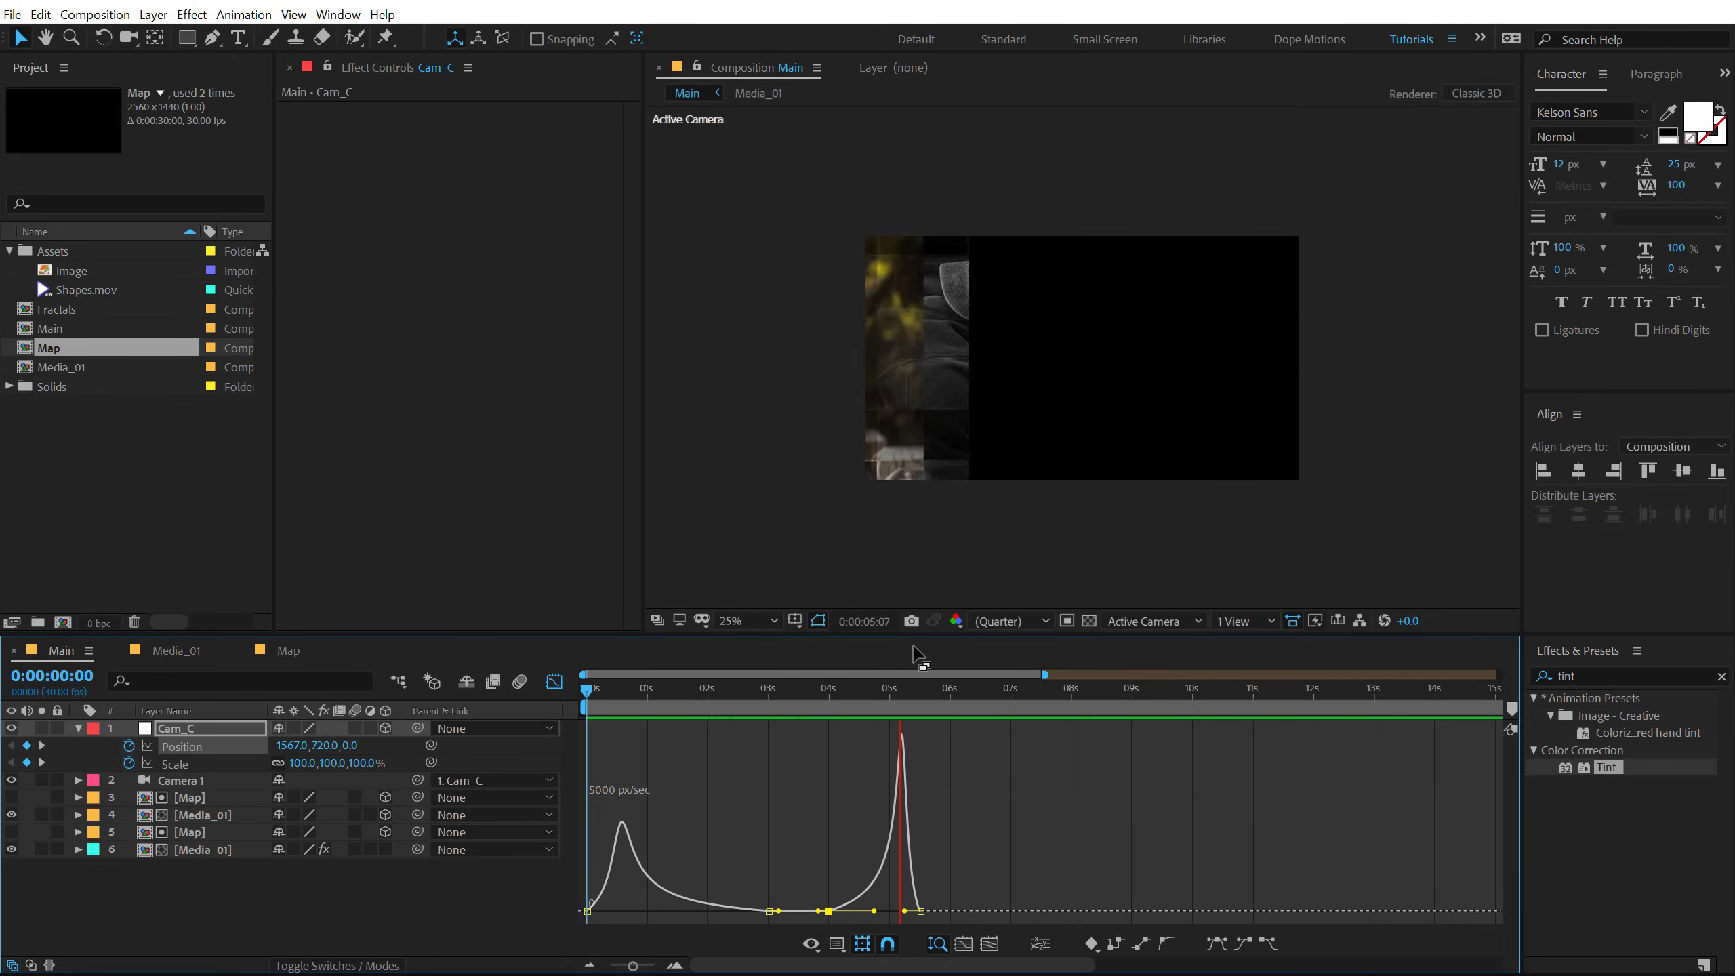
key("period")
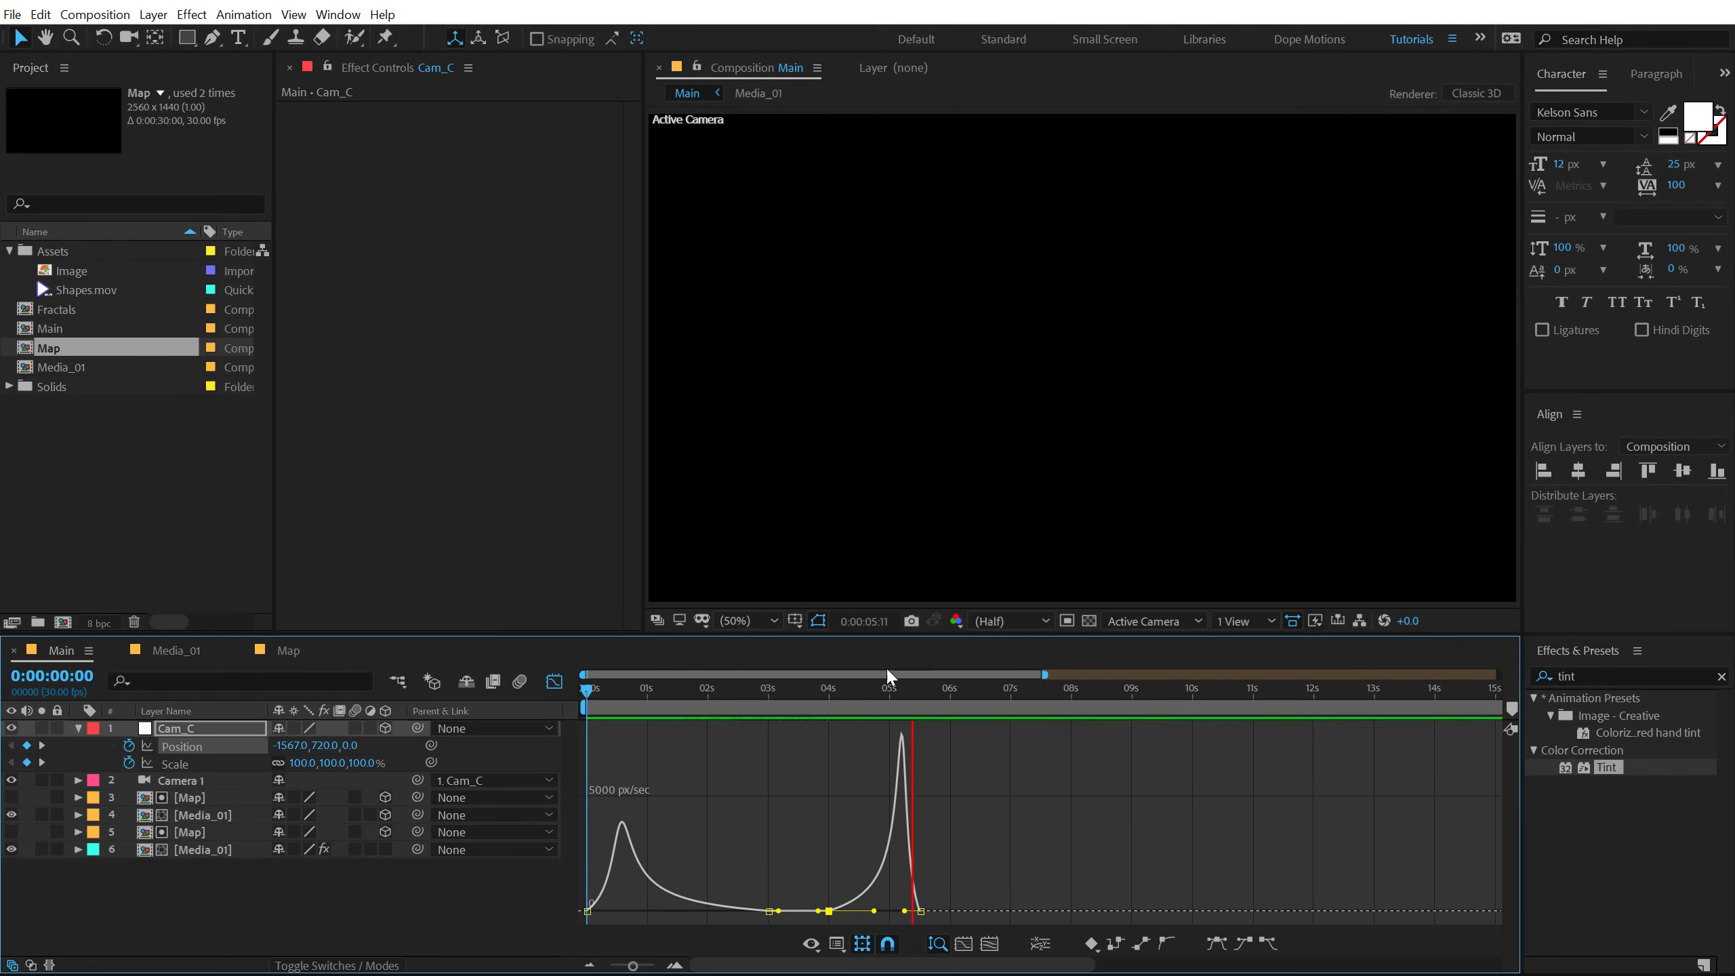
left_click(826, 682)
key("shift+F3")
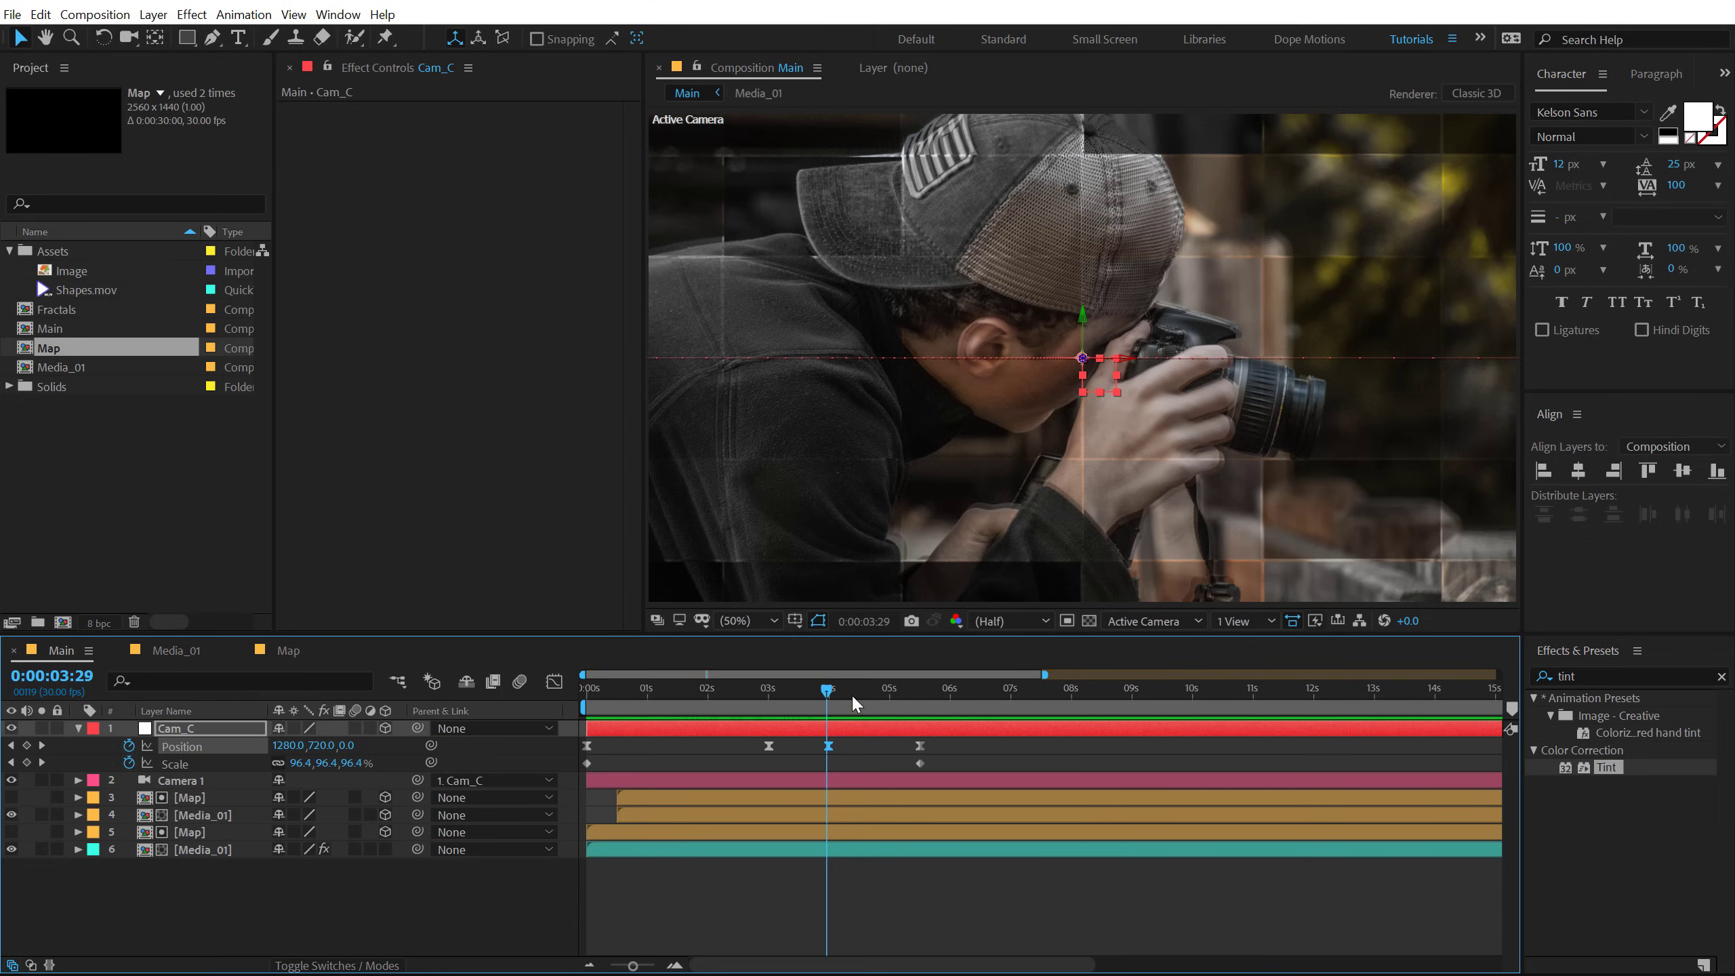
mouse_move(828, 704)
left_mouse_down()
mouse_move(883, 698)
mouse_move(835, 703)
left_mouse_up()
Step: Keyframe the Media_01 photo's Scale from 100% at 4s to 150% at 5:15
left_click(820, 892)
key("comma")
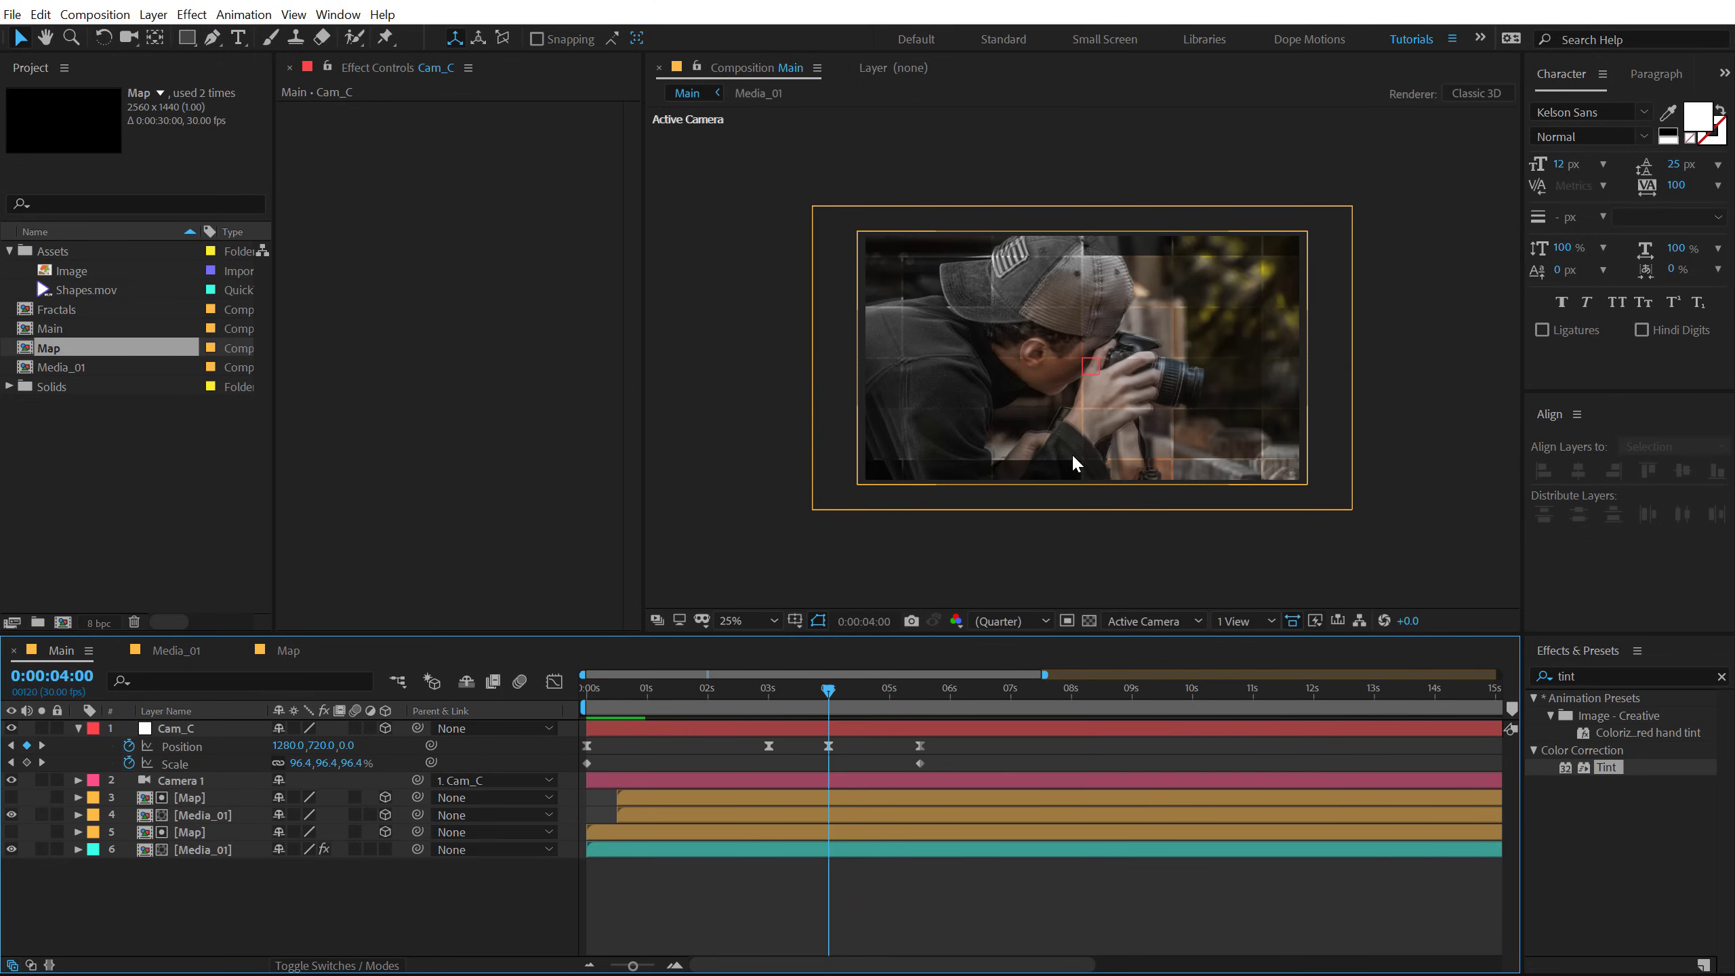
left_click(193, 851)
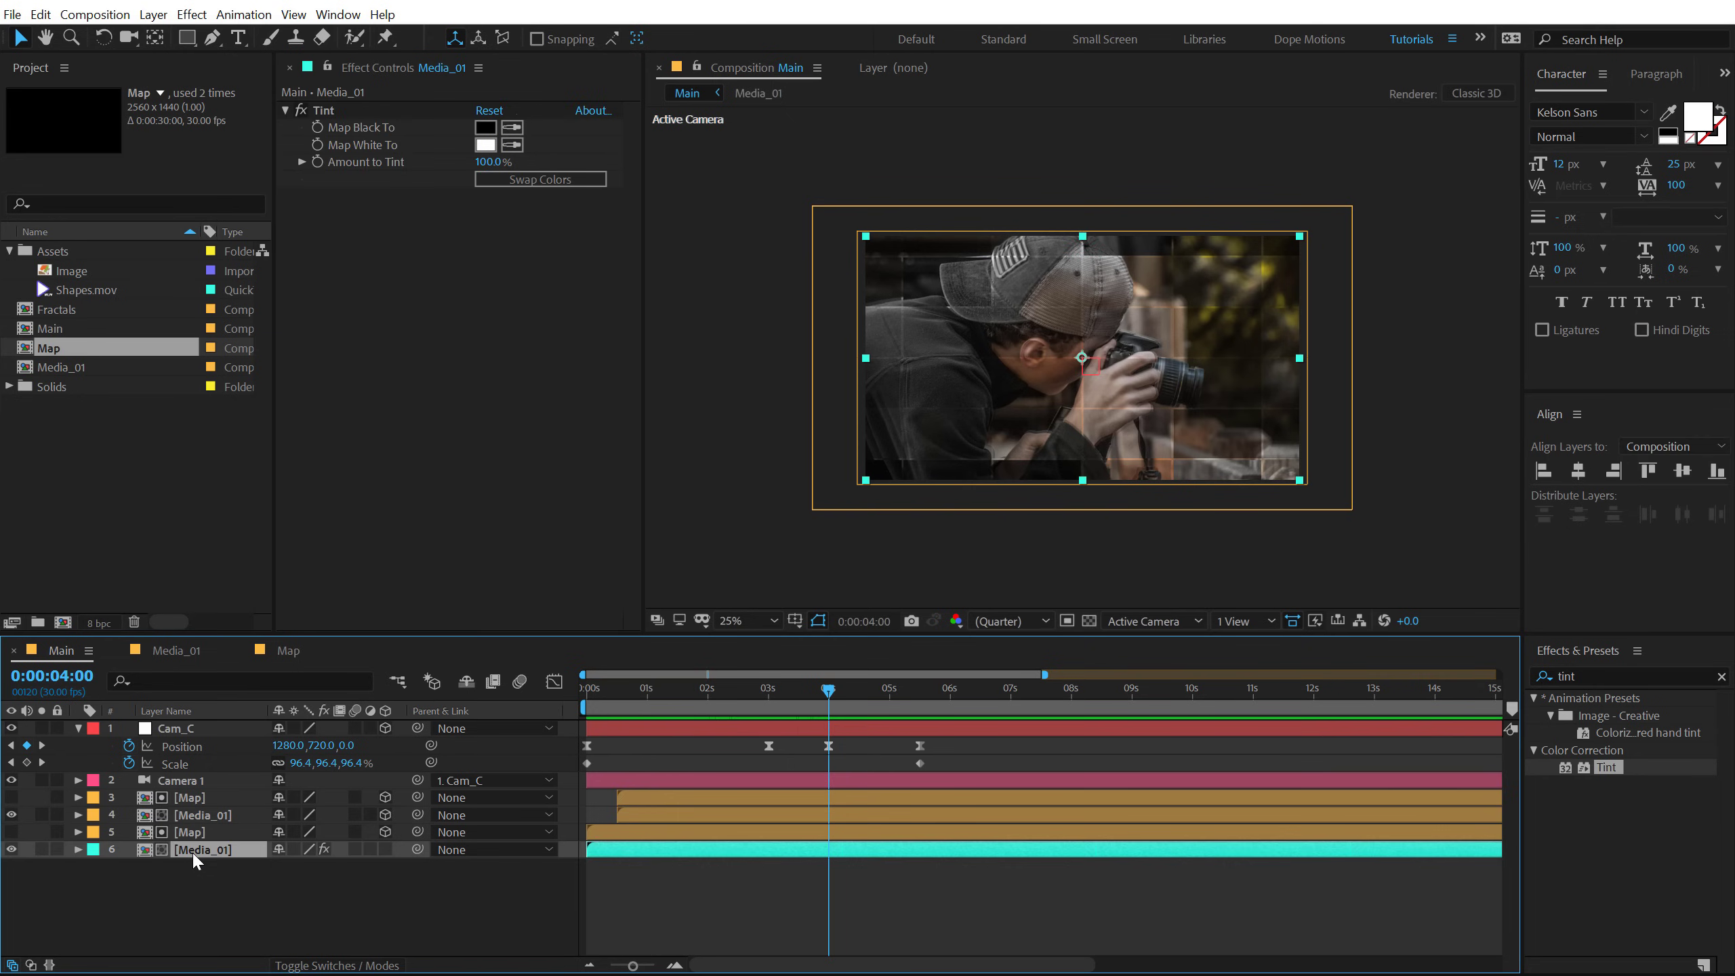
key("s")
left_click(128, 867)
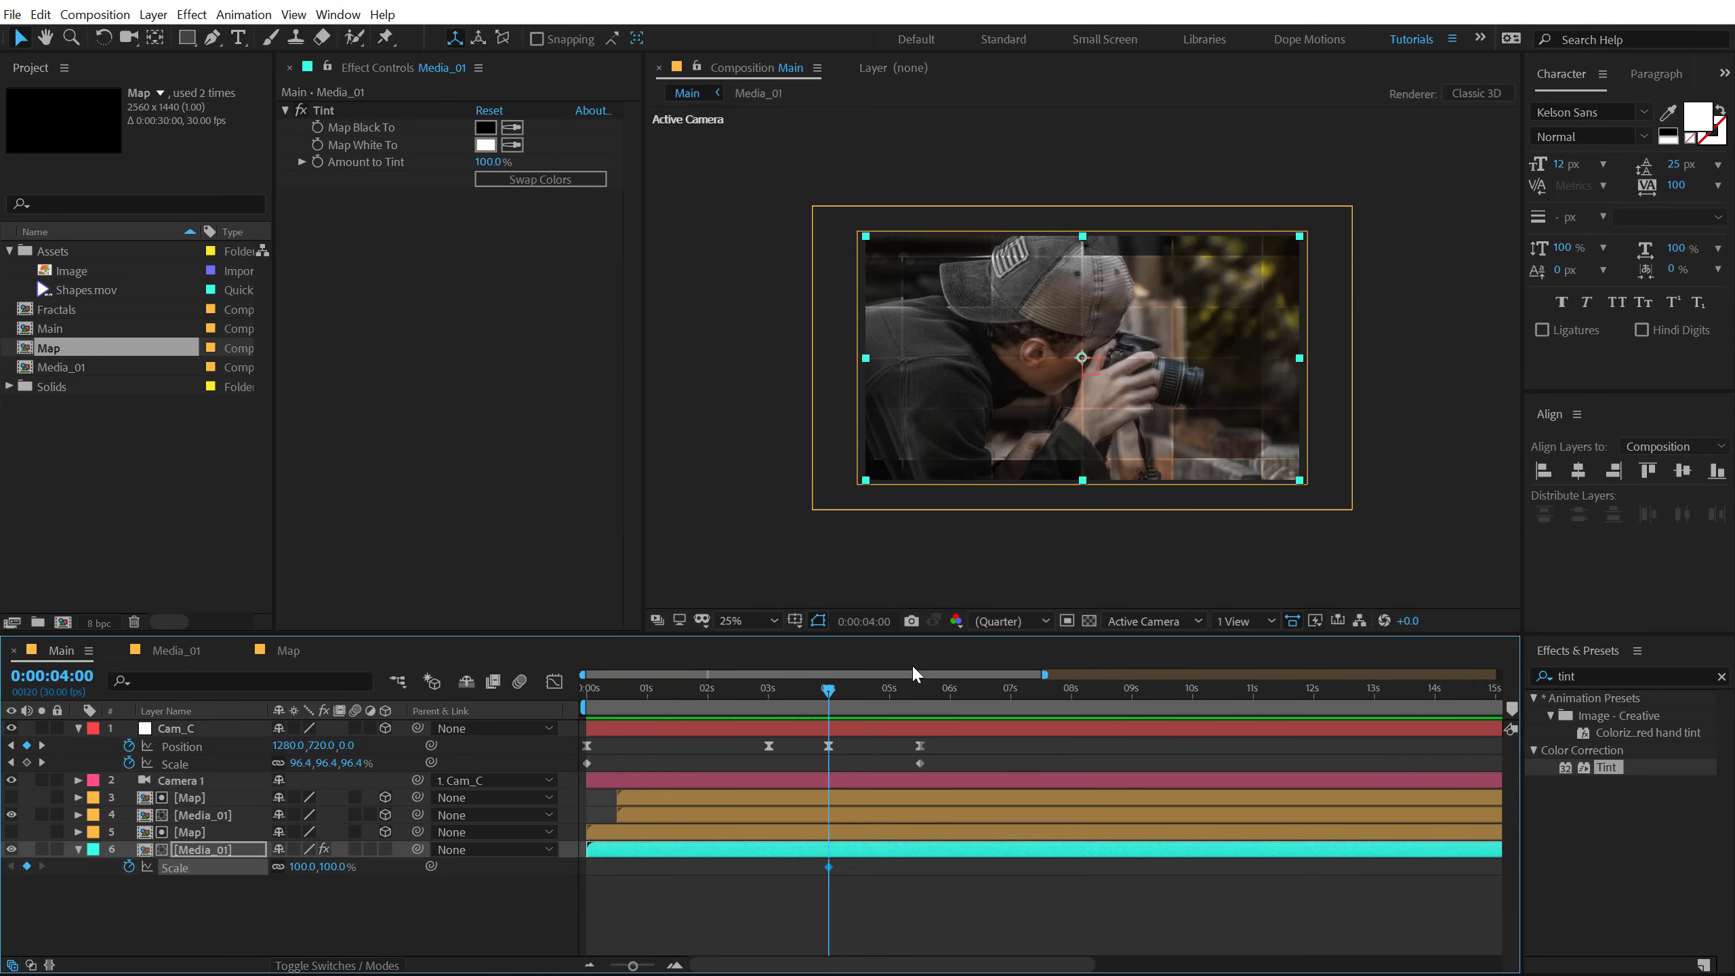
left_click_drag(894, 685, 920, 685)
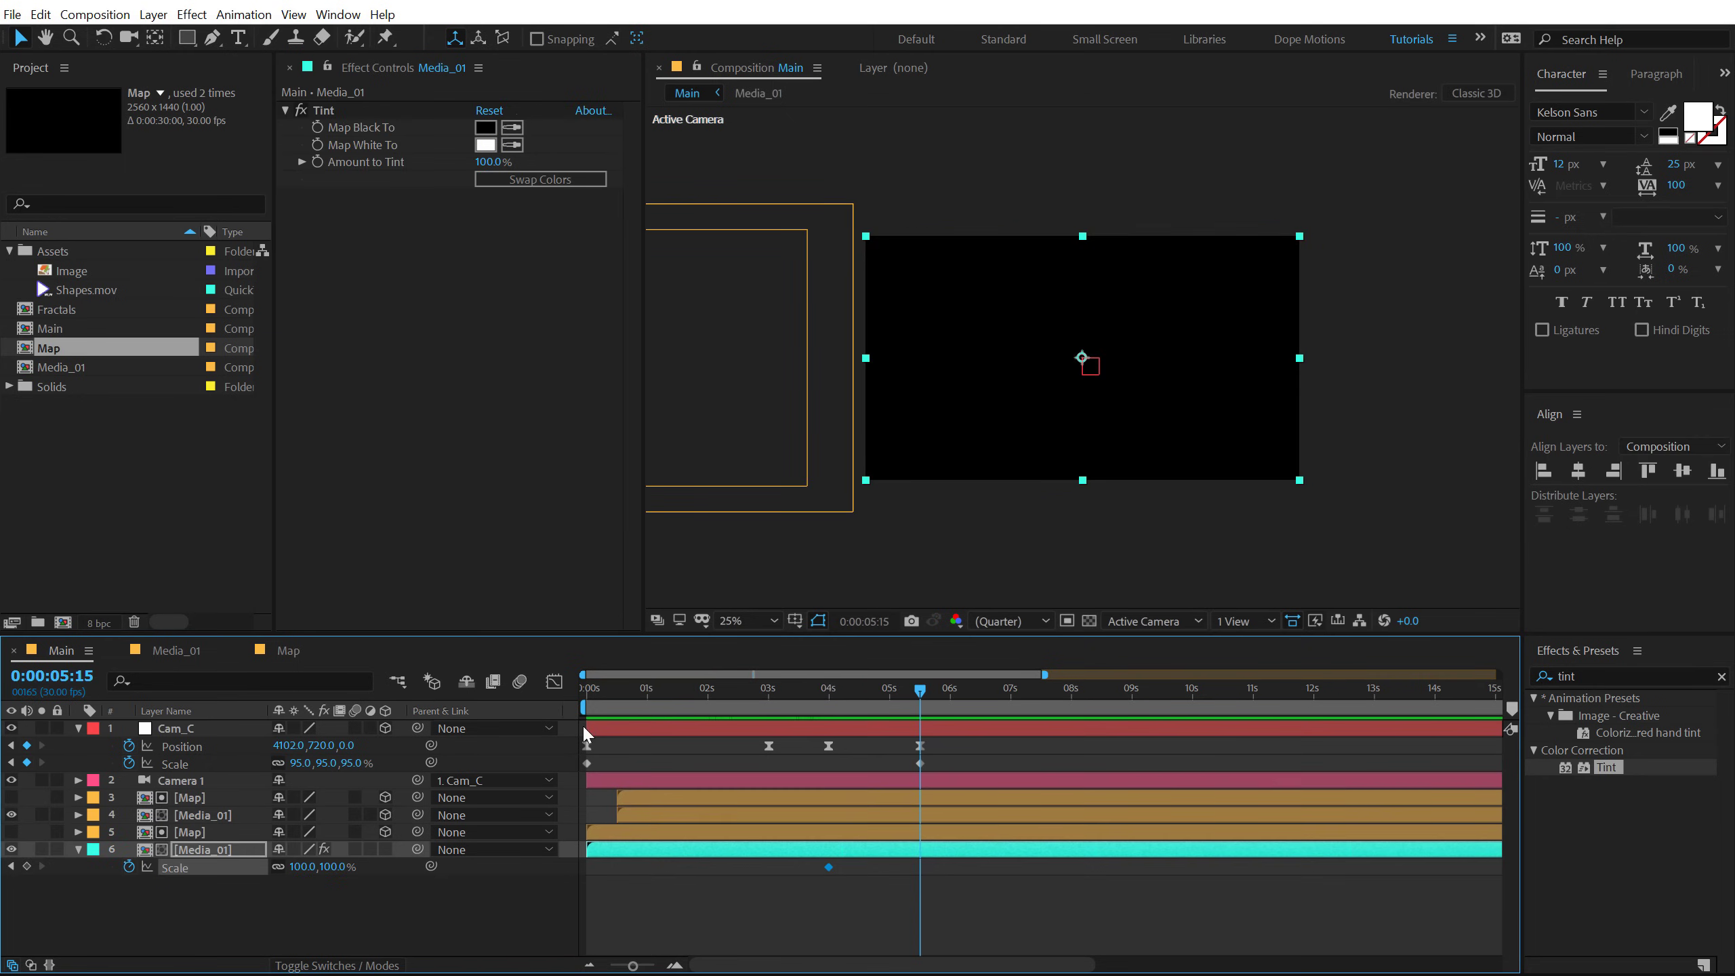
left_click_drag(338, 880, 346, 879)
left_click(328, 868)
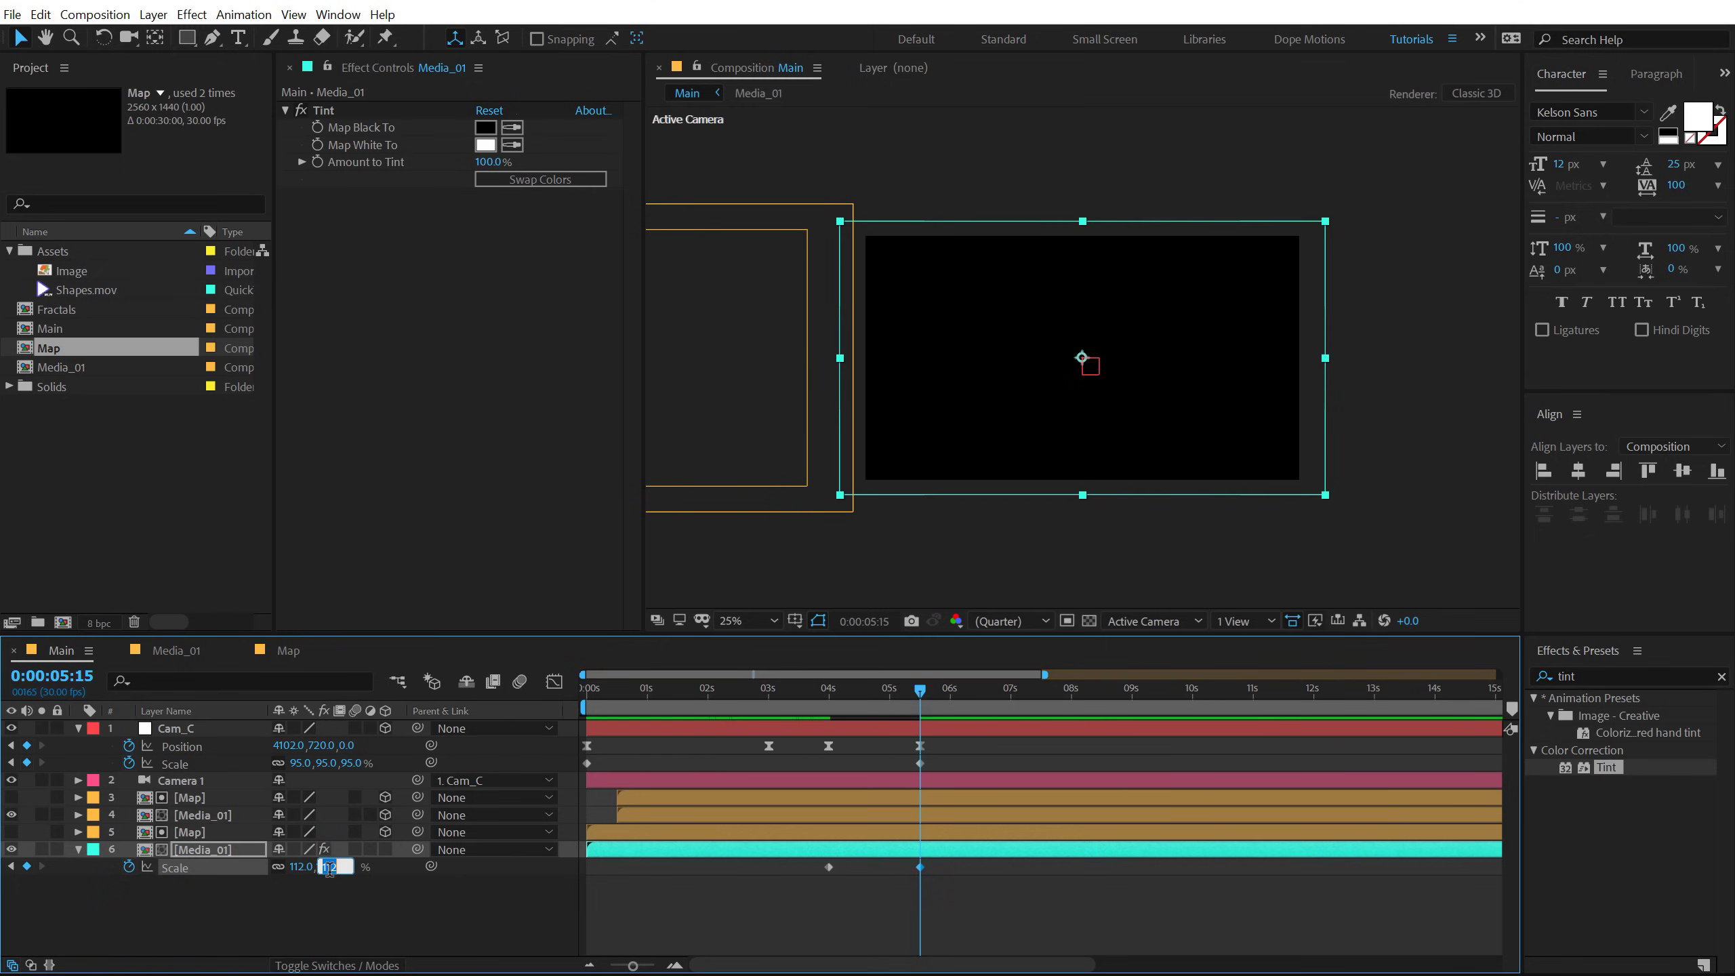
type("150")
key("Return")
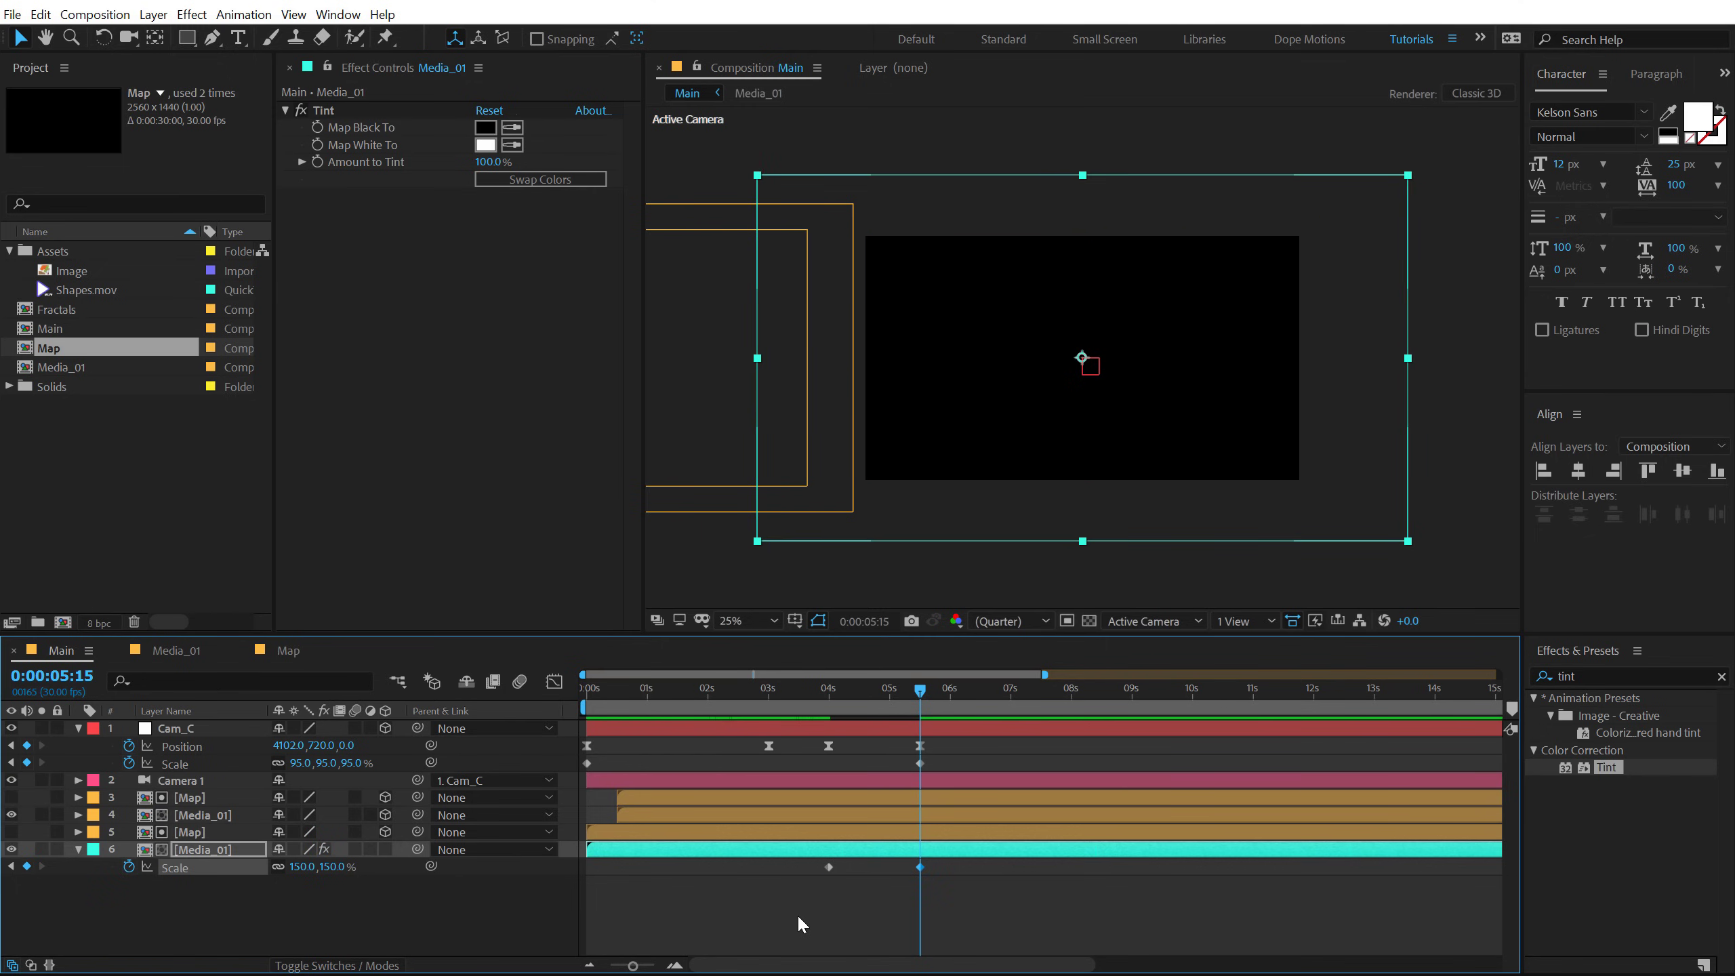
Step: Ease the start of the photo's Scale zoom in the speed graph
left_click_drag(800, 922, 966, 849)
left_click(554, 683)
left_click_drag(751, 849, 873, 910)
left_click(827, 685)
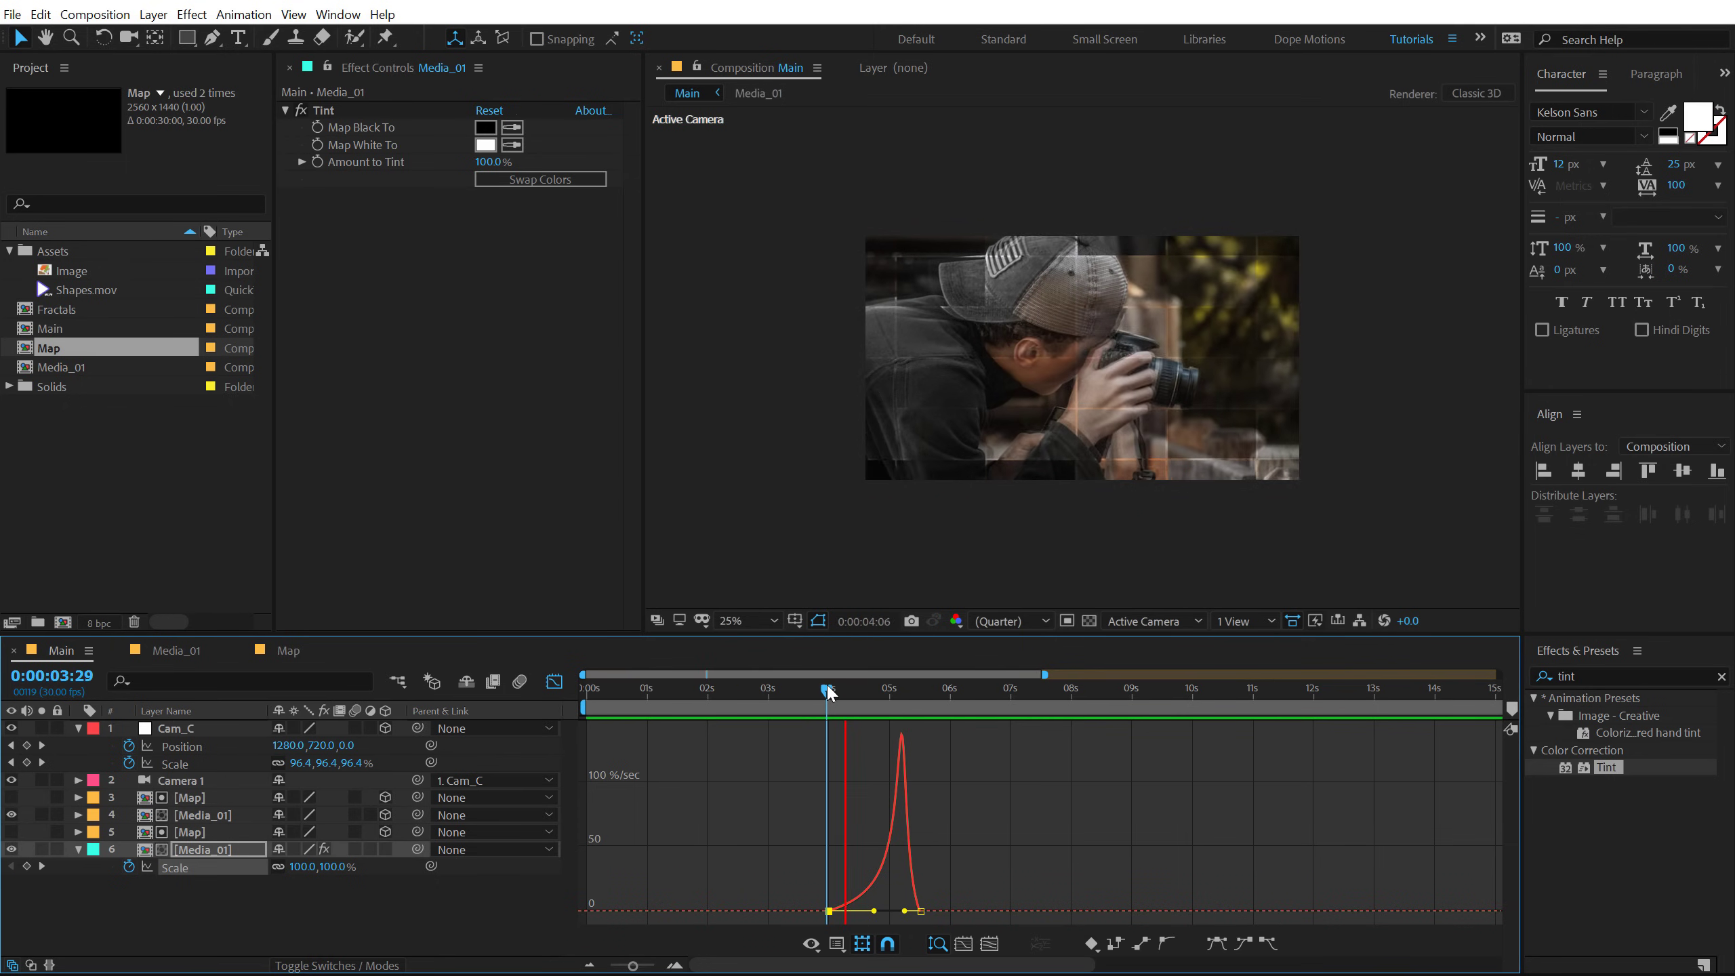
left_click(553, 681)
Step: Raise the photo's 5:15 Scale keyframe to 200% and scrub to check the zoom
left_click(919, 690)
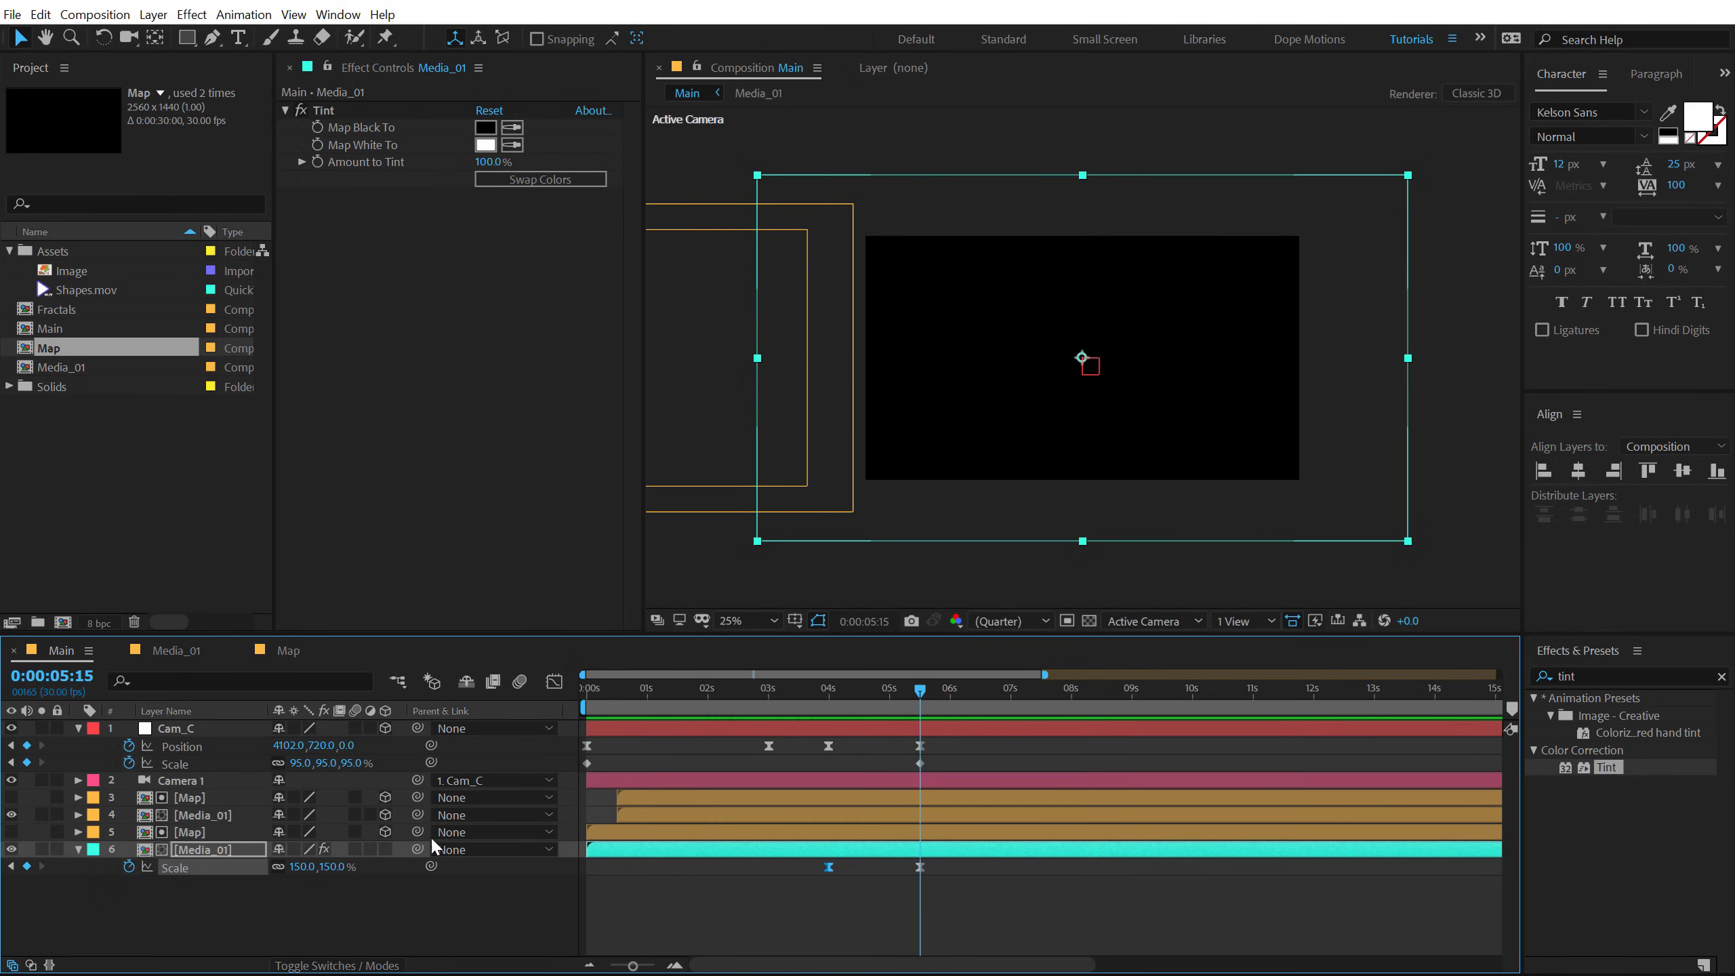
left_click(339, 867)
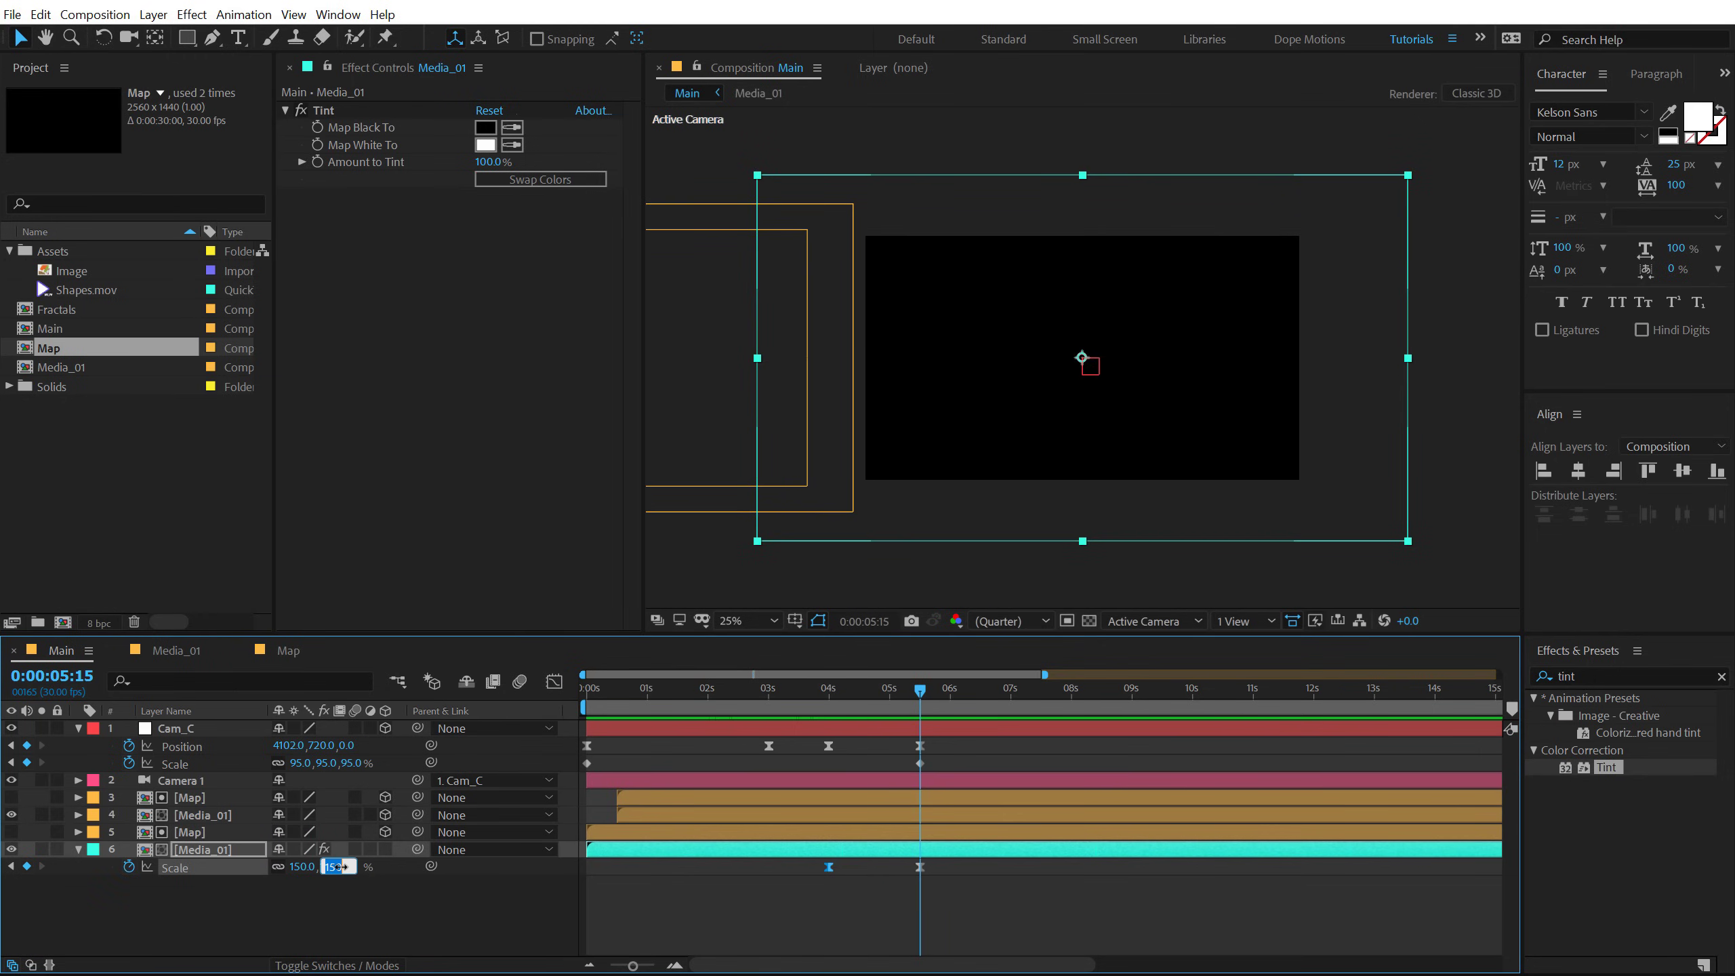
type("200")
key("Return")
left_click(827, 688)
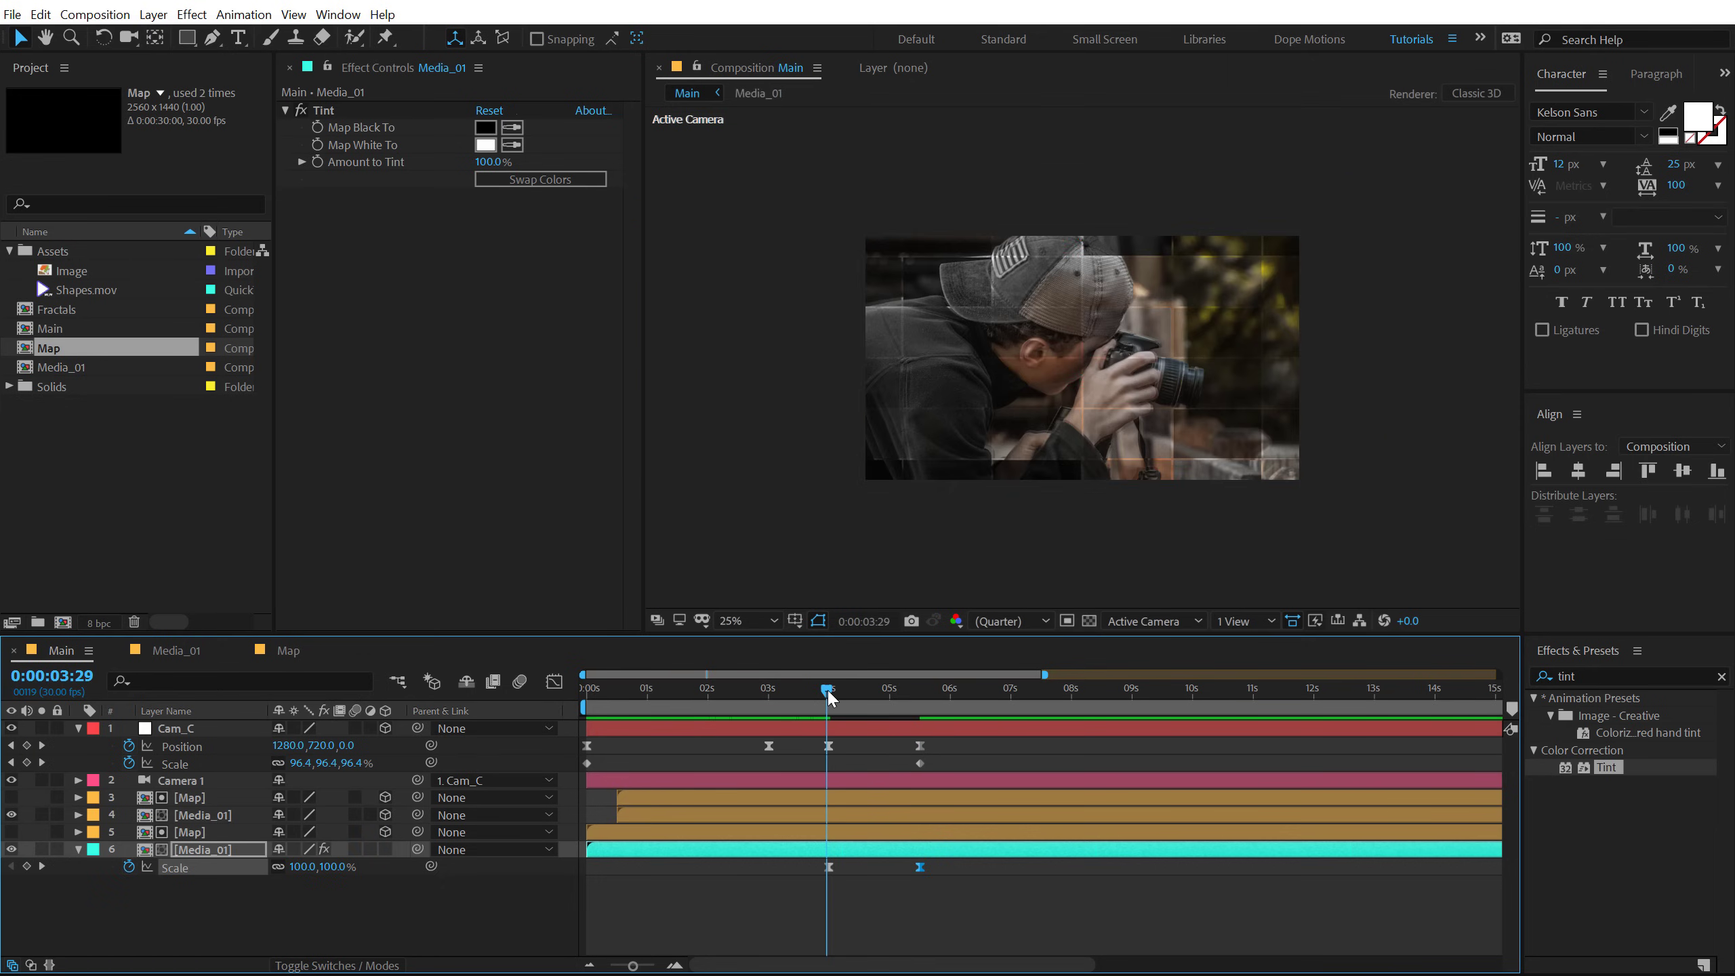
mouse_move(833, 692)
left_mouse_down()
mouse_move(908, 683)
mouse_move(850, 701)
mouse_move(923, 701)
mouse_move(825, 723)
left_mouse_up()
left_click(233, 903)
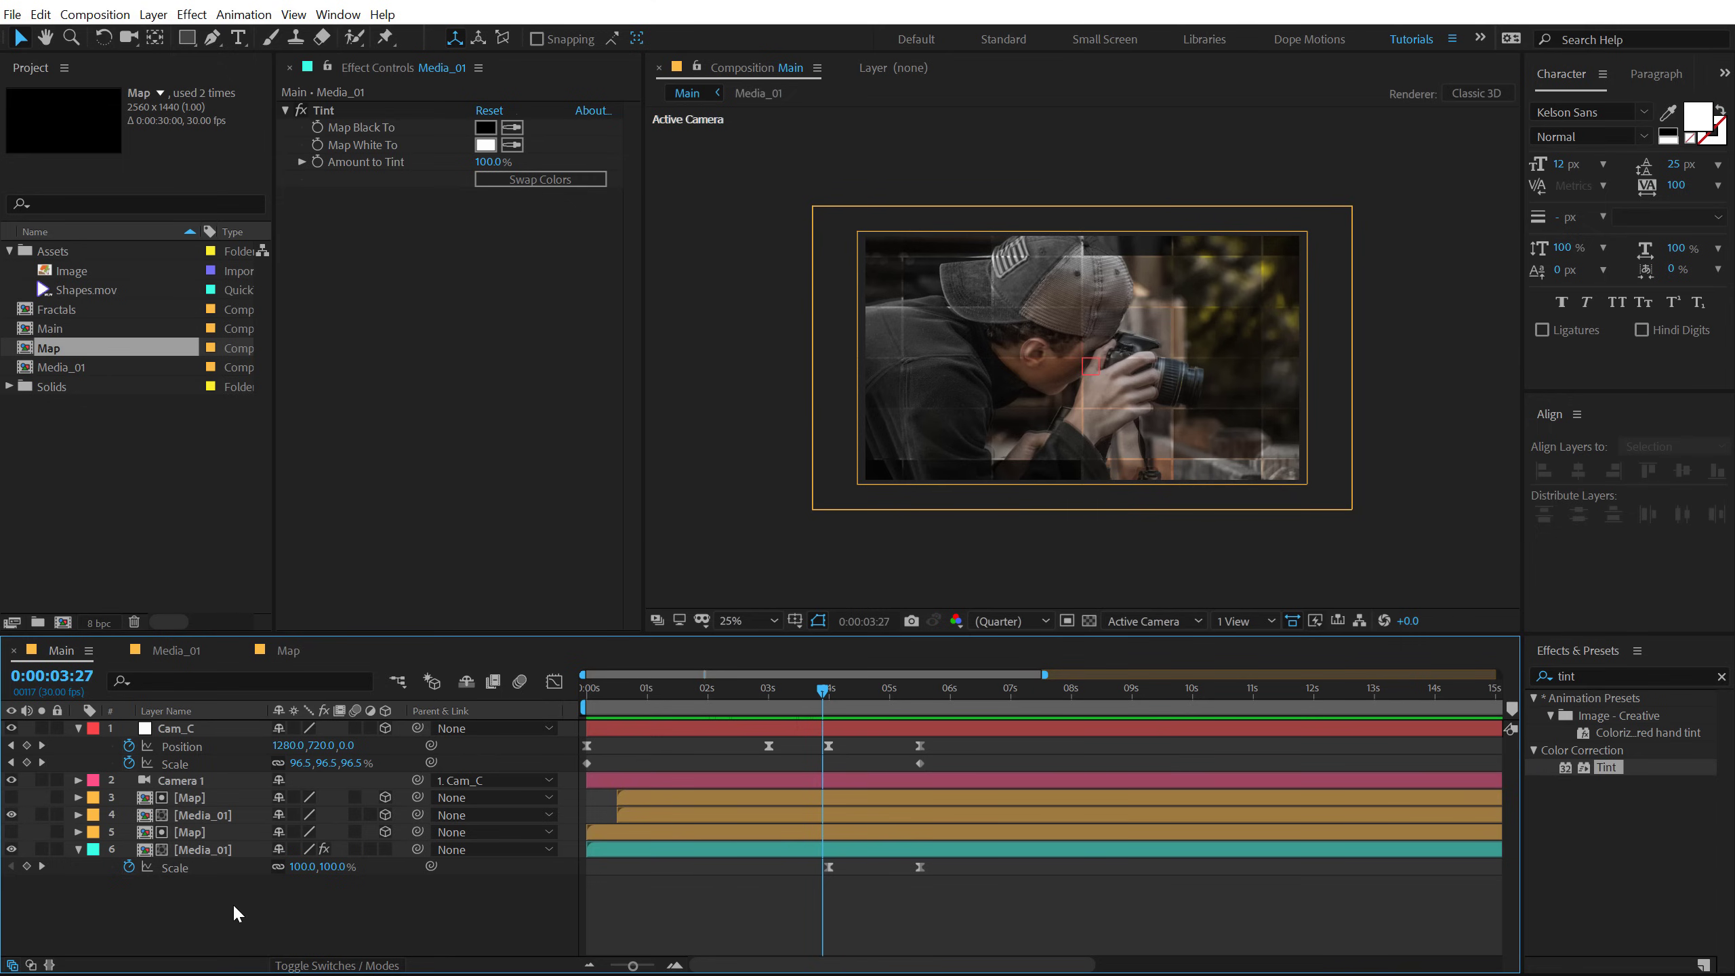
Step: Collapse all layer properties and hide the Cam_C layer
key("ctrl+a")
key("ctrl+grave")
left_click(234, 903)
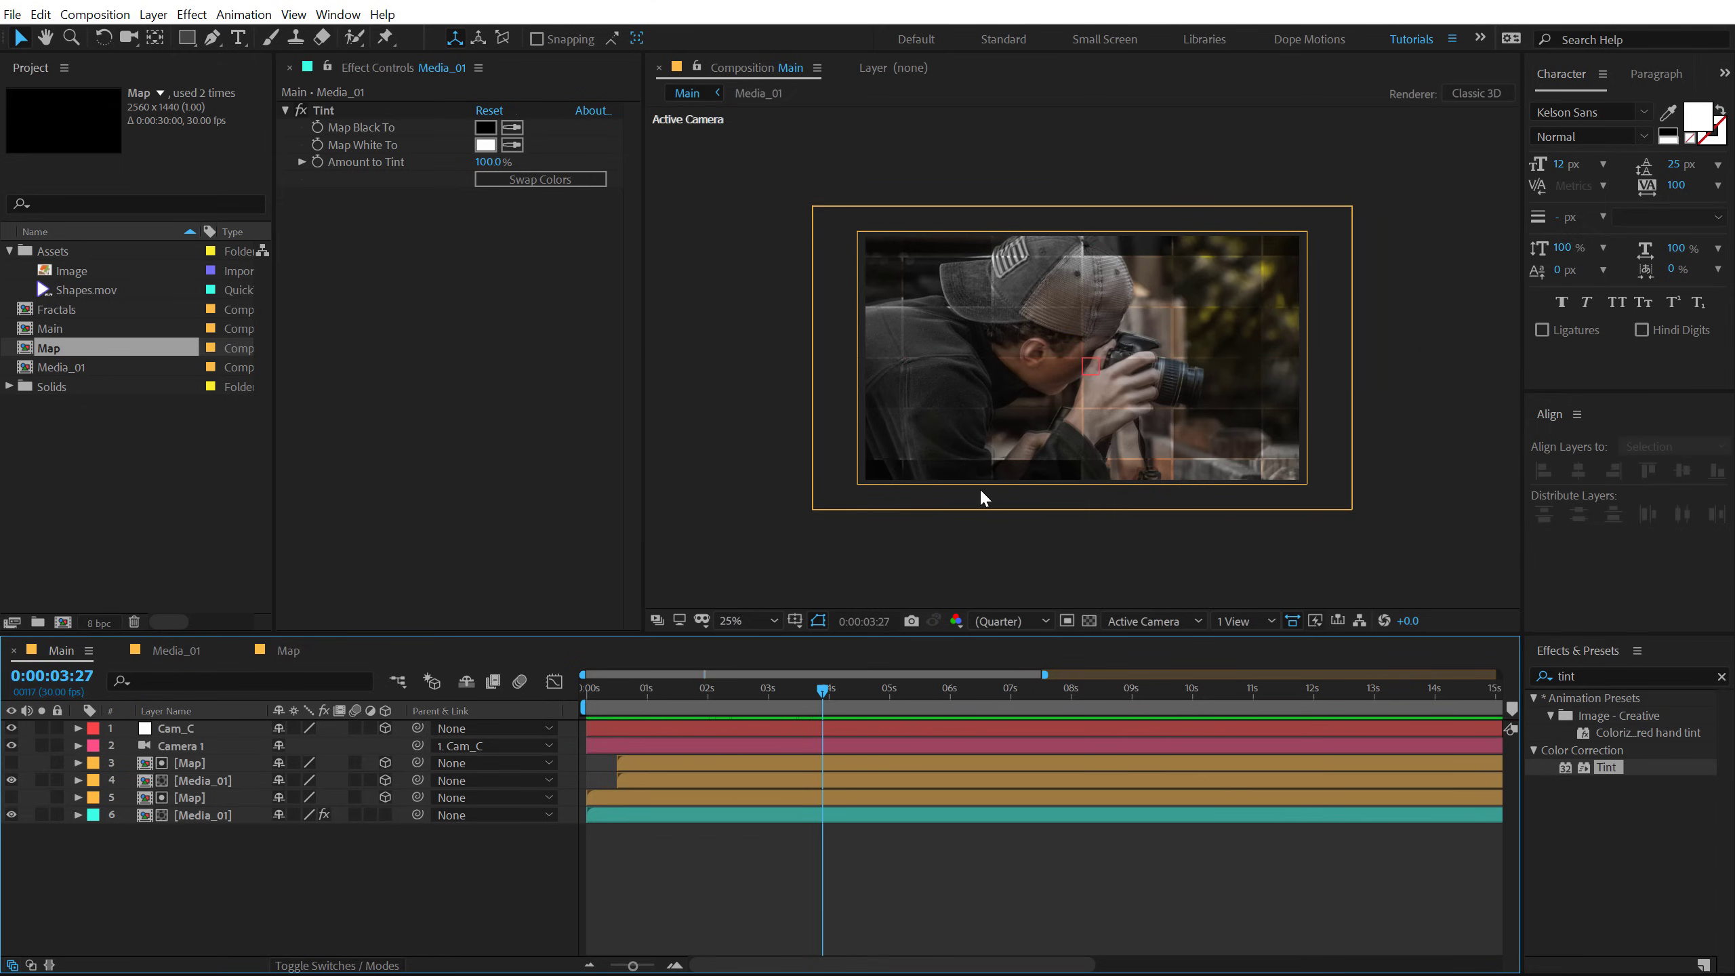
left_click(11, 727)
Step: Type the two-line title 'digital tech//' and 'slides.' over the photo
left_click(237, 41)
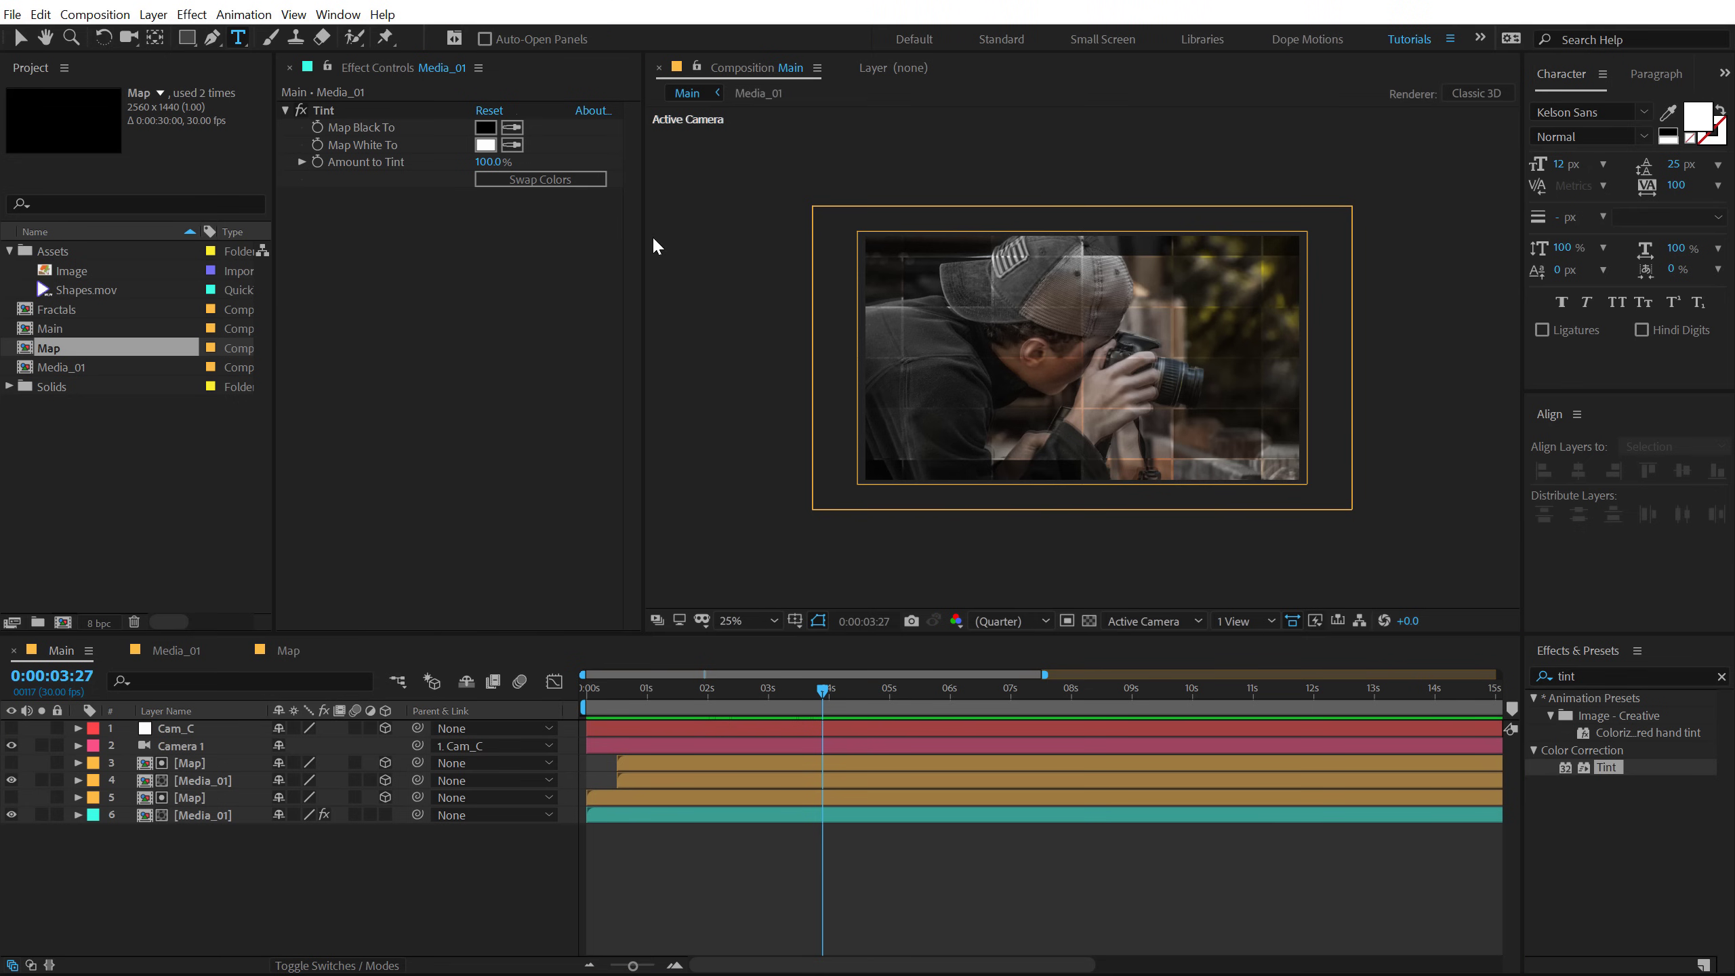
key("alt+slash")
left_click_drag(644, 368, 557, 368)
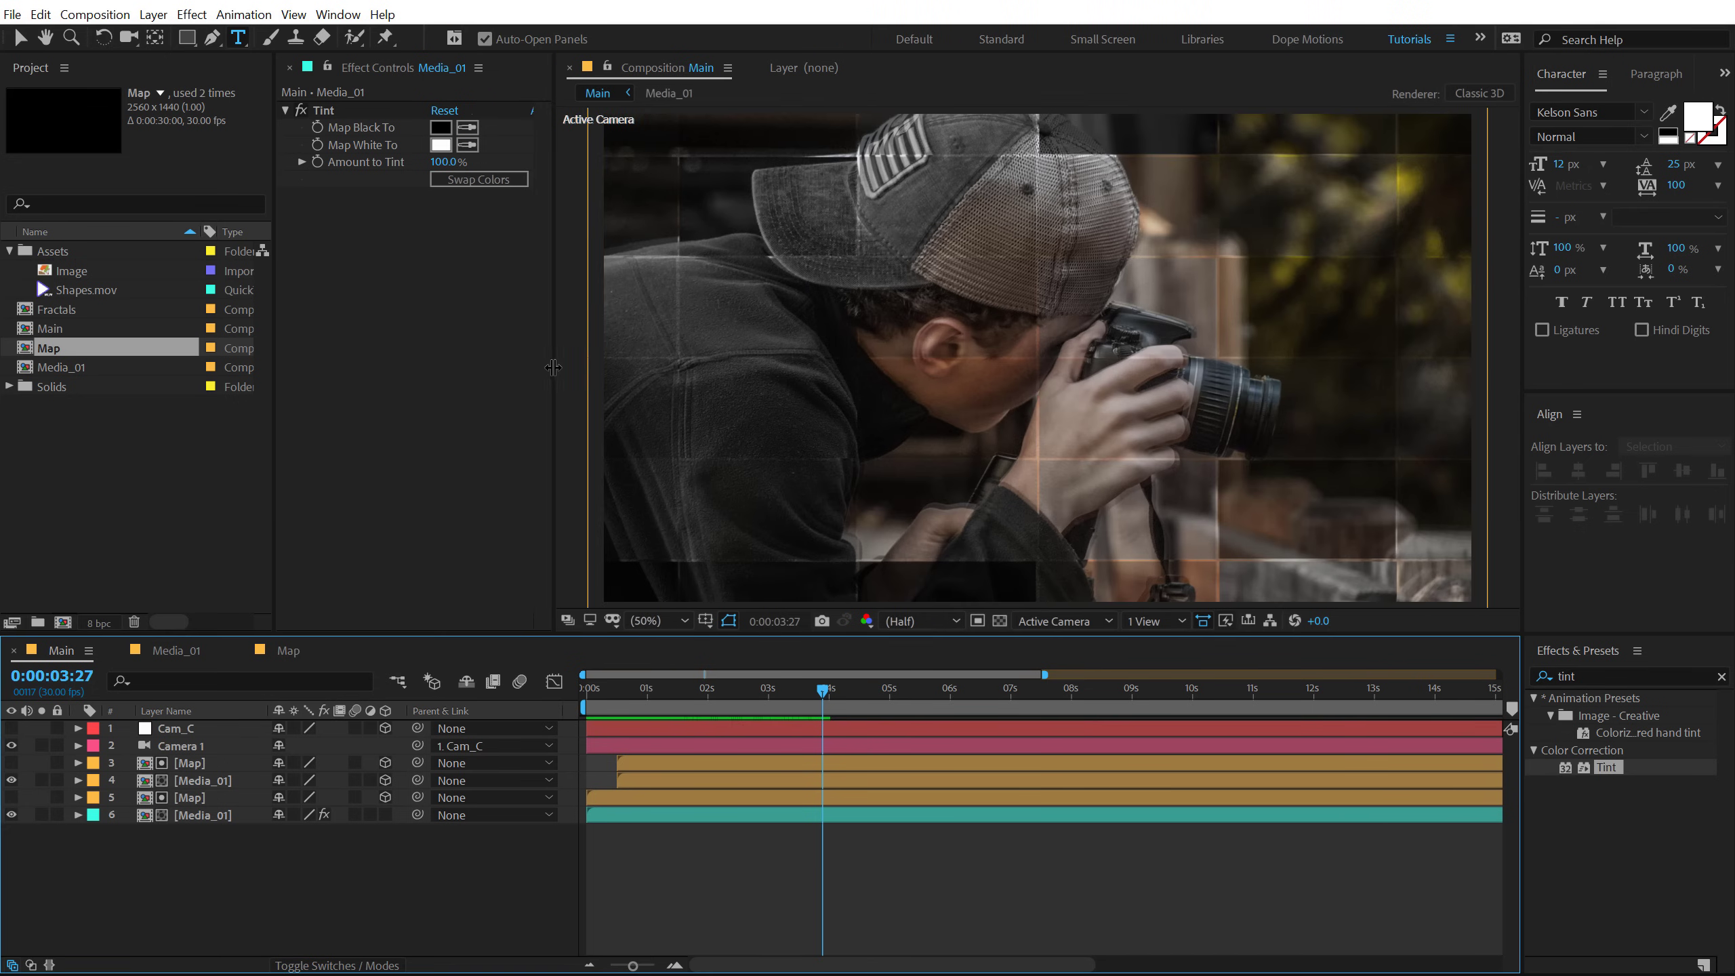
left_click(829, 338)
left_click_drag(1576, 170, 1601, 164)
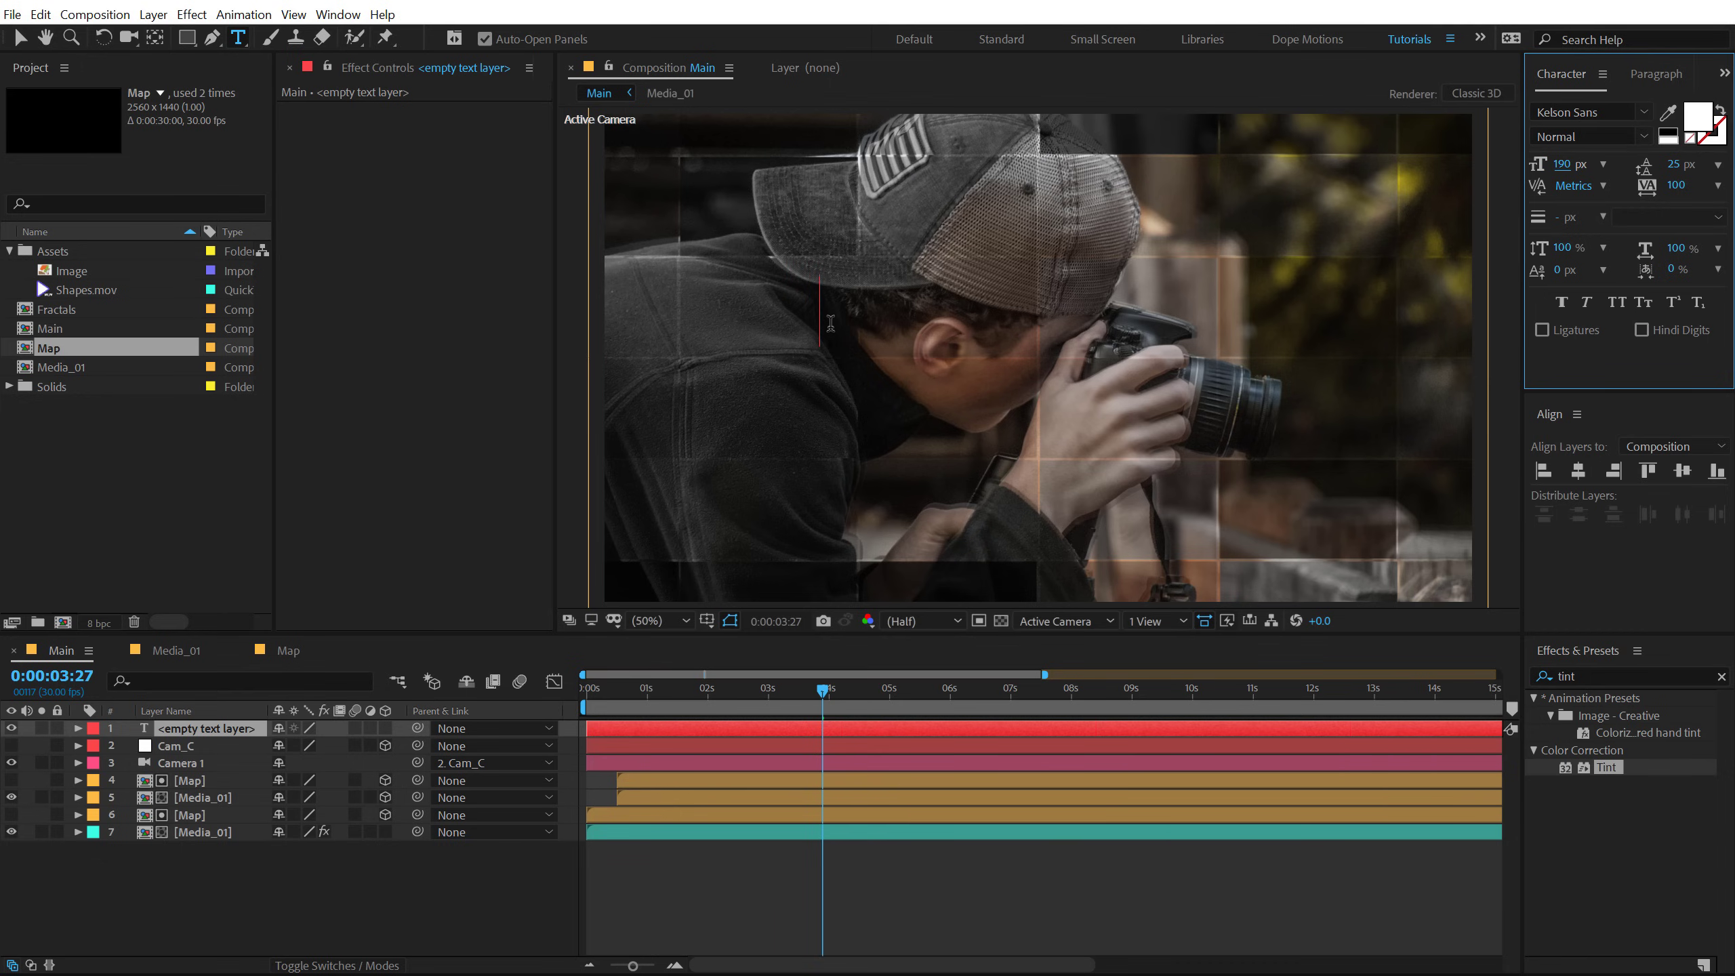
type("digital")
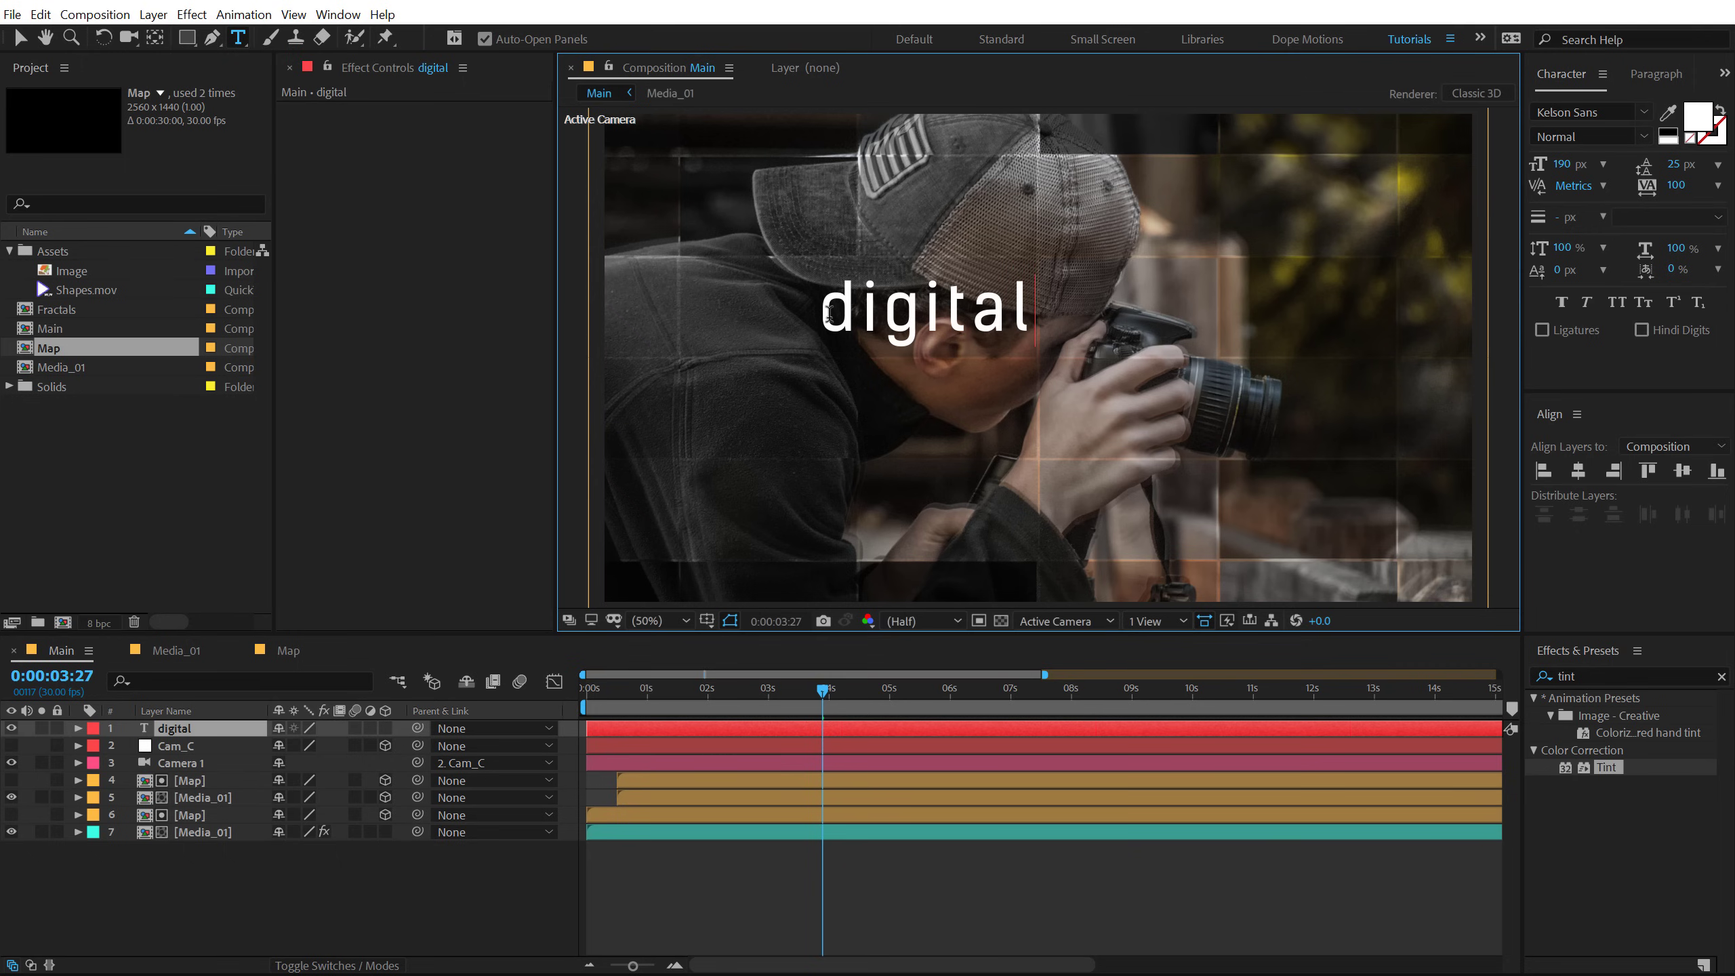
type(" tech")
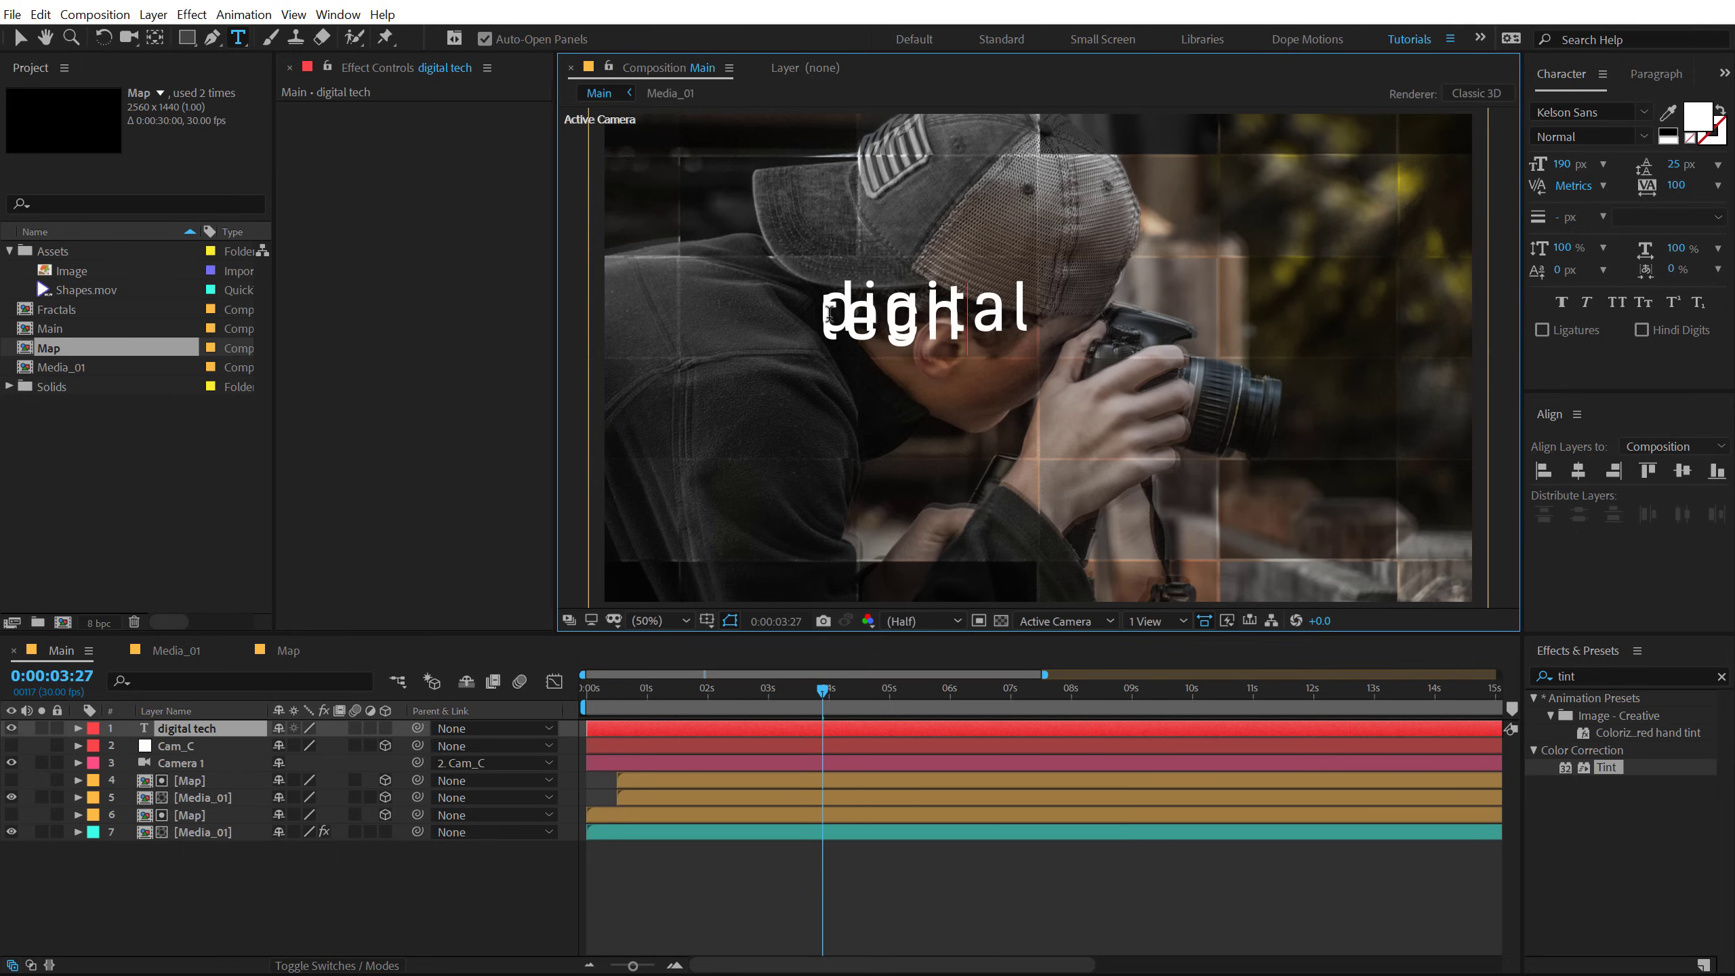
type("//")
key("Return")
type("slides.")
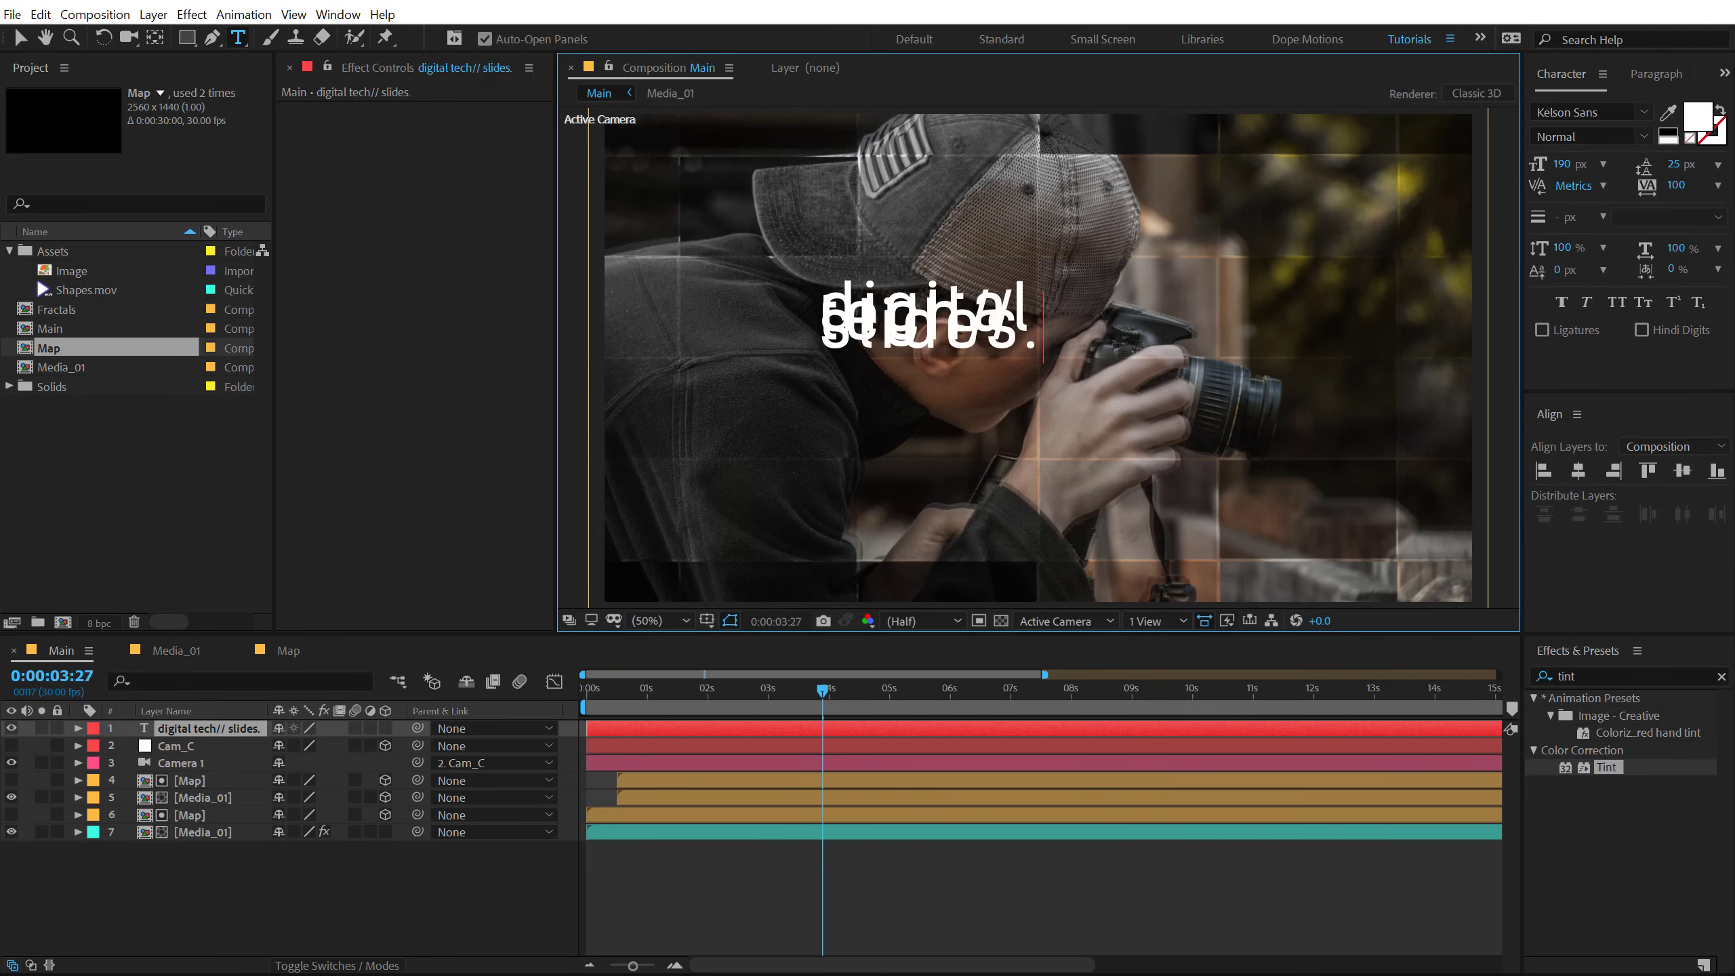
left_click(21, 37)
Step: Format the title as All Caps with 0 tracking, 120 px size and 124 px leading
left_click(1617, 303)
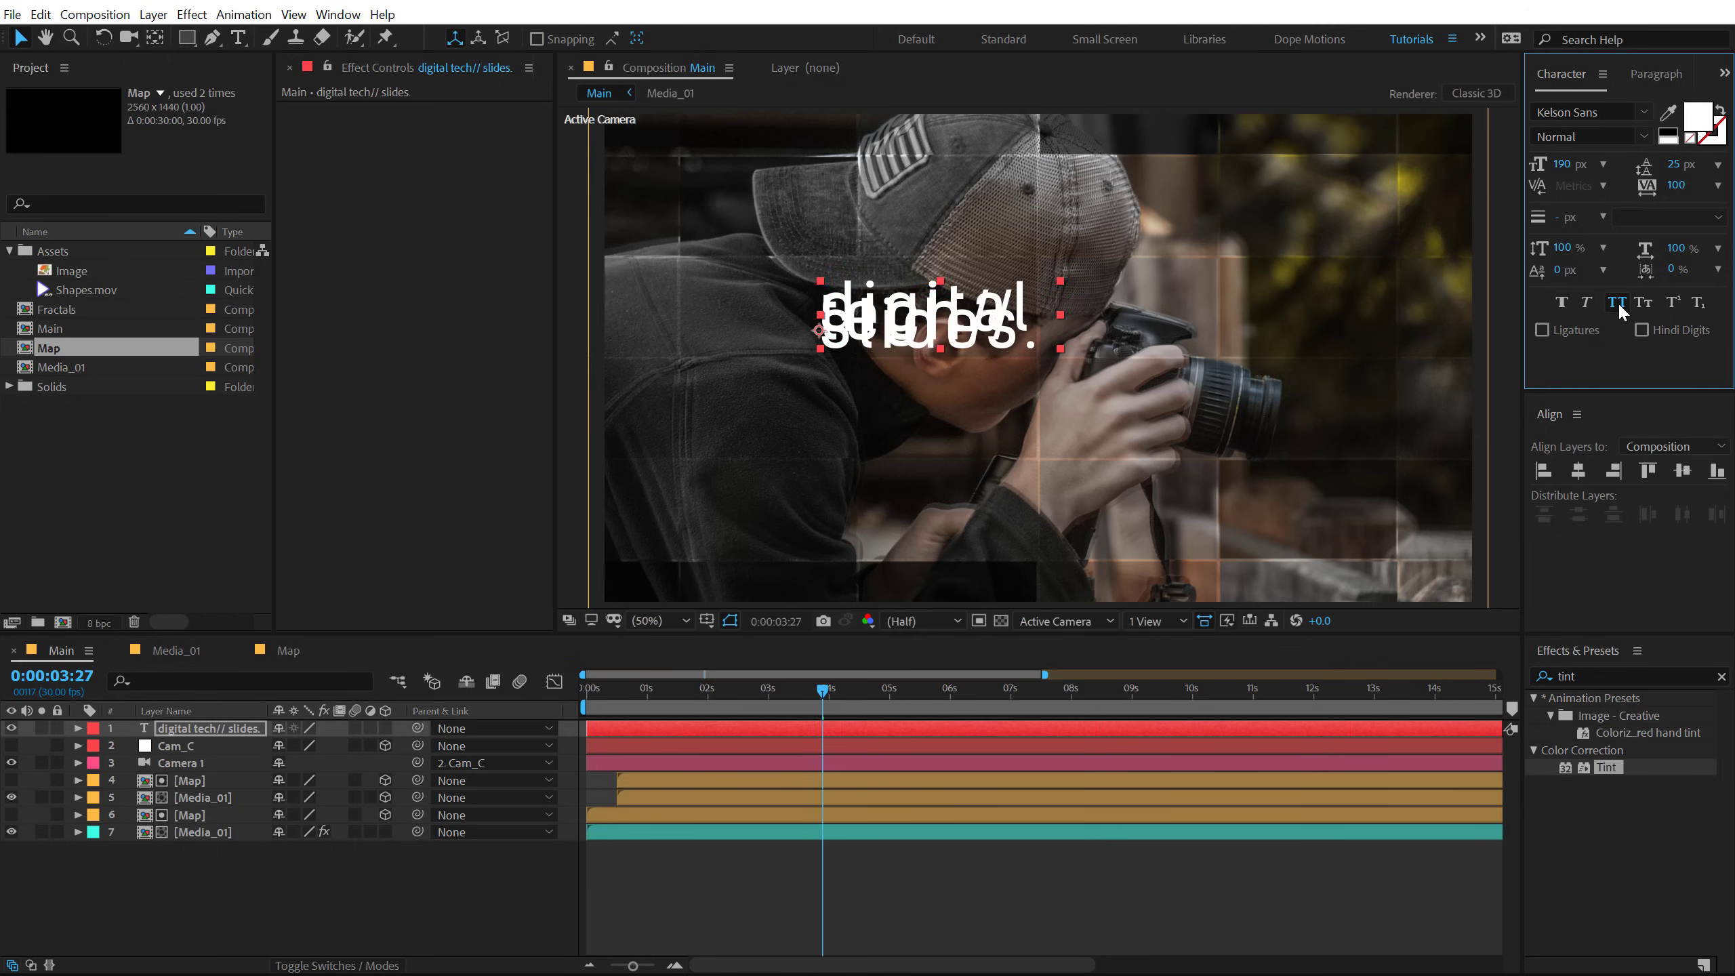
left_click(1675, 184)
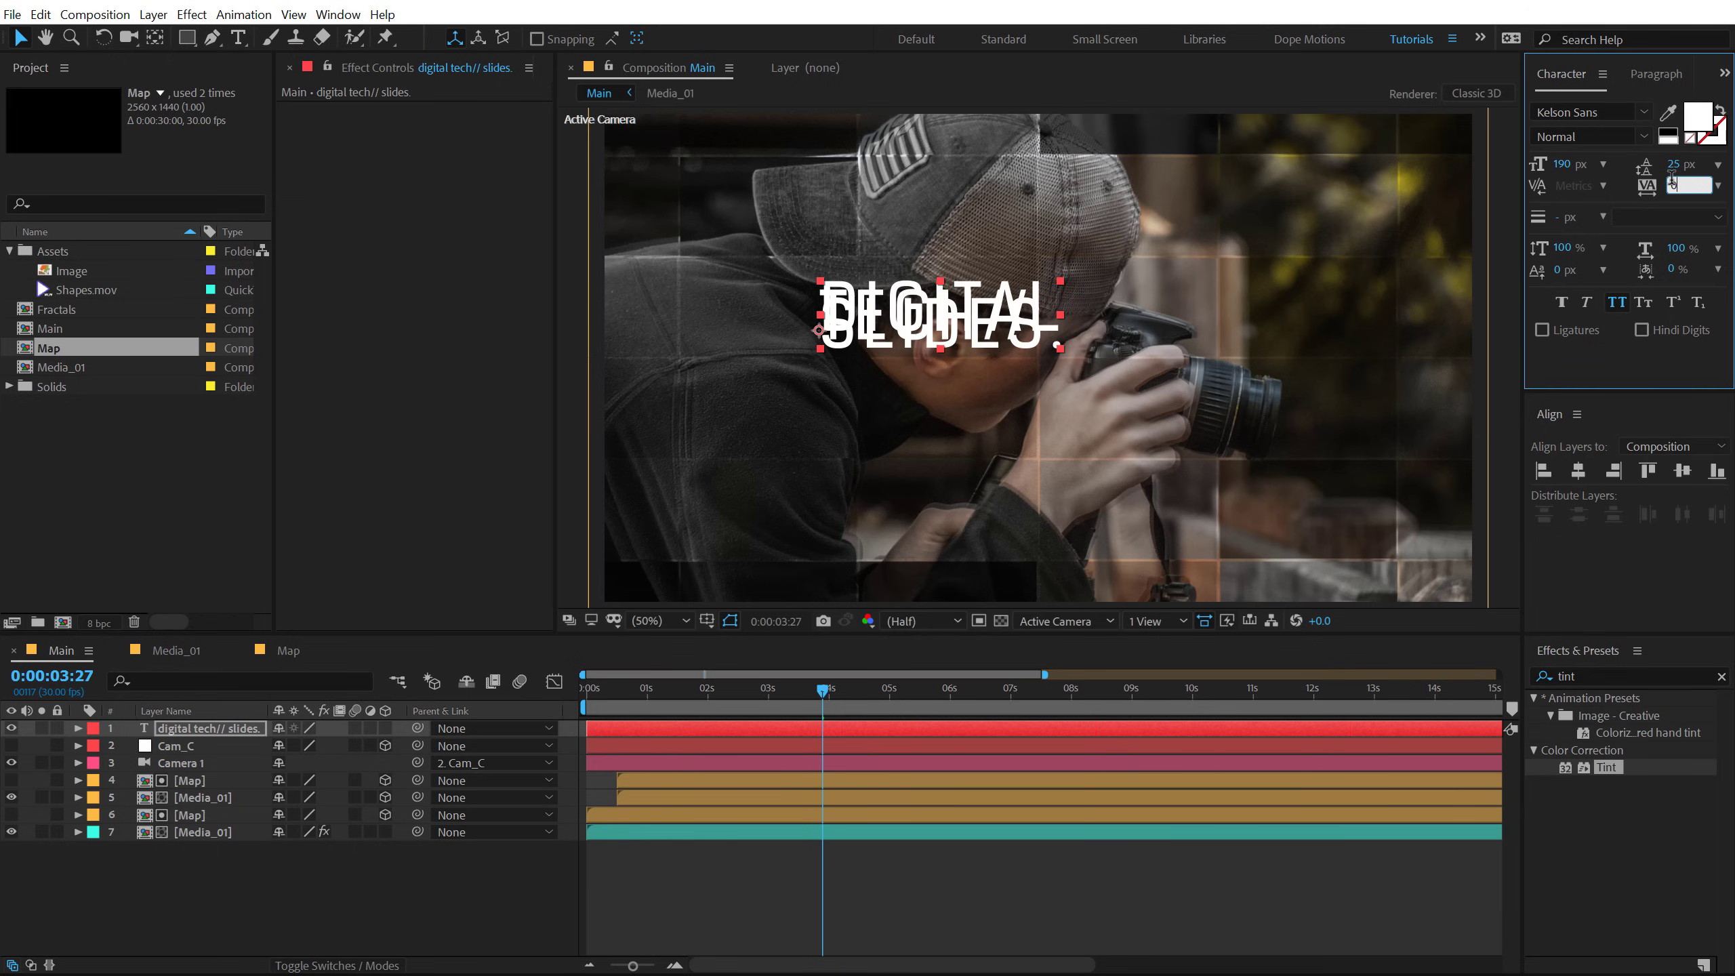
type("0")
key("Return")
left_click_drag(1679, 167, 1728, 168)
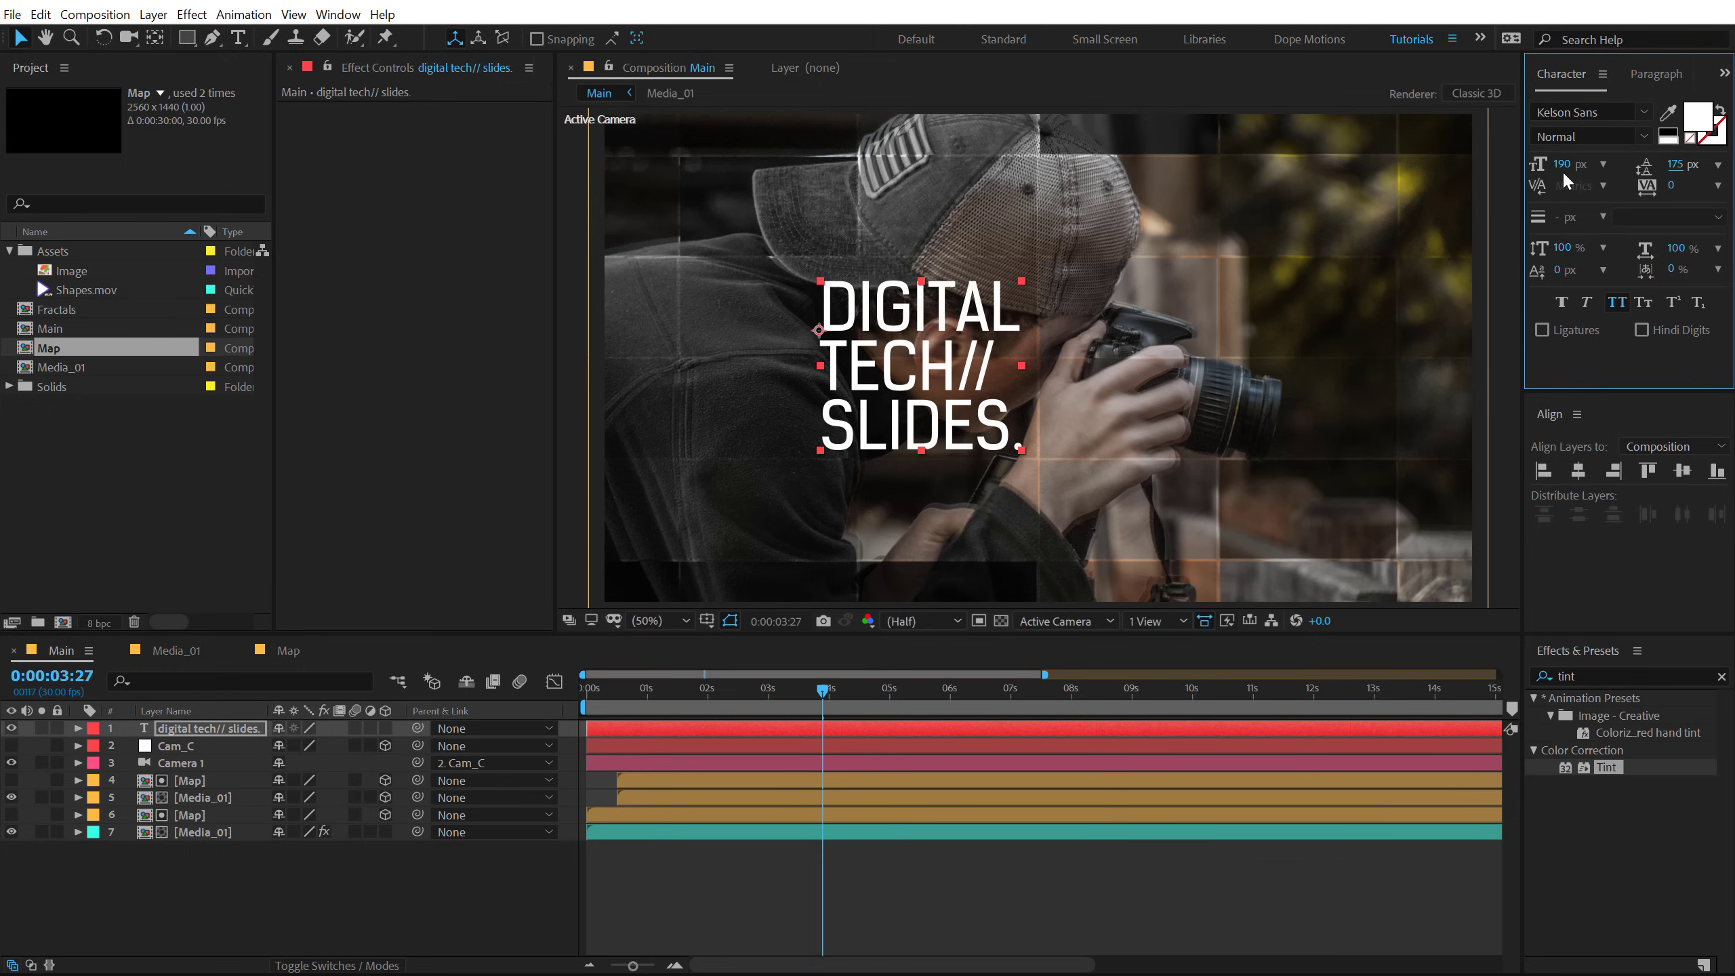
type("120")
key("Return")
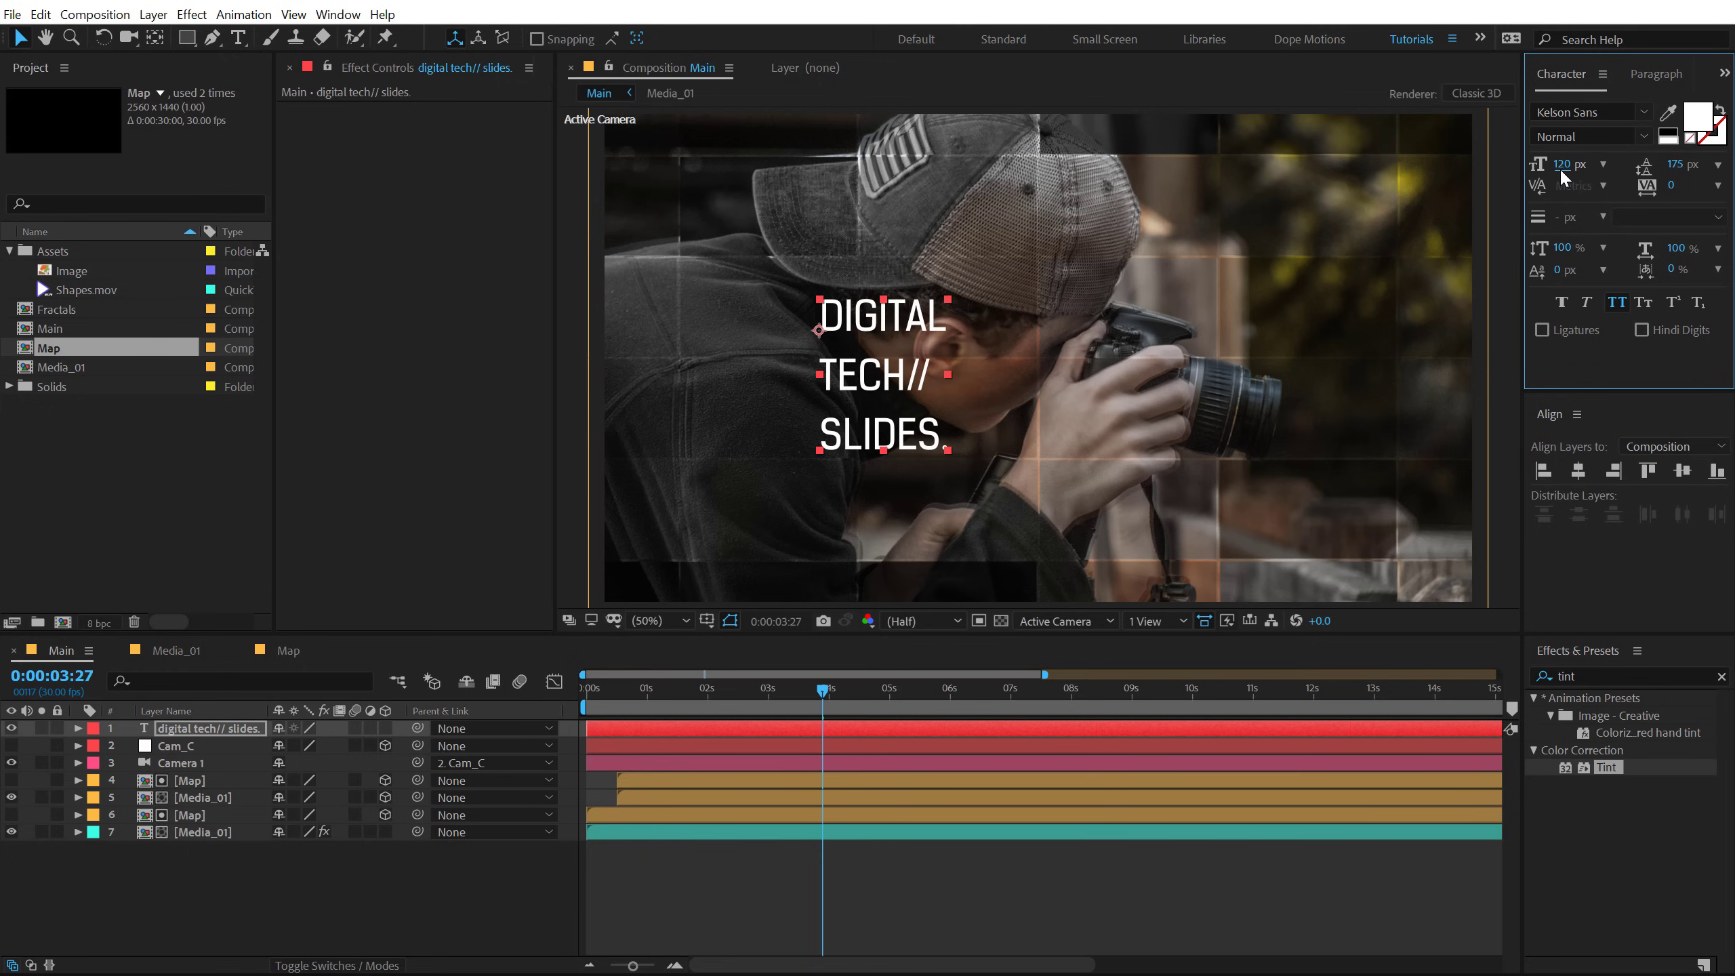
left_click_drag(1682, 164, 1452, 186)
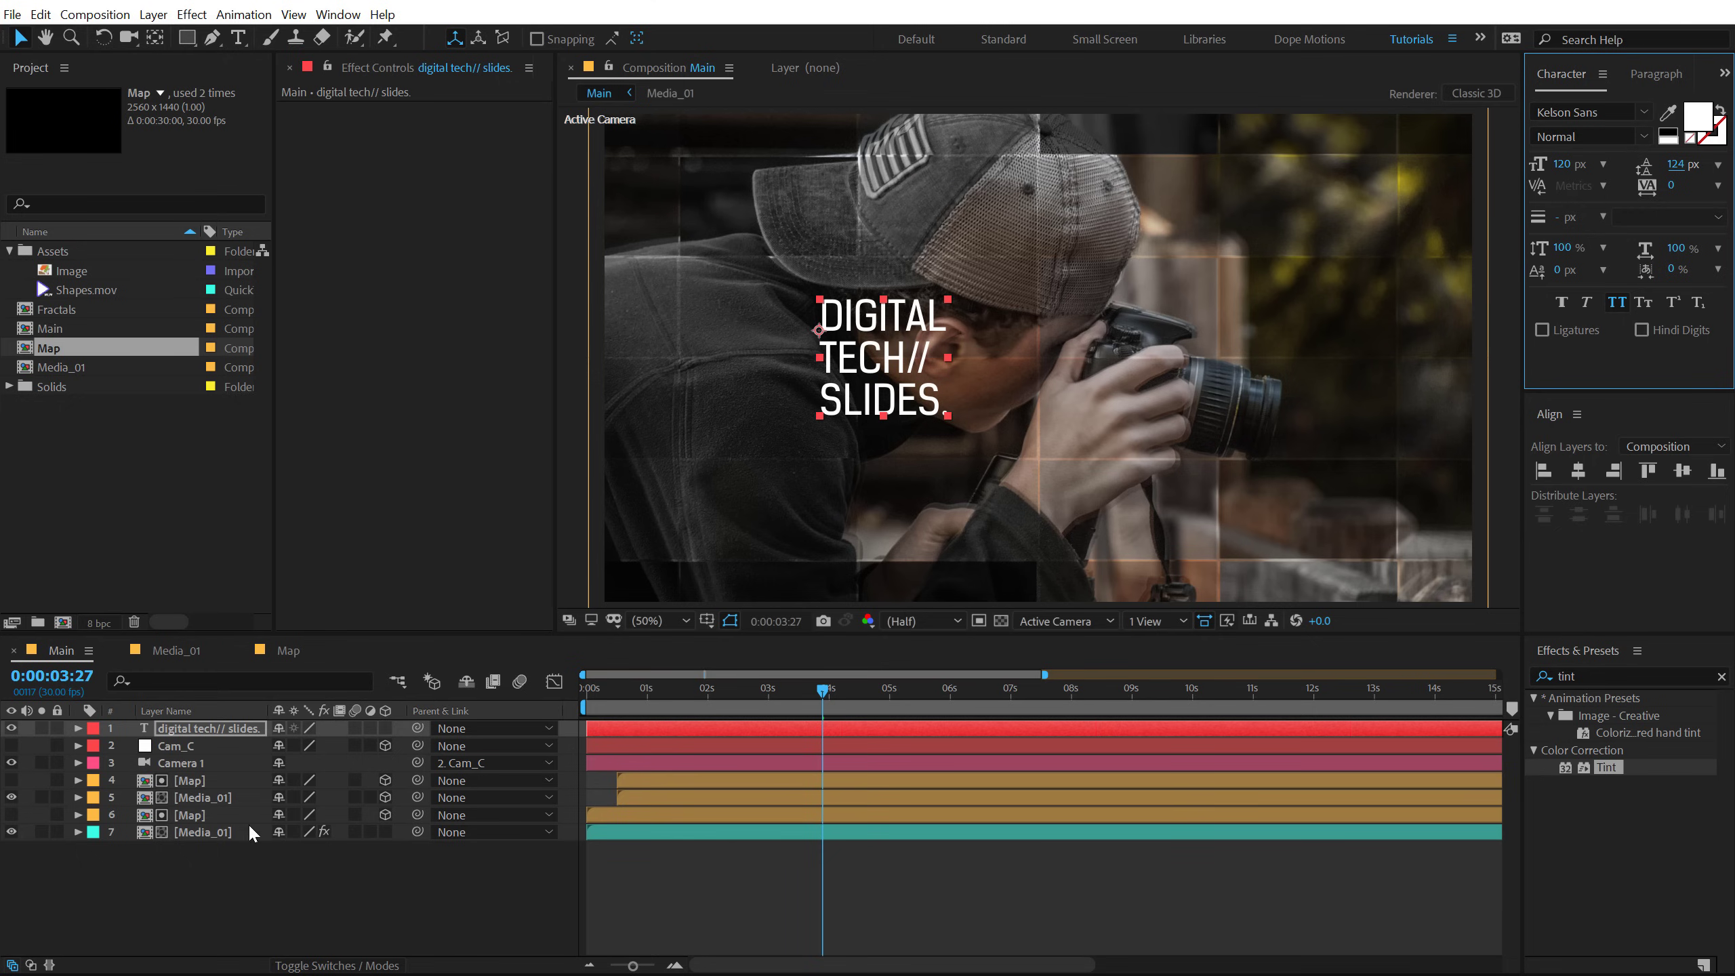
left_click(208, 950)
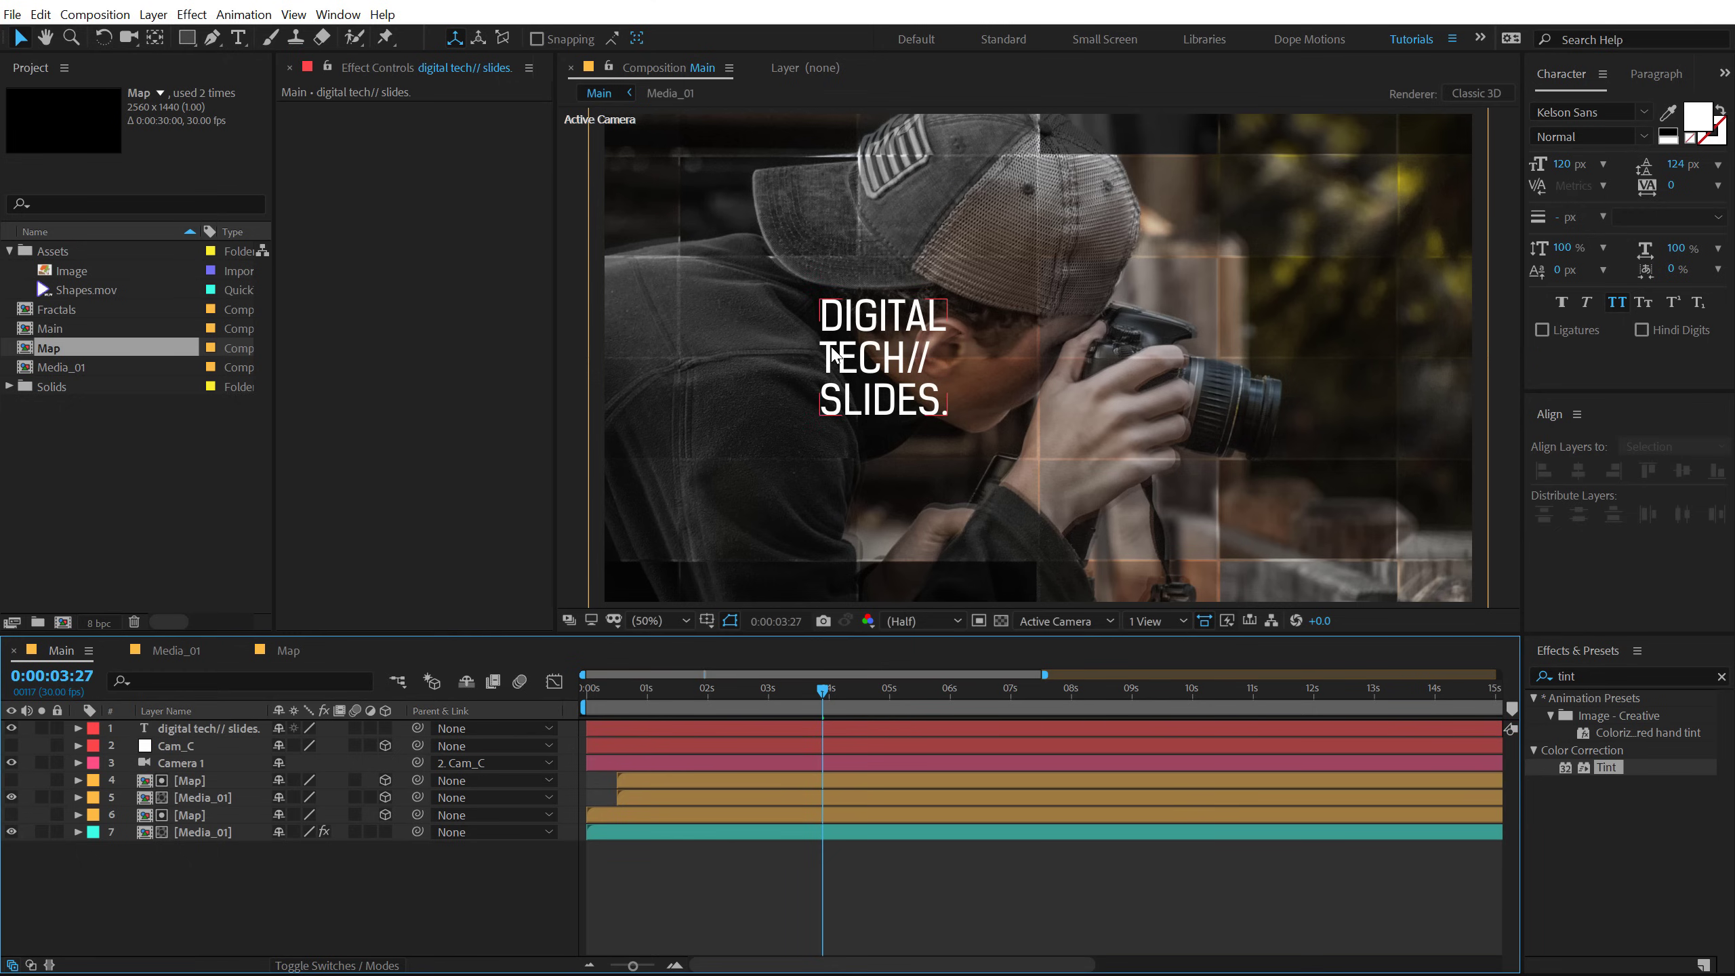
Step: Create a full-composition rectangle and resize its path to a 578×1440 strip
left_click(185, 44)
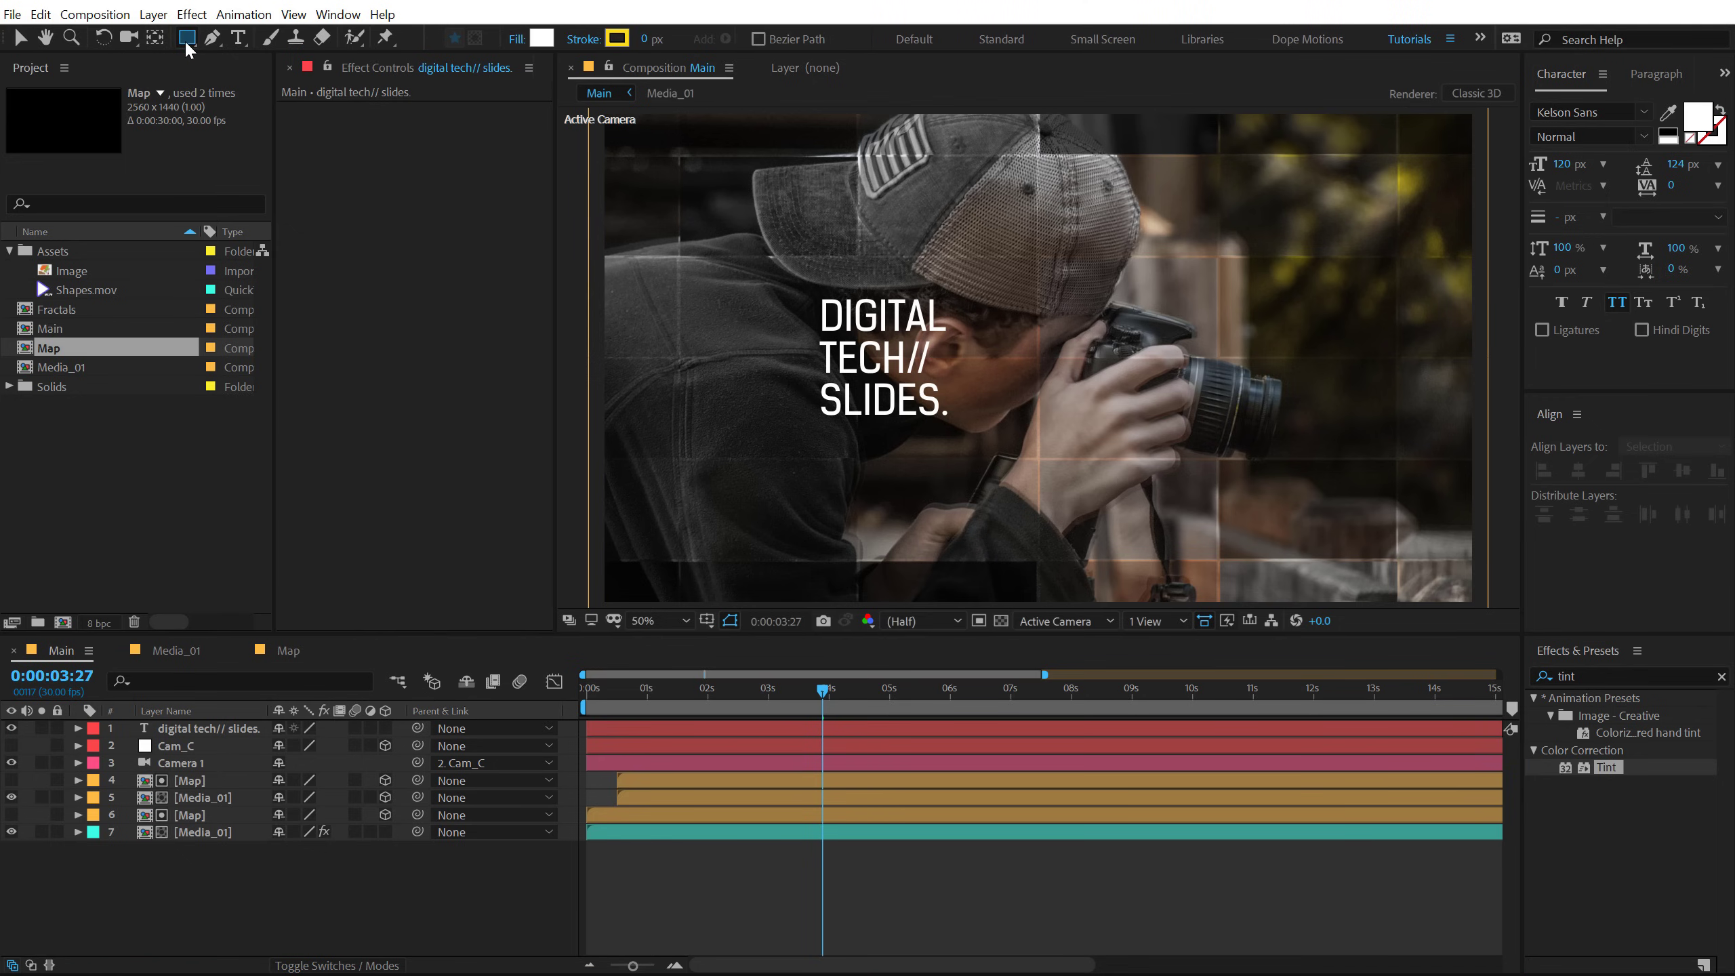
double_click(186, 39)
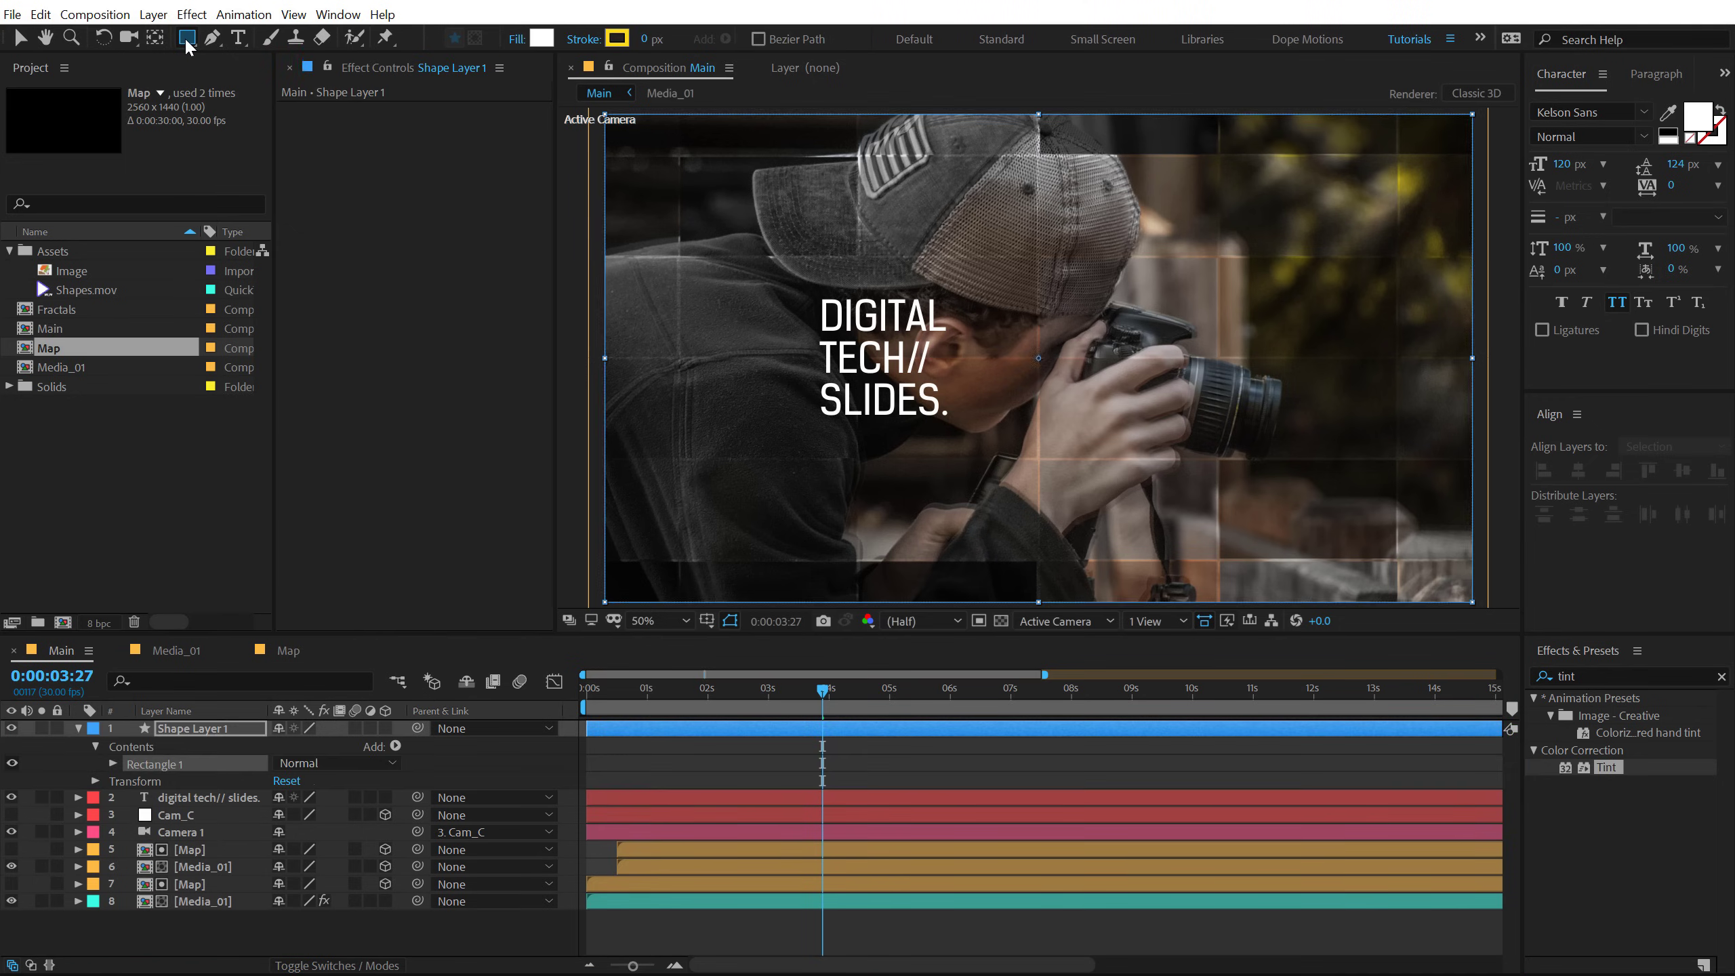
left_click(116, 767)
left_click(114, 764)
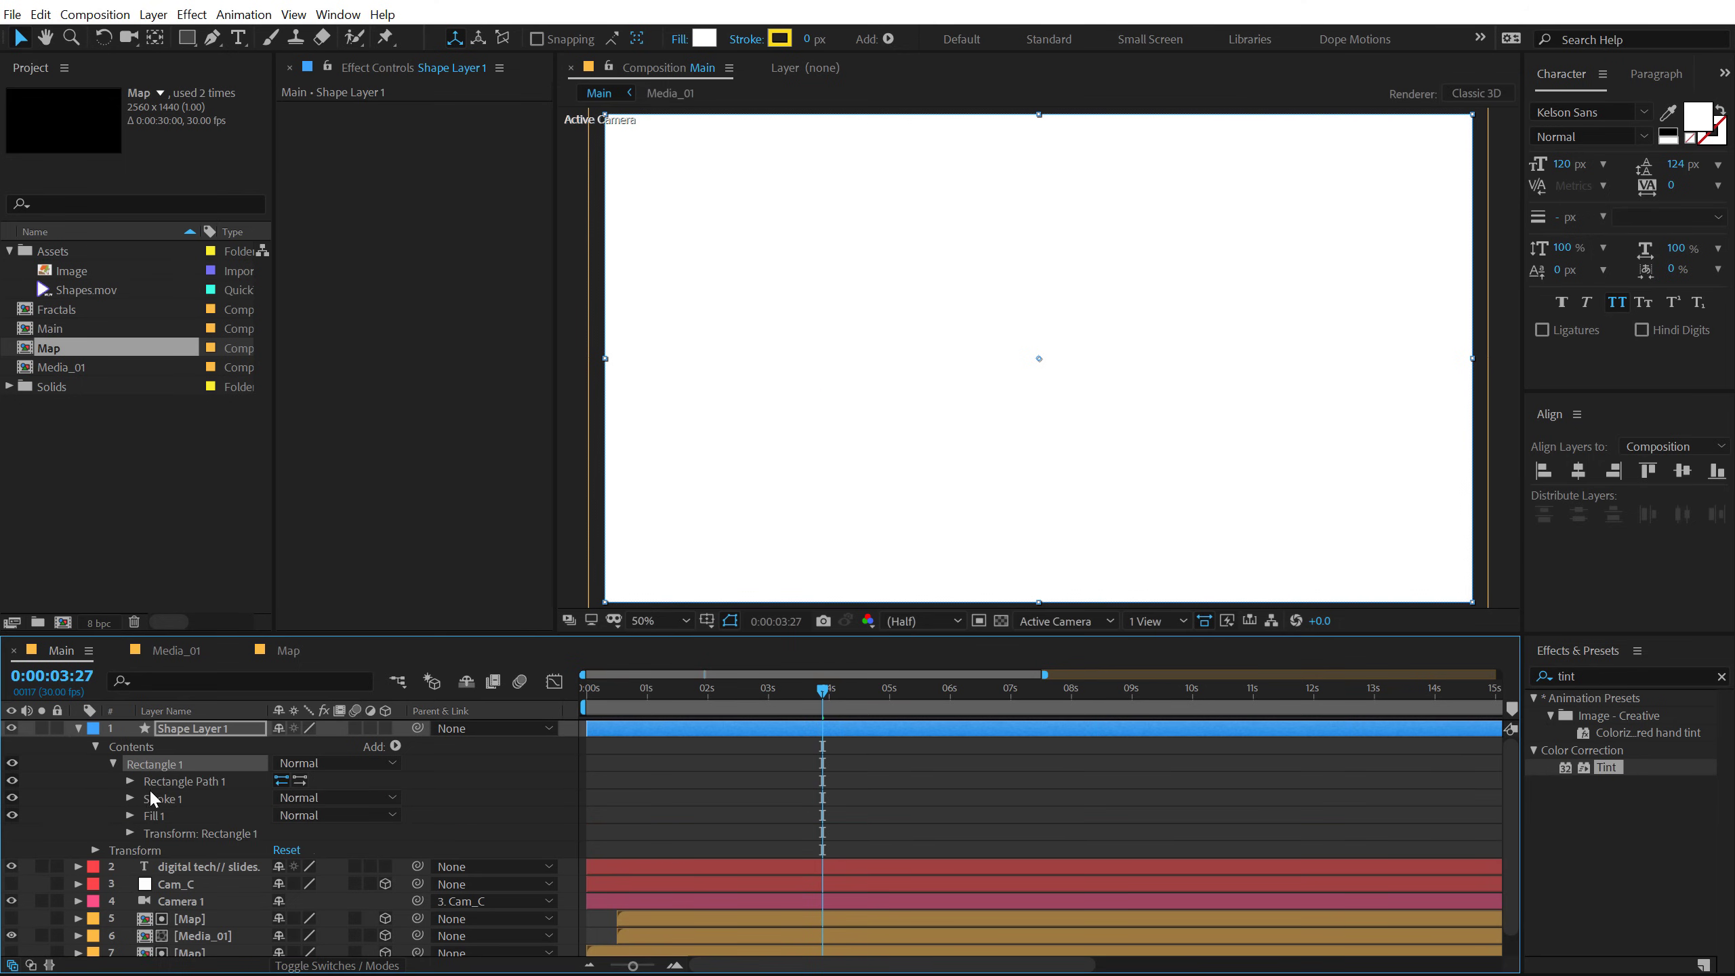
left_click(129, 781)
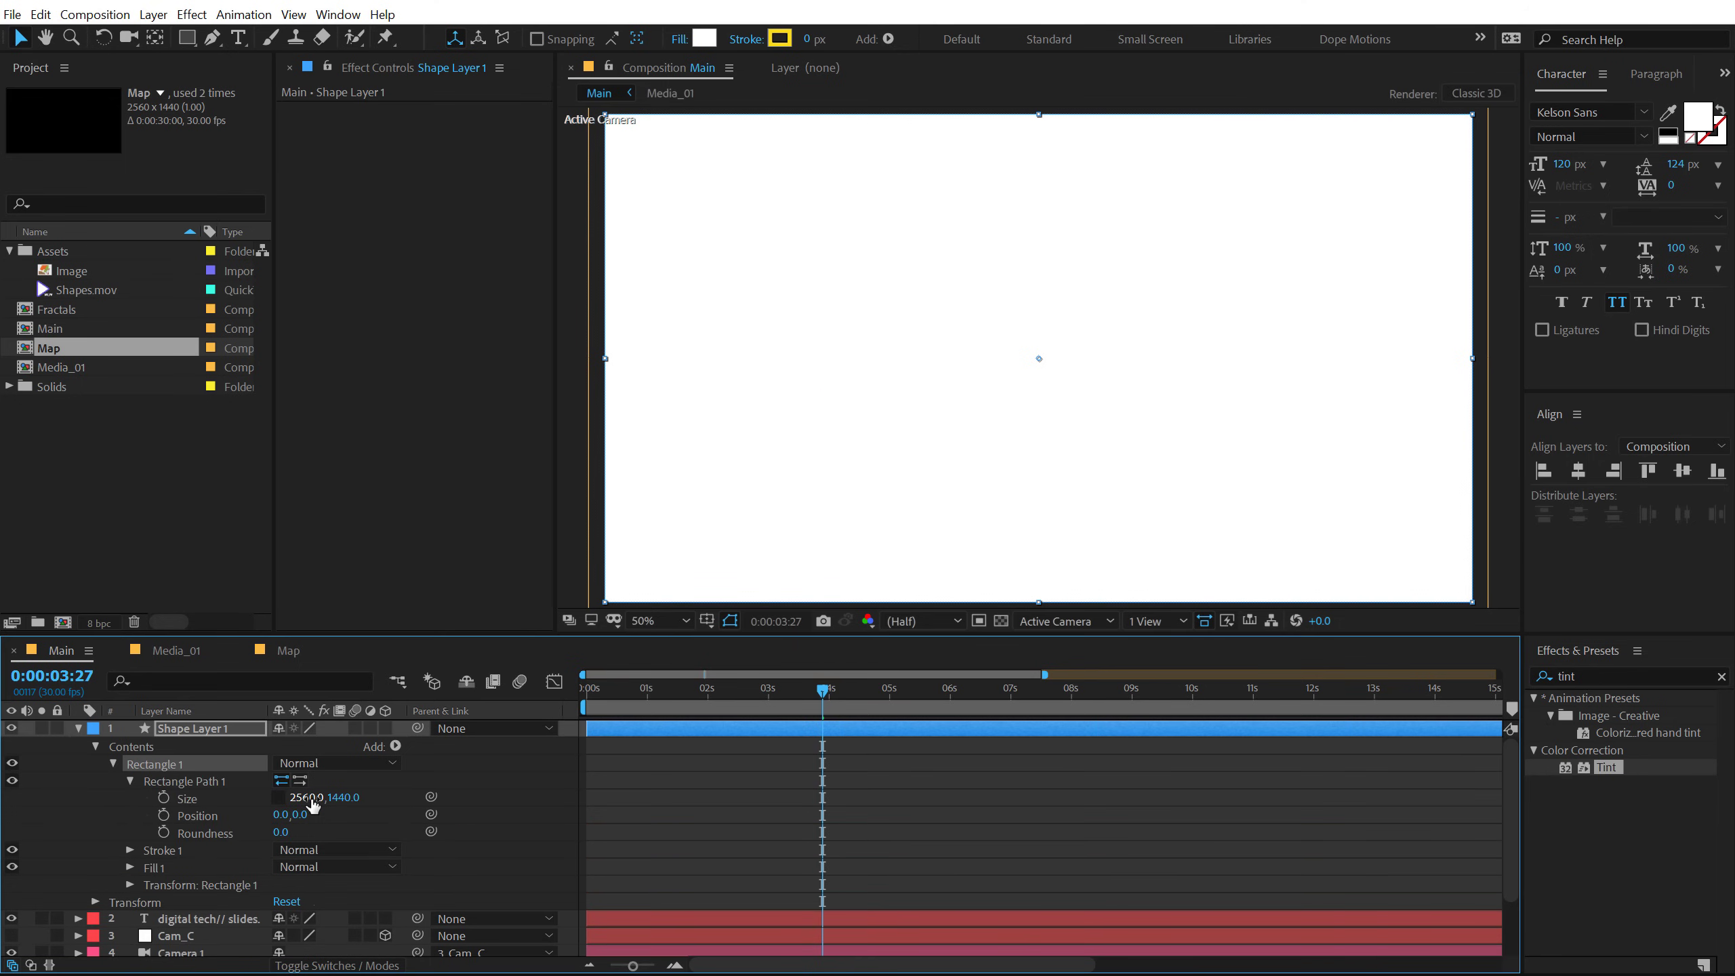
left_click_drag(308, 798, 108, 790)
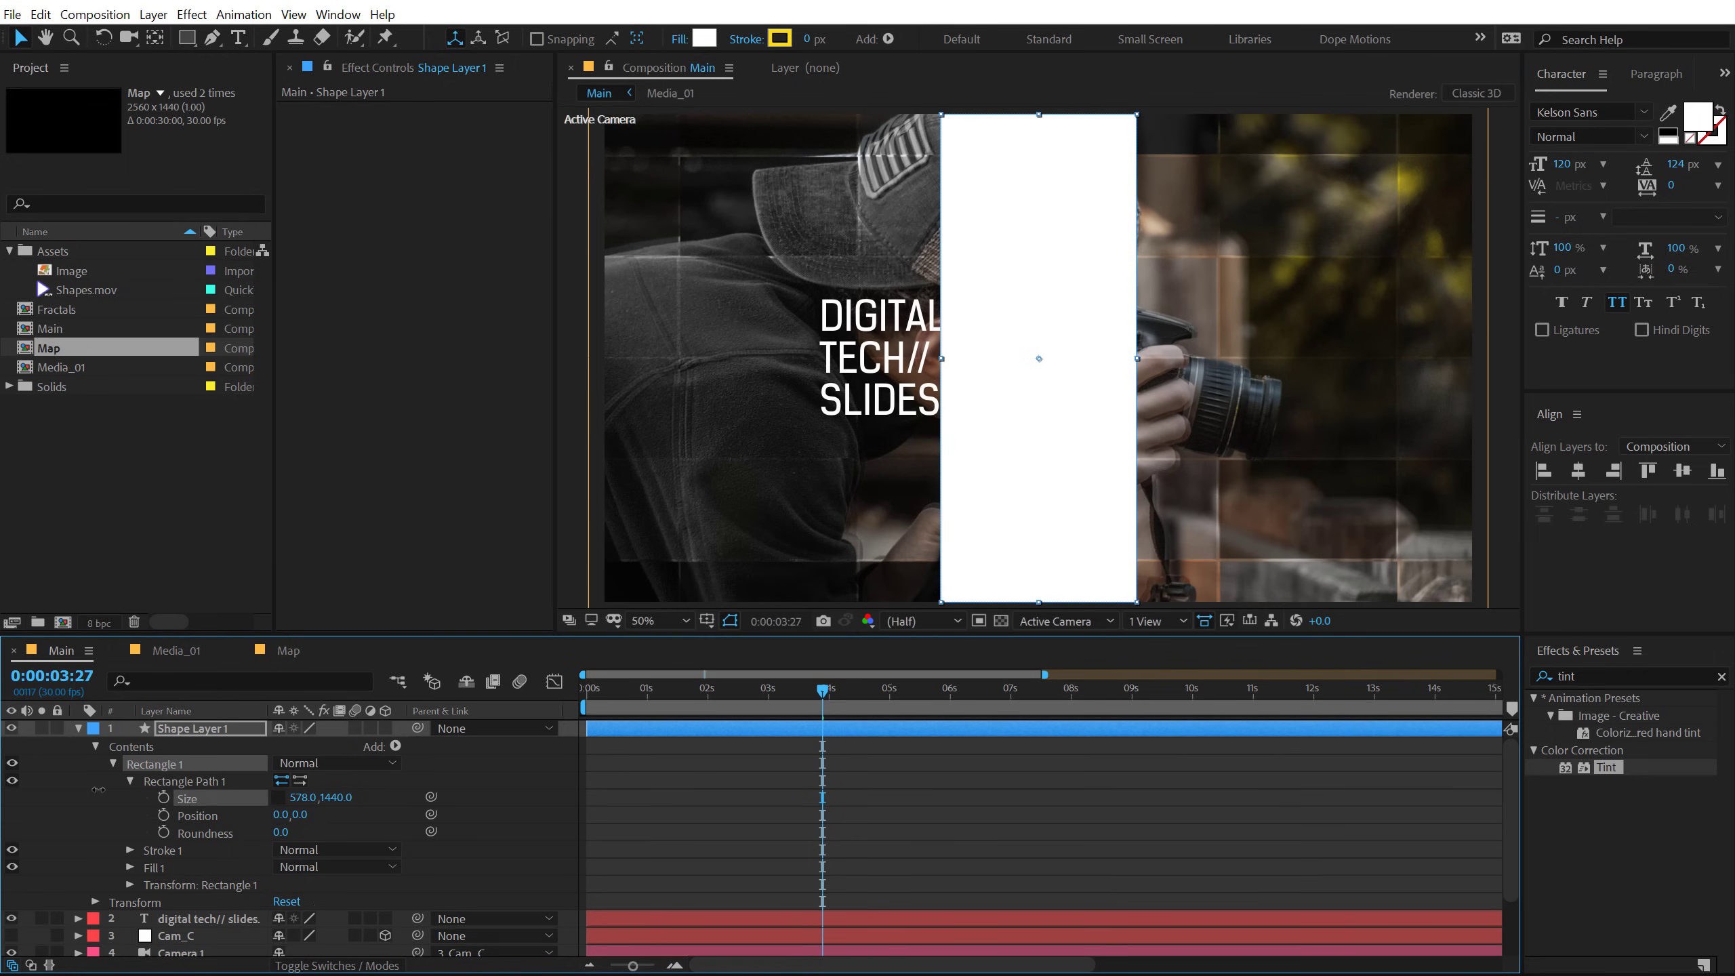
Step: Make the rectangle an adjustment layer and rename it Blur
left_click(369, 728)
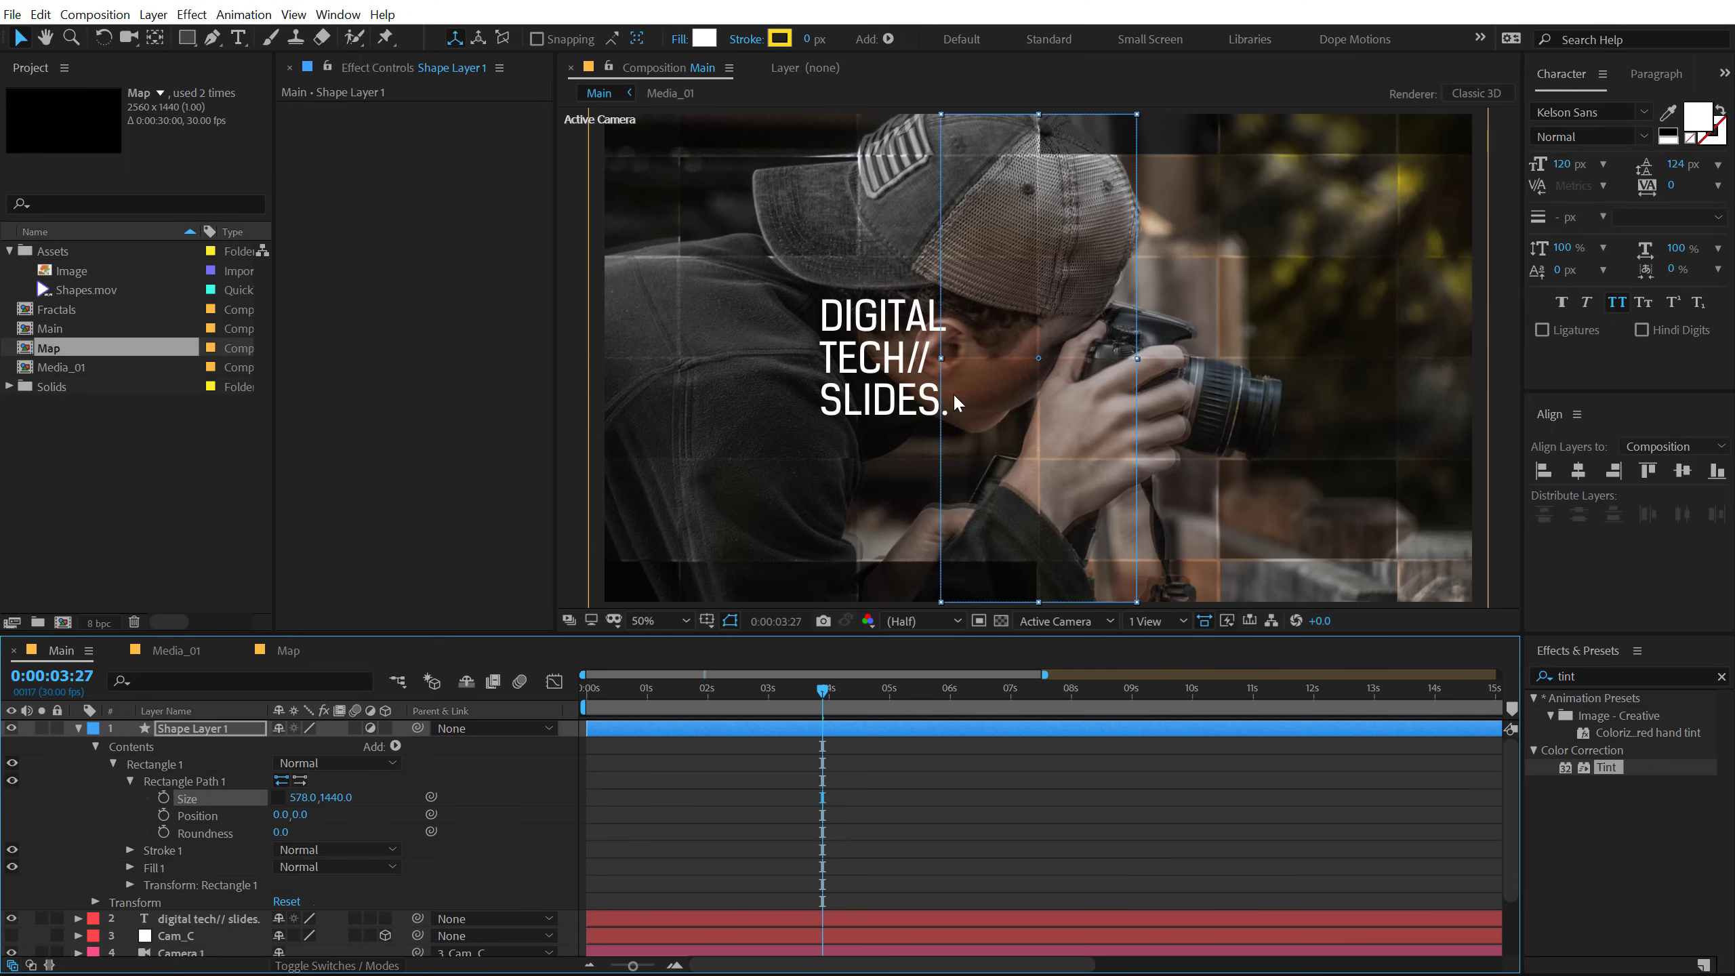
left_click(191, 731)
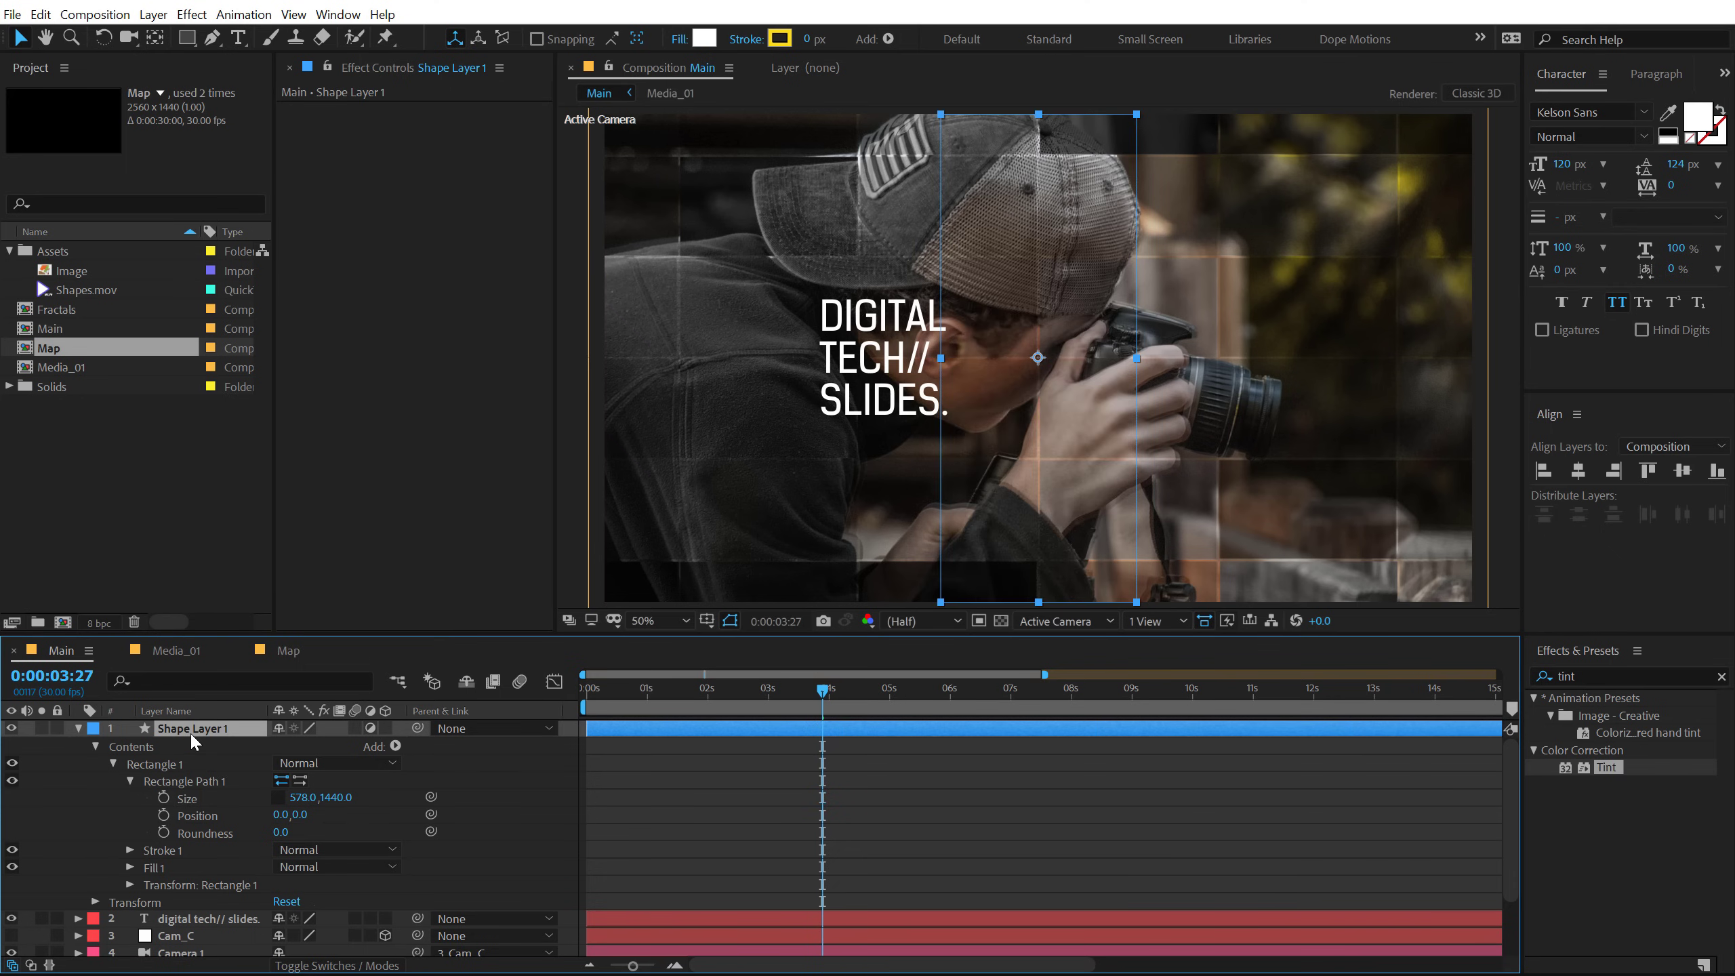
key("Return")
type("Blur")
key("Return")
Step: Apply Fast Blur (Legacy) to the Blur layer with Blurriness 85
left_click(1590, 674)
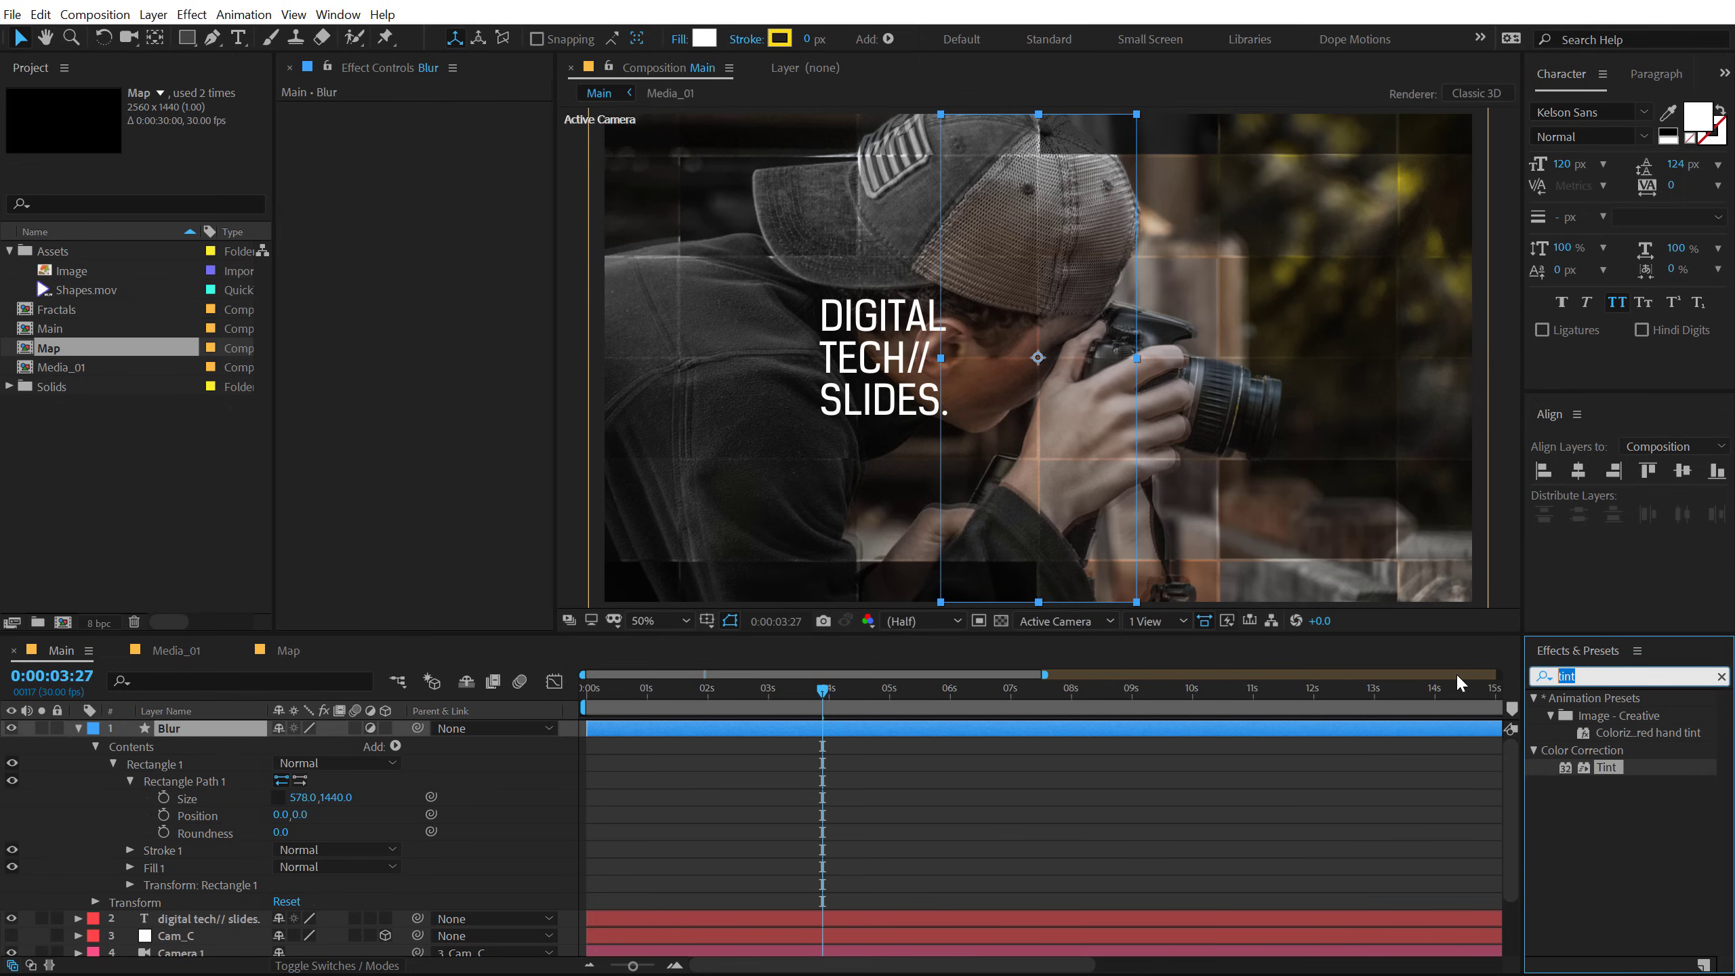
type("fast")
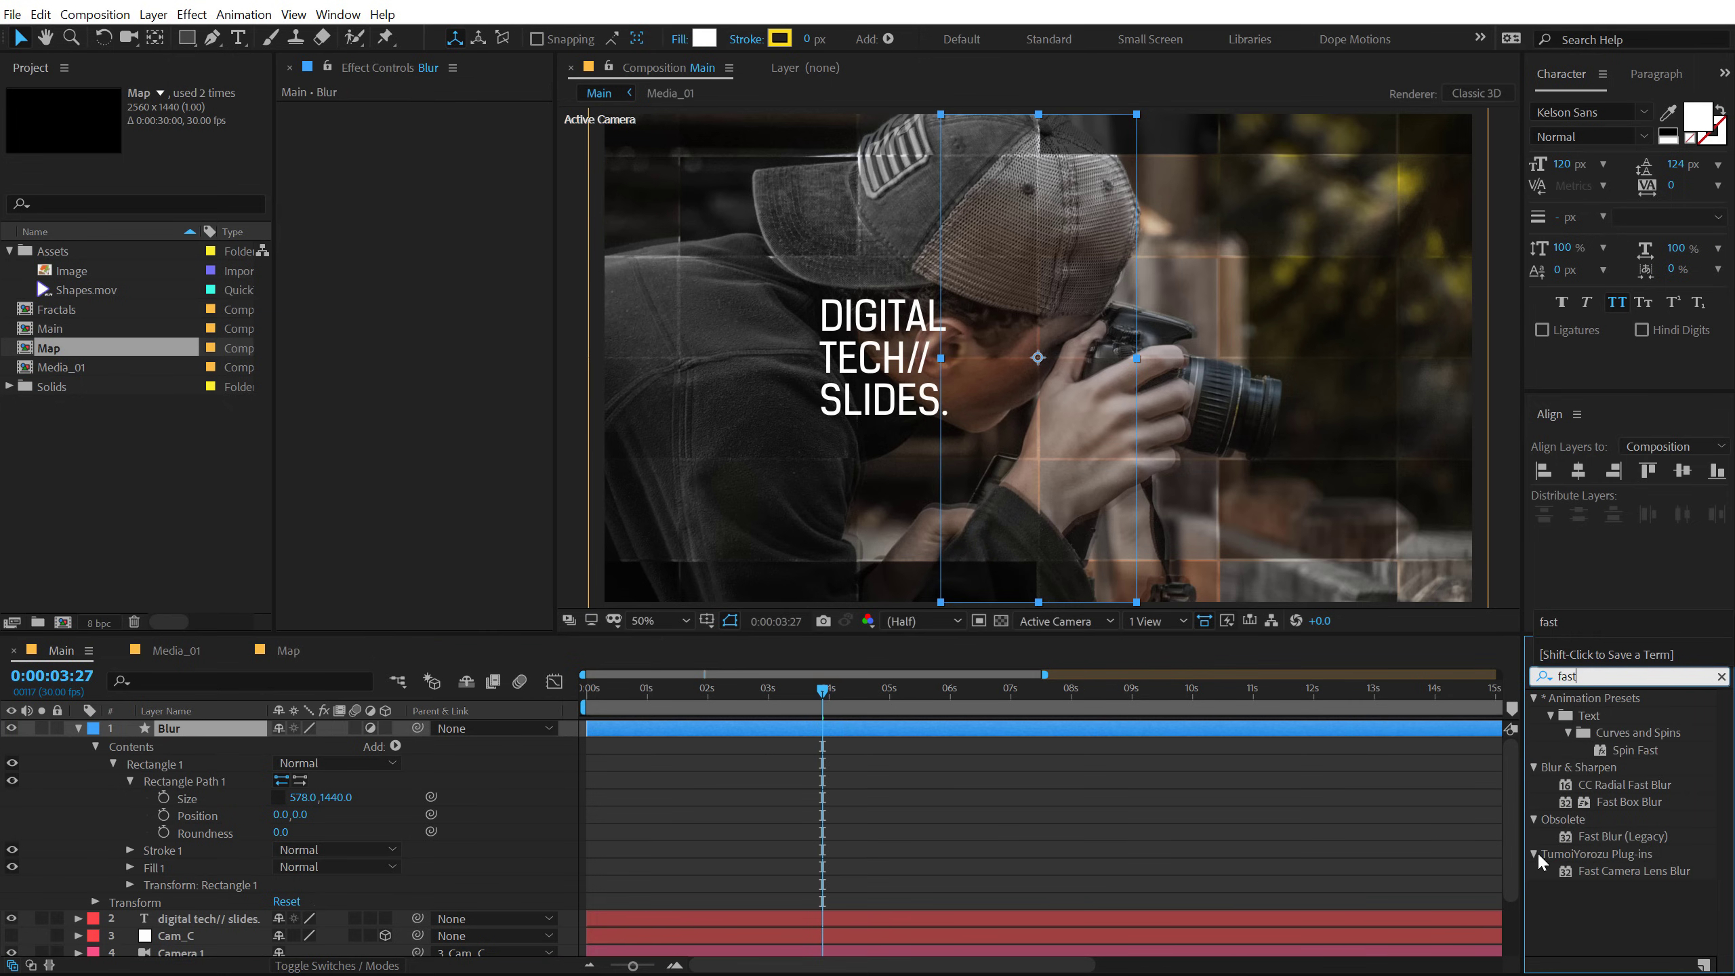
double_click(1602, 834)
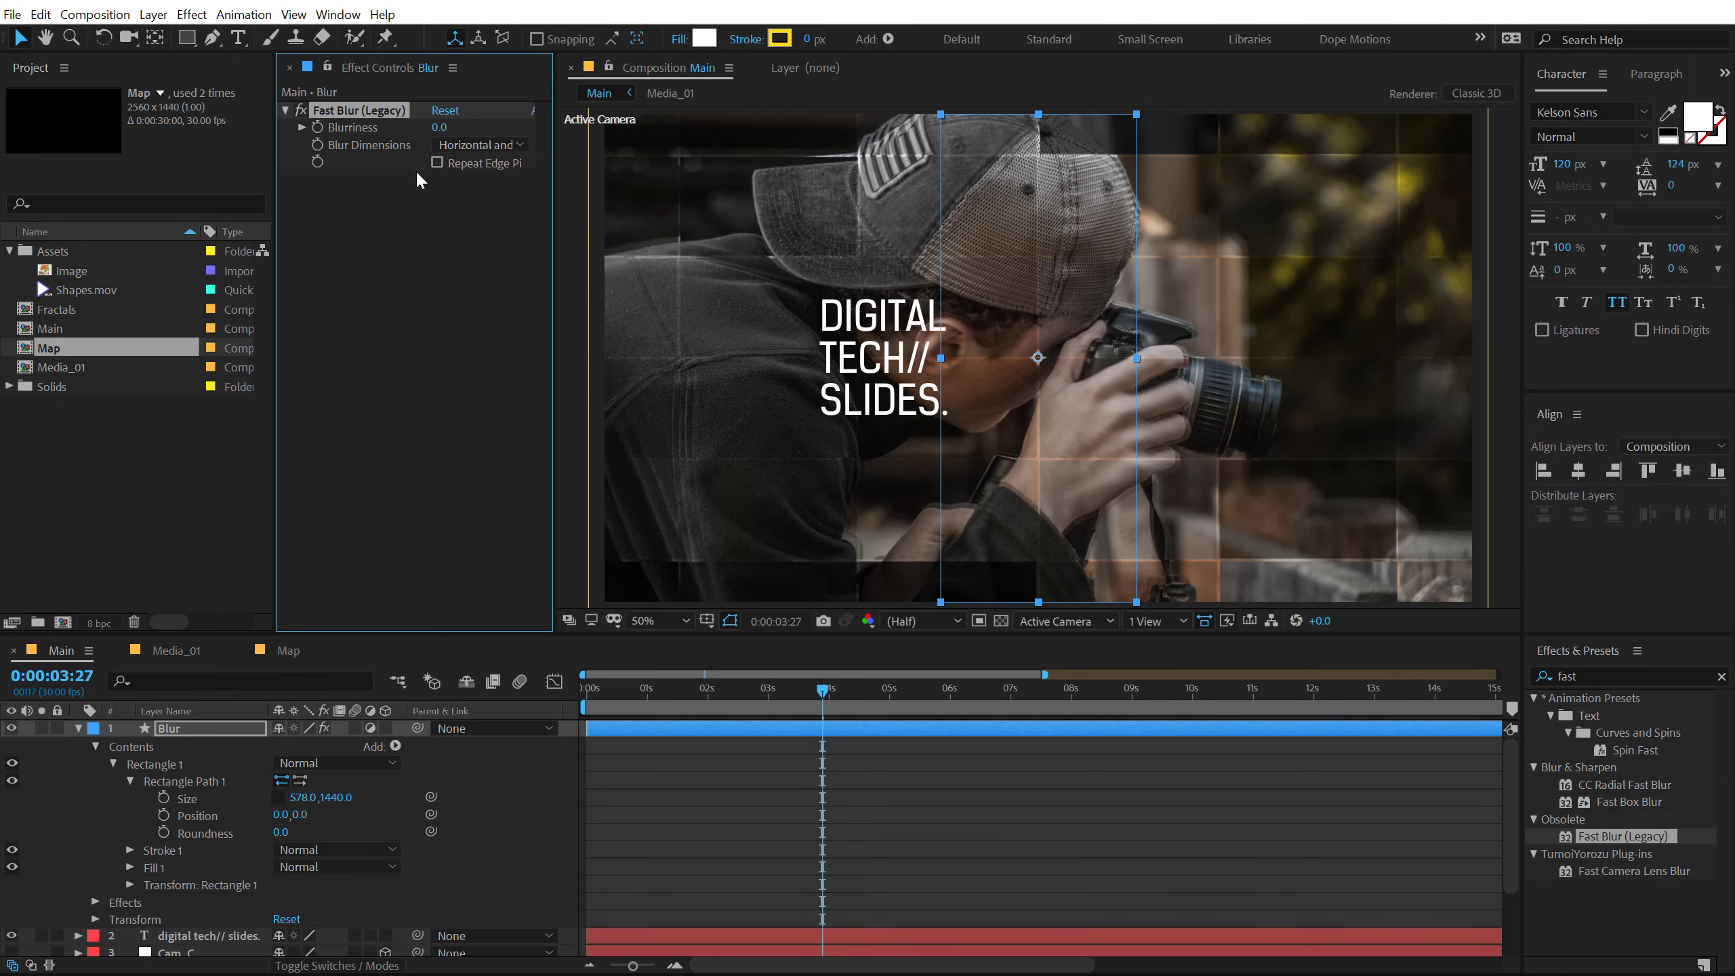
left_click(443, 128)
key("Return")
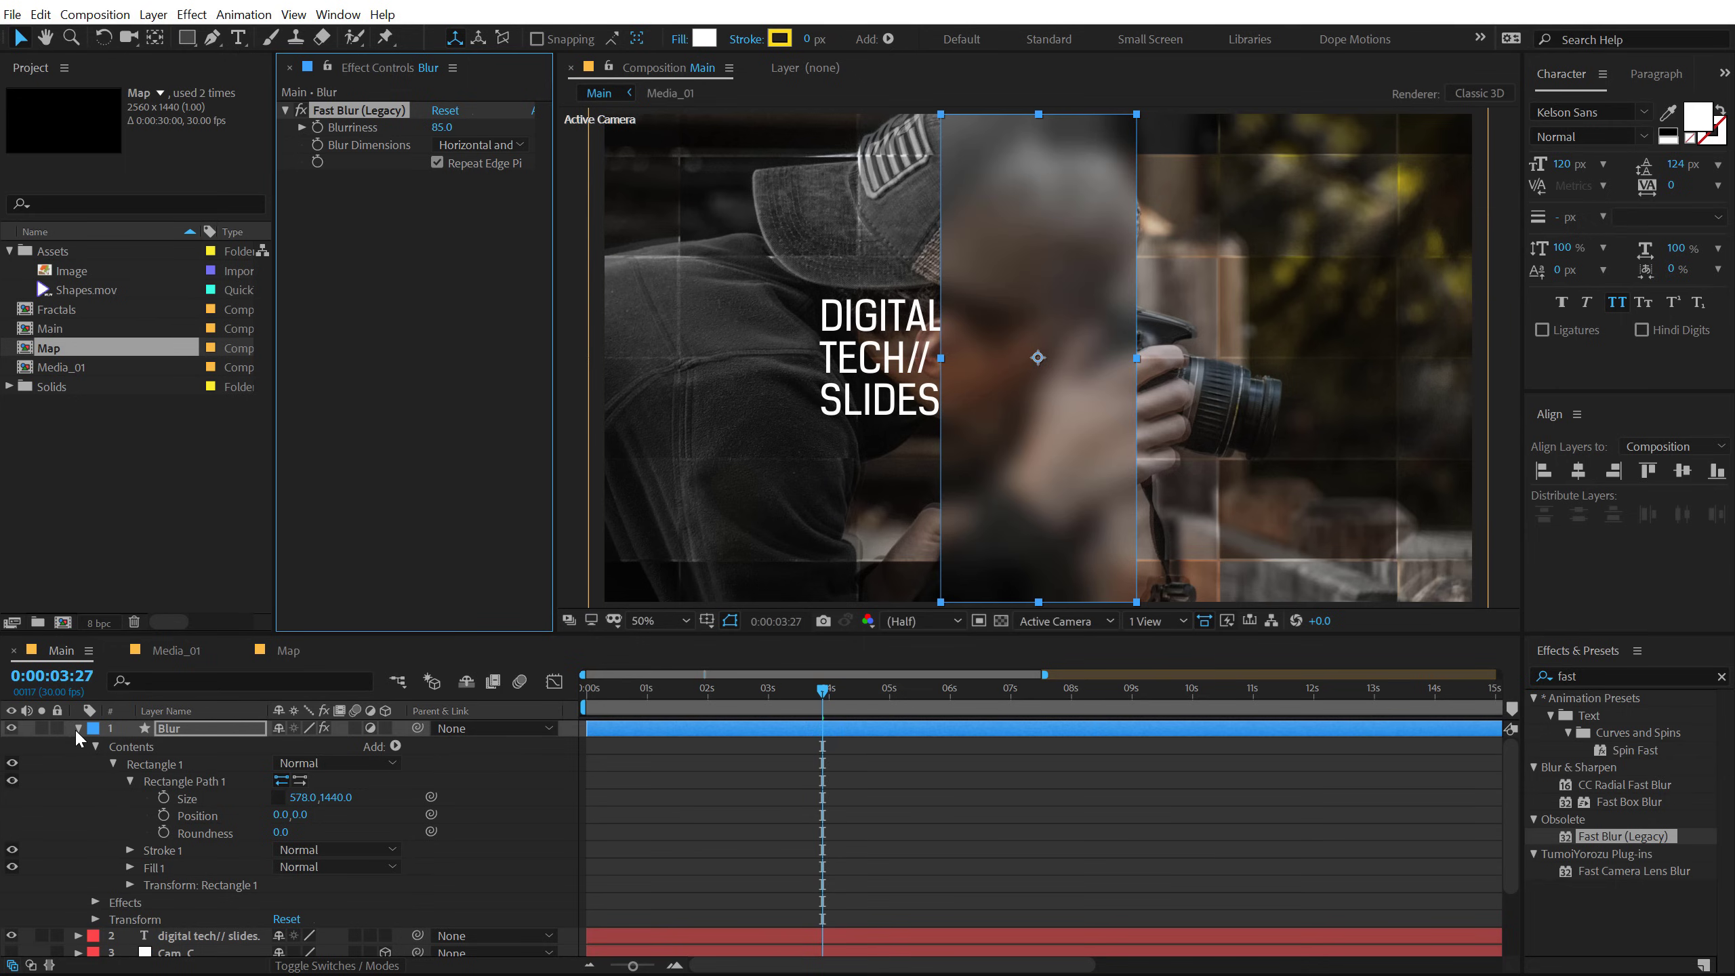
left_click(77, 729)
Step: Make Blur and the title 3D, move Blur below the text, and shift it left
left_click(384, 728)
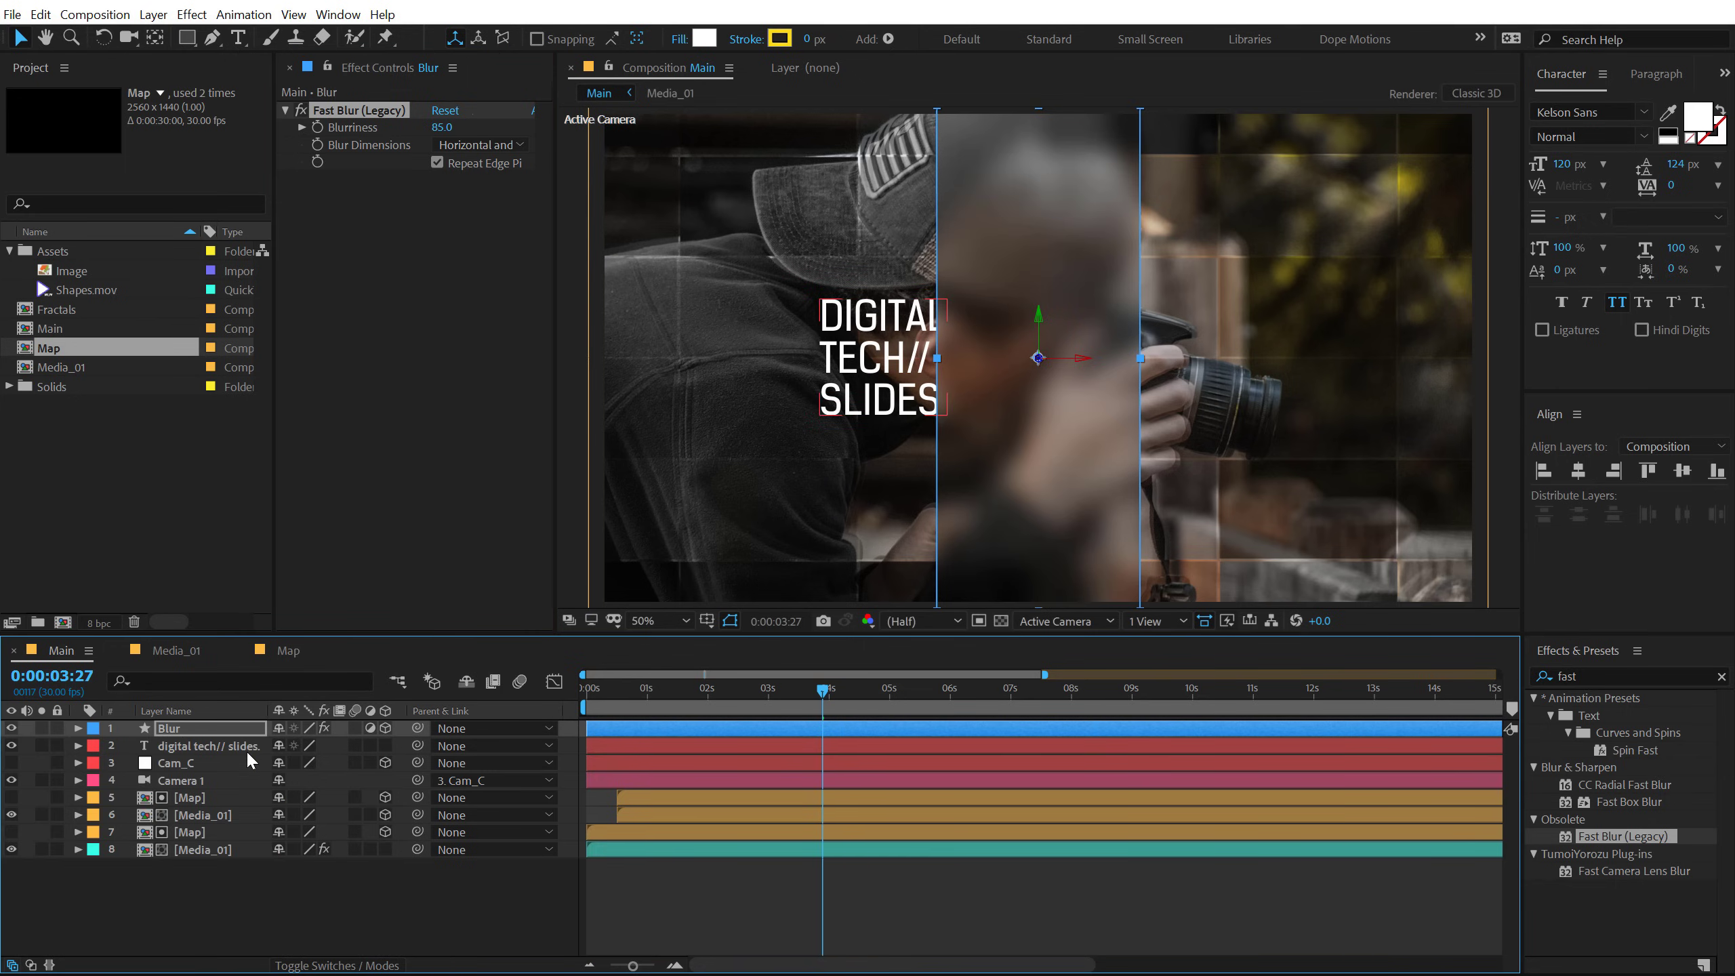
left_click(385, 742)
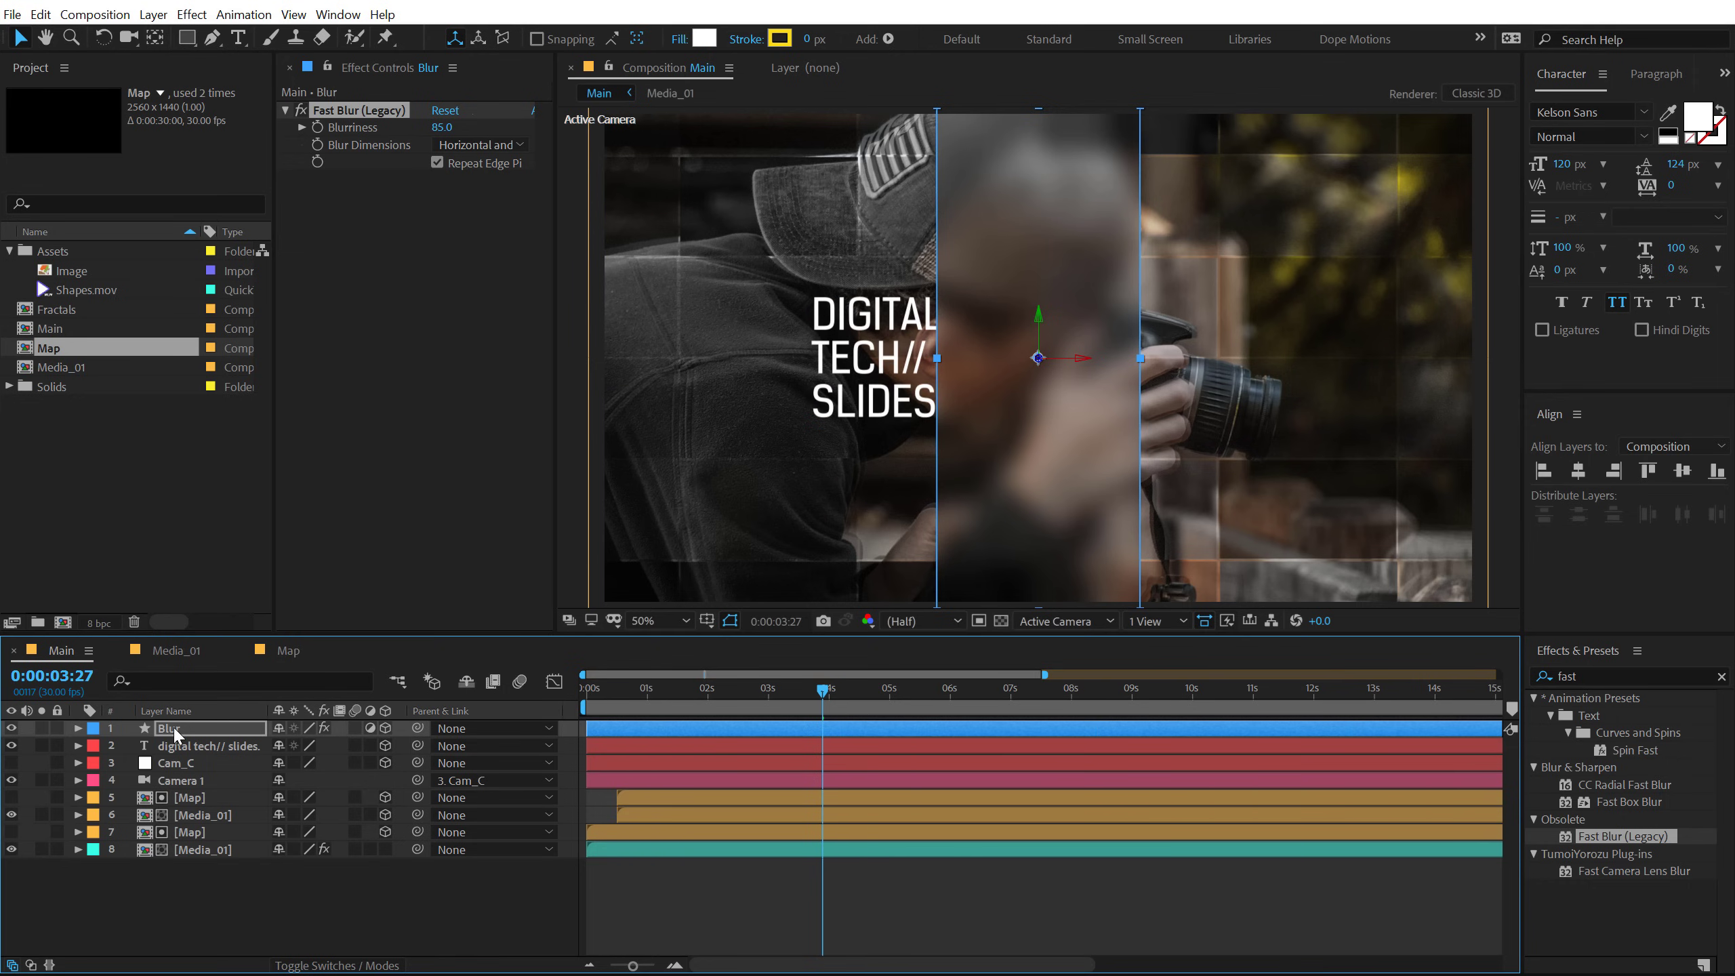
left_click_drag(184, 731, 183, 757)
left_click_drag(990, 451, 814, 432)
left_click(273, 889)
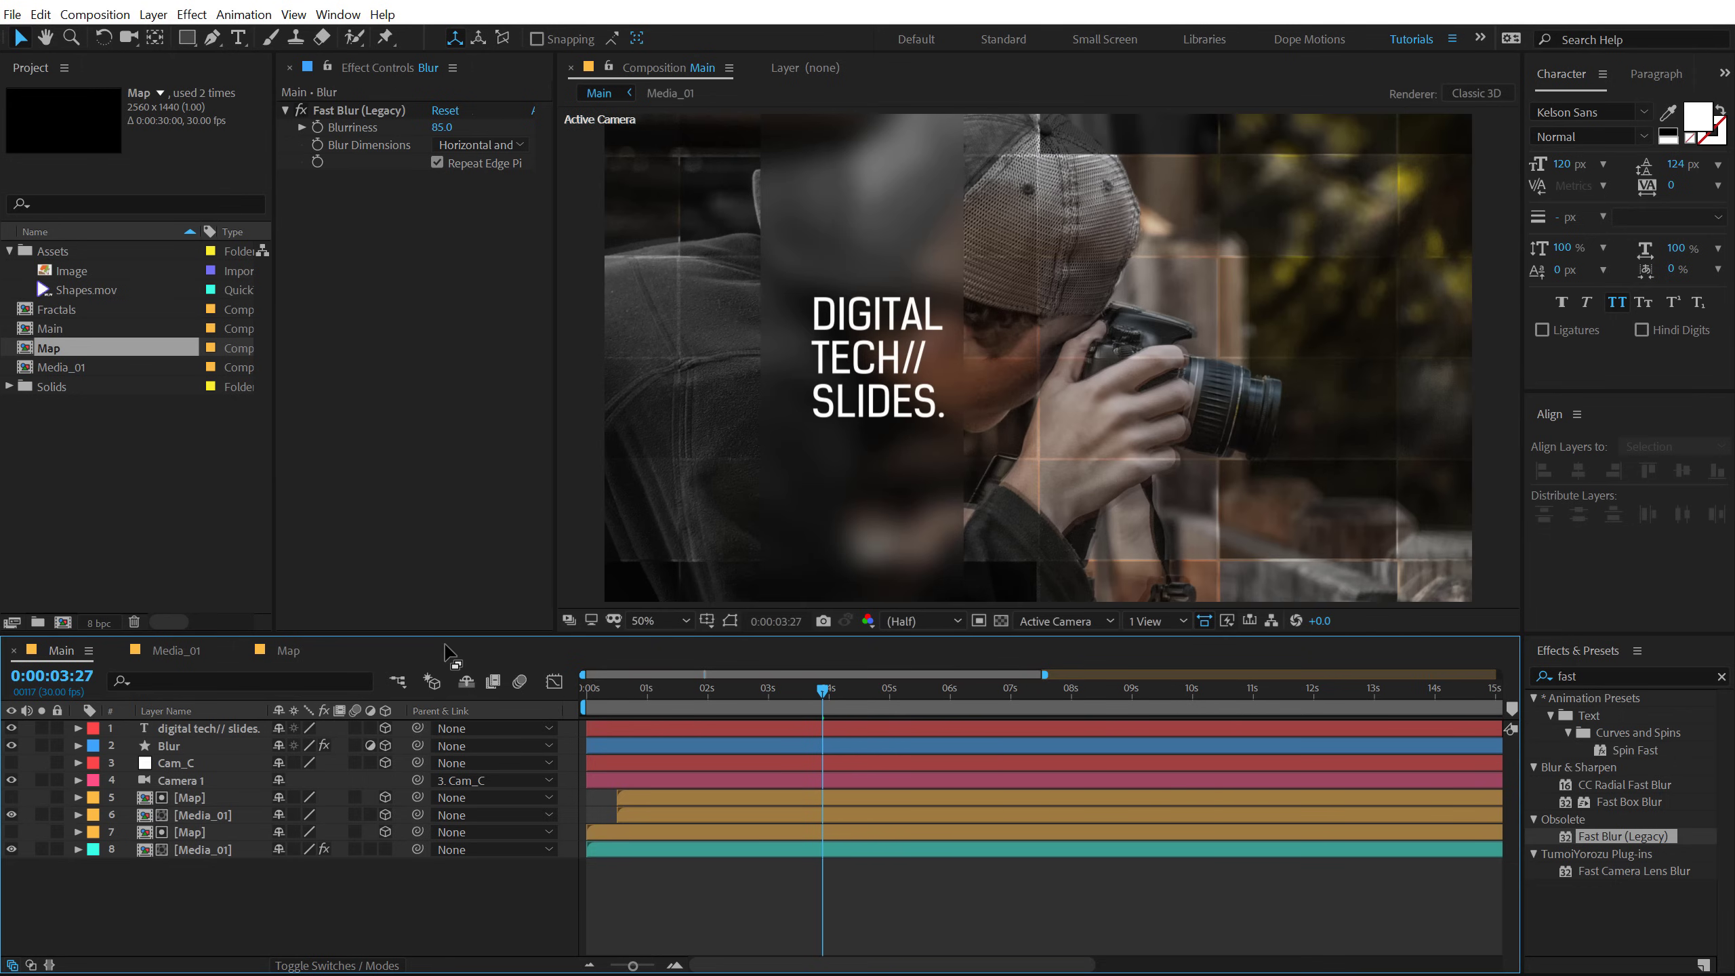
left_click_drag(448, 634, 447, 686)
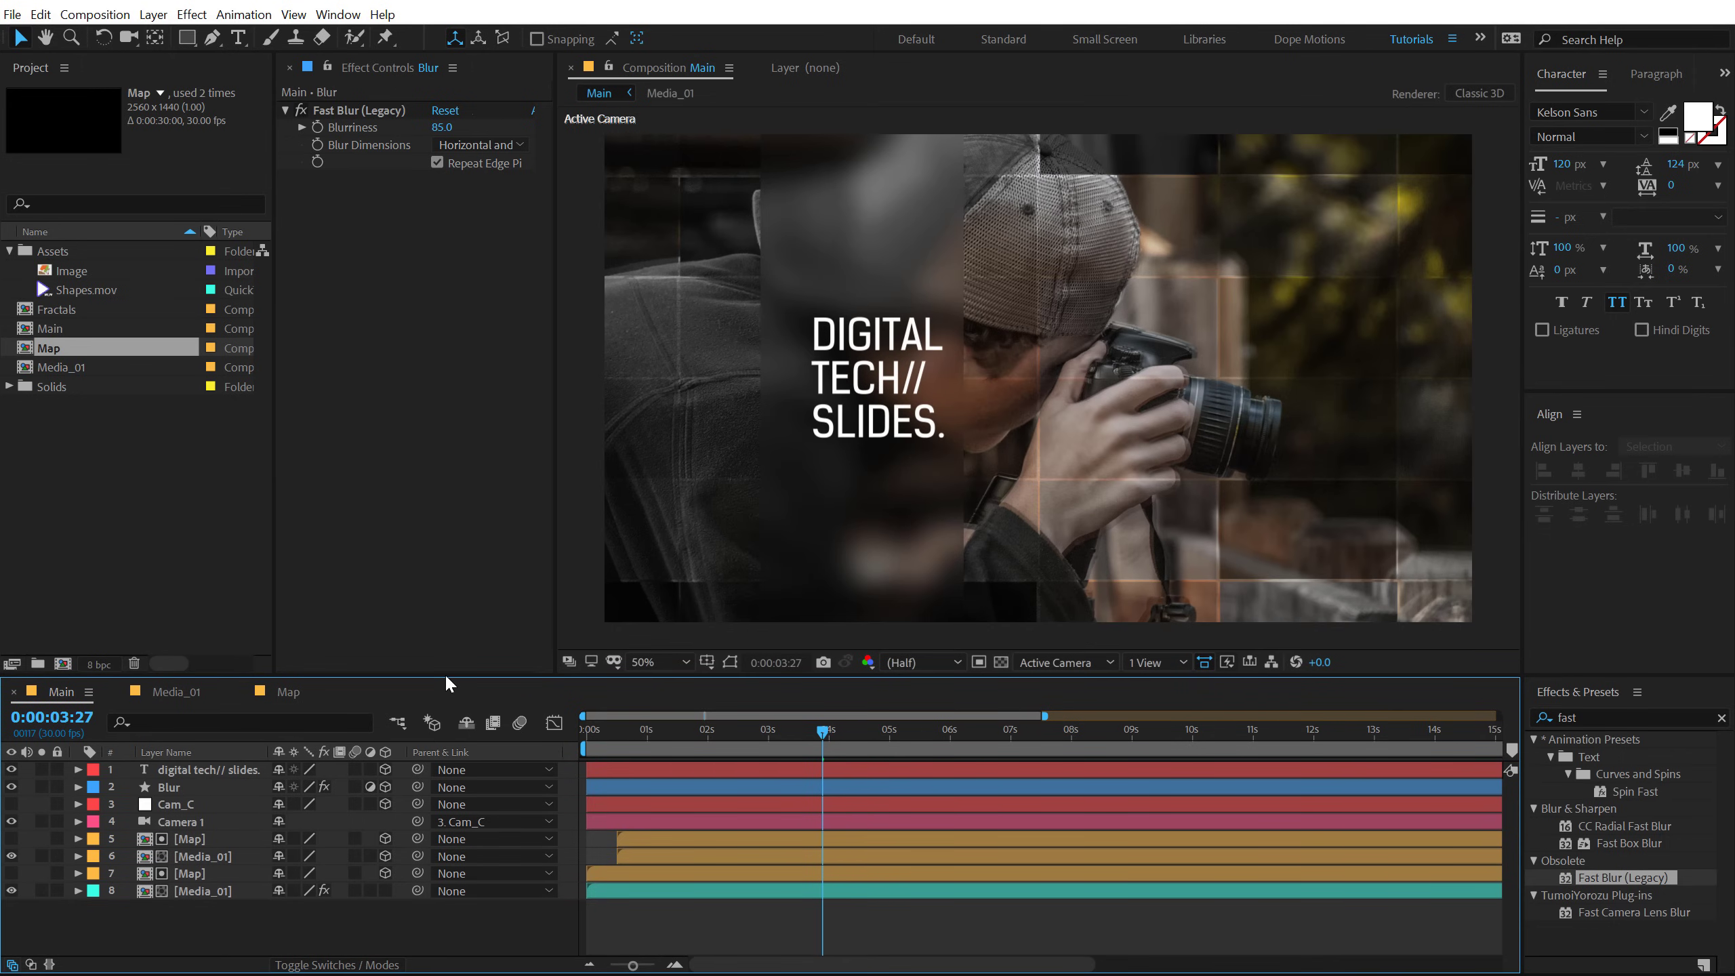
Step: Draw a thin, no-fill outline rectangle to the left of the title
left_click(186, 37)
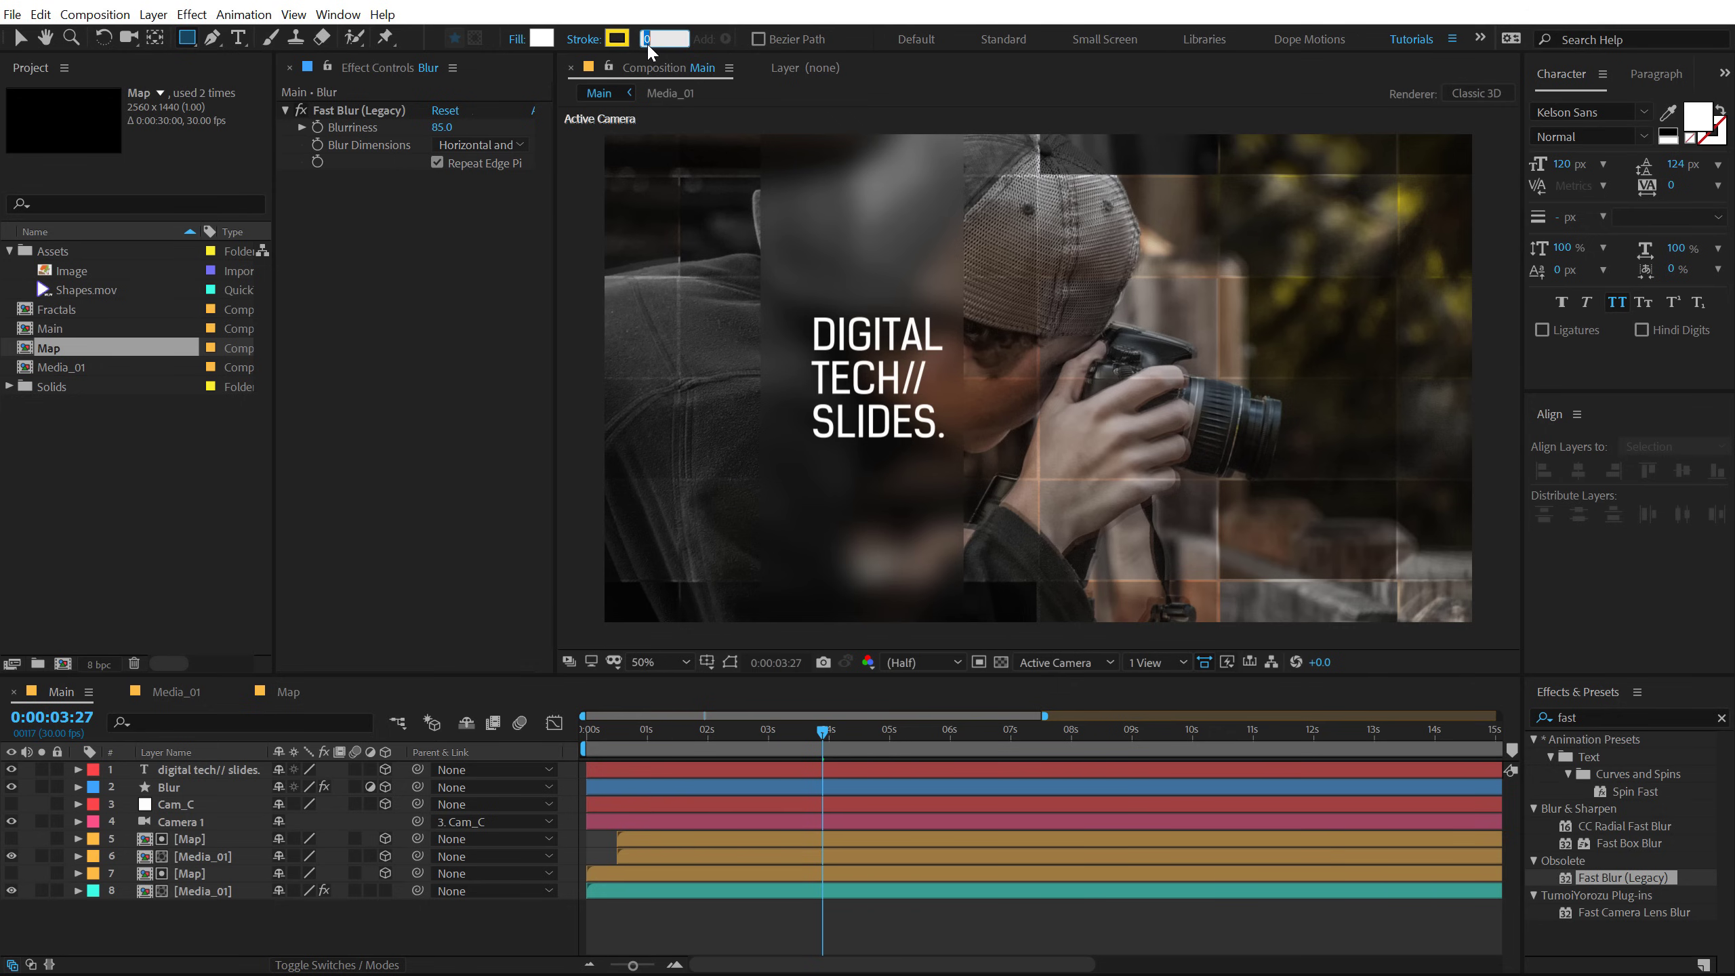
left_click(508, 39)
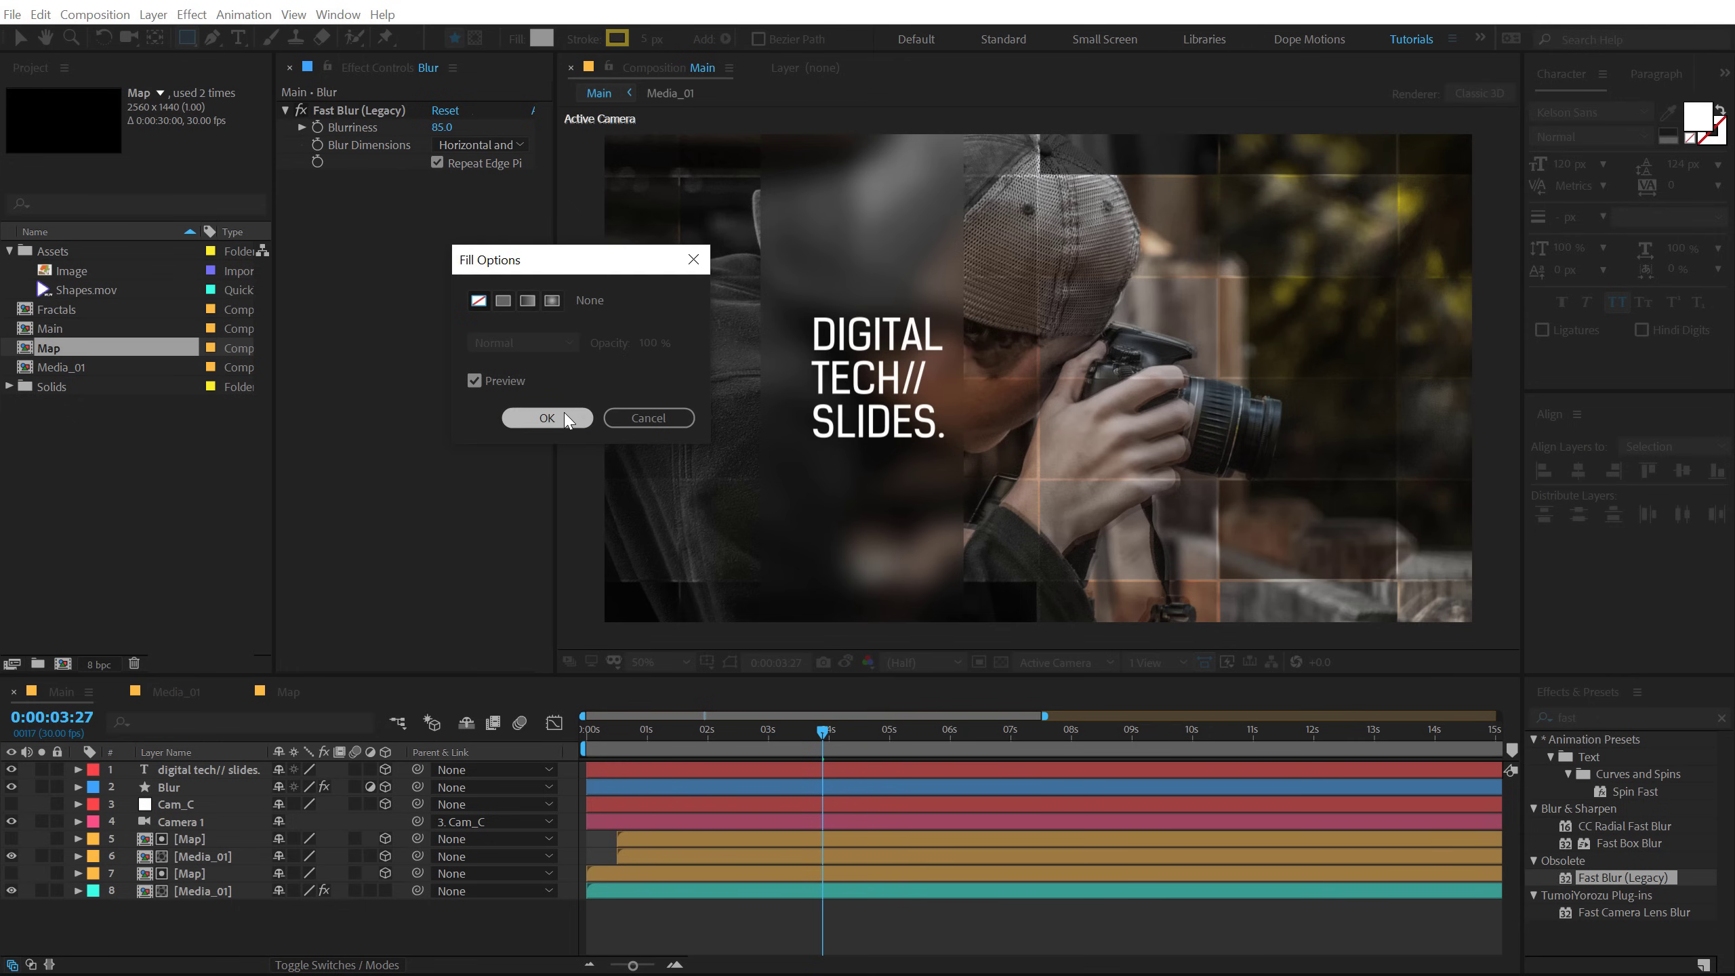
left_click(566, 418)
left_click_drag(786, 320, 796, 433)
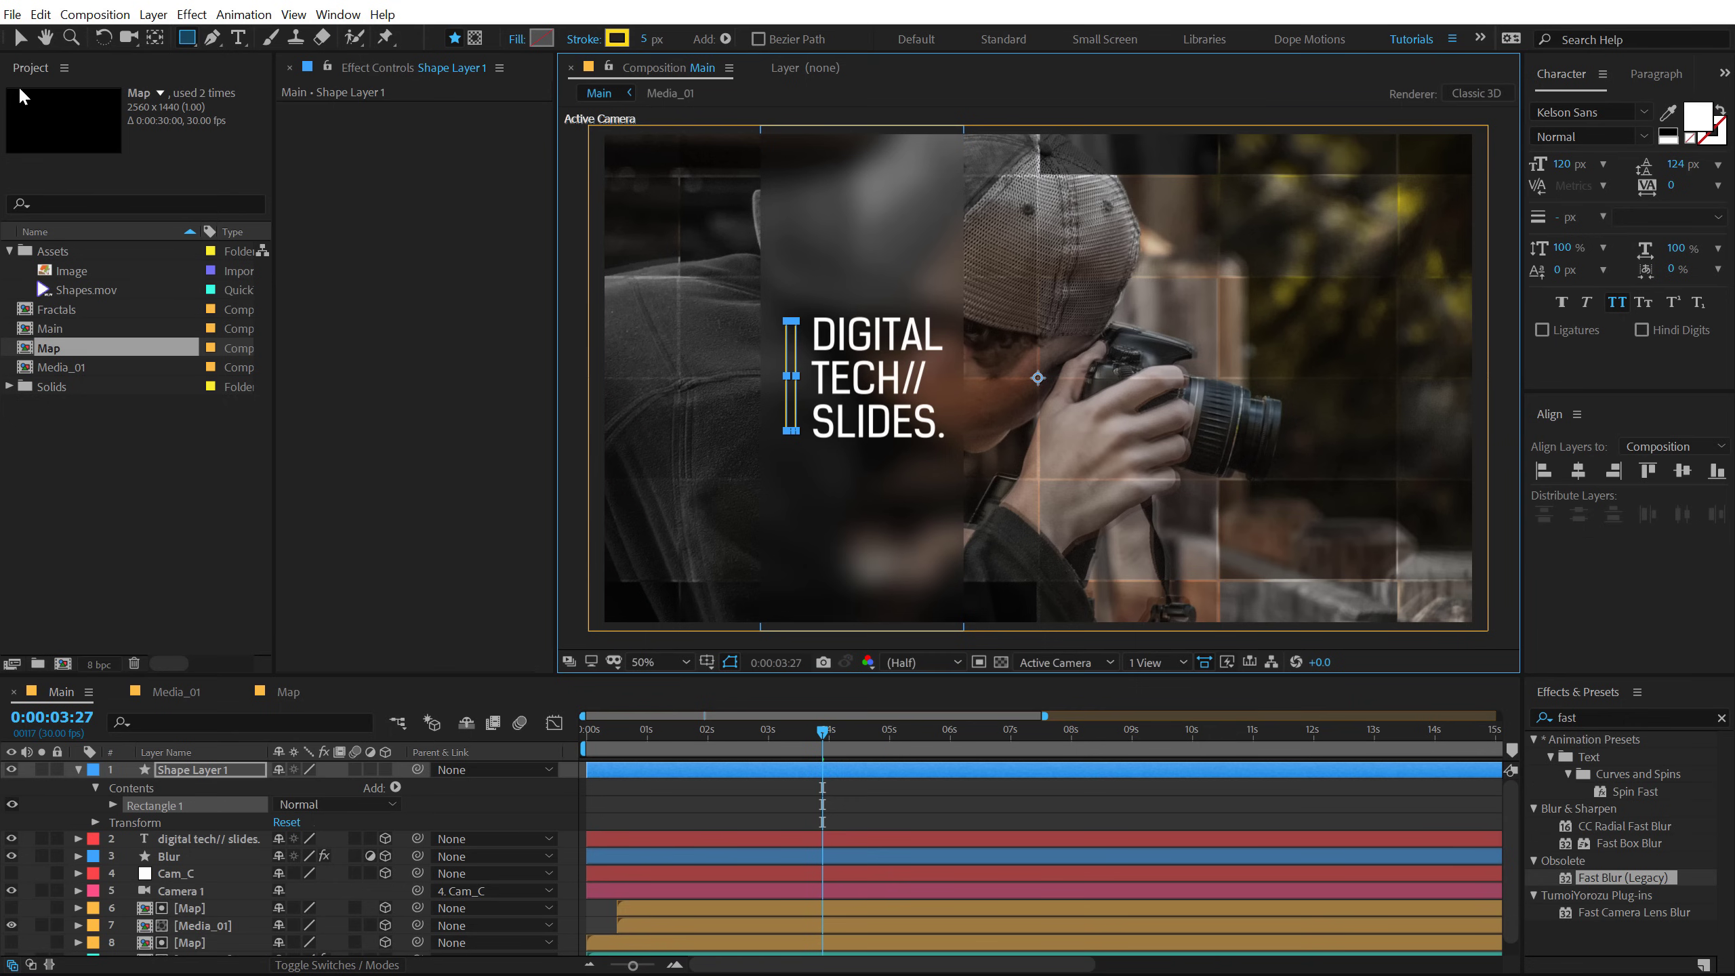
left_click(19, 37)
Step: Nudge the bar into place and unlink its Size to make it 35×343
scroll(735, 471, "up", 2)
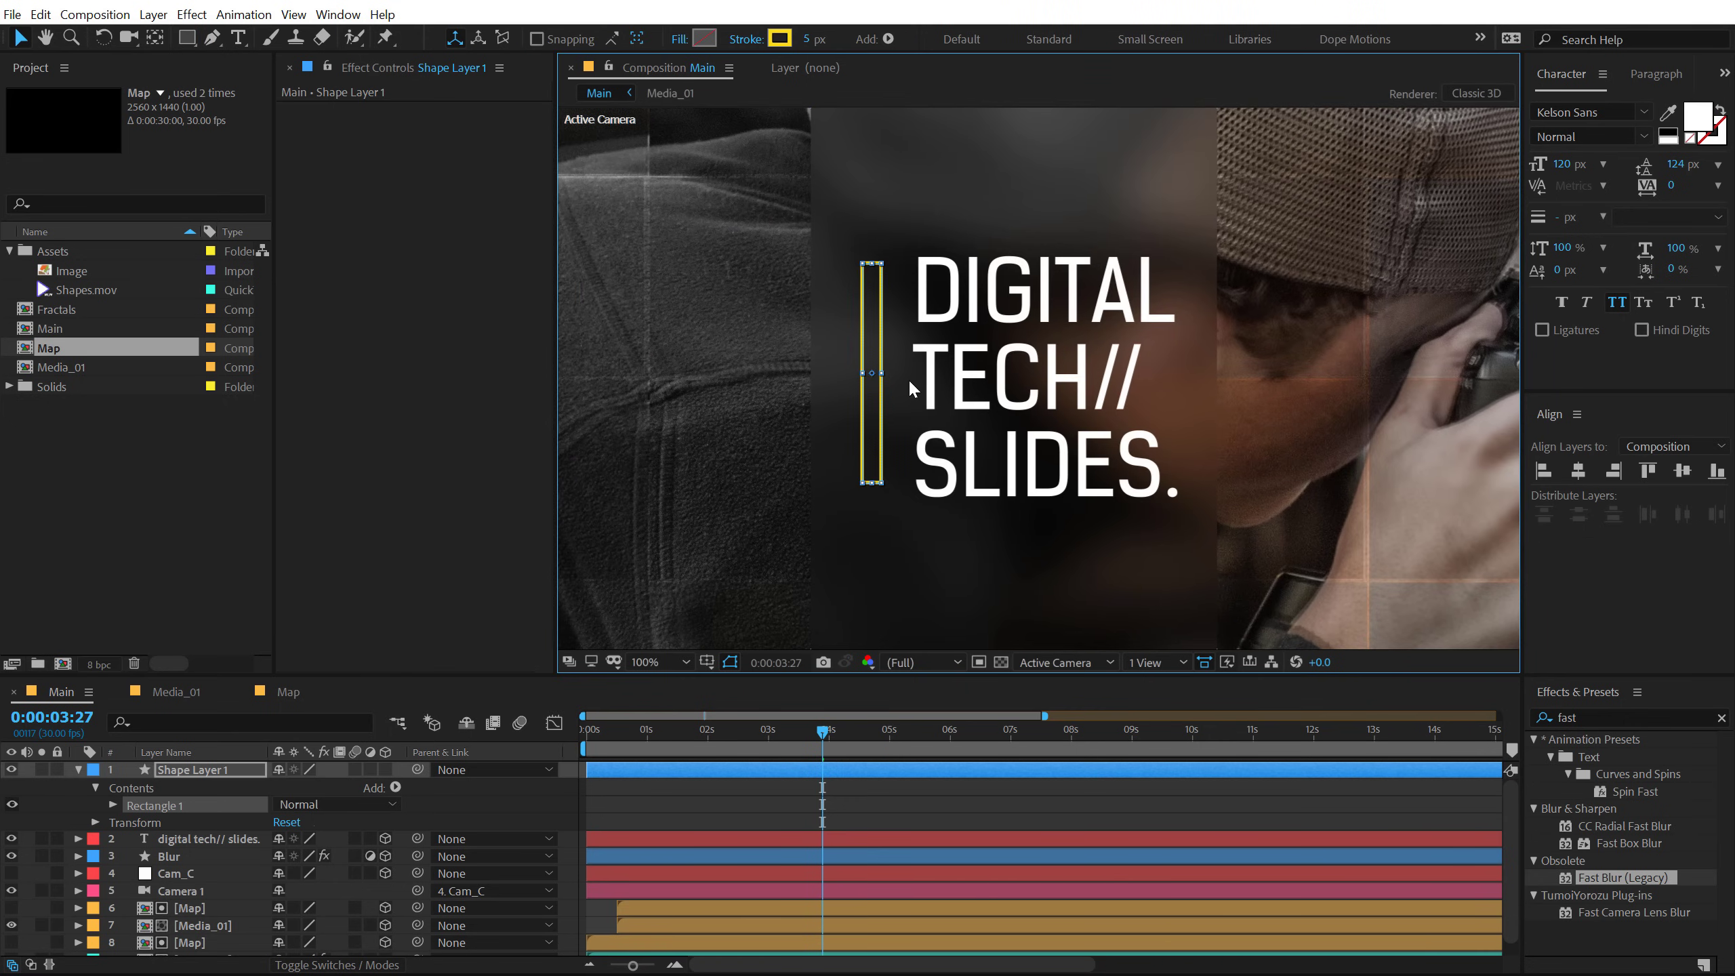
left_click_drag(876, 375, 888, 372)
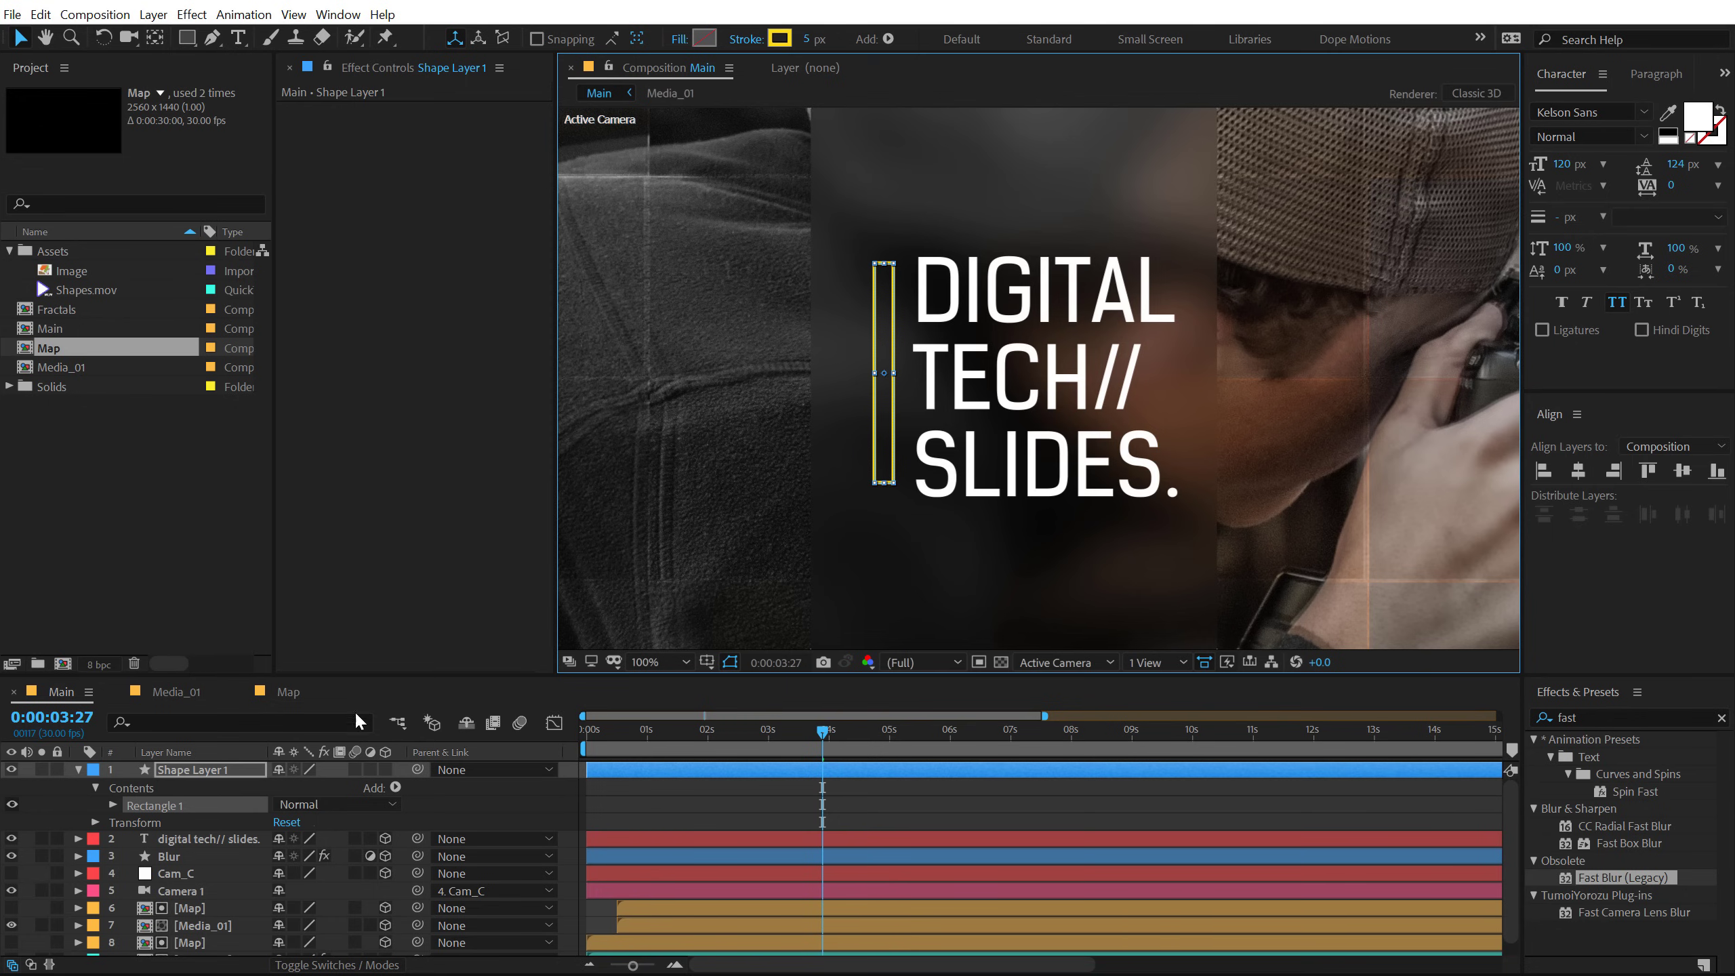
left_click(114, 805)
left_click(130, 822)
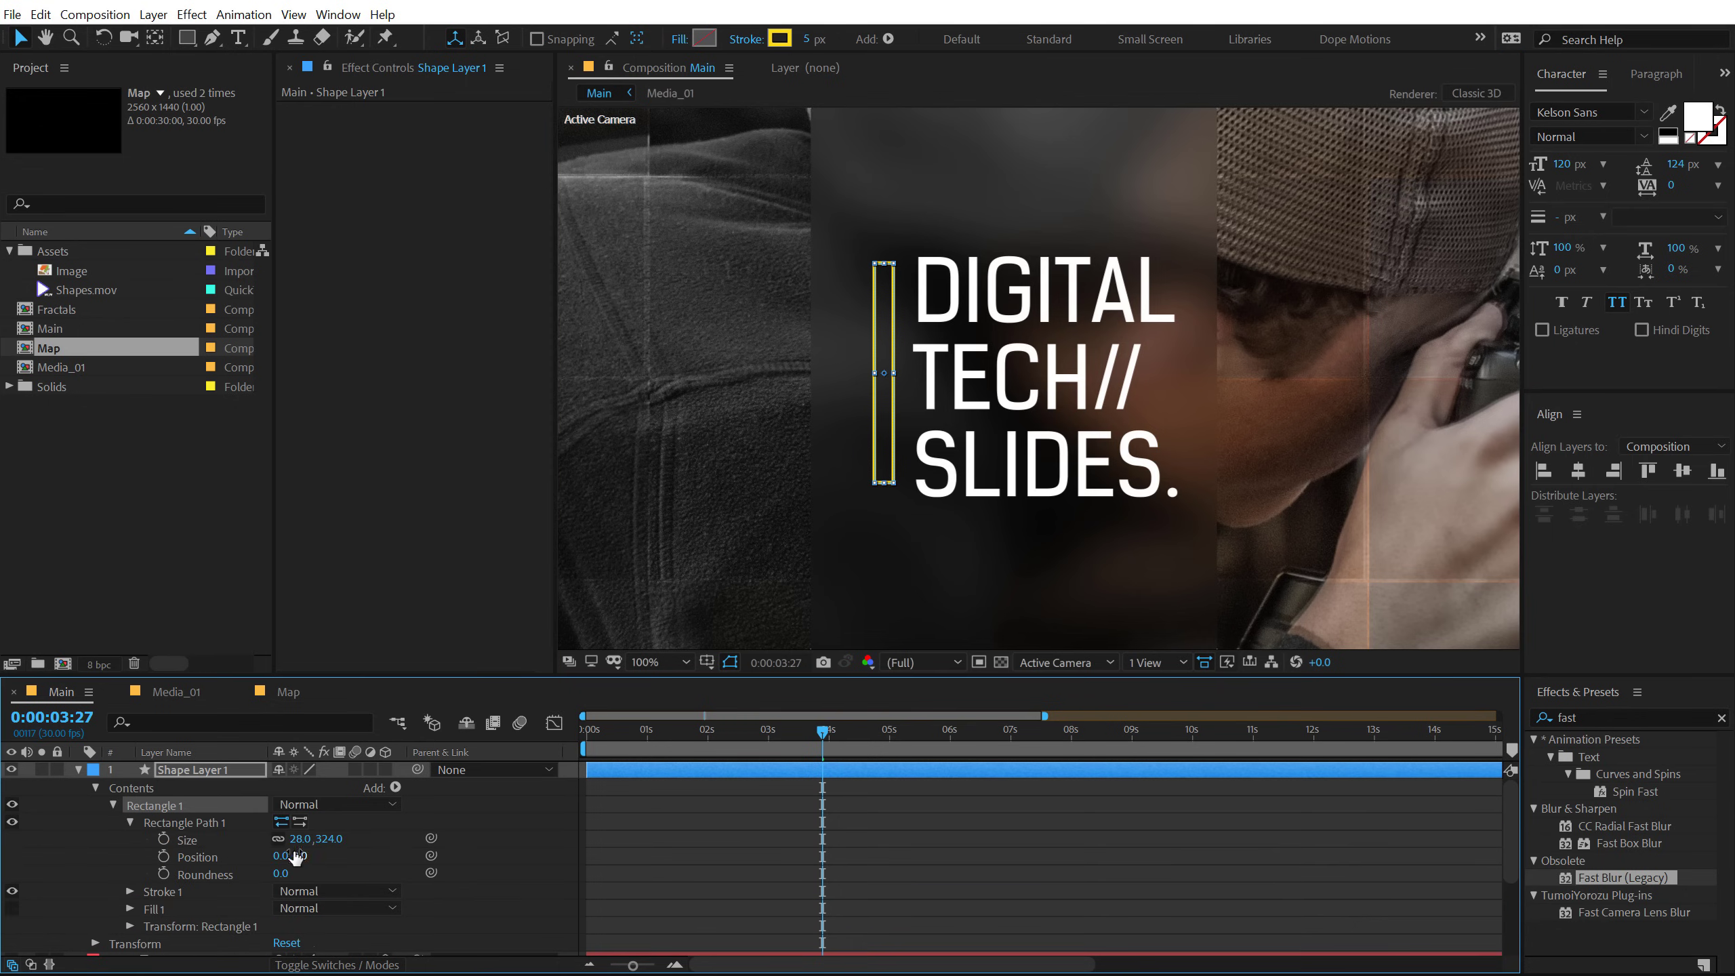
left_click(278, 838)
left_click_drag(300, 838, 348, 835)
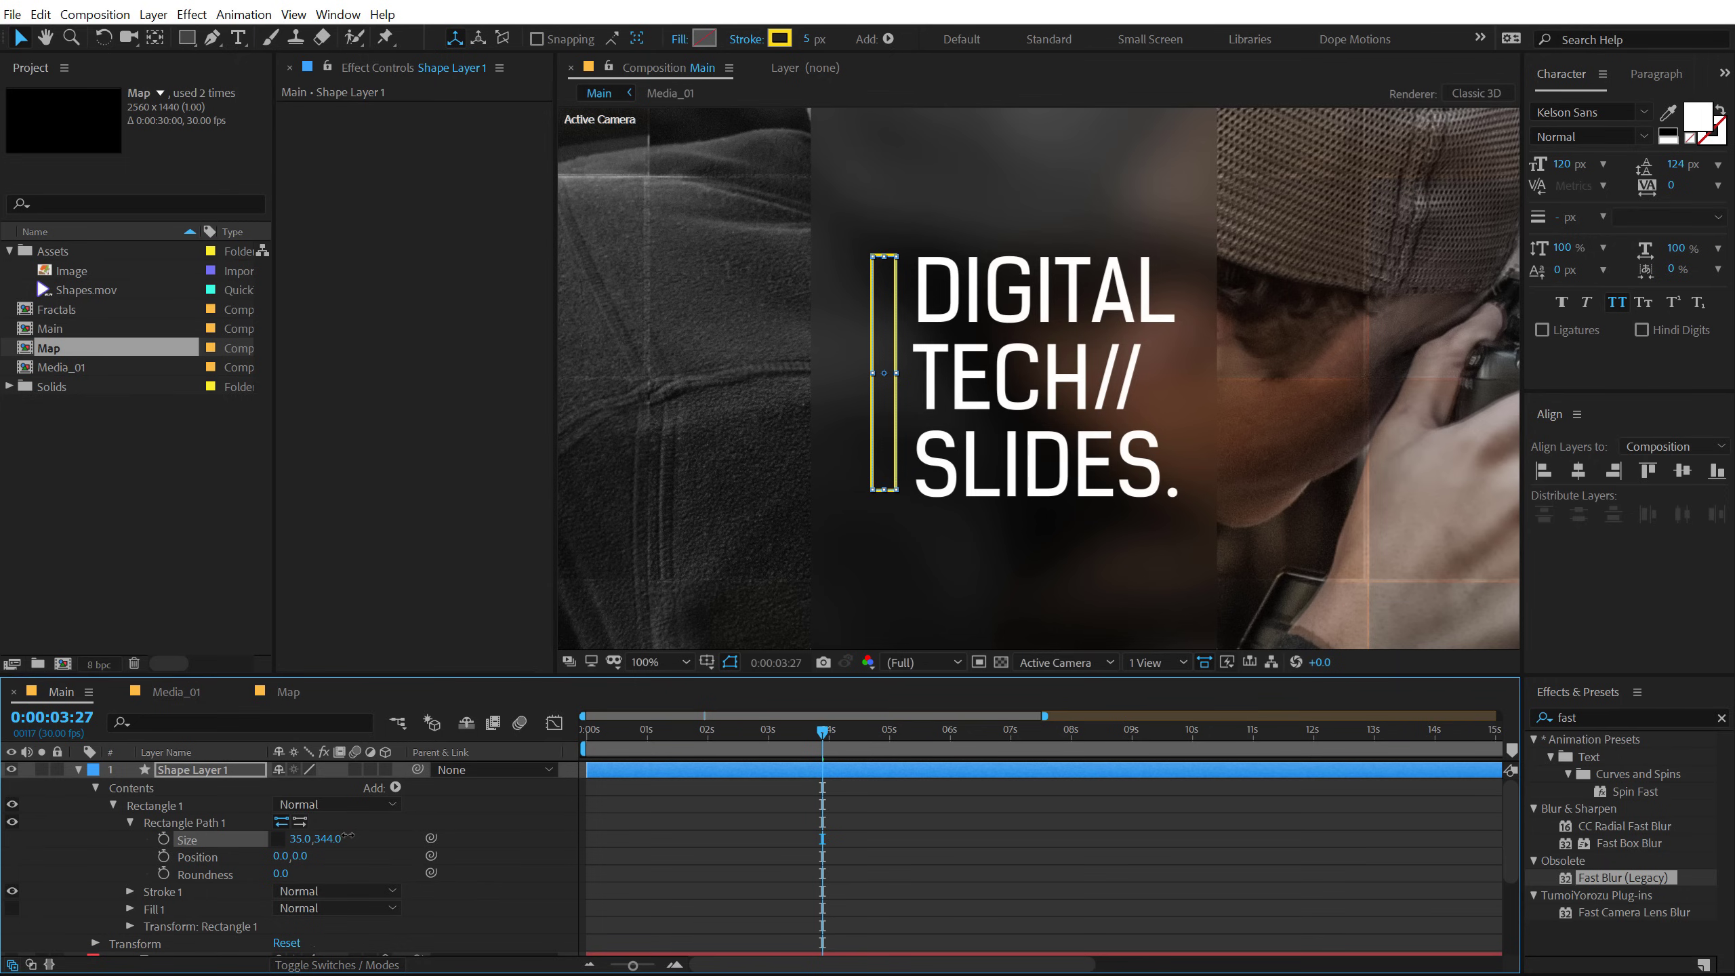
left_click(200, 770)
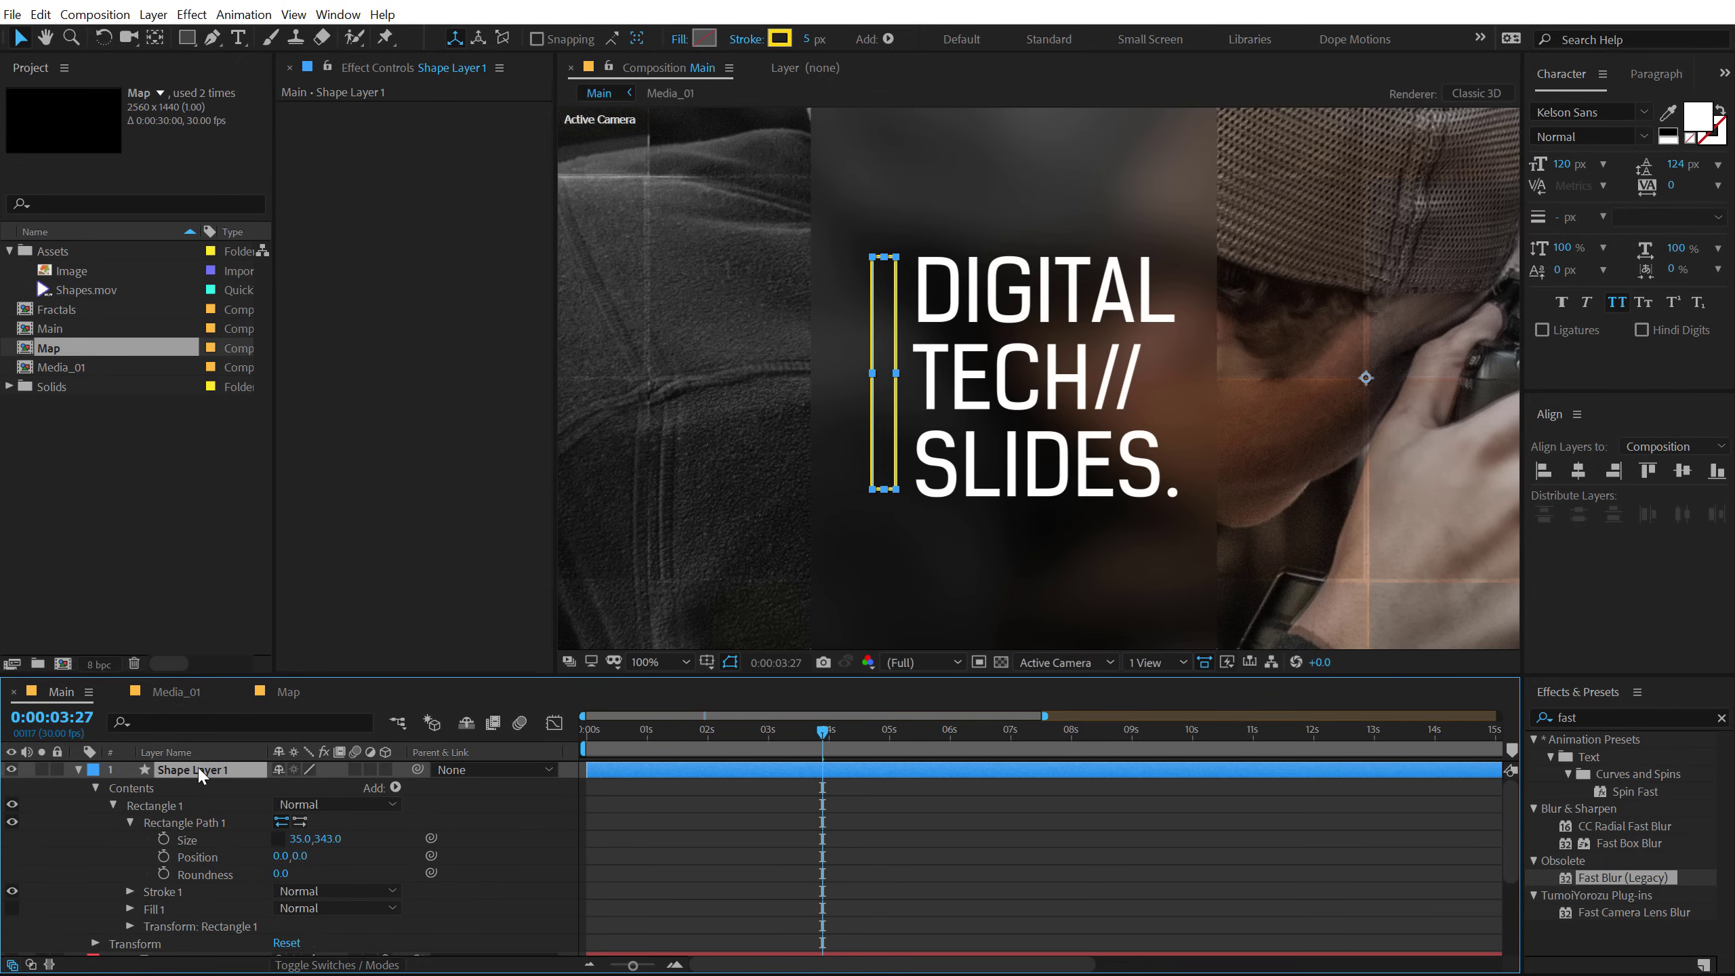
key("Down")
key("Down")
key("Down")
key("Down")
key("Down")
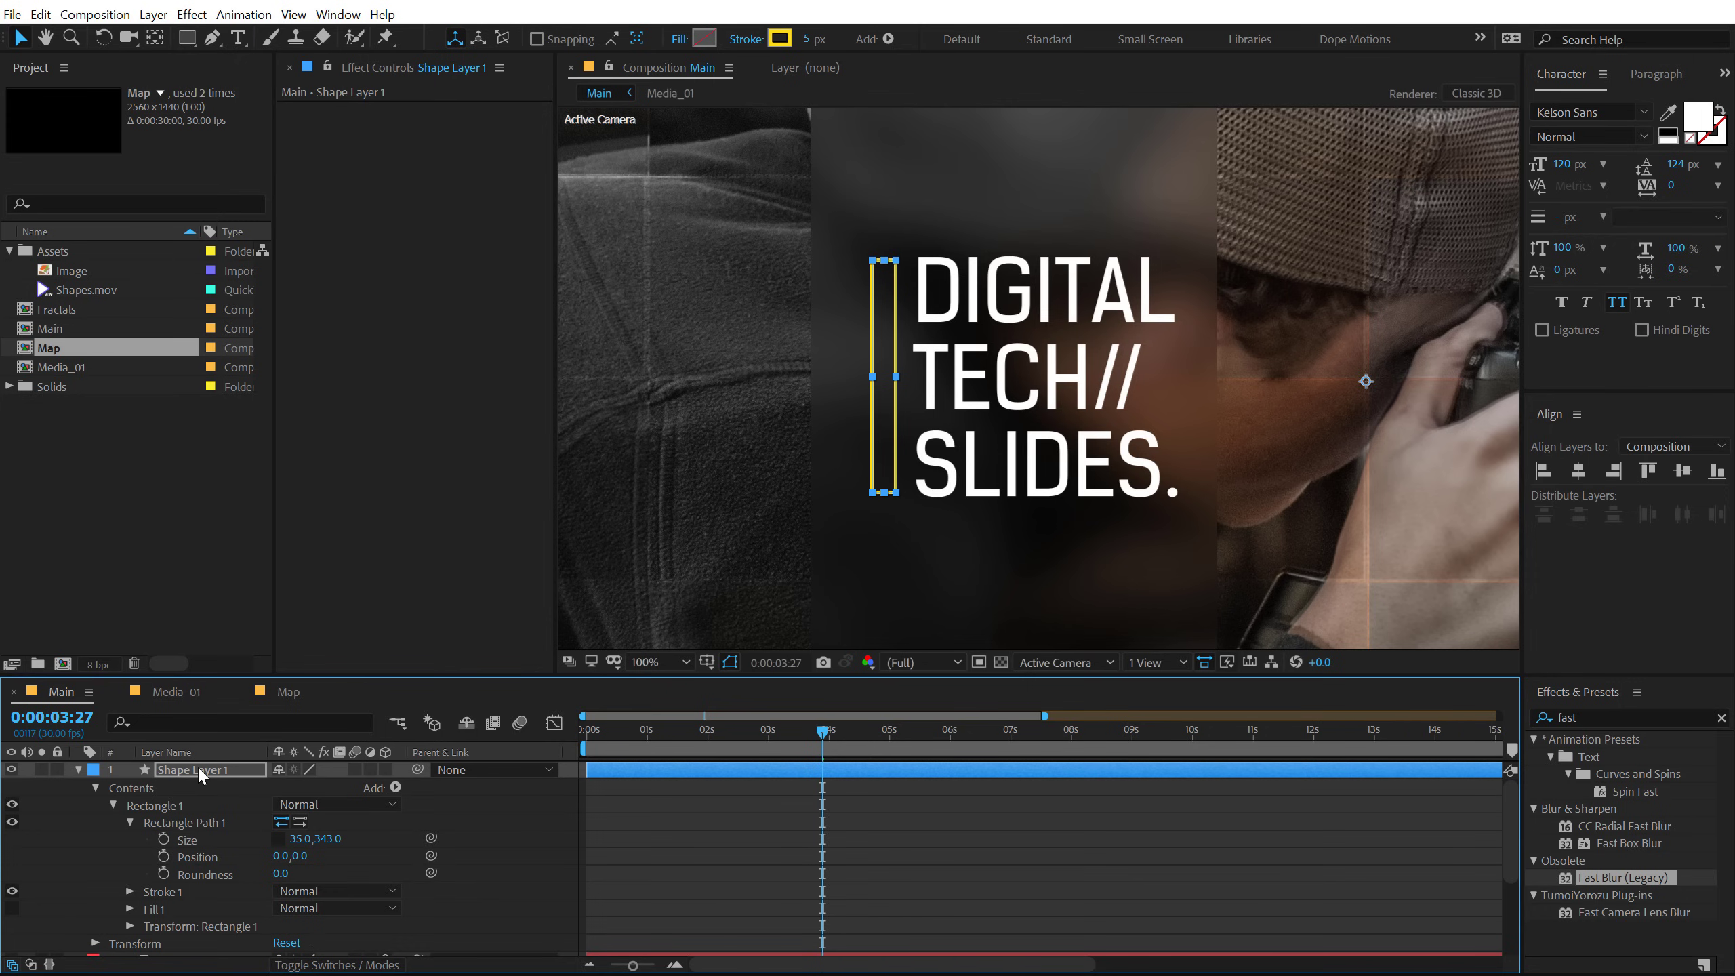
Step: Give the yellow bar a 10 px stroke width
left_click(807, 42)
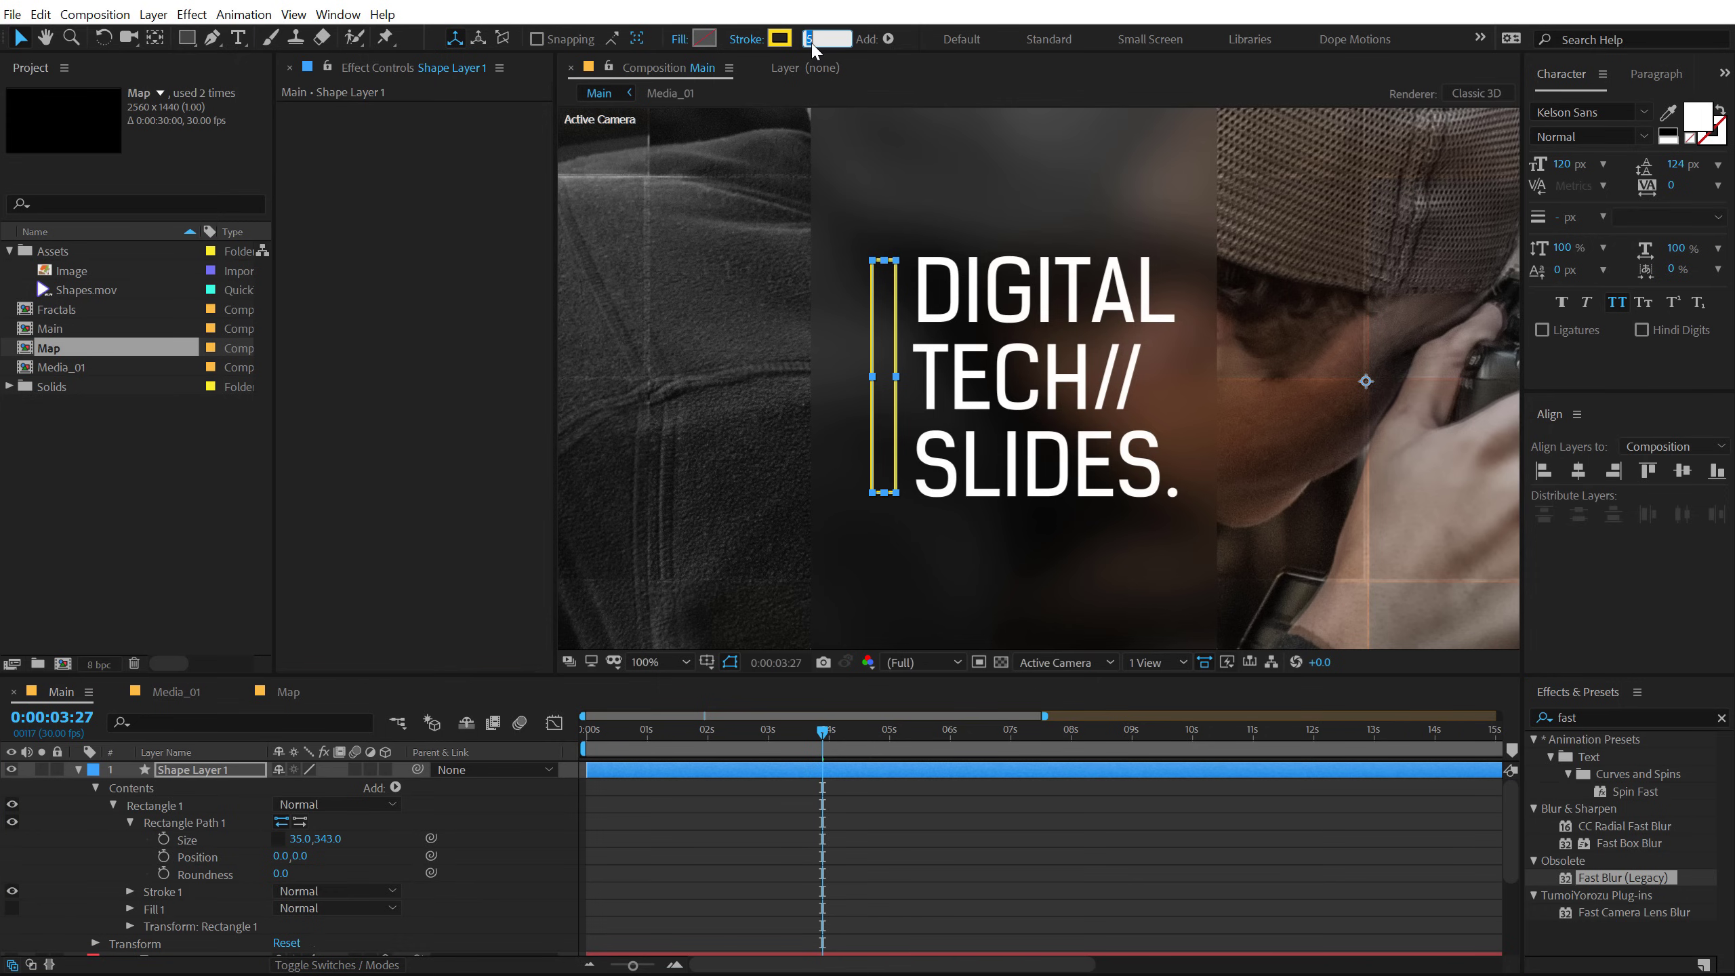
type("10")
key("Return")
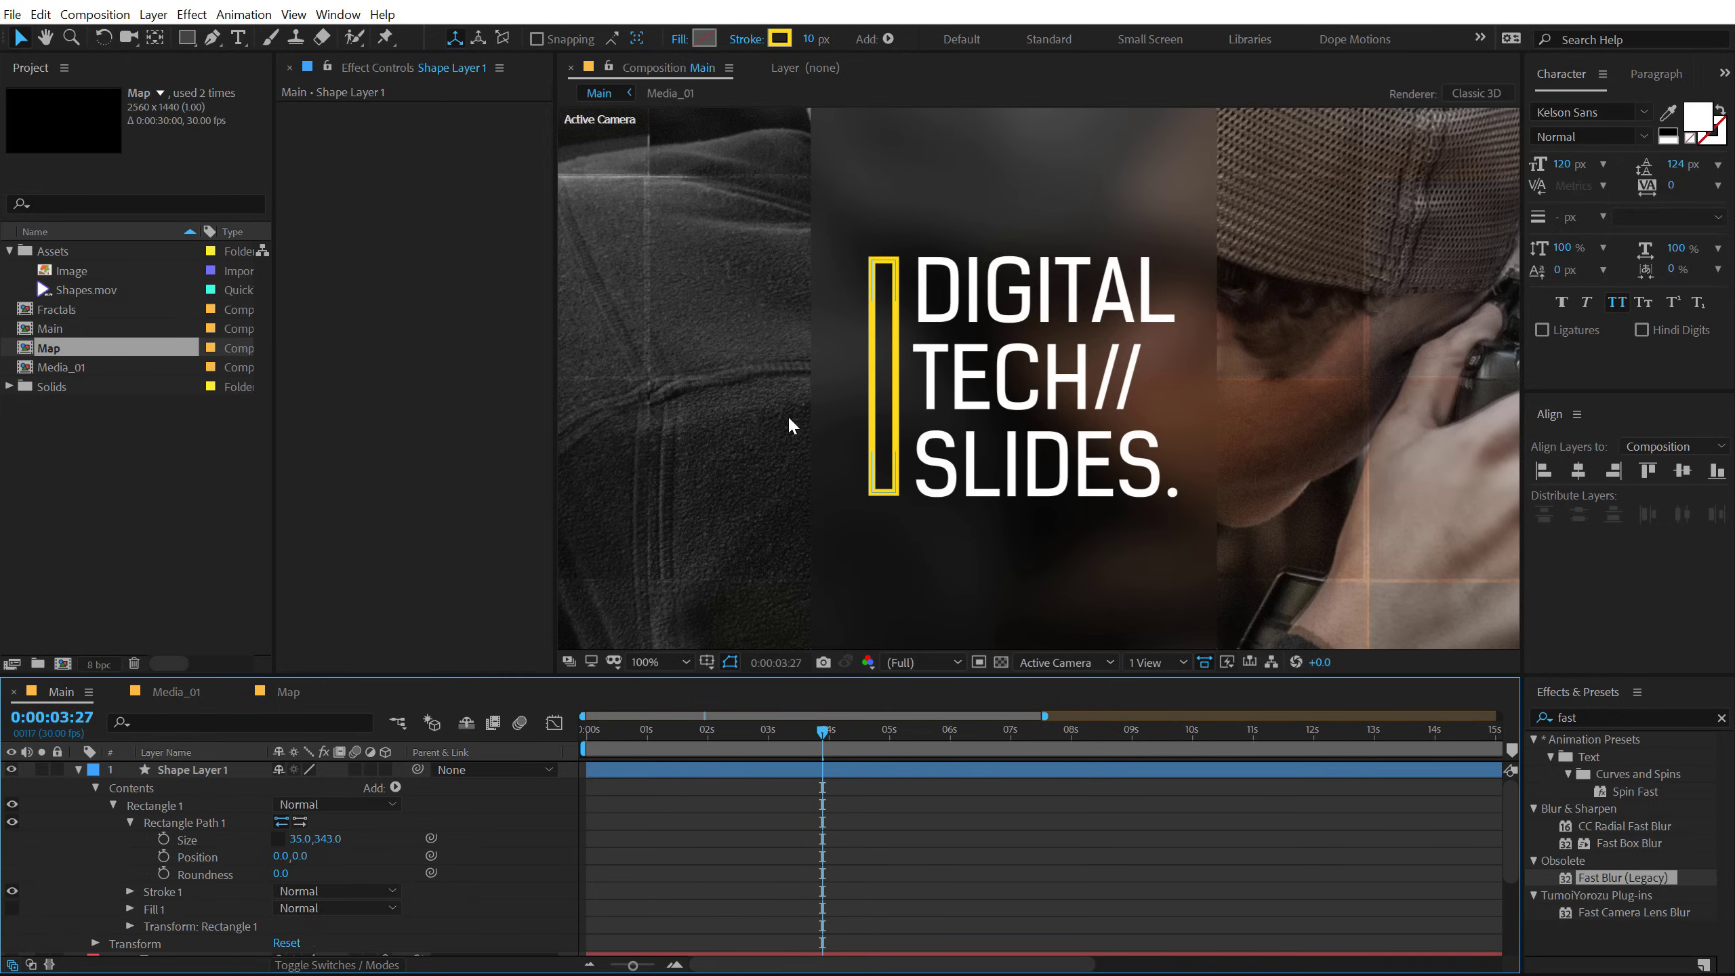
key("h")
scroll(792, 293, "down", 4)
left_click_drag(849, 326, 852, 326)
key("v")
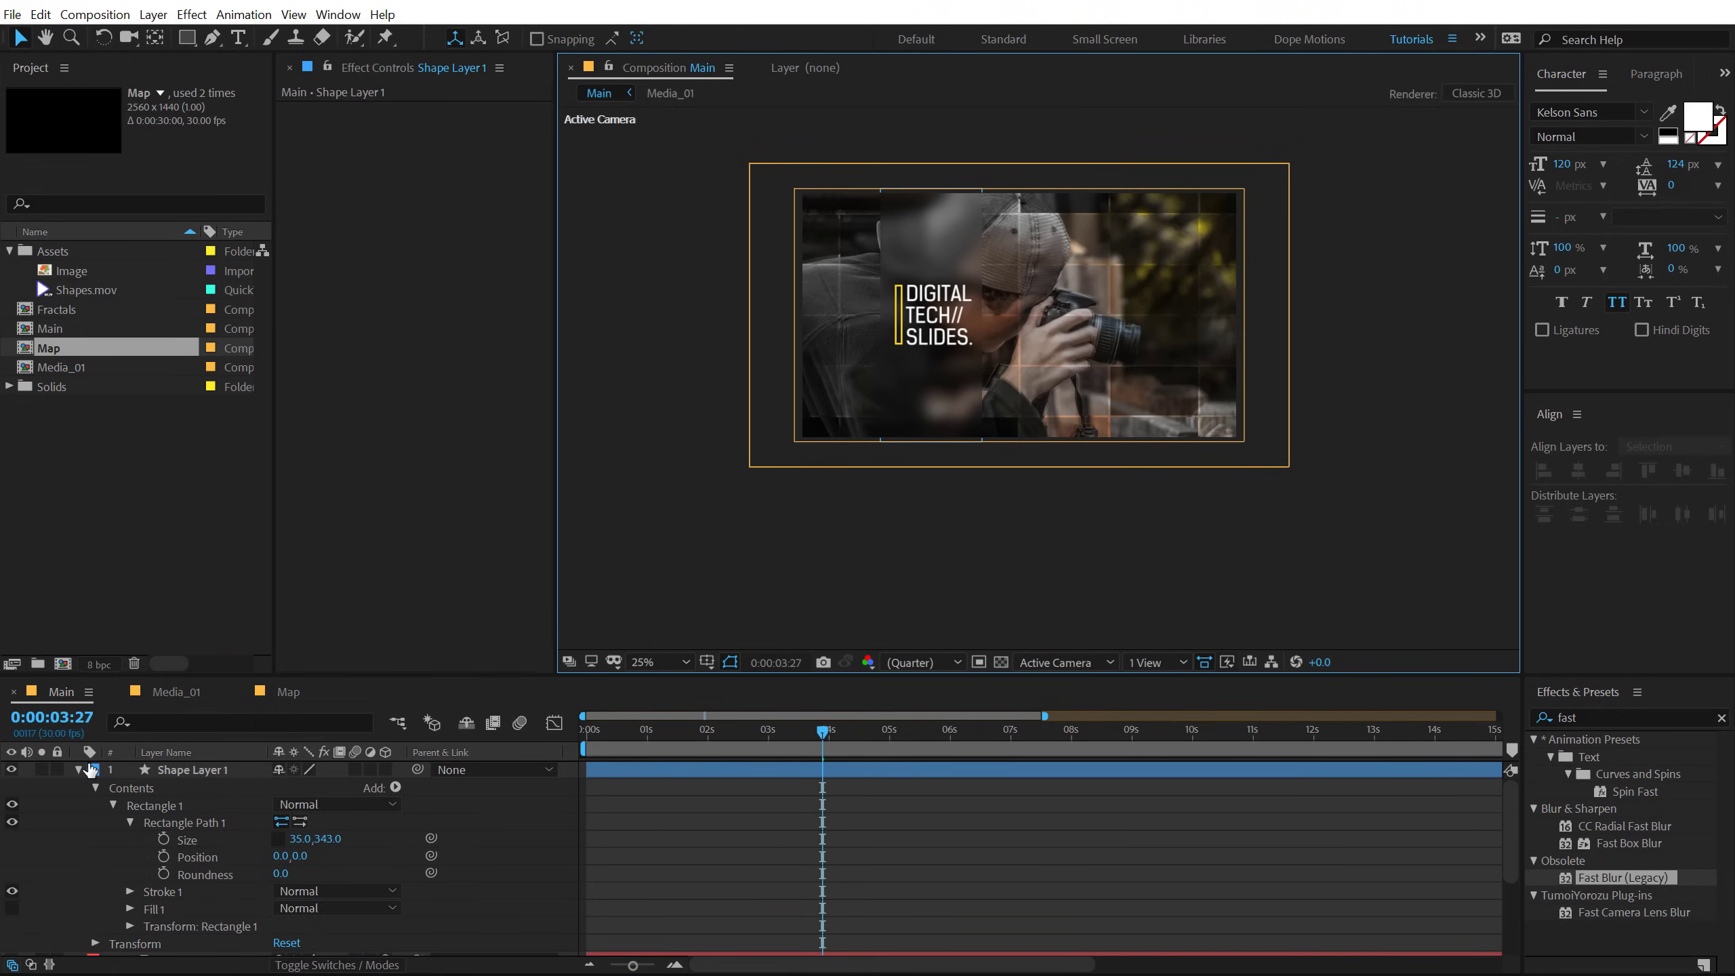
Step: Parent the bar to the title text layer and rename it Box
left_click(77, 768)
left_click(165, 776)
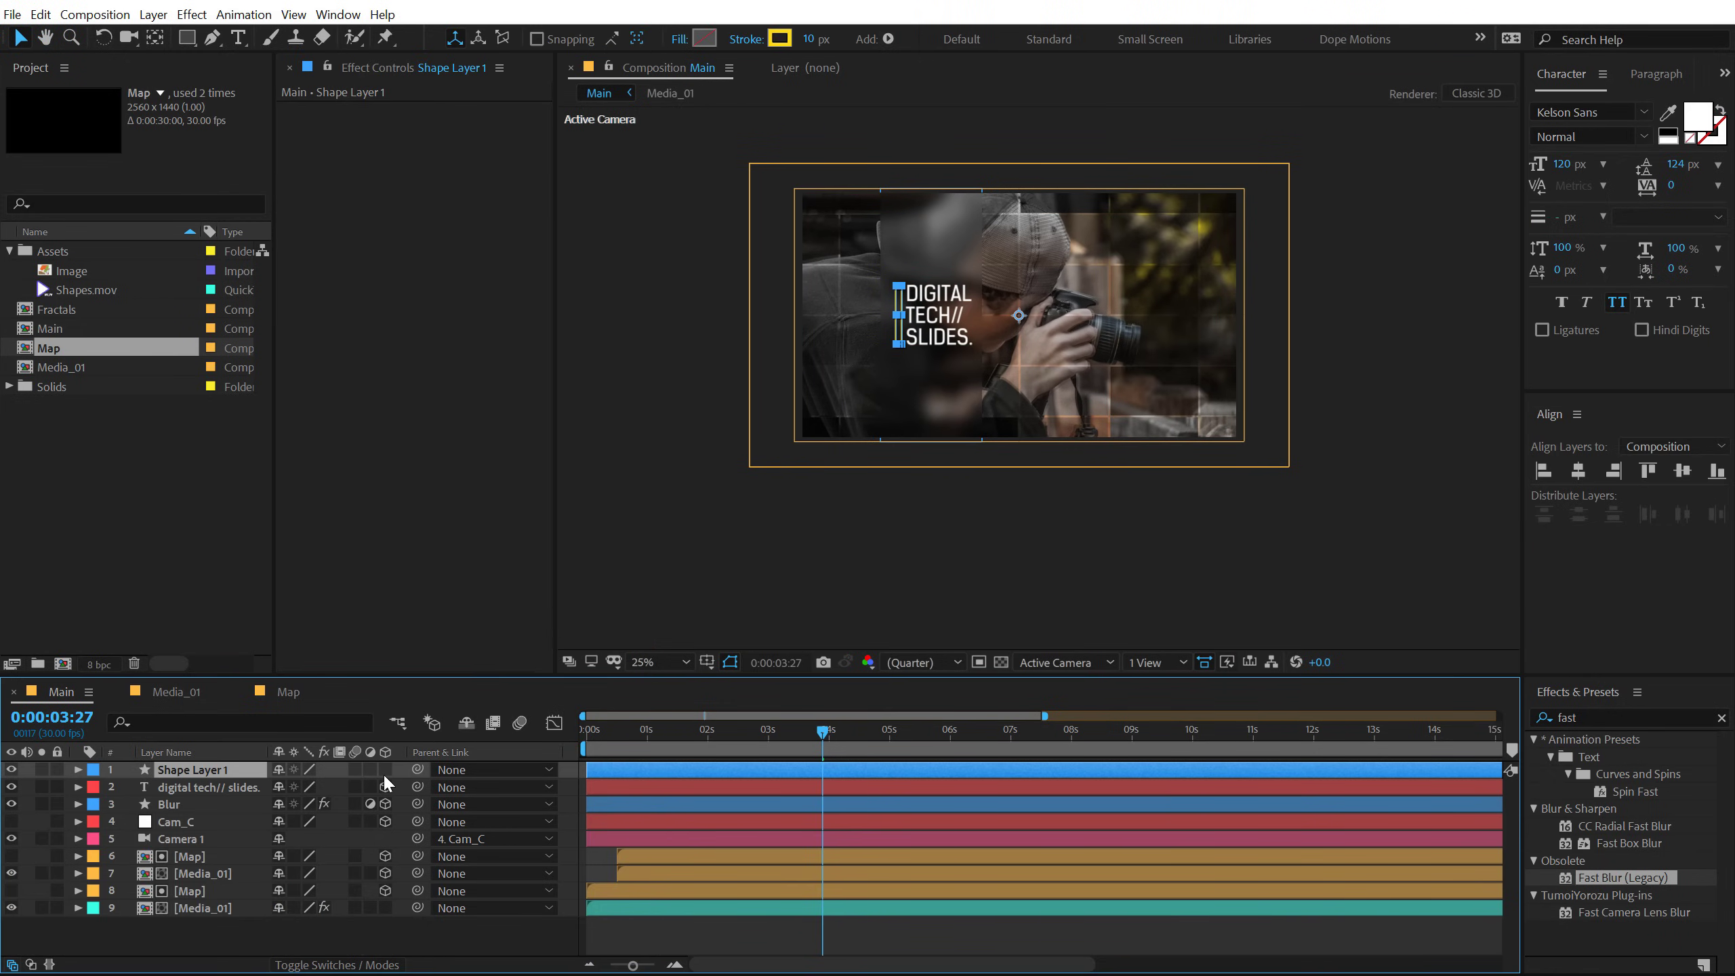
left_click_drag(417, 770, 213, 792)
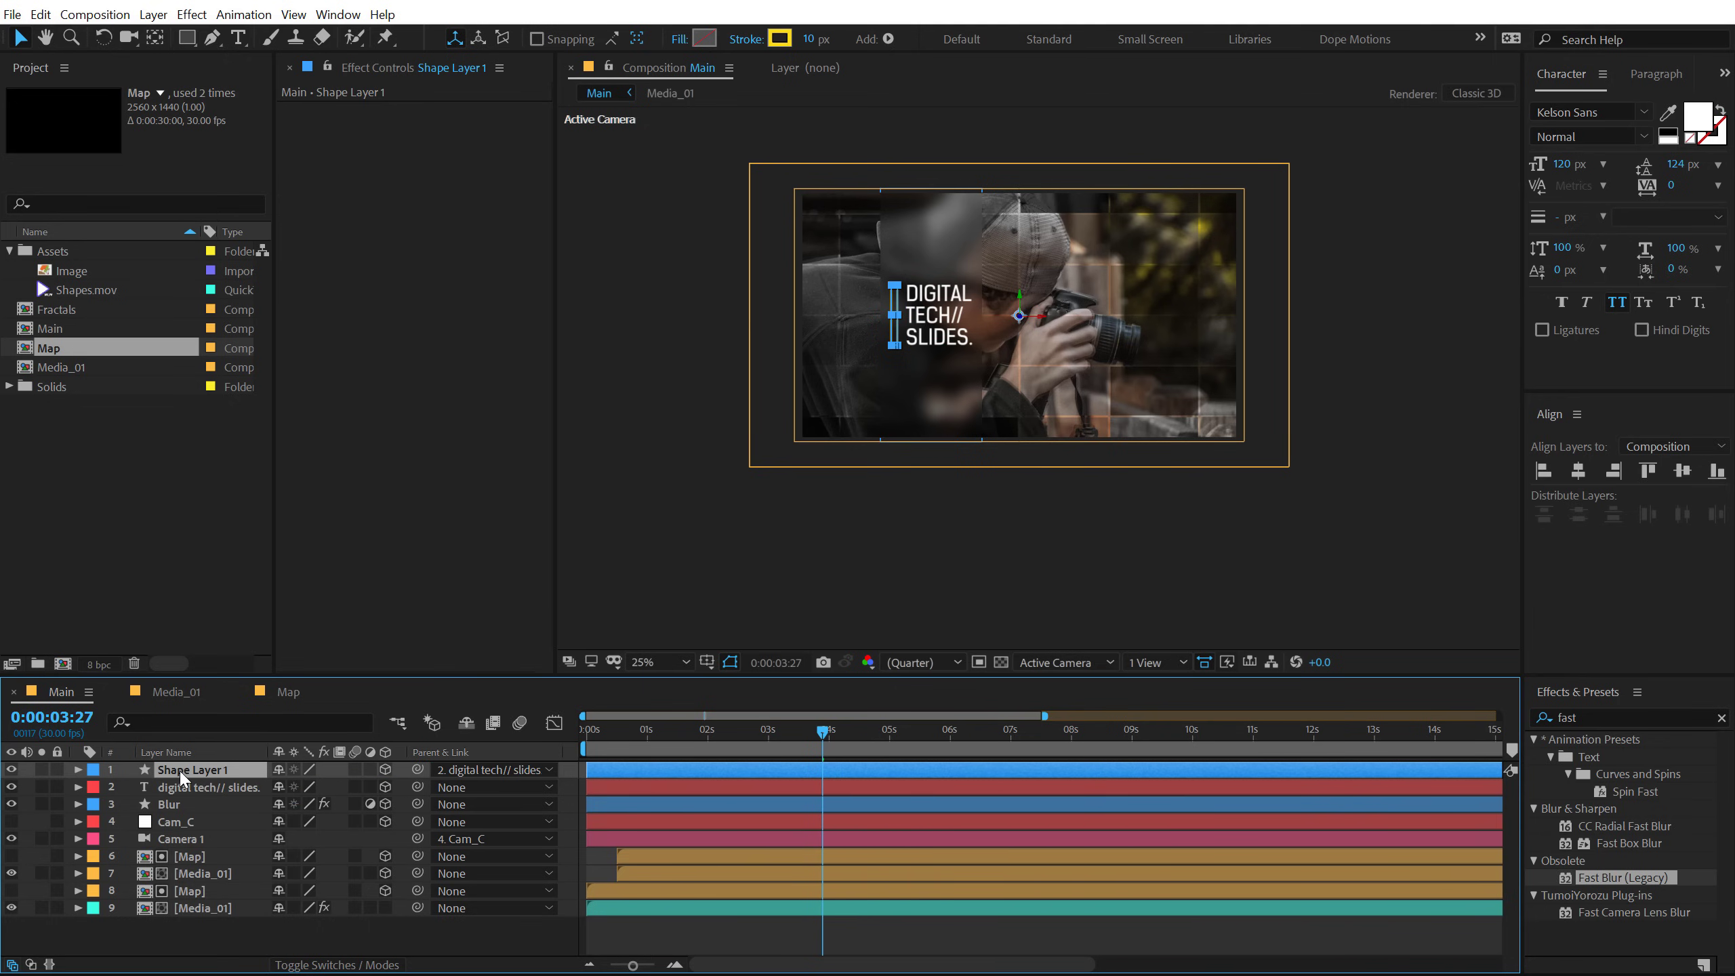
key("Return")
type("Box")
key("Return")
key("F2")
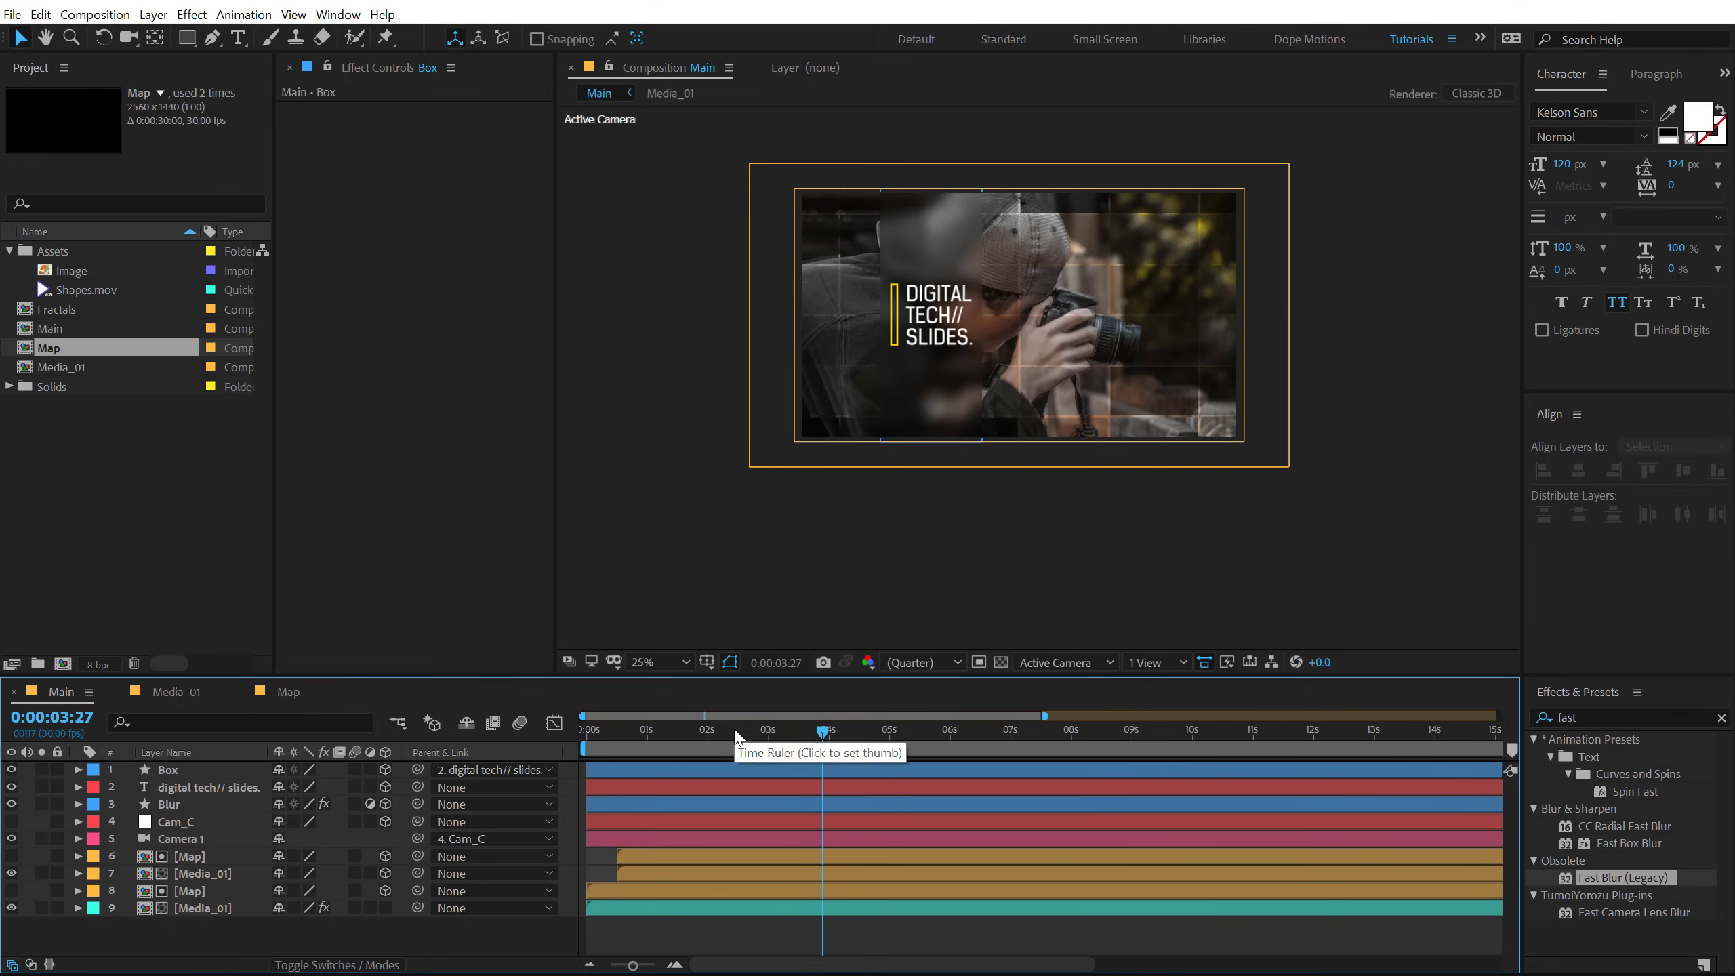
Step: Push the title text layer toward the camera to Z position -1500
left_click_drag(735, 737, 833, 702)
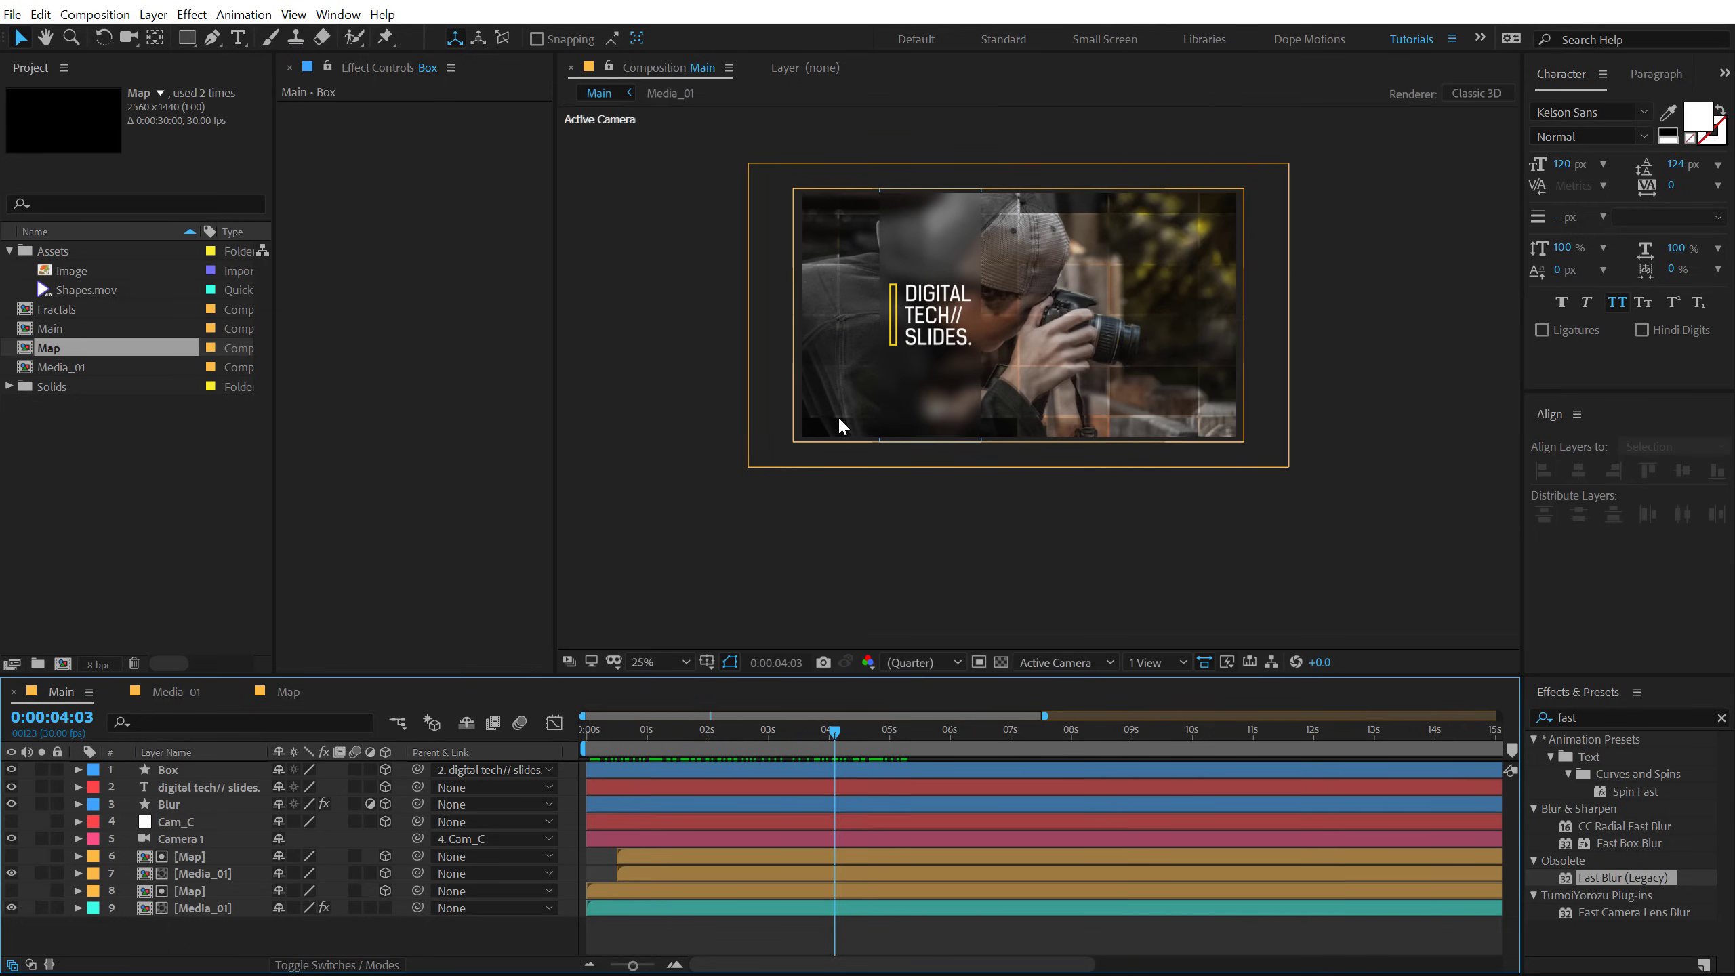
scroll(930, 350, "up", 2)
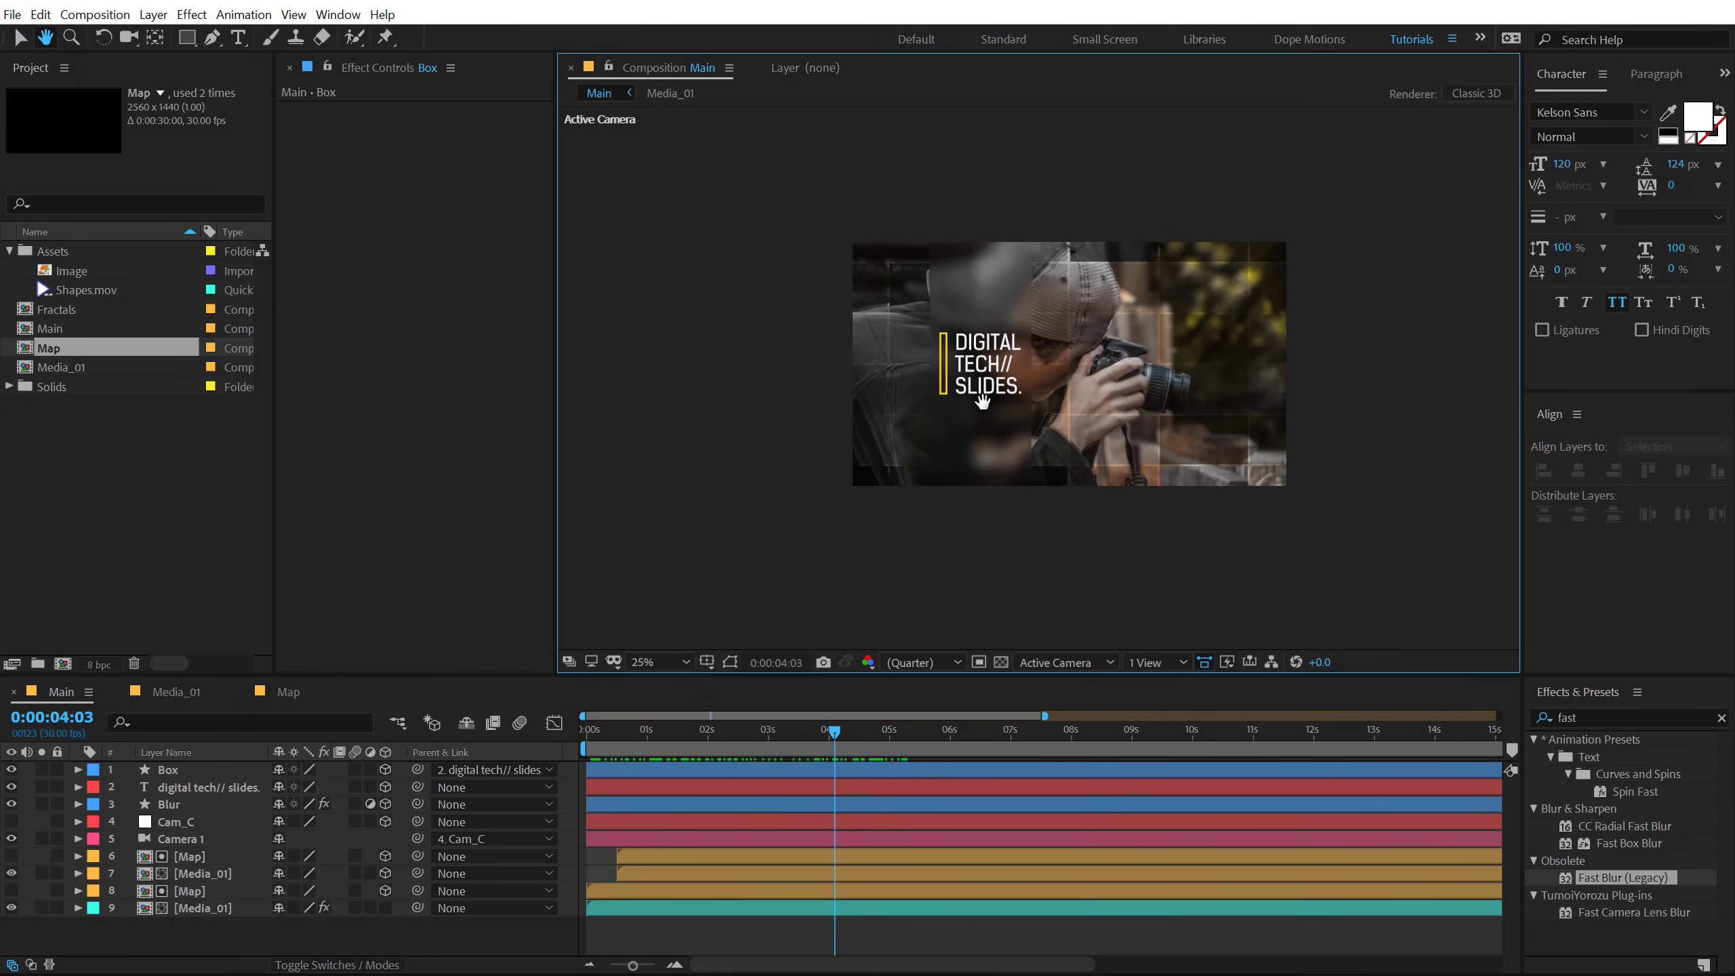
left_click_drag(971, 404, 920, 432)
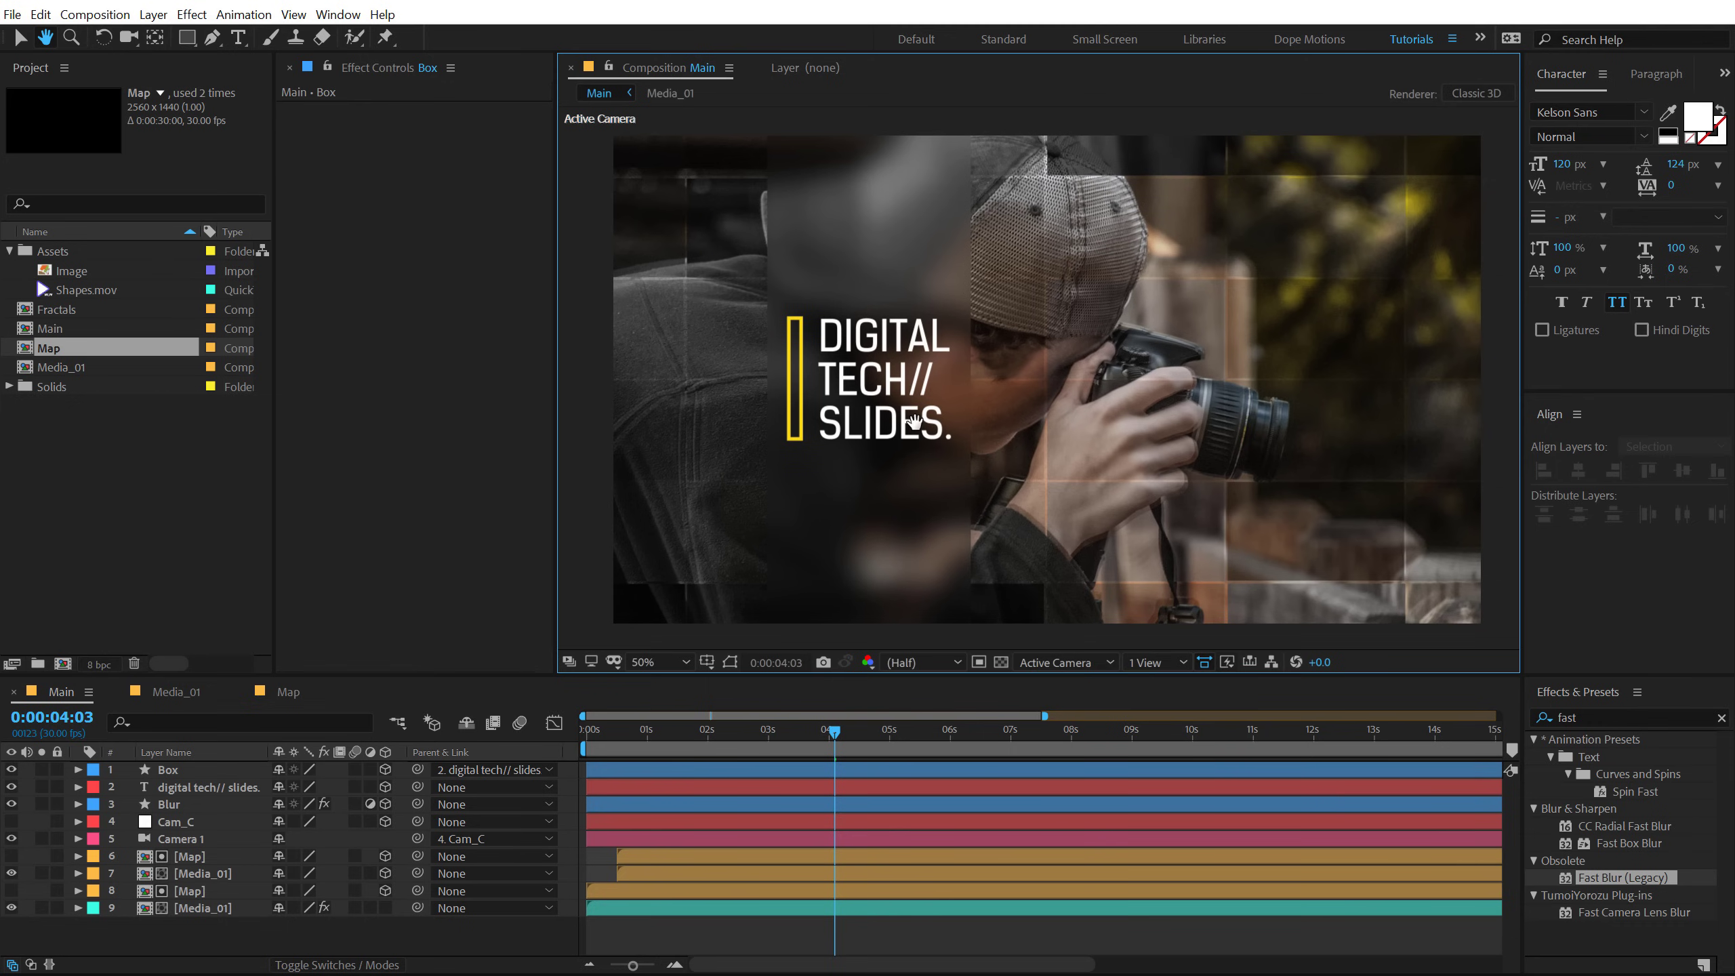
left_click(195, 787)
key("p")
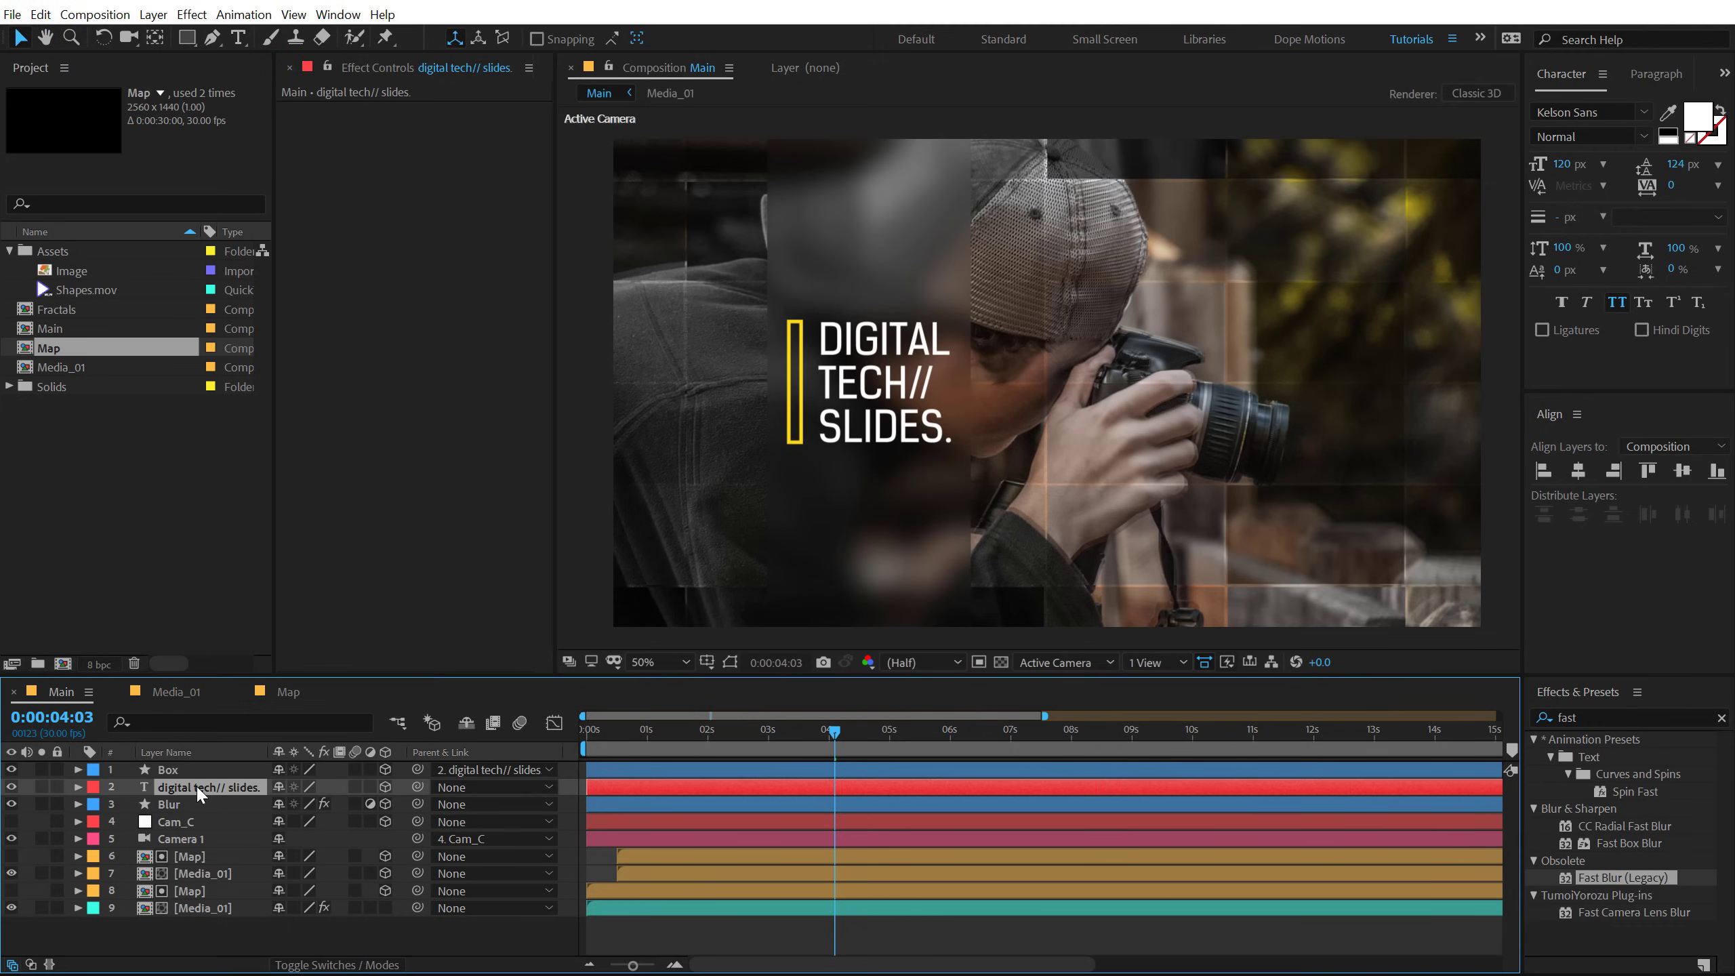
left_click_drag(350, 808, 283, 808)
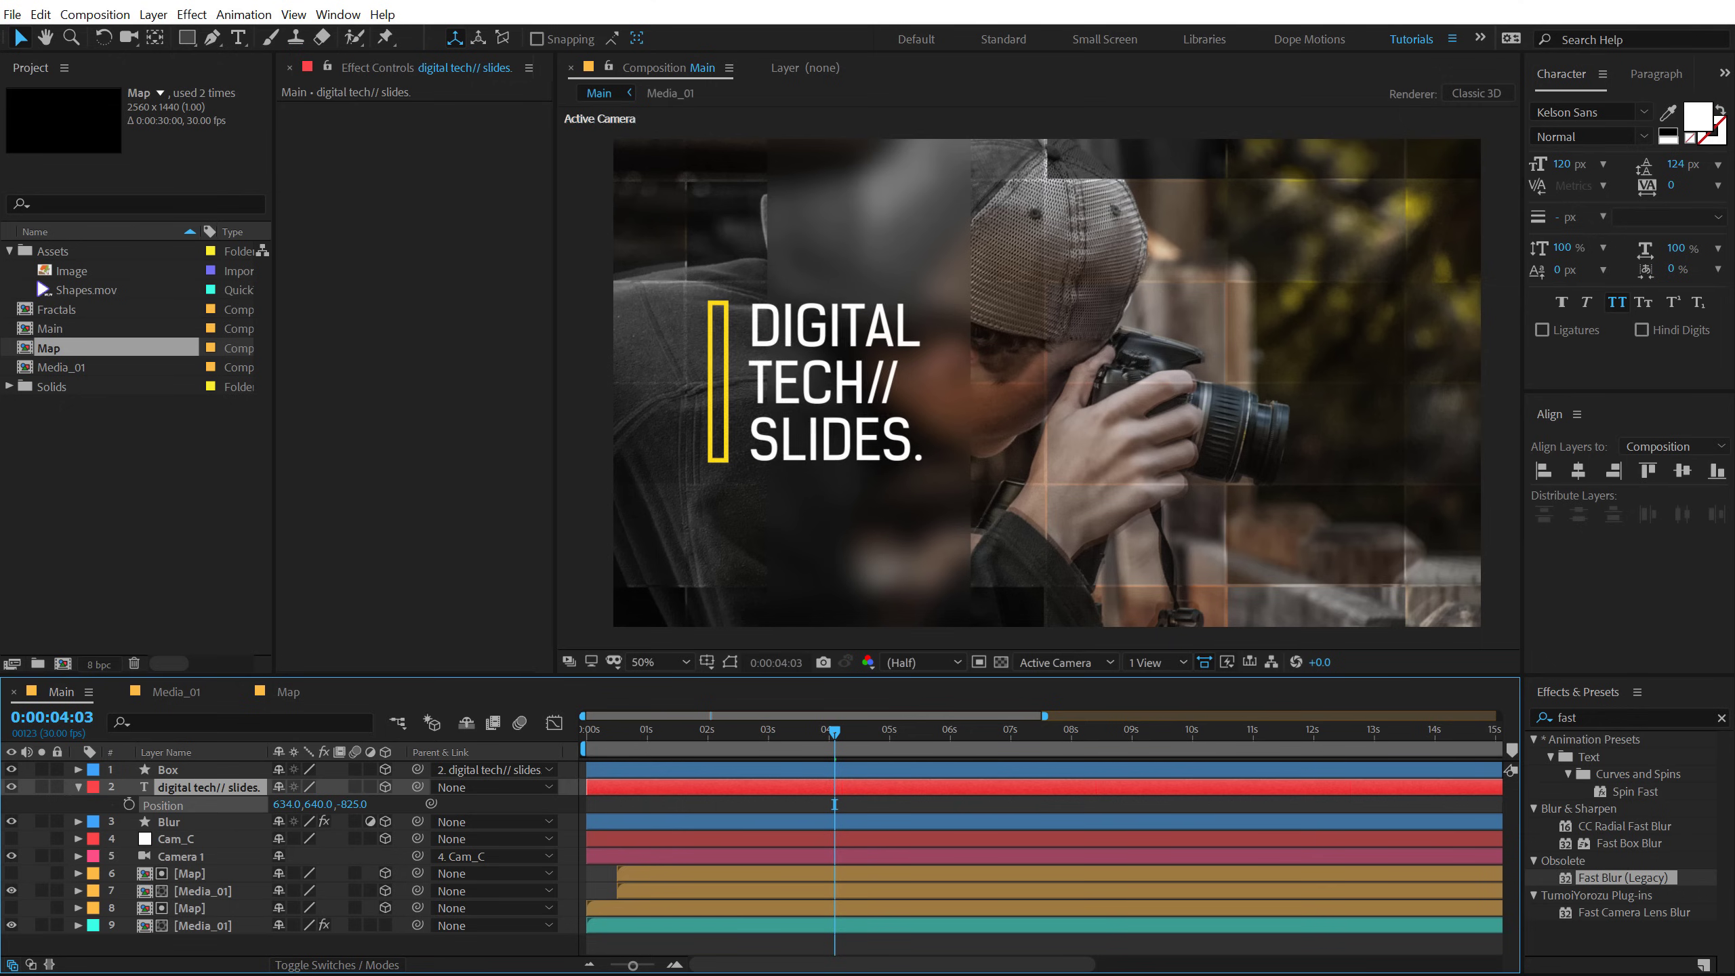
left_click(350, 803)
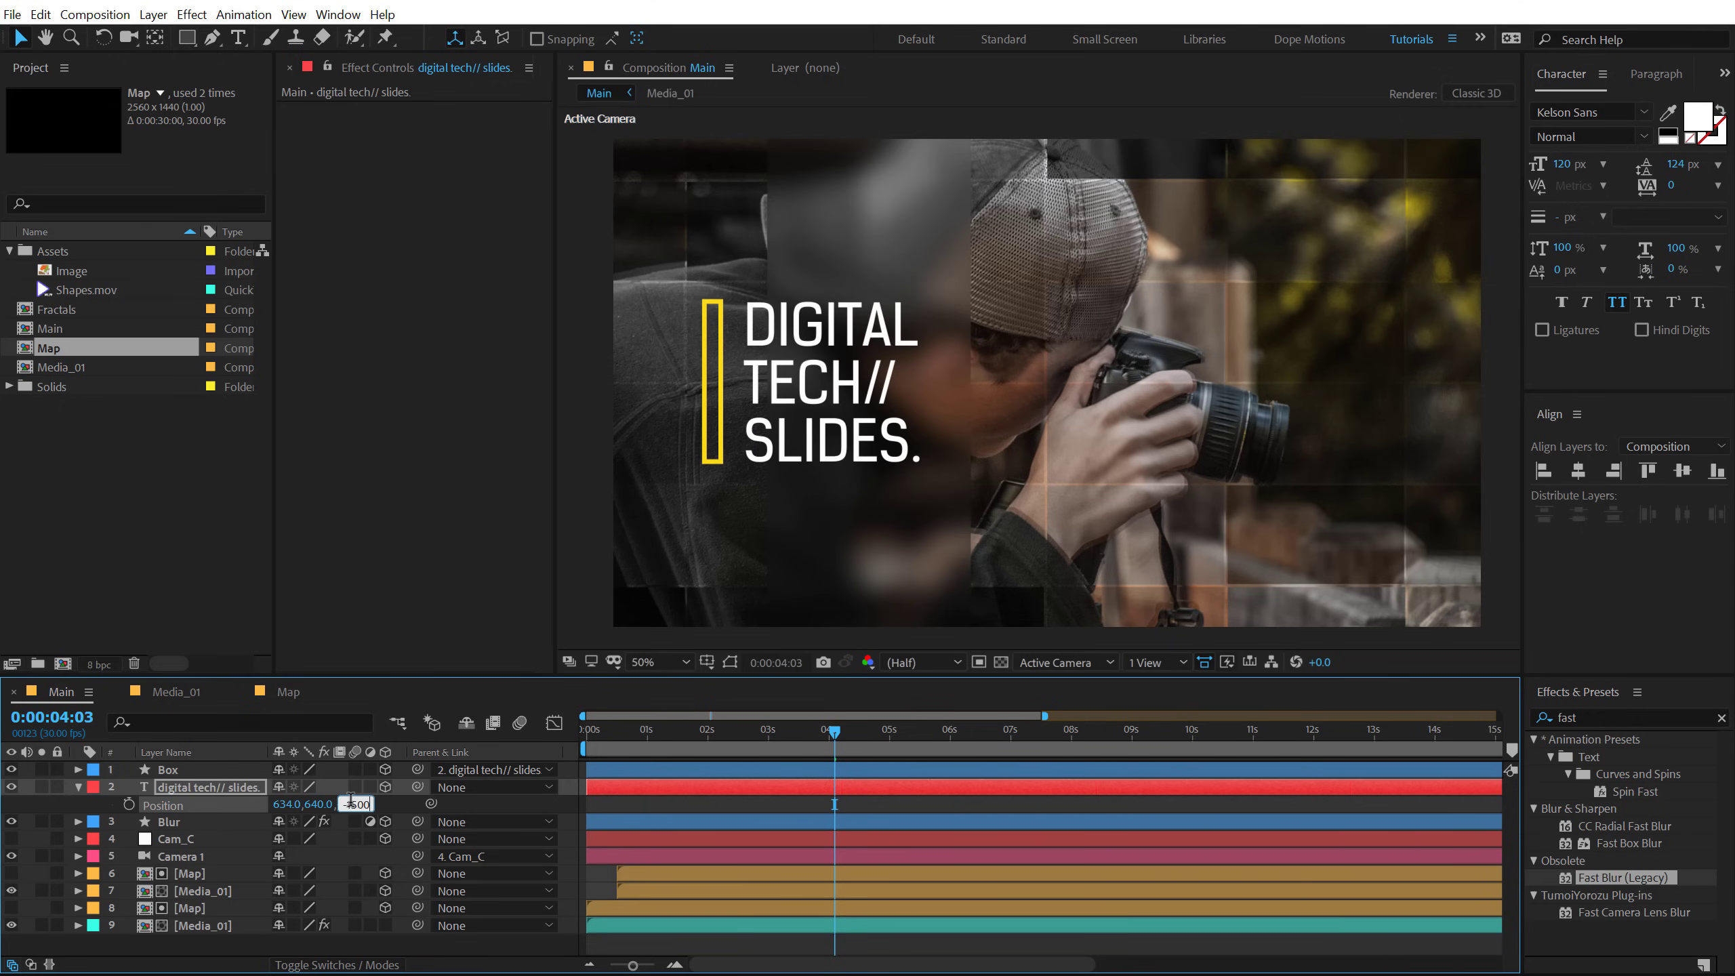
key("Return")
Step: Scale the title text down to 53% so it fits the frame
key("s")
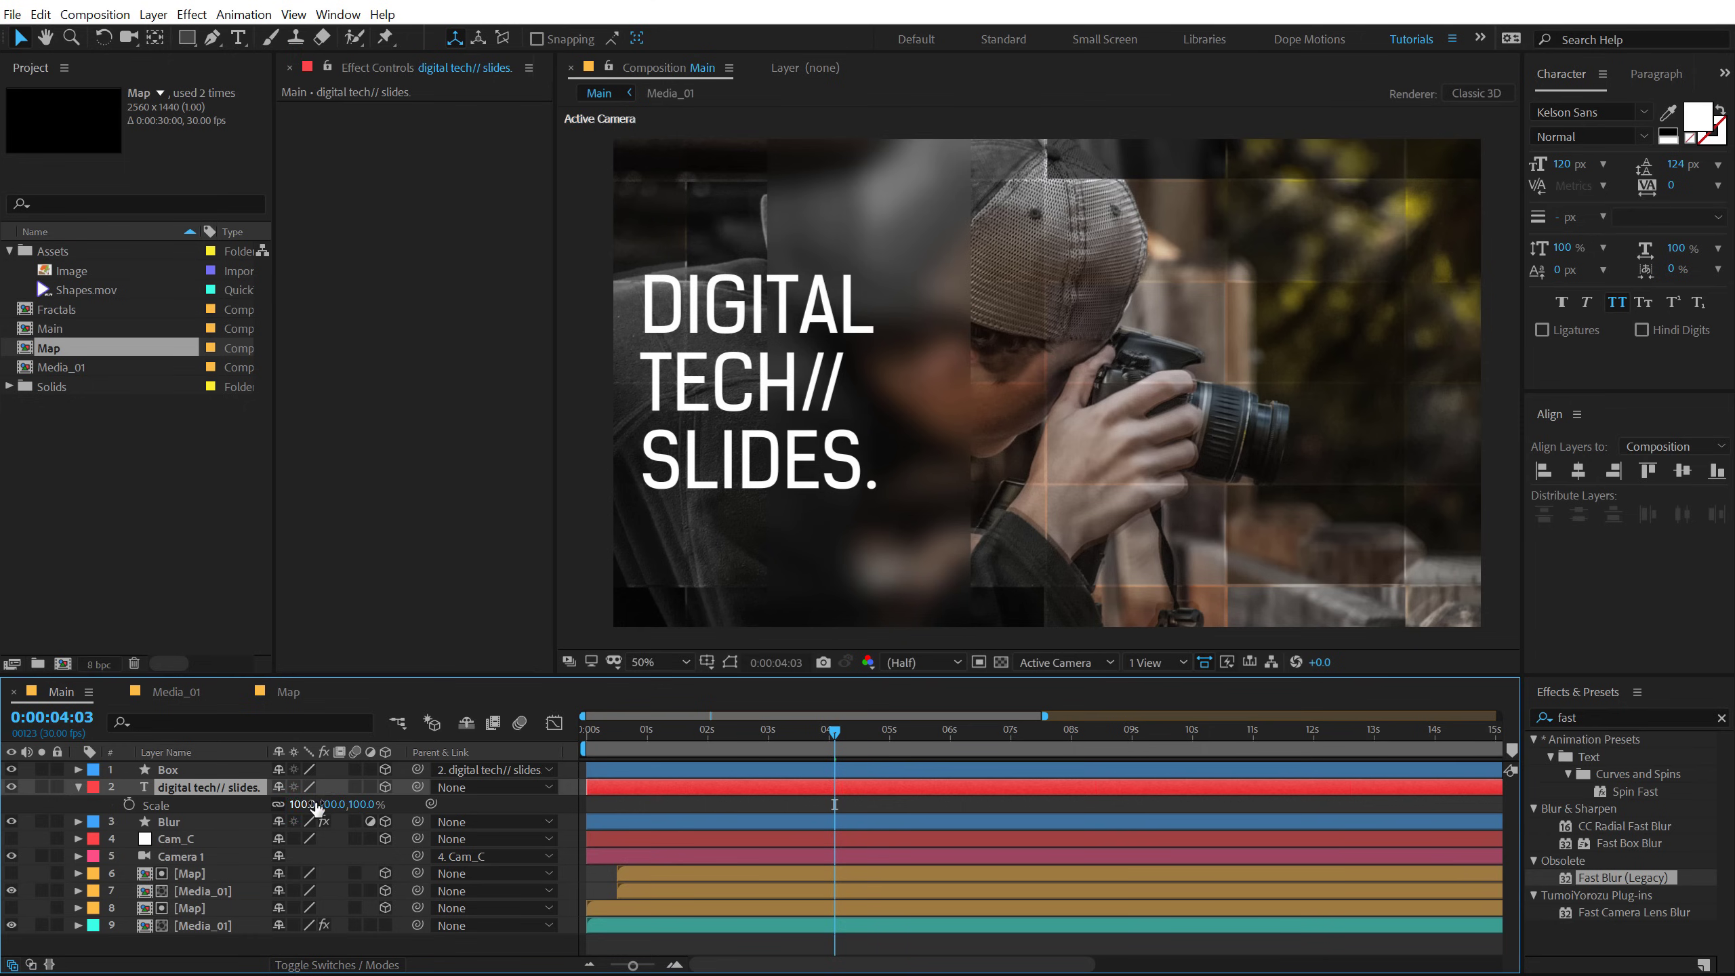
left_click_drag(355, 805, 324, 813)
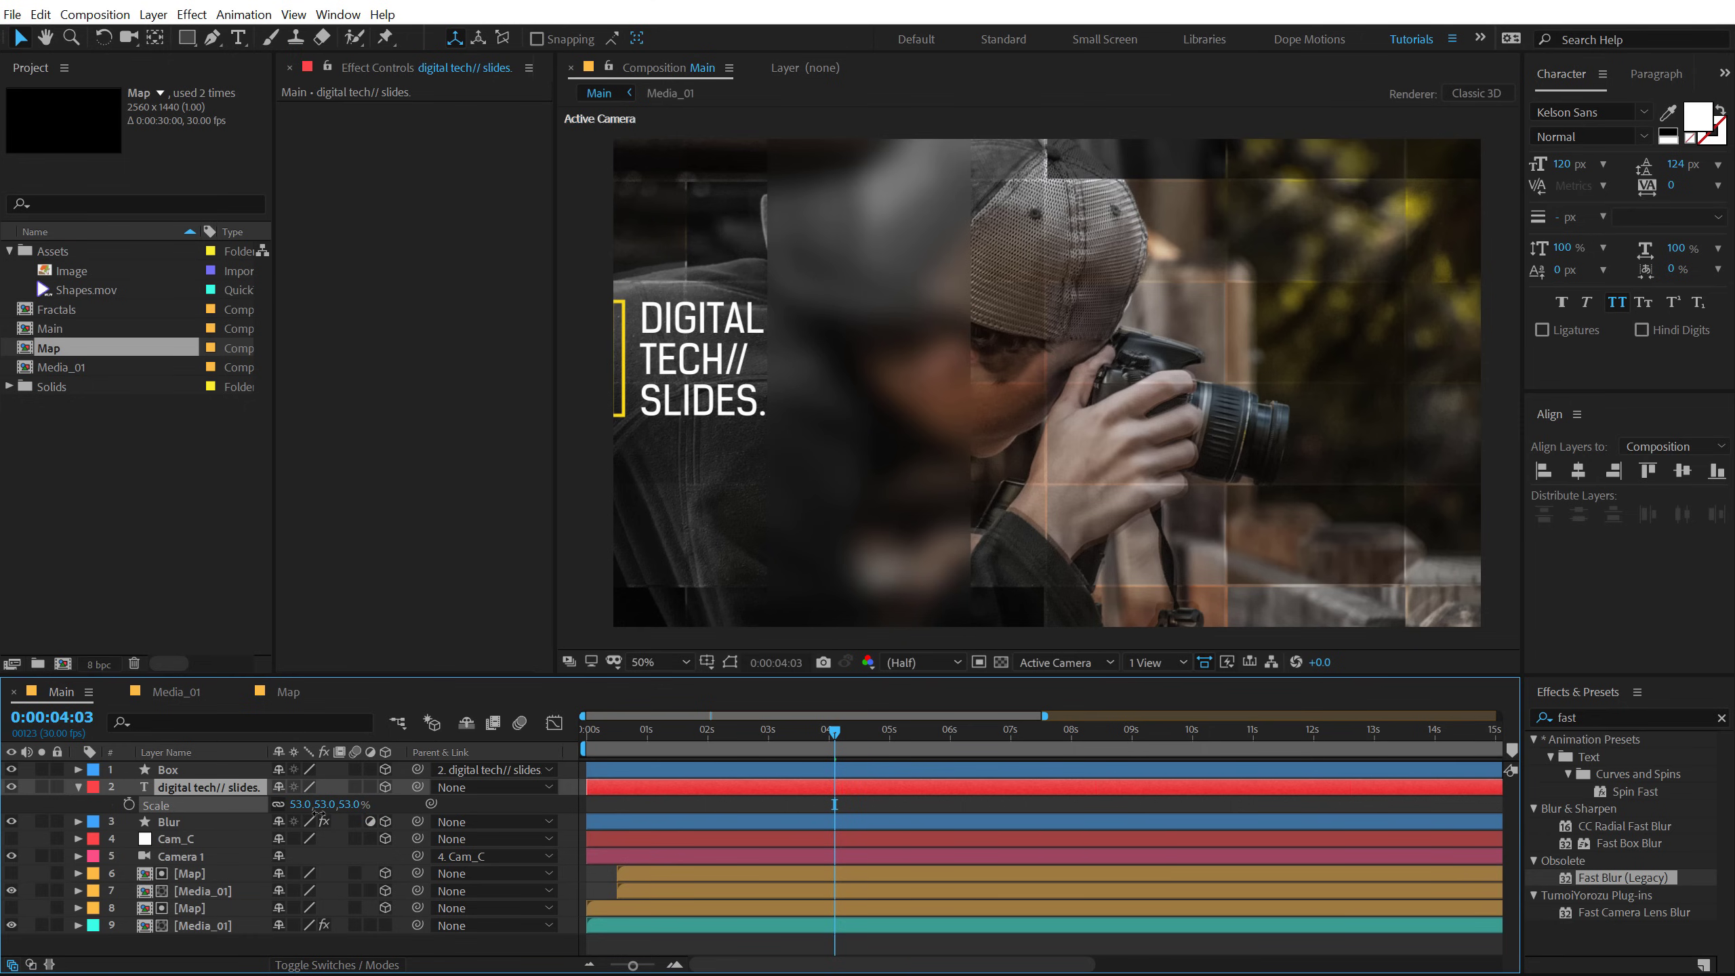
left_click_drag(653, 359, 851, 367)
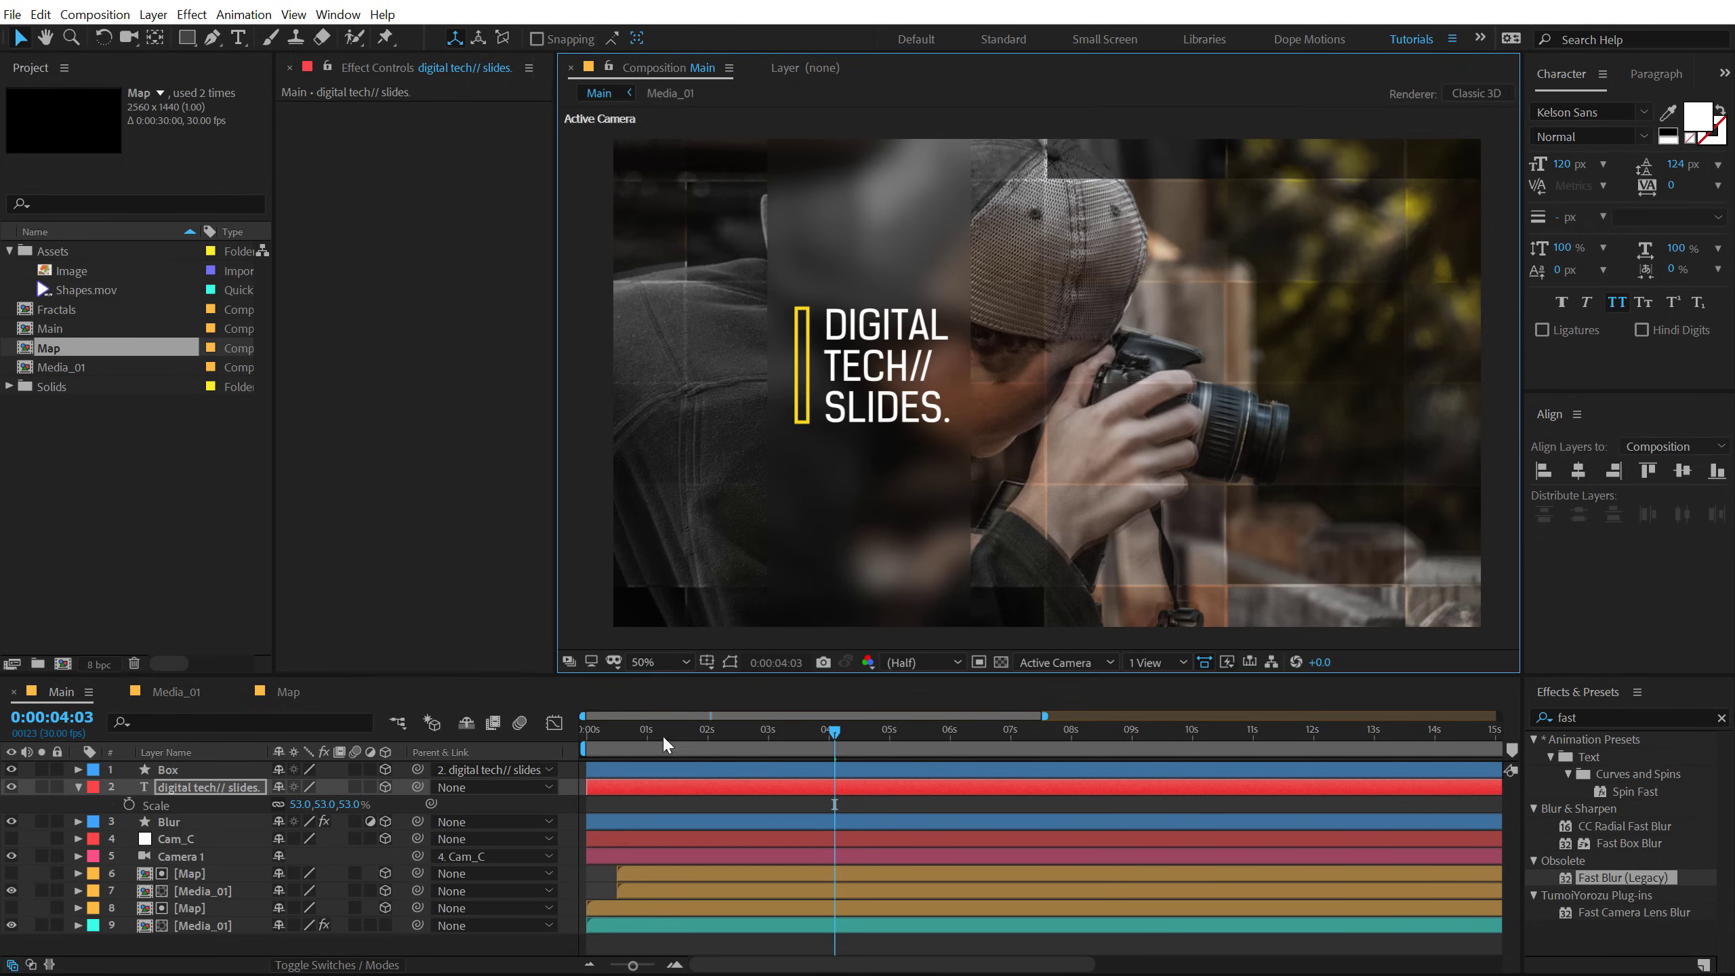
left_click_drag(621, 727, 827, 718)
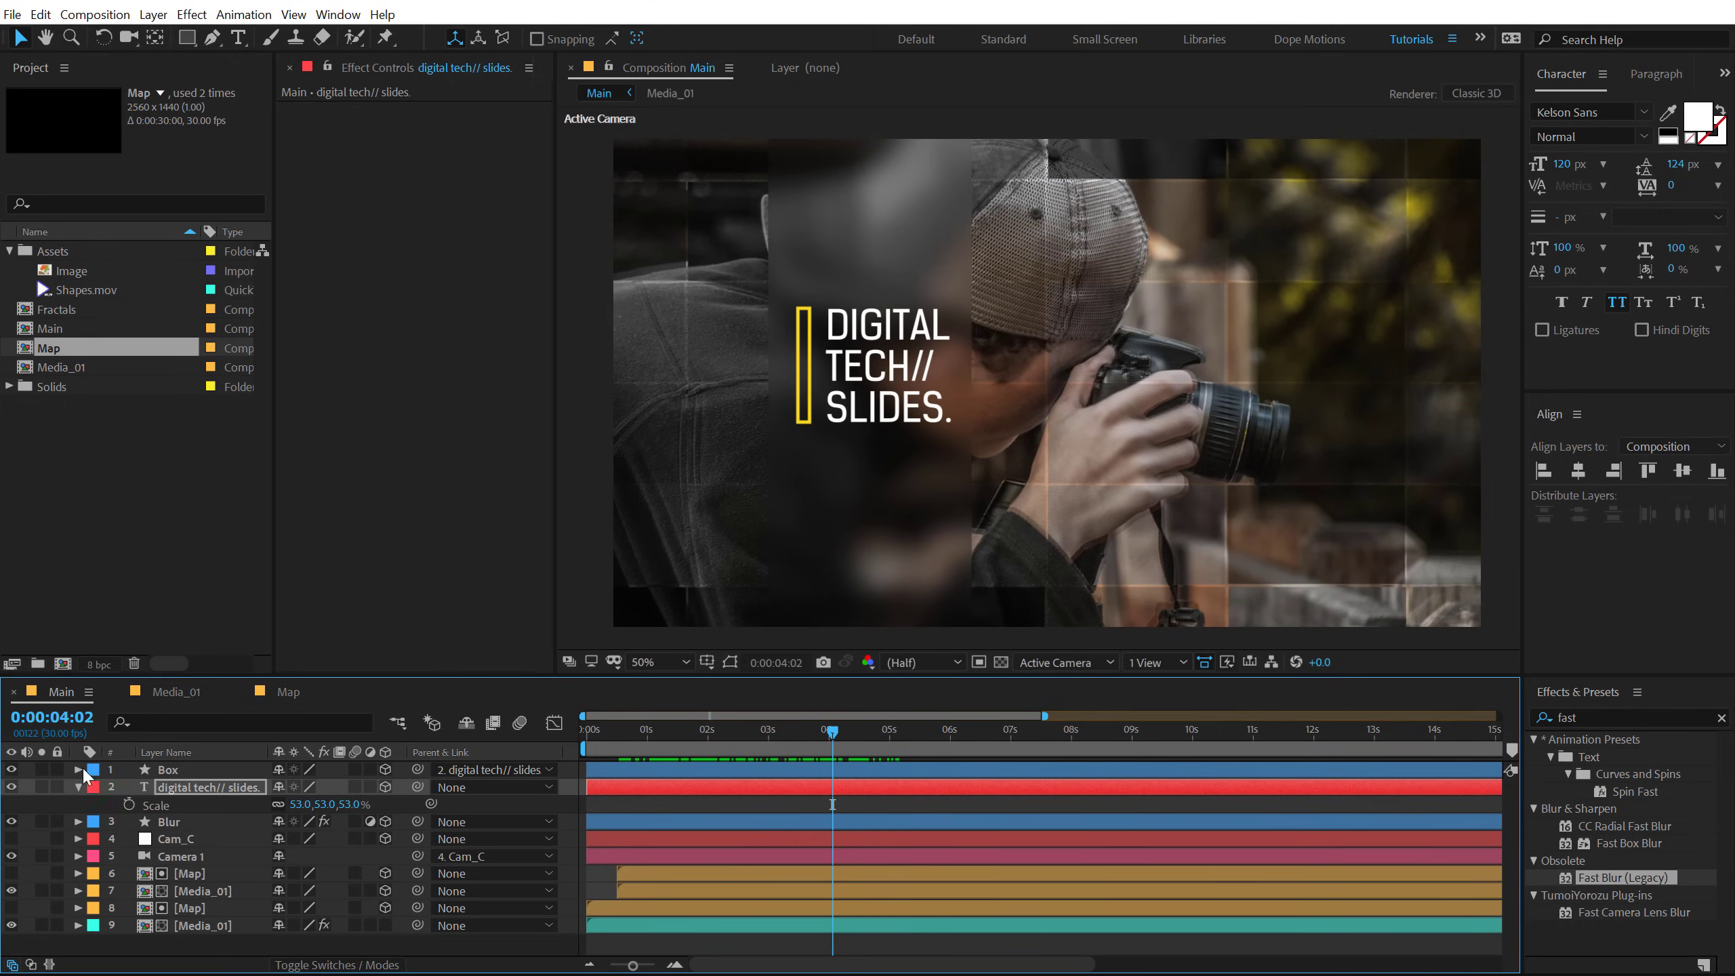
Step: Add an Opacity animator to the title with characters set to 0% opacity
key("s")
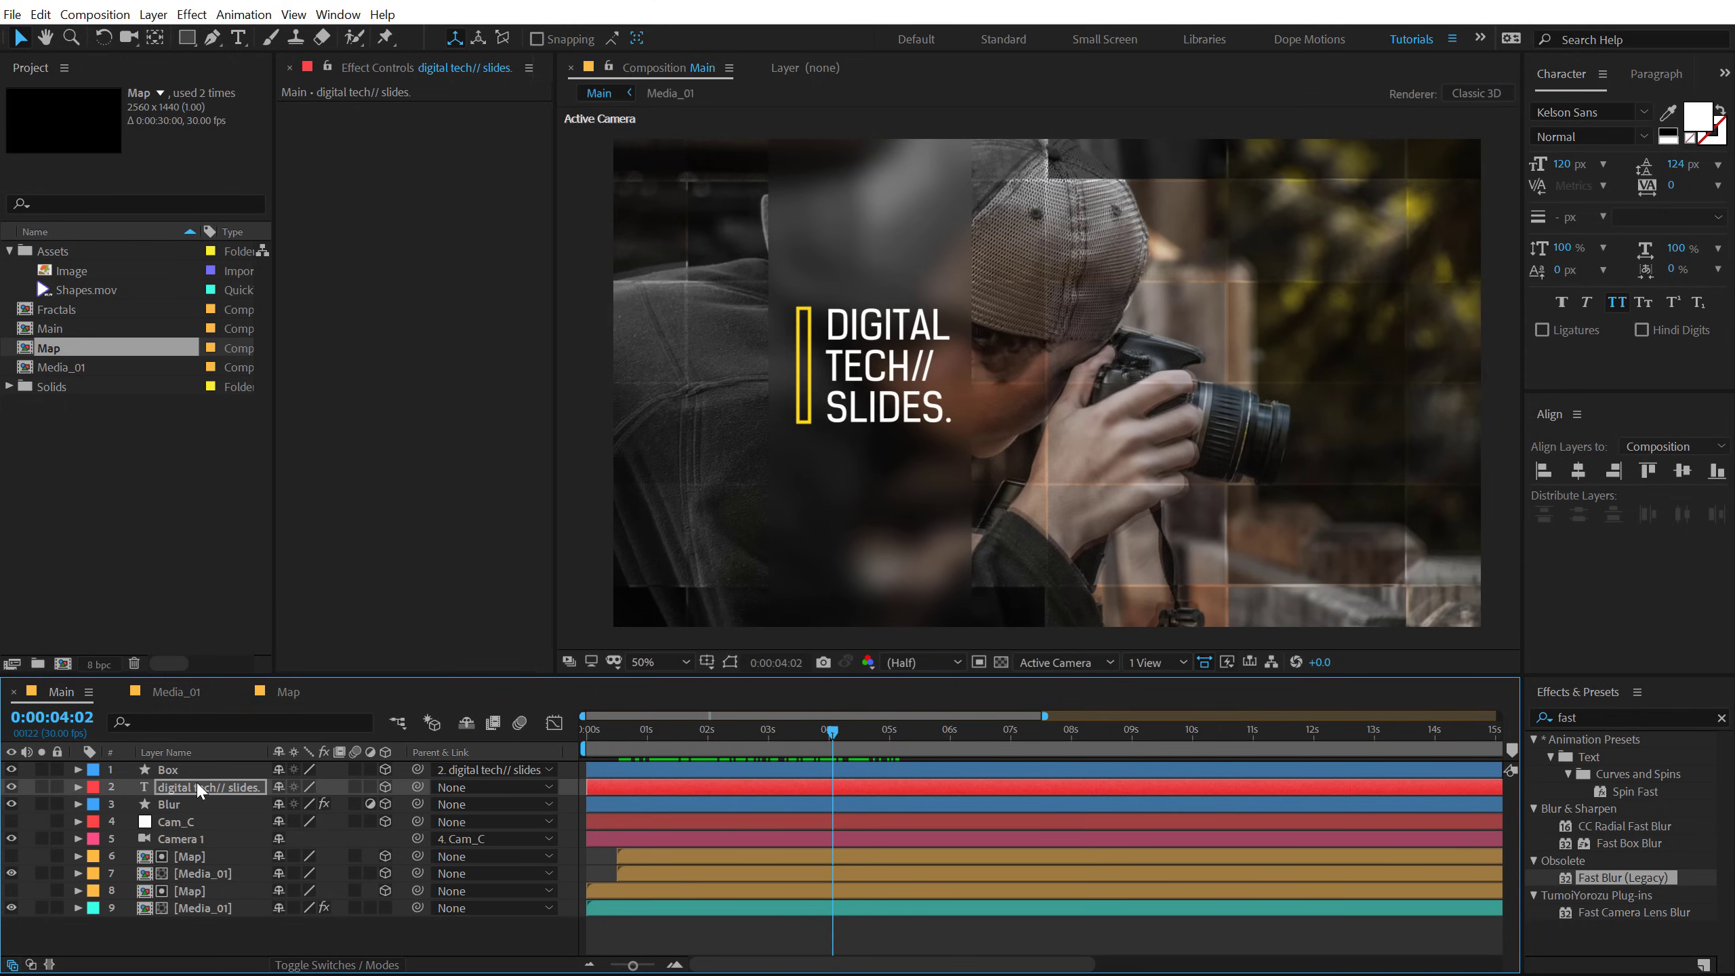
left_click(198, 790)
key("ctrl+grave")
left_click(96, 805)
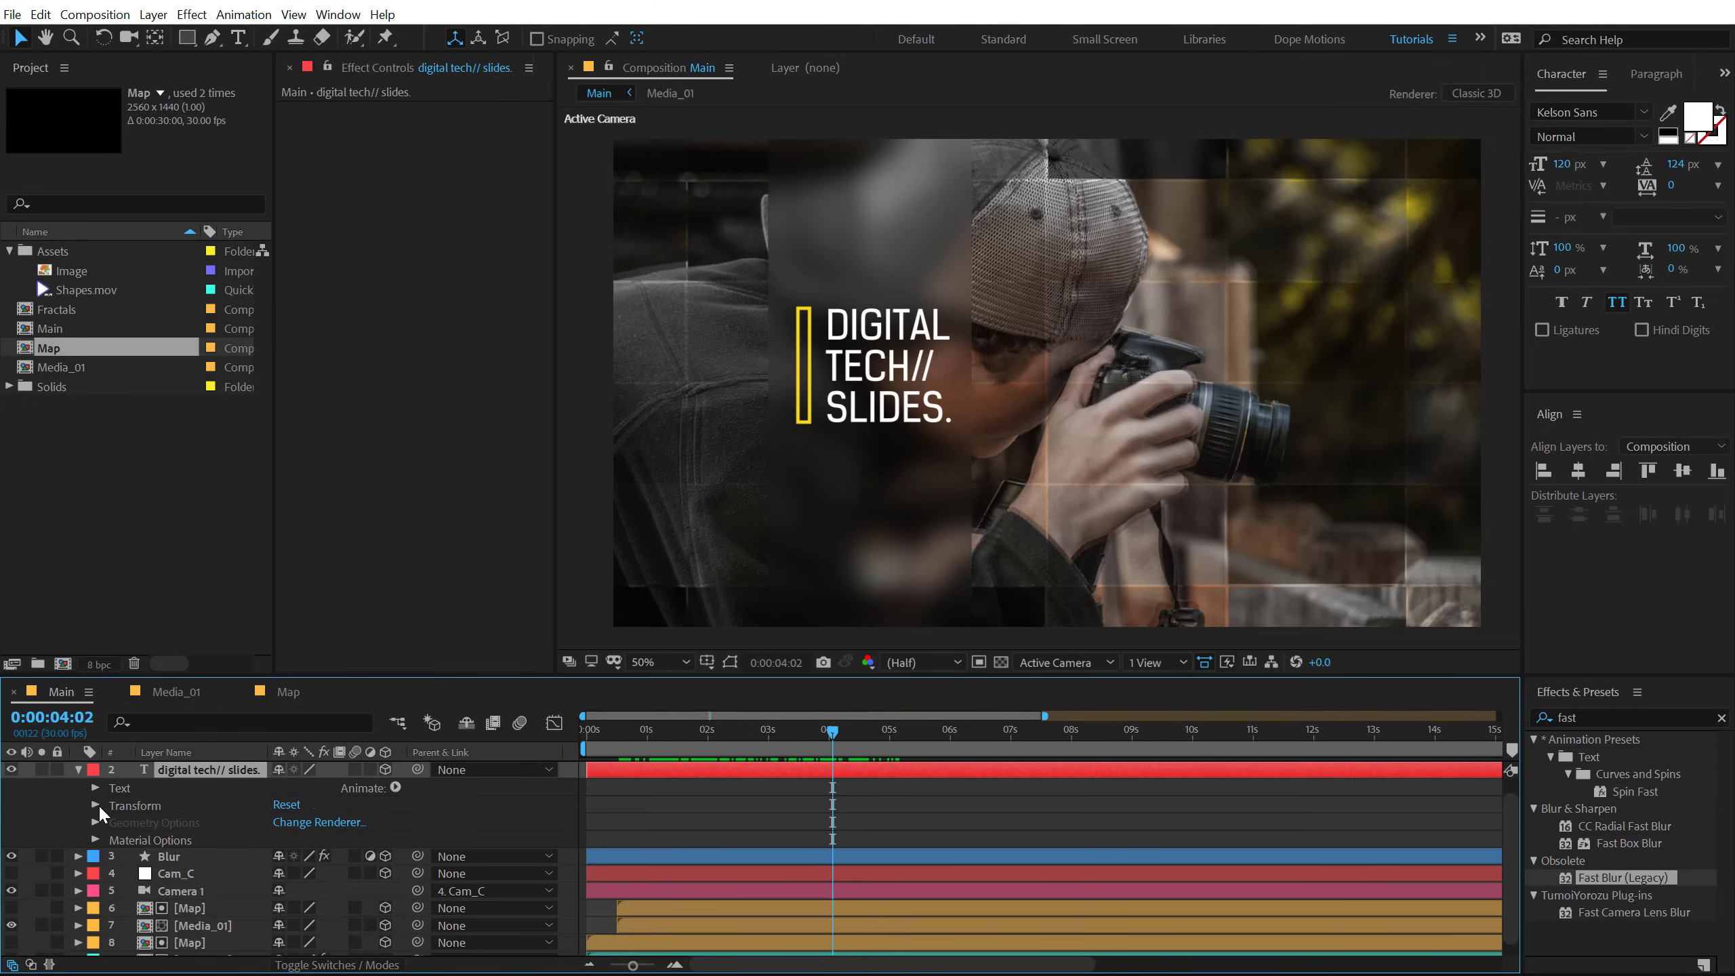
left_click(393, 786)
left_click(488, 540)
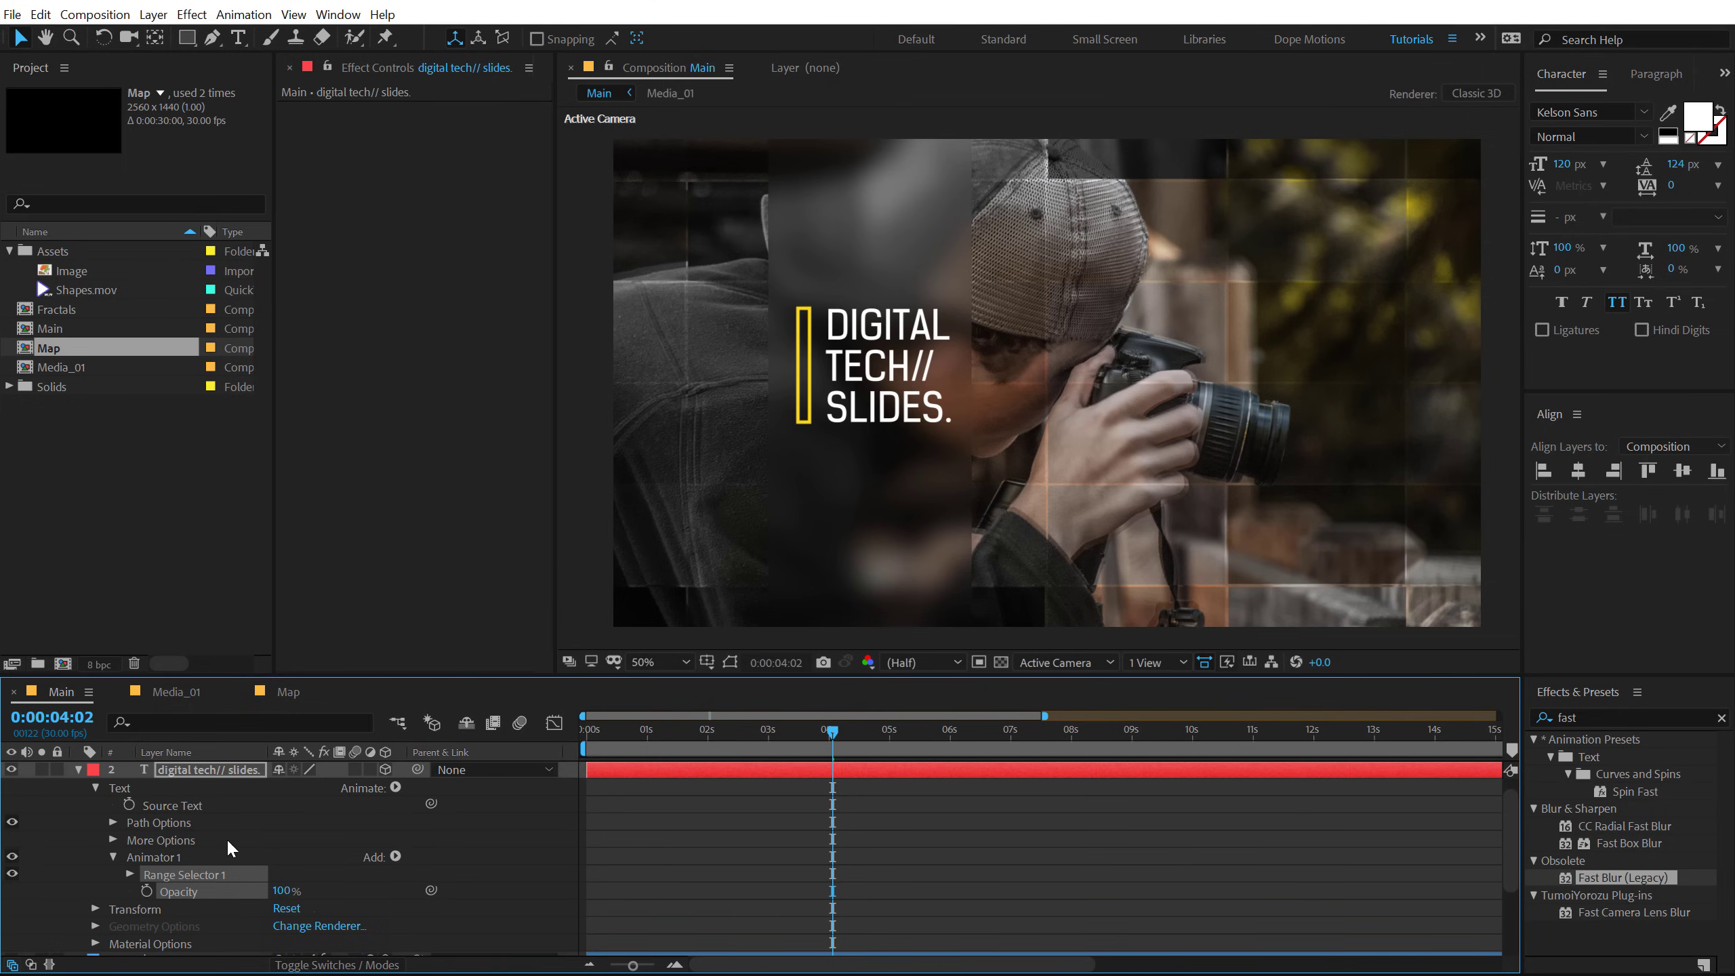
left_click(84, 868)
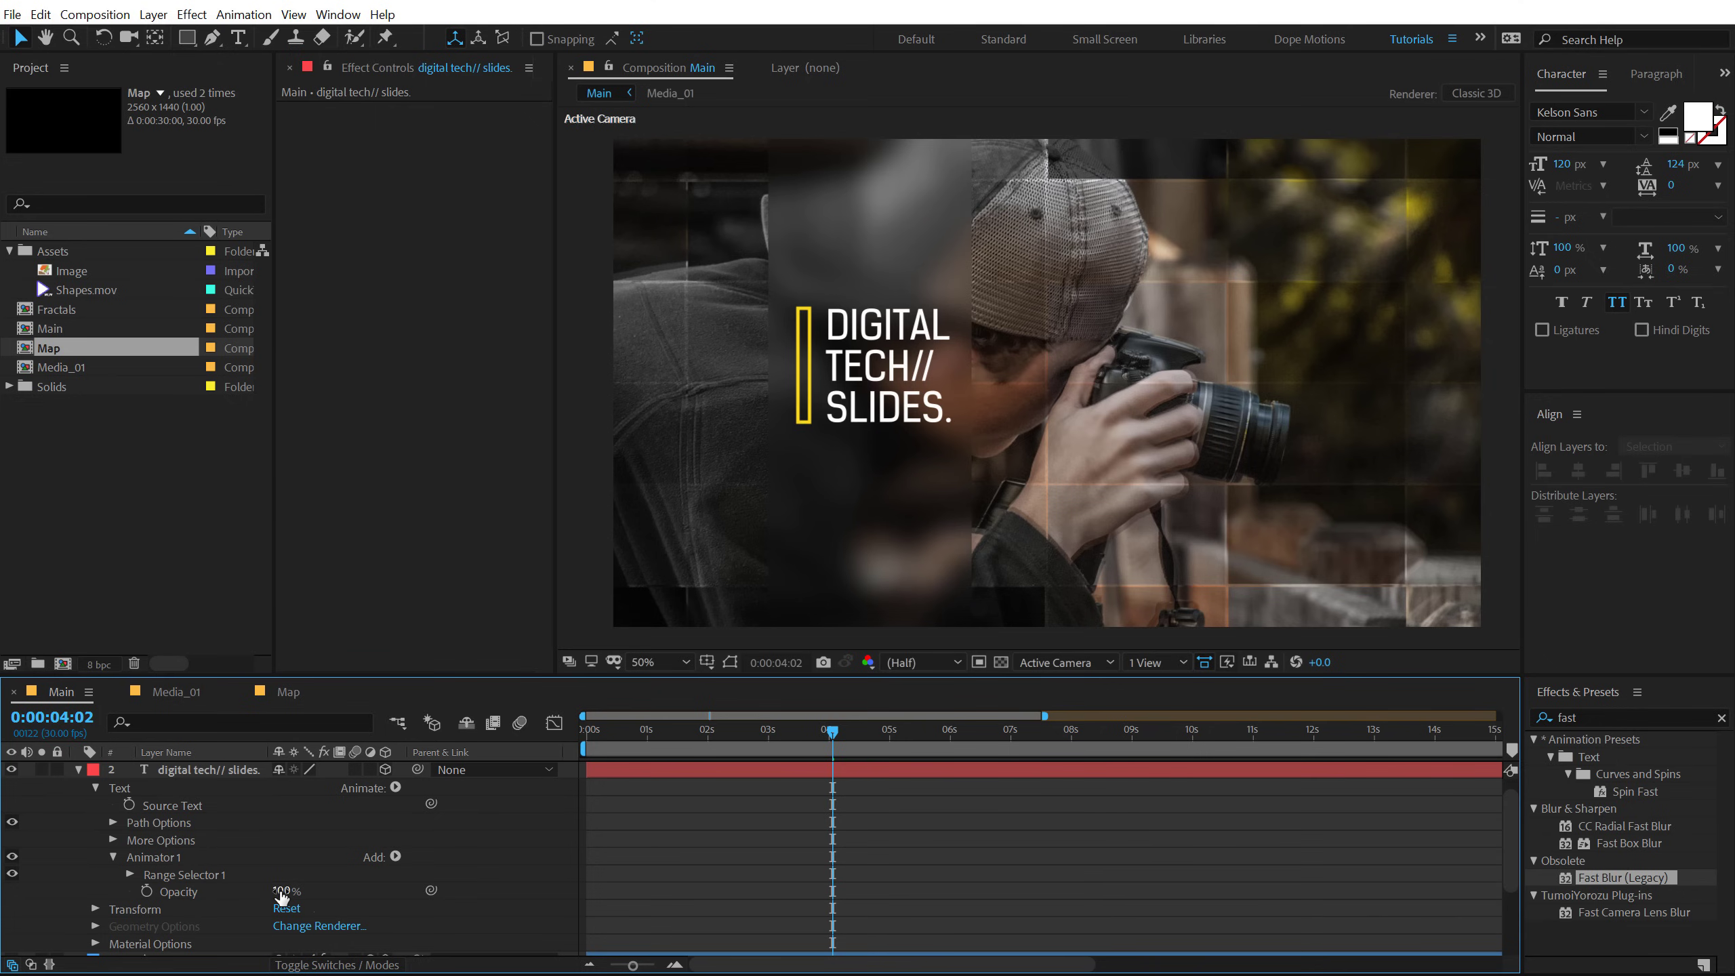
left_click_drag(279, 890, 114, 872)
left_click(130, 875)
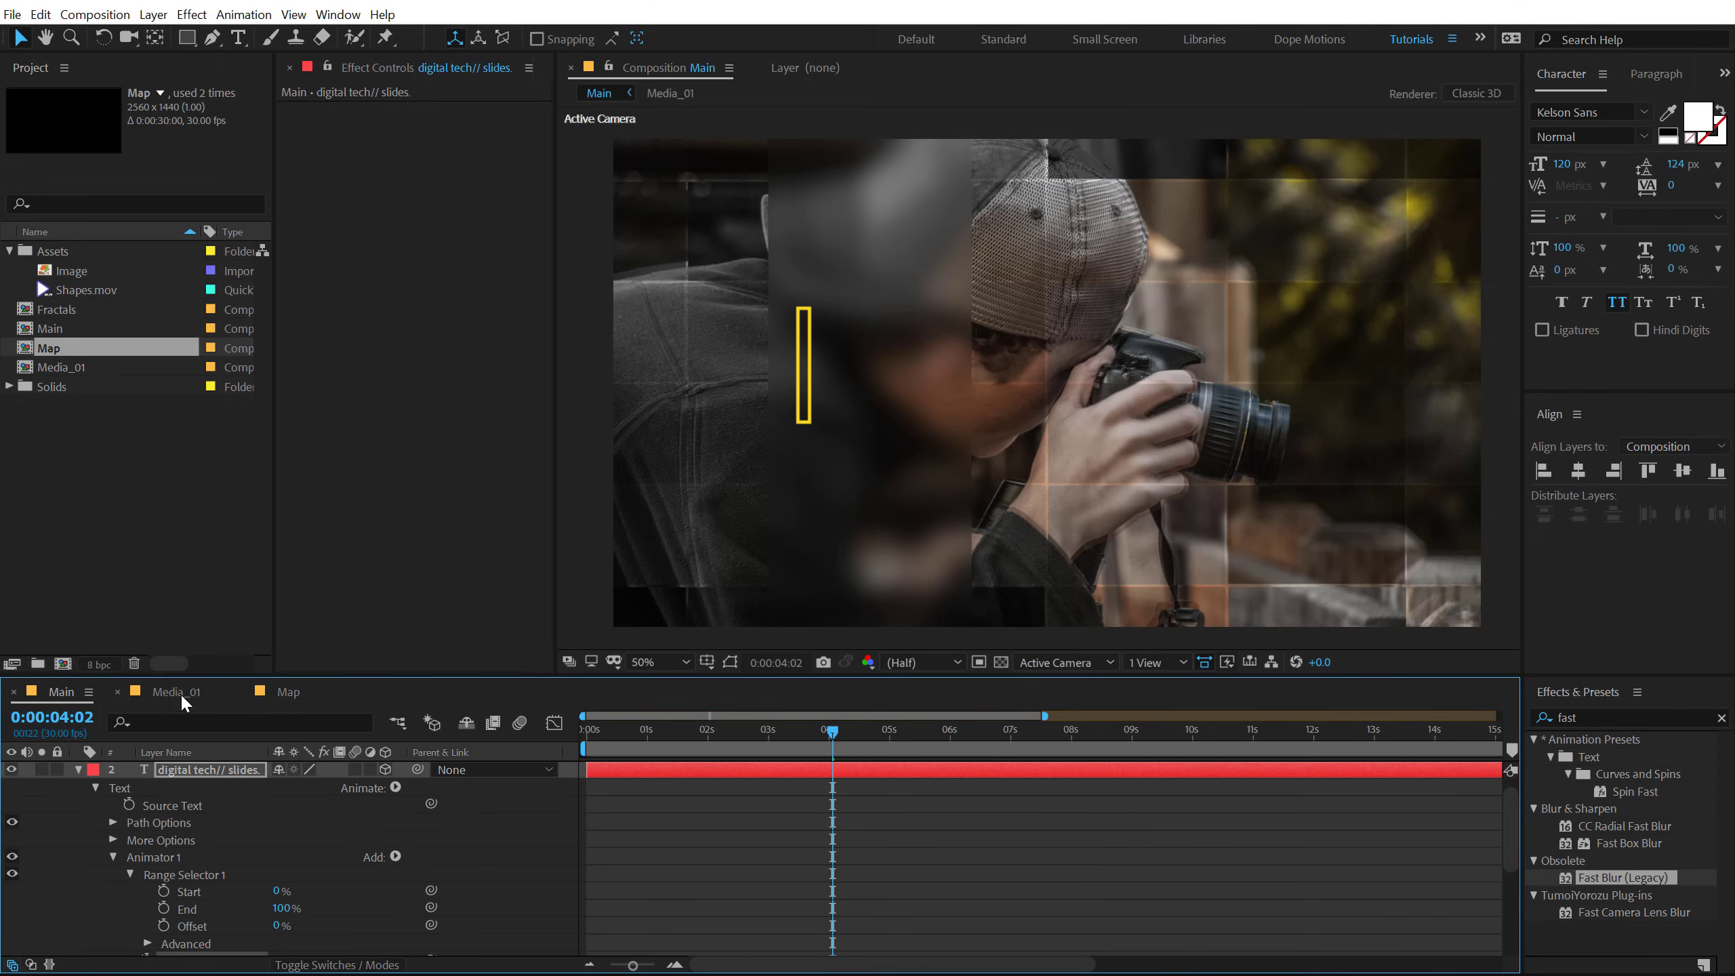
Step: Keyframe the range selector Offset at 100% at 3 s and -100% at 1 s
left_click_drag(190, 677, 189, 429)
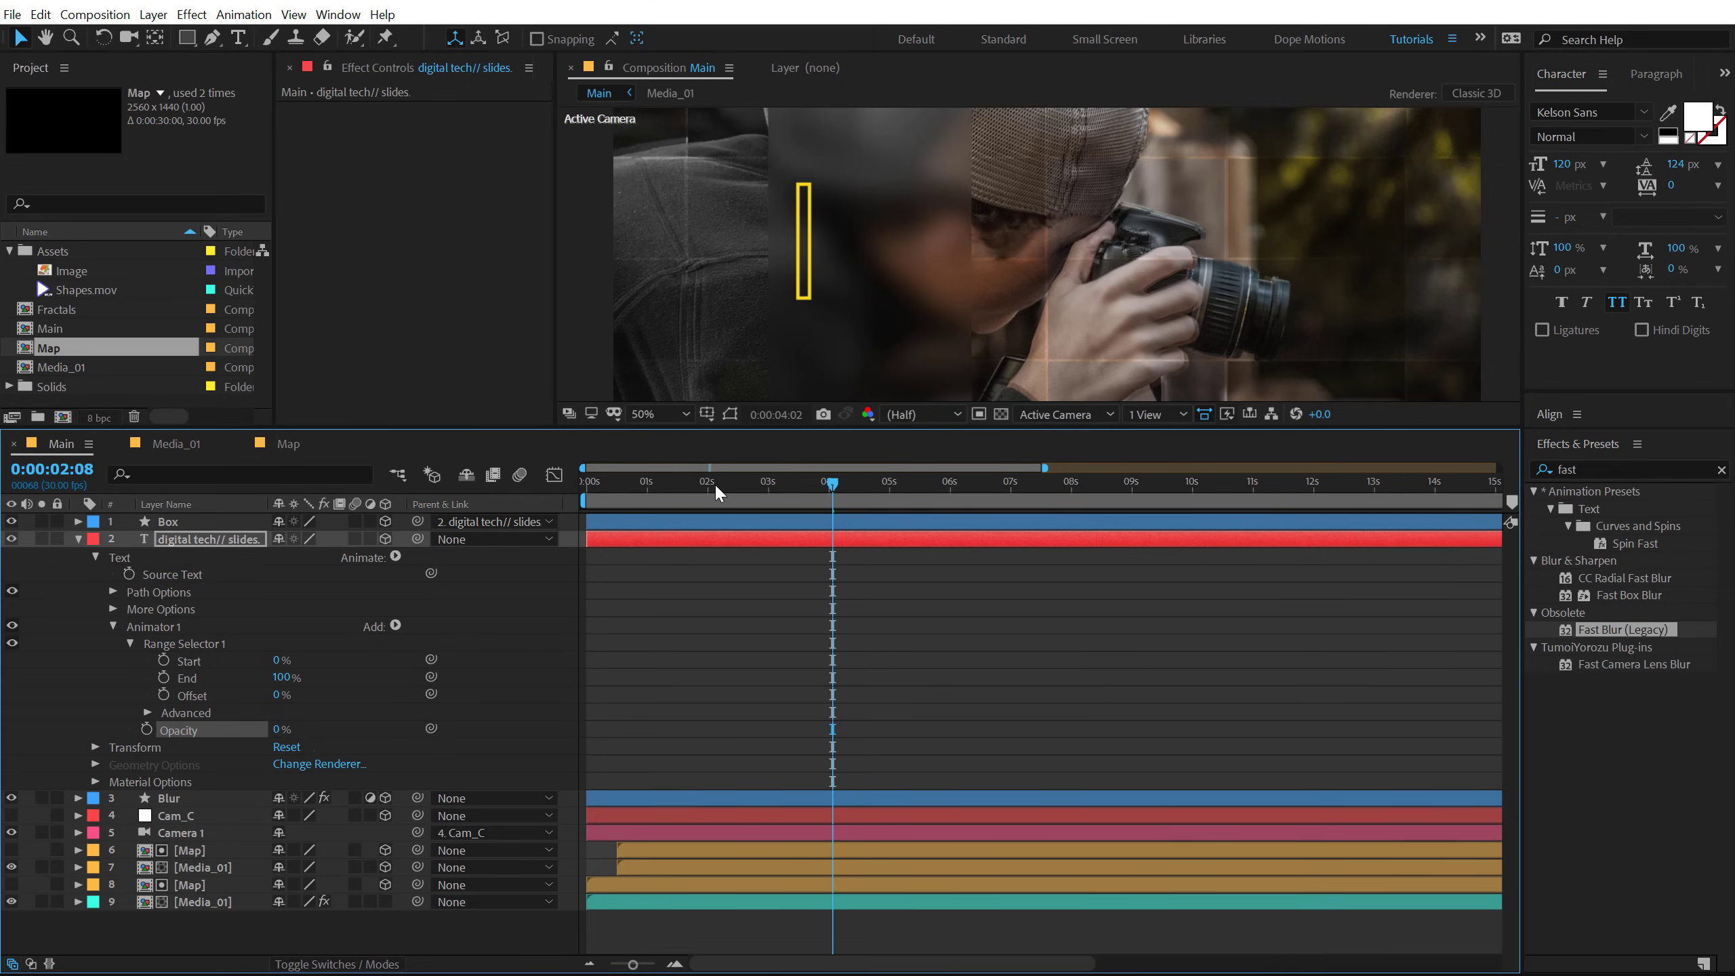
left_click_drag(714, 483, 765, 494)
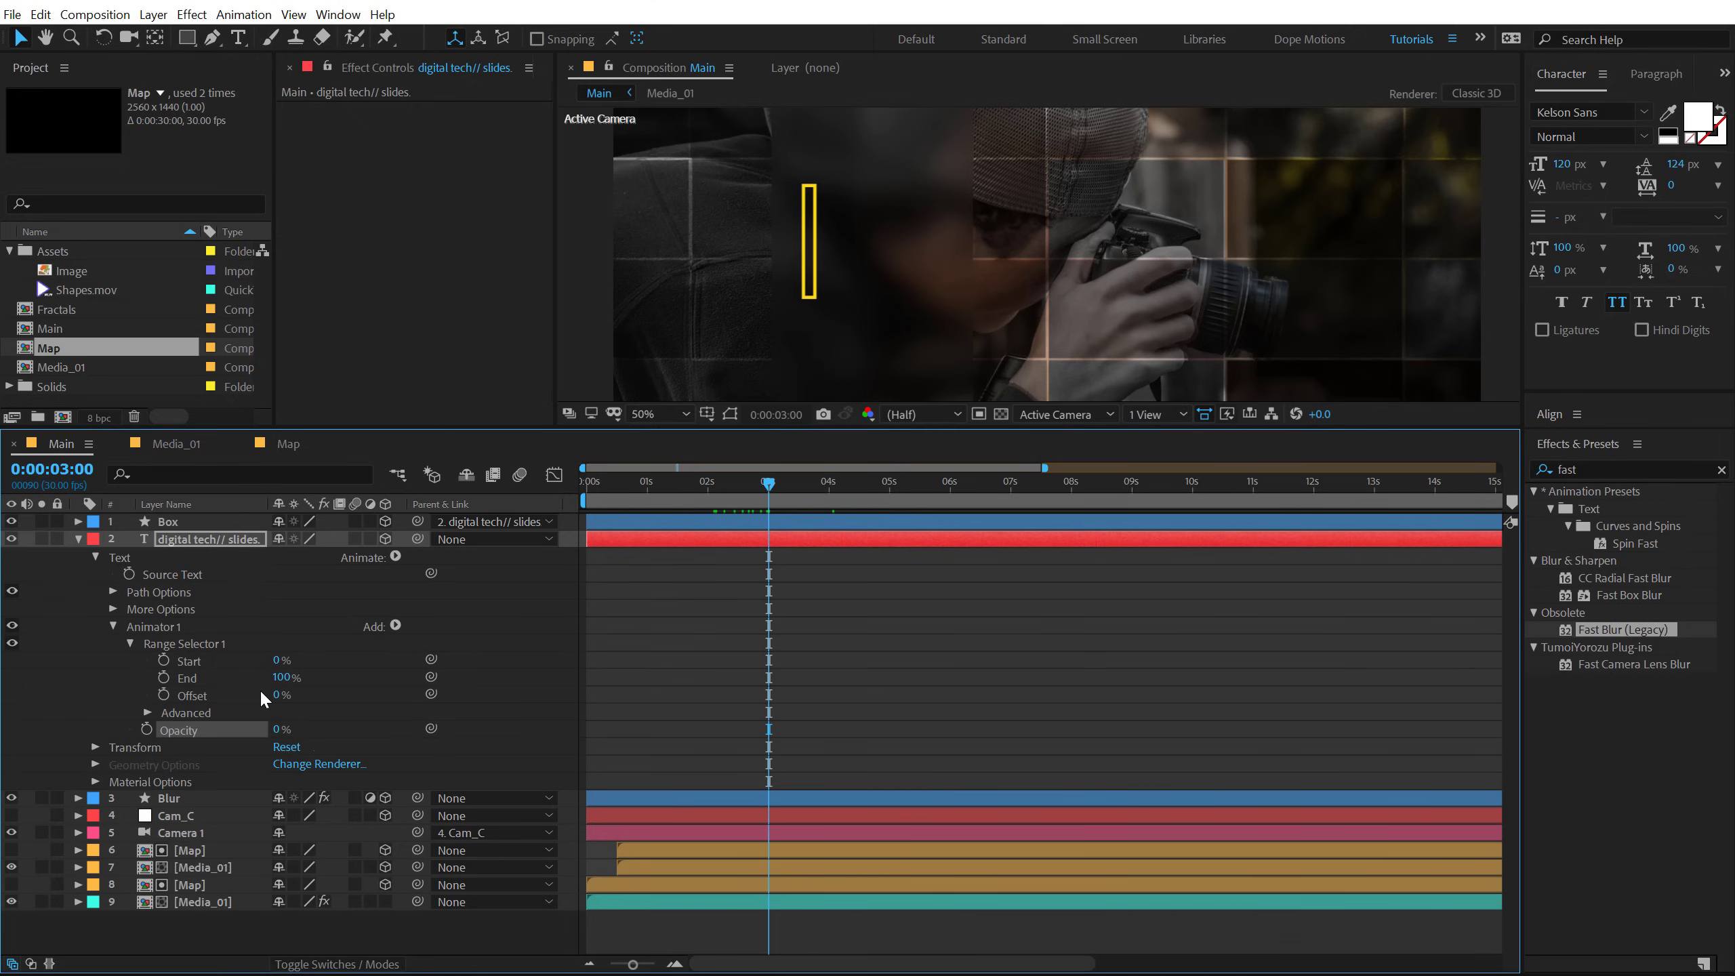
left_click_drag(277, 695, 283, 689)
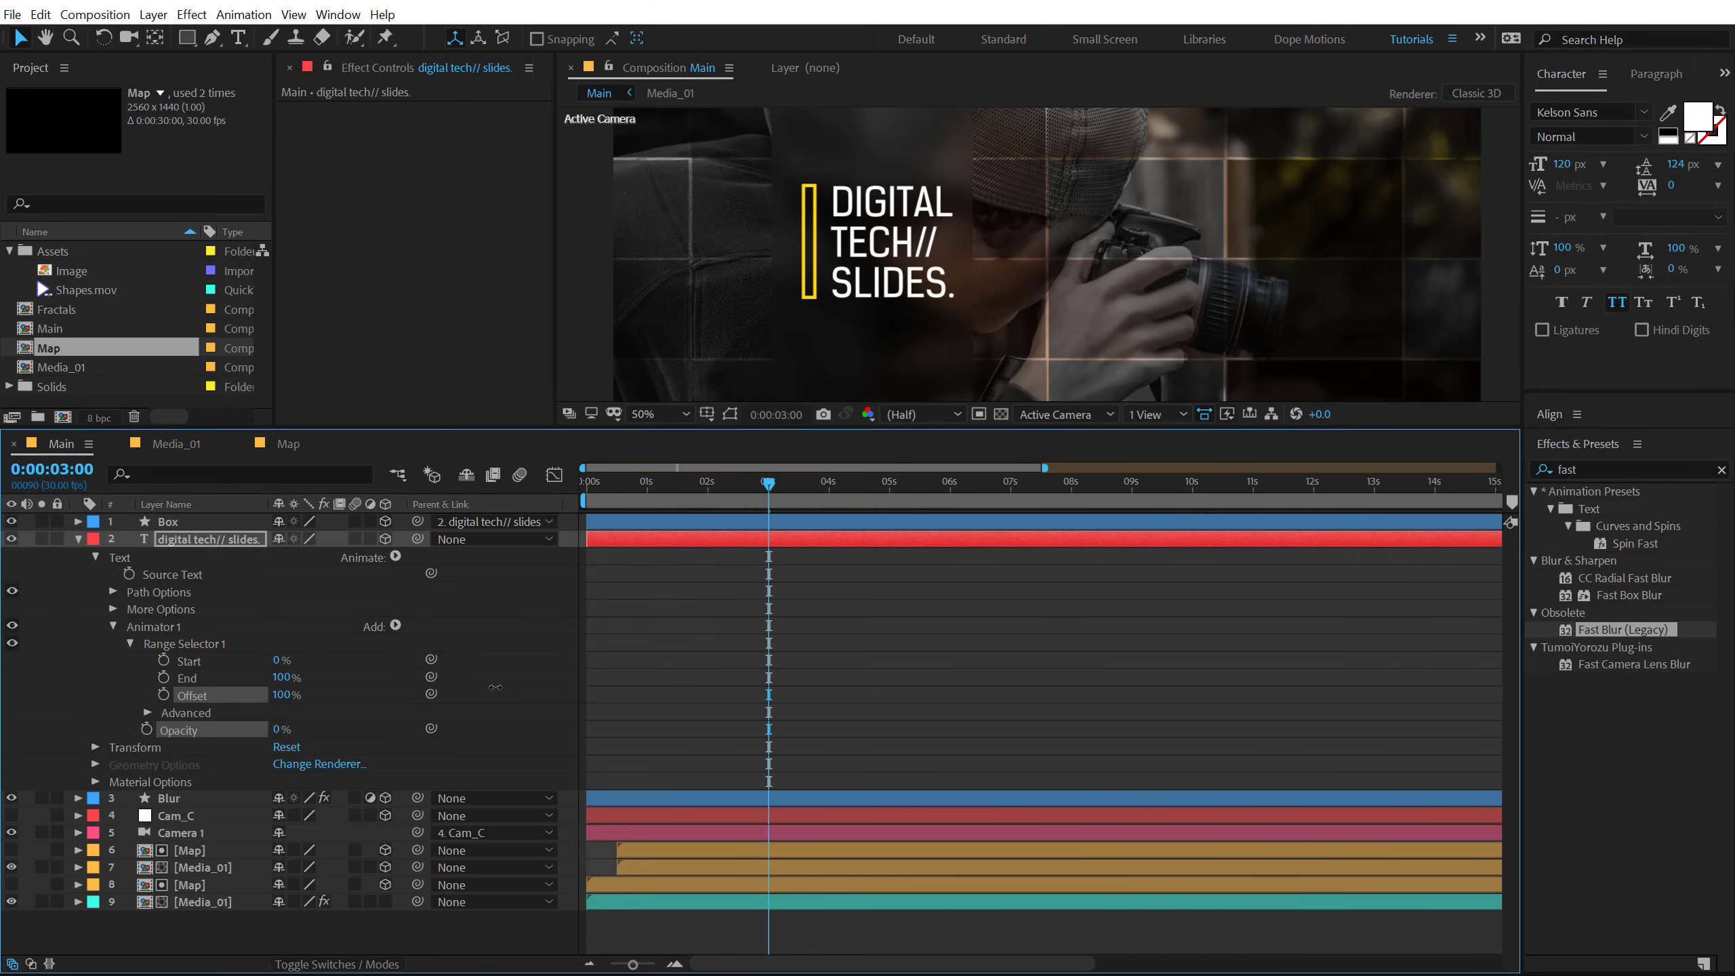
left_click(164, 695)
left_click_drag(675, 490, 647, 494)
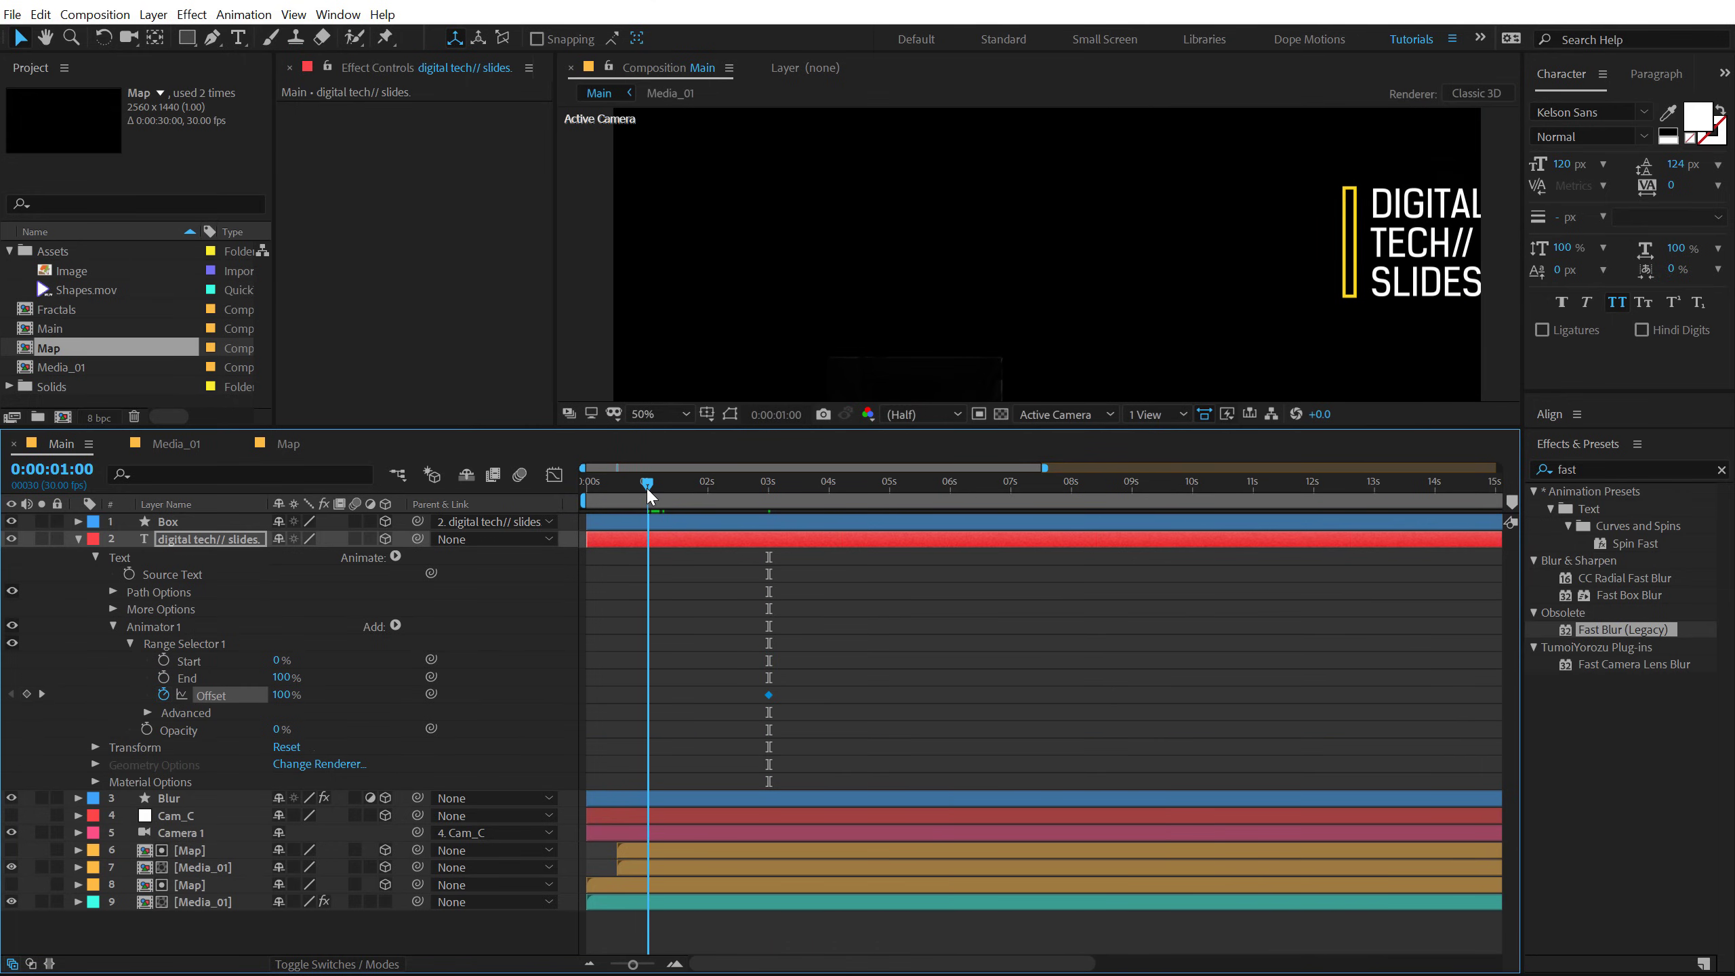
left_click(280, 695)
type("-100")
key("Return")
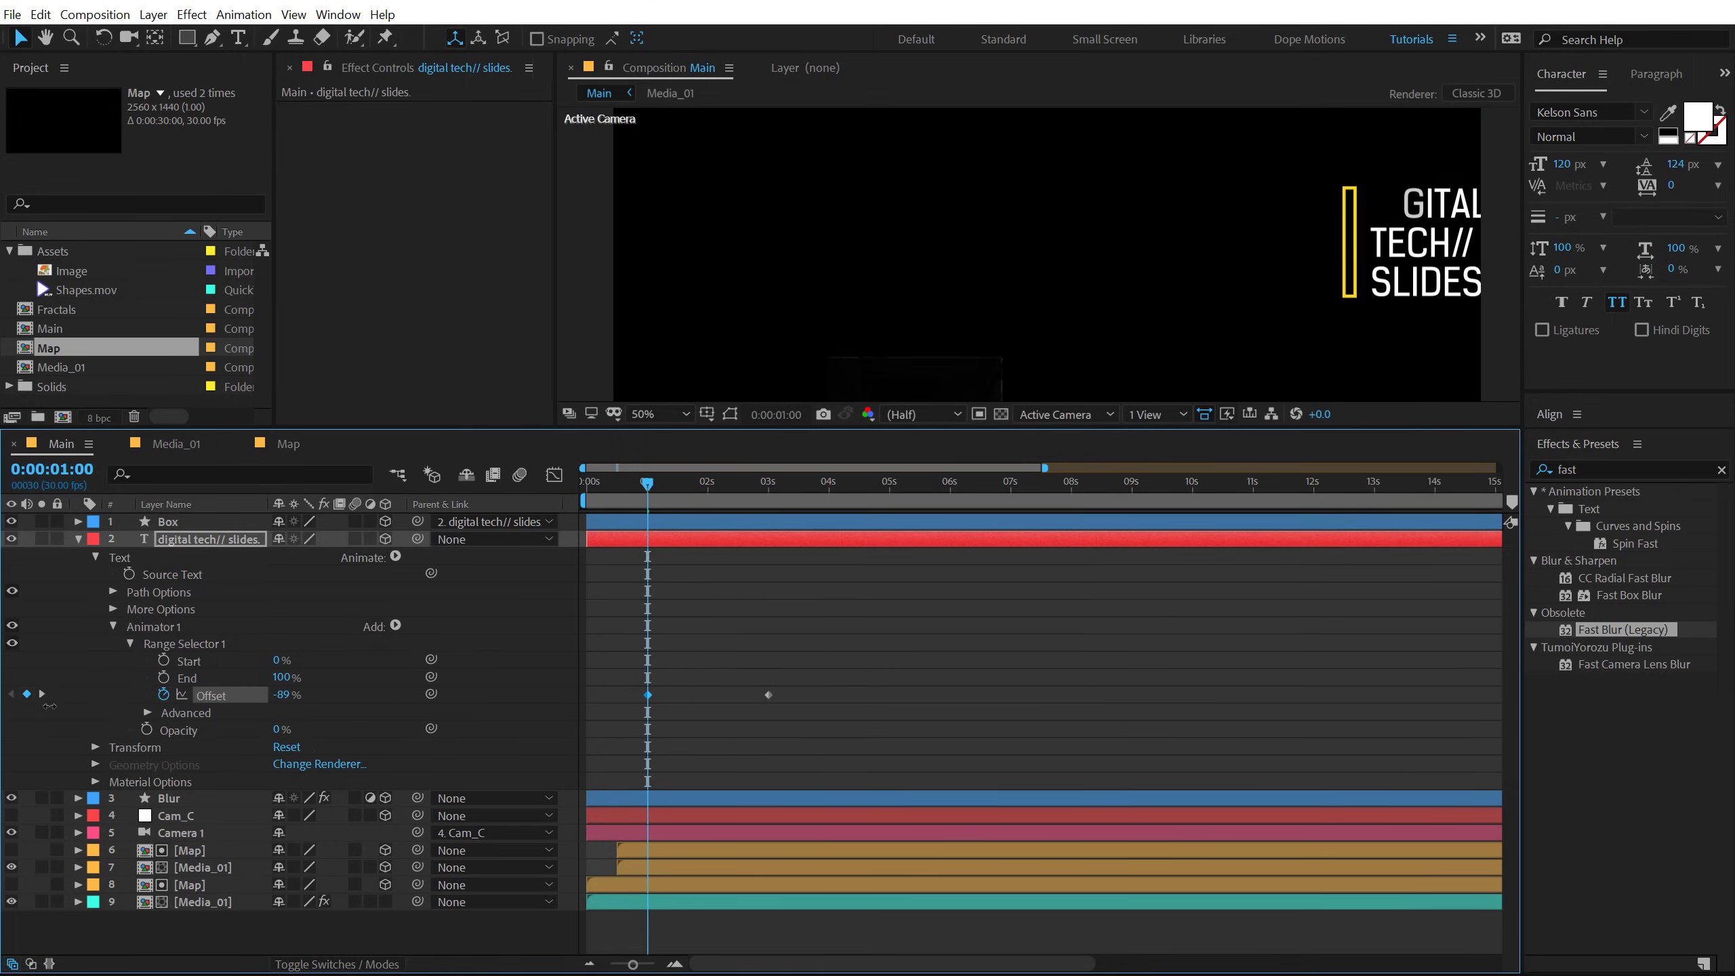
Step: Set the range selector's Advanced Shape to Ramp Up with Randomize Order On, then preview
left_click(147, 714)
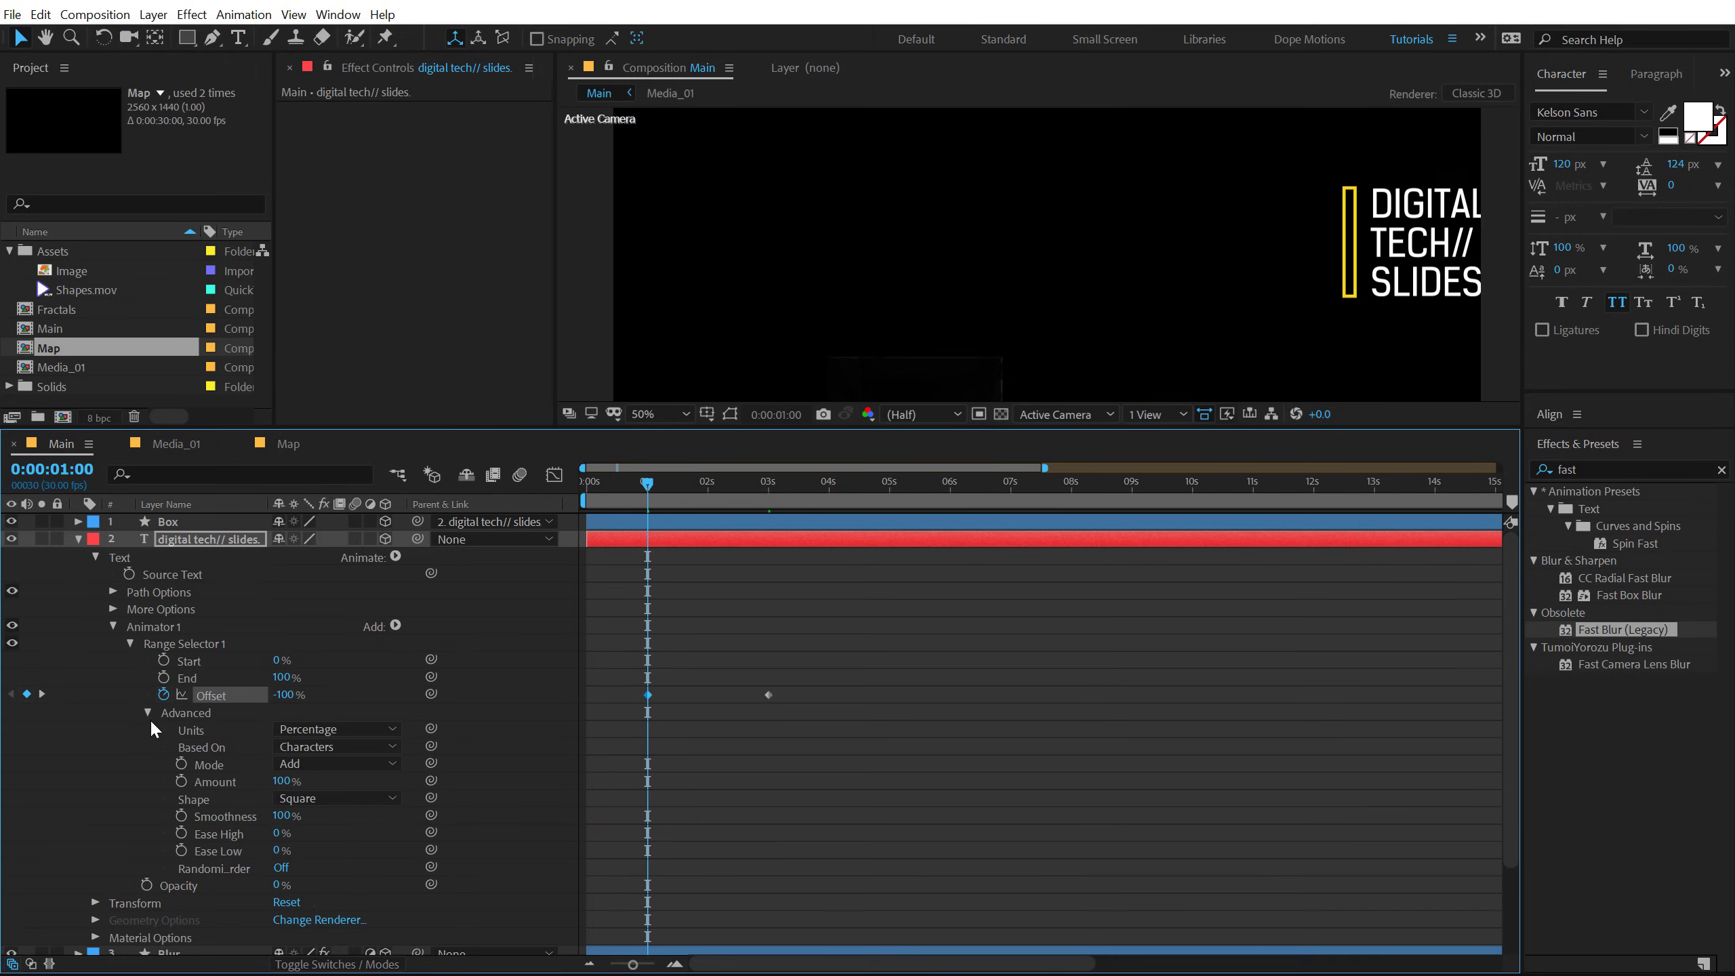
left_click(326, 801)
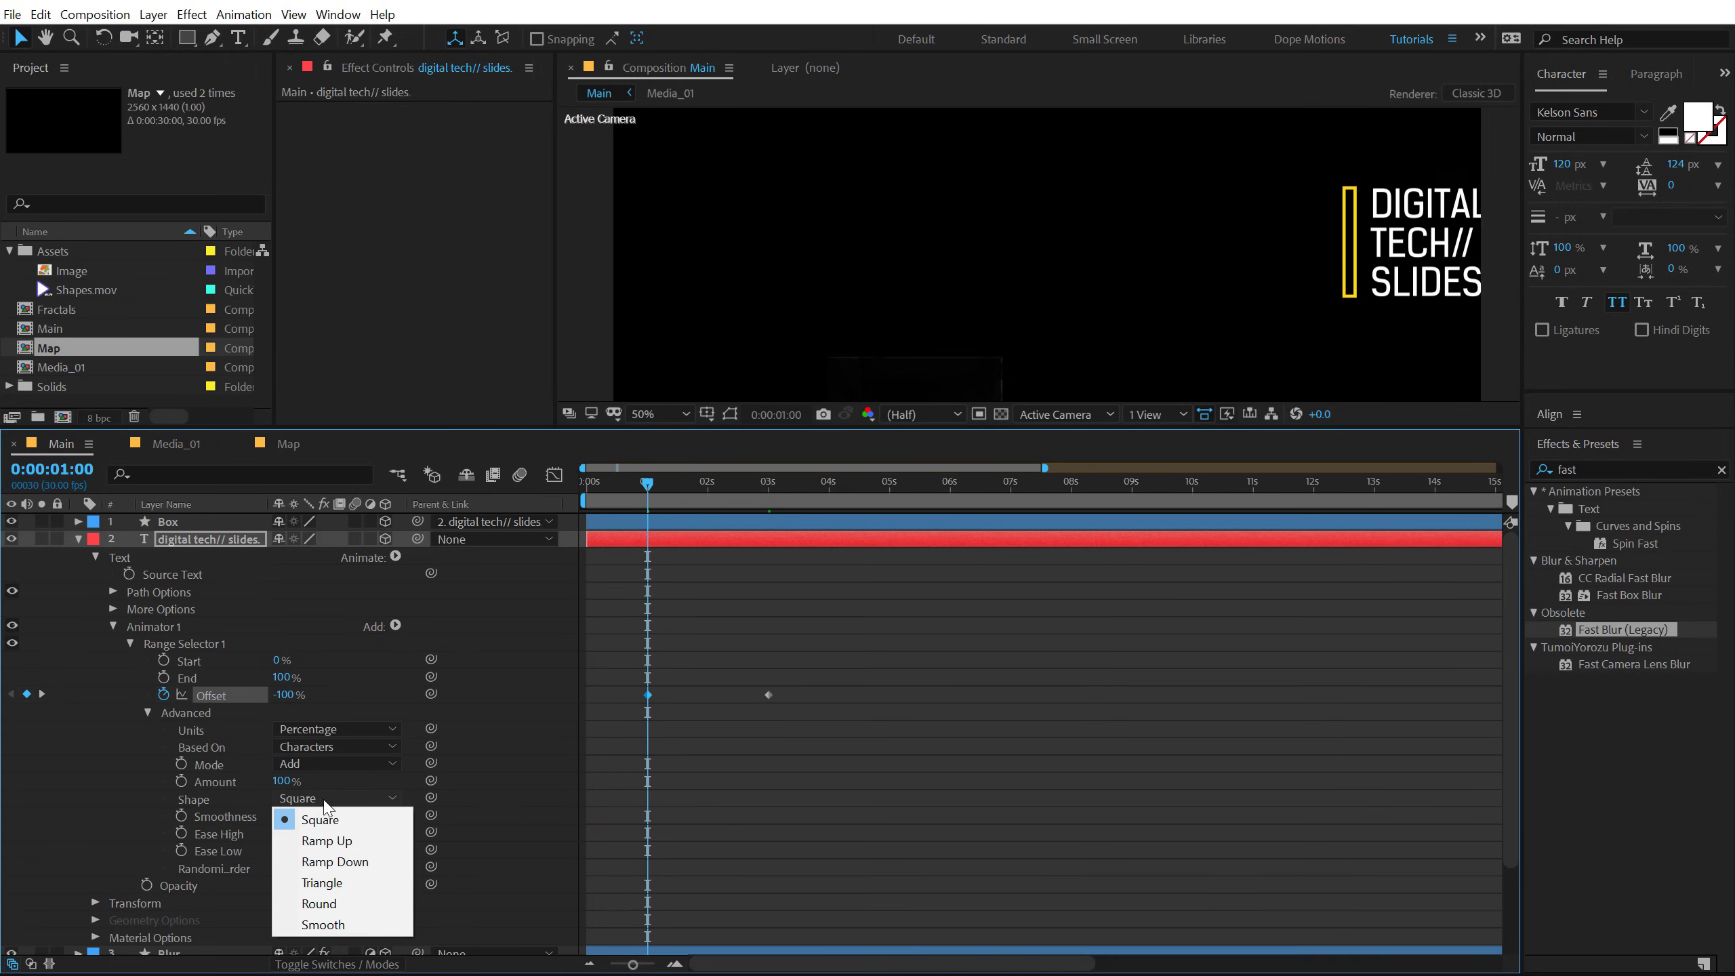
left_click(327, 841)
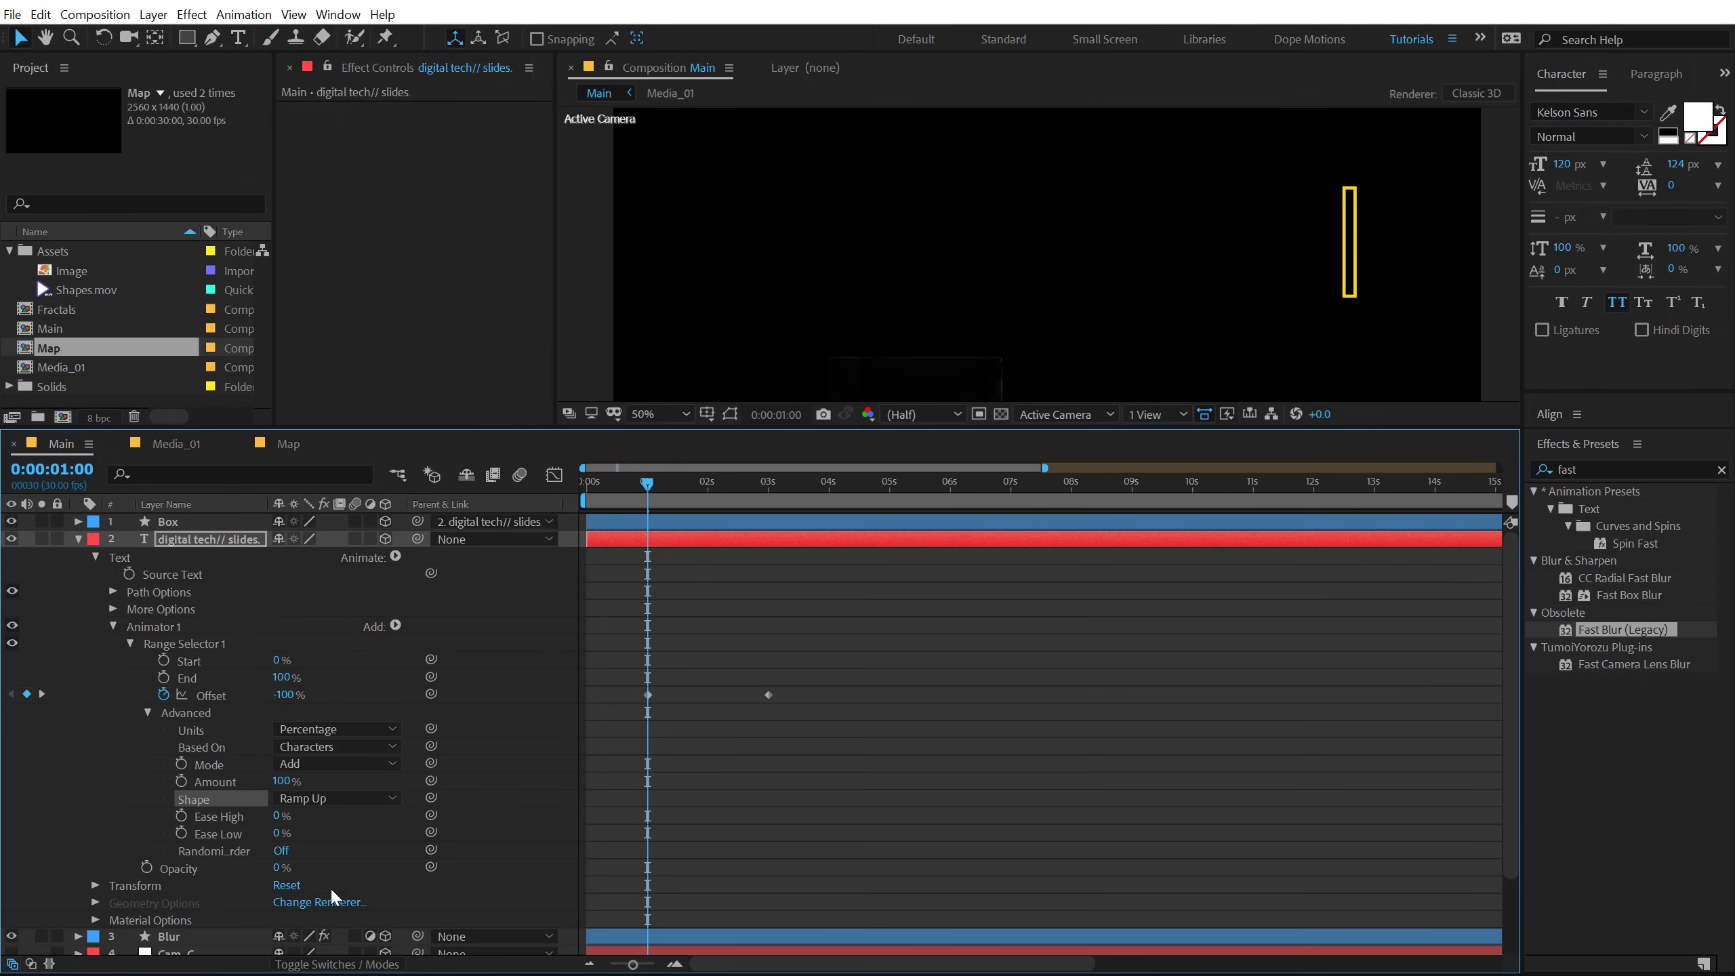
left_click(218, 853)
left_click(280, 851)
left_click(753, 666)
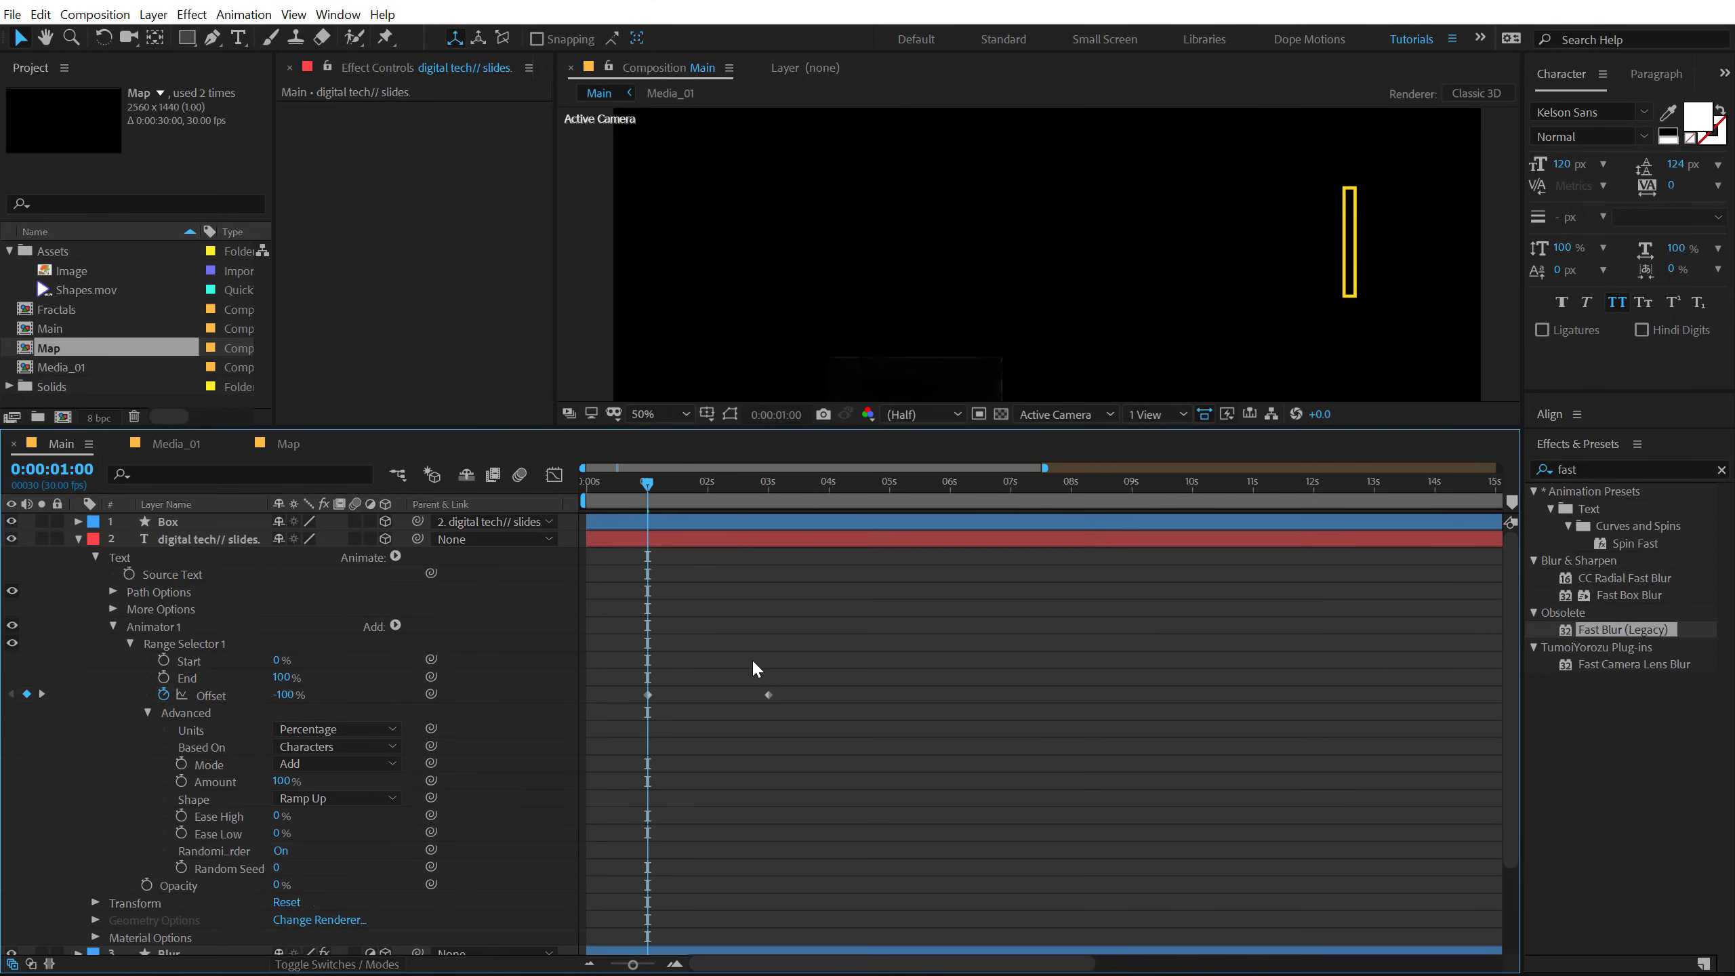
left_click_drag(657, 487, 775, 512)
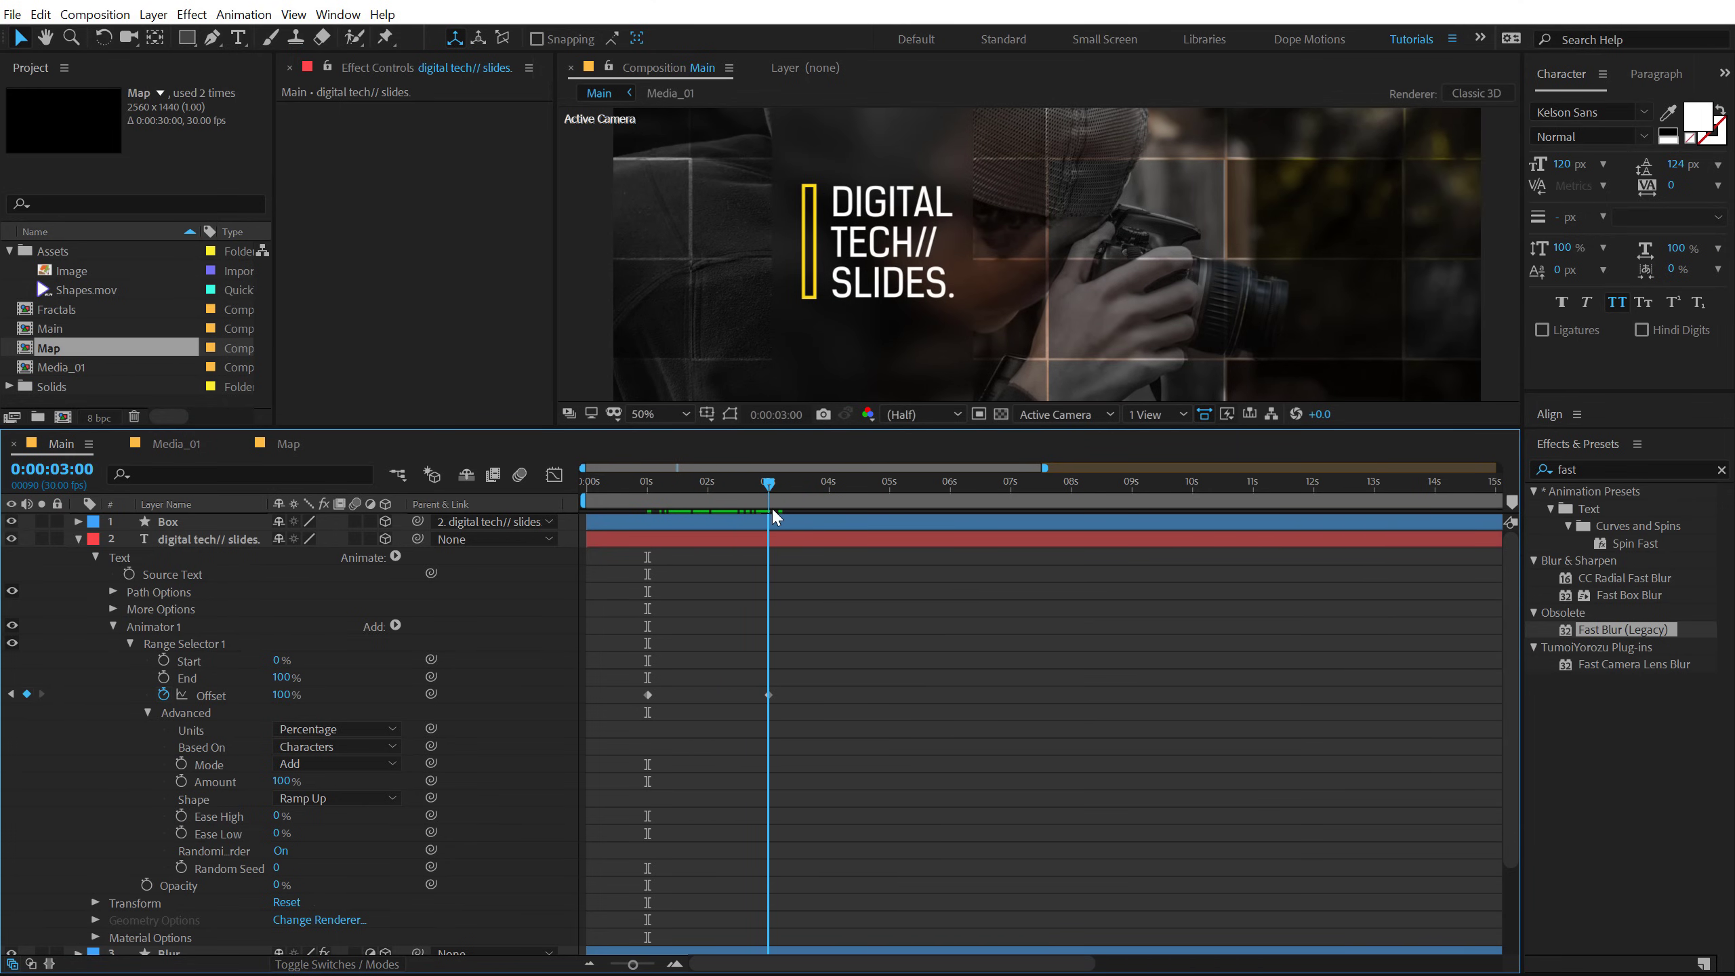
Step: Keyframe the Box layer's Size, with height 0 at the 1 s mark
left_click(78, 539)
left_click(164, 521)
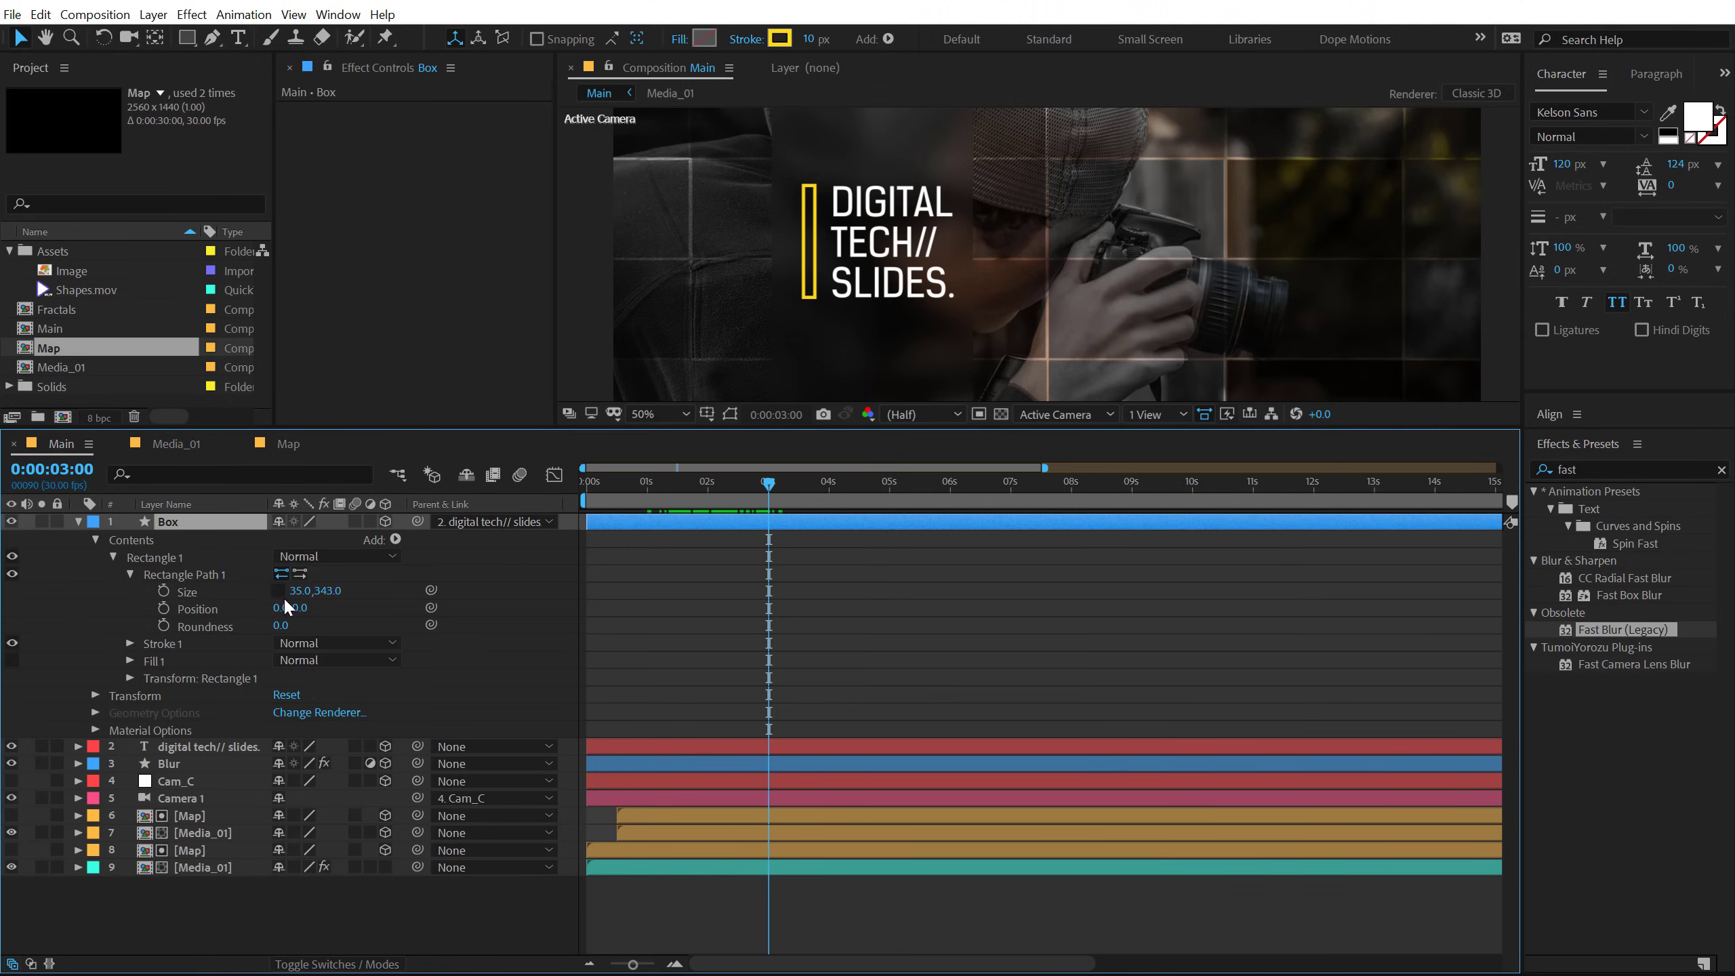
left_click(163, 590)
left_click_drag(759, 490, 649, 495)
left_click_drag(328, 590, 232, 601)
left_click(332, 590)
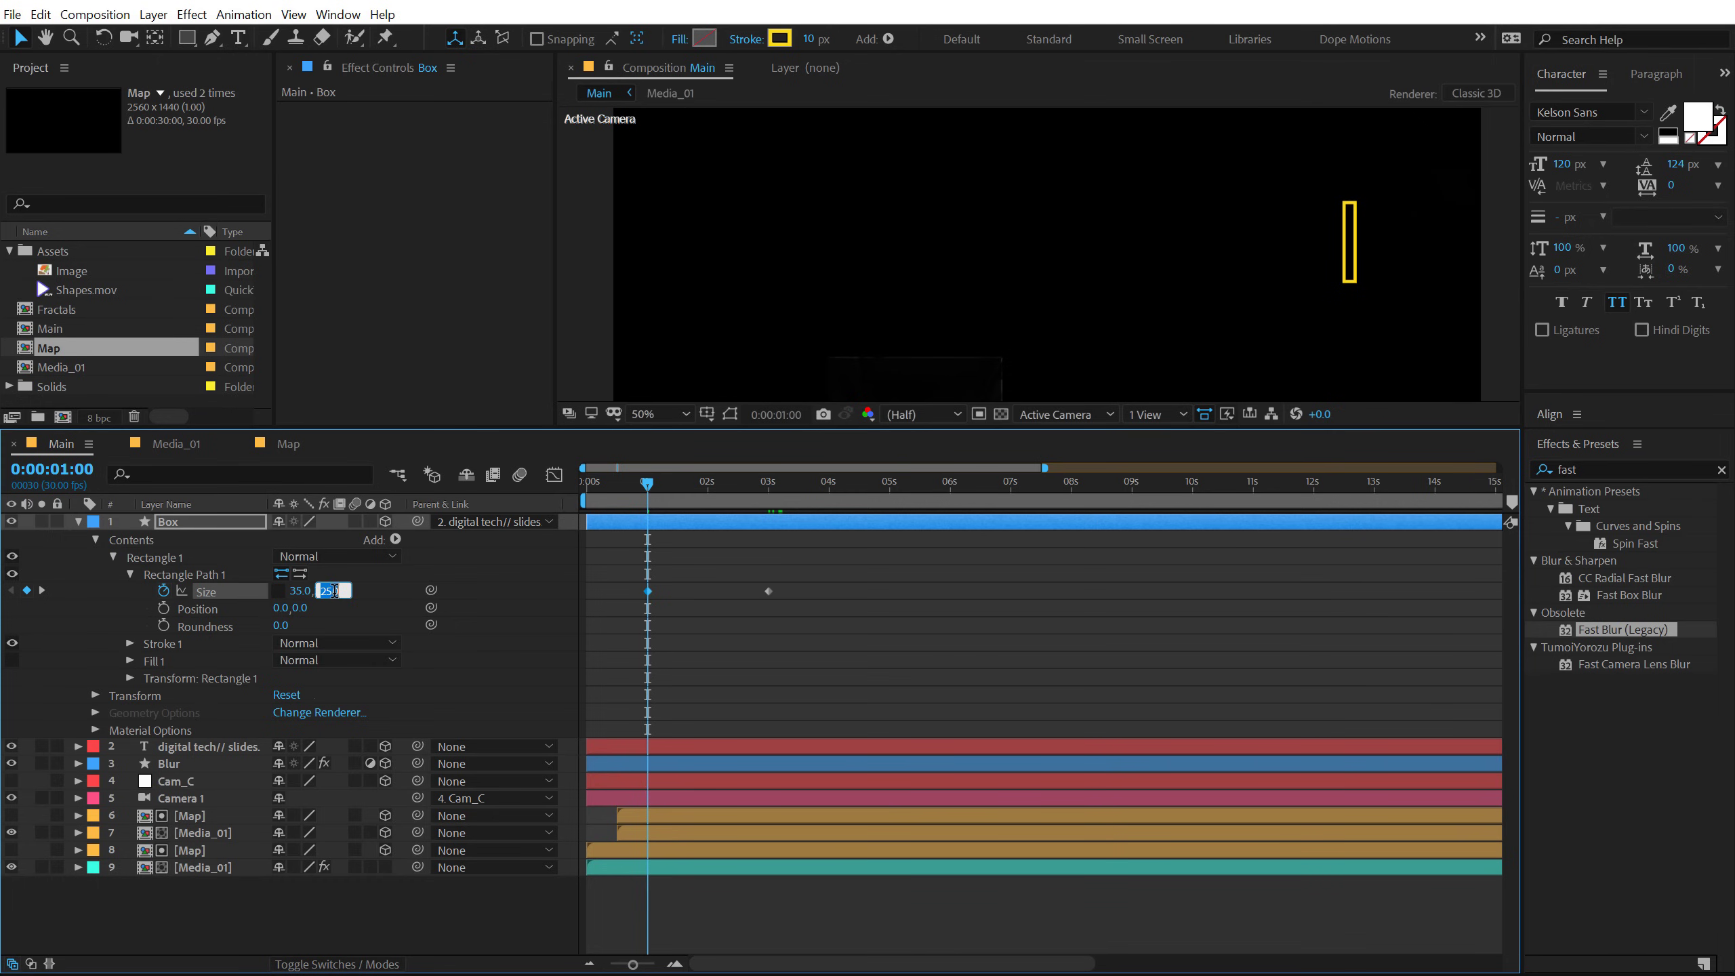
type("0")
key("Return")
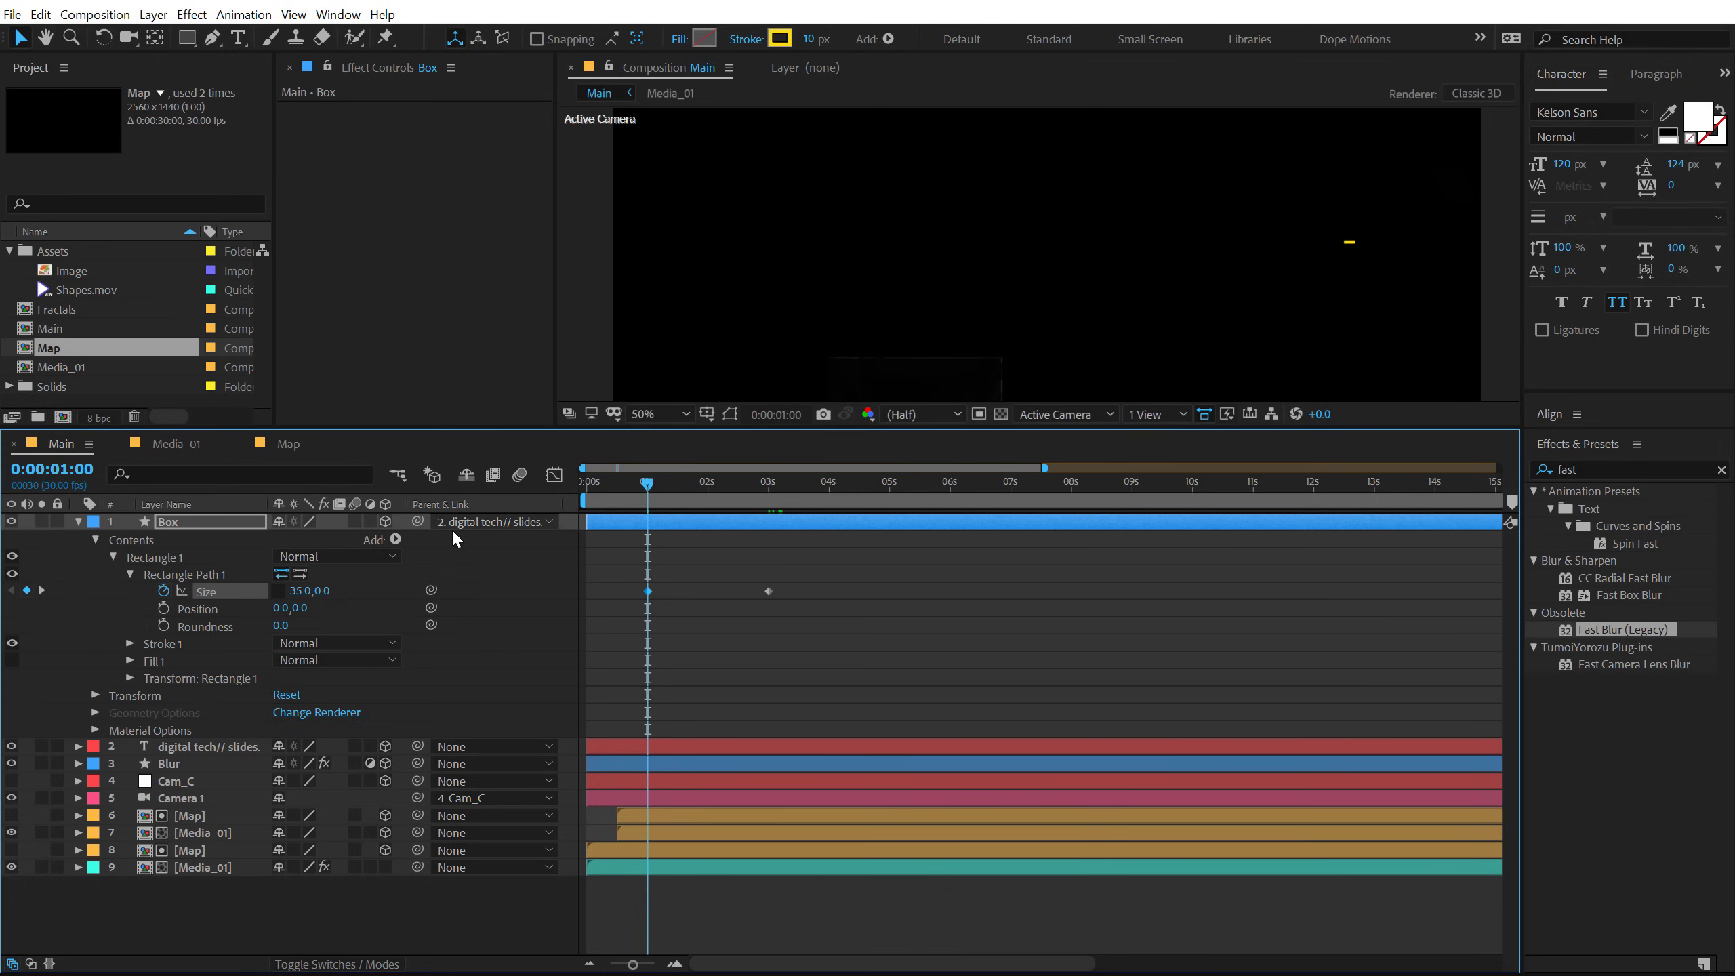
Step: Easy Ease both Size keyframes and steepen the curve's start in the speed graph
left_click_drag(655, 481, 716, 486)
left_click_drag(622, 575, 813, 602)
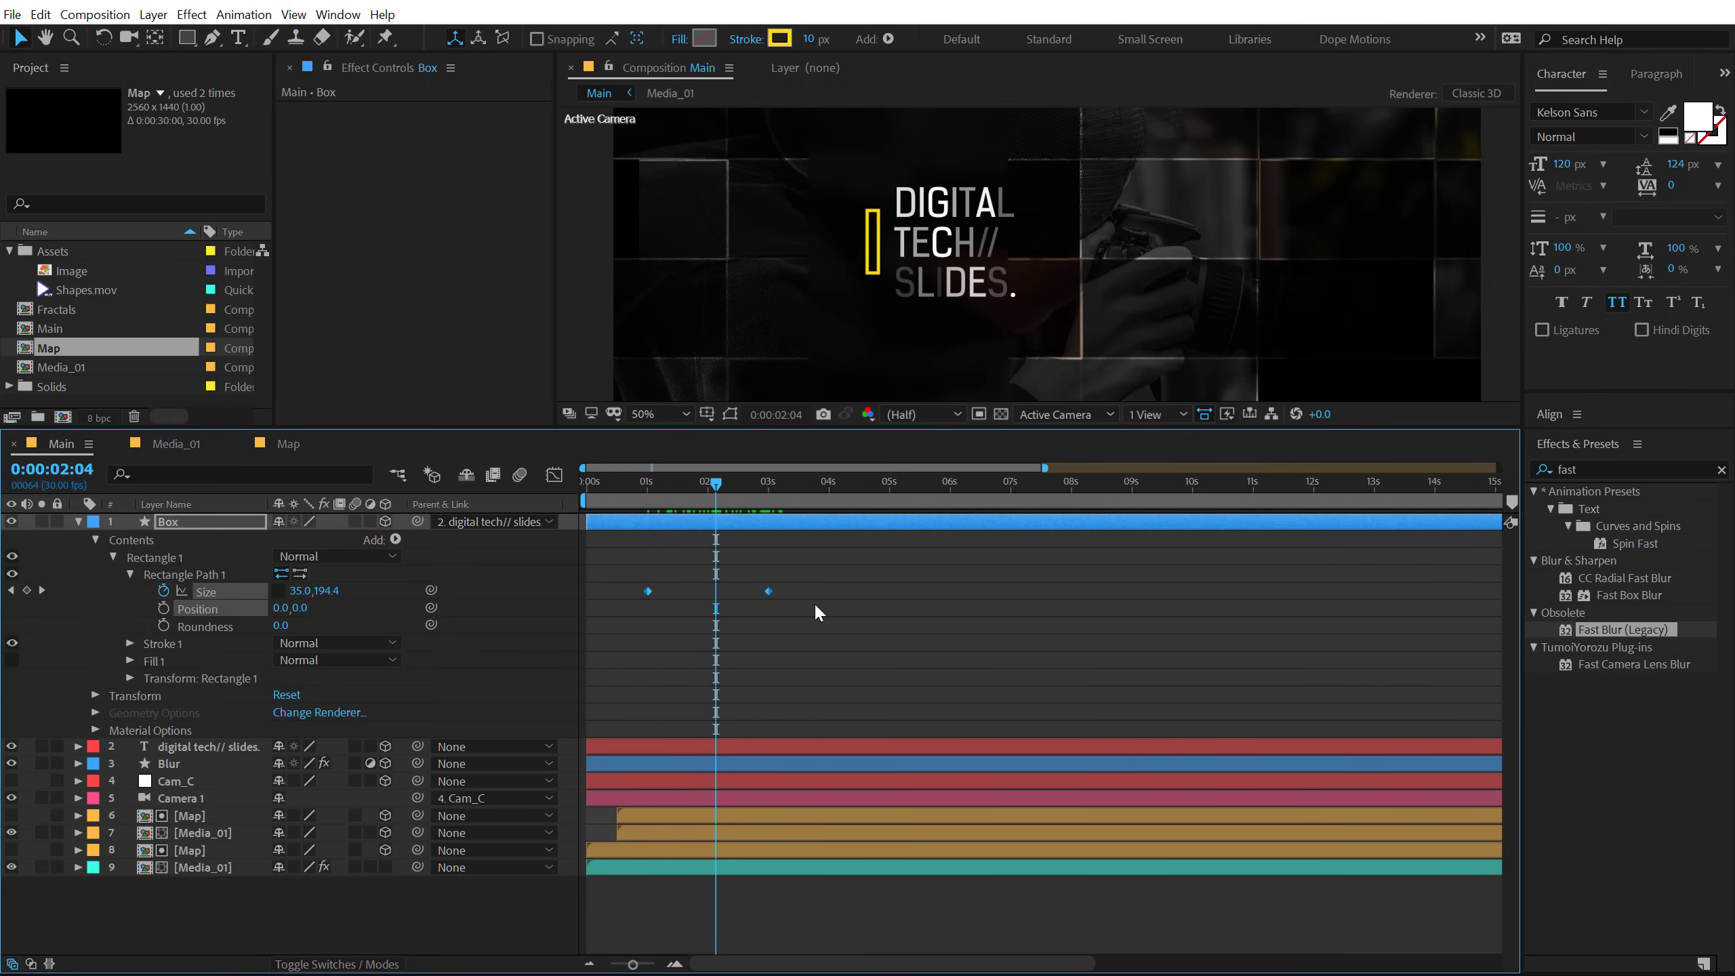
key("F9")
left_click(553, 474)
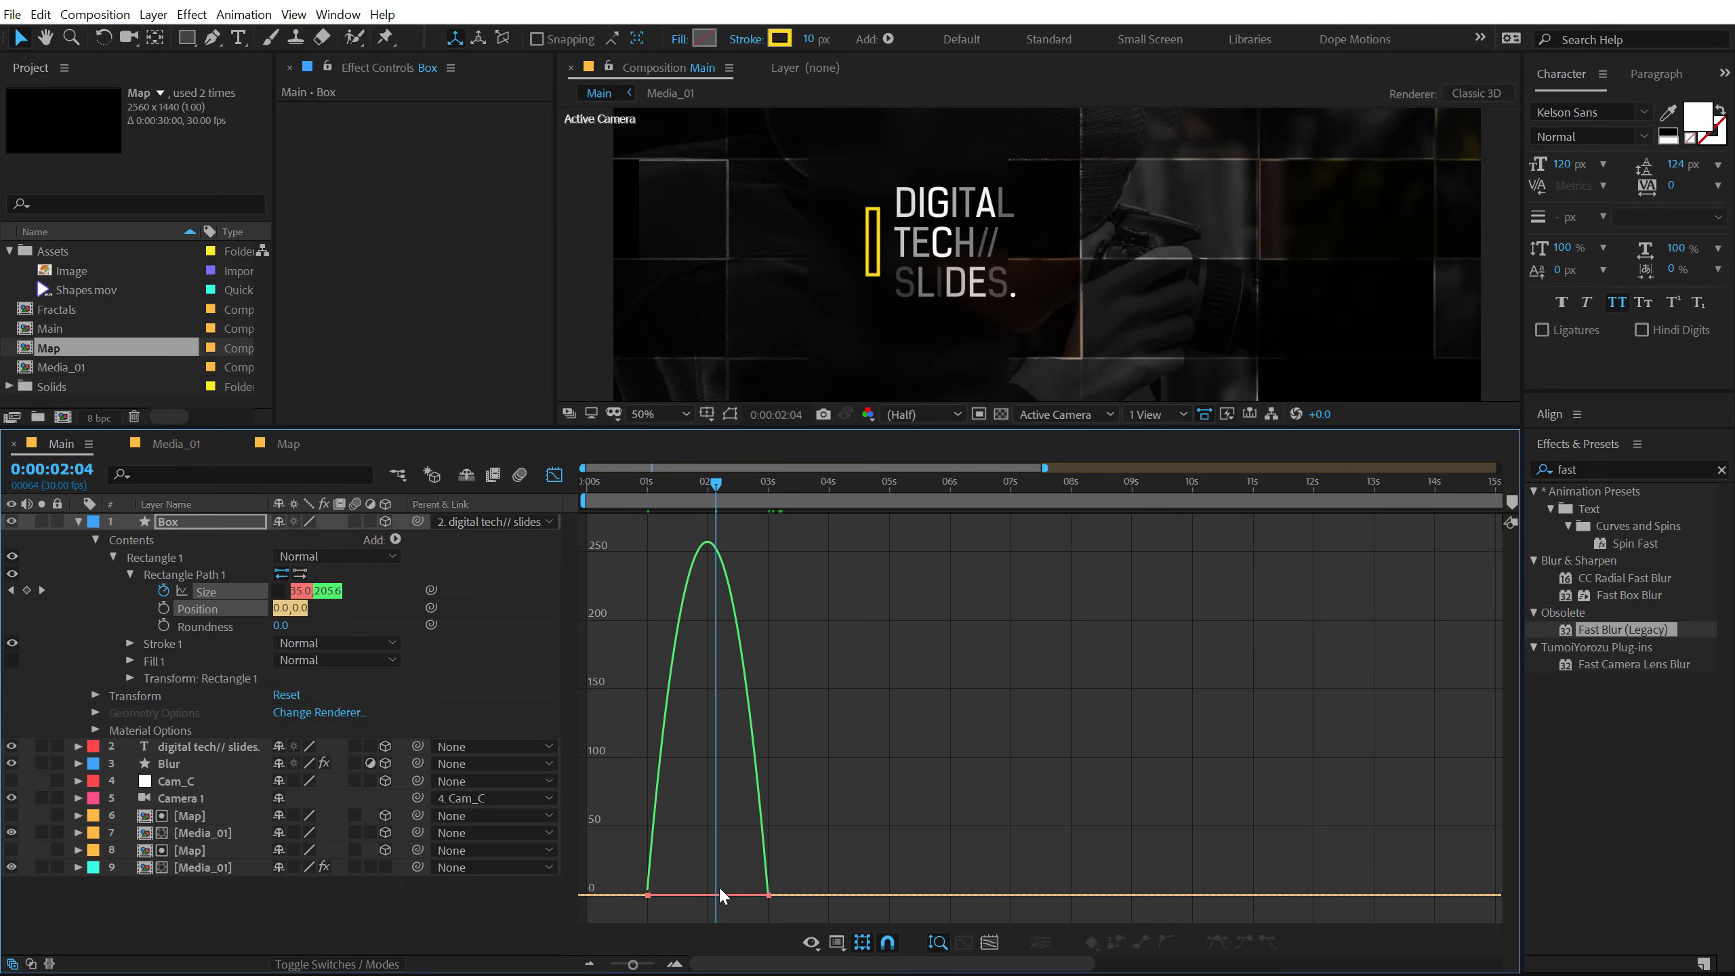
left_click_drag(827, 862, 690, 892)
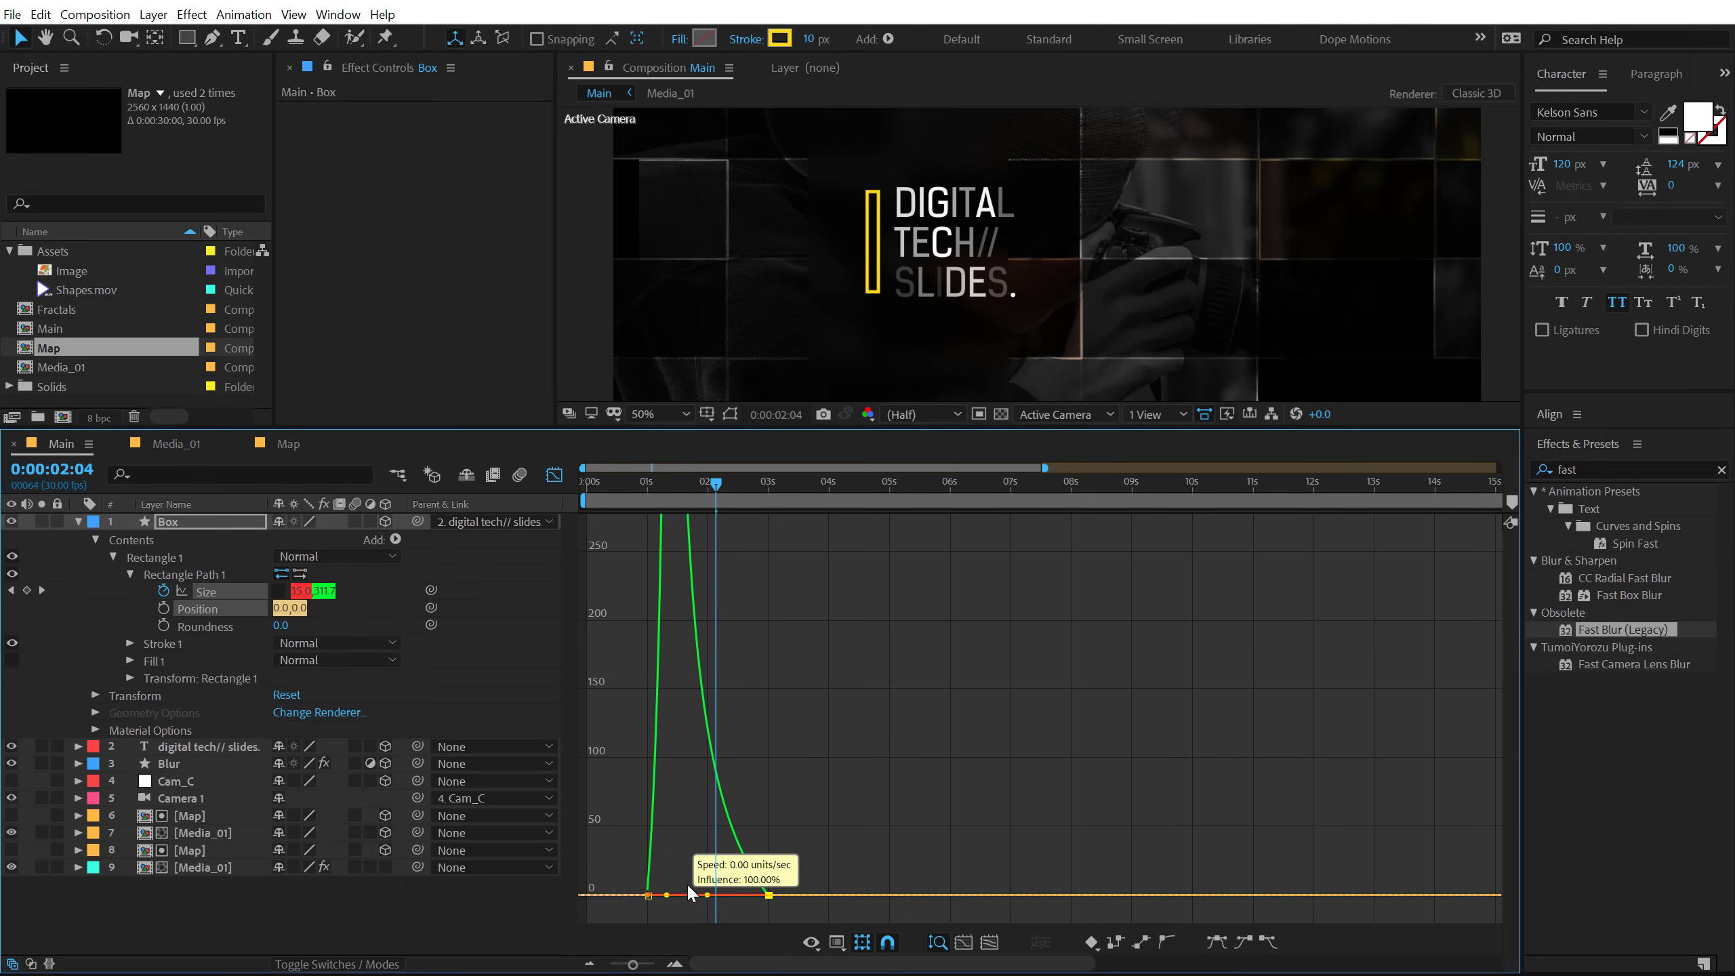
left_click(649, 482)
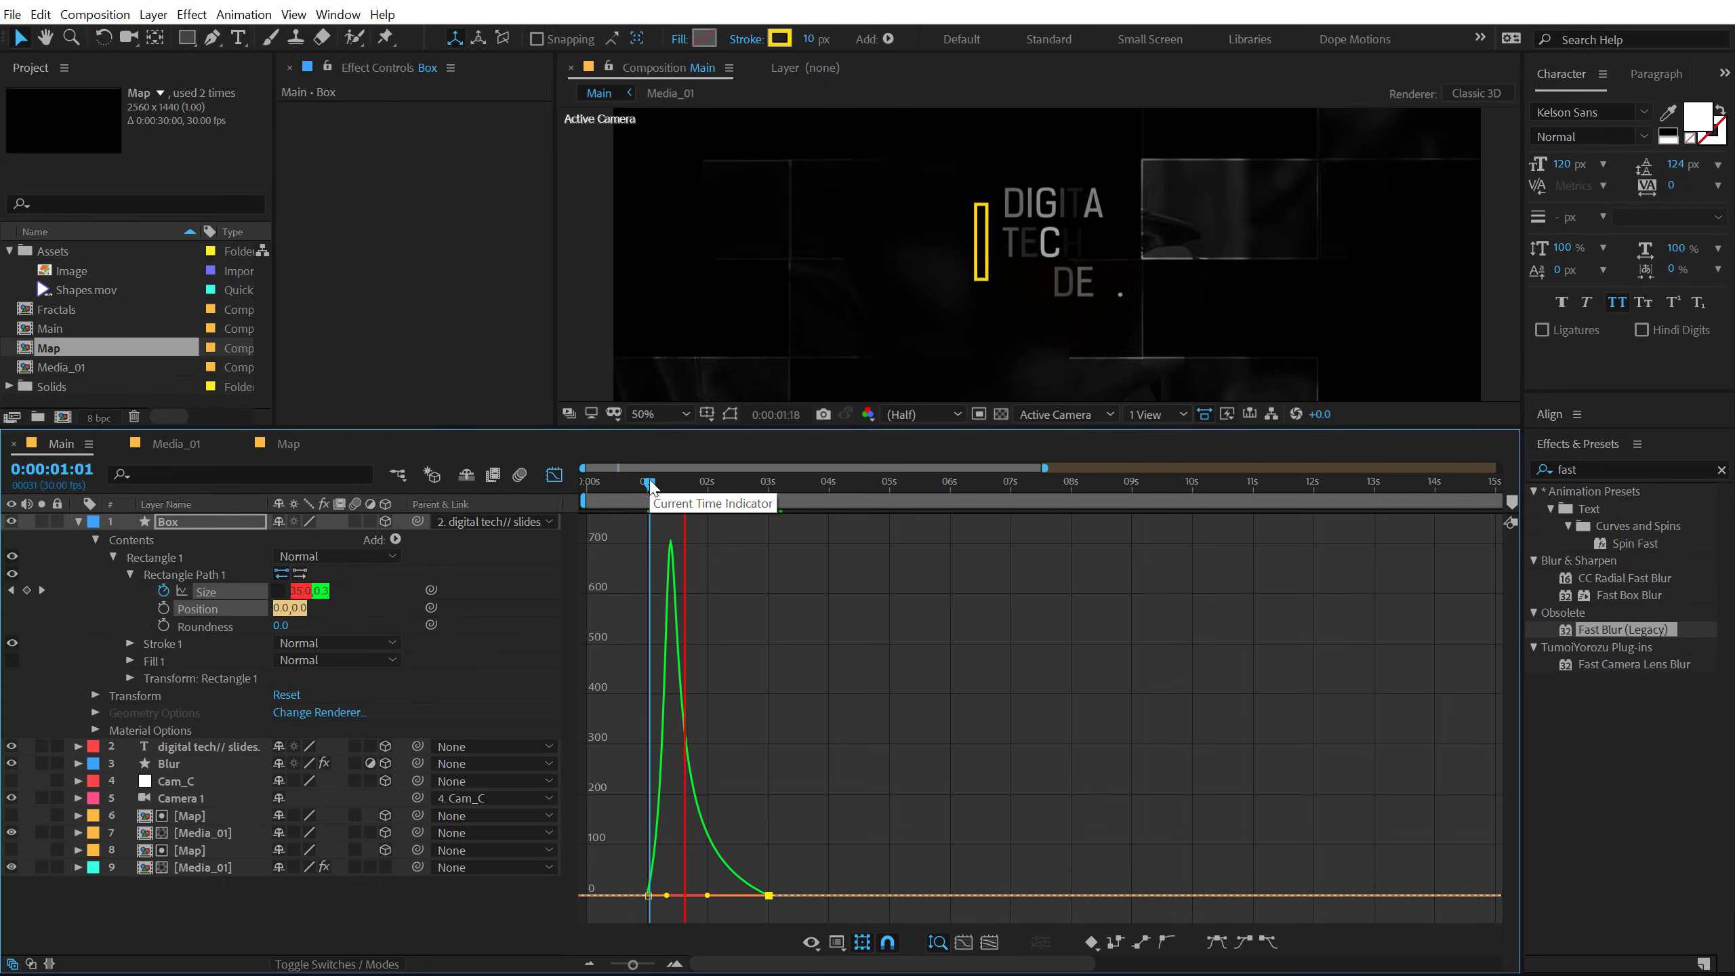
Step: Keyframe Box's Opacity at 100% at 2 s and 0% at 1 s
left_click(554, 475)
left_click_drag(649, 486, 708, 486)
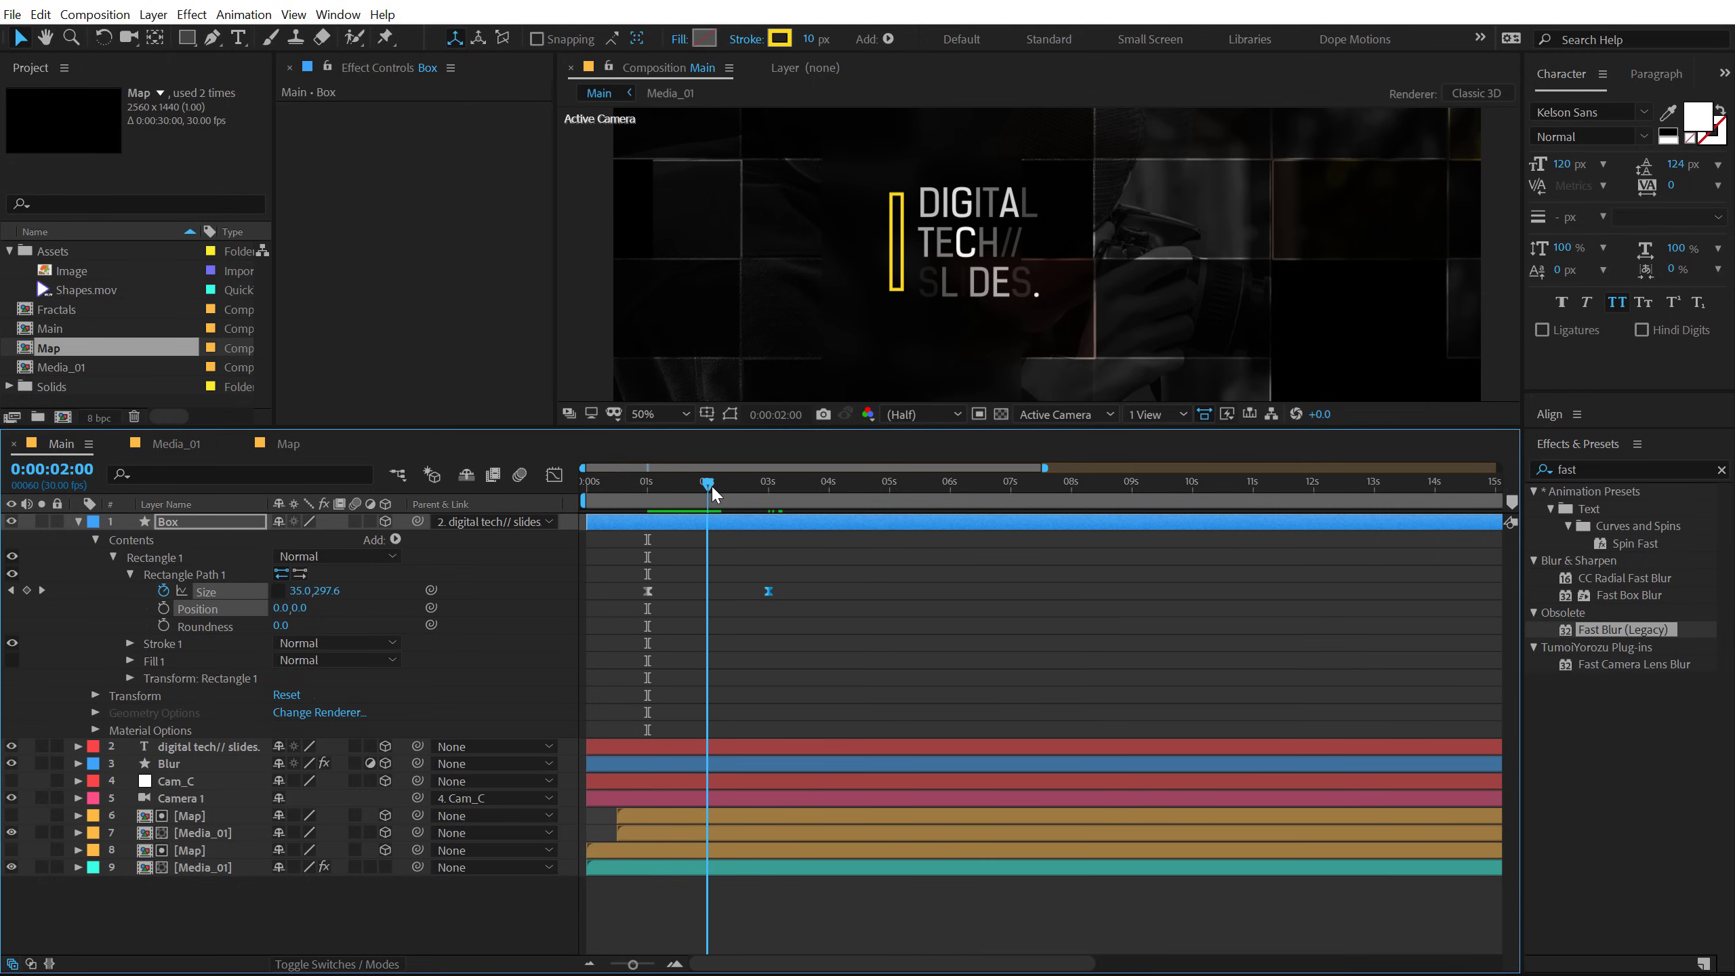
left_click(214, 542)
left_click(208, 527)
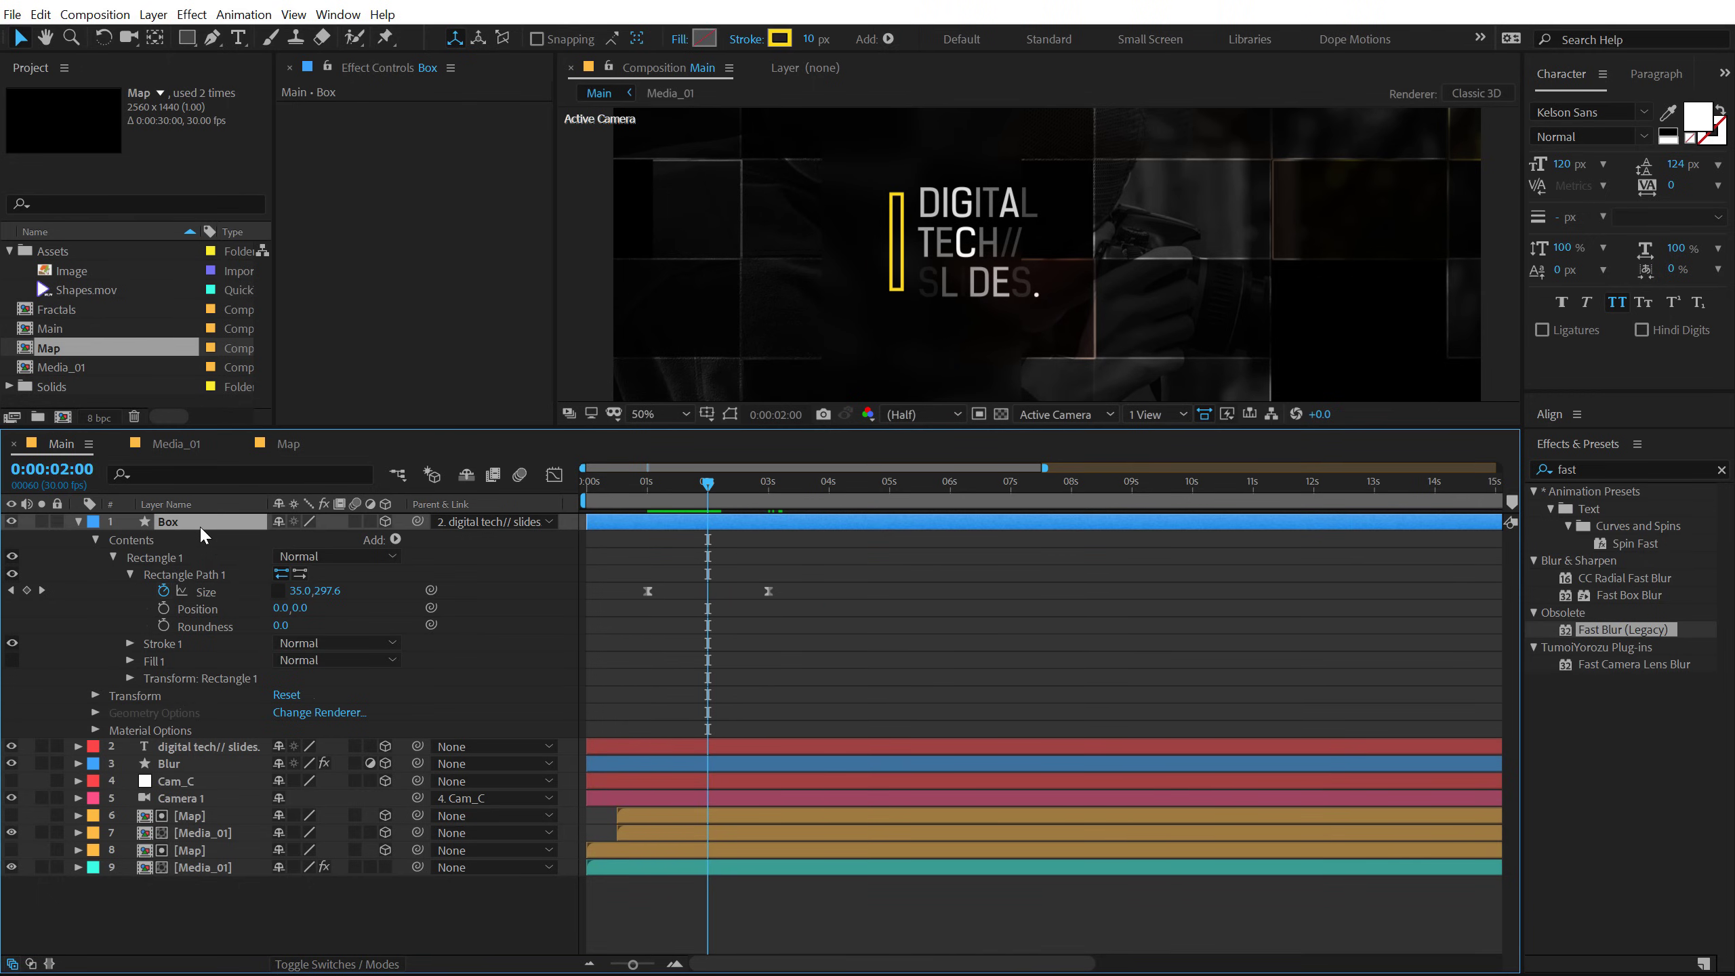
key("t")
left_click(129, 540)
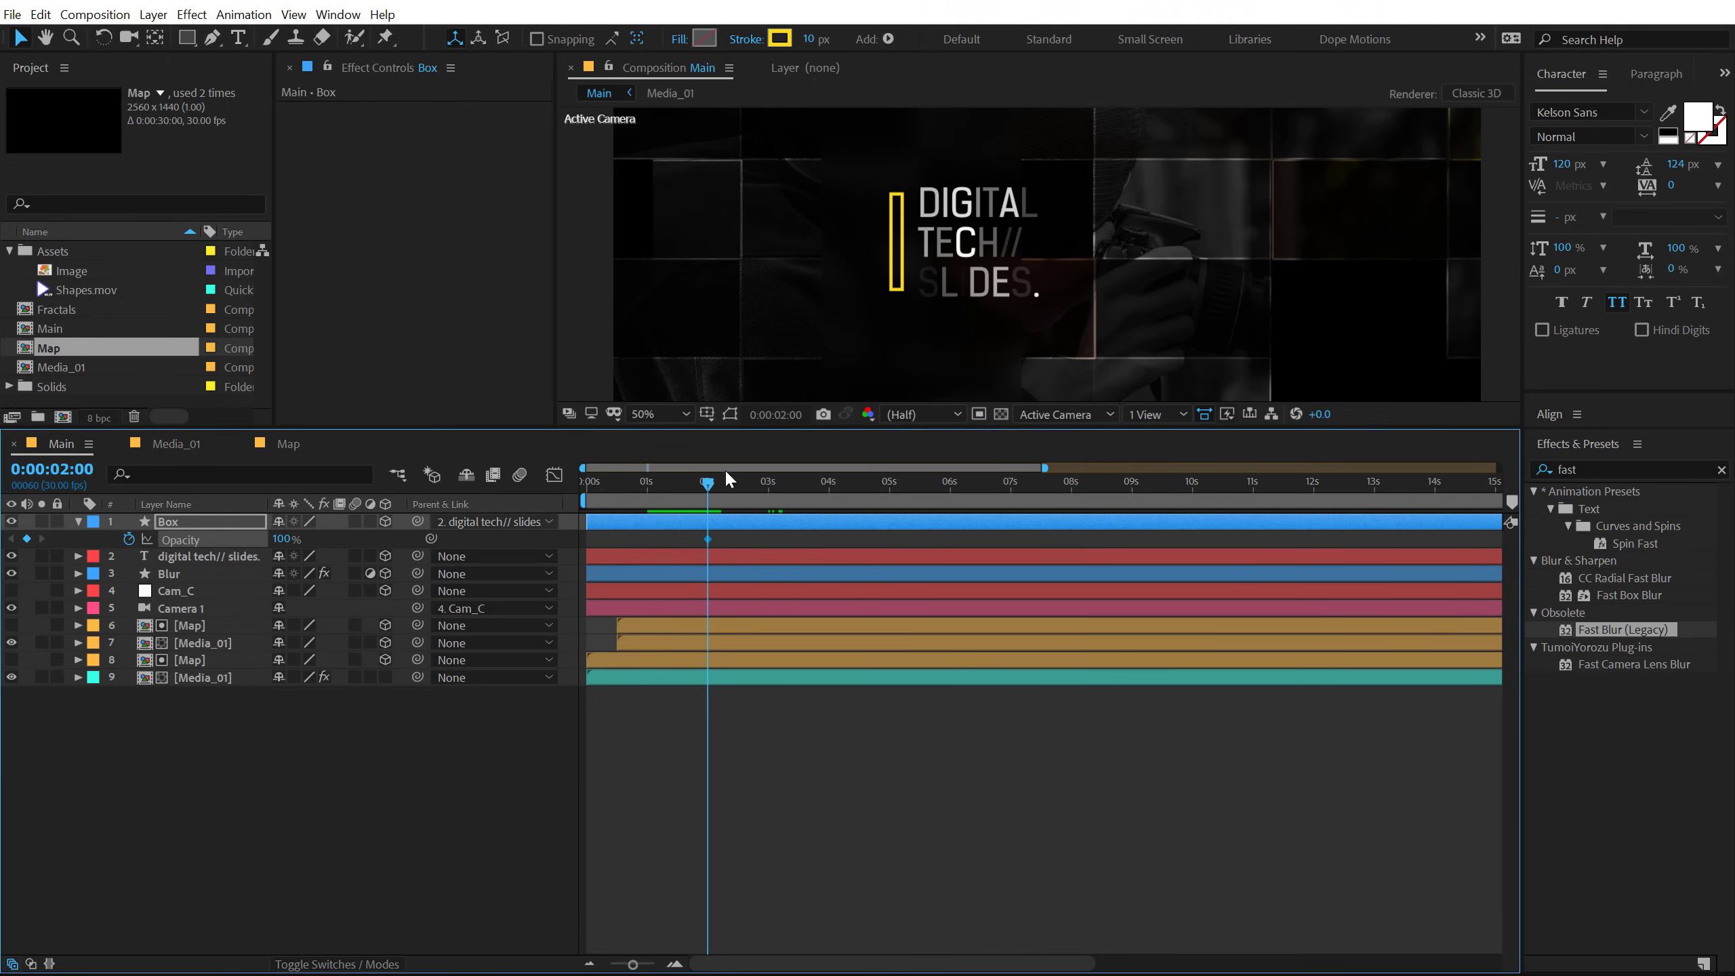
left_click(647, 482)
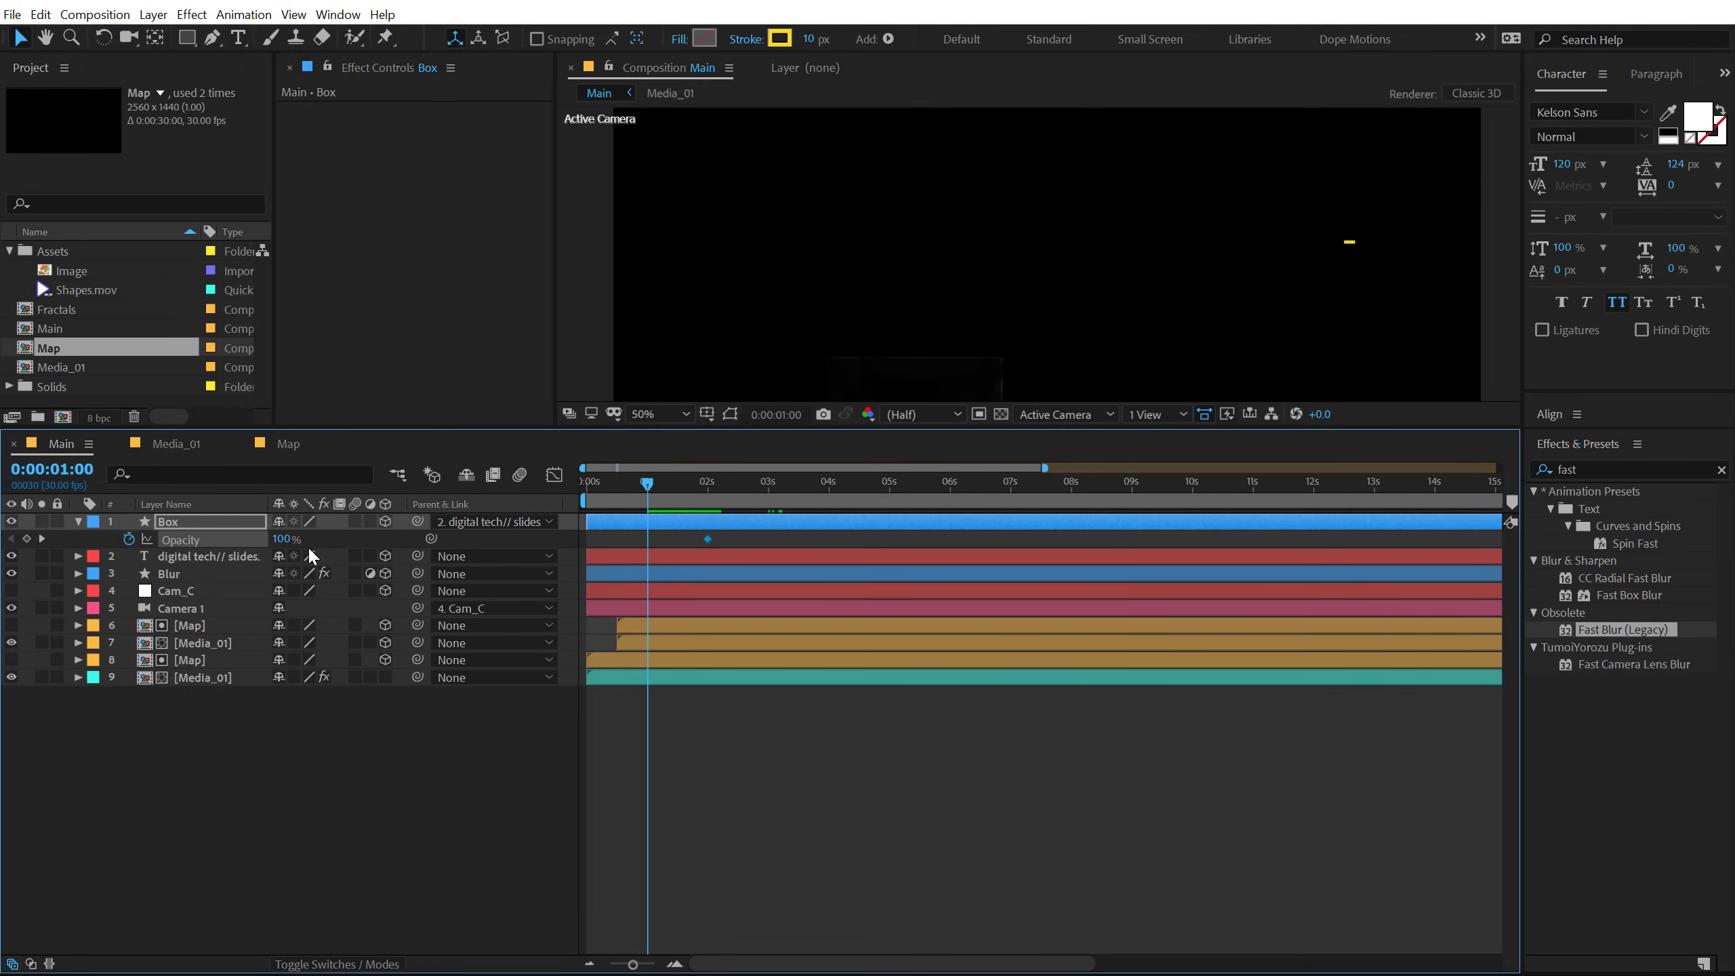
left_click(282, 539)
type("0")
key("Return")
Step: Preview the fade-in, enlarge the composition viewer, and collapse the Box layer
left_click_drag(611, 544, 794, 567)
left_click(752, 735)
key("space")
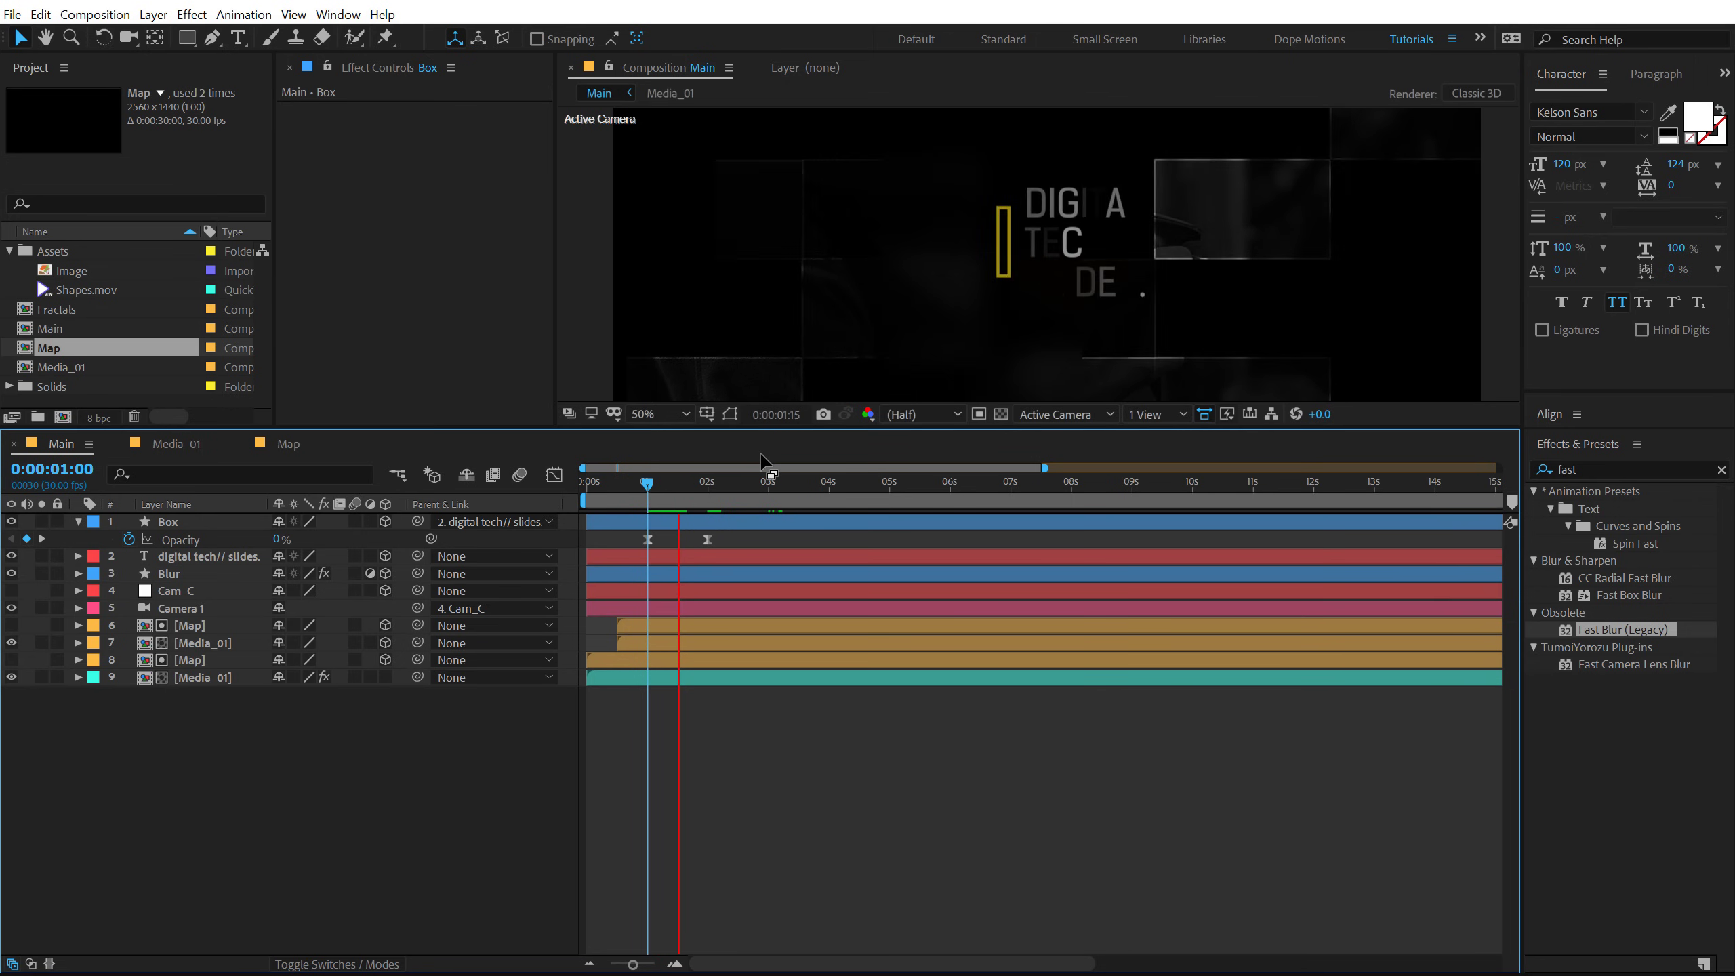
left_click_drag(683, 485, 822, 490)
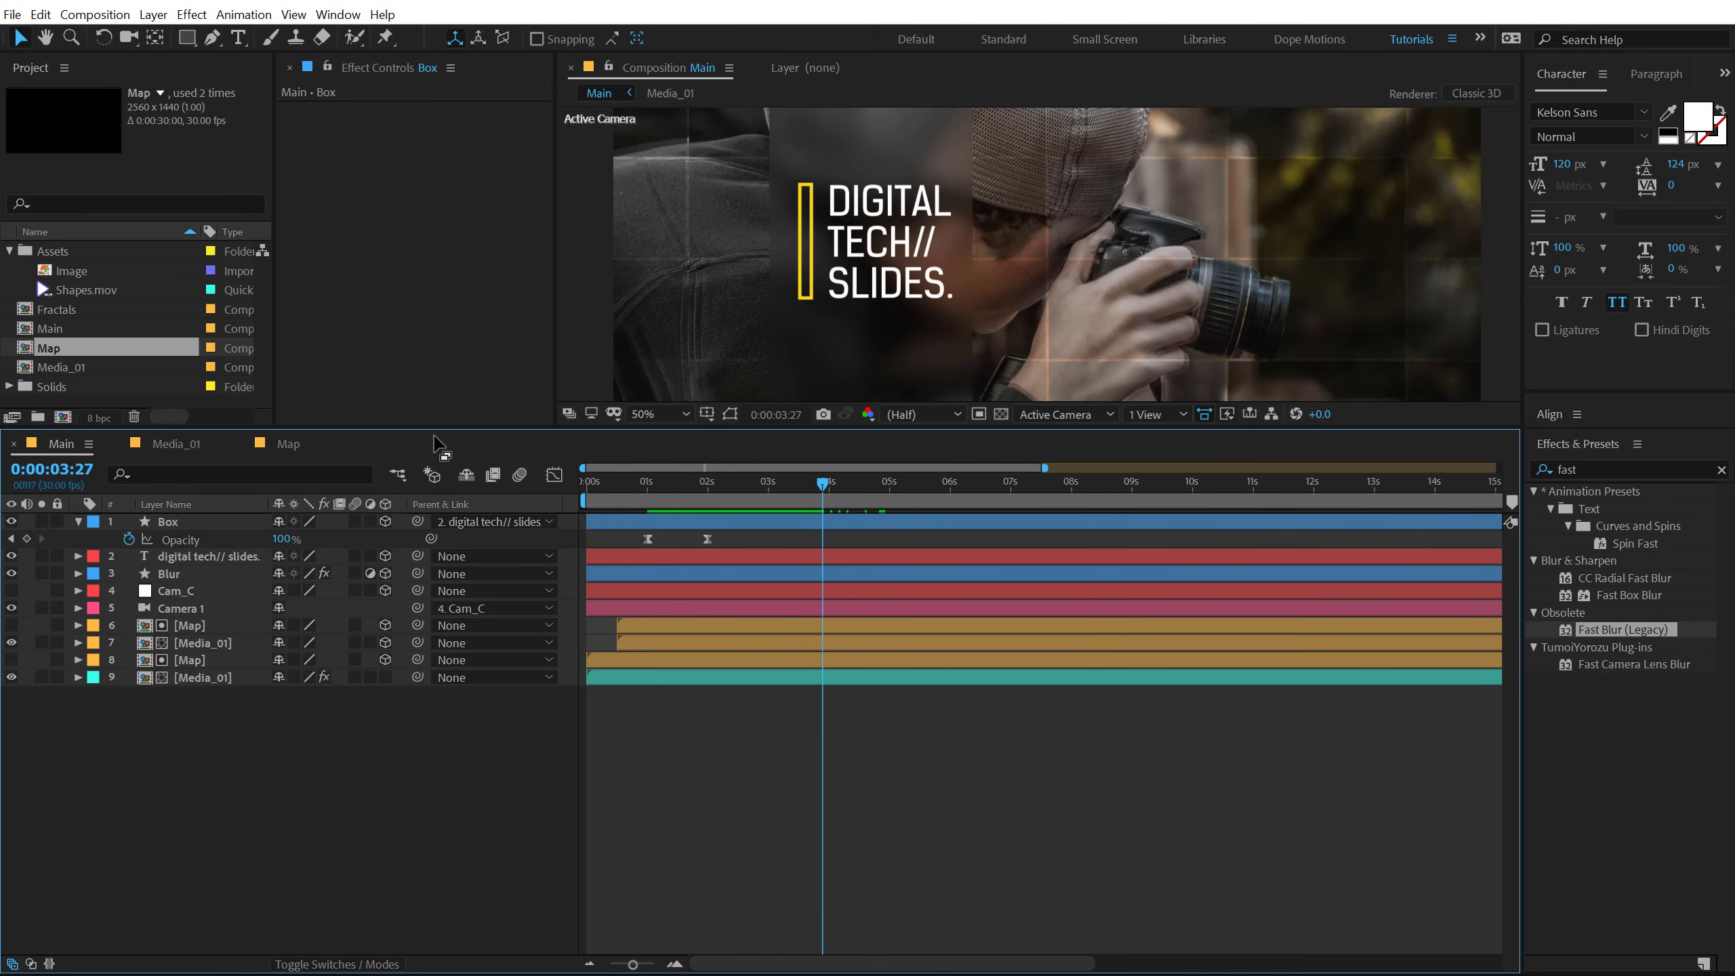
left_click_drag(434, 428, 479, 673)
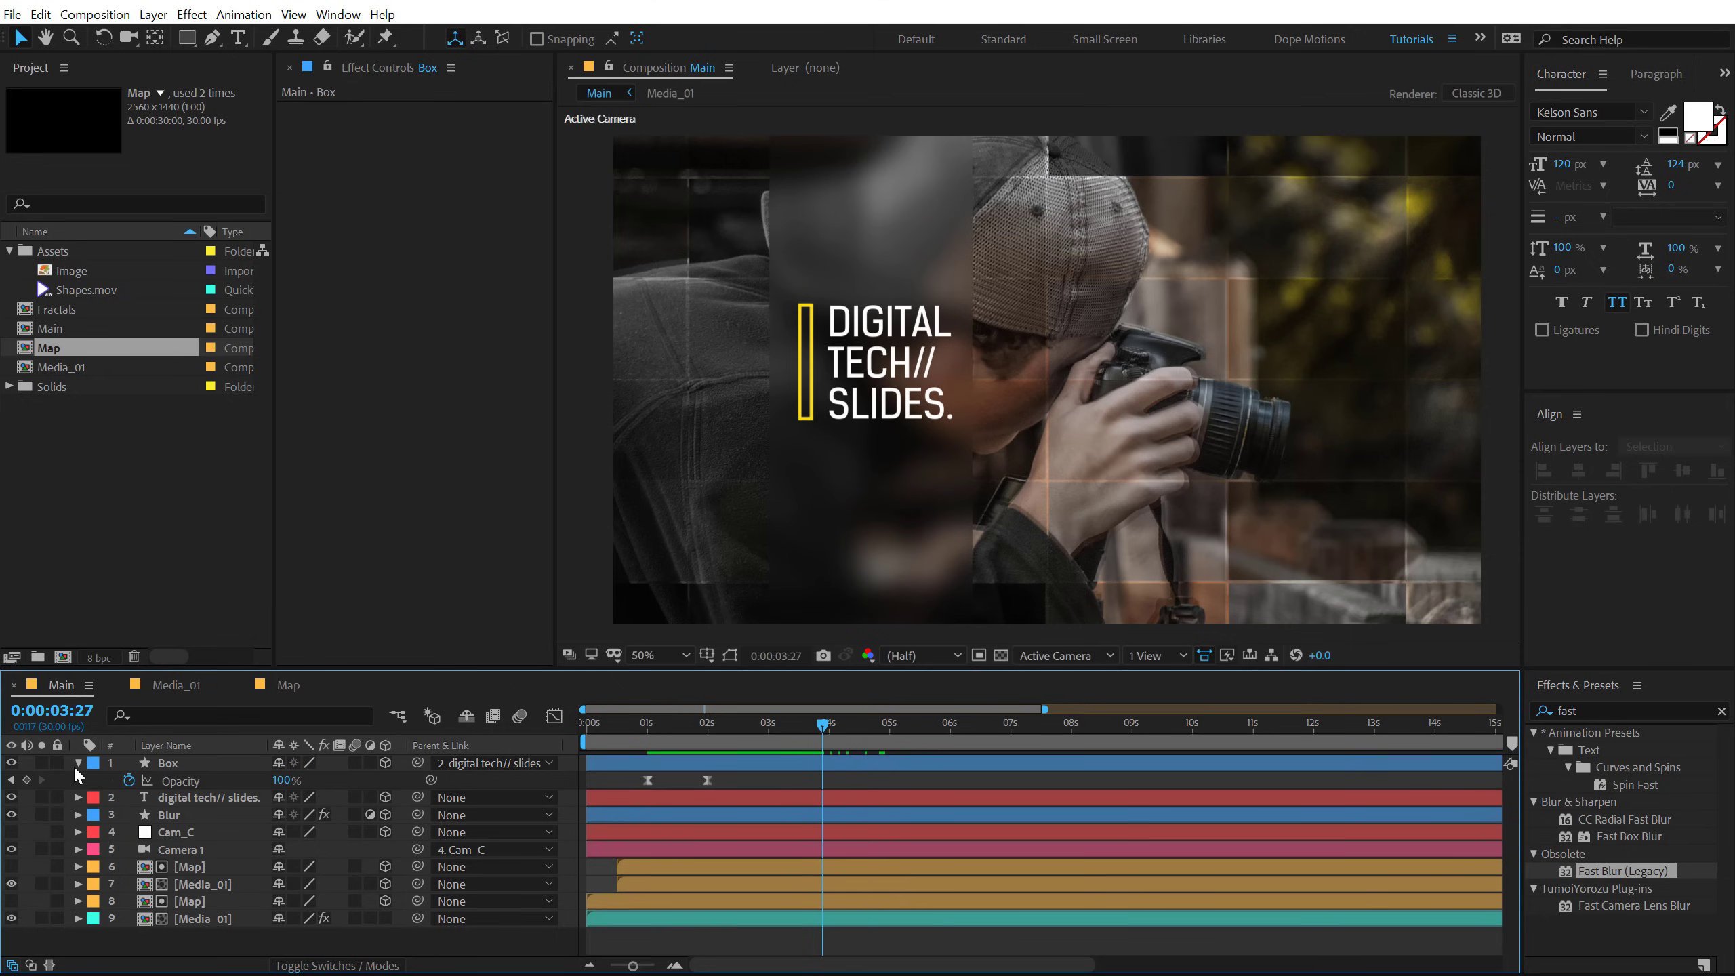
left_click(78, 762)
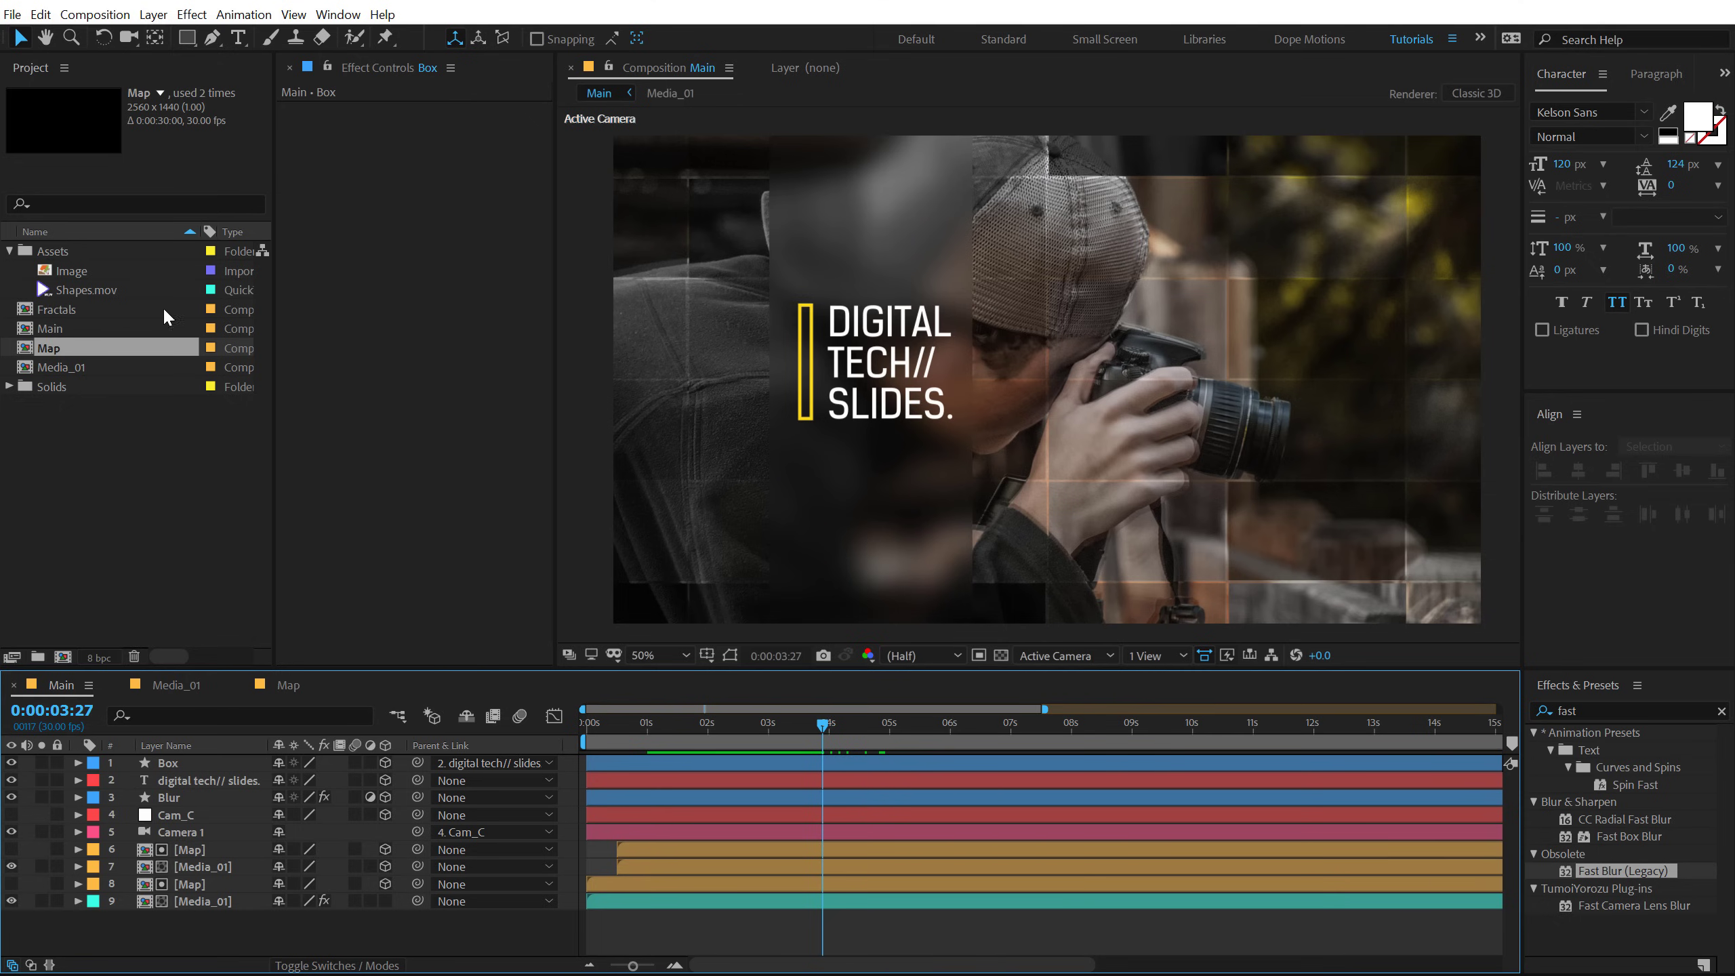
Step: Add Shapes.mov as the top layer of Main and shift it left and down
left_click_drag(67, 290, 200, 755)
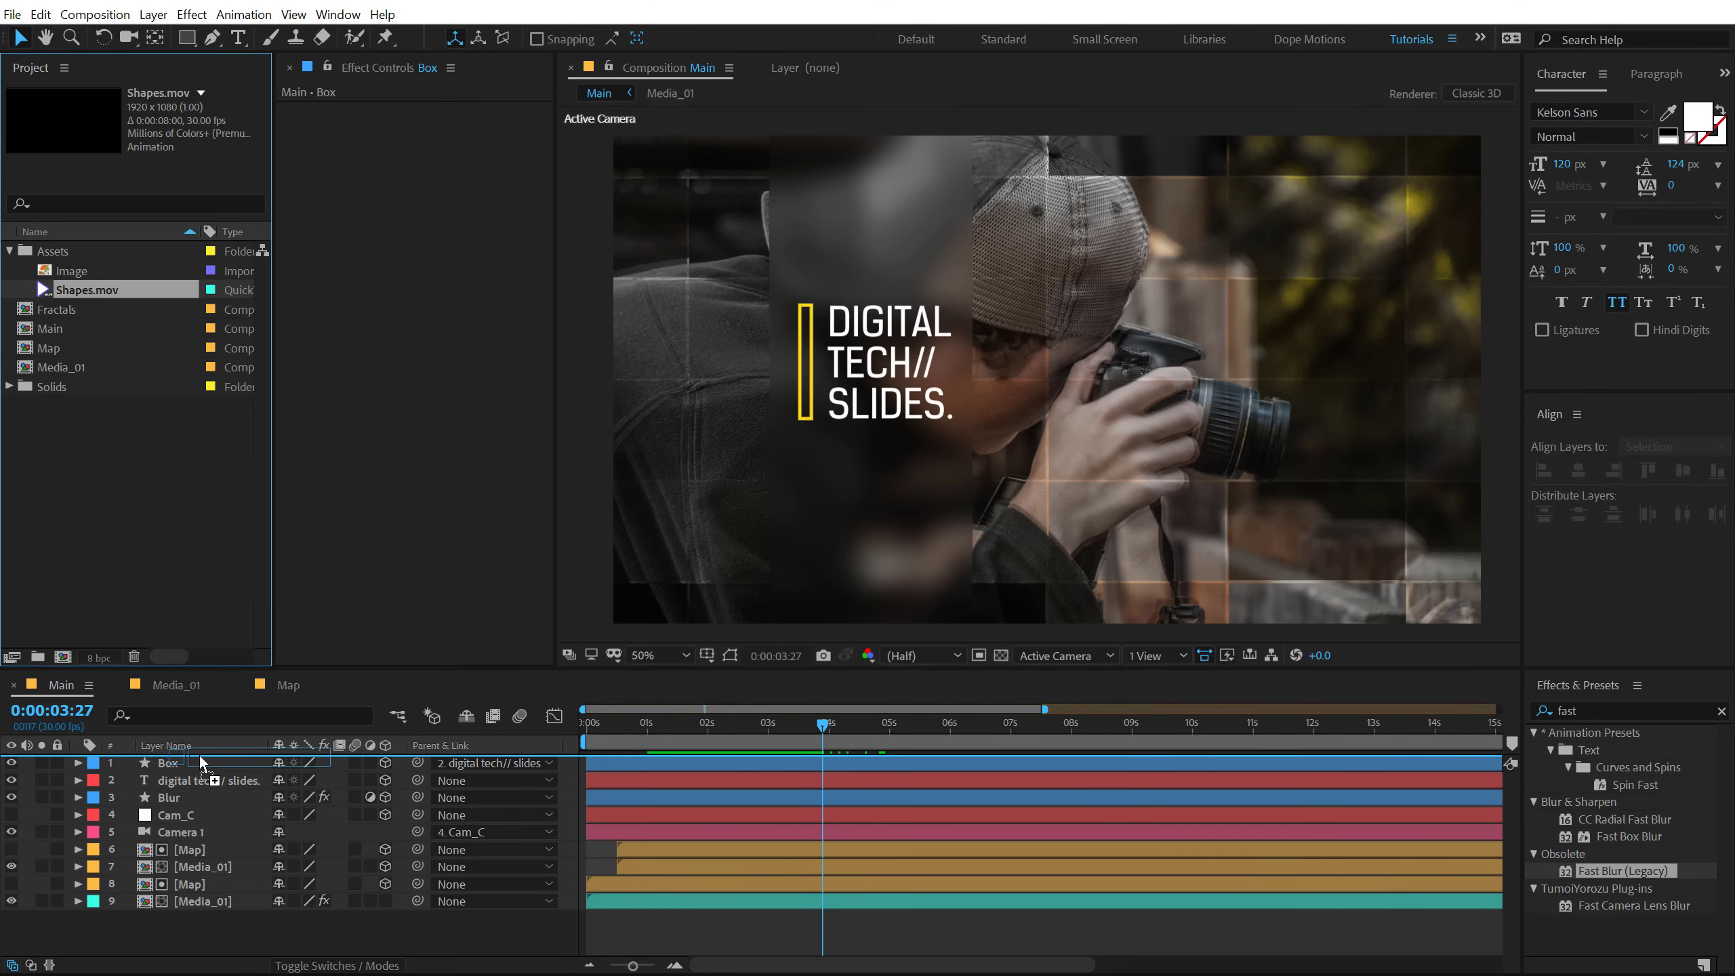
left_click_drag(199, 755, 200, 755)
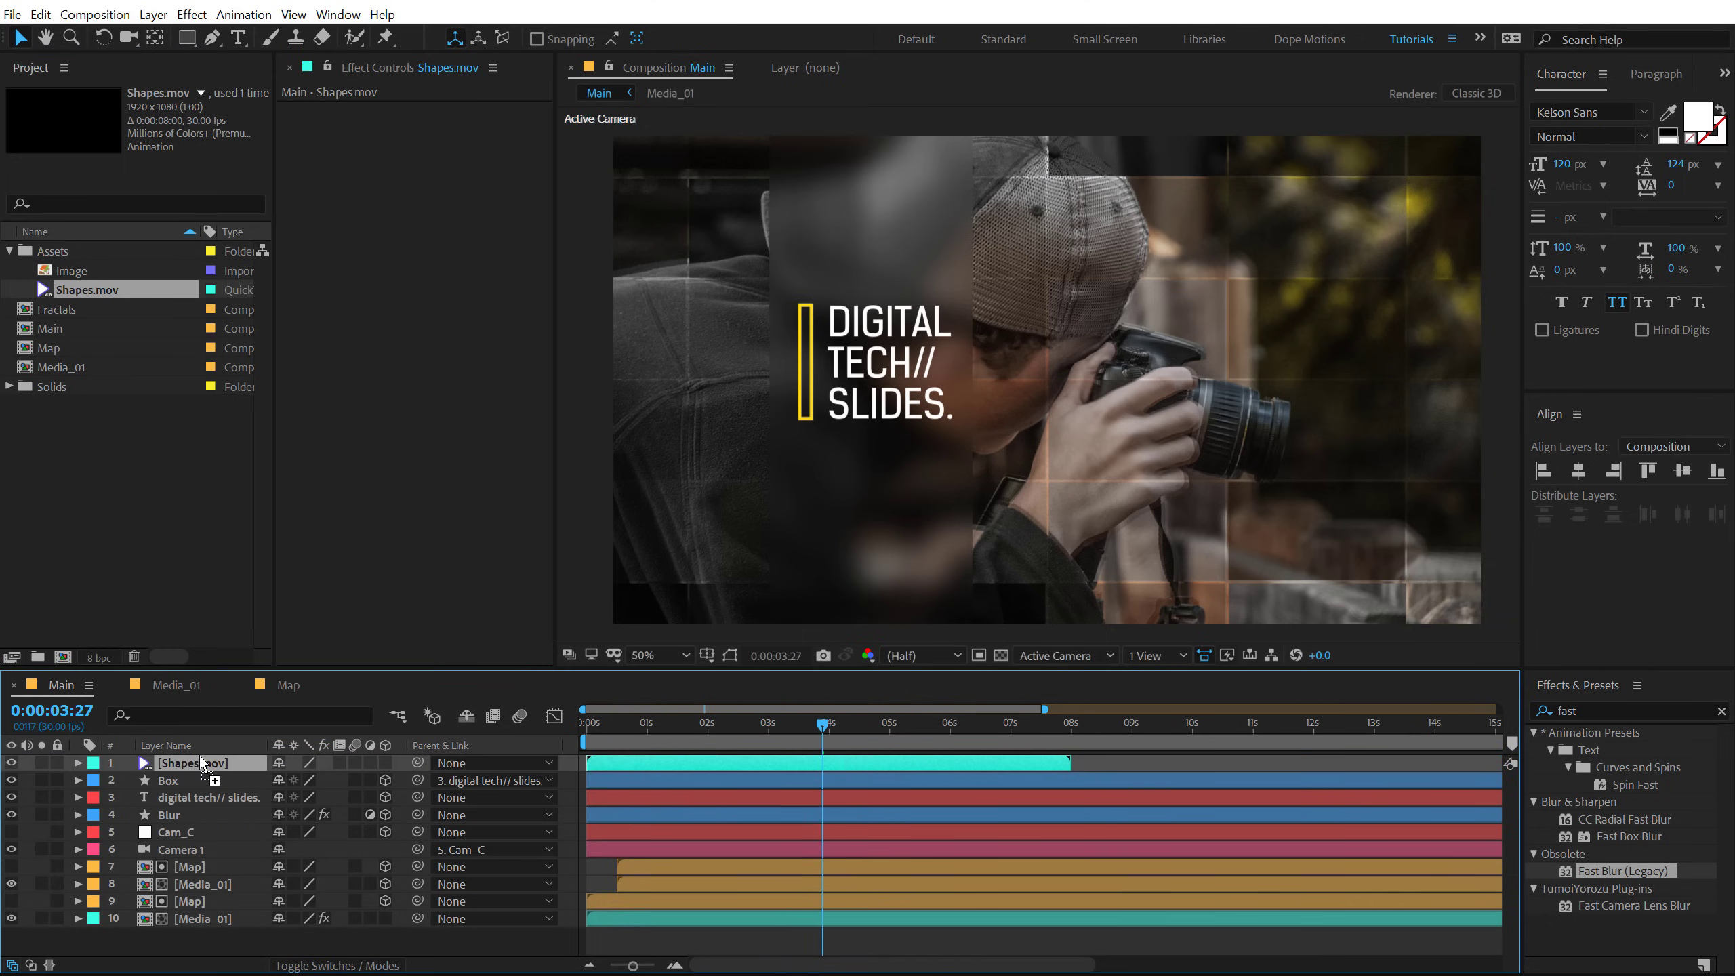
left_click(41, 762)
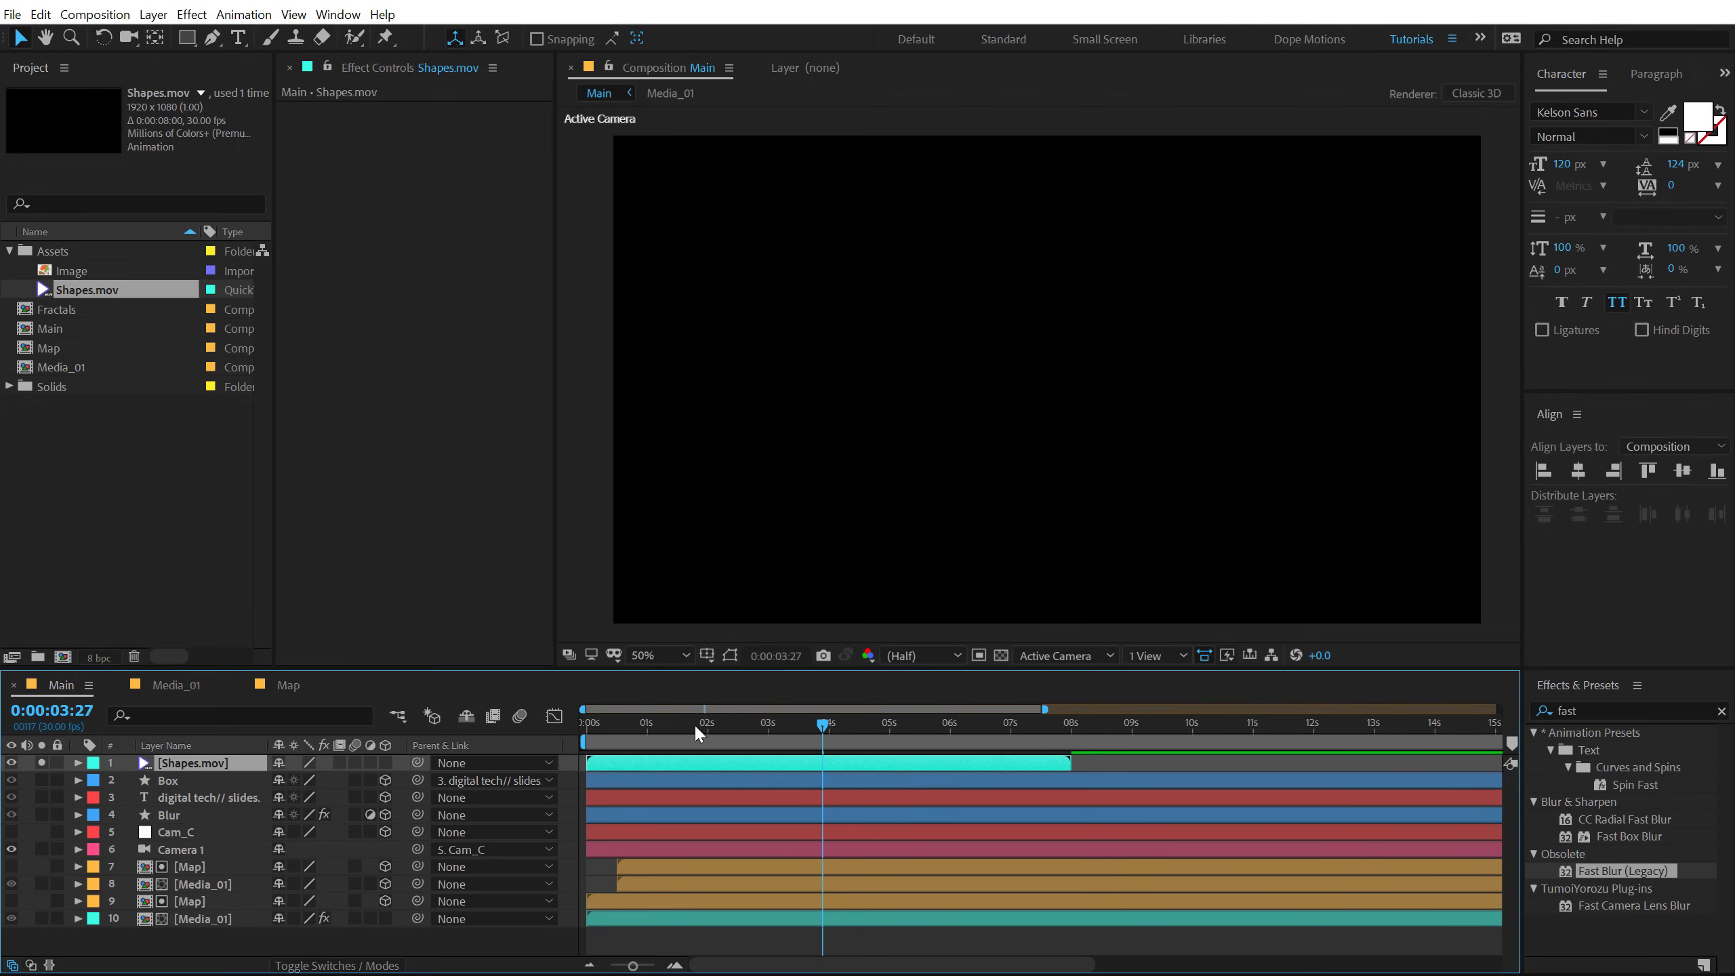
left_click_drag(696, 733, 831, 723)
left_click(42, 762)
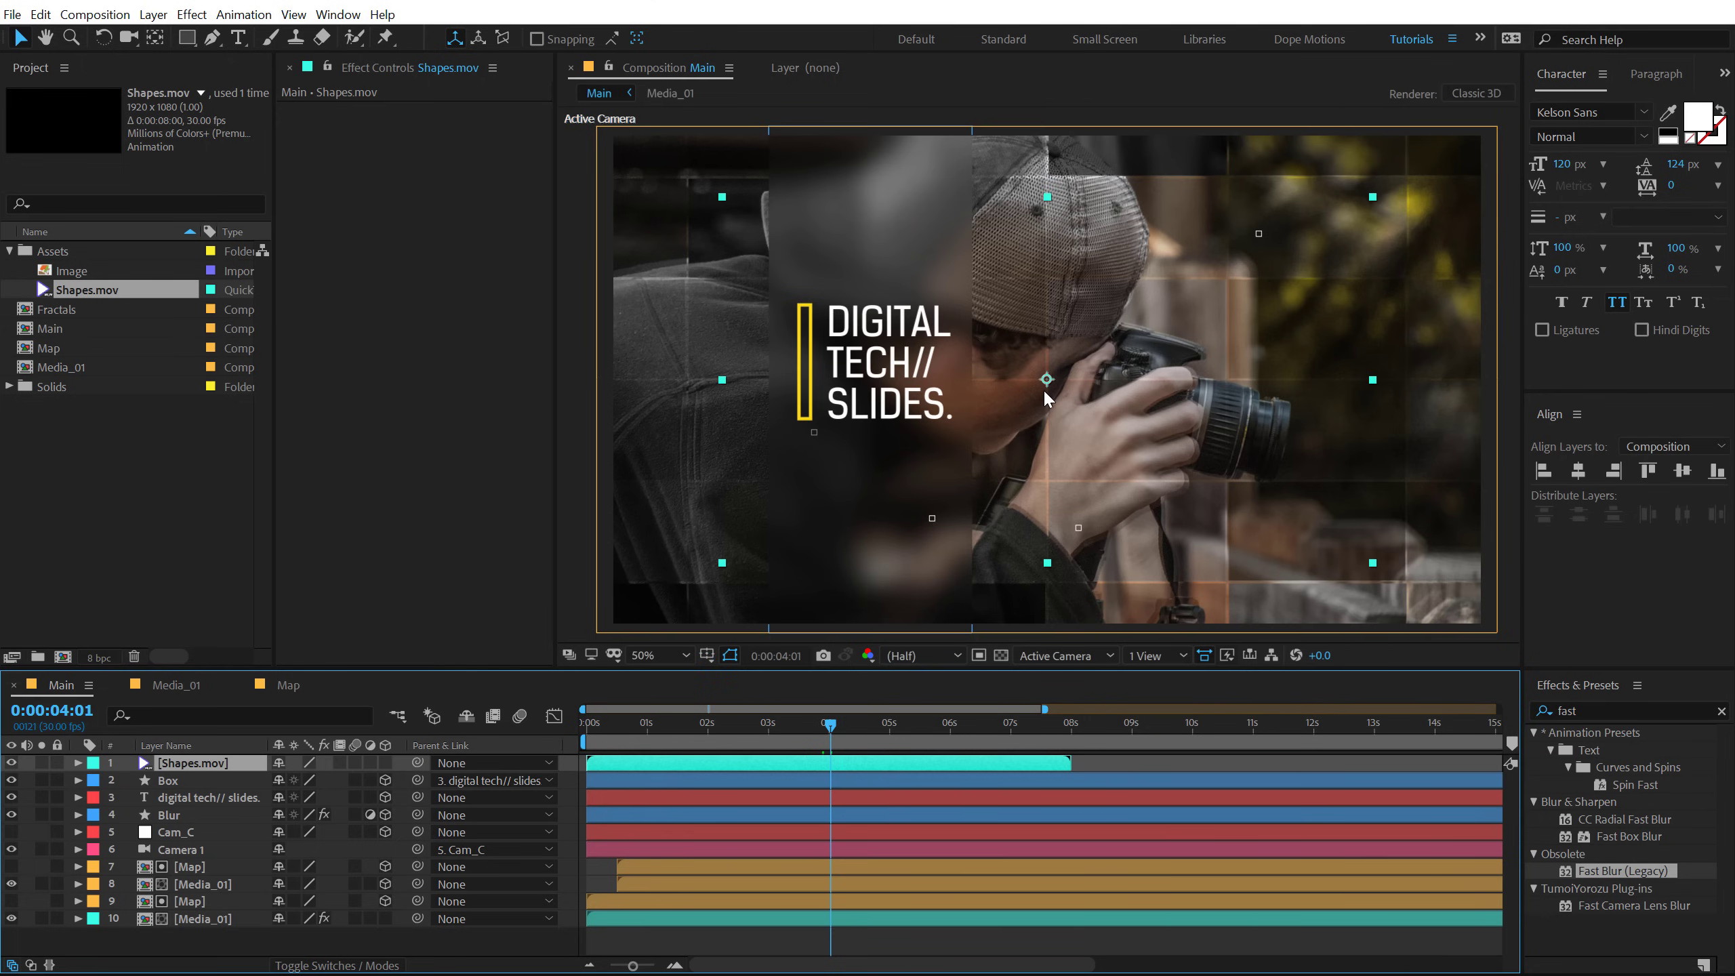
left_click_drag(1045, 388, 917, 448)
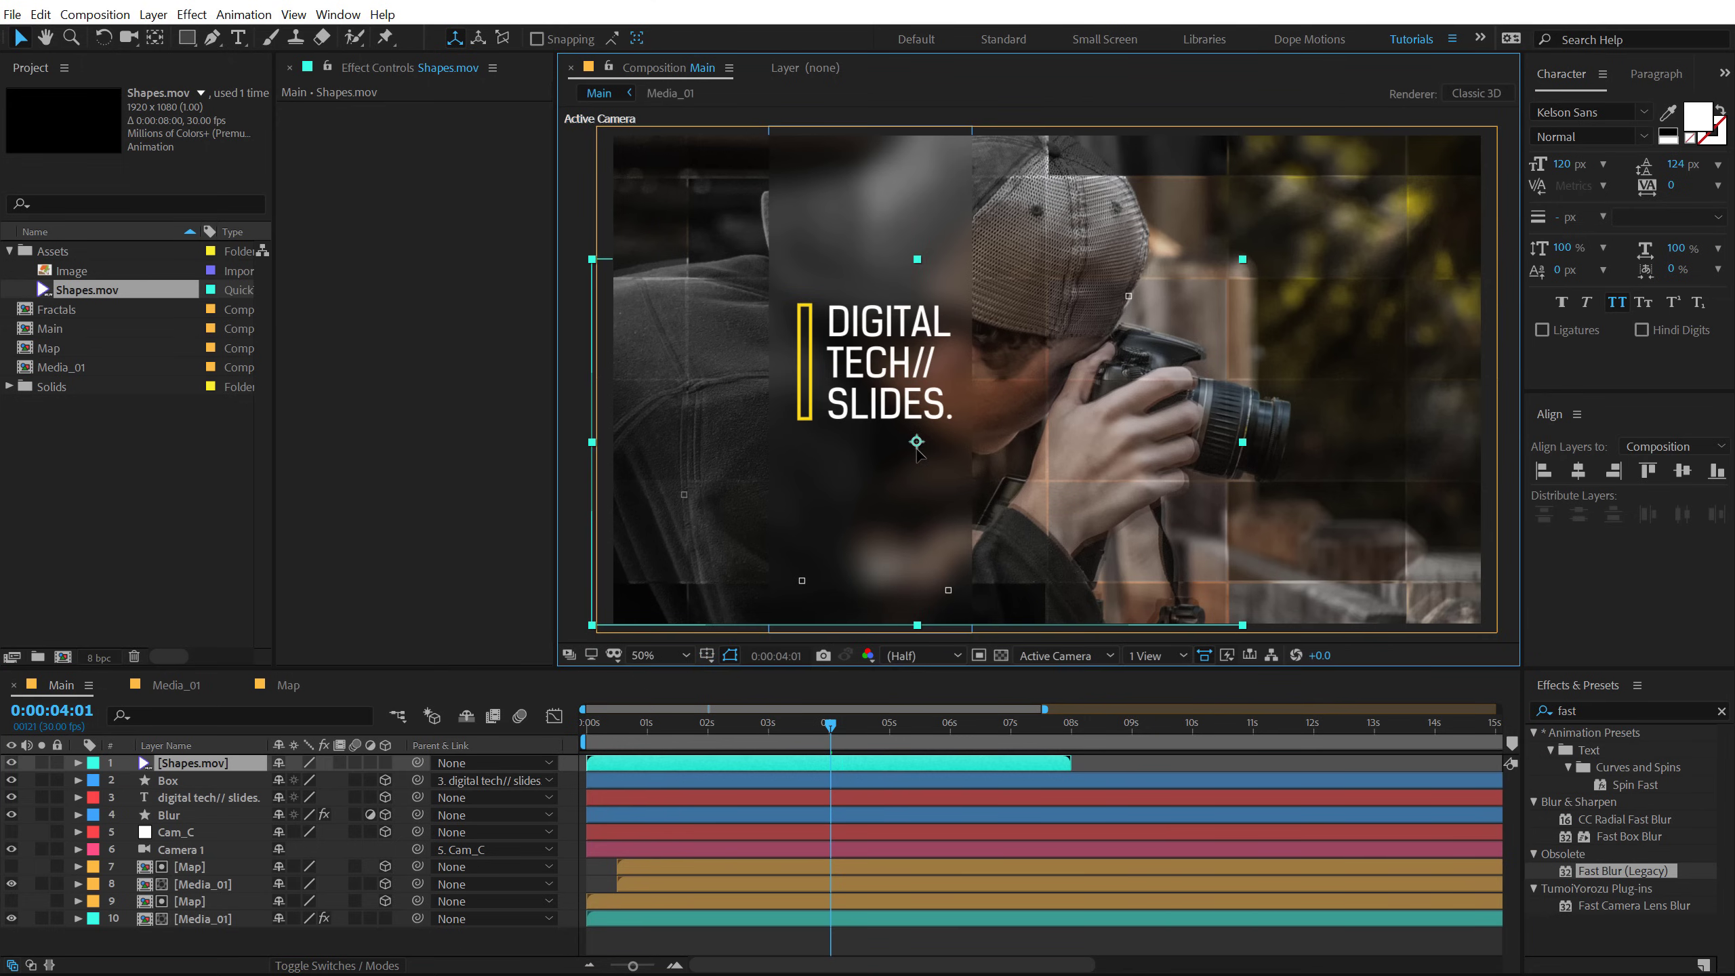
Step: Duplicate the Shapes.mov layer, rotate the copy 180°, and move it up and right
left_click(724, 764)
key("ctrl+d")
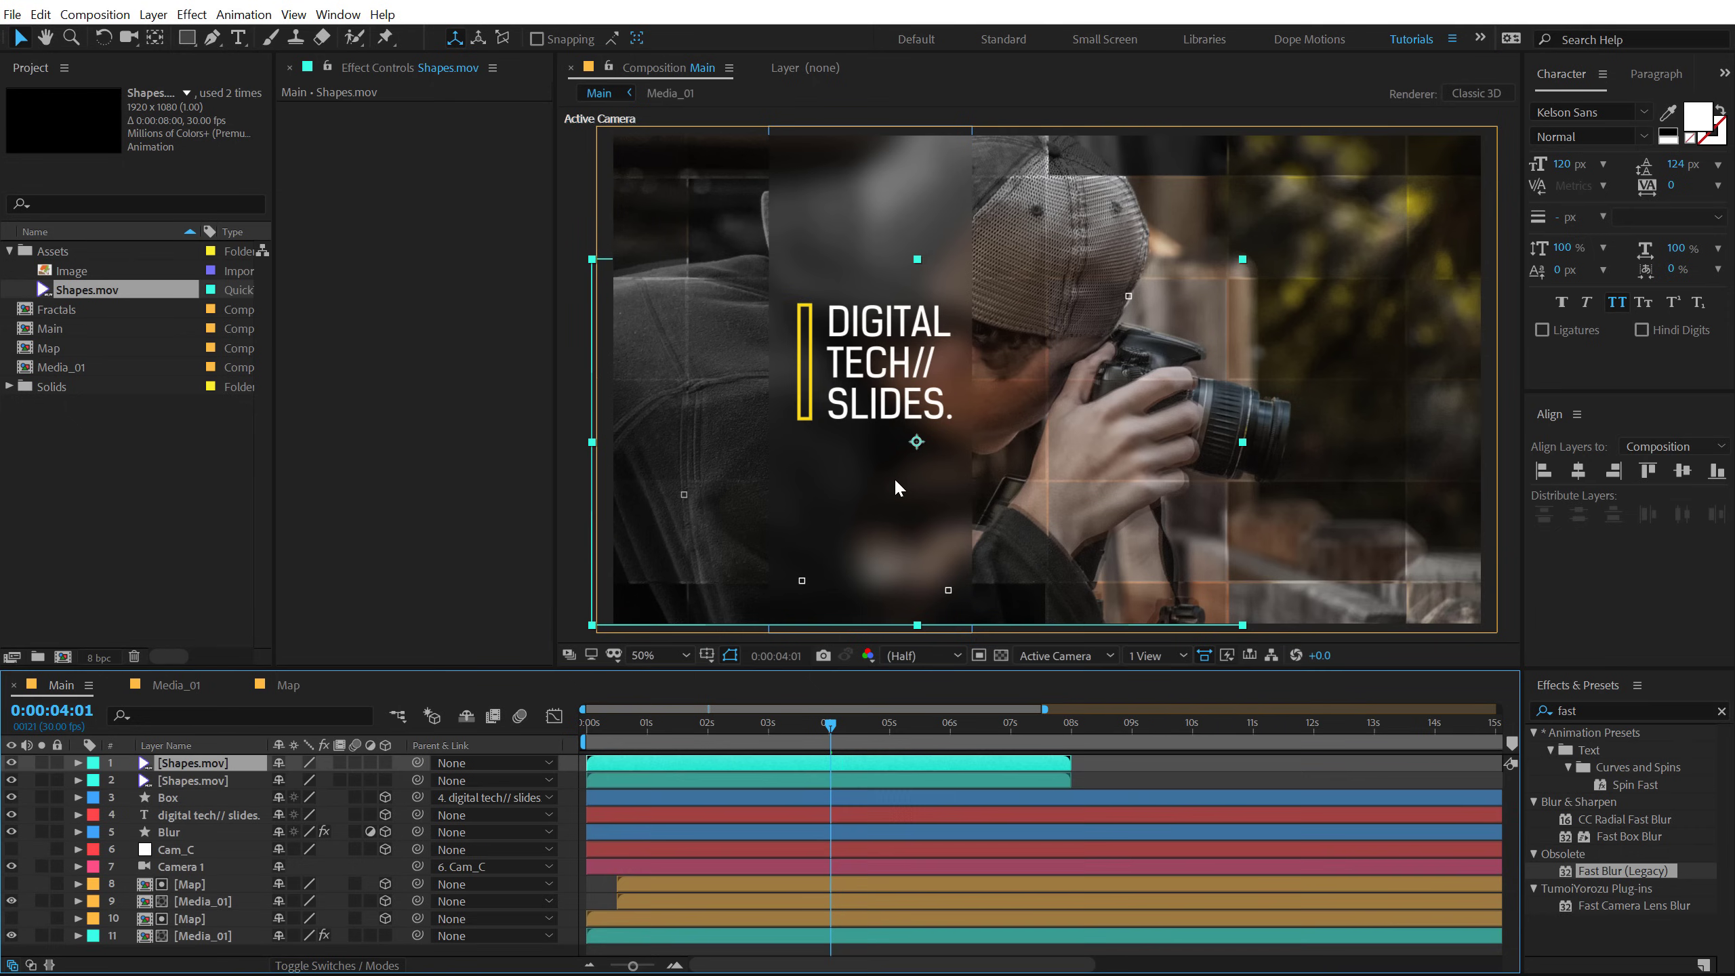
key("r")
left_click(300, 779)
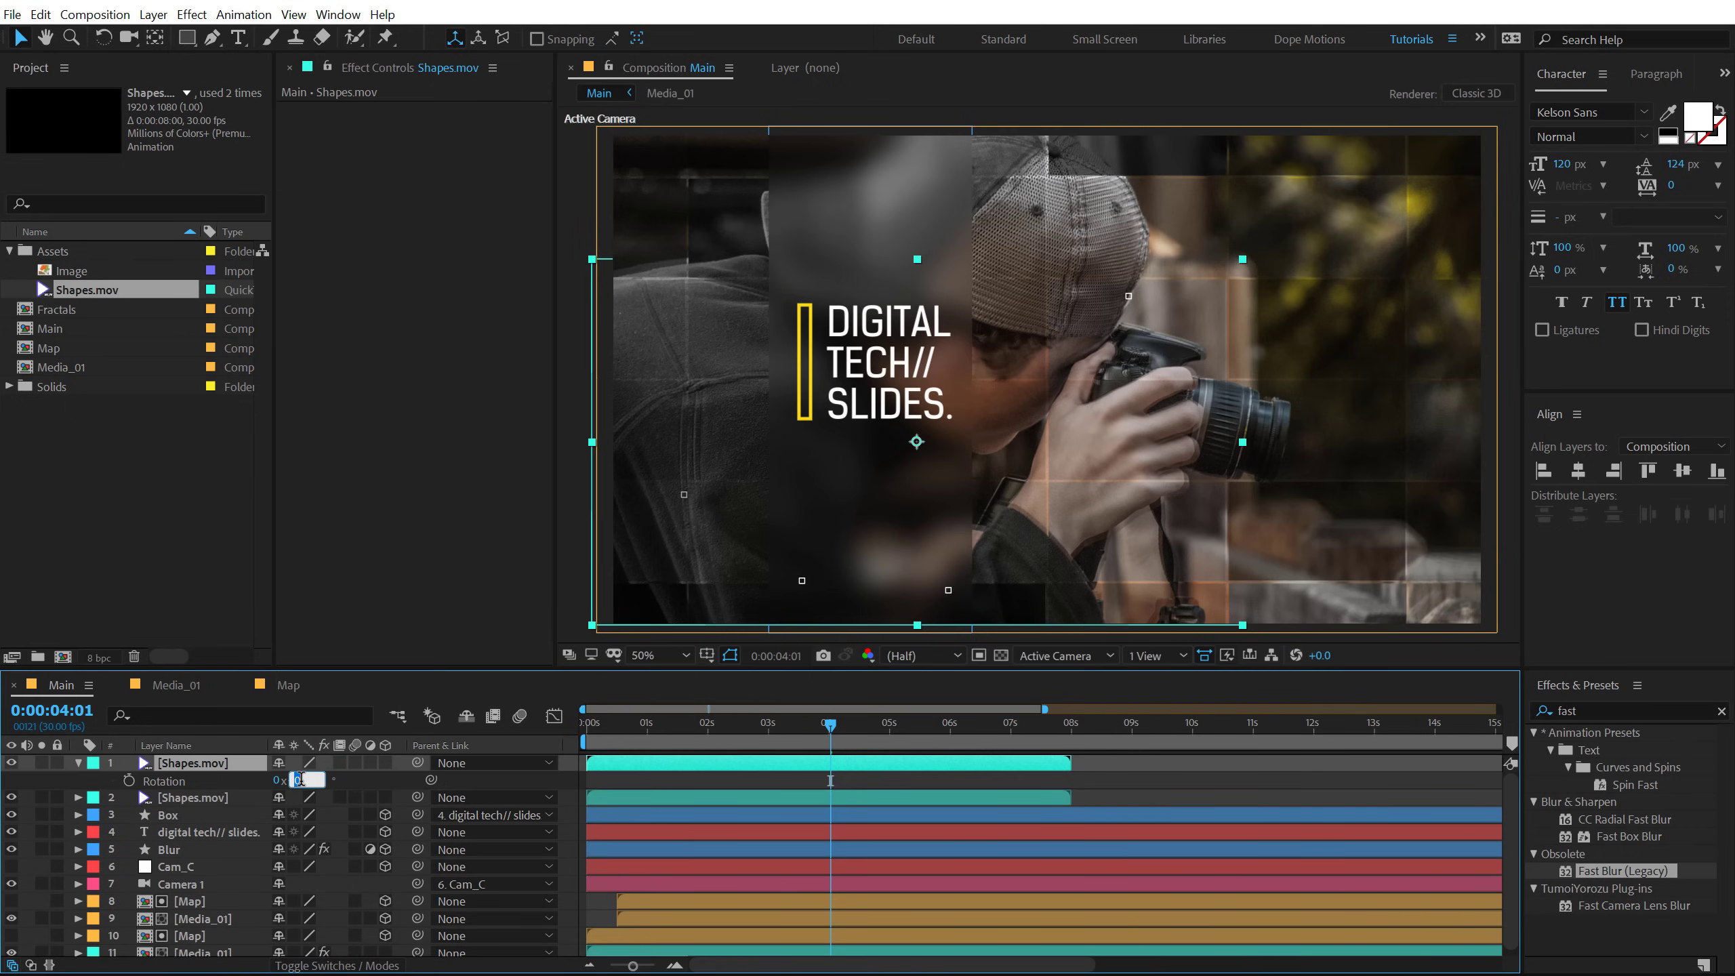
type("180")
key("Return")
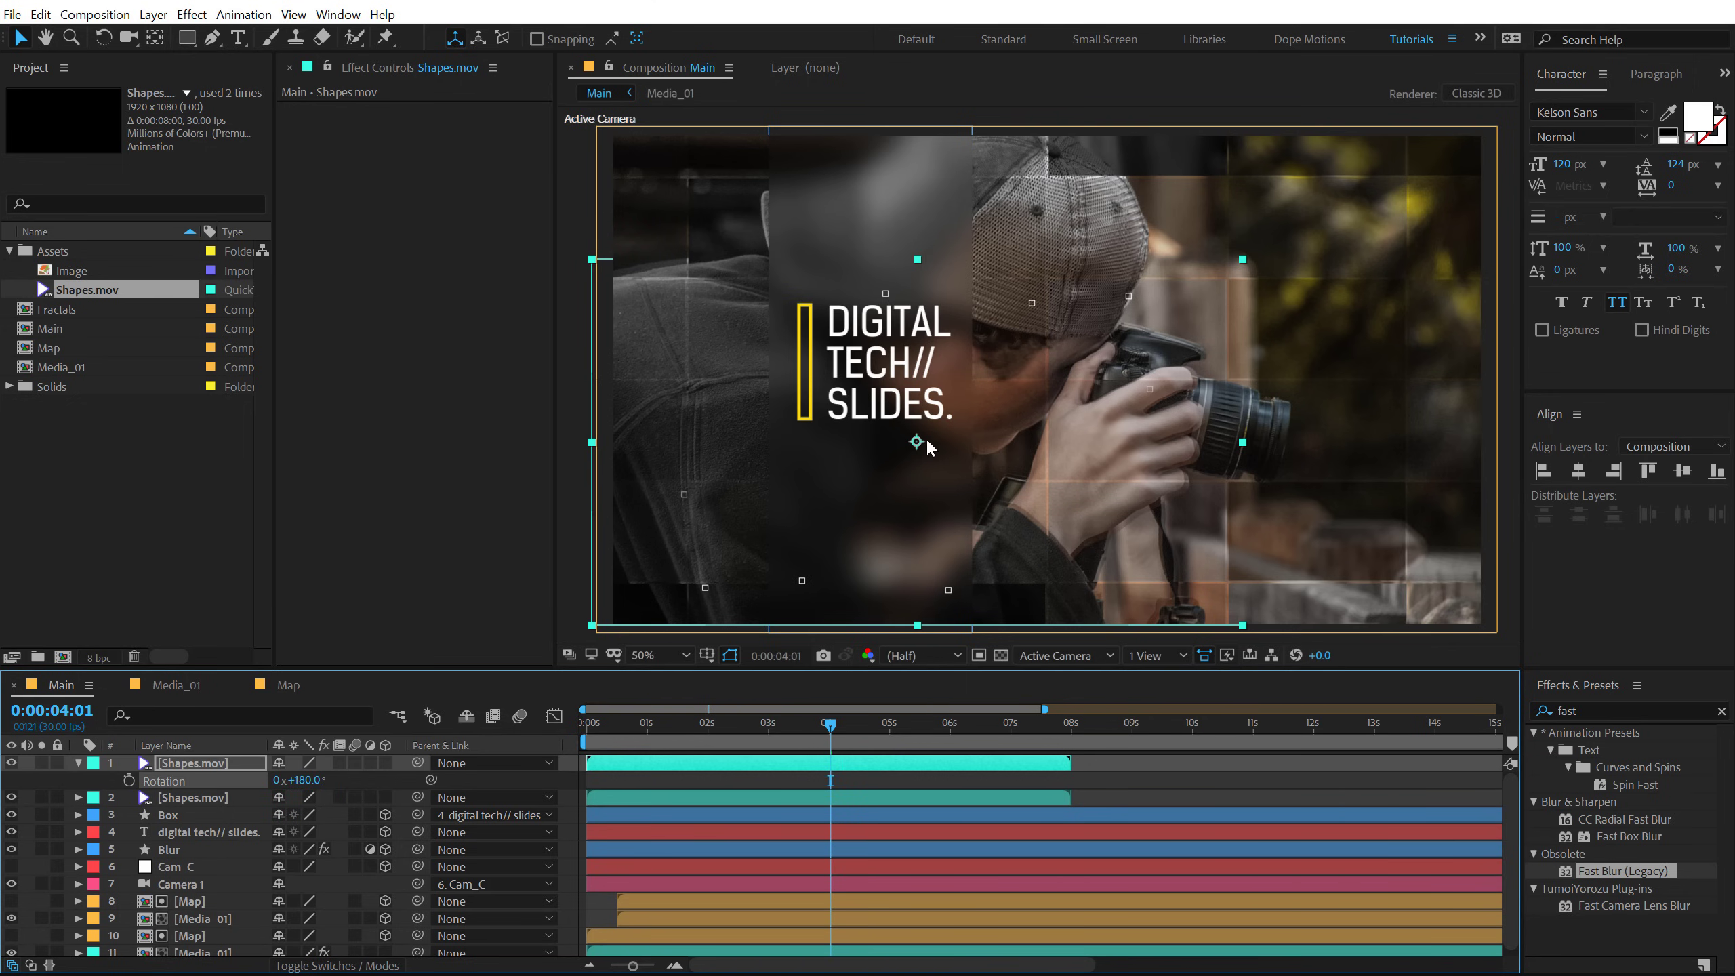
left_click_drag(929, 448, 1214, 313)
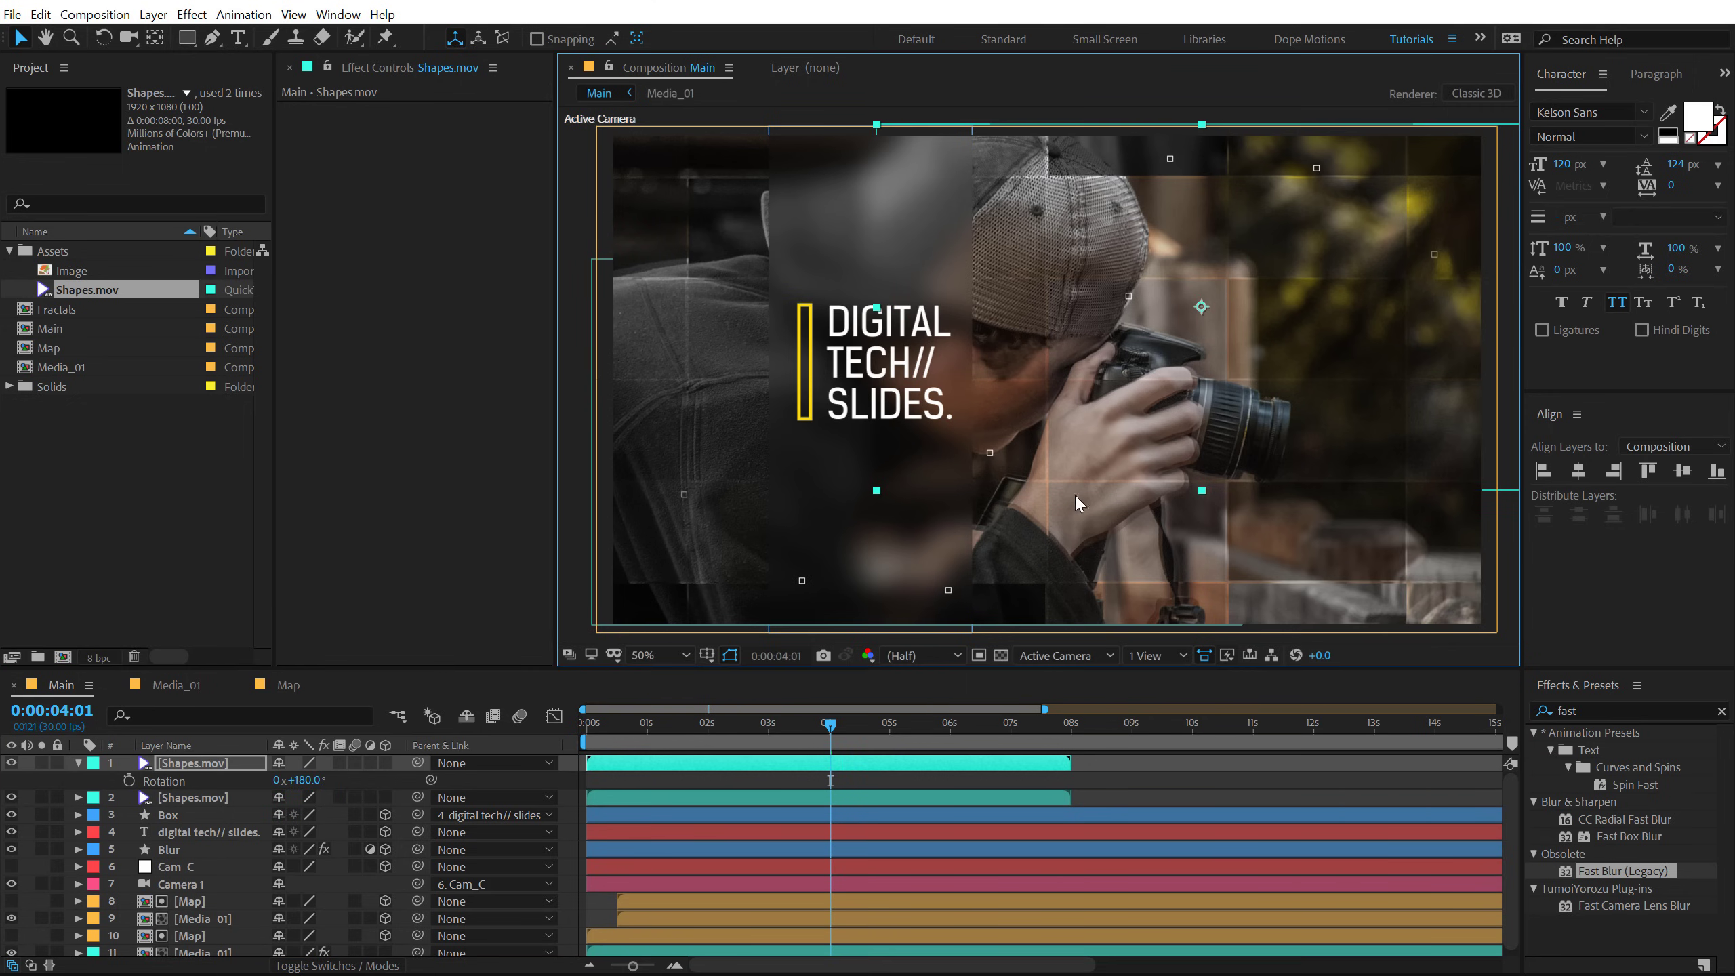
key("F2")
left_click_drag(620, 732, 738, 770)
Step: Start both Shapes.mov layers at about 1 s, make the top one 3D, and collapse it
left_click(657, 764)
left_click(660, 797, "shift")
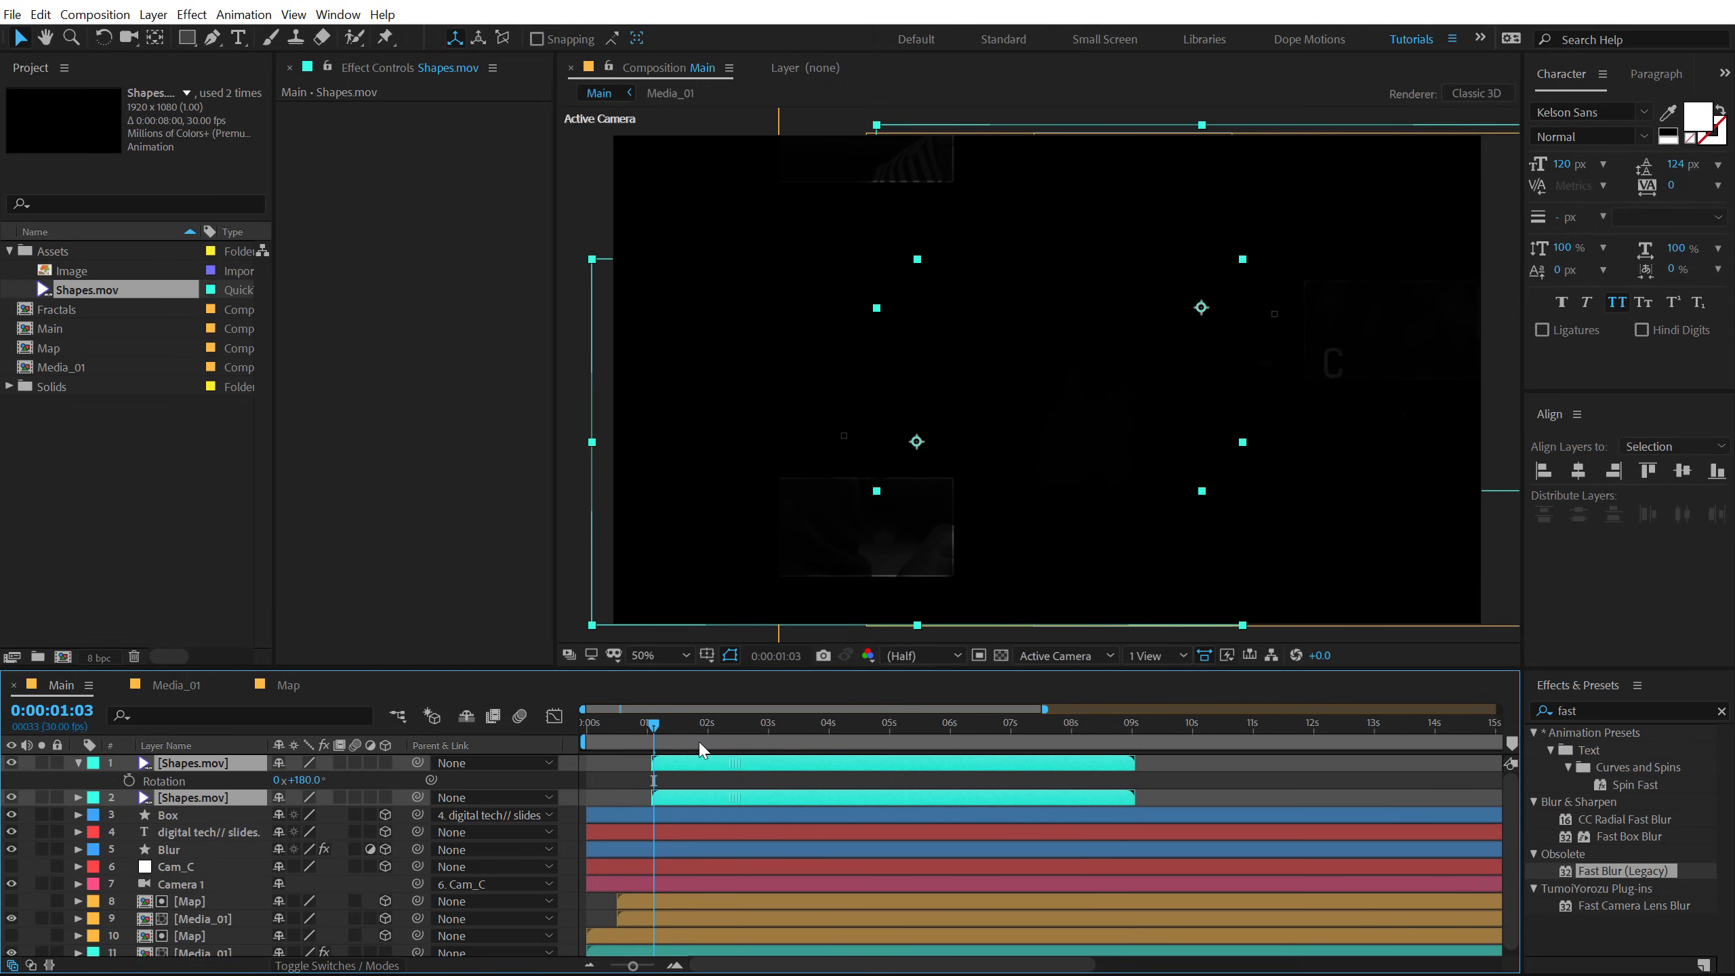
left_click(623, 768)
left_click_drag(650, 733, 707, 732)
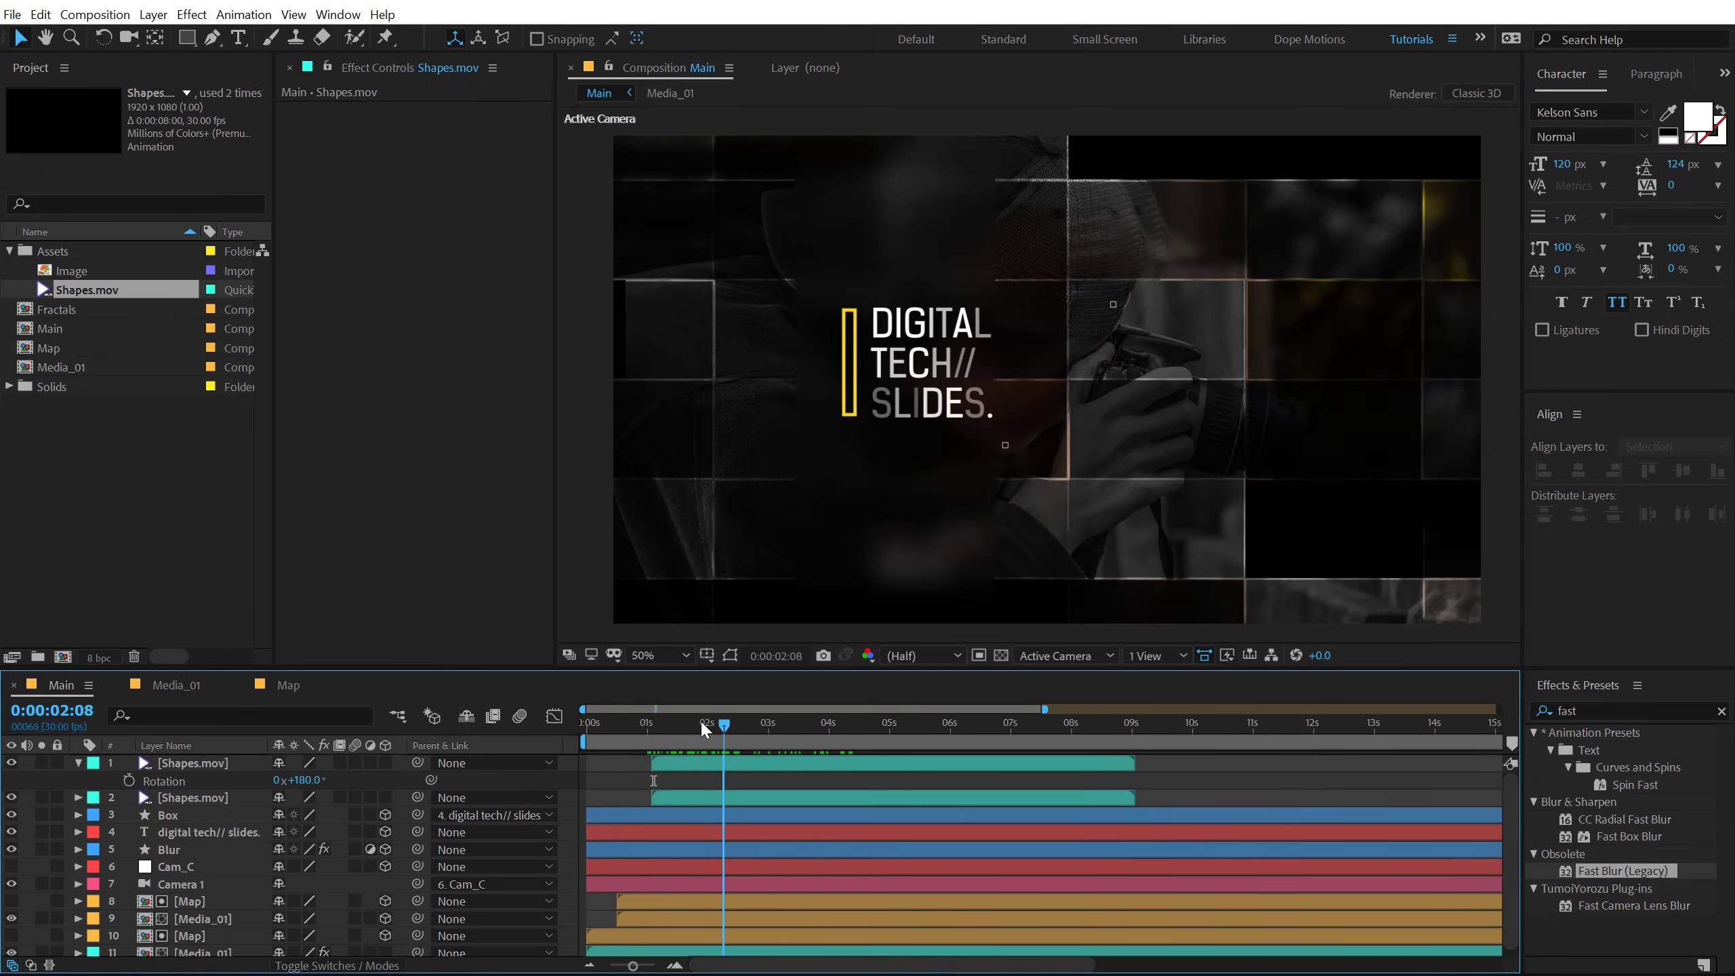
left_click(385, 762)
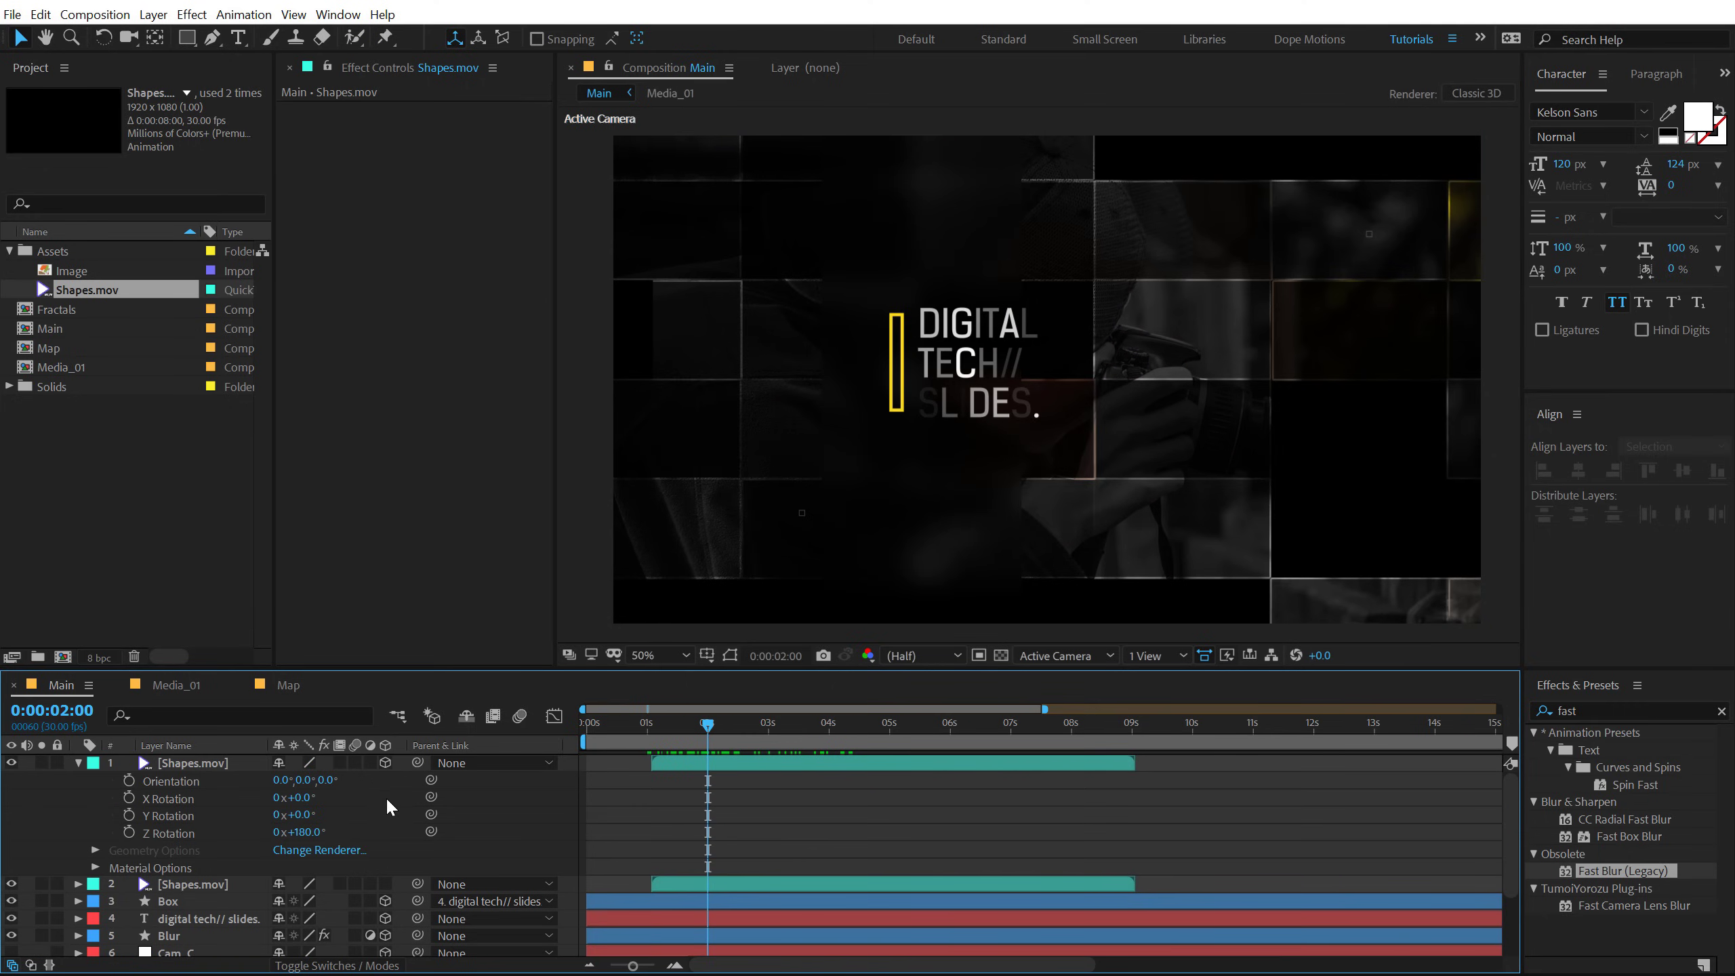
left_click_drag(648, 736, 769, 723)
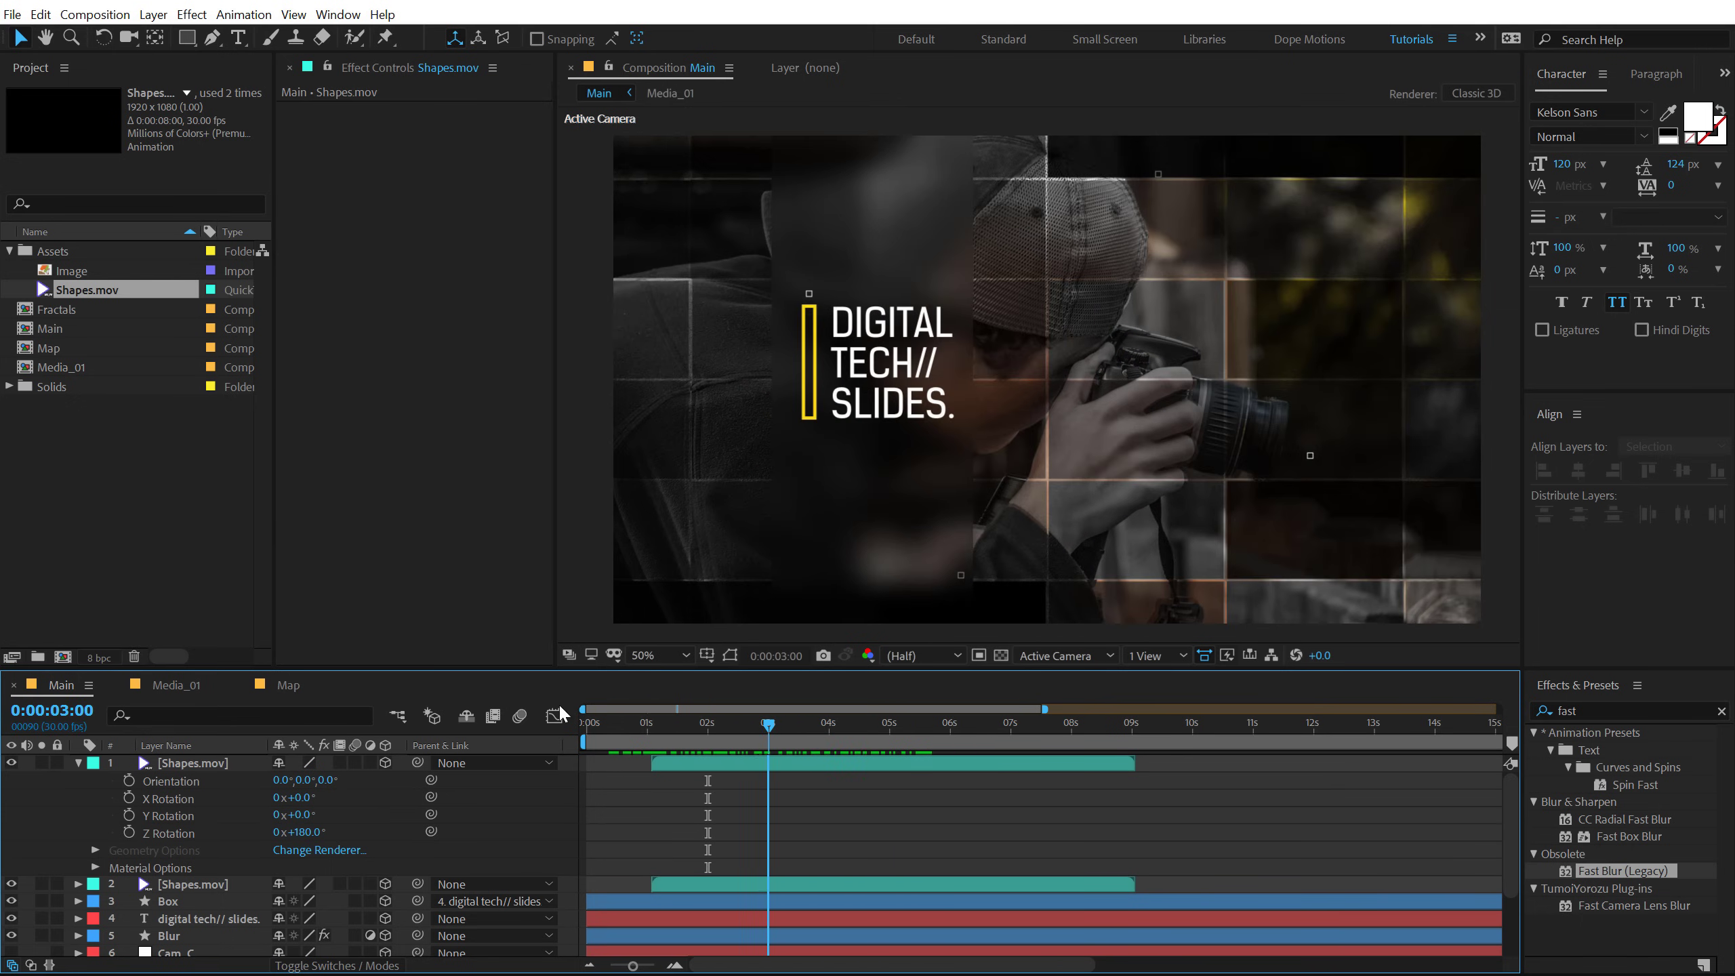
left_click(78, 763)
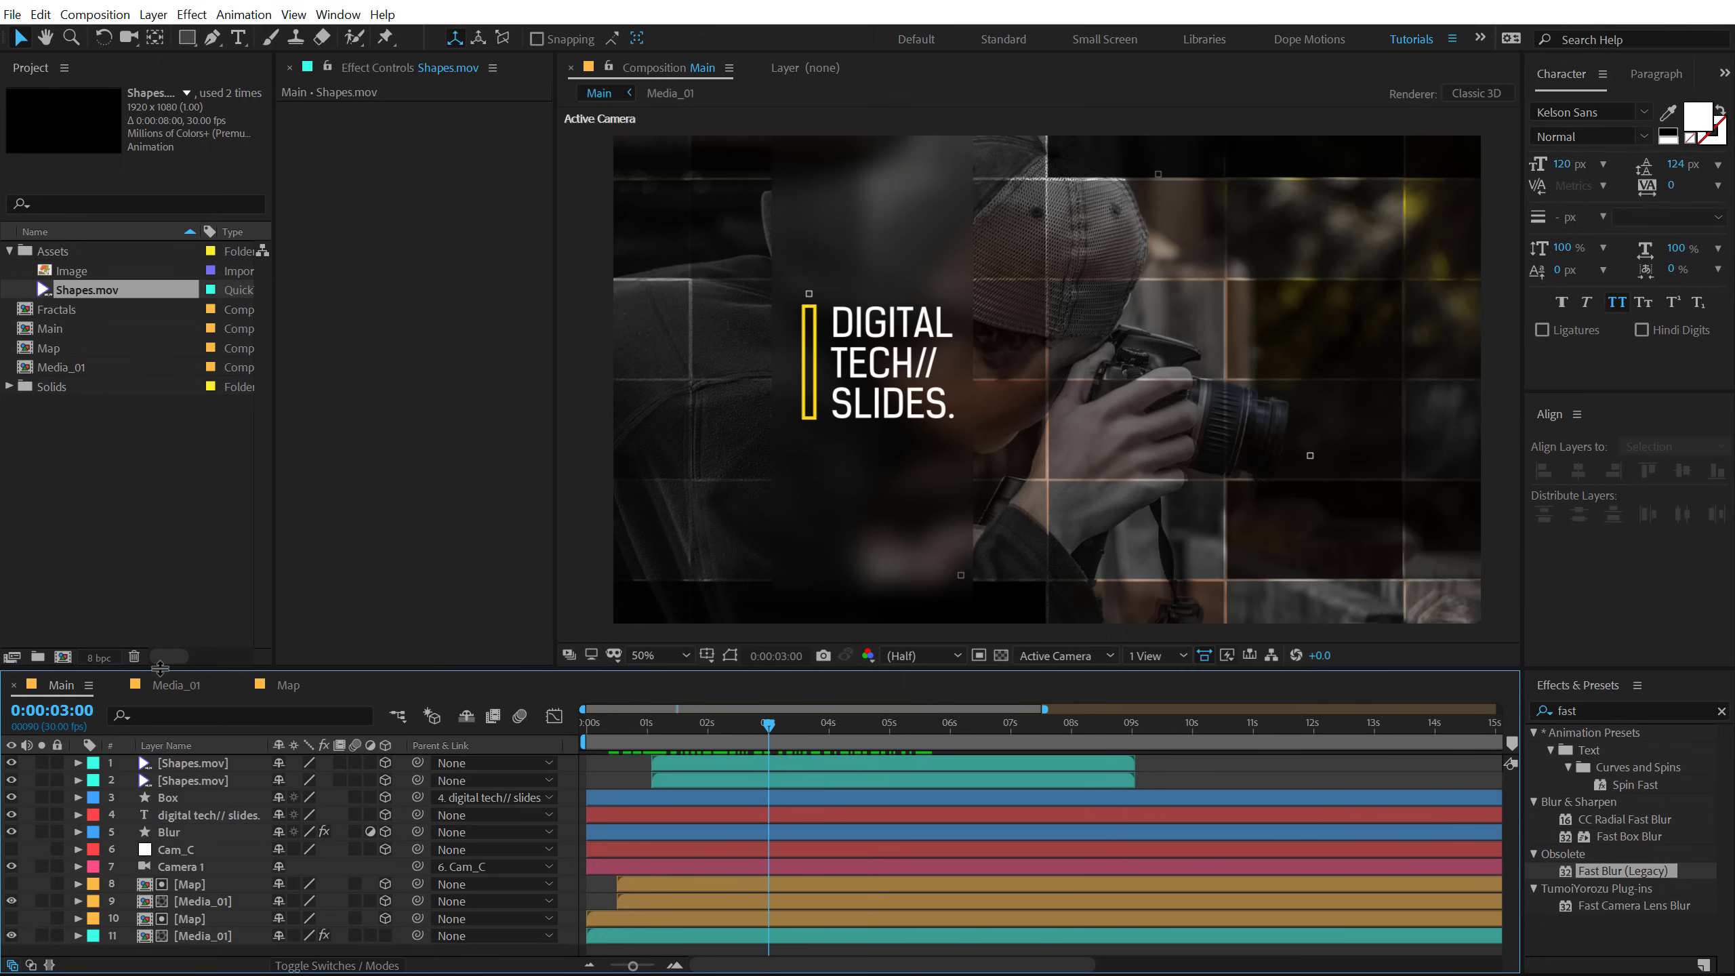
Step: Add a new adjustment layer to Main and name it CC
left_click_drag(163, 671, 163, 602)
right_click(162, 914)
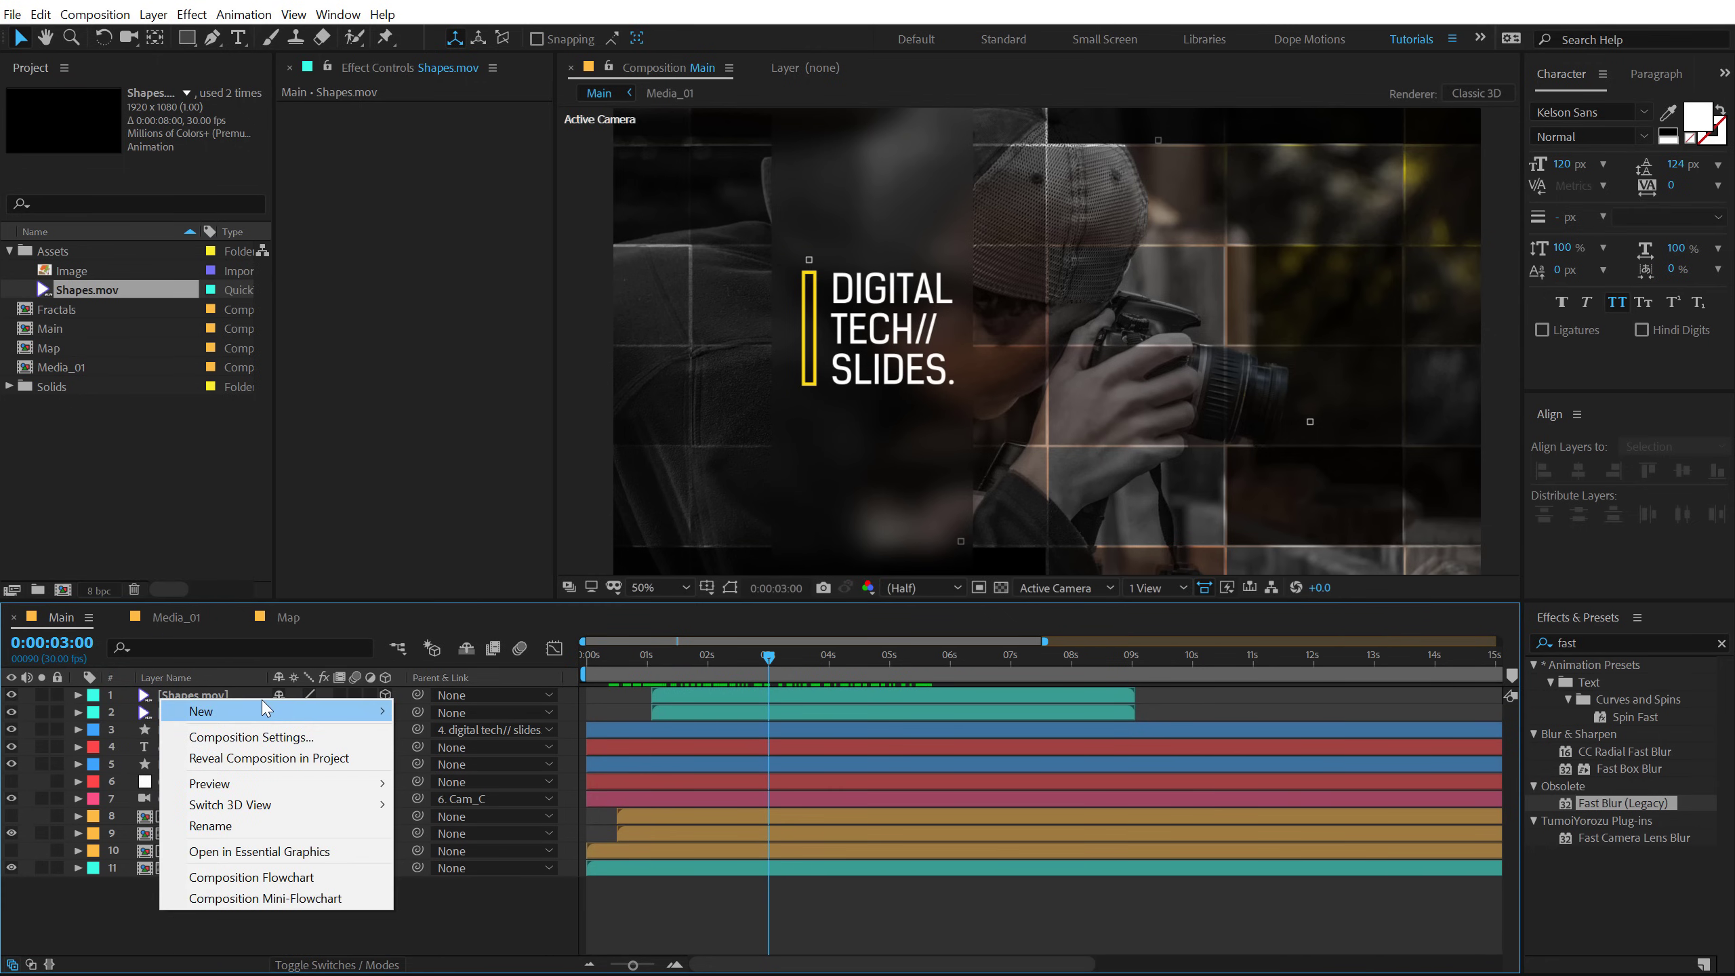
mouse_move(339, 719)
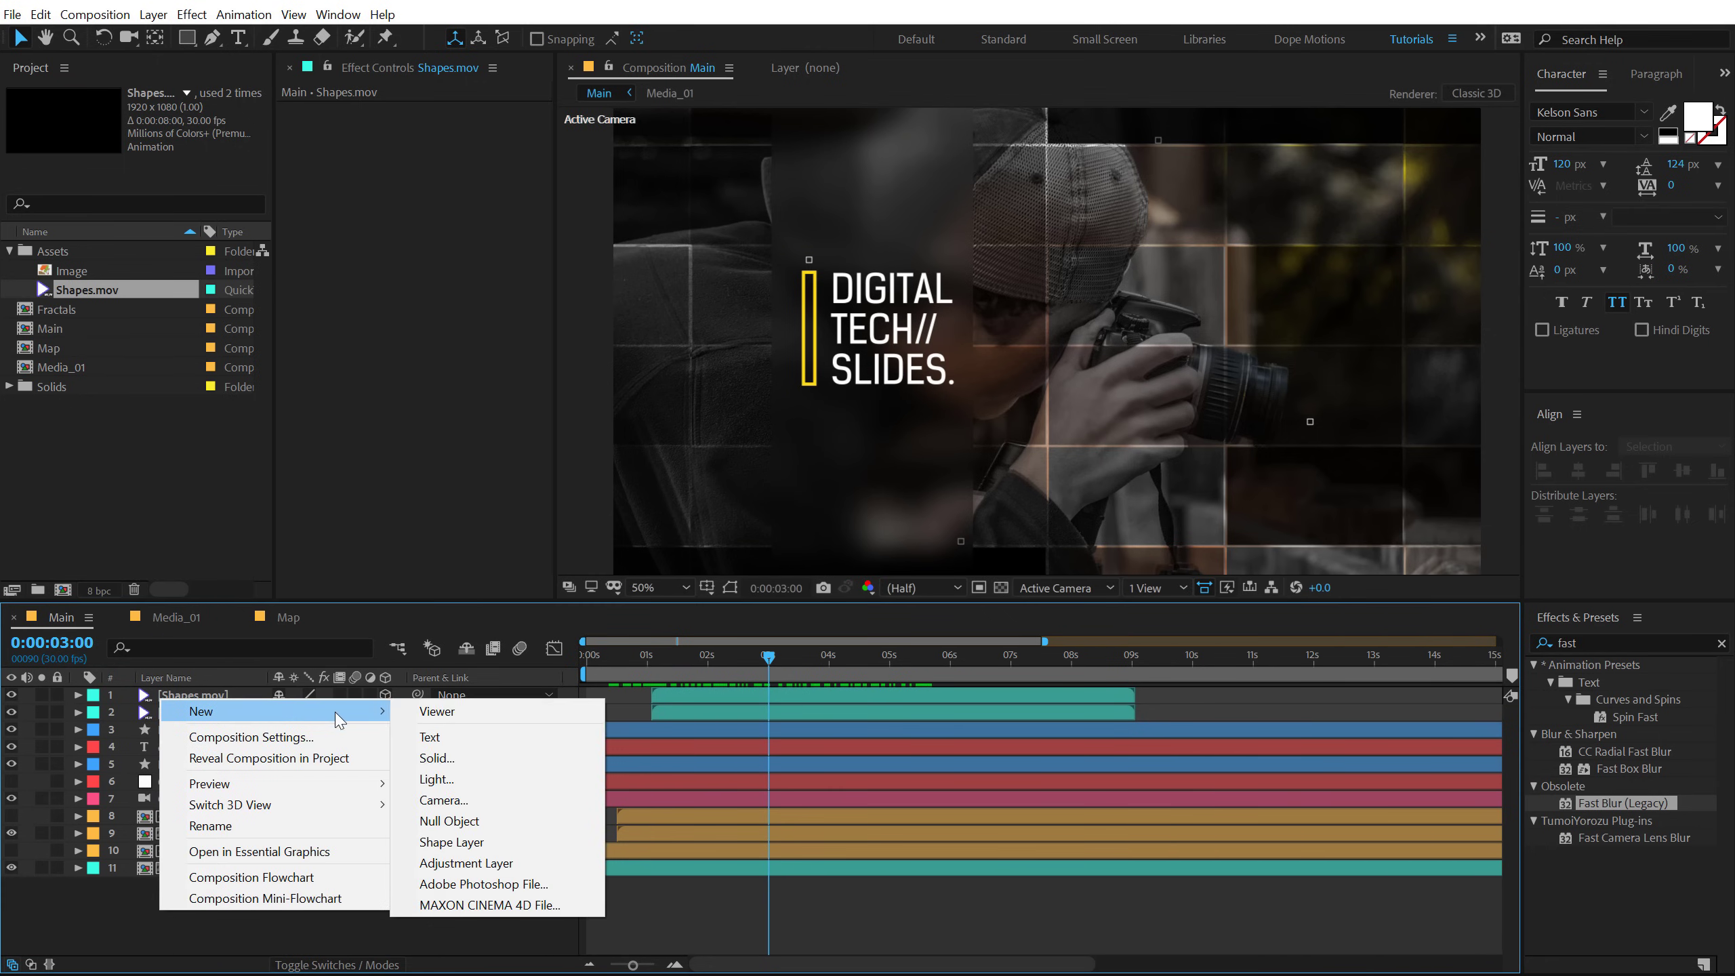
left_click(465, 863)
key("Return")
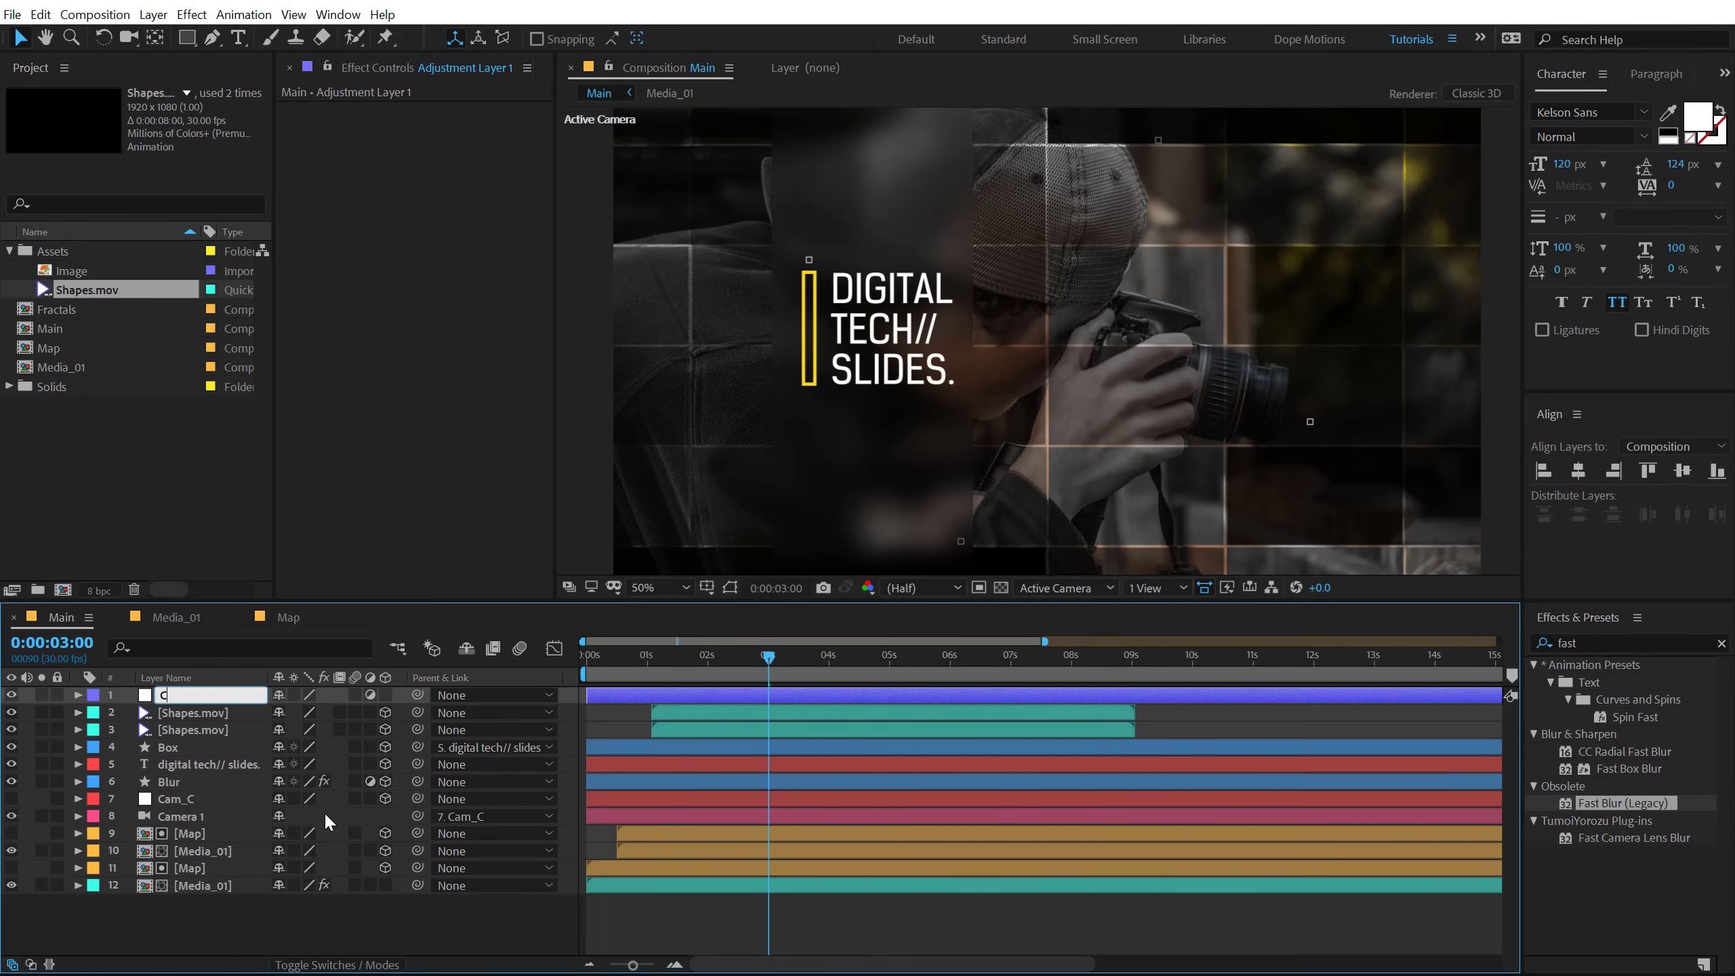
type("CC")
key("Return")
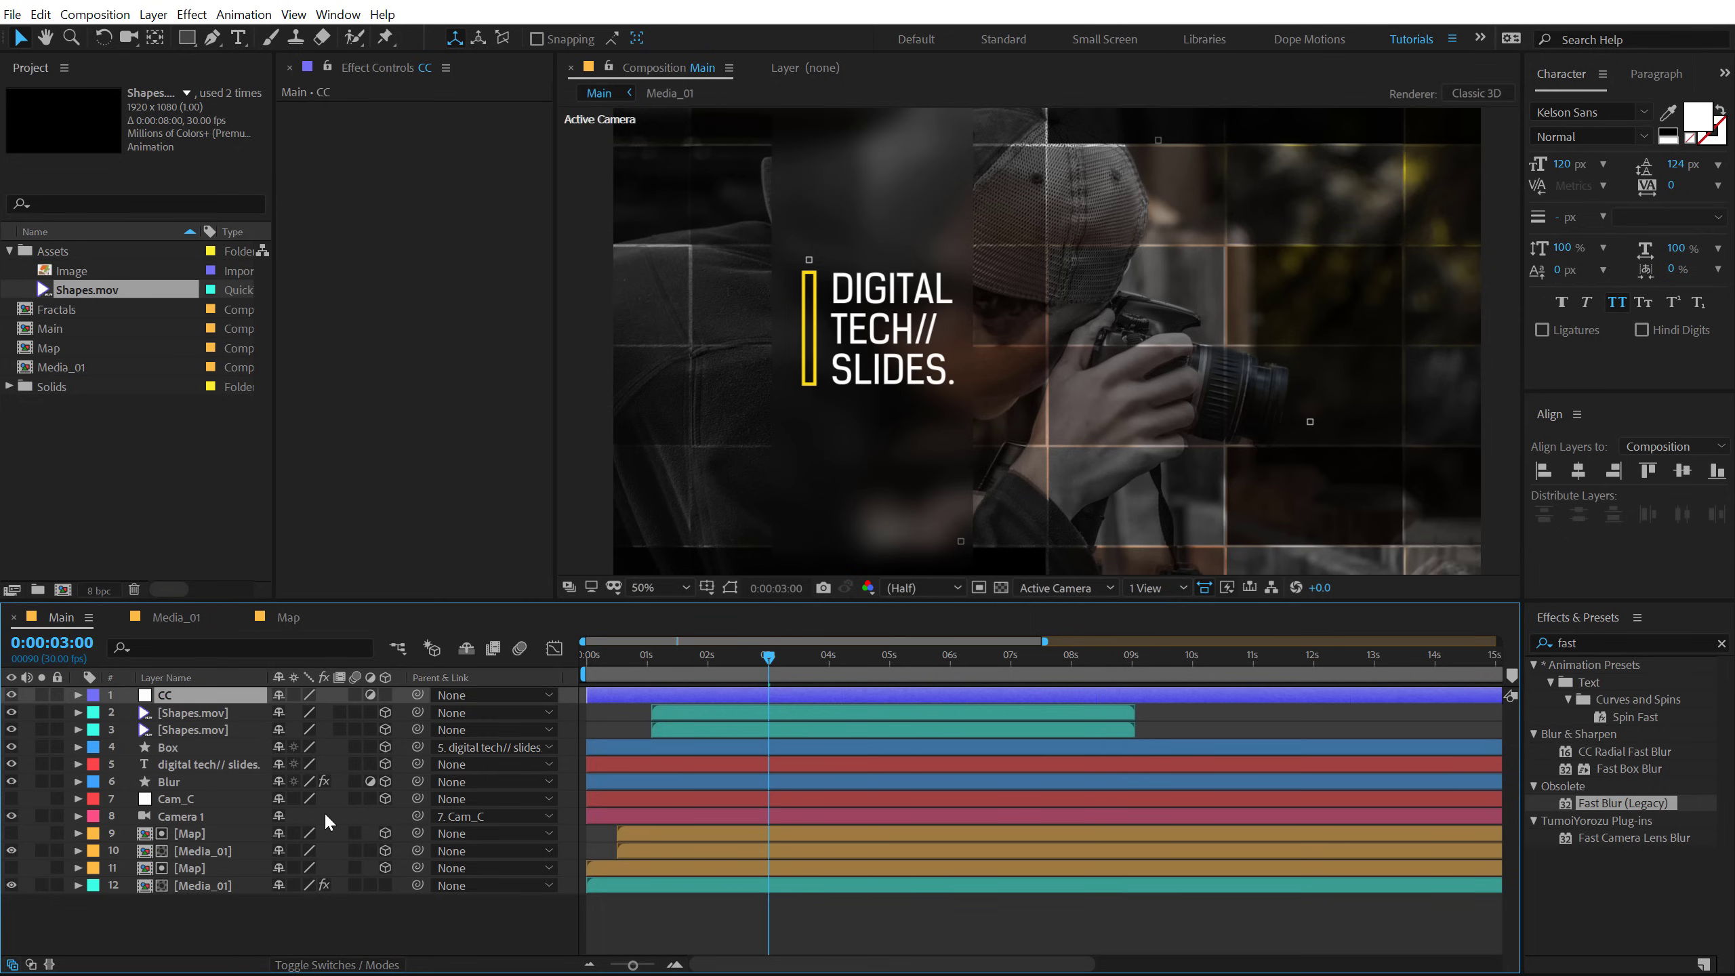
Step: Apply Curves to CC with an RGB S-curve and lifted Blue shadows
left_click(1583, 643)
type("curv")
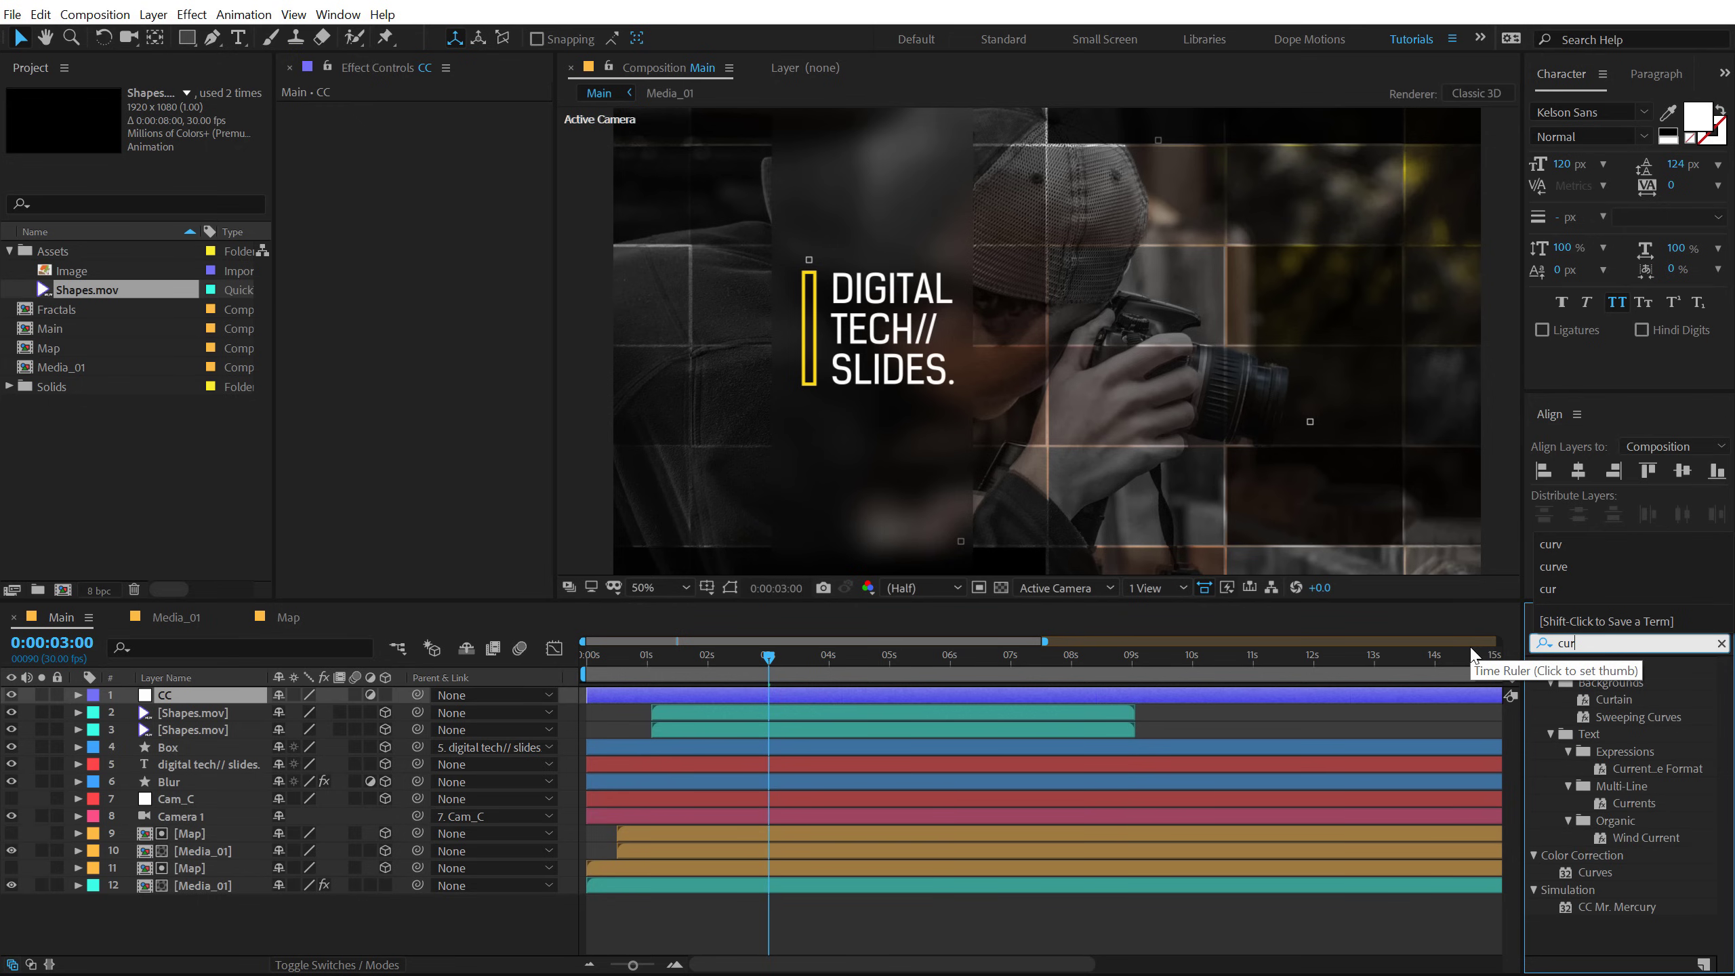
double_click(1600, 735)
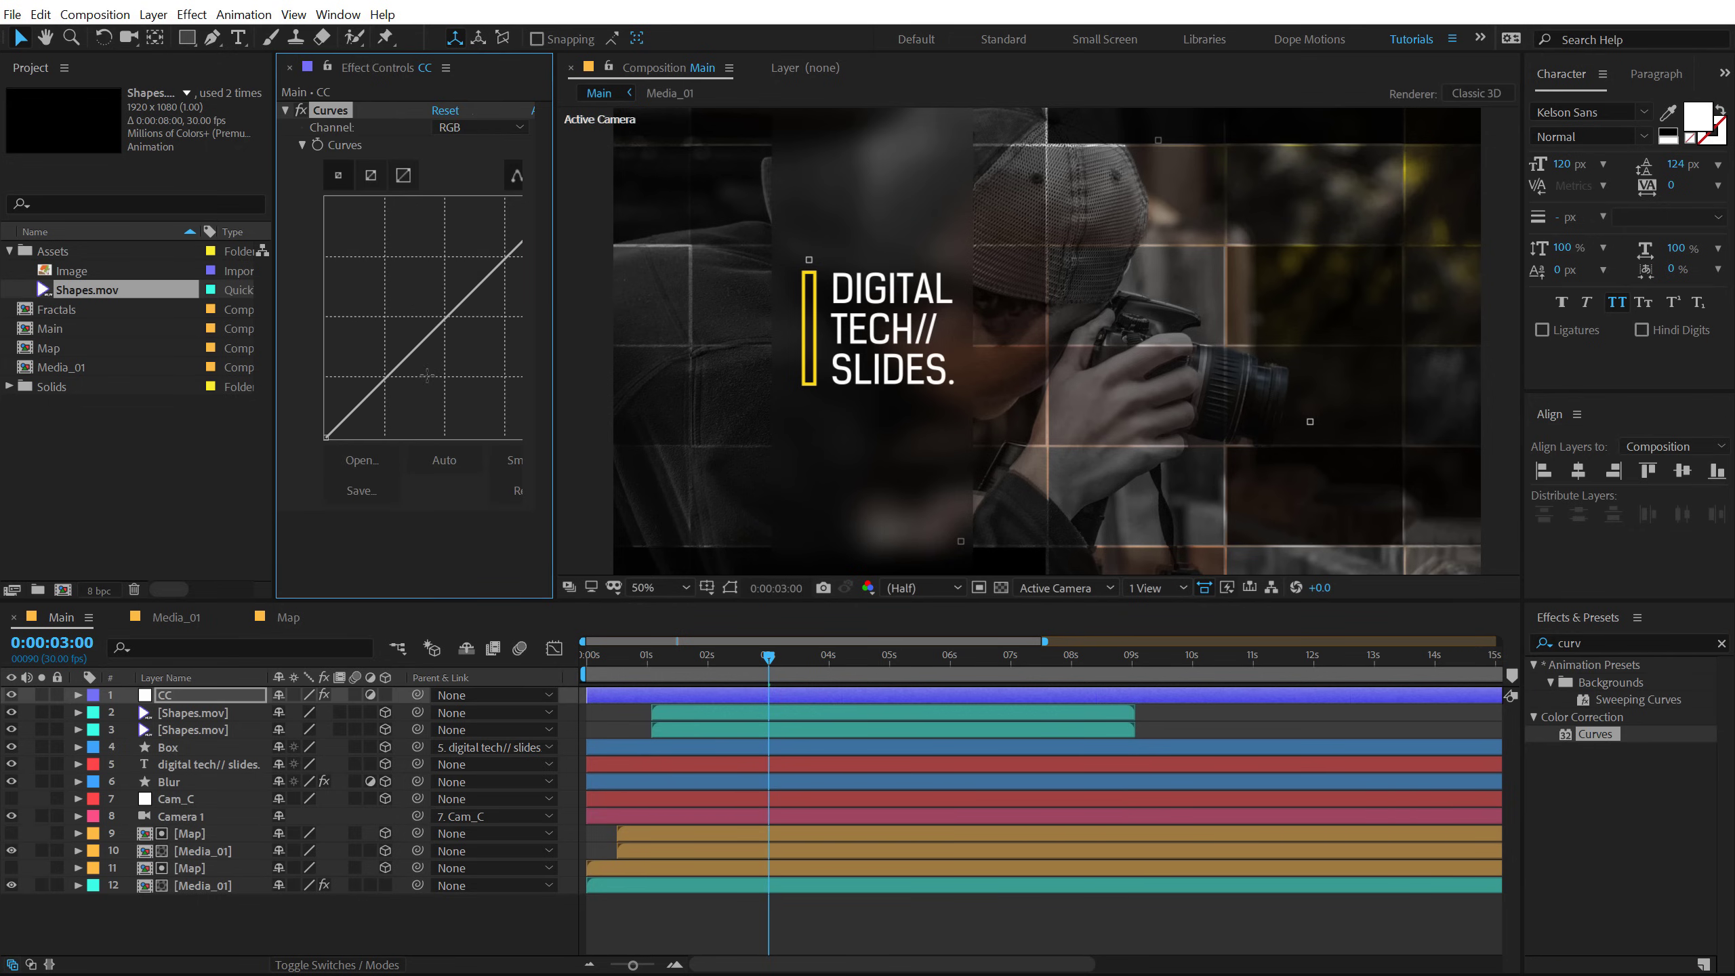
left_click_drag(553, 321, 644, 321)
left_click_drag(386, 375, 394, 381)
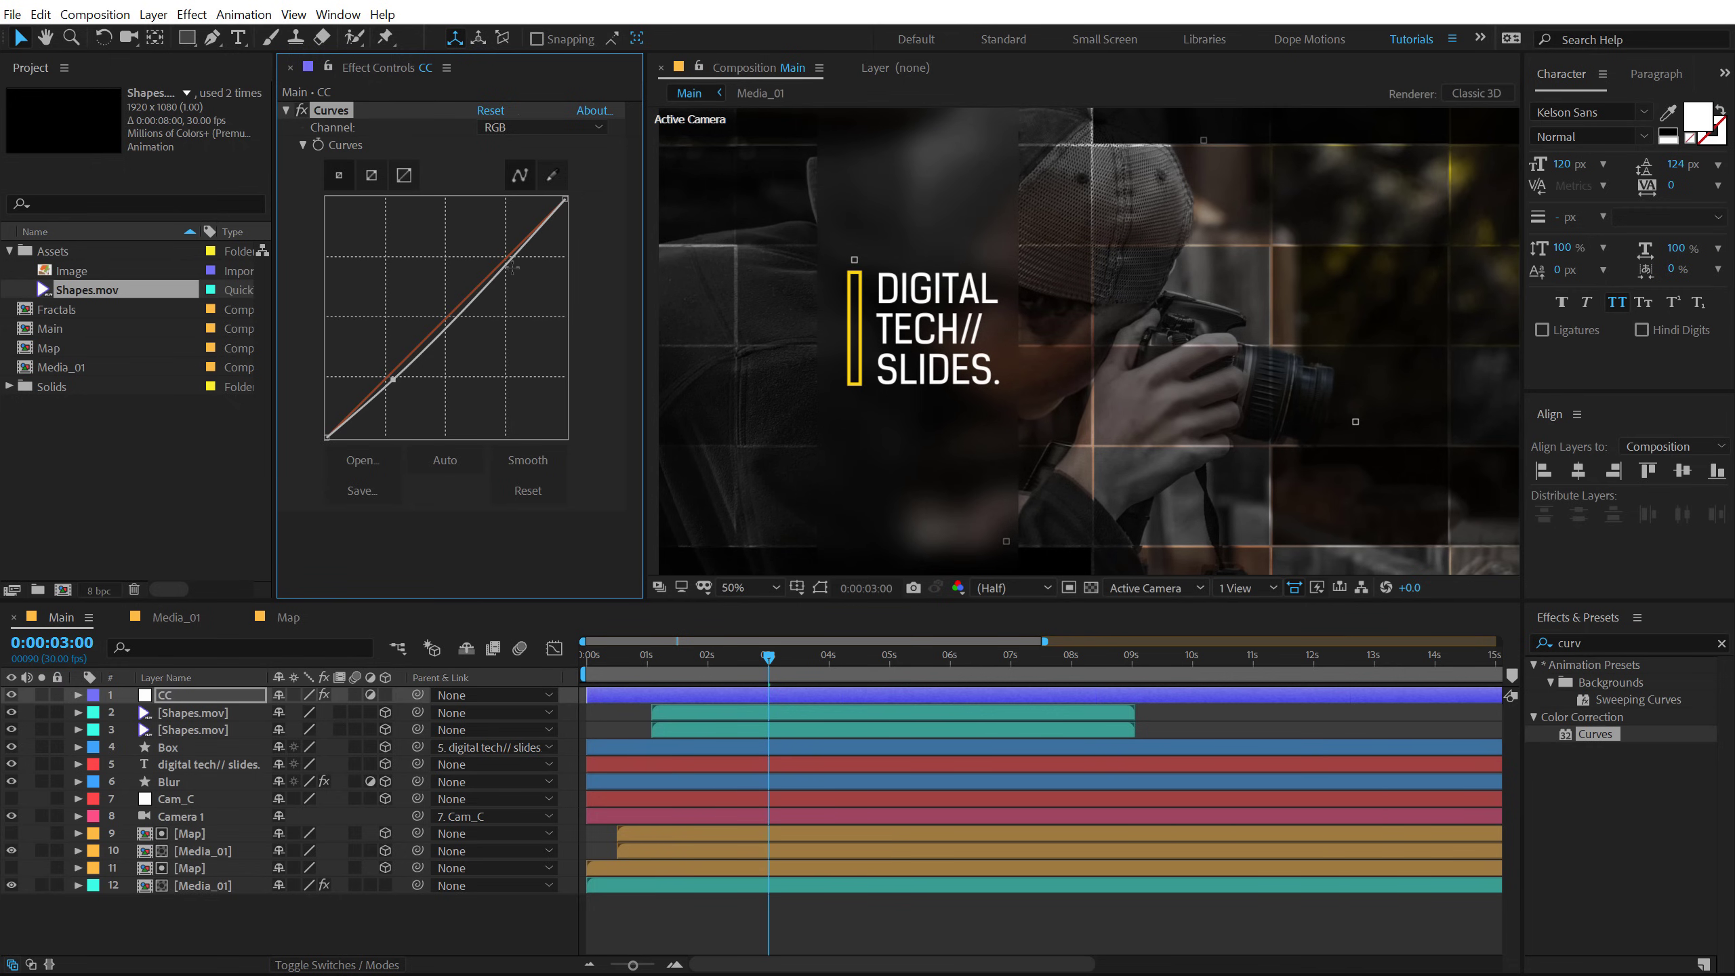
left_click_drag(514, 267, 499, 251)
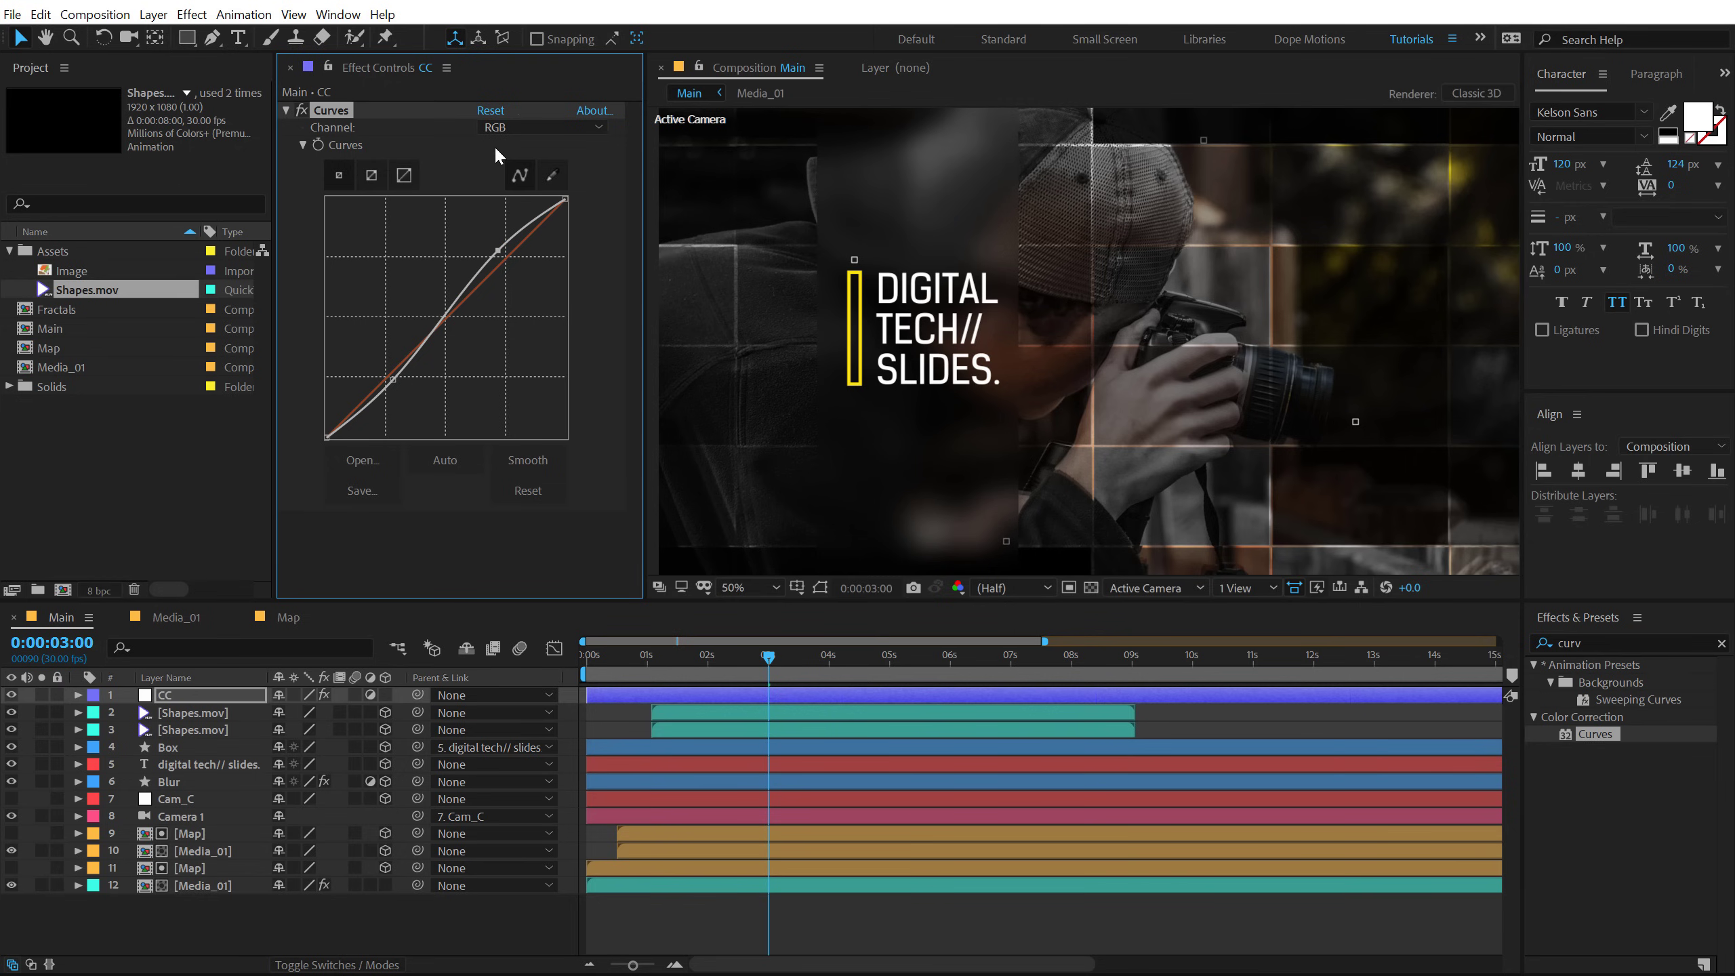
left_click(519, 127)
left_click(523, 218)
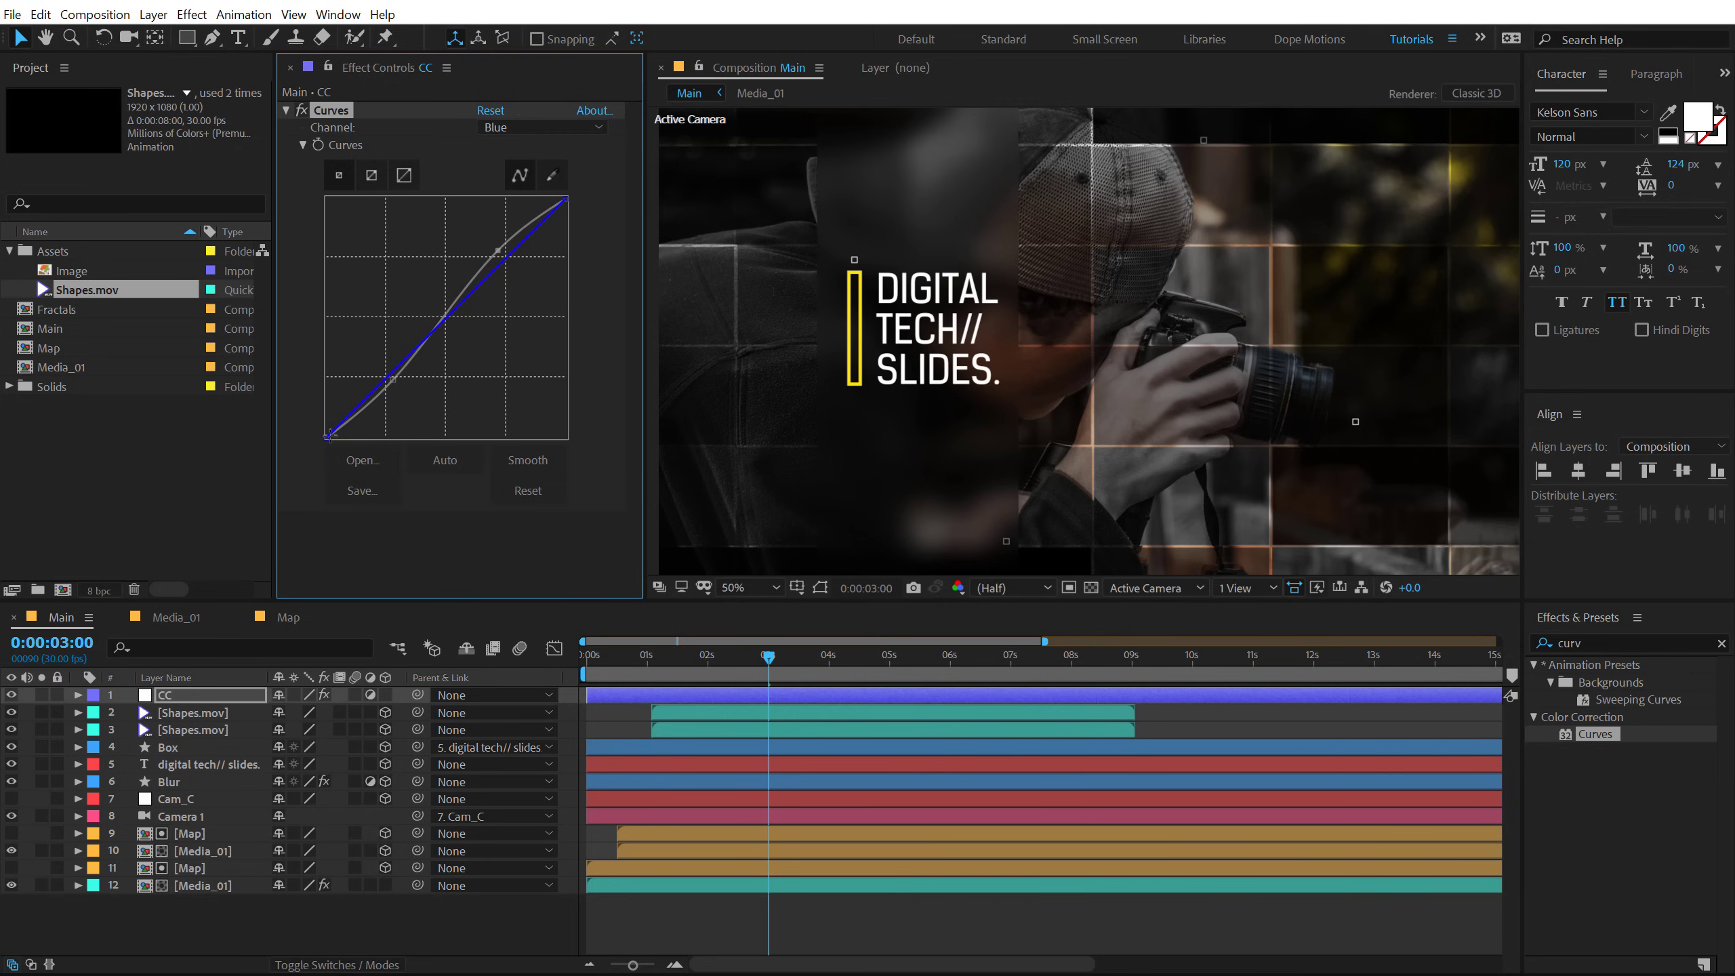
left_click_drag(330, 437, 327, 419)
key("Return")
Step: Add Glow to the CC adjustment layer with threshold about 87.8% and radius 249, then preview it
left_click(1591, 642)
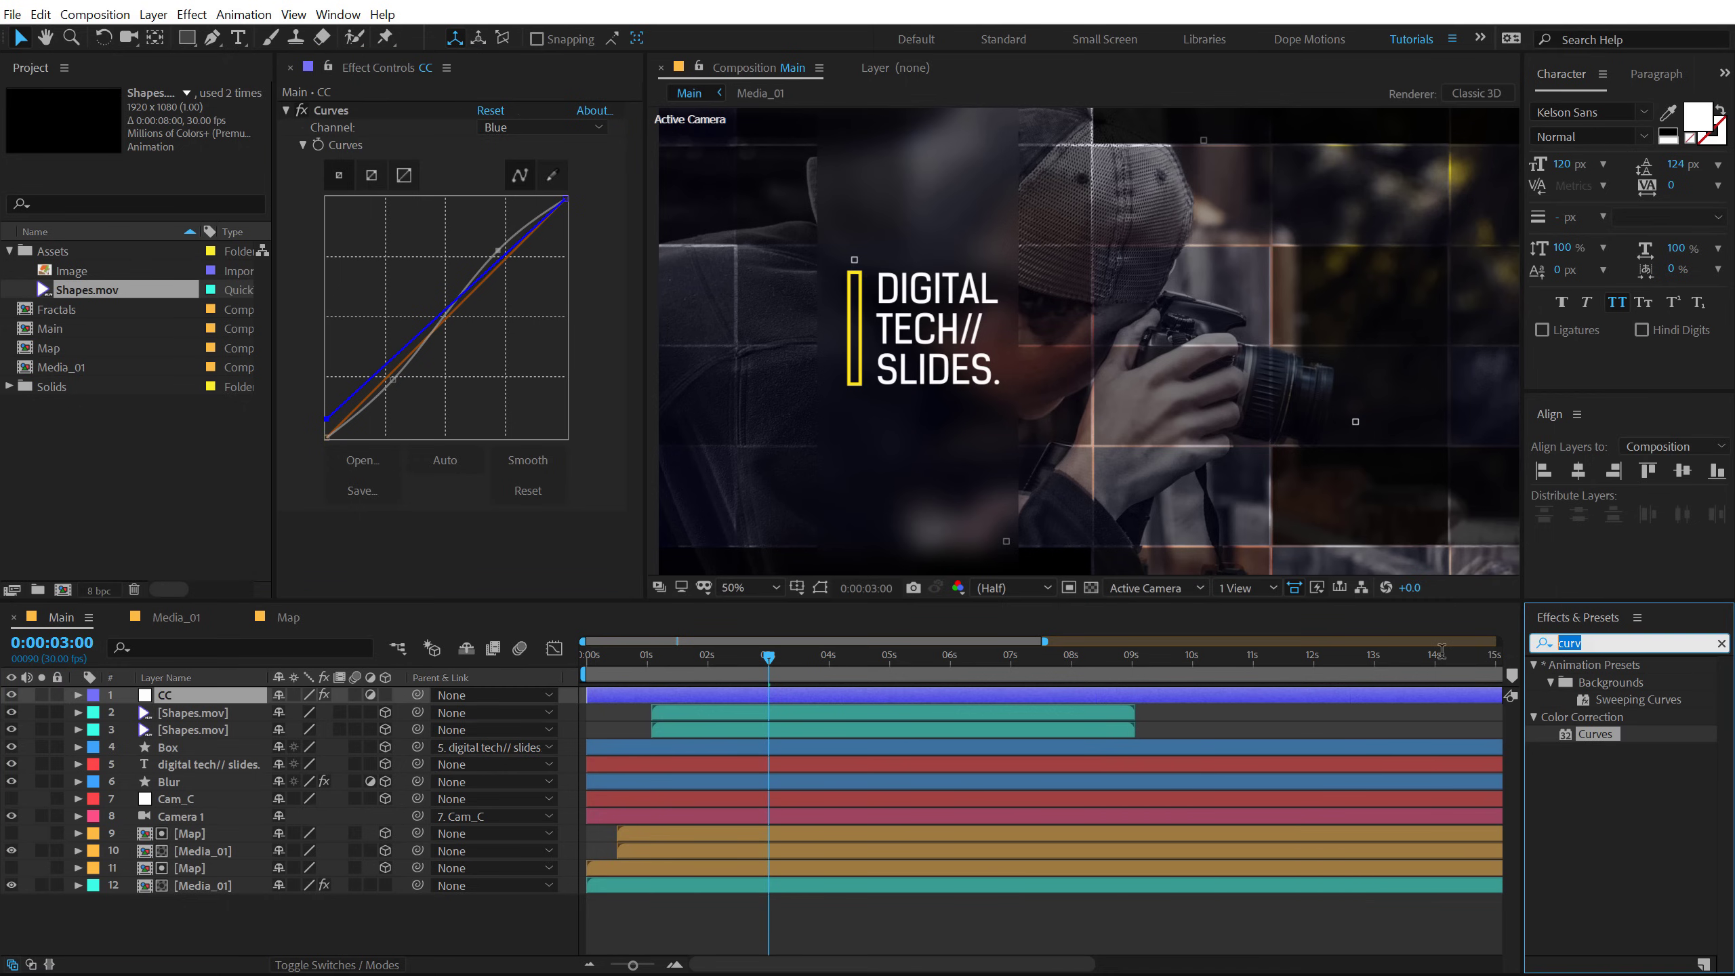
type("glow")
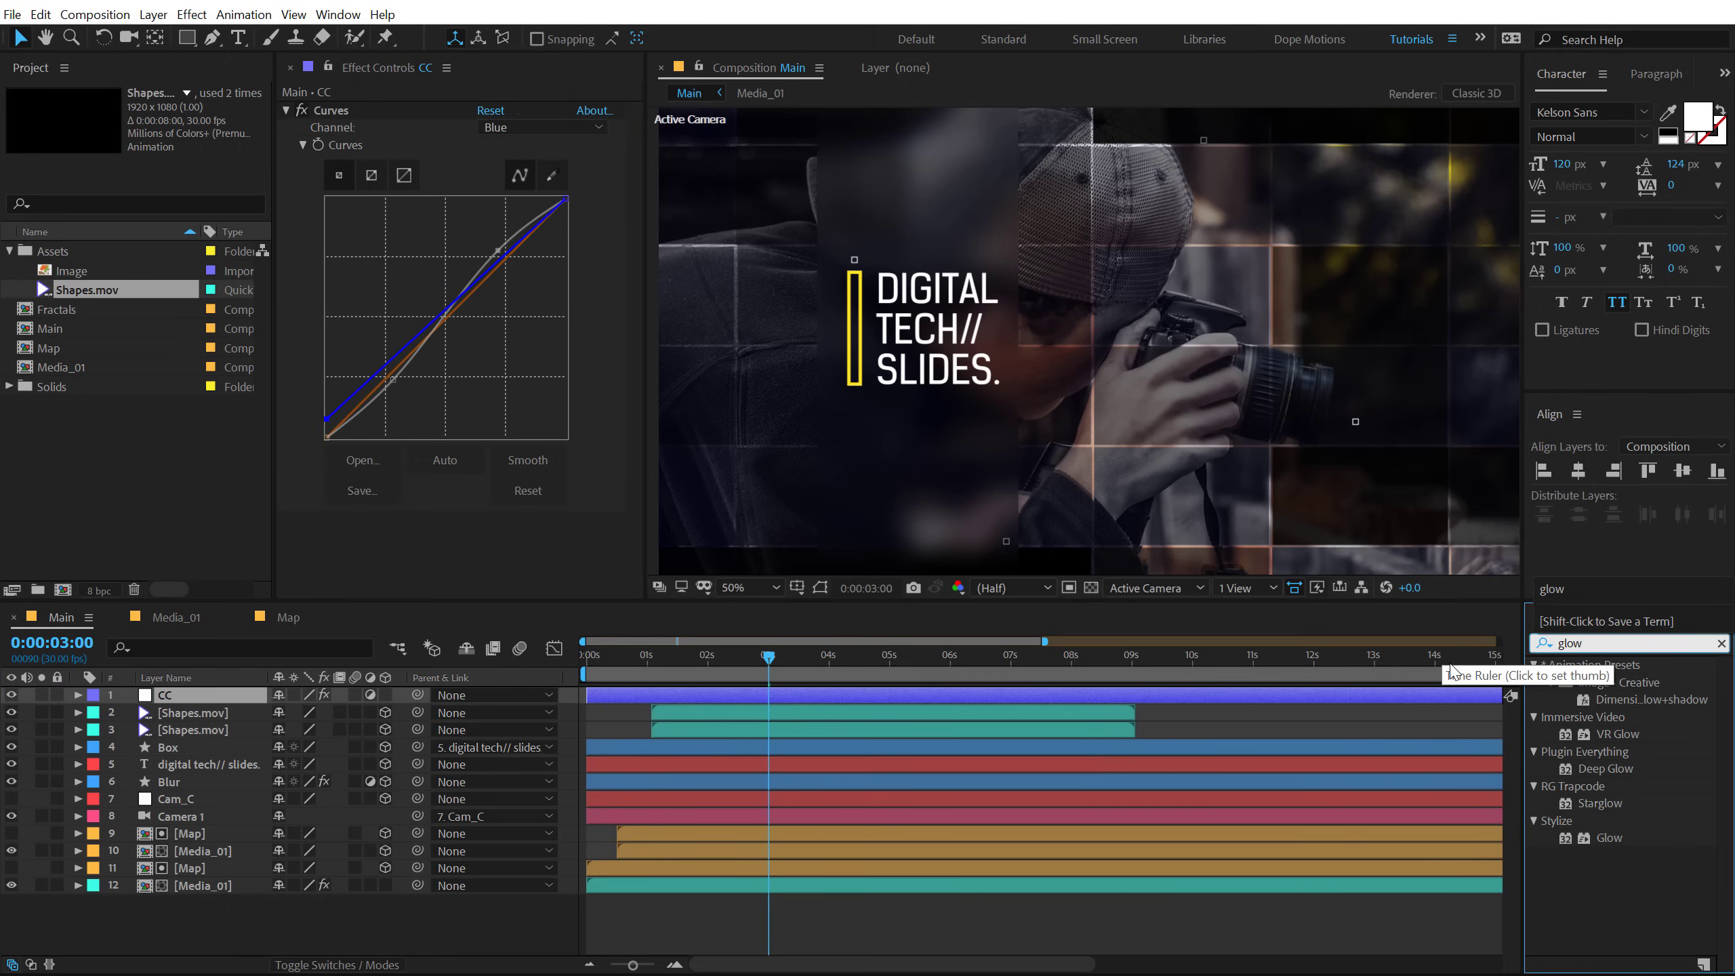
left_click_drag(1609, 836, 513, 315)
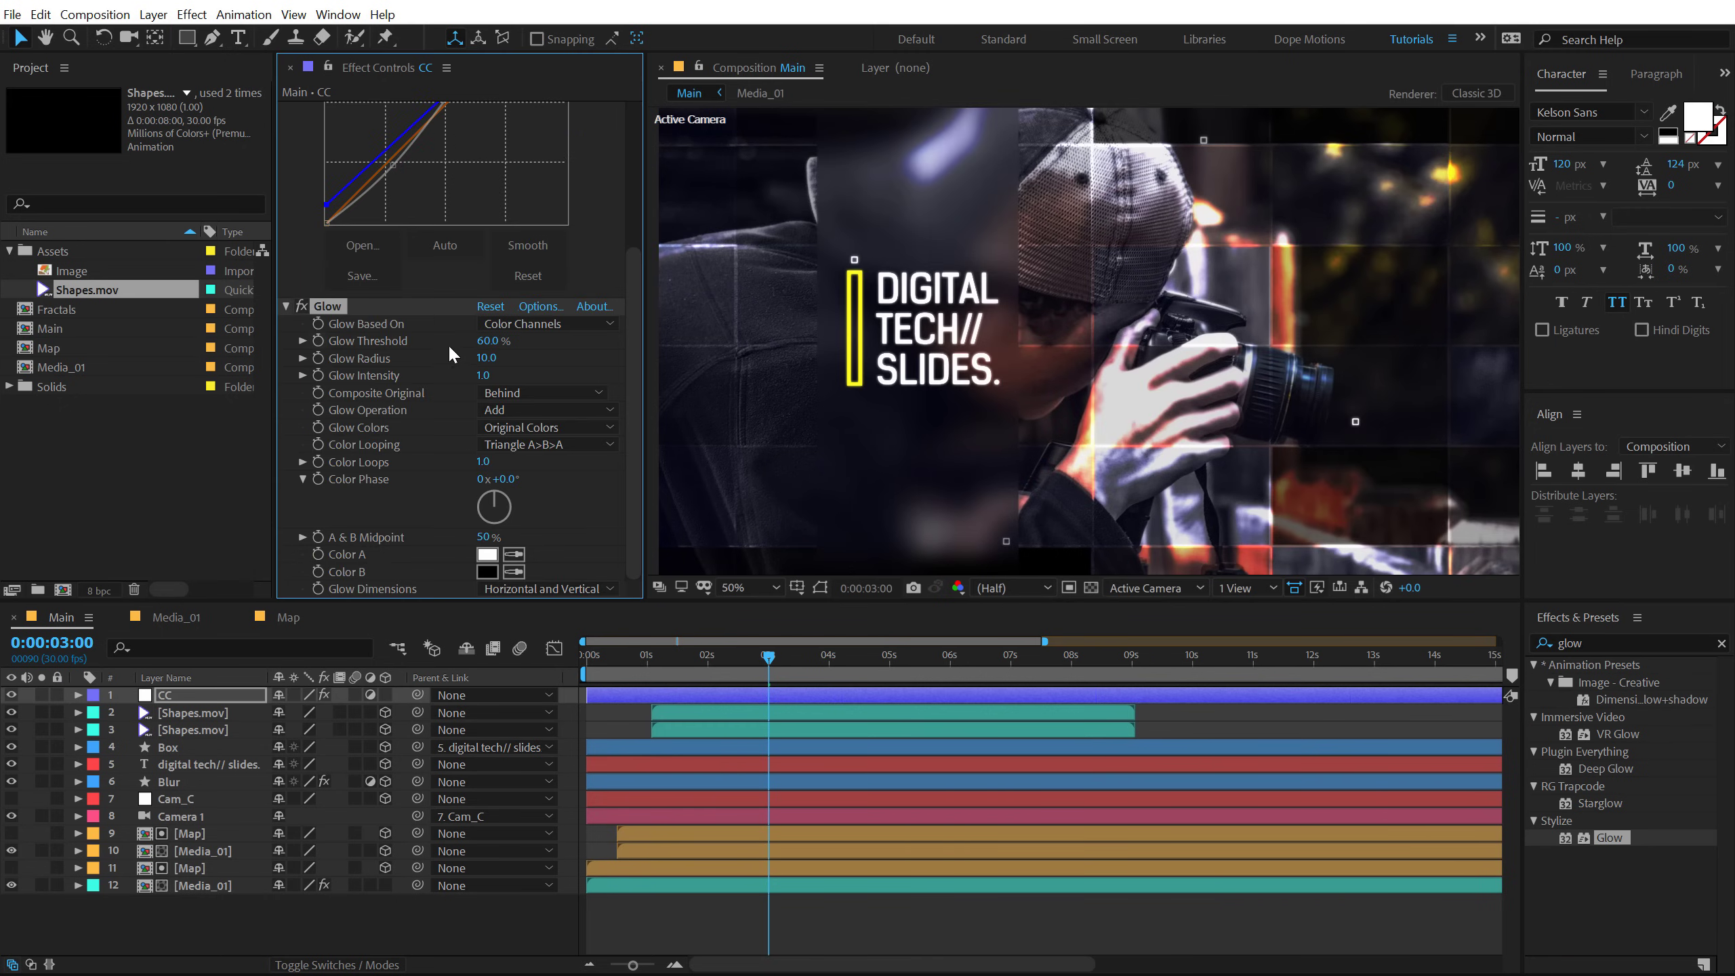
left_click(486, 340)
type("70")
key("Return")
left_click_drag(486, 357, 716, 342)
left_click_drag(505, 341, 525, 344)
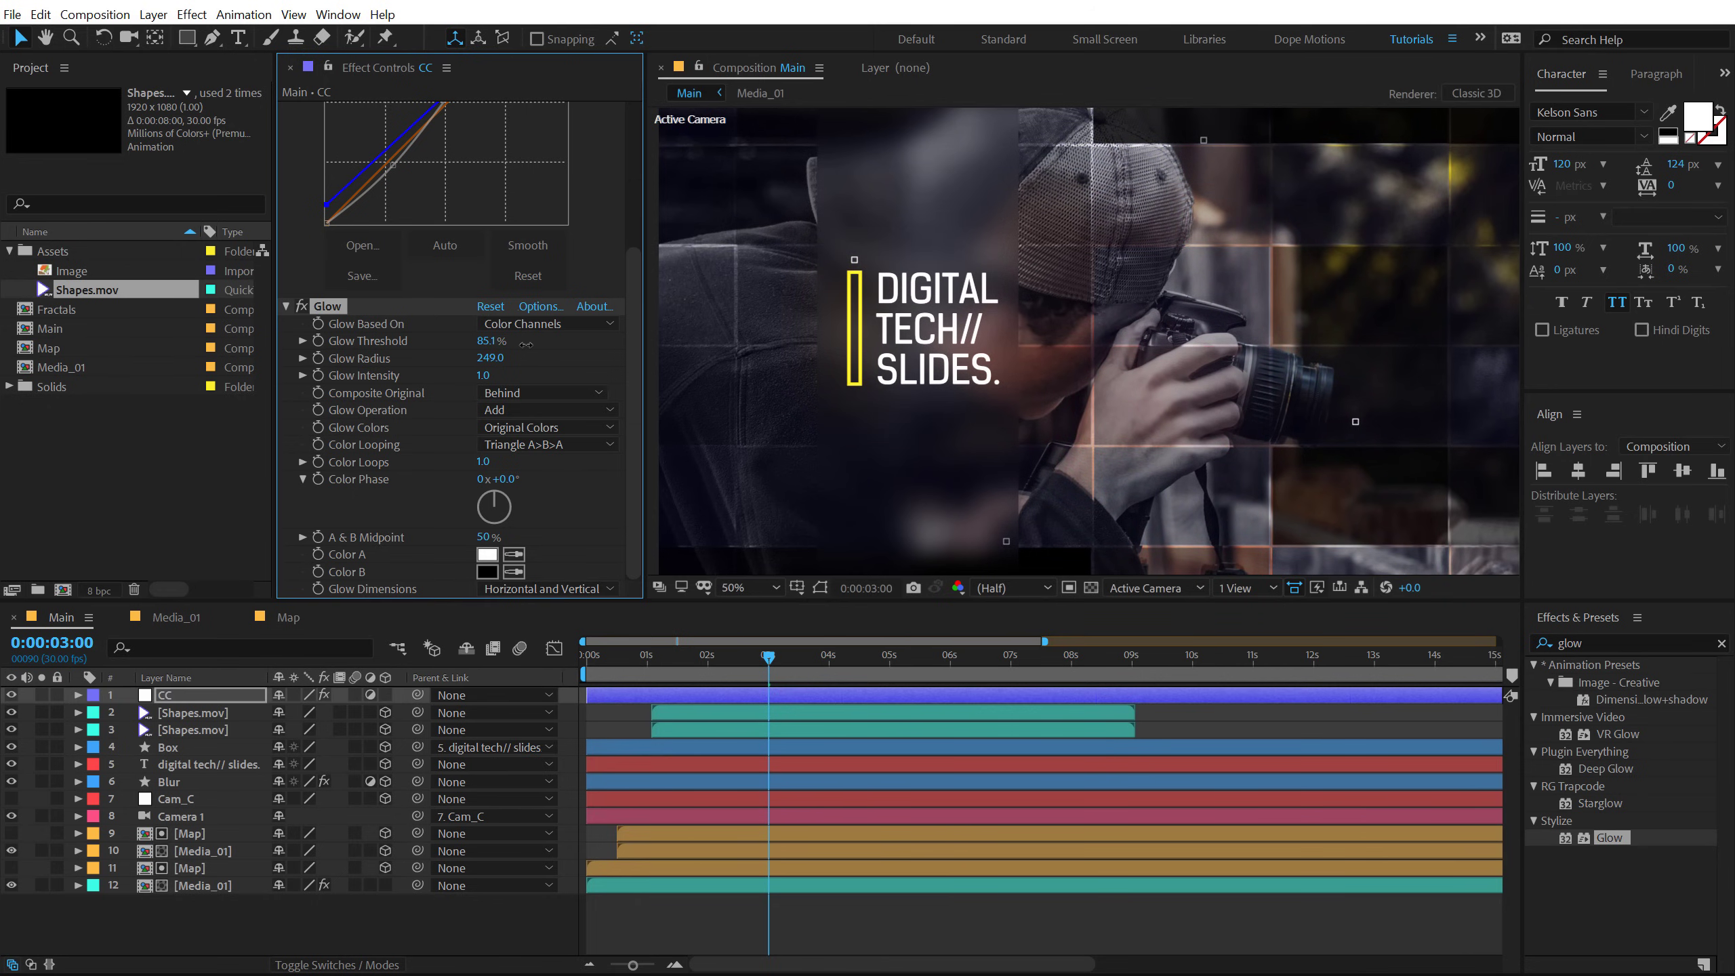
left_click(418, 929)
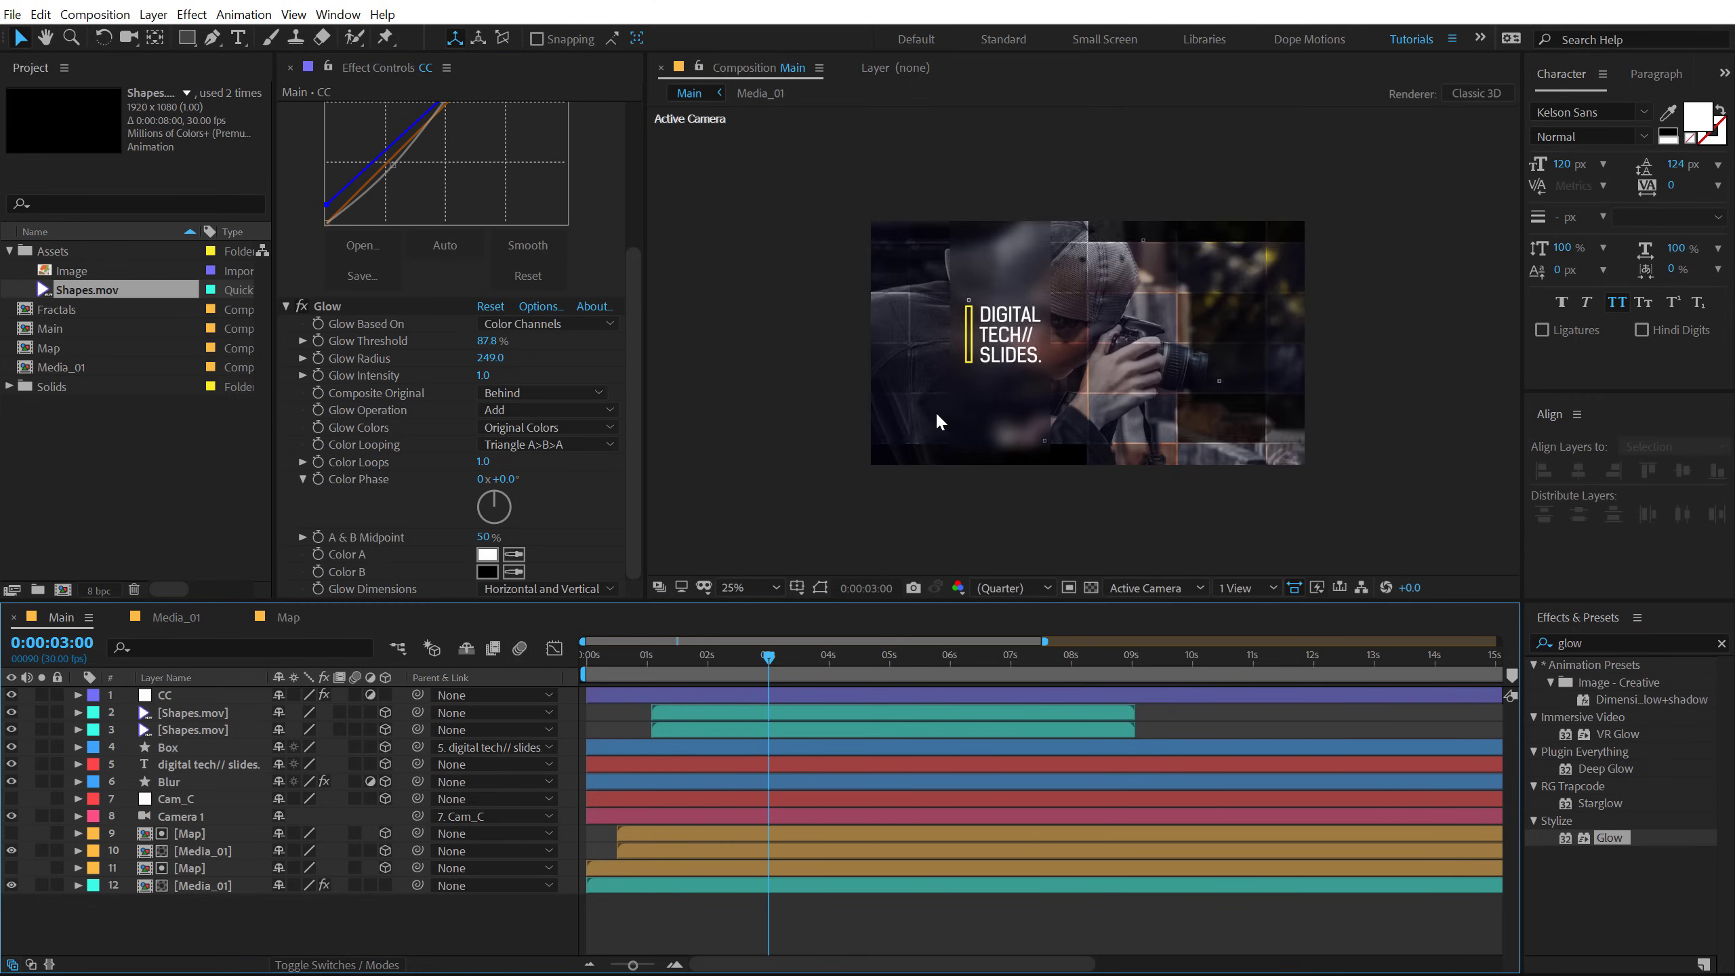
left_click_drag(637, 663, 772, 660)
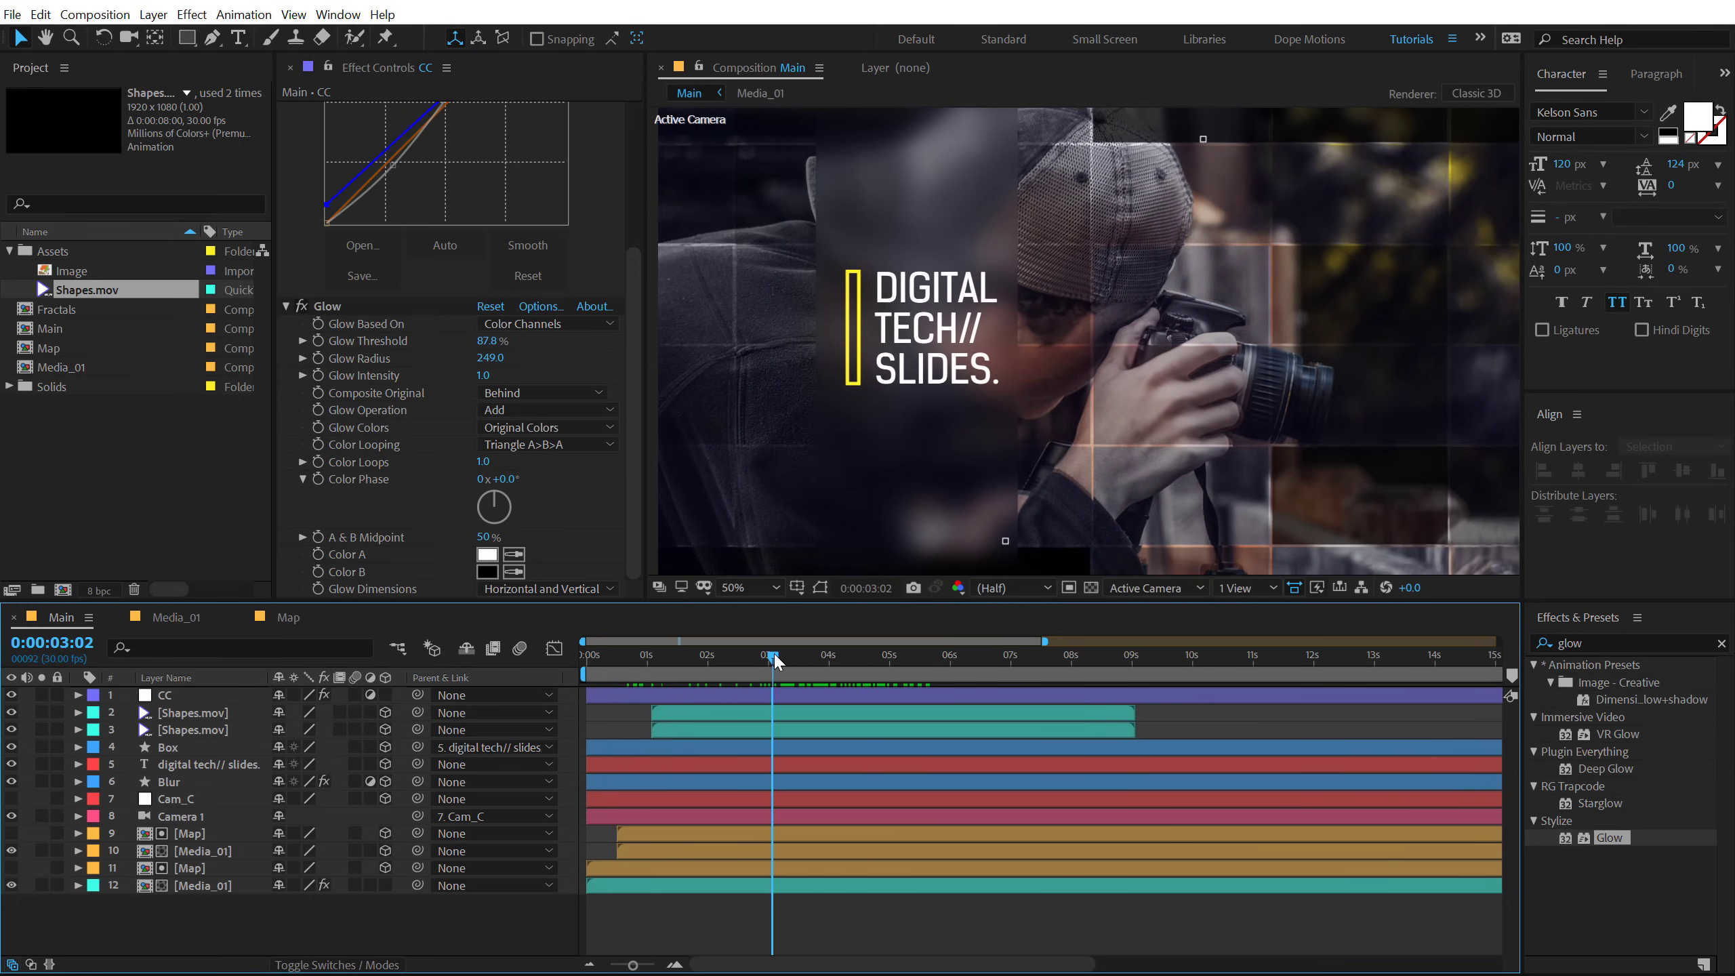
scroll(904, 370, "down", 2)
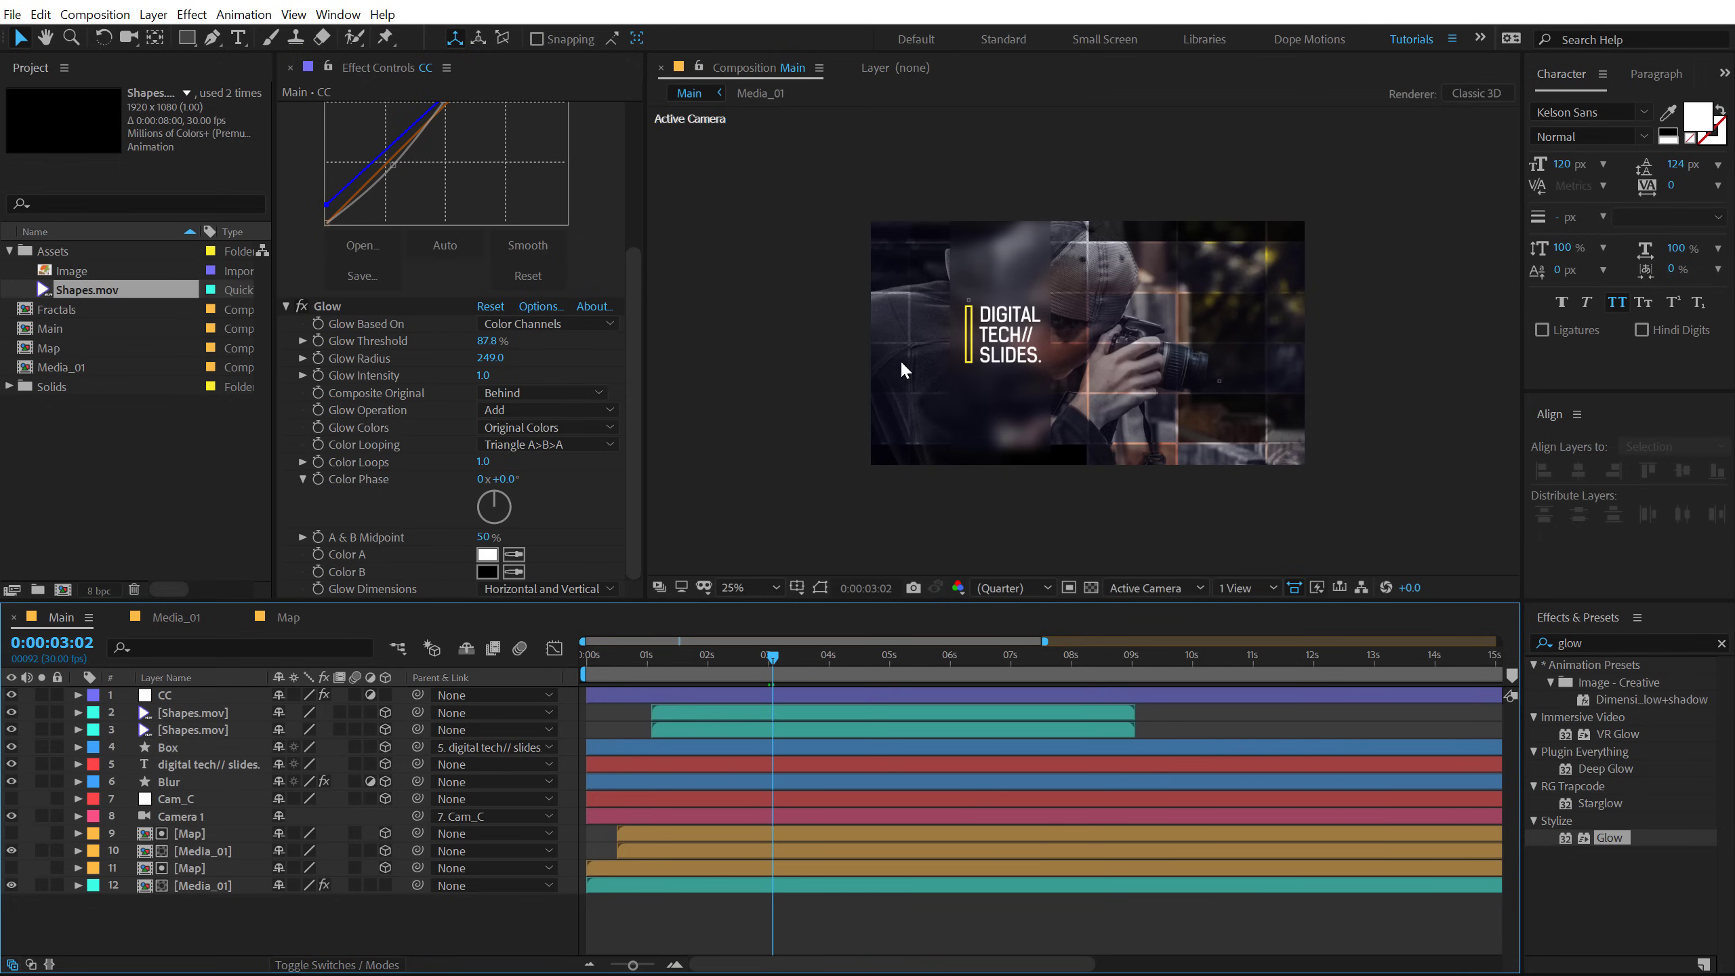
left_click_drag(611, 659, 927, 657)
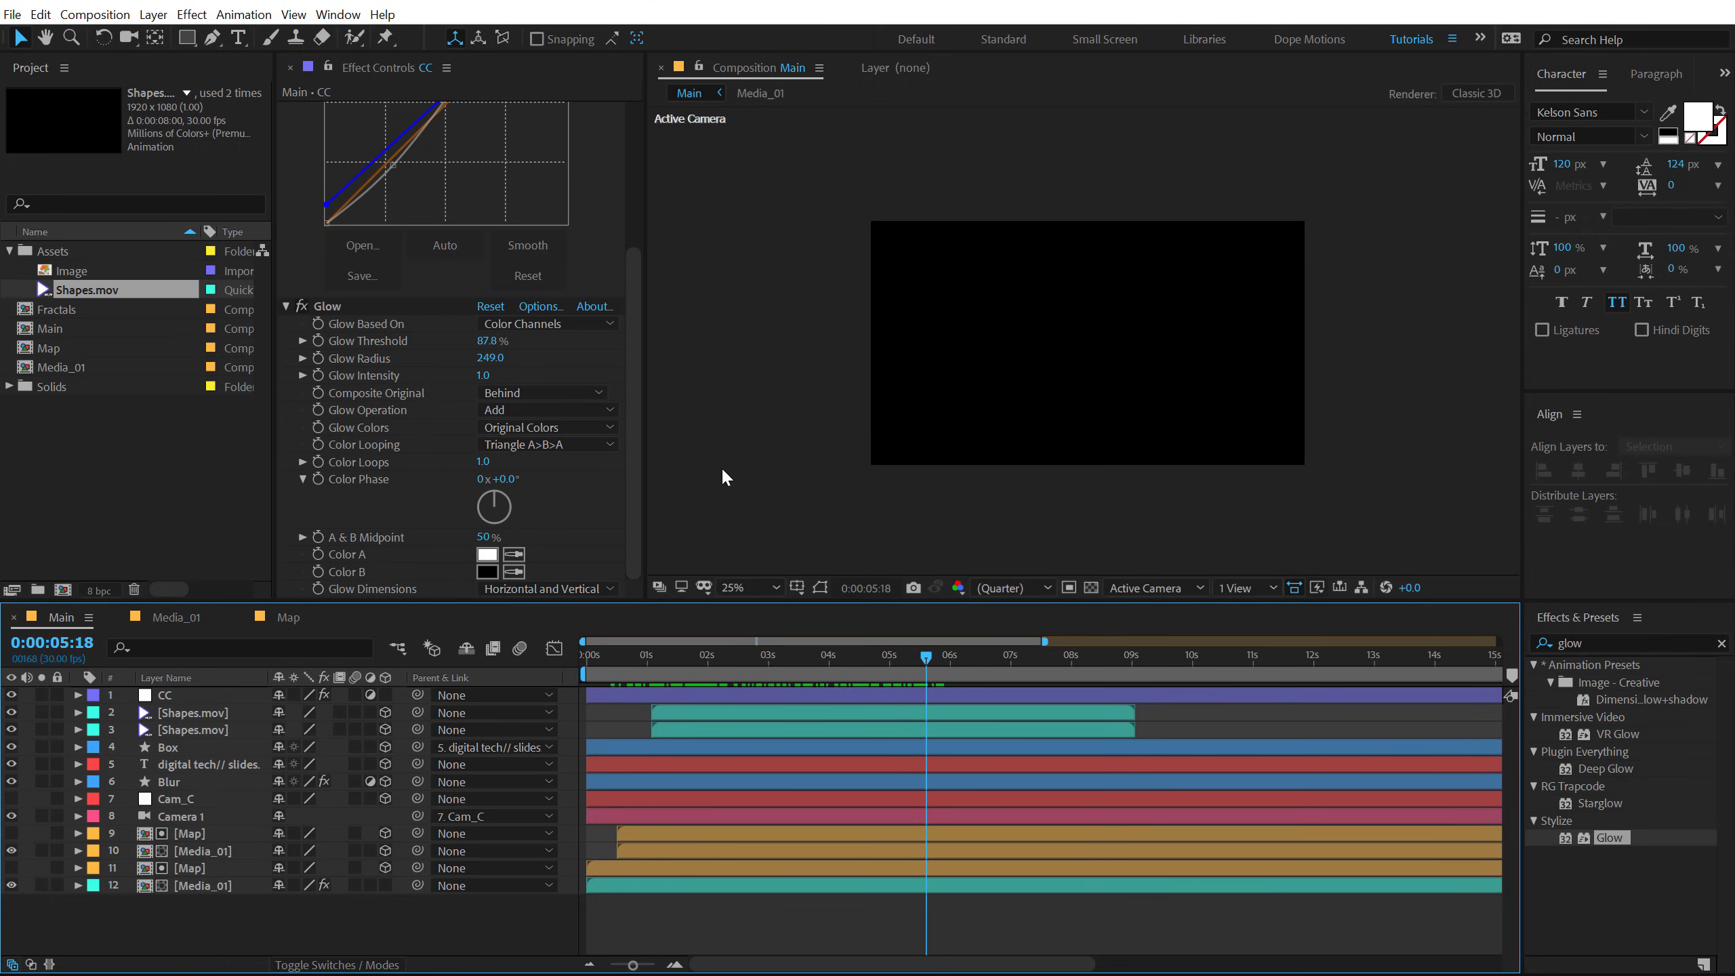
Step: Select all twelve layers in Main and precompose them into a comp named Sc_01
left_click(42, 489)
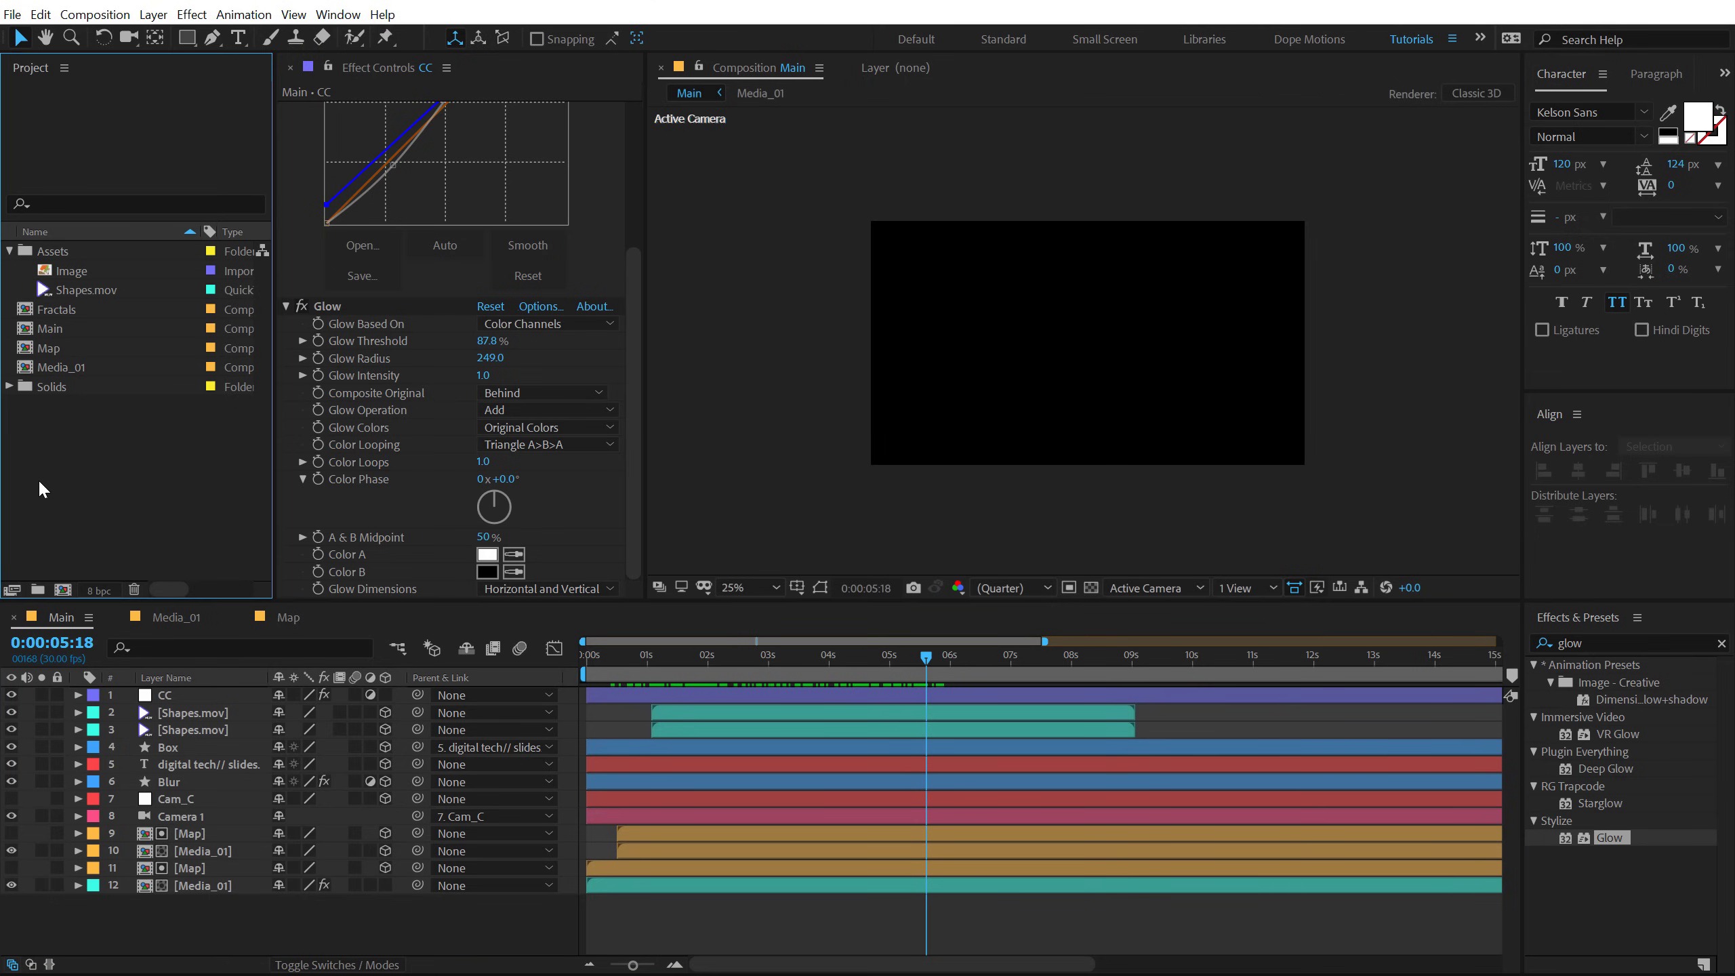
left_click(9, 251)
left_click(163, 934)
key("ctrl+a")
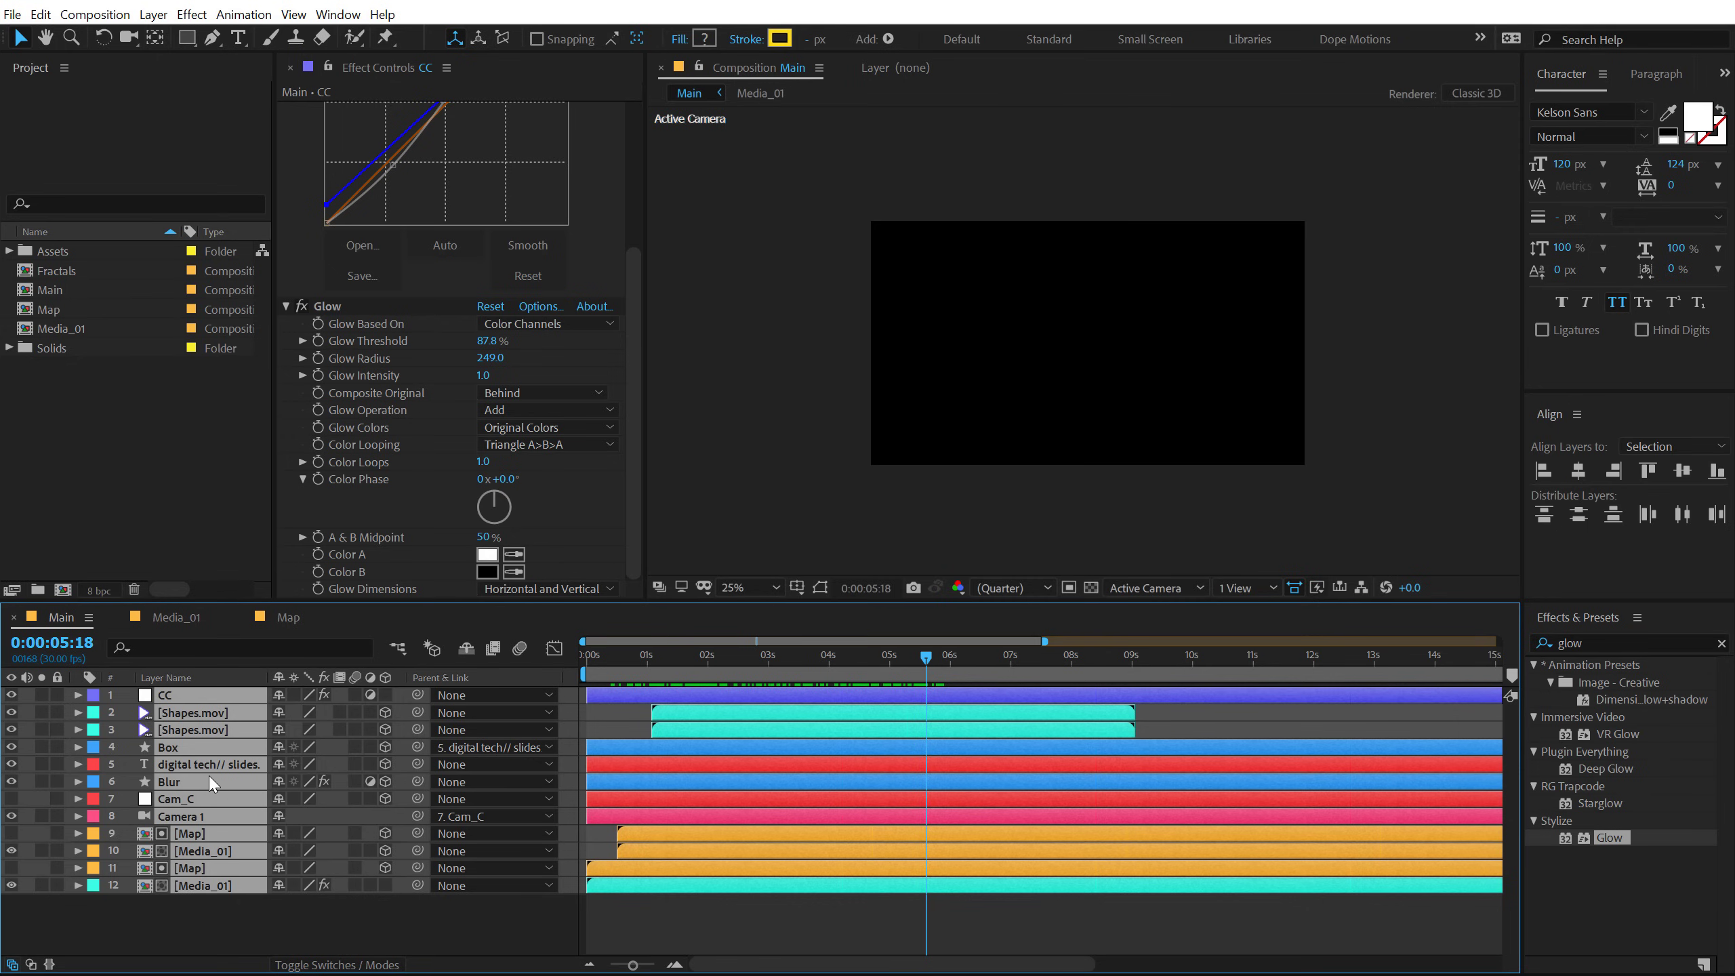
key("ctrl+shift+c")
type("Sc_01")
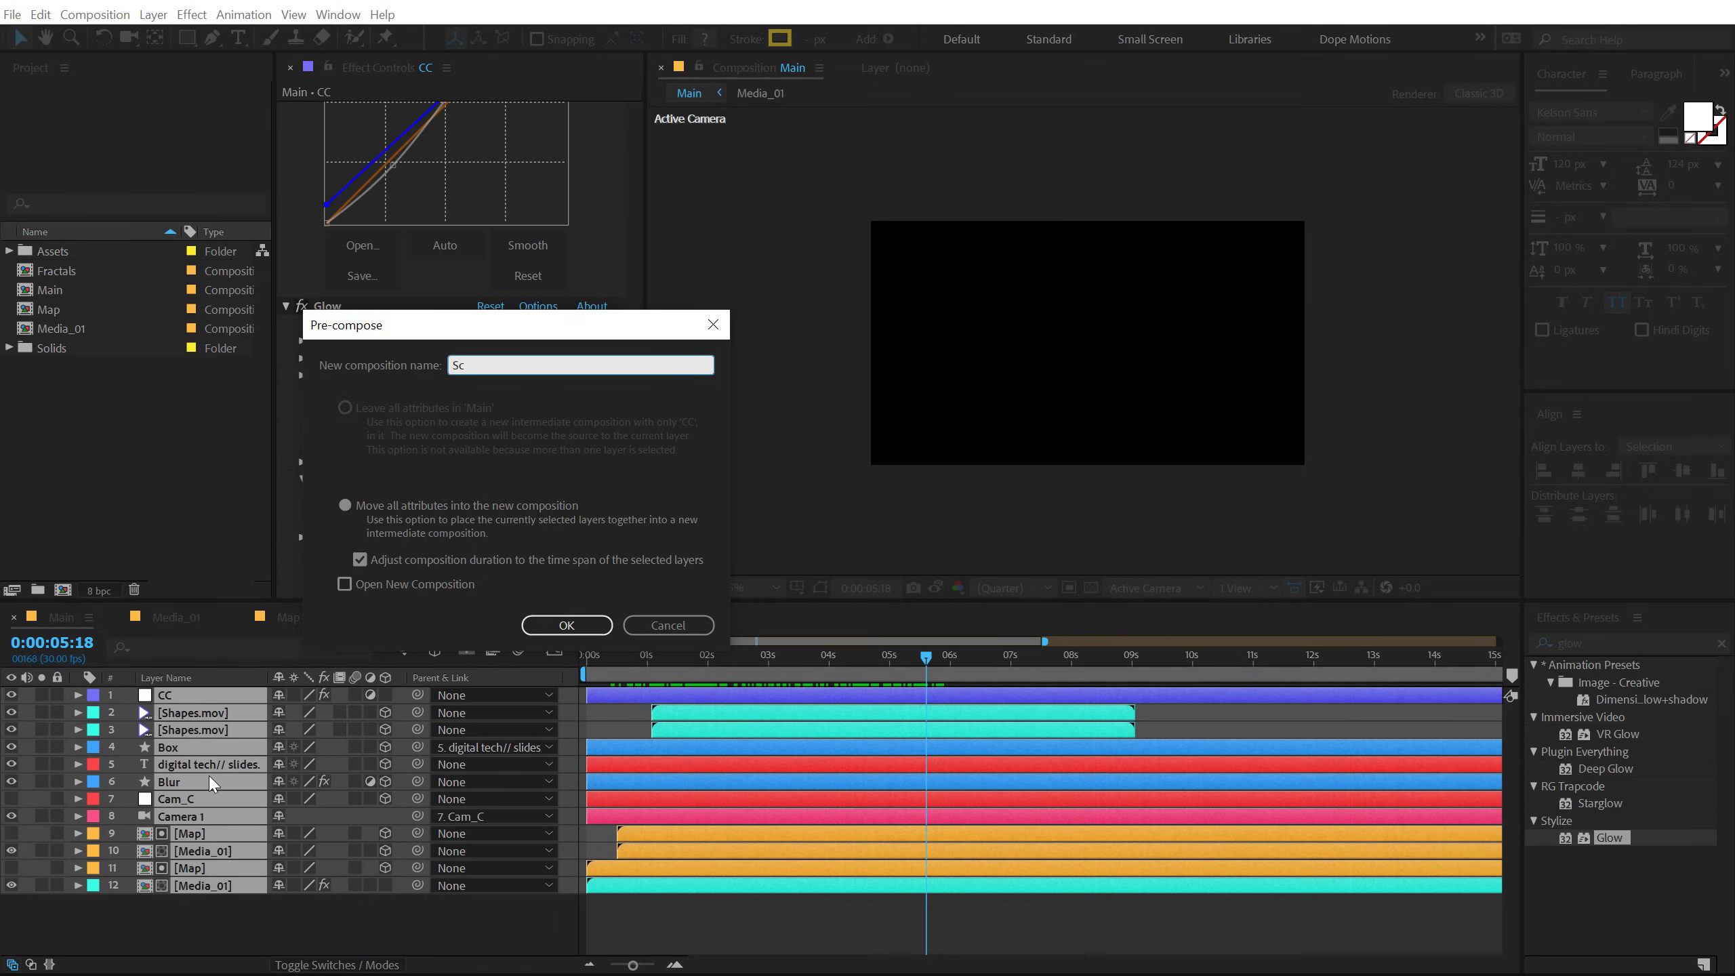
left_click(530, 623)
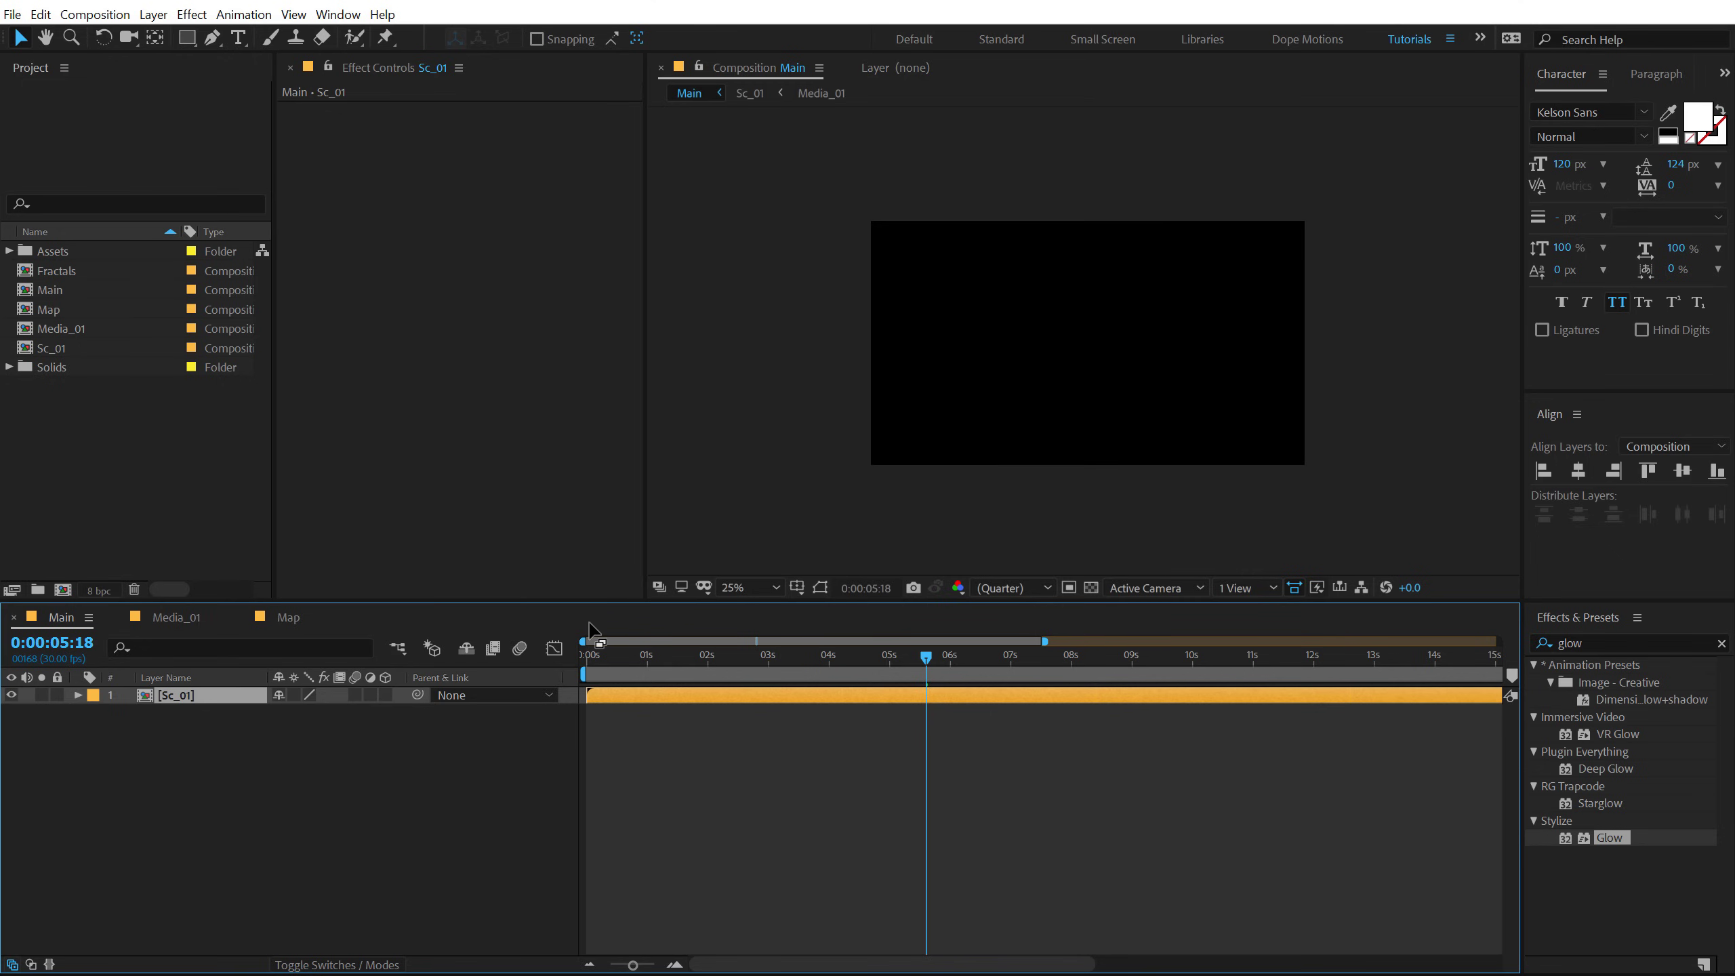
Step: Launch the True Comp Duplicator script from the Window menu and dock its panel
left_click(338, 14)
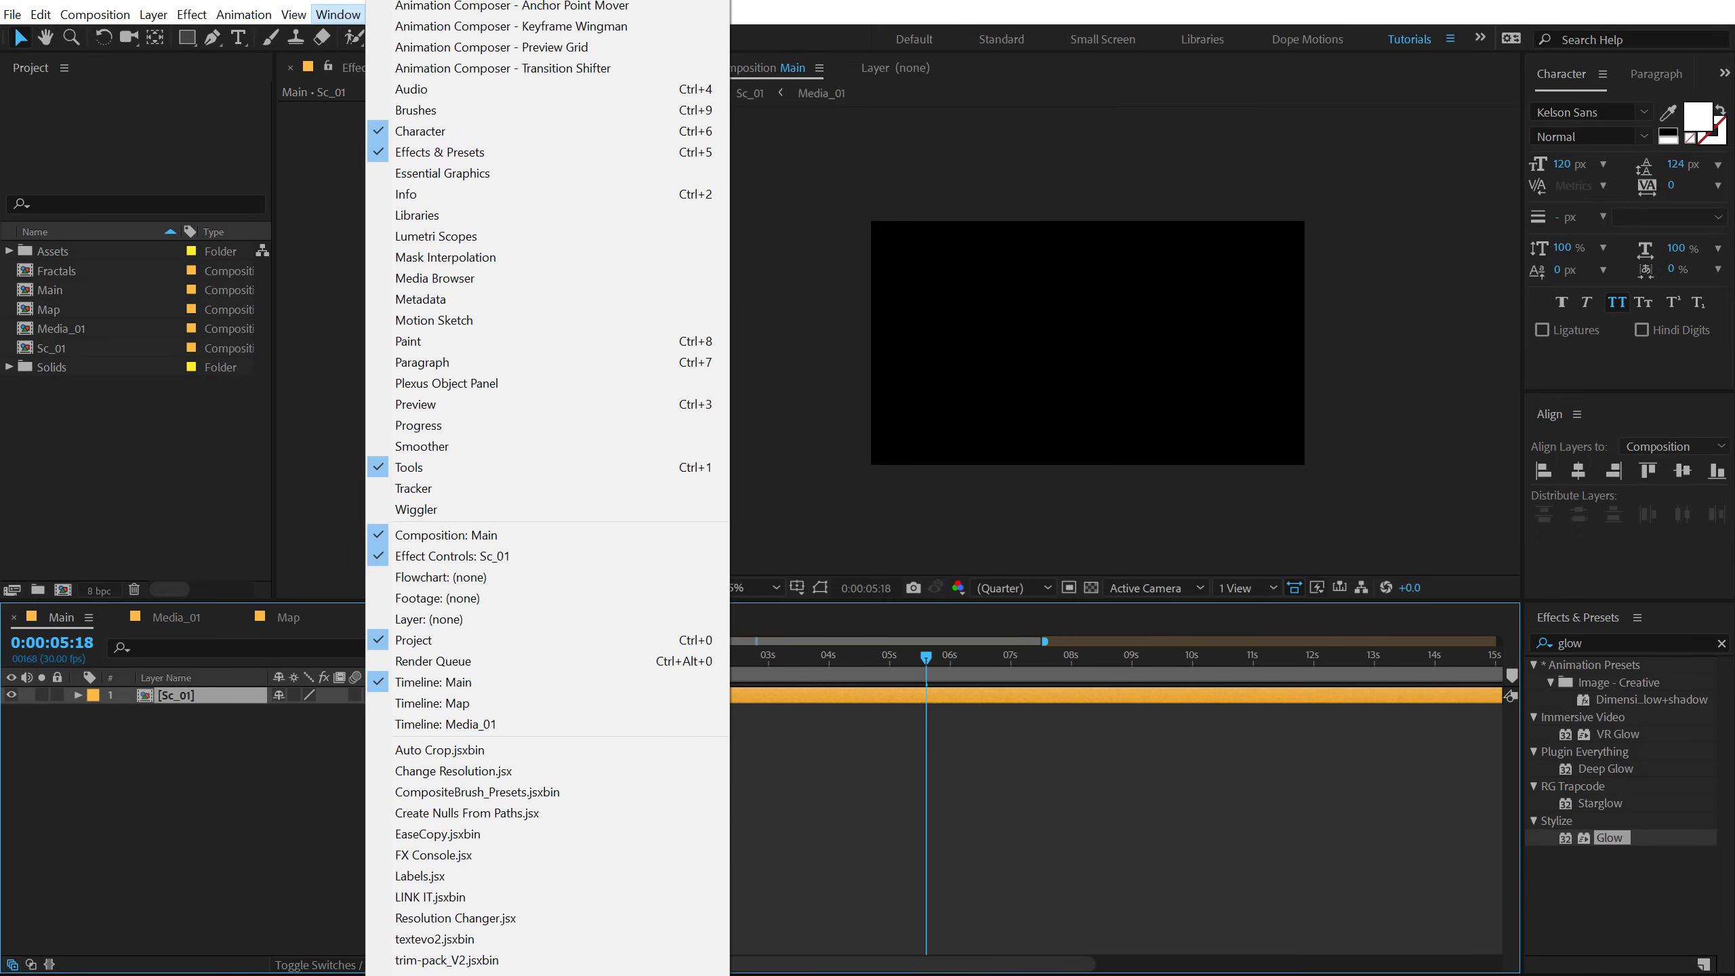
left_click(526, 642)
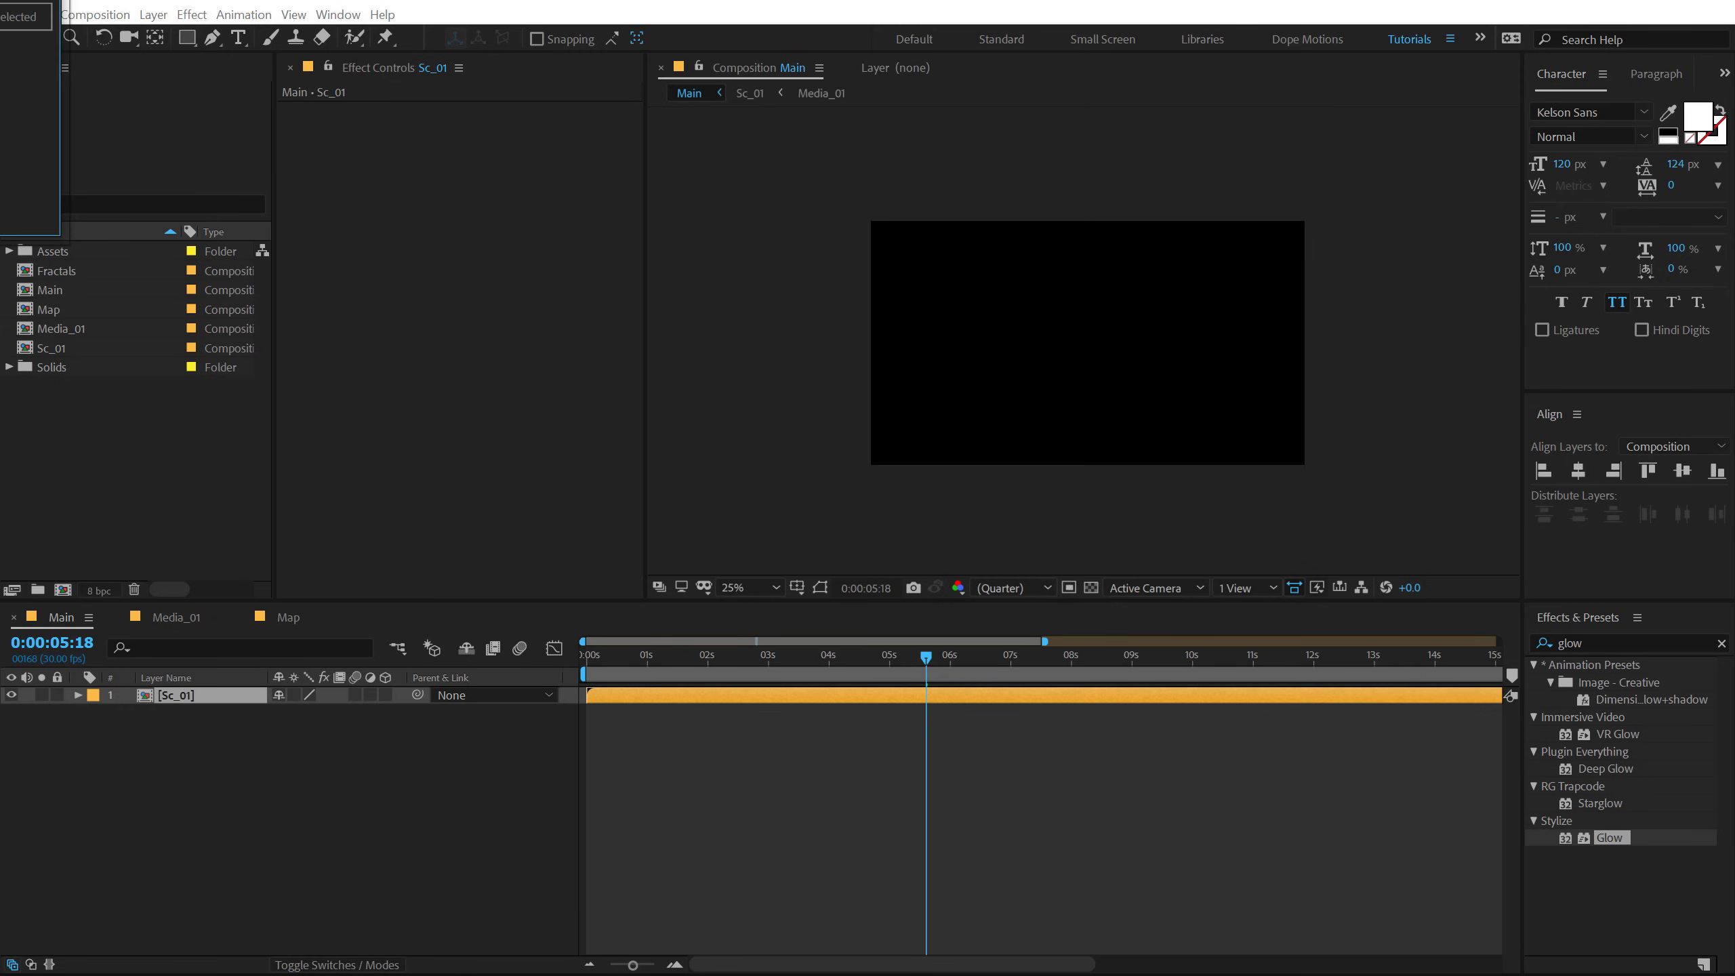
left_click_drag(604, 166, 509, 241)
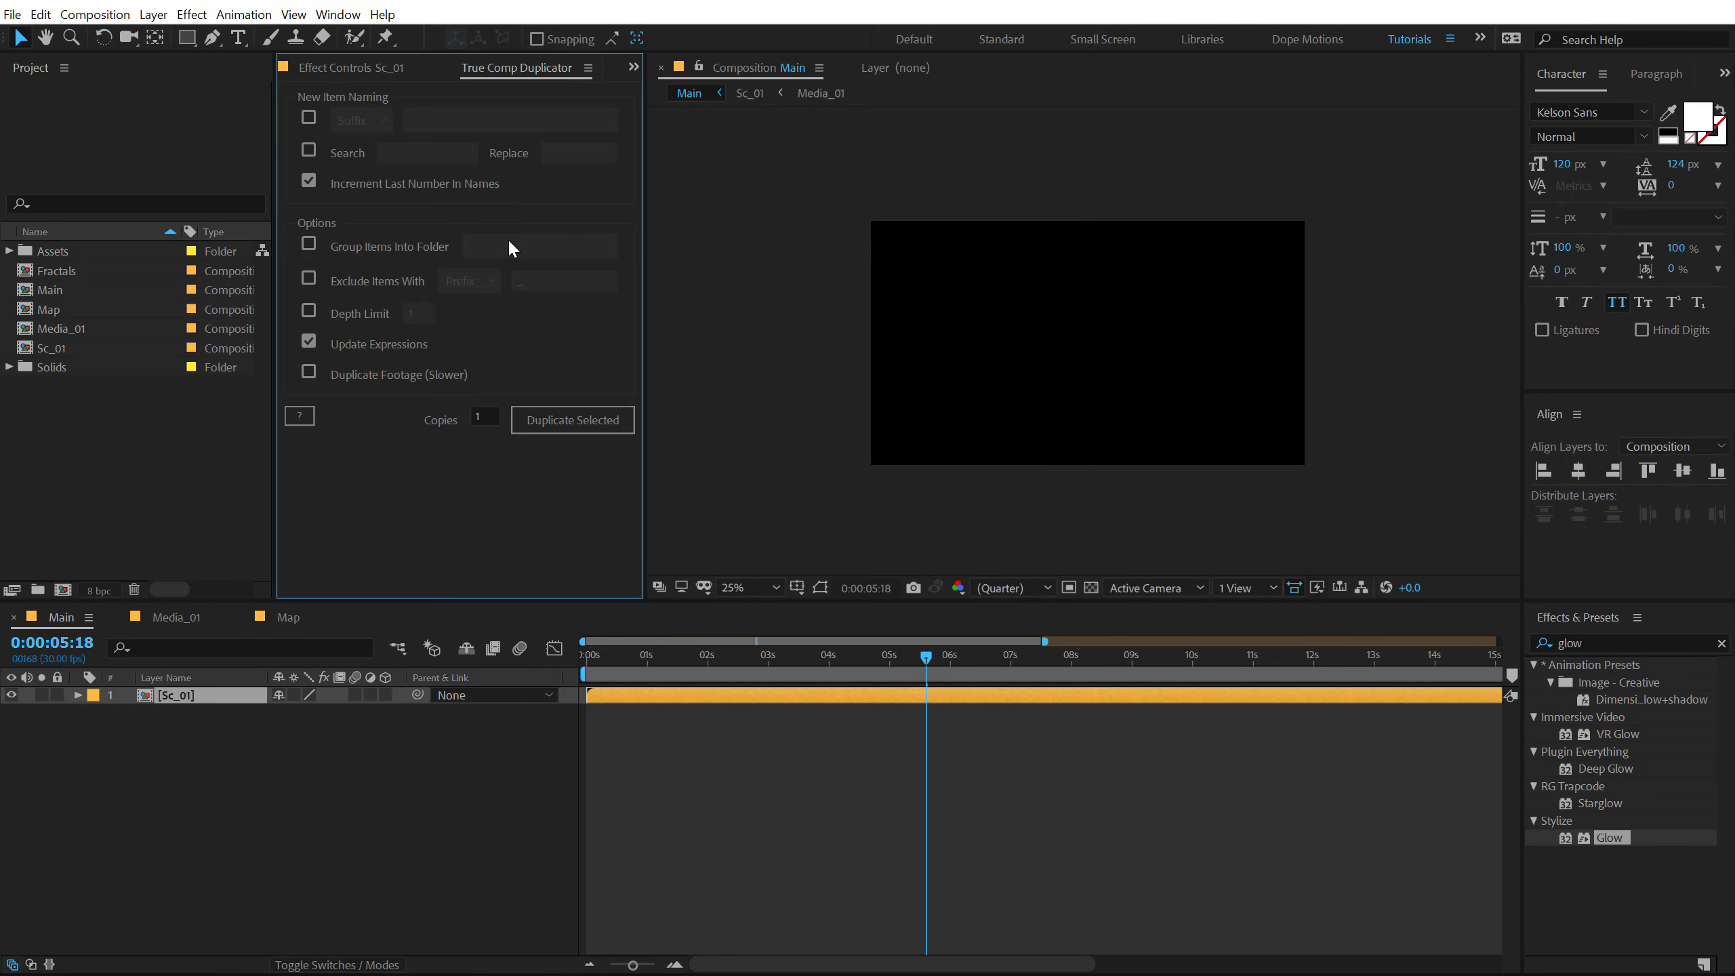
Step: Duplicate Sc_01 with its nested comps, producing Sc_02, Media_02, Map and Fractals copies
left_click(66, 461)
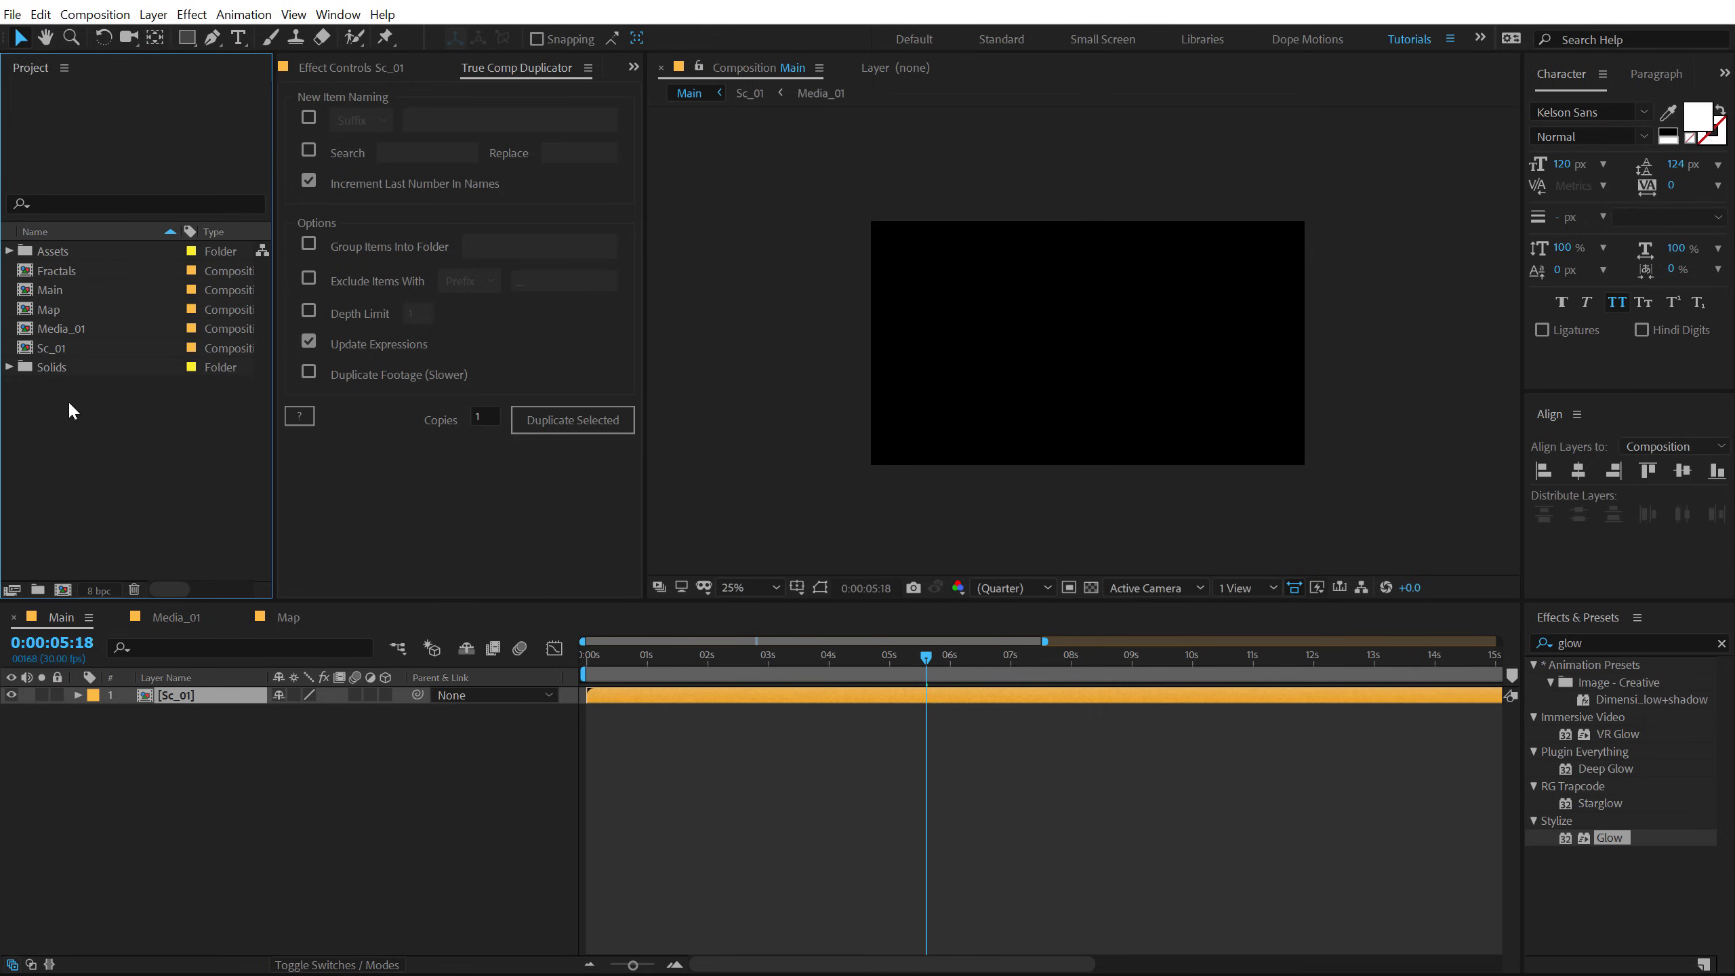
left_click(78, 354)
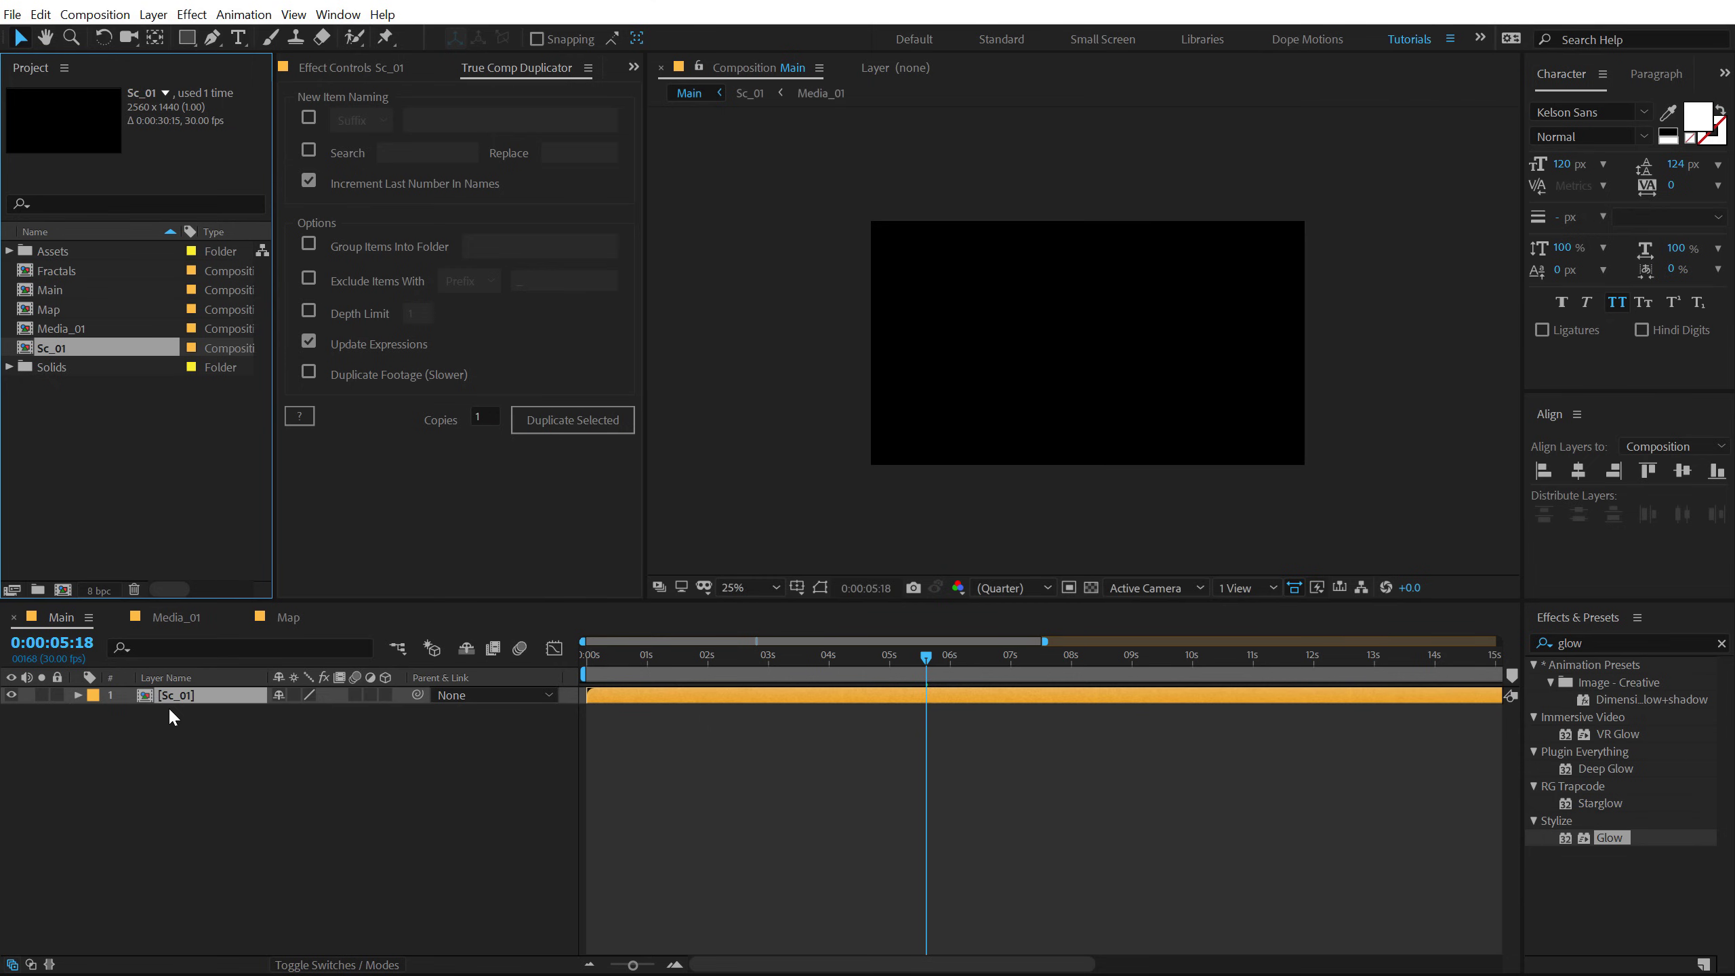
left_click(583, 421)
left_click(562, 416)
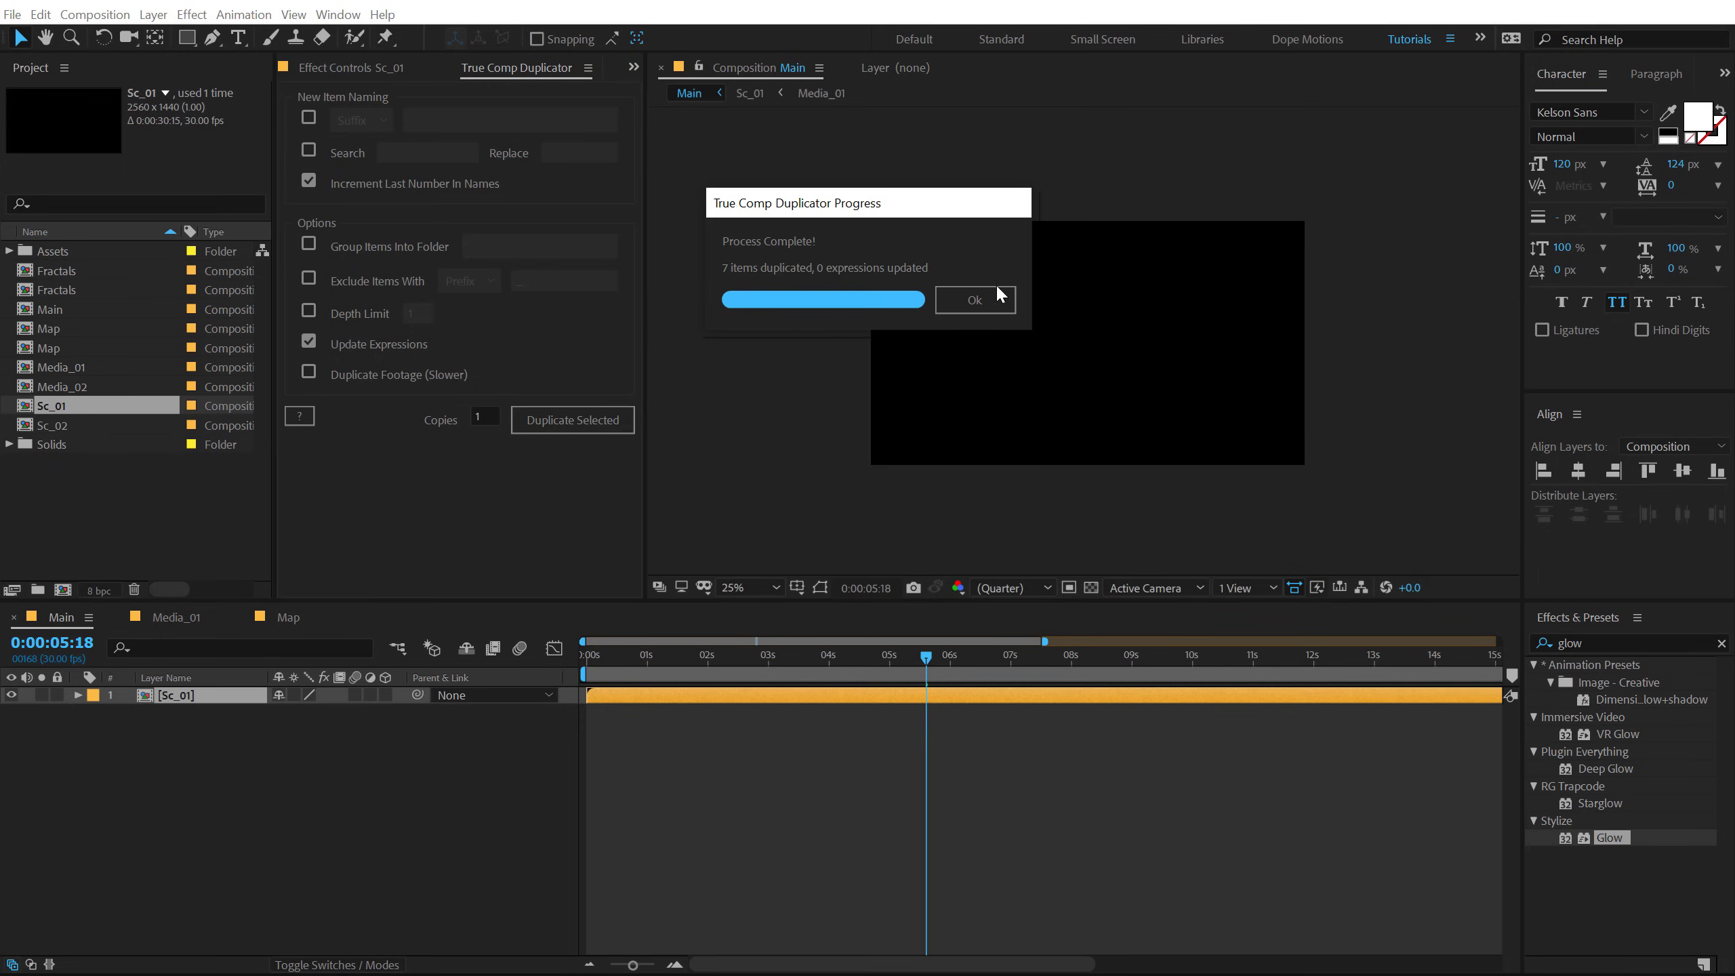
left_click(993, 298)
left_click(64, 427)
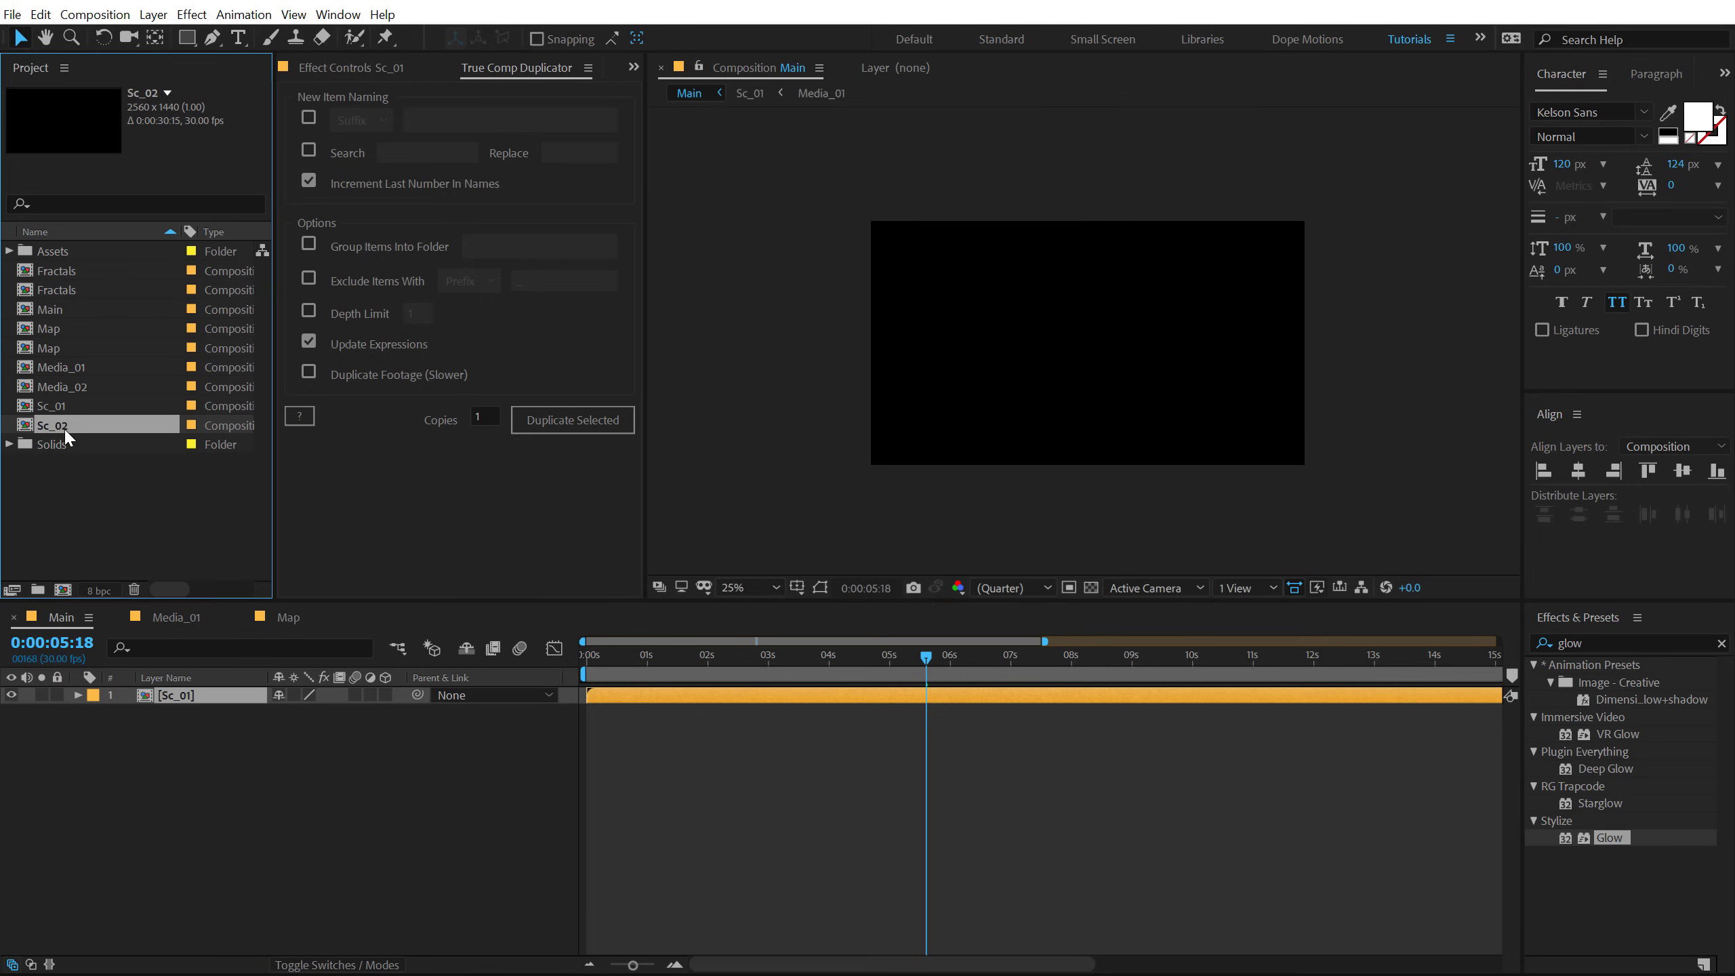
Step: Add Sc_02 as a layer in Main and open its nested Media_02 comp
left_click_drag(64, 427, 886, 695)
double_click(190, 694)
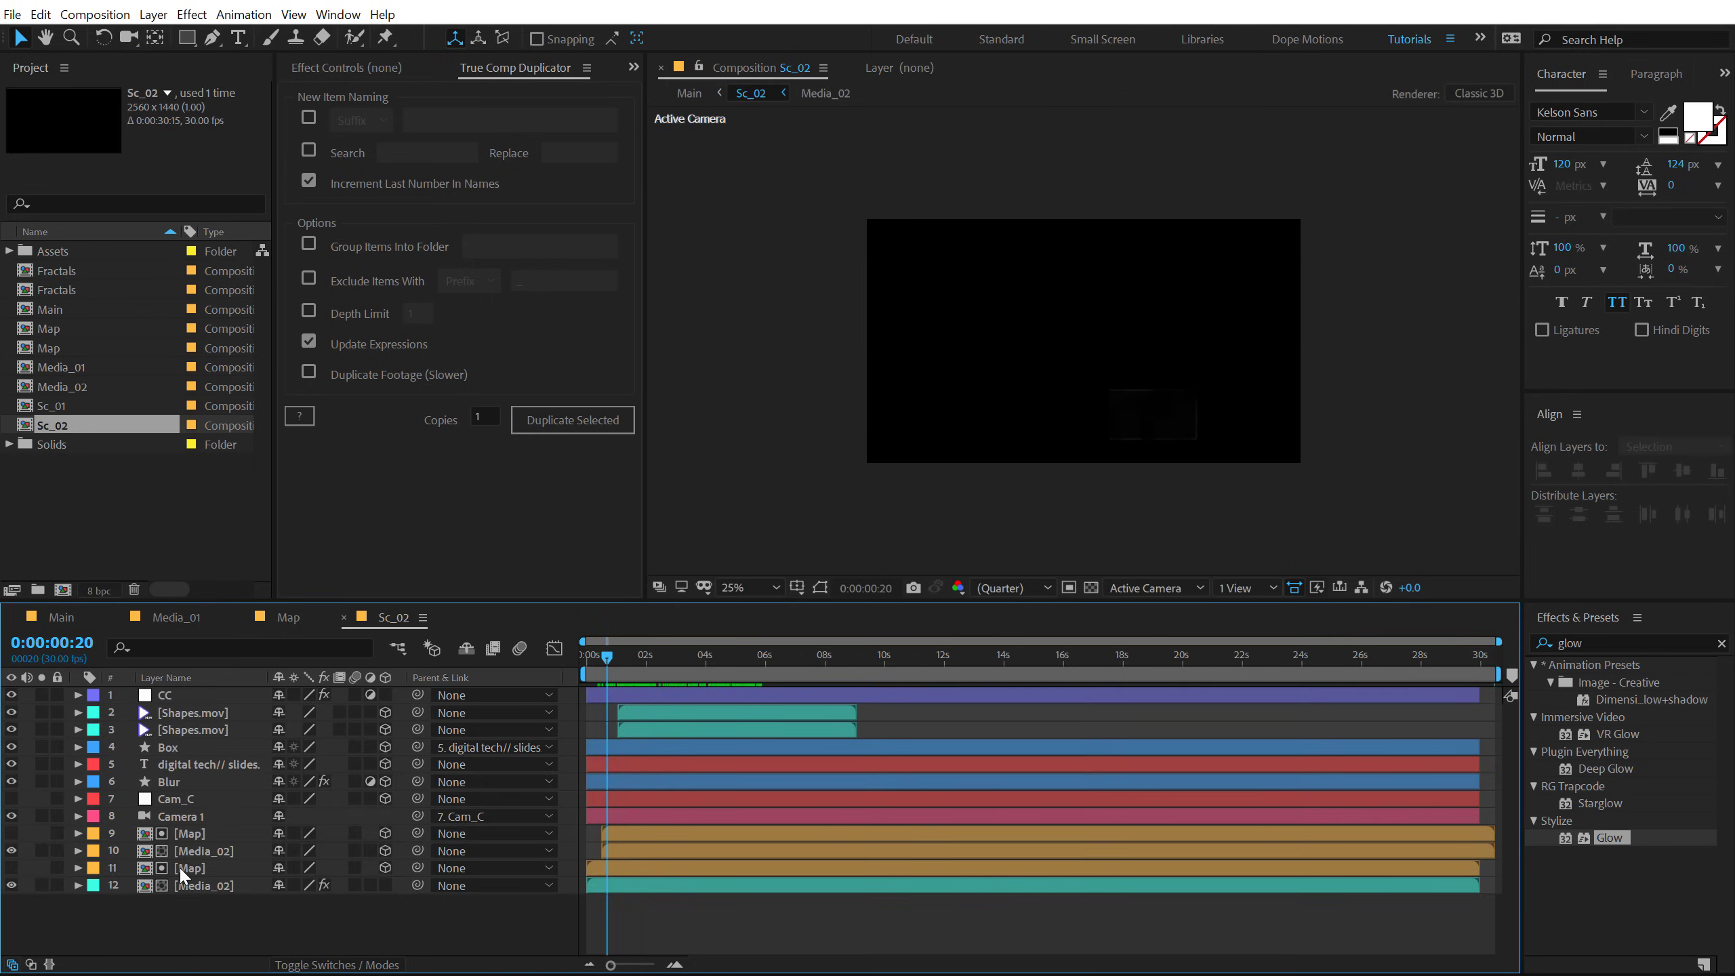
double_click(198, 884)
Step: Replace Media_02's old image with the new portrait photo at 89% scale and preview Sc_02
left_click(112, 527)
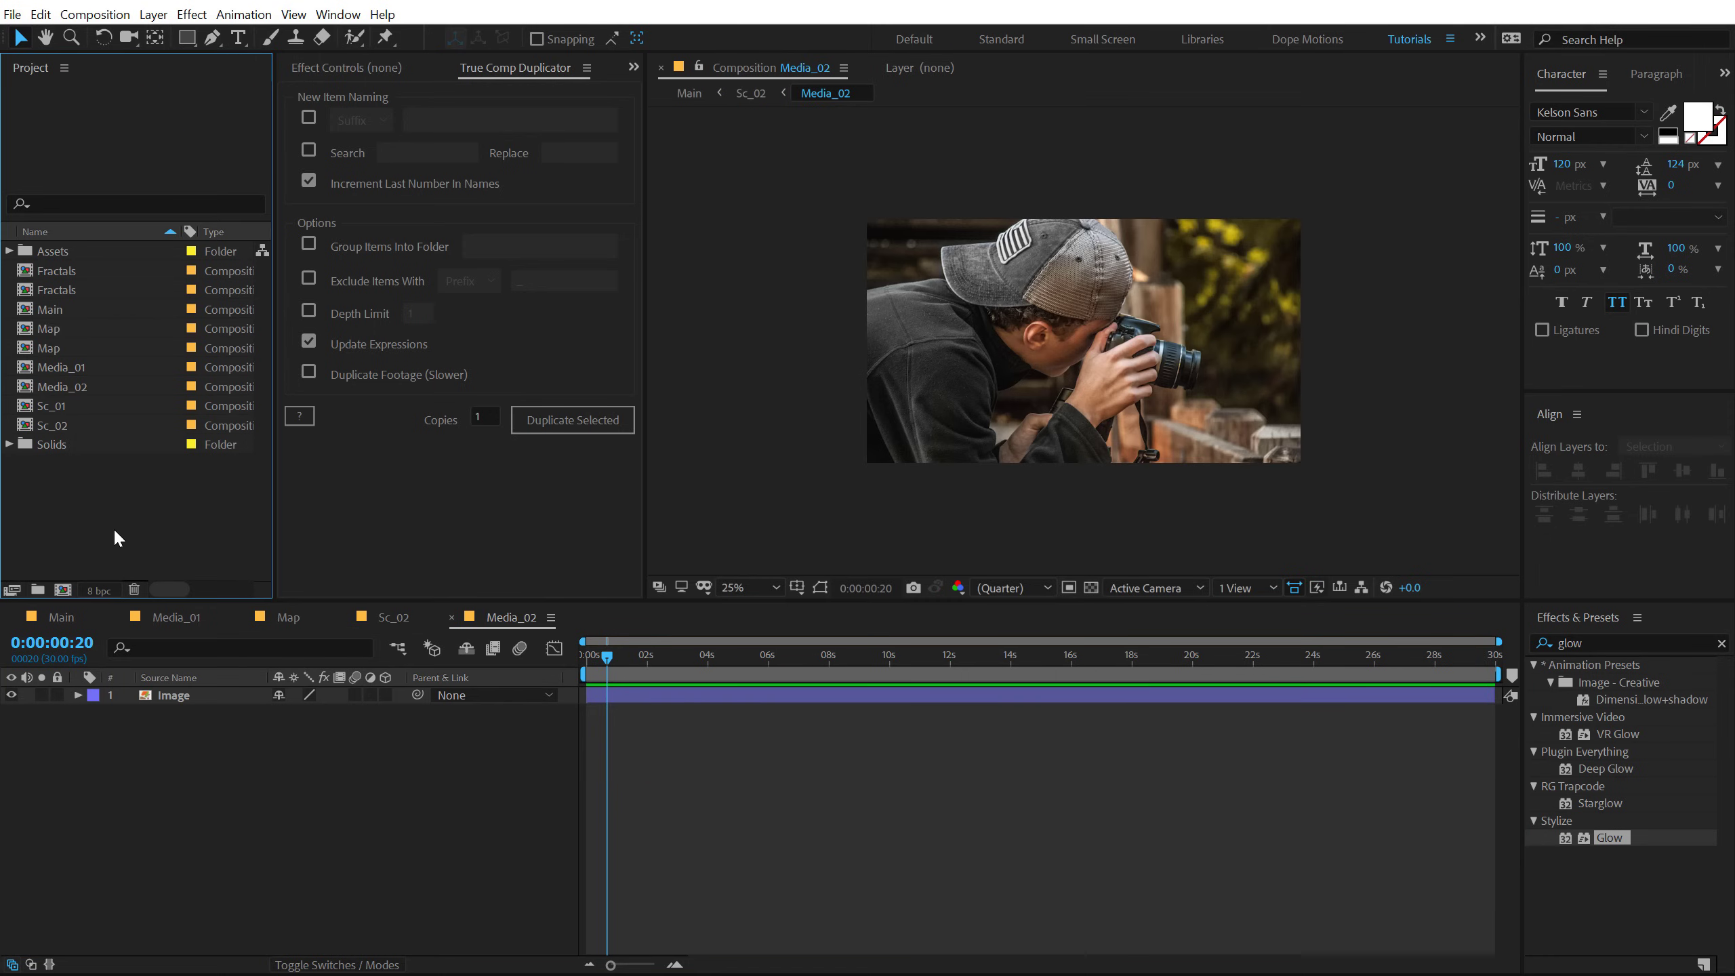
left_click_drag(65, 272, 184, 692)
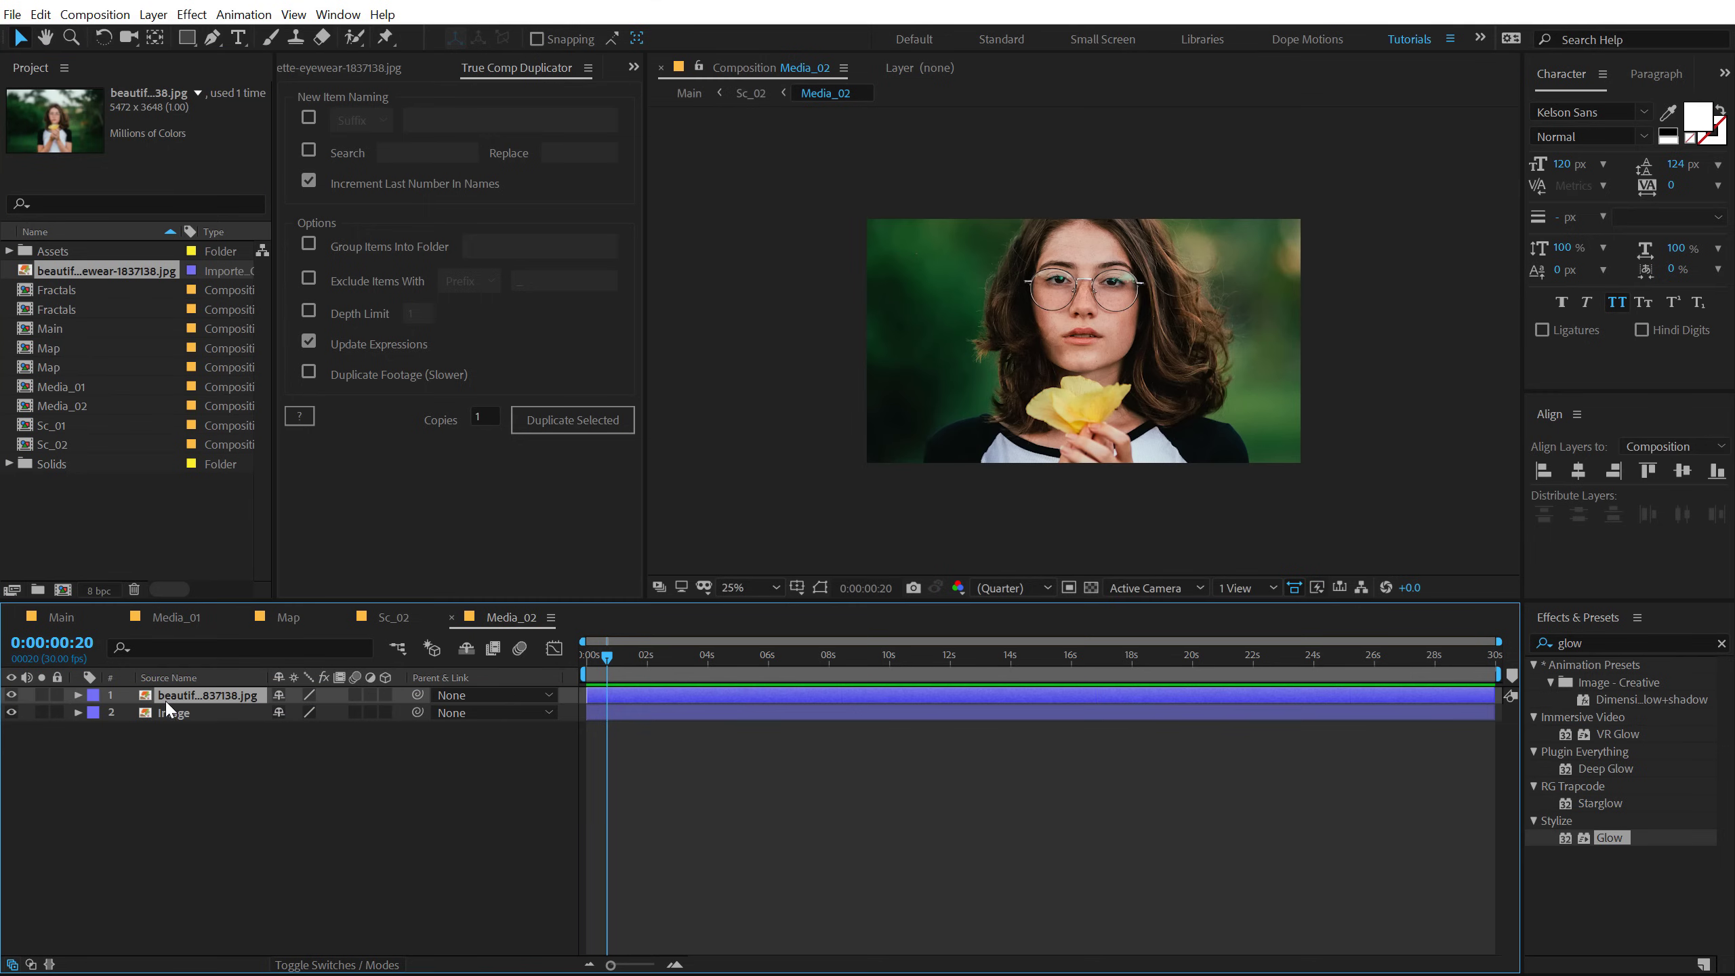
left_click(162, 714)
key("Delete")
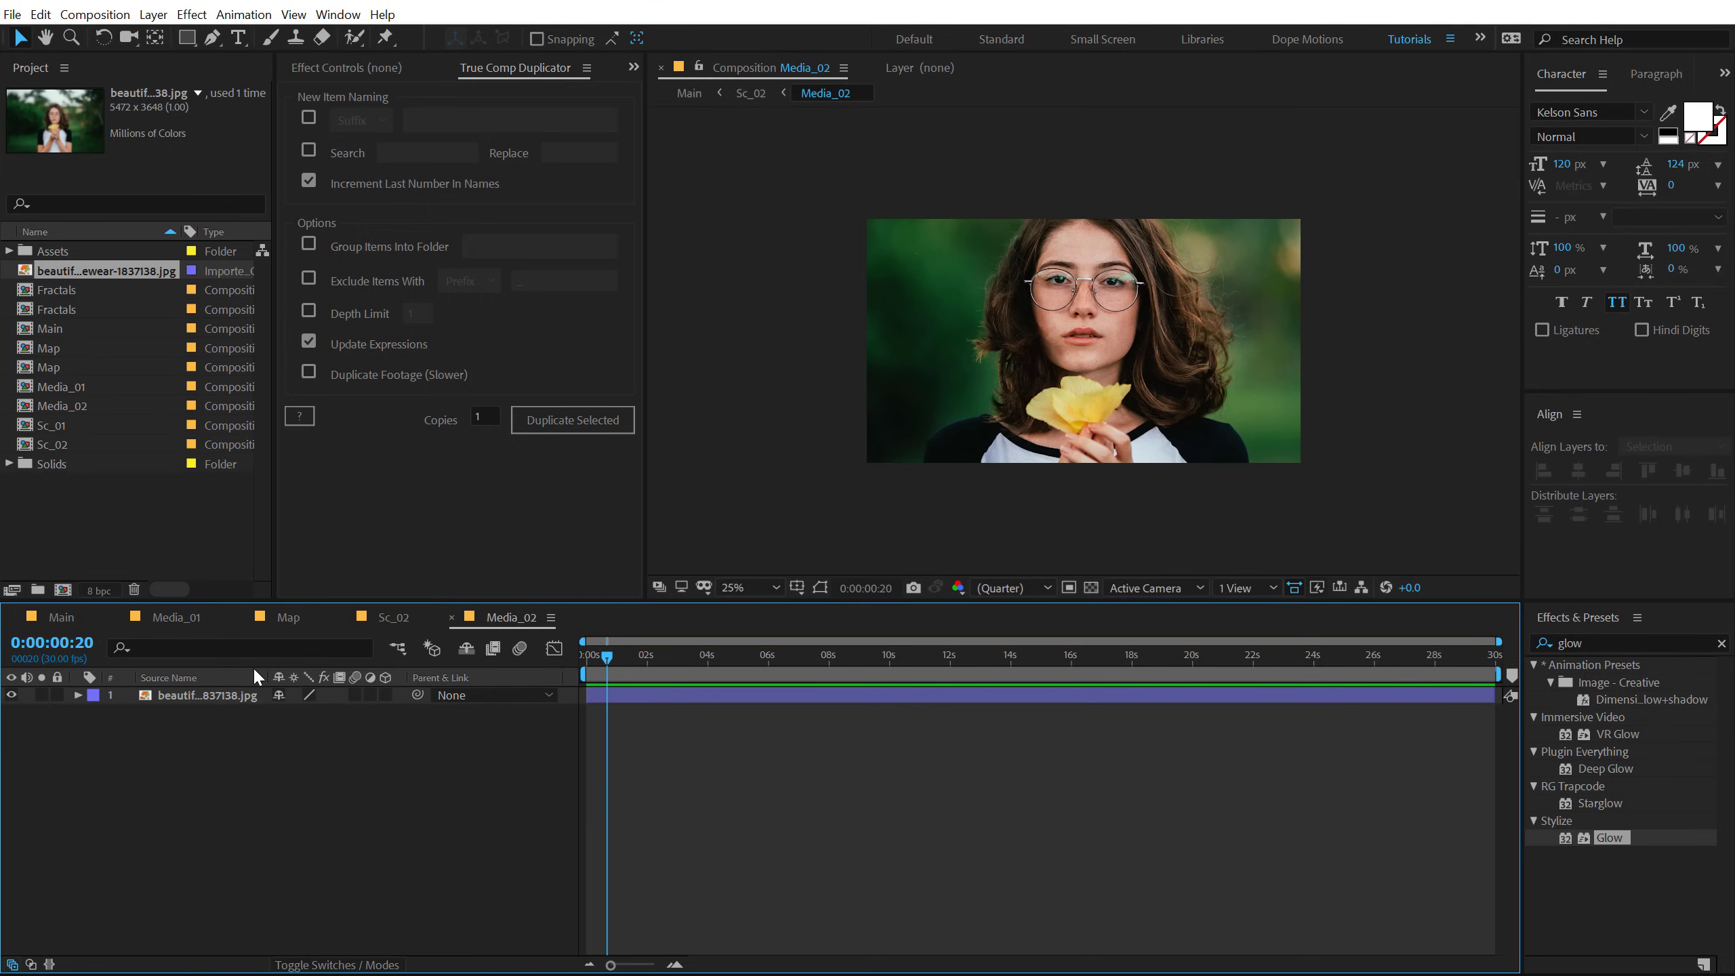
left_click(216, 696)
key("s")
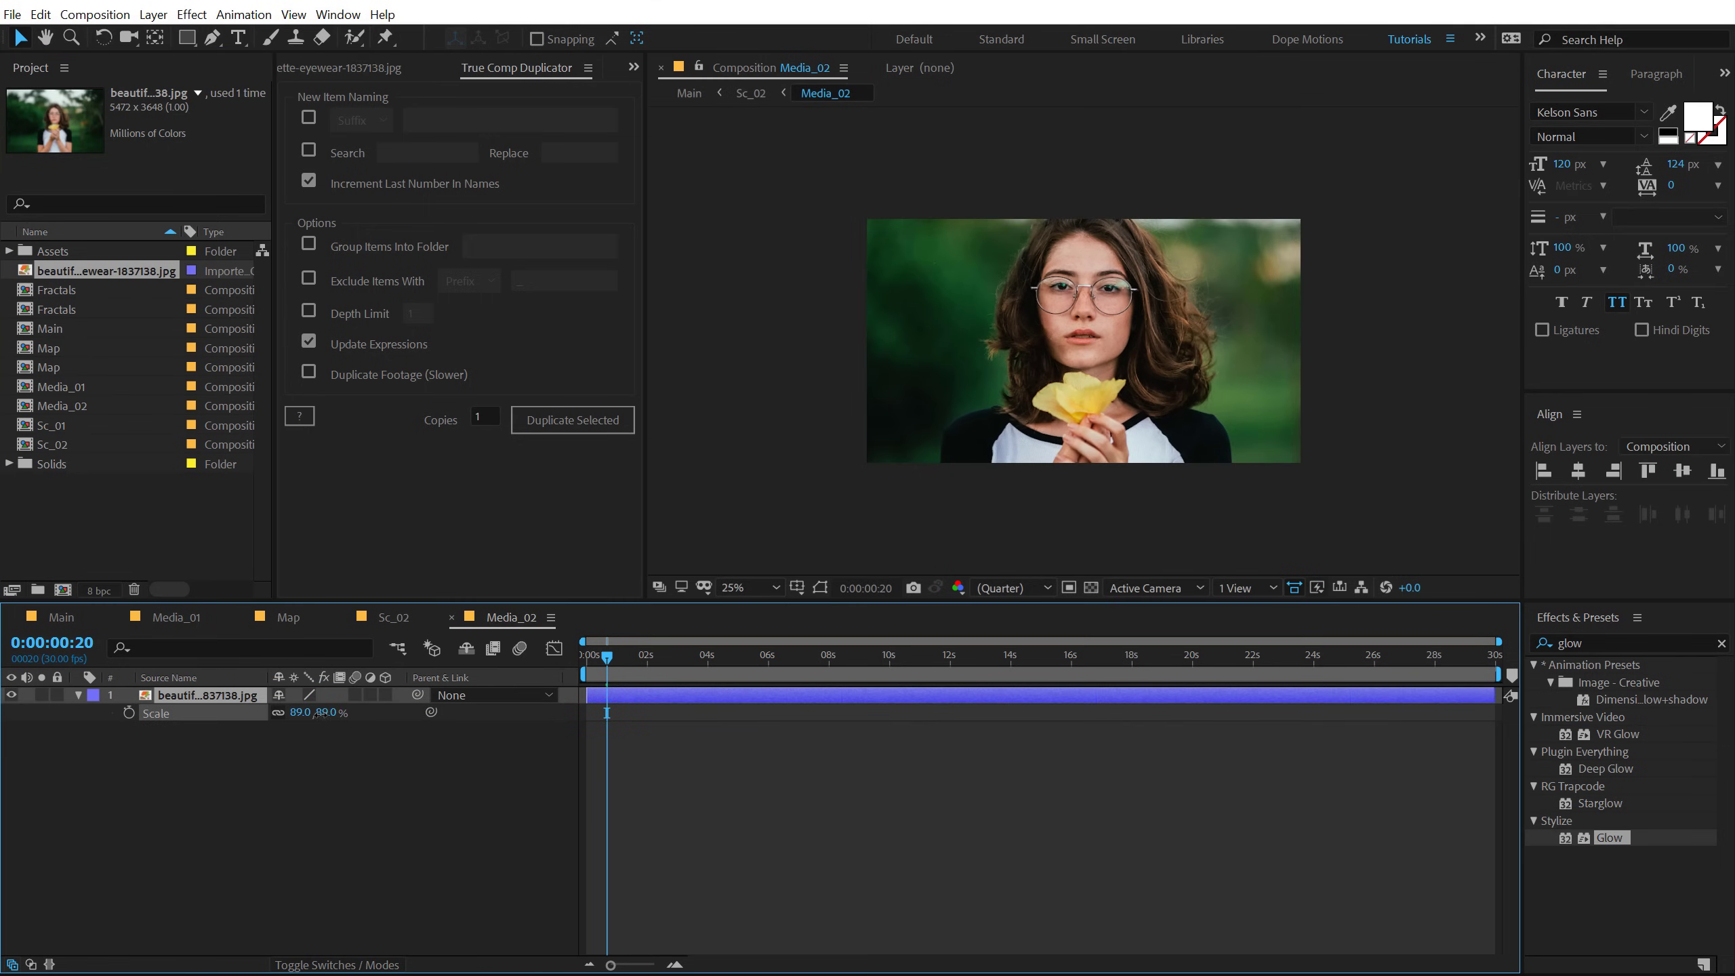
left_click(310, 763)
key("shift+comma")
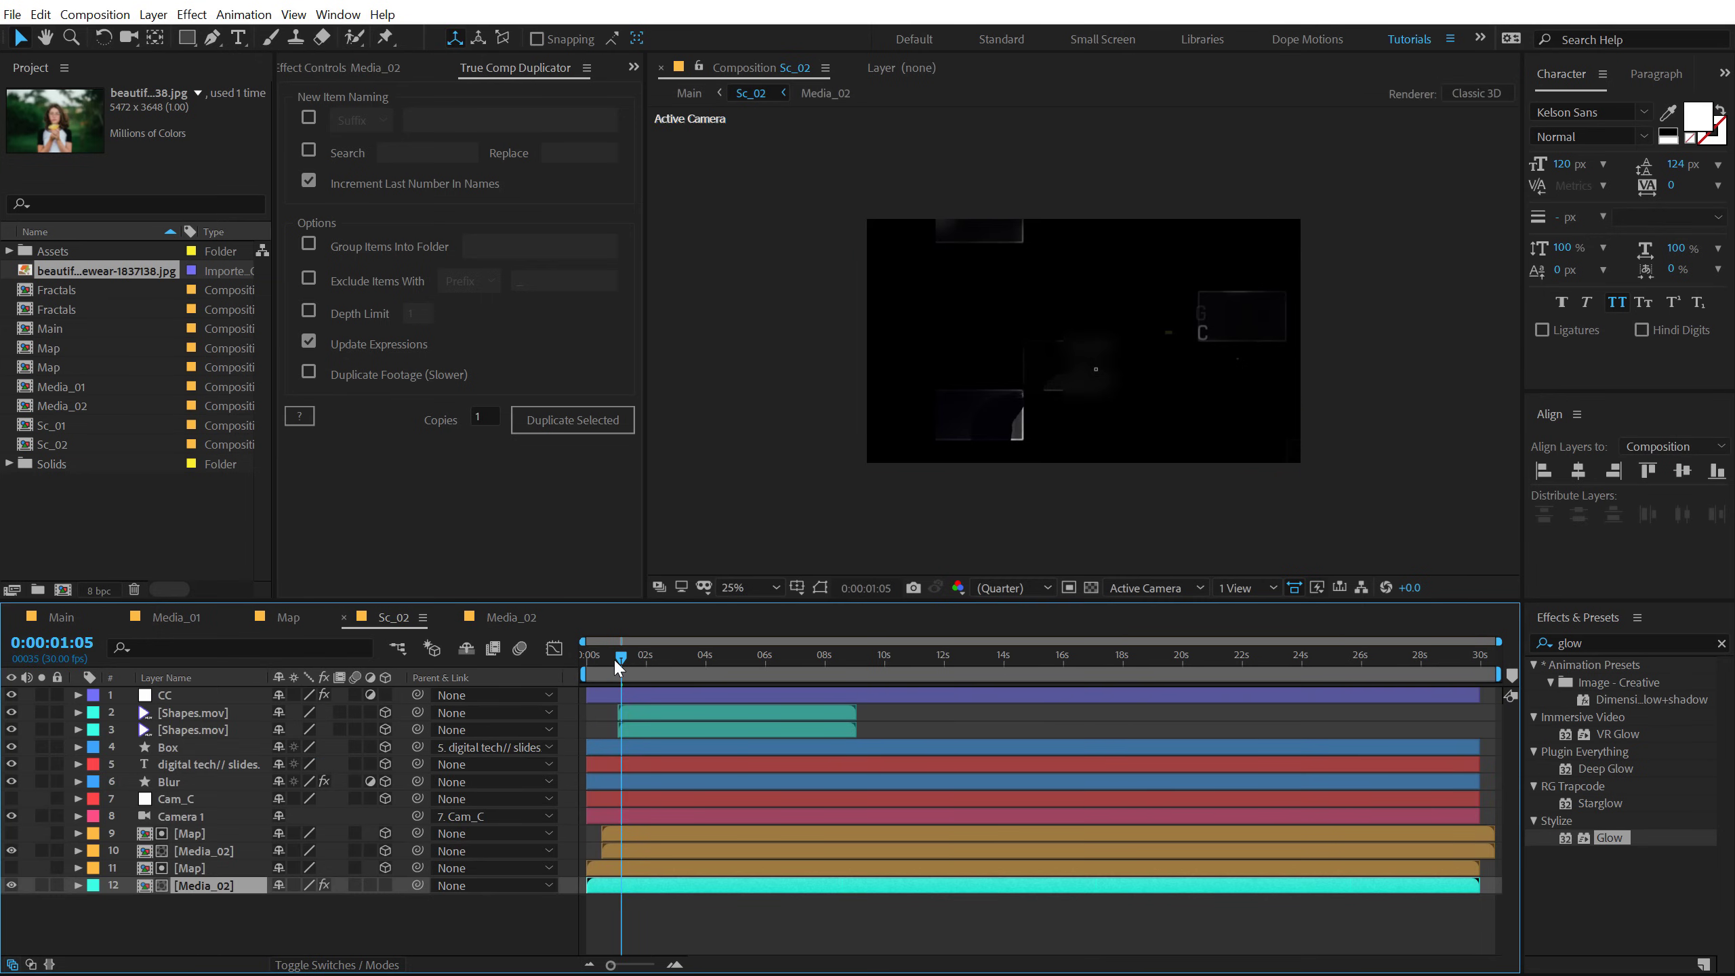
left_click_drag(619, 666, 720, 683)
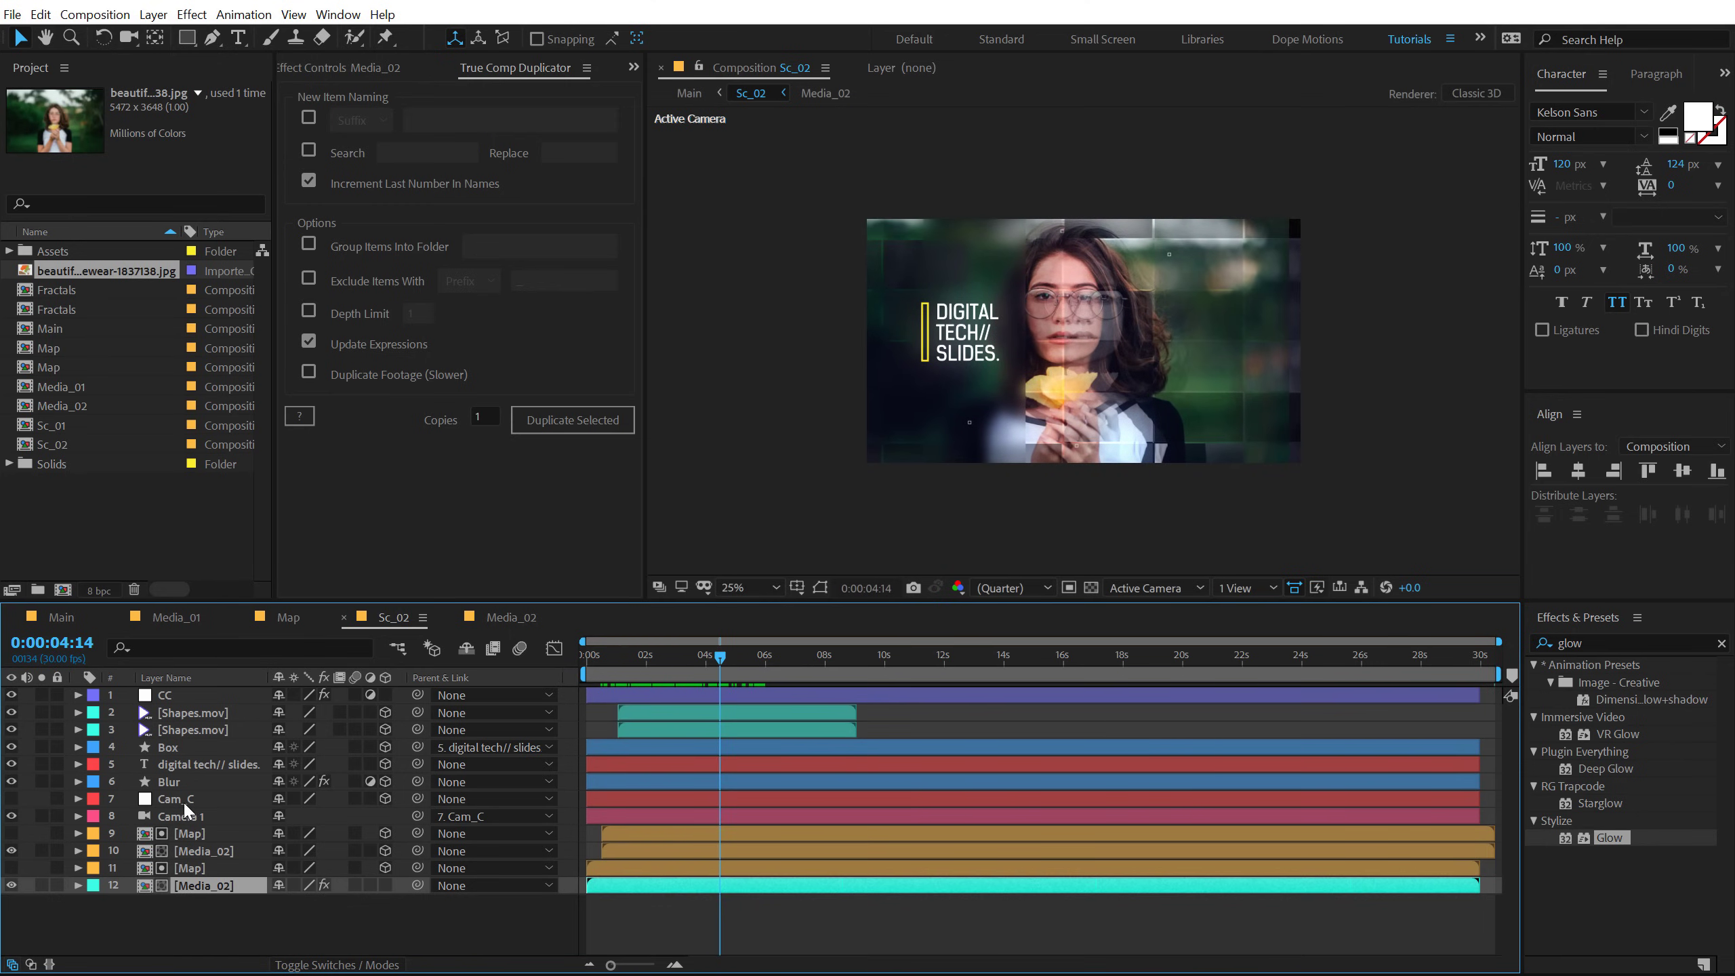
Step: Replace Cam_C's 5:15 exit Position keyframe with a new one at 1280, -838 and preview
left_click(185, 802)
key("u")
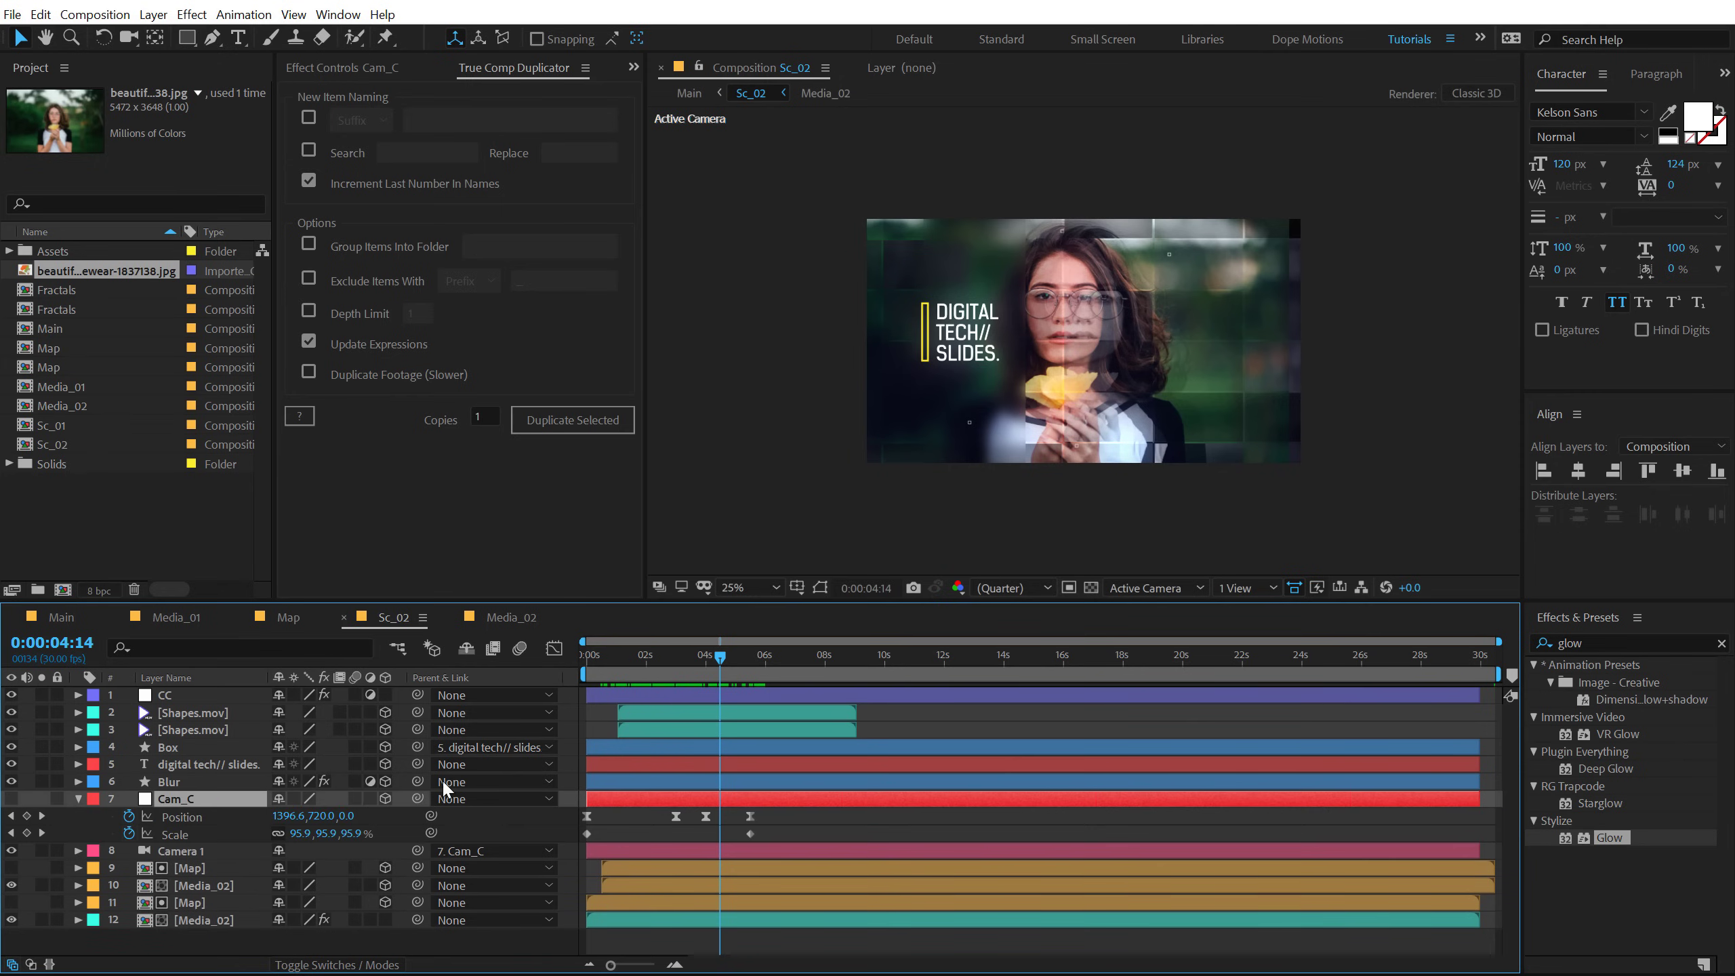
key("equal")
key("equal")
key("equal")
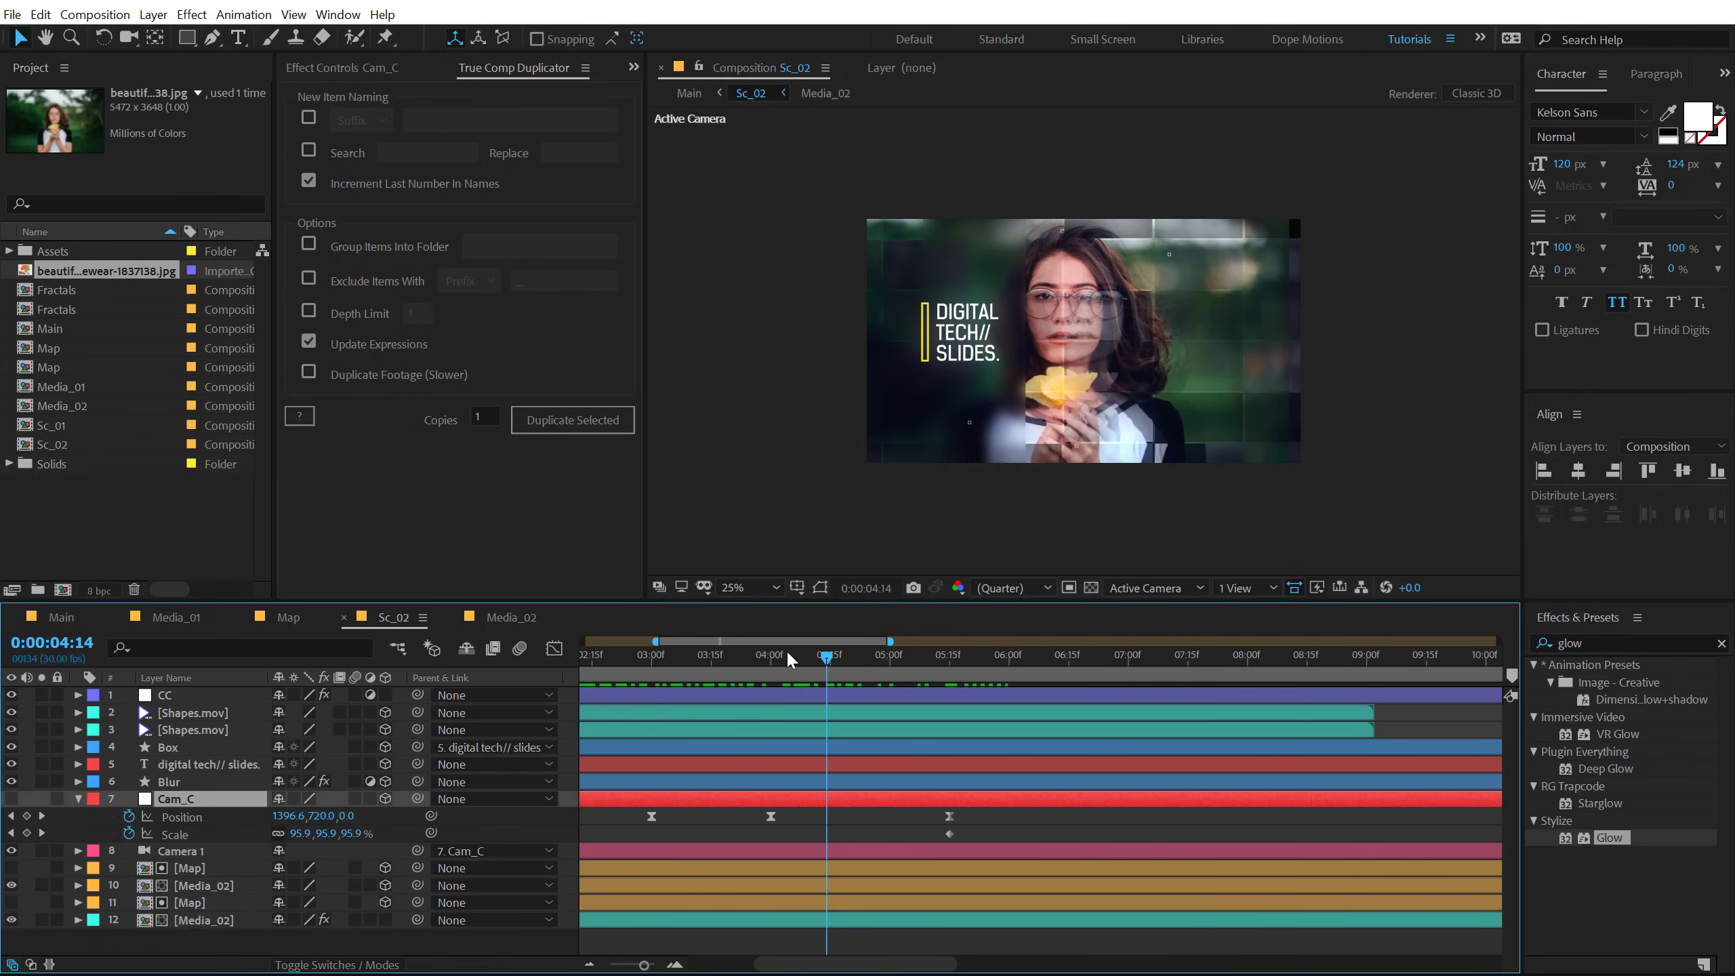
left_click_drag(792, 660, 770, 659)
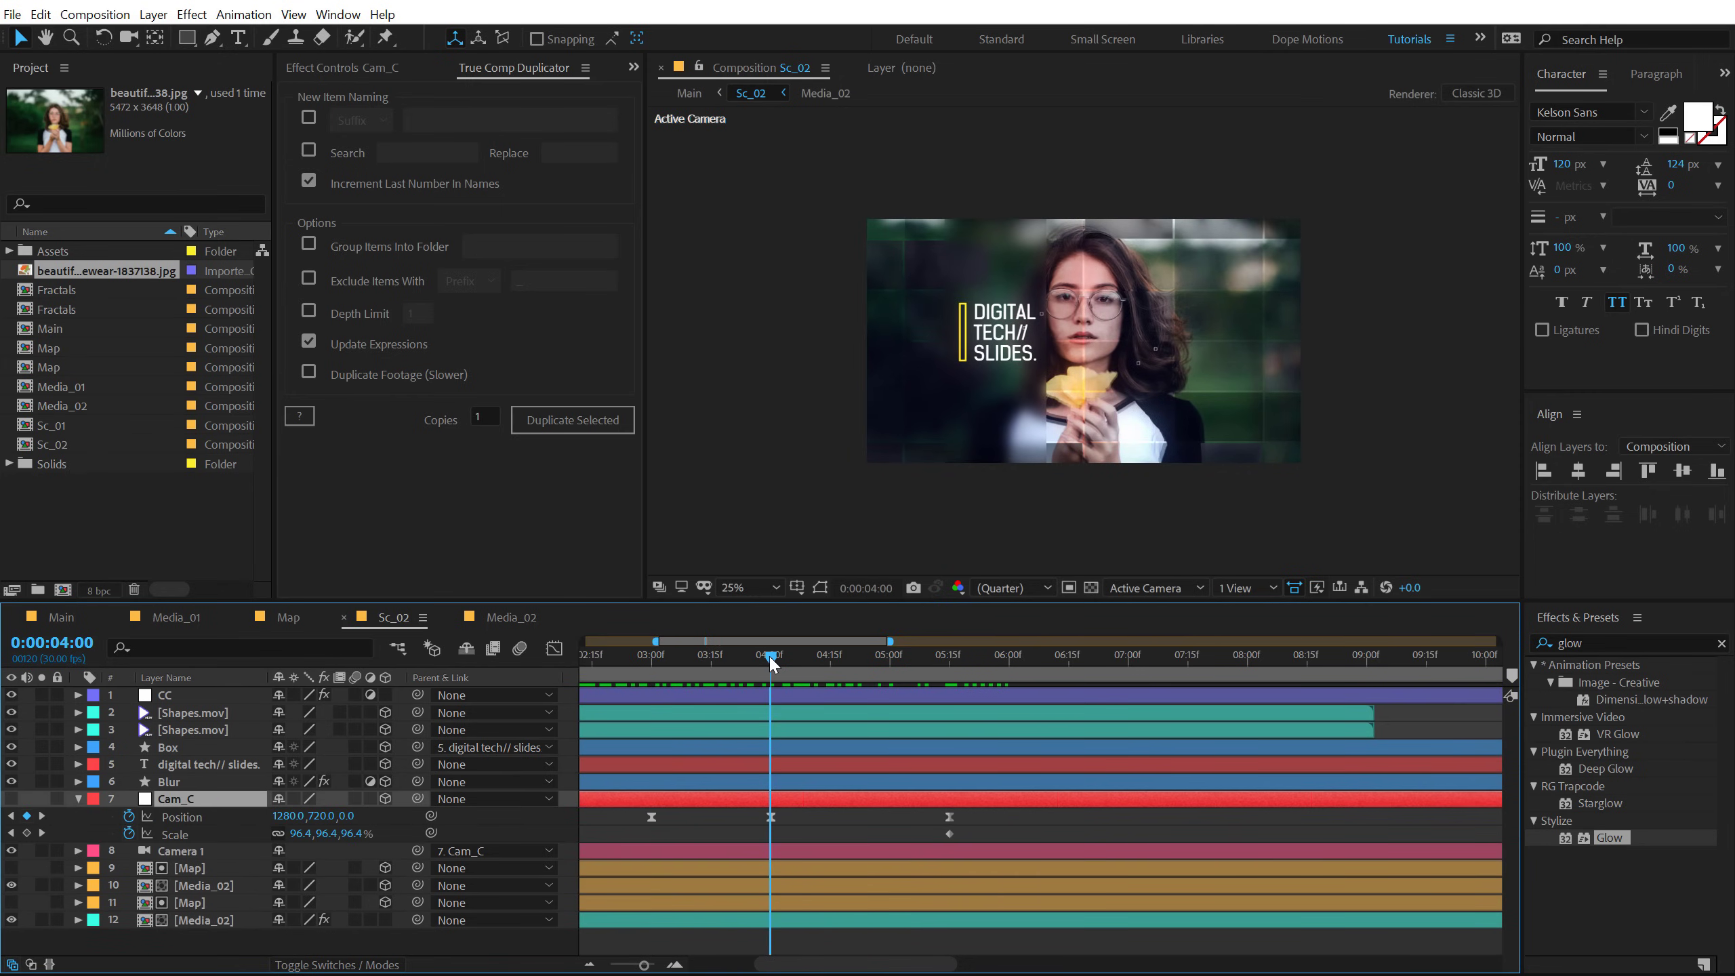
left_click(949, 816)
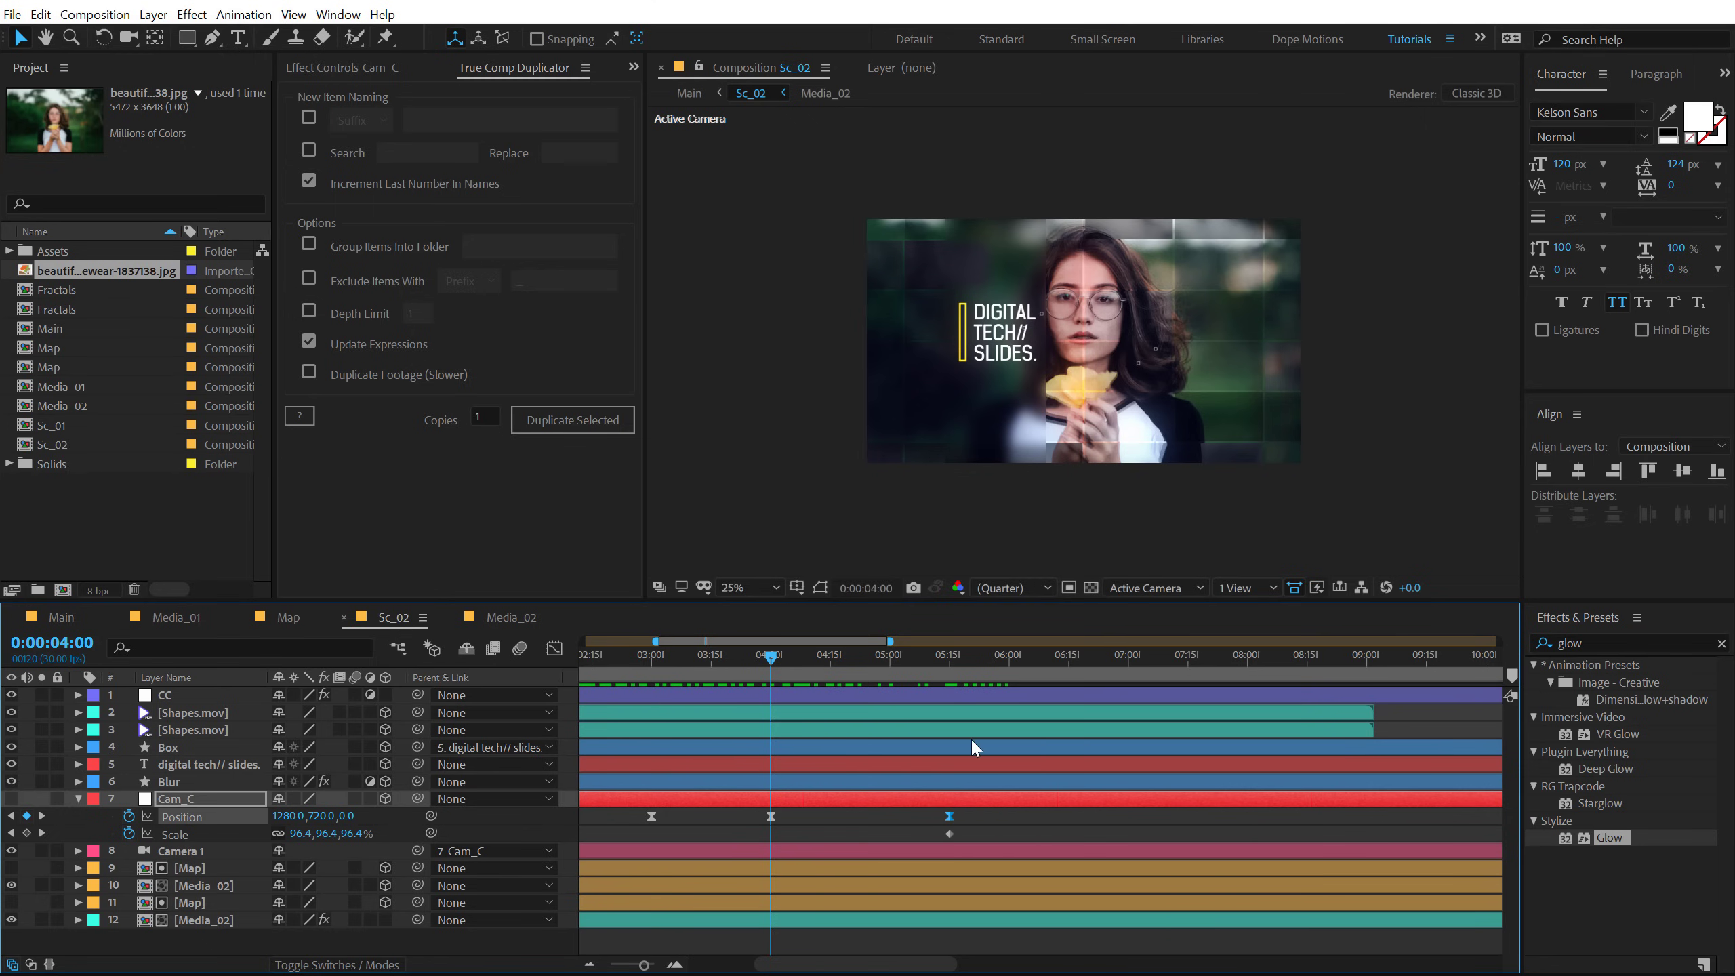
key("Delete")
left_click(949, 676)
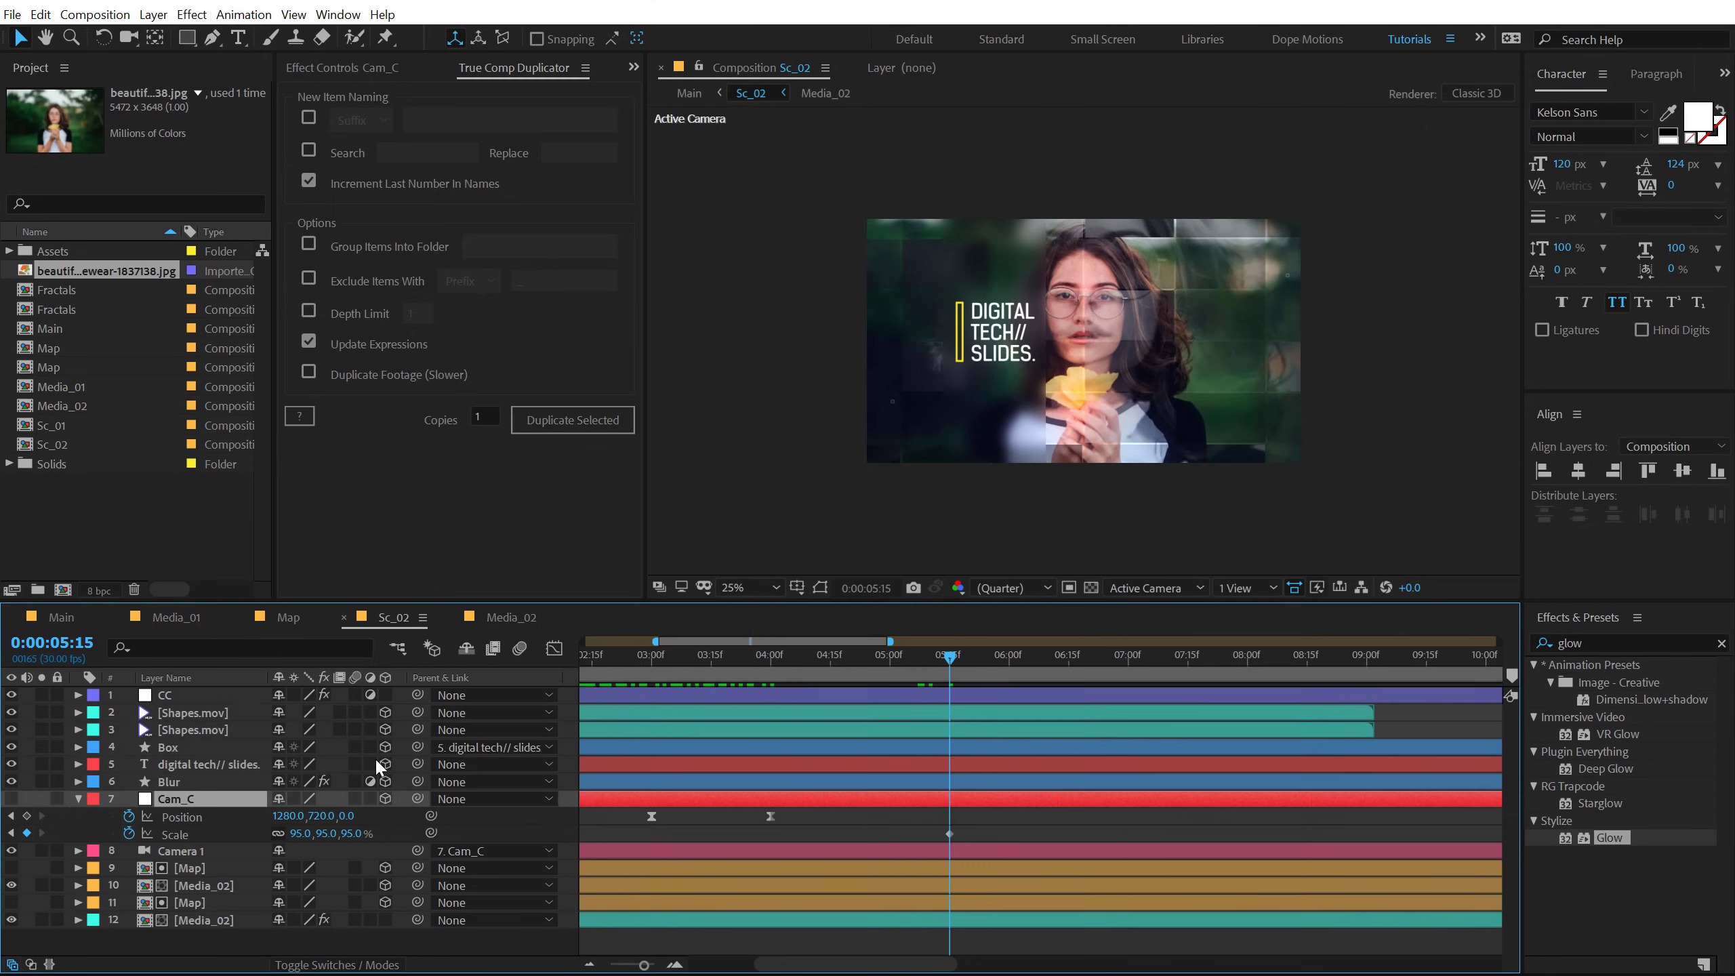
left_click_drag(321, 816, 188, 820)
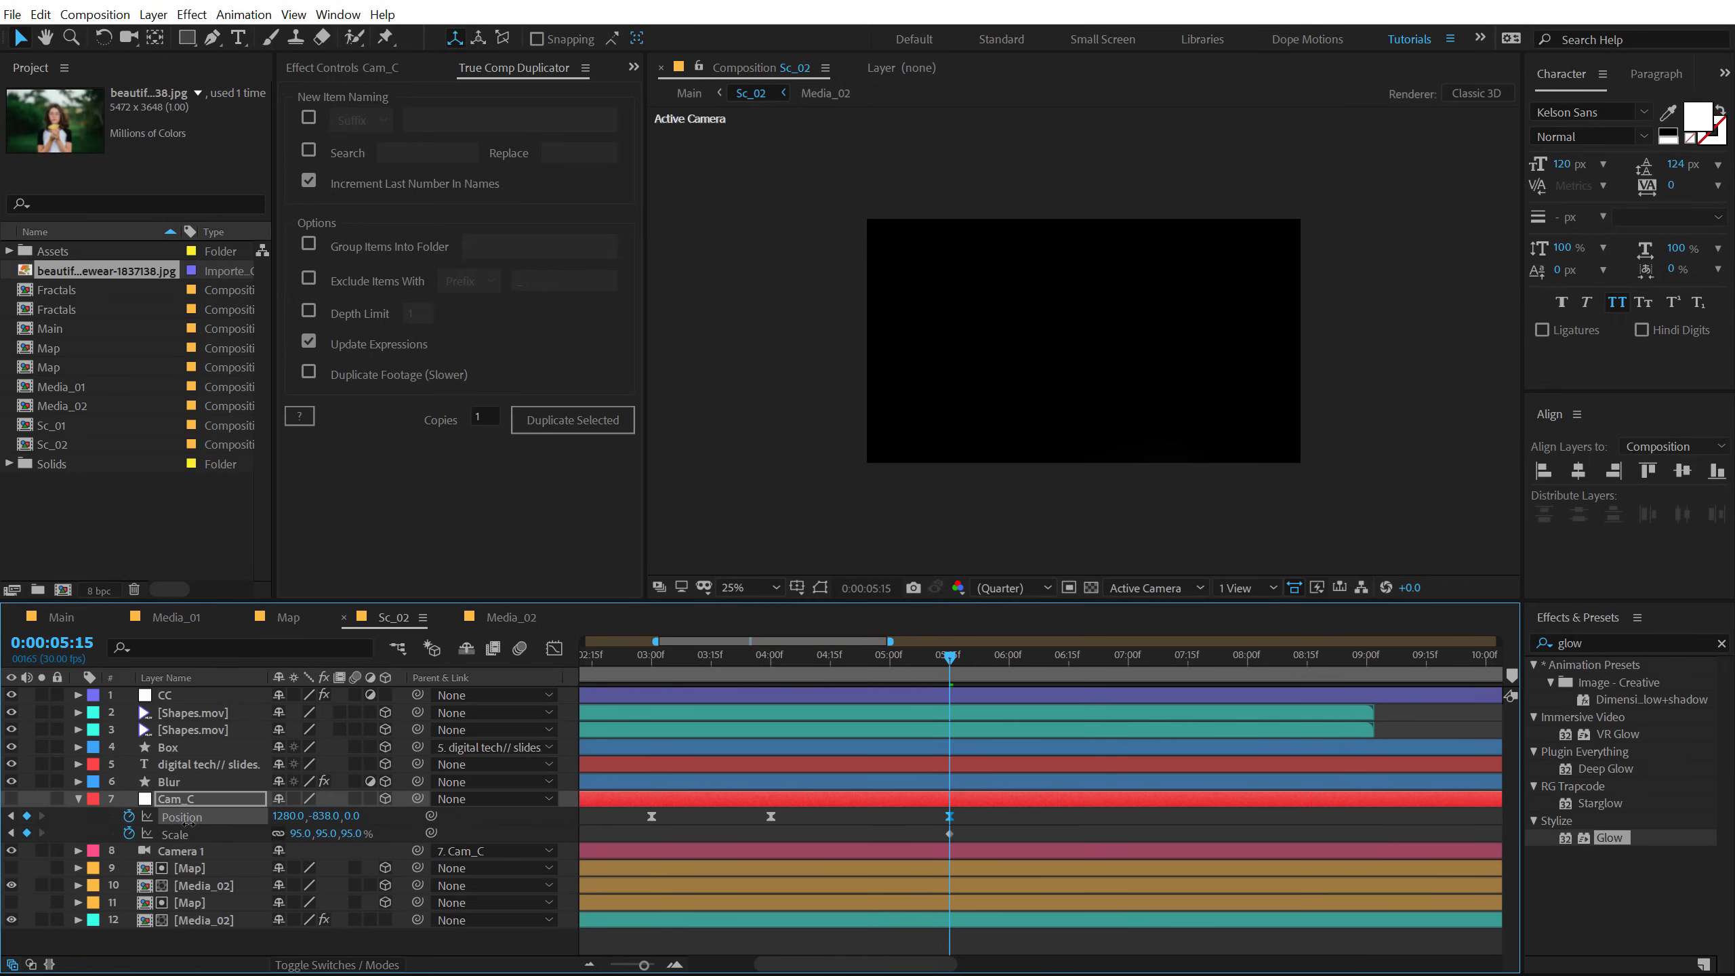
left_click(763, 657)
key("space")
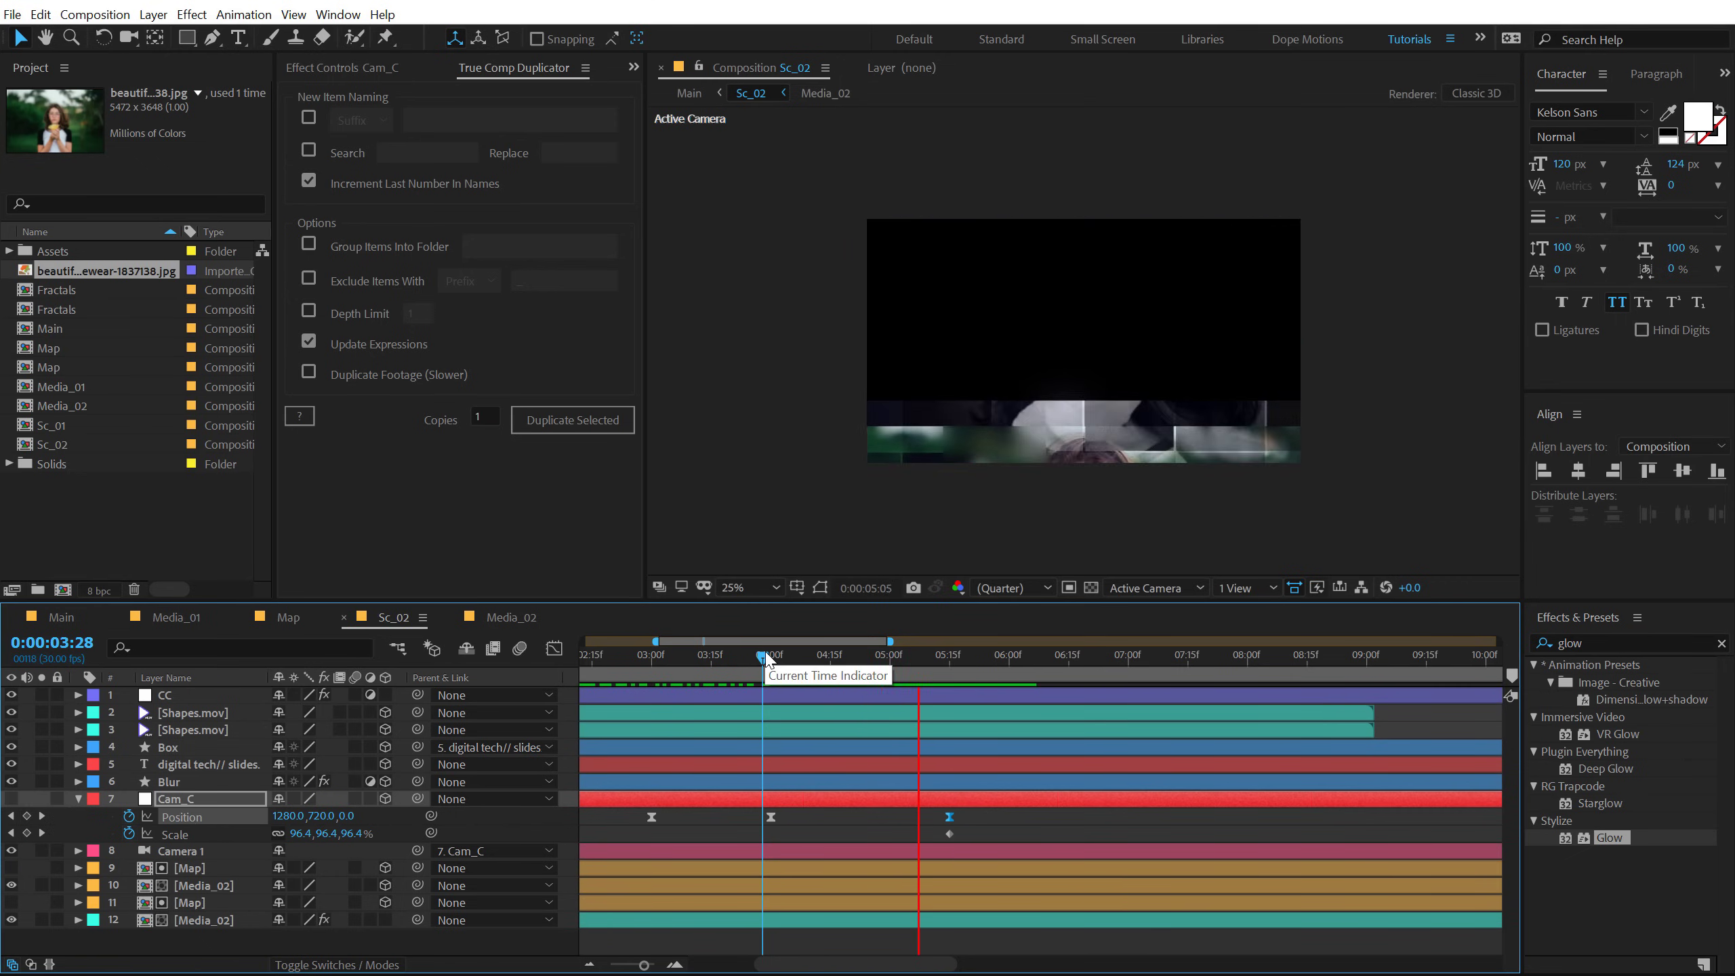
Step: Preview Main from about 4:08 to 9:00 to check the Sc_01 to Sc_02 transition
left_click(69, 618)
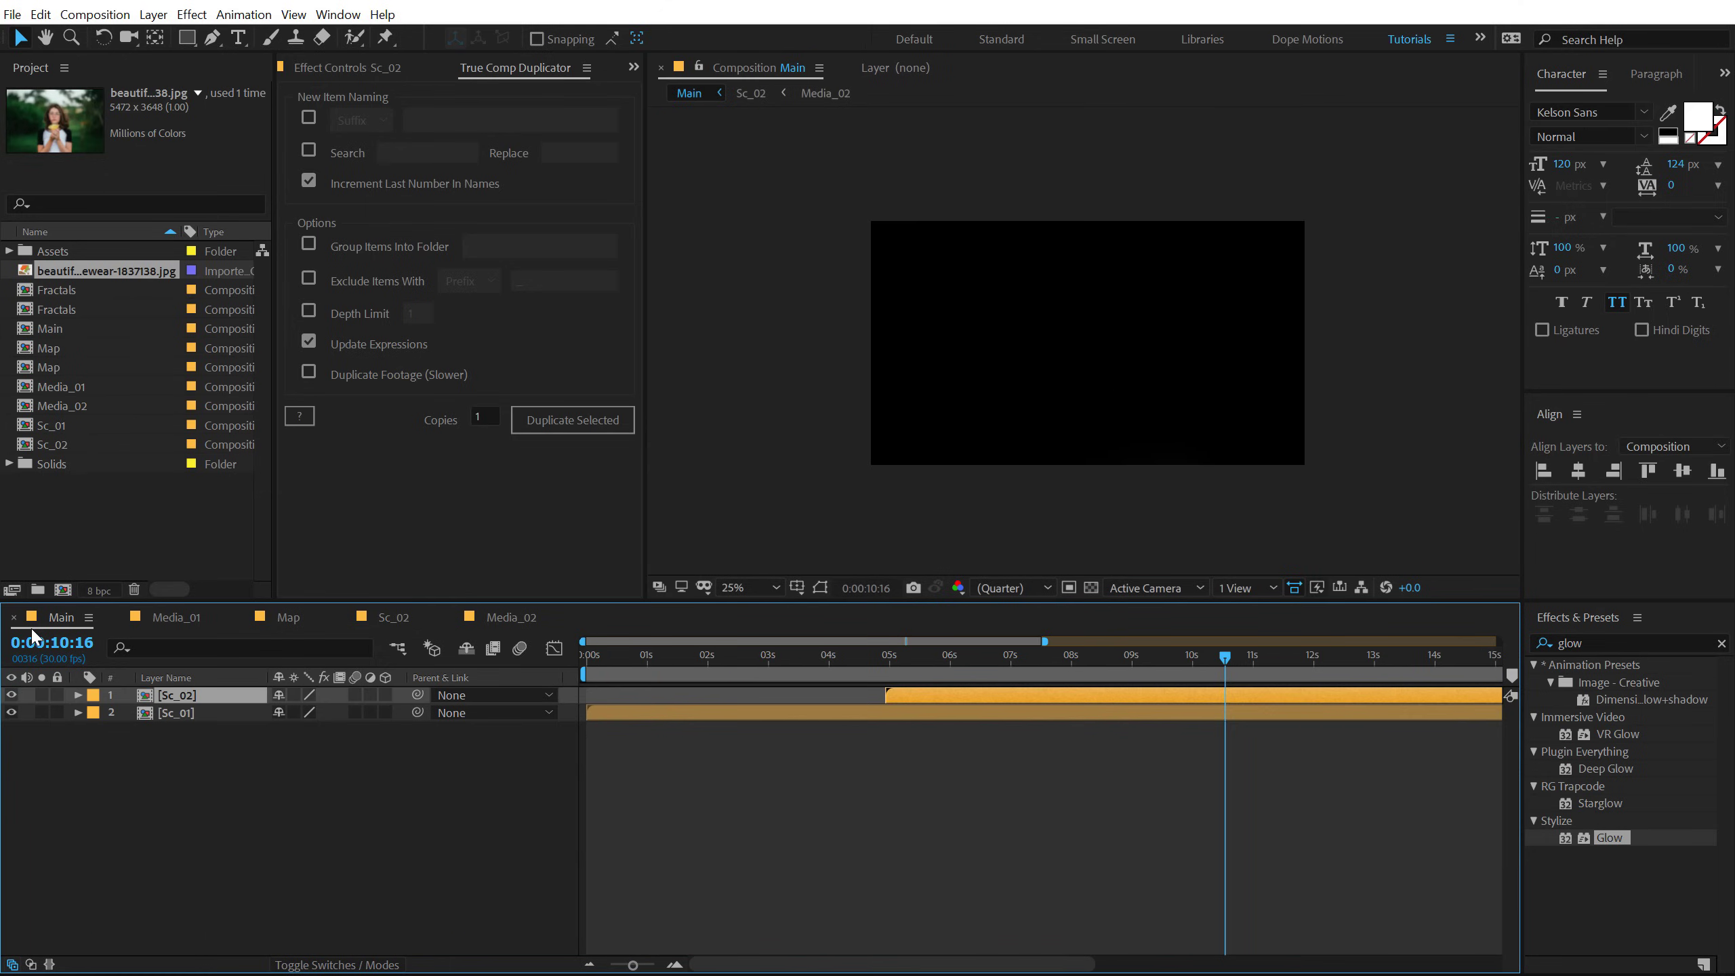
left_click(846, 656)
left_click_drag(847, 658, 546, 661)
key("space")
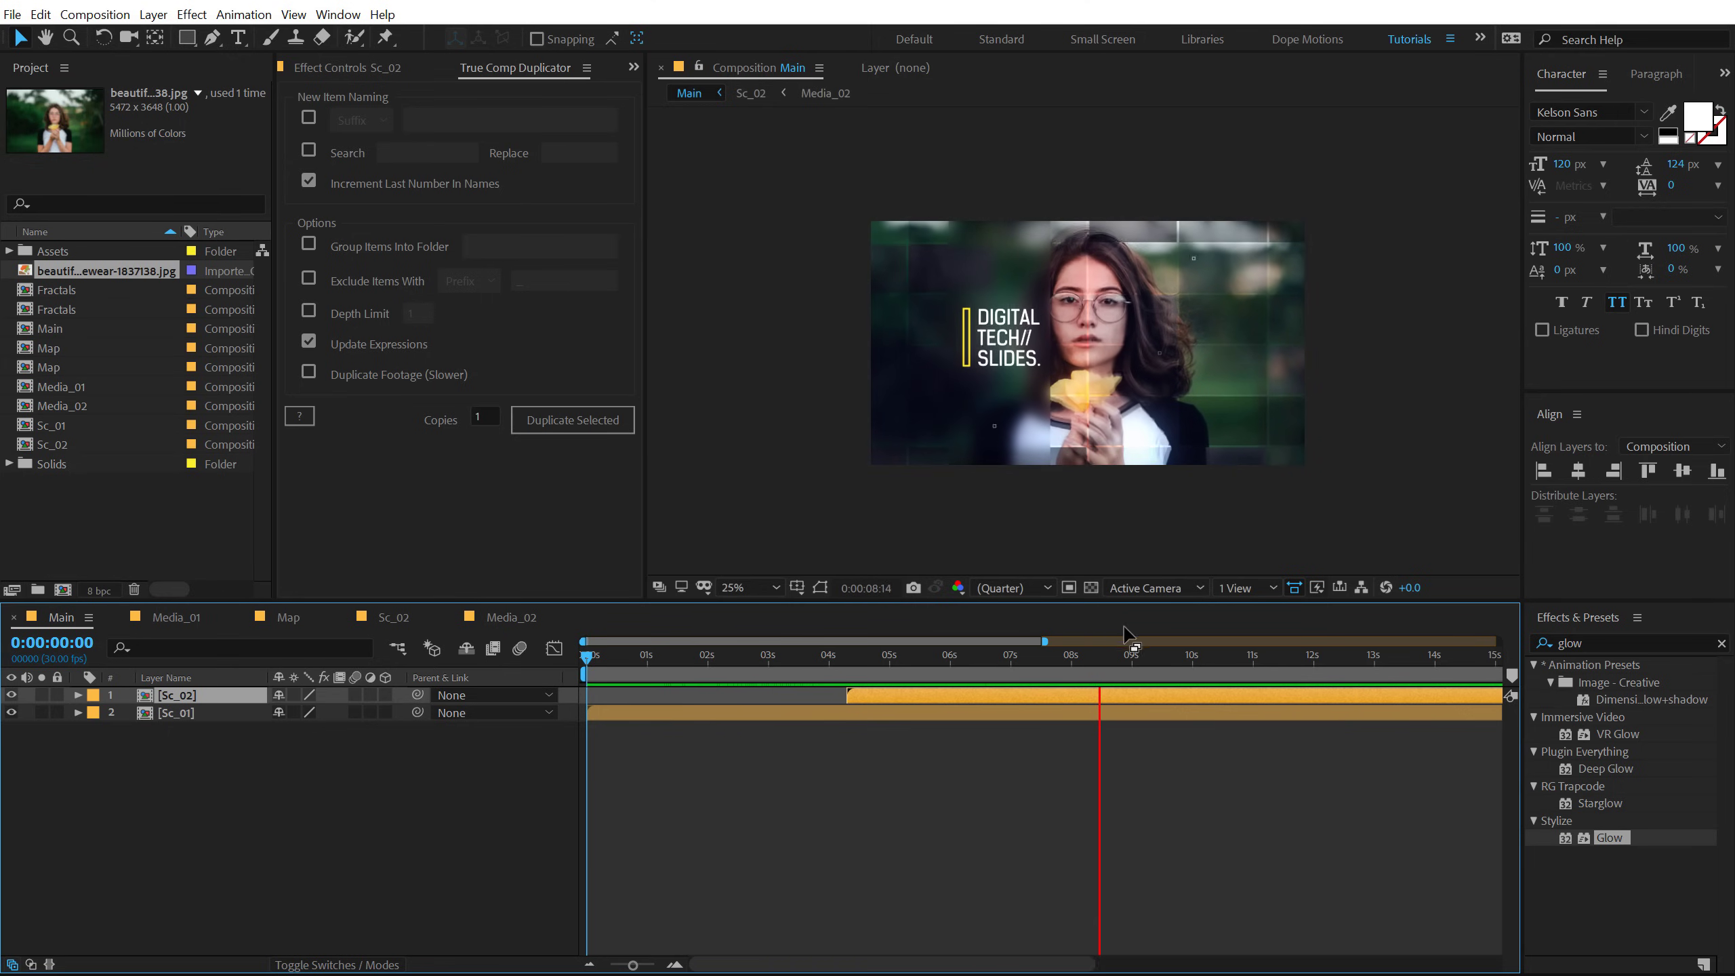
left_click(1132, 655)
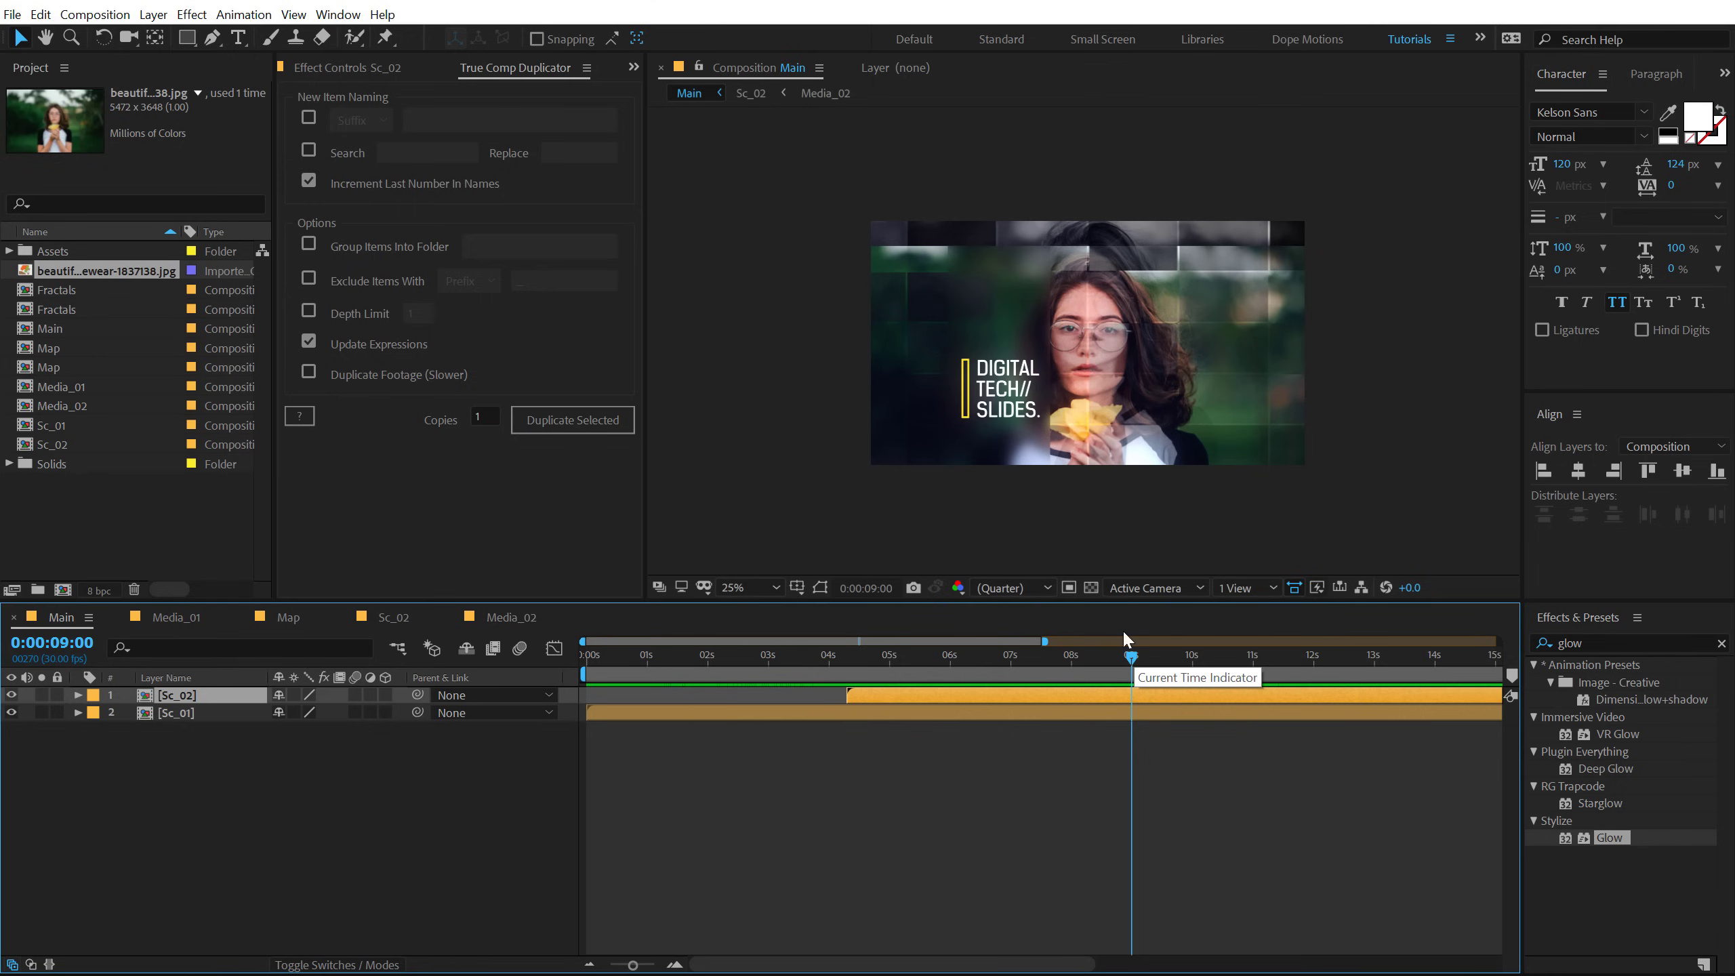
left_click(74, 406)
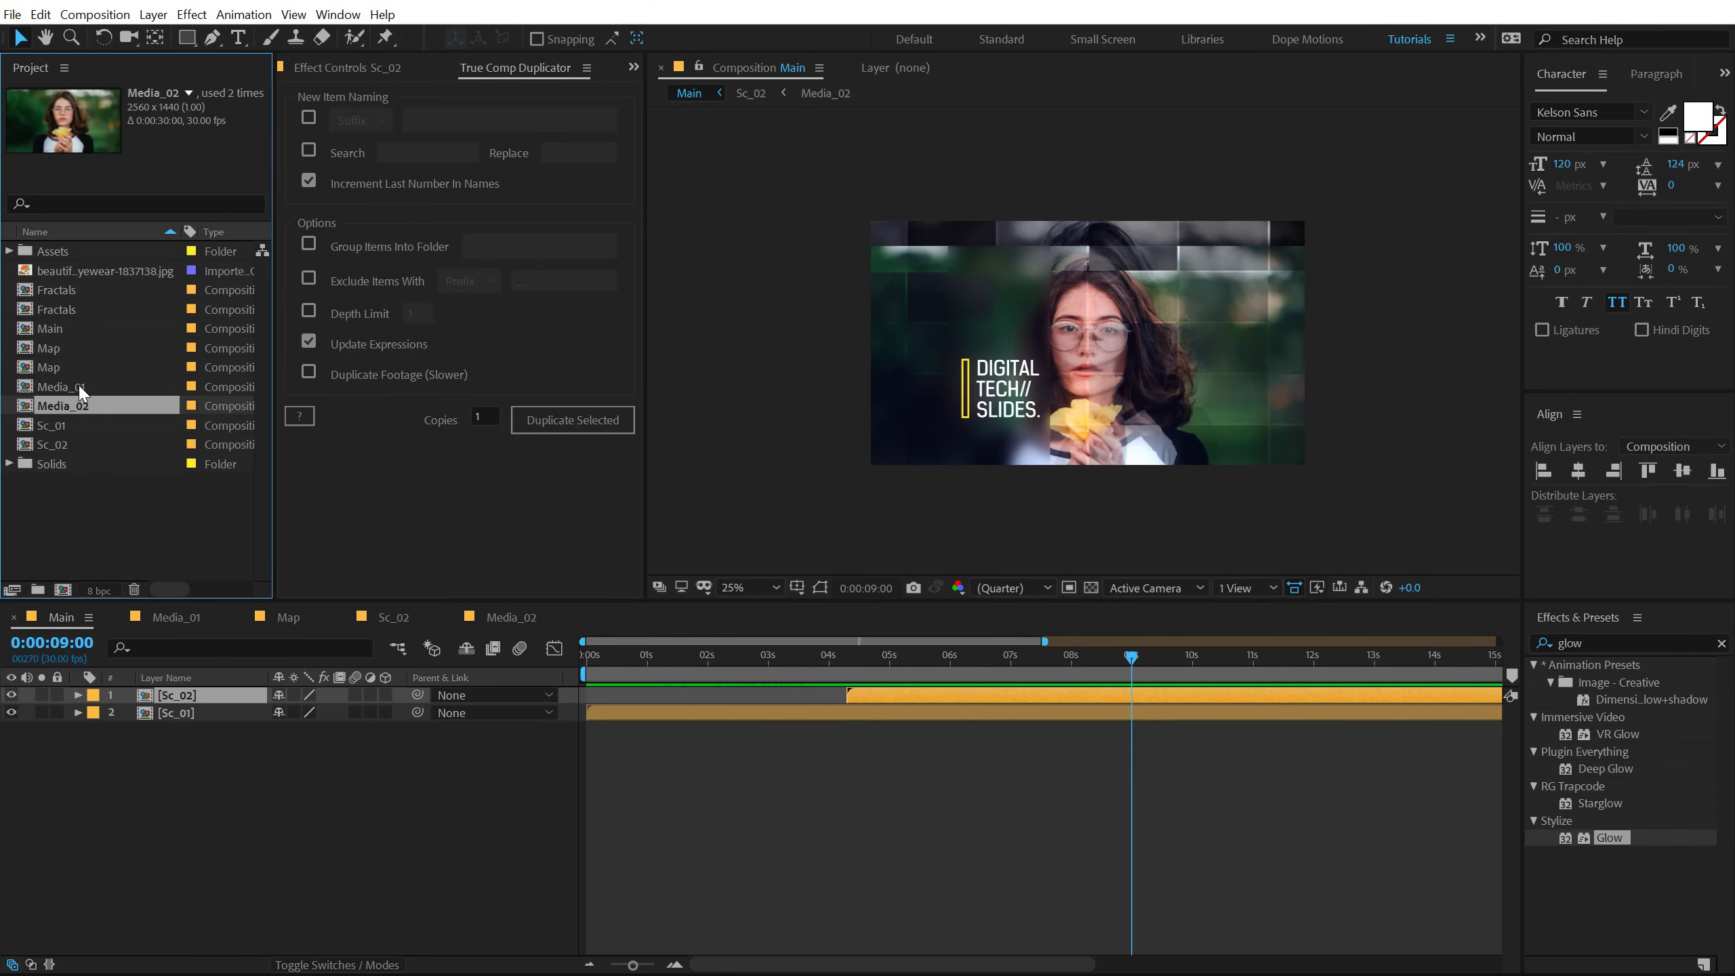
left_click(116, 512)
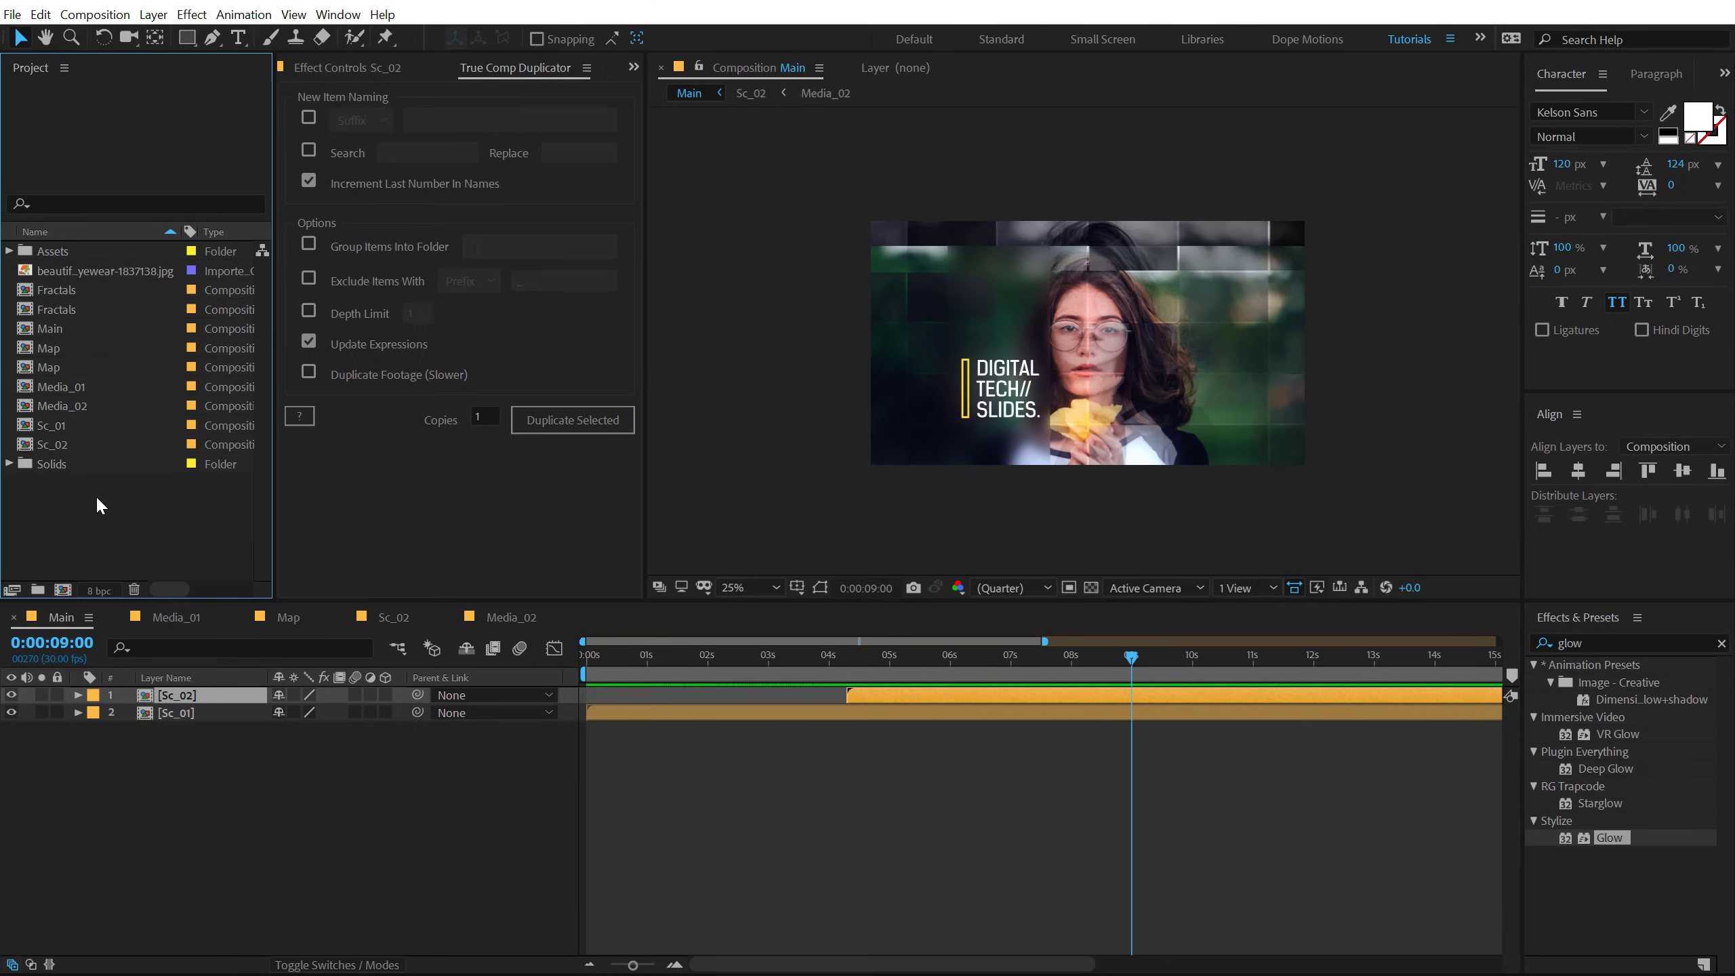
Step: Open Sc_01 and create a new text layer reading 01
left_click(125, 744)
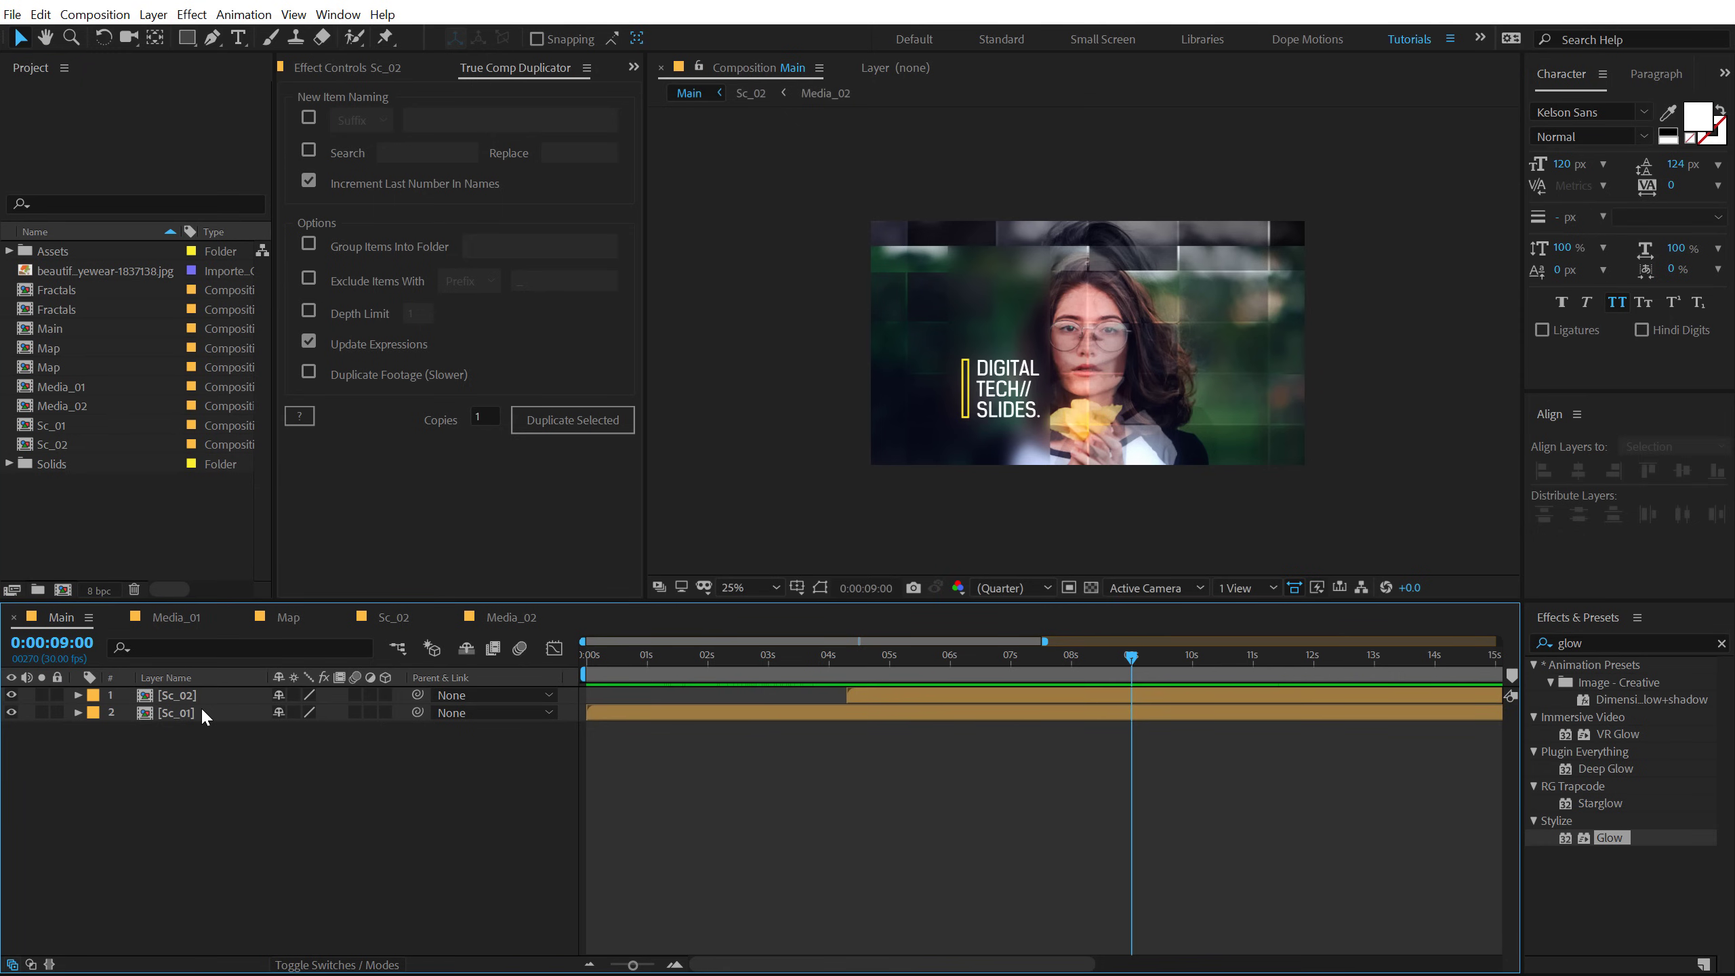
double_click(198, 712)
left_click_drag(931, 667, 696, 673)
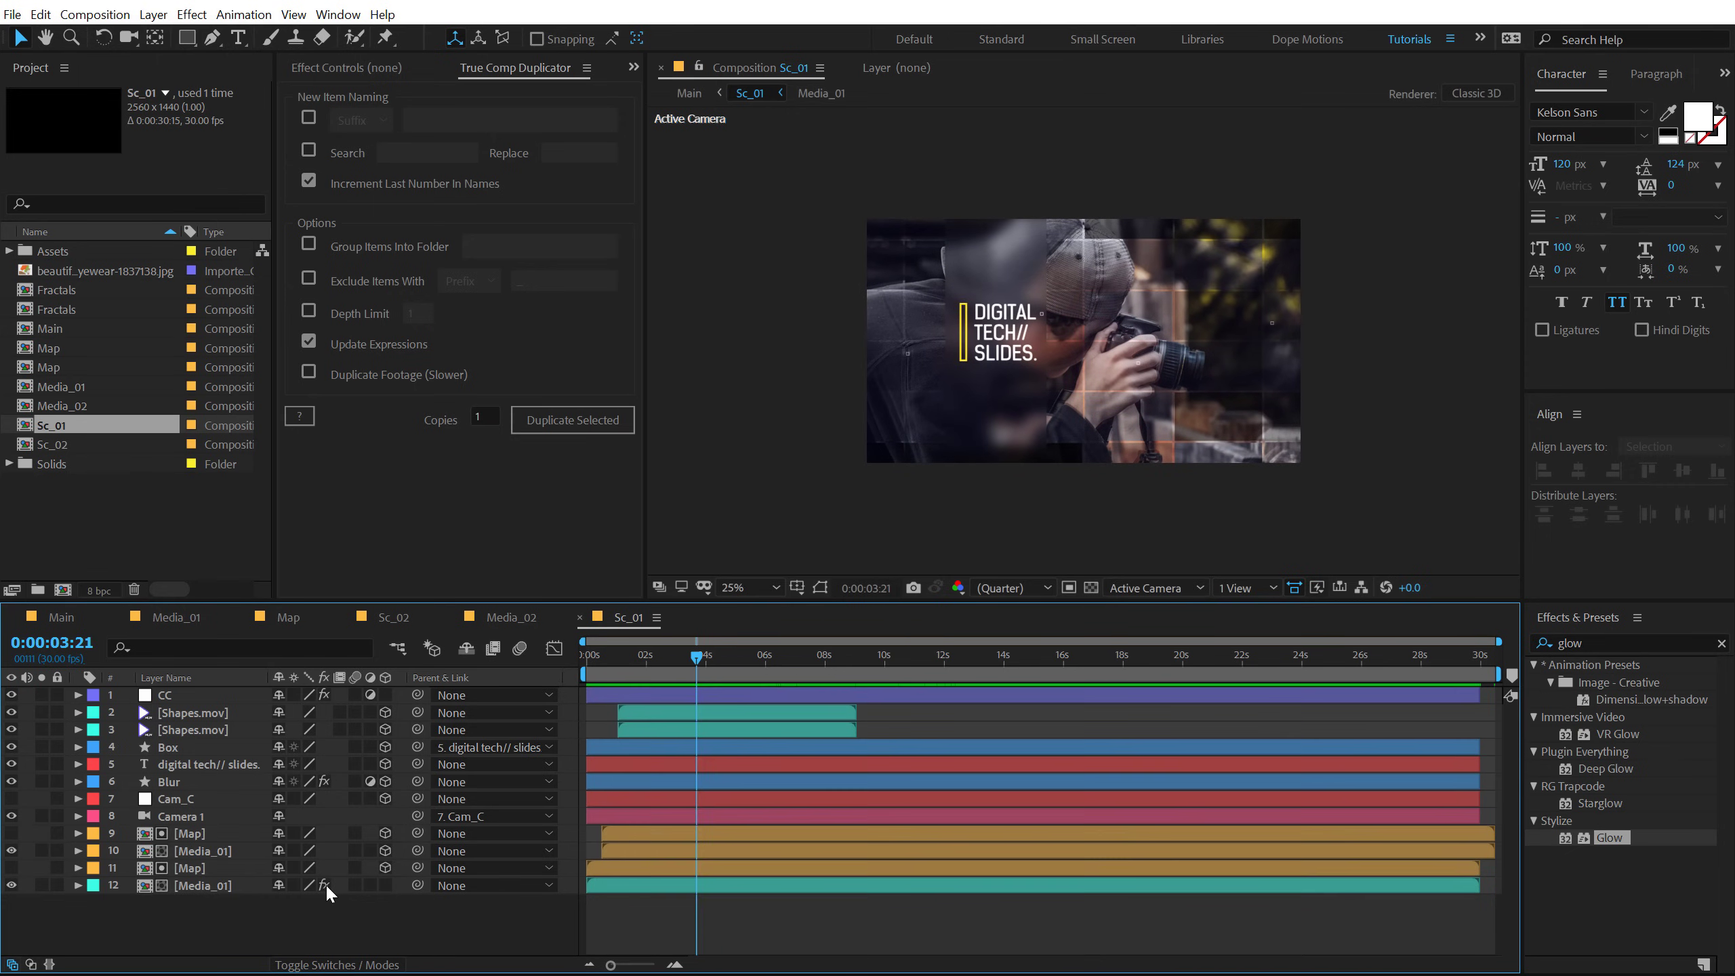
left_click(238, 38)
left_click(1091, 313)
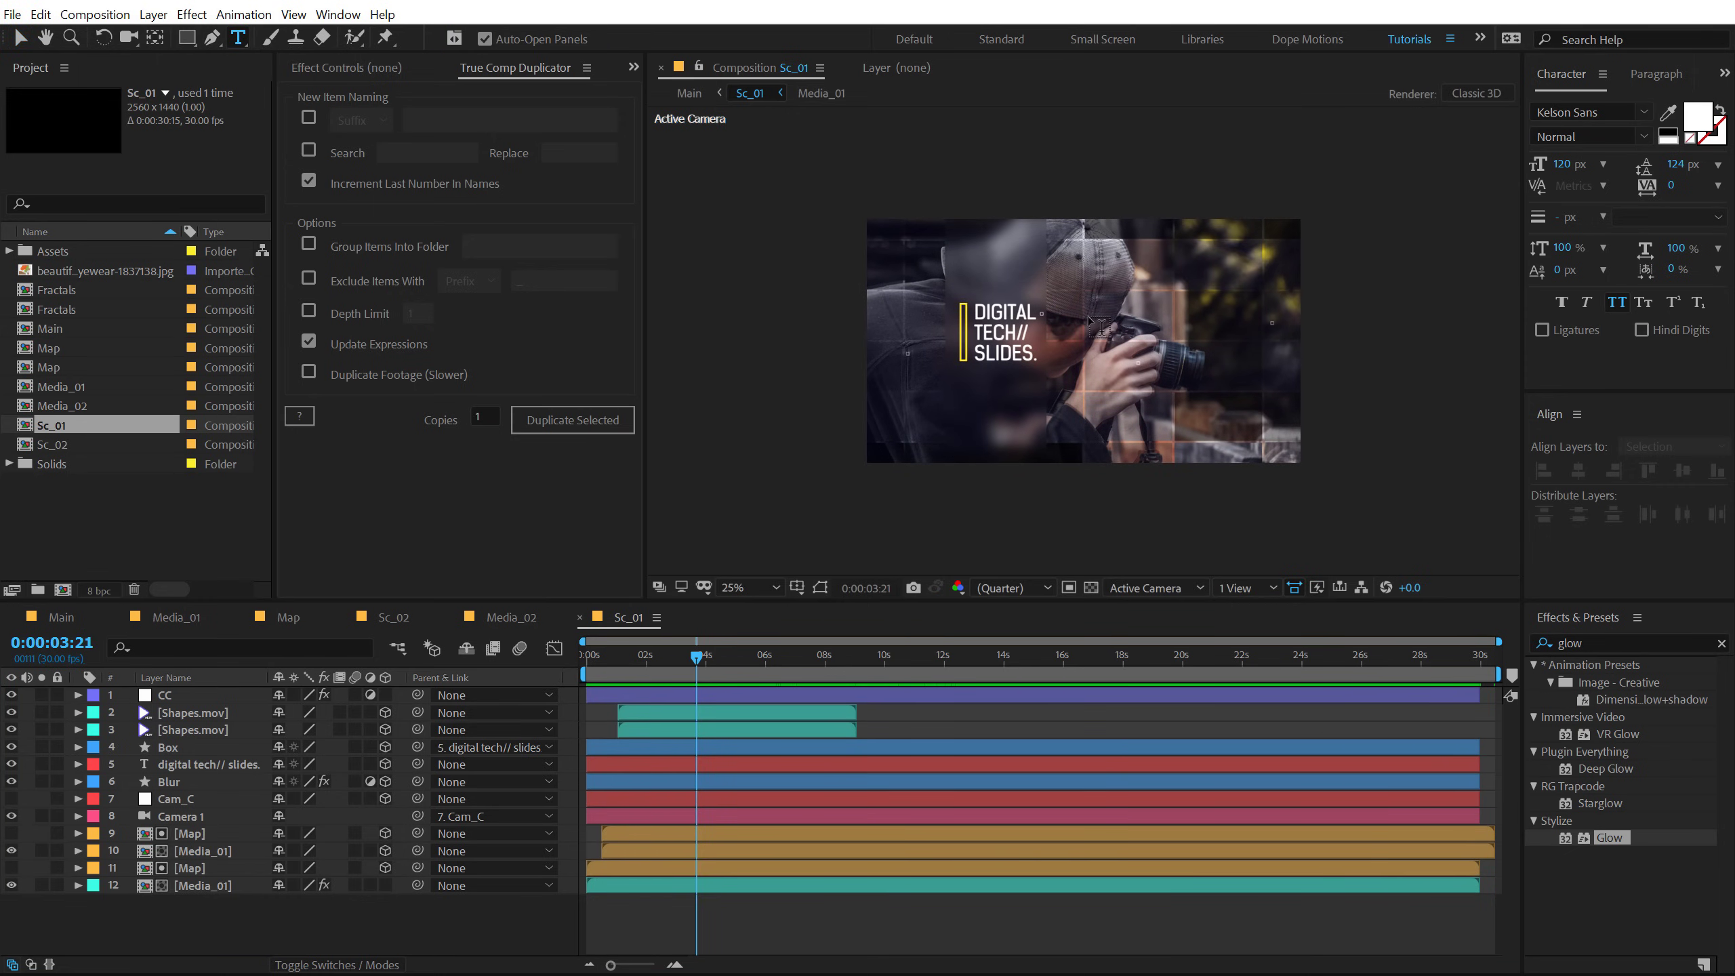
type("01")
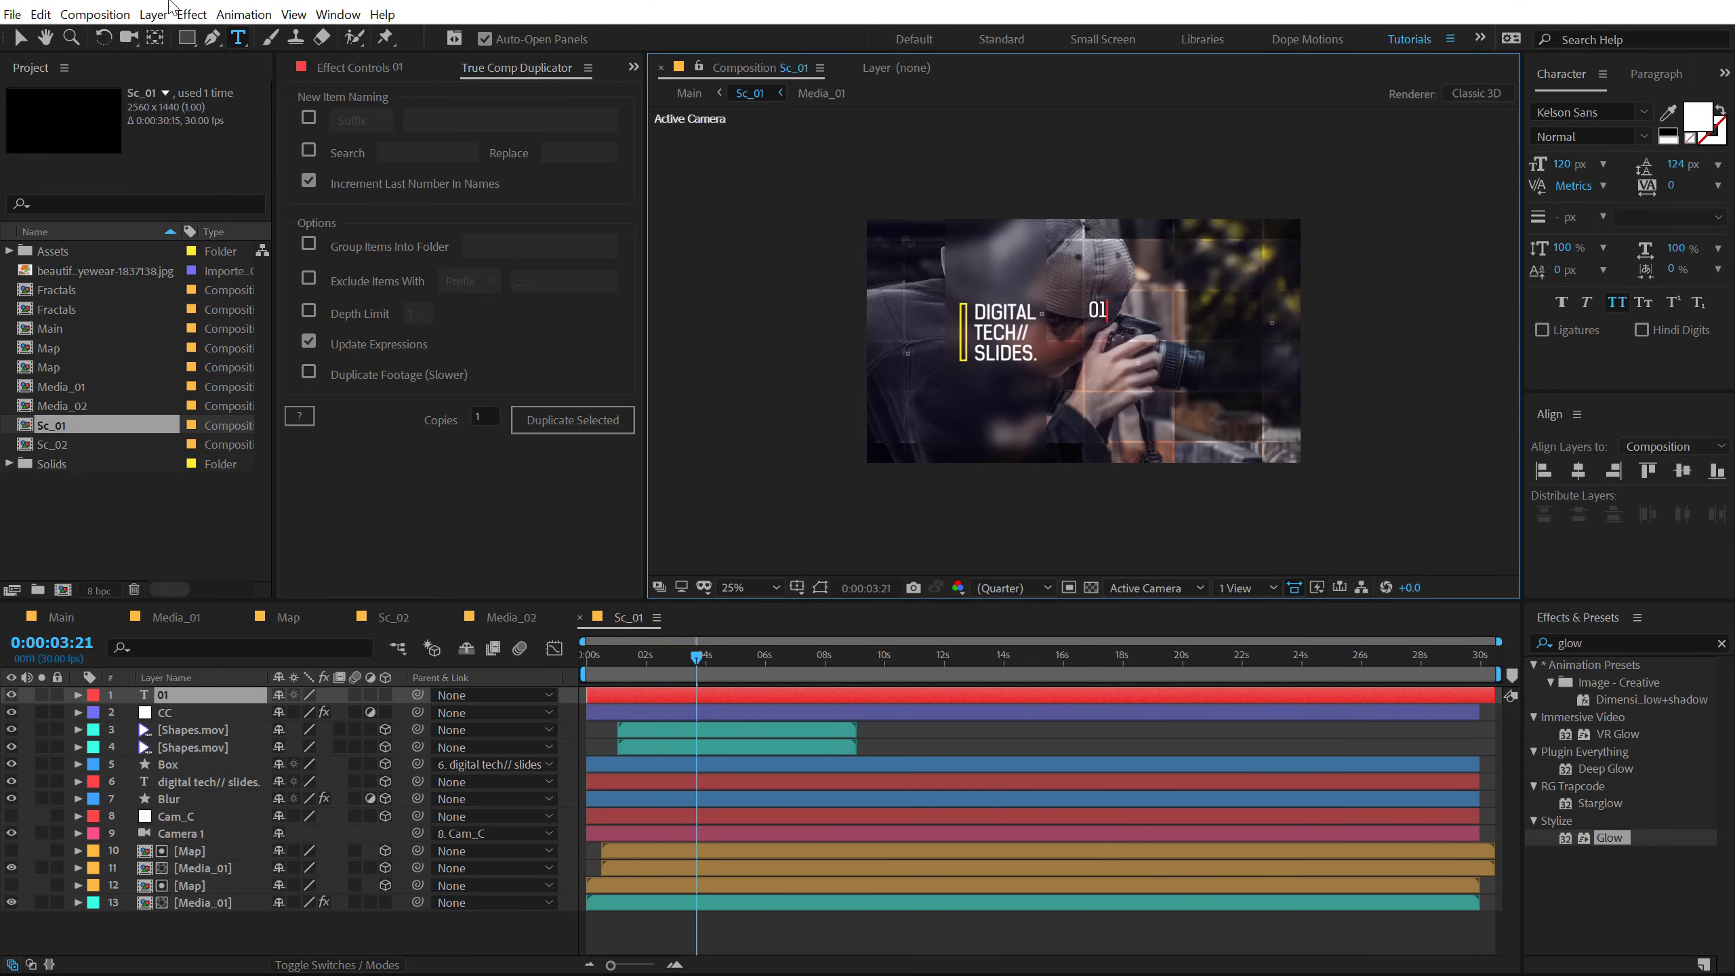
left_click(20, 38)
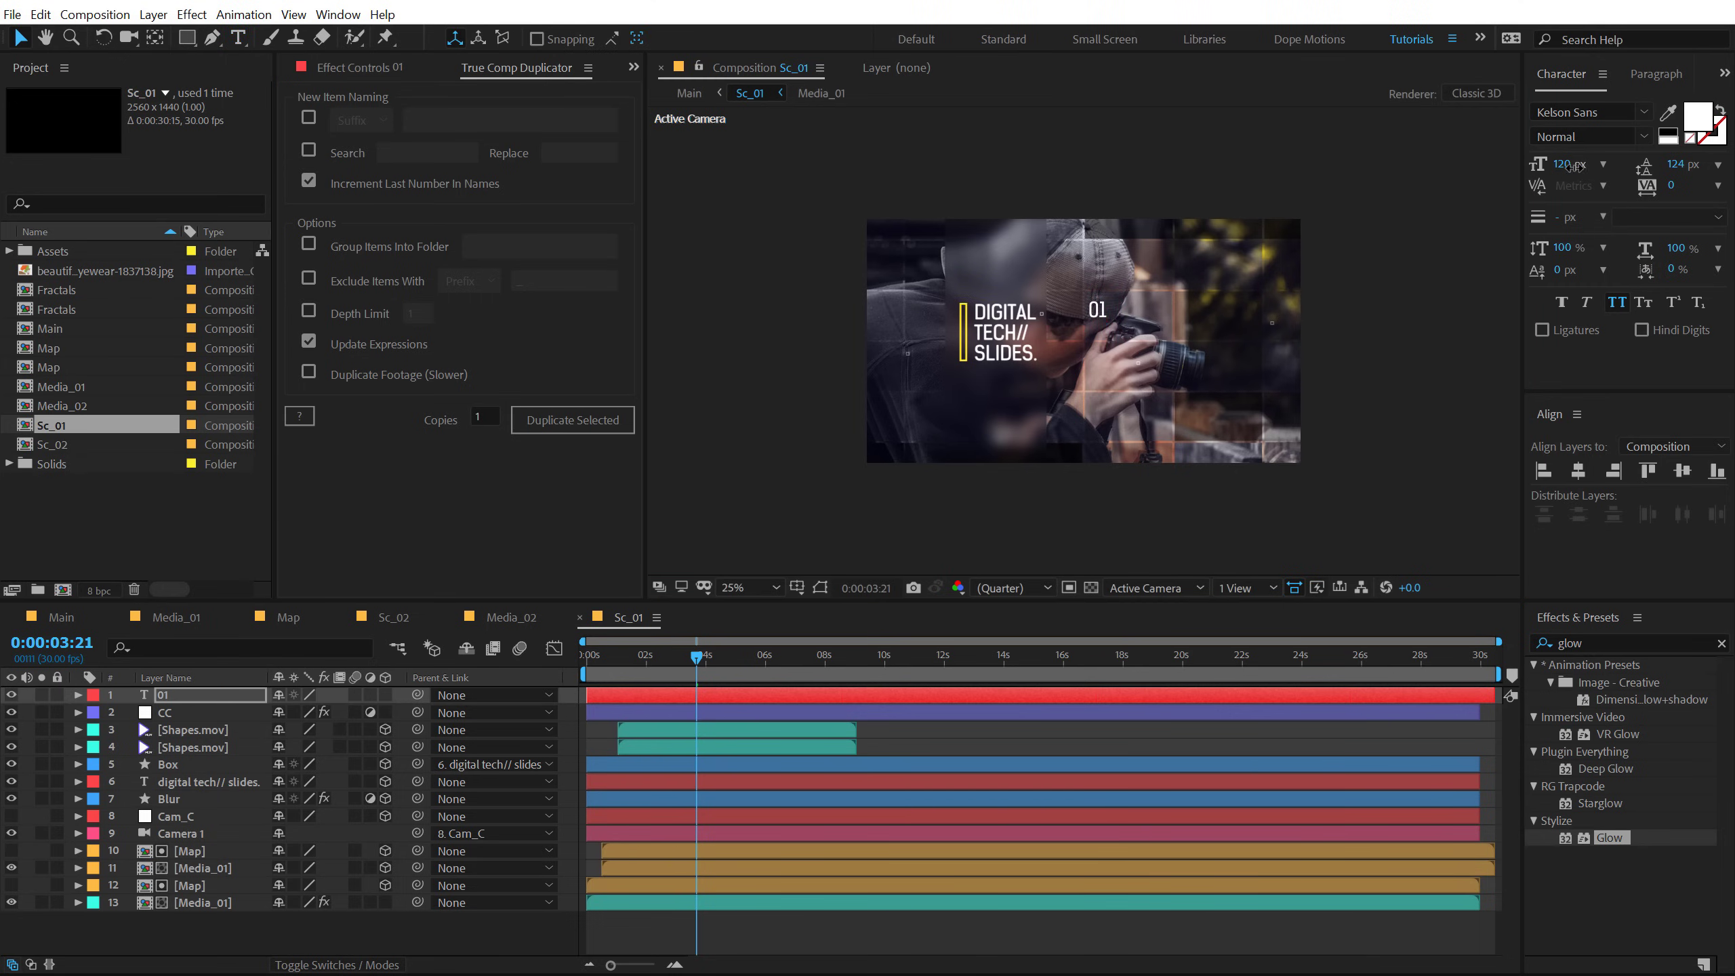
Step: Style the 01 text at 1296 px, Faux Bold, as a 5 px outline with no fill
left_click_drag(1564, 164, 1667, 164)
left_click_drag(1222, 307, 1245, 413)
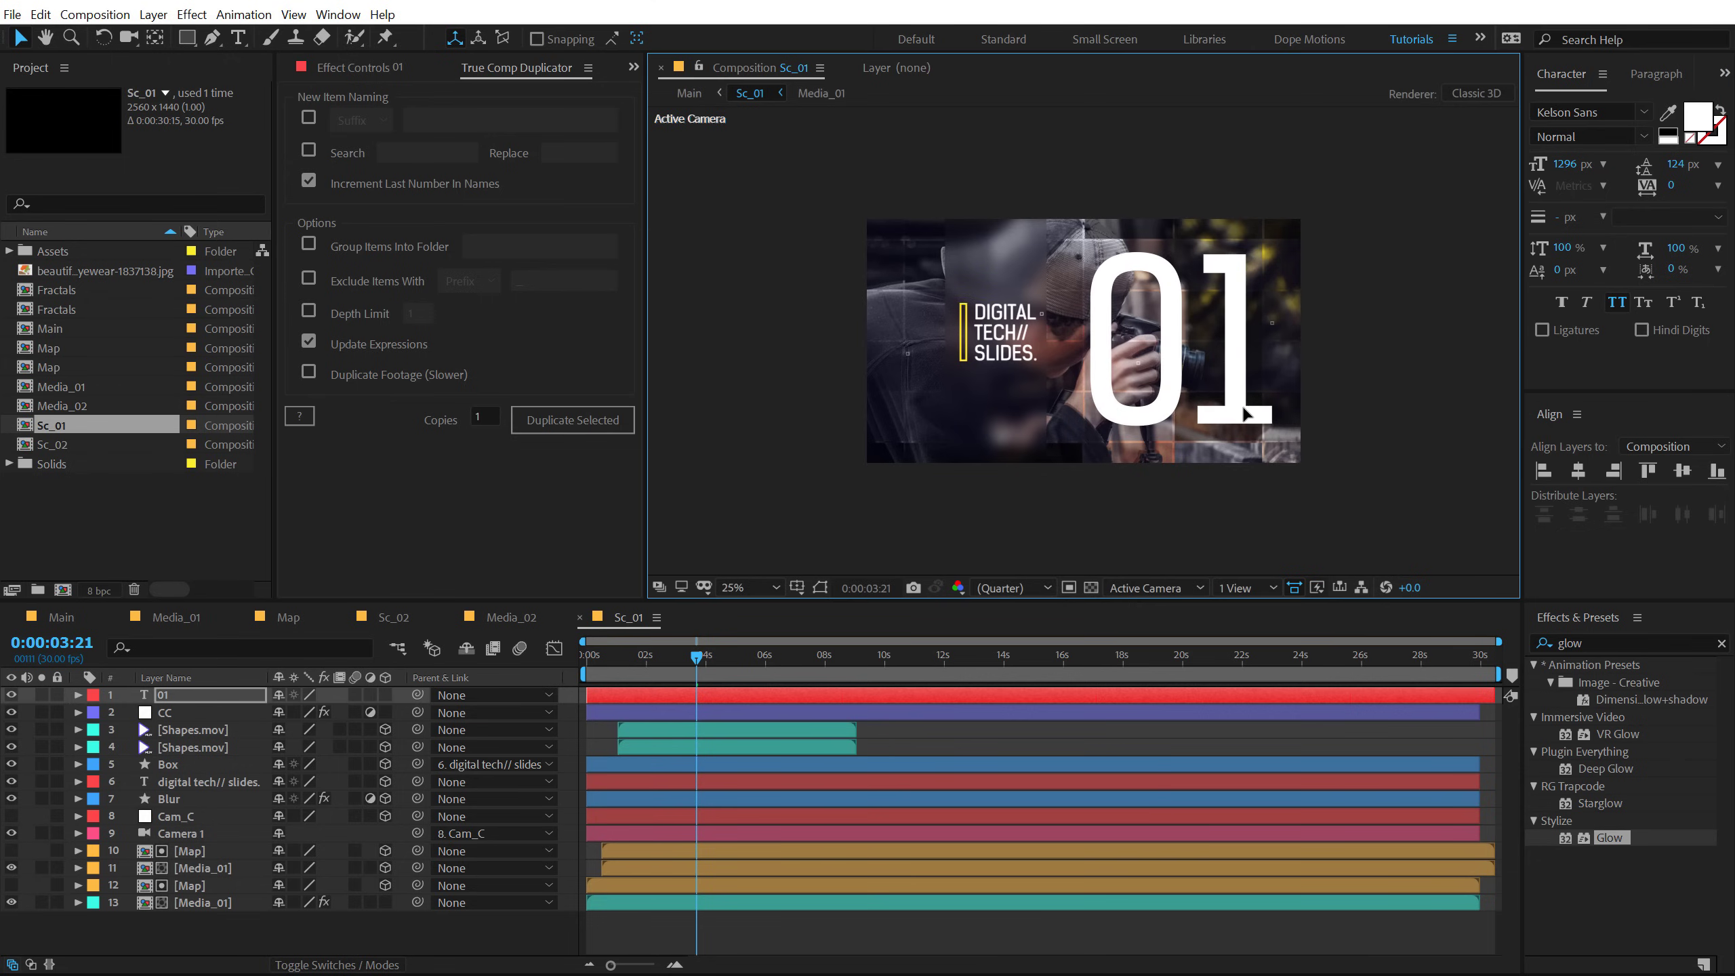
left_click(1560, 303)
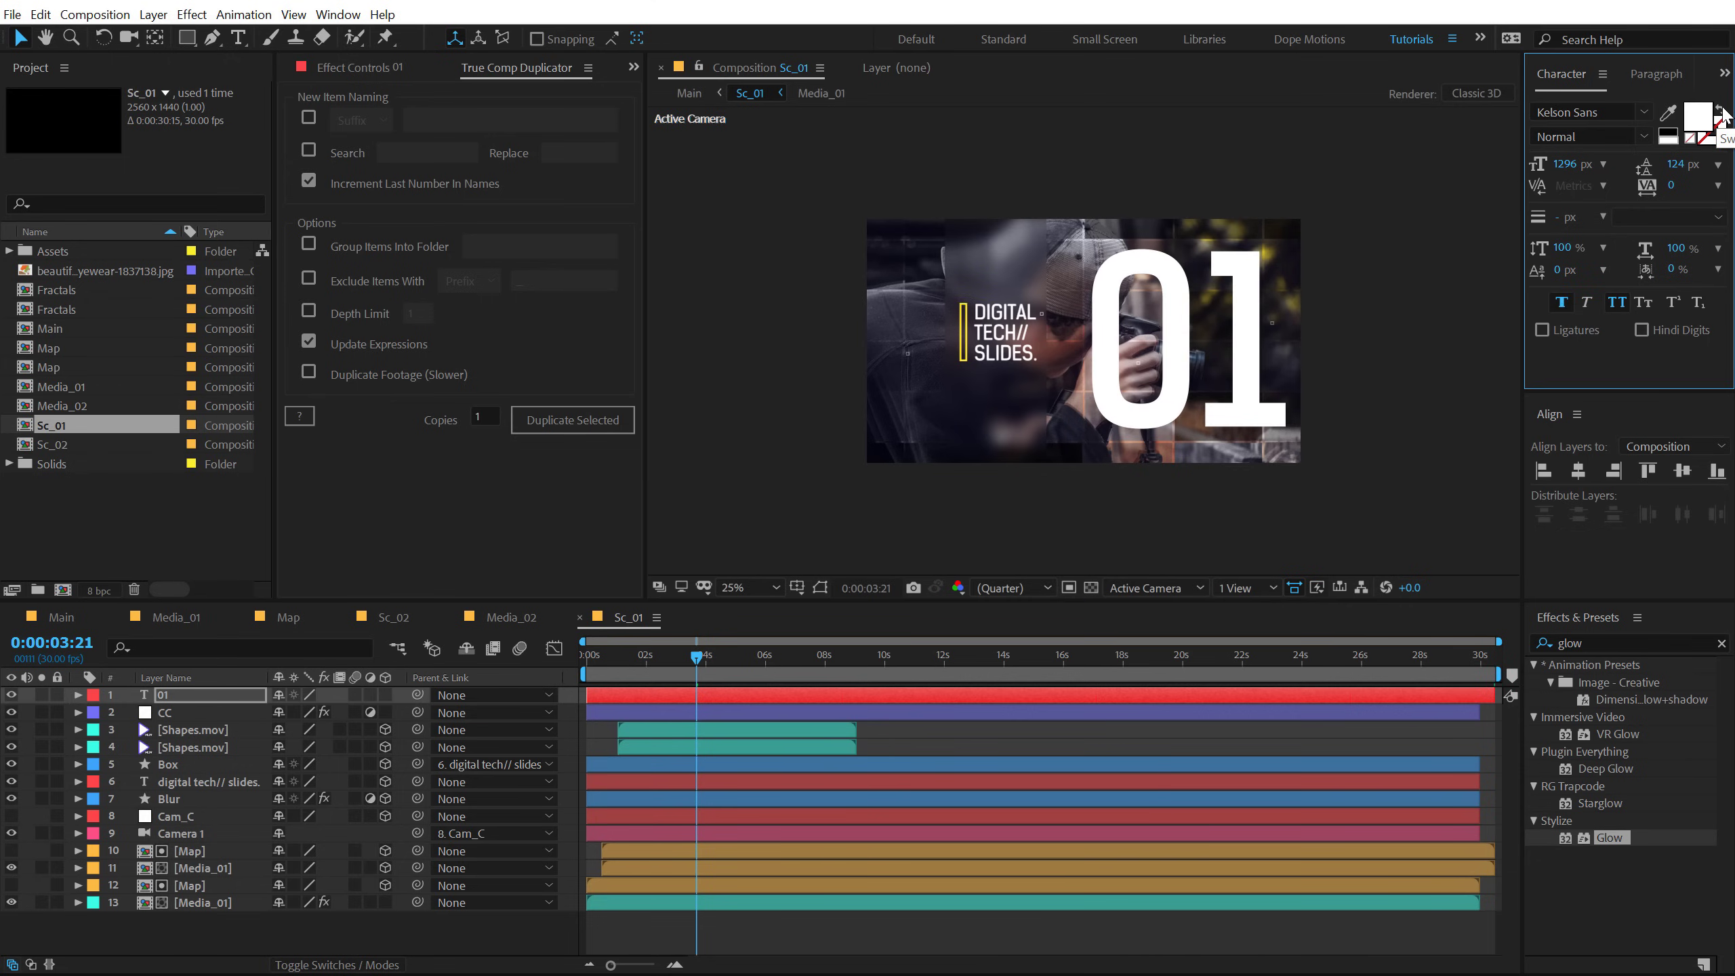
left_click(1719, 111)
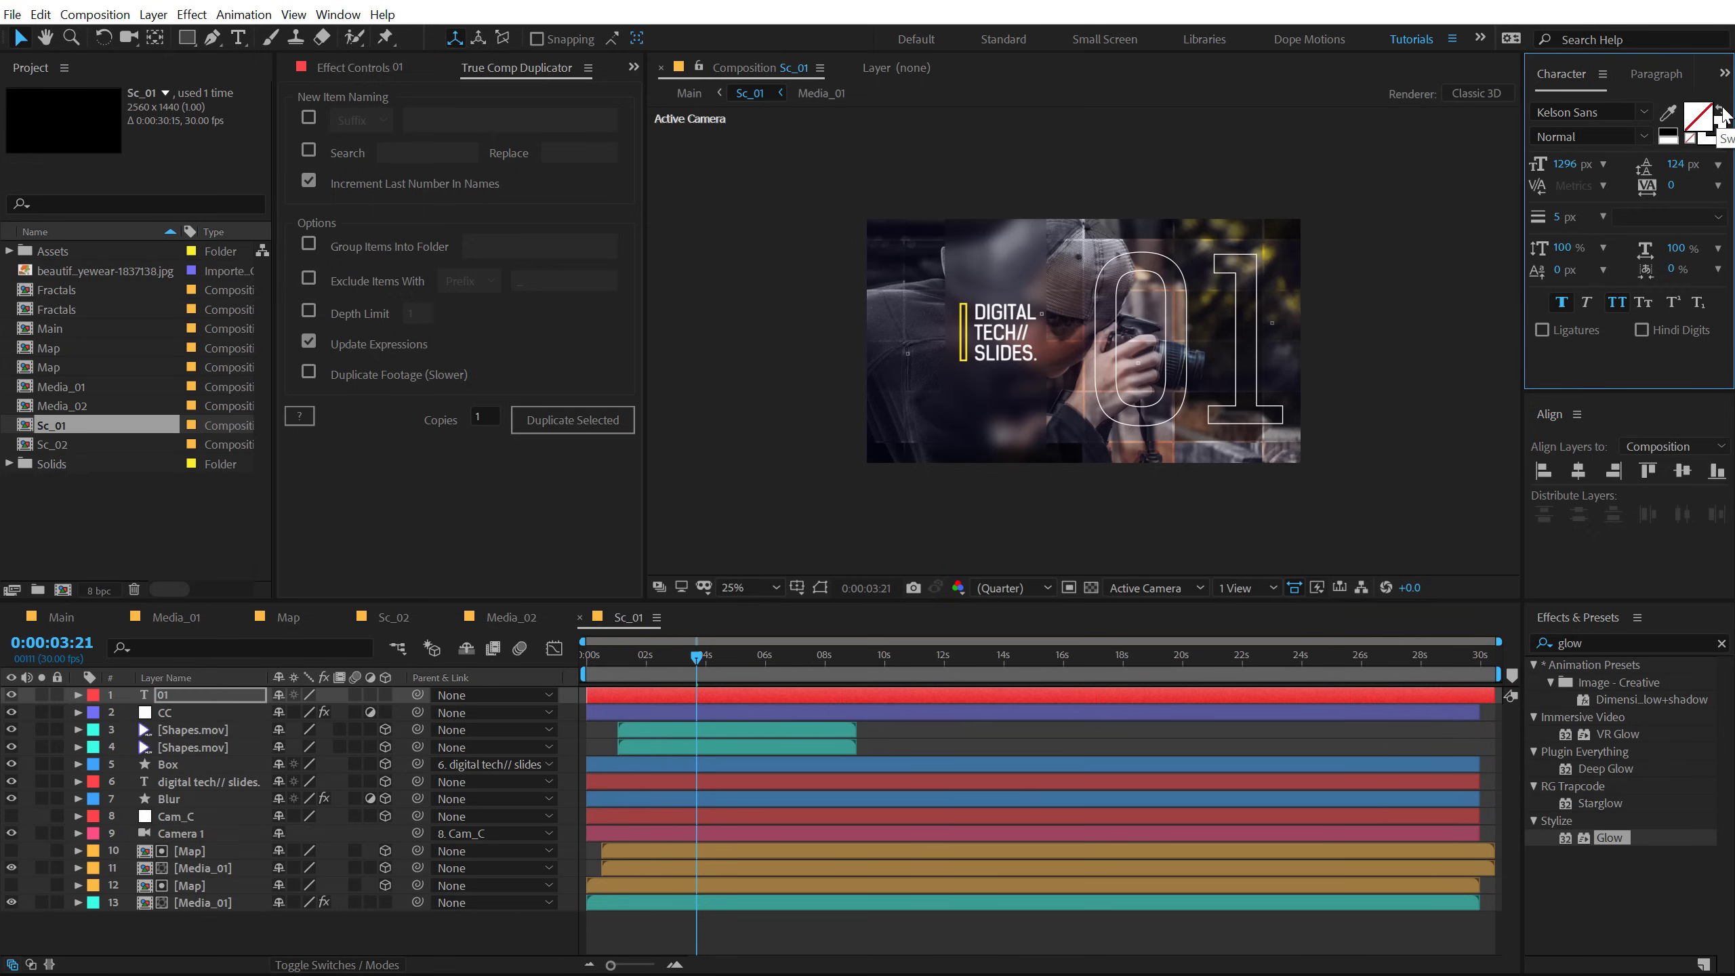
Step: Set the 01 layer's blend mode to Overlay and check it across the scene
left_click(222, 694)
key("F4")
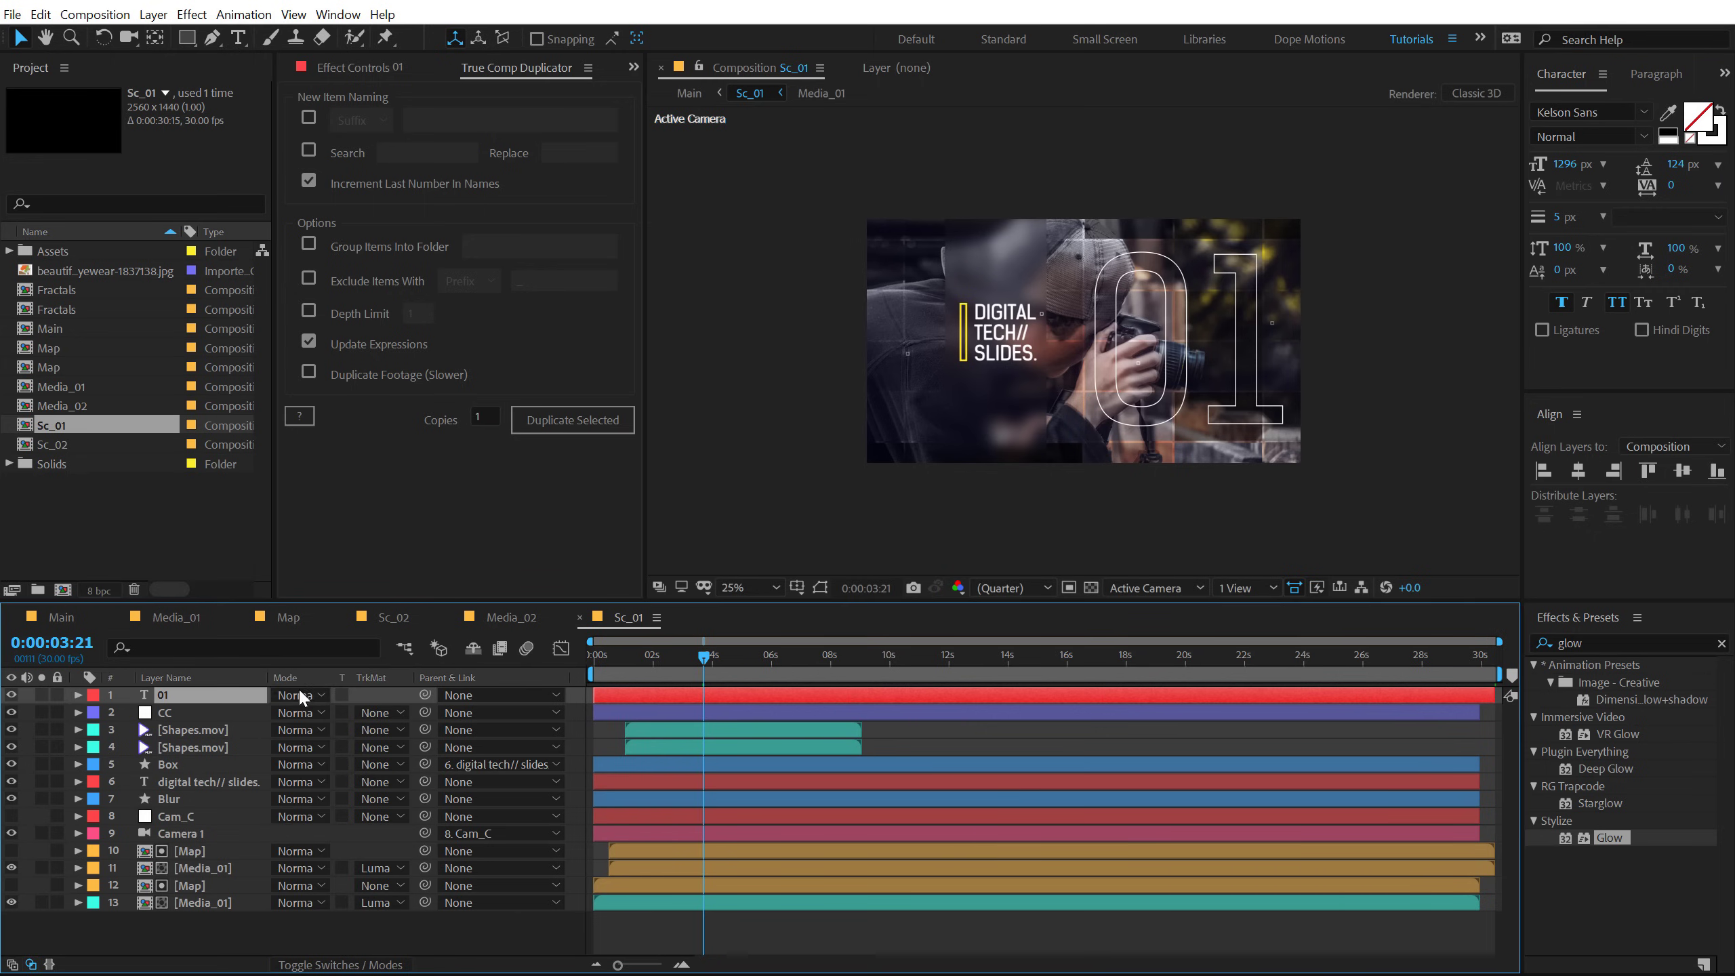
left_click(300, 687)
left_click(321, 218)
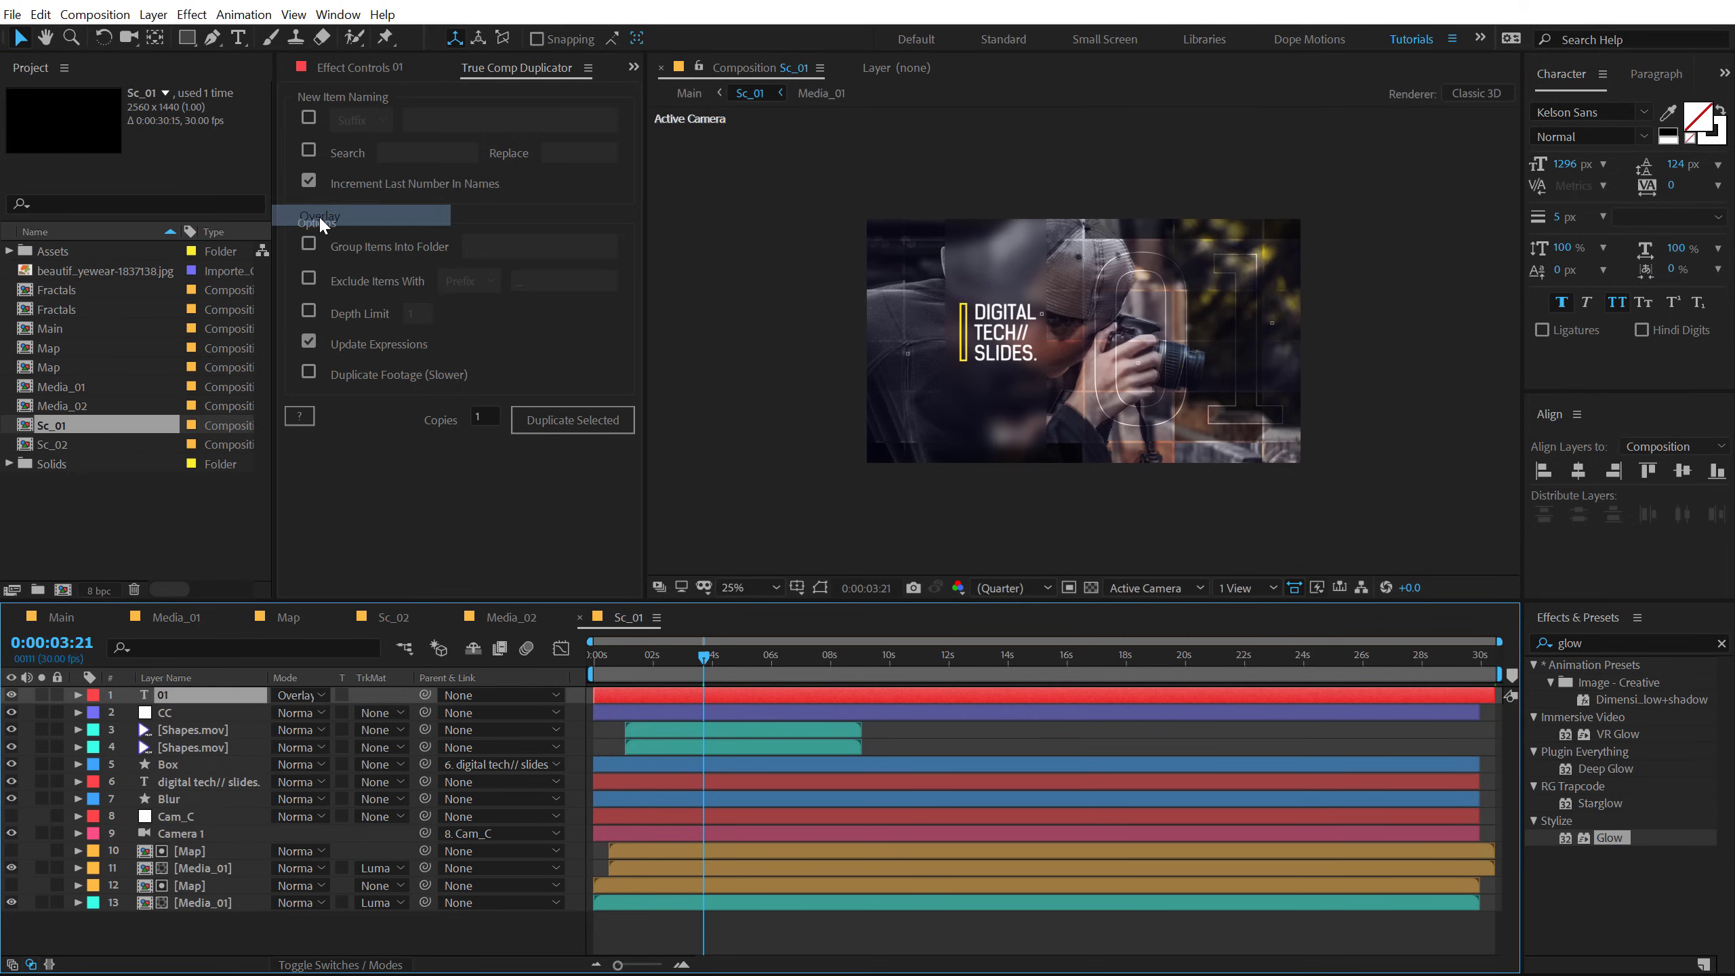
left_click(629, 656)
left_click_drag(632, 653, 816, 653)
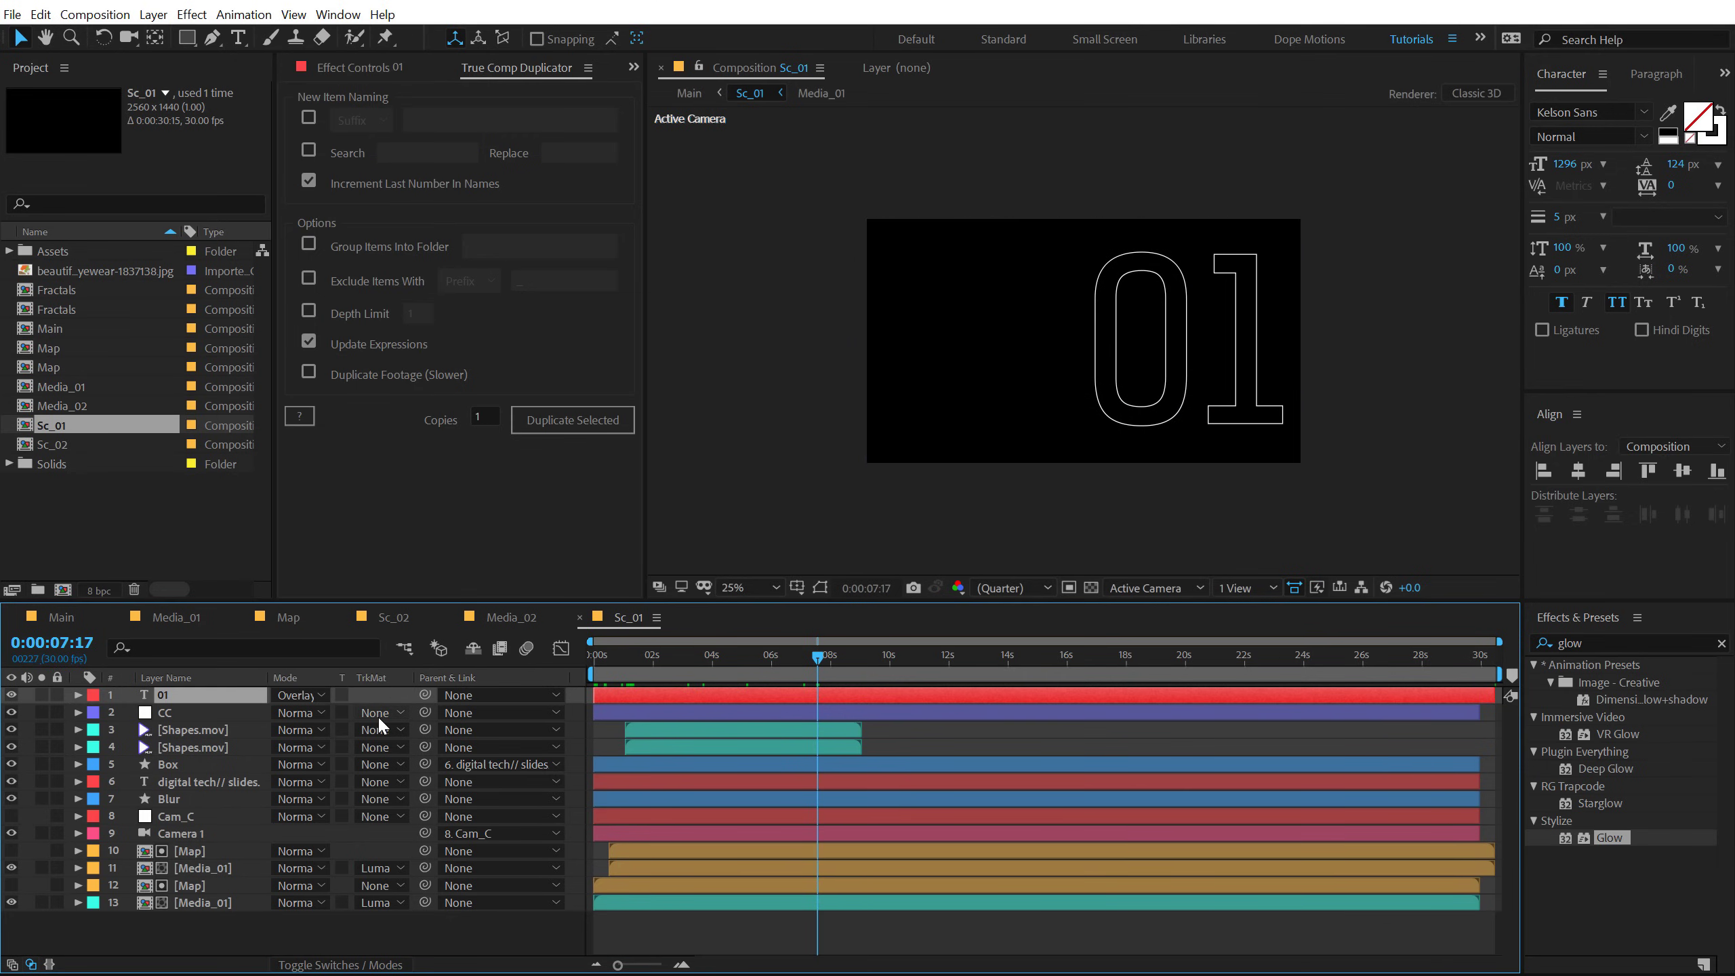
key("F4")
mouse_move(689, 655)
left_mouse_down()
mouse_move(750, 660)
mouse_move(594, 660)
mouse_move(758, 656)
mouse_move(707, 655)
left_mouse_up()
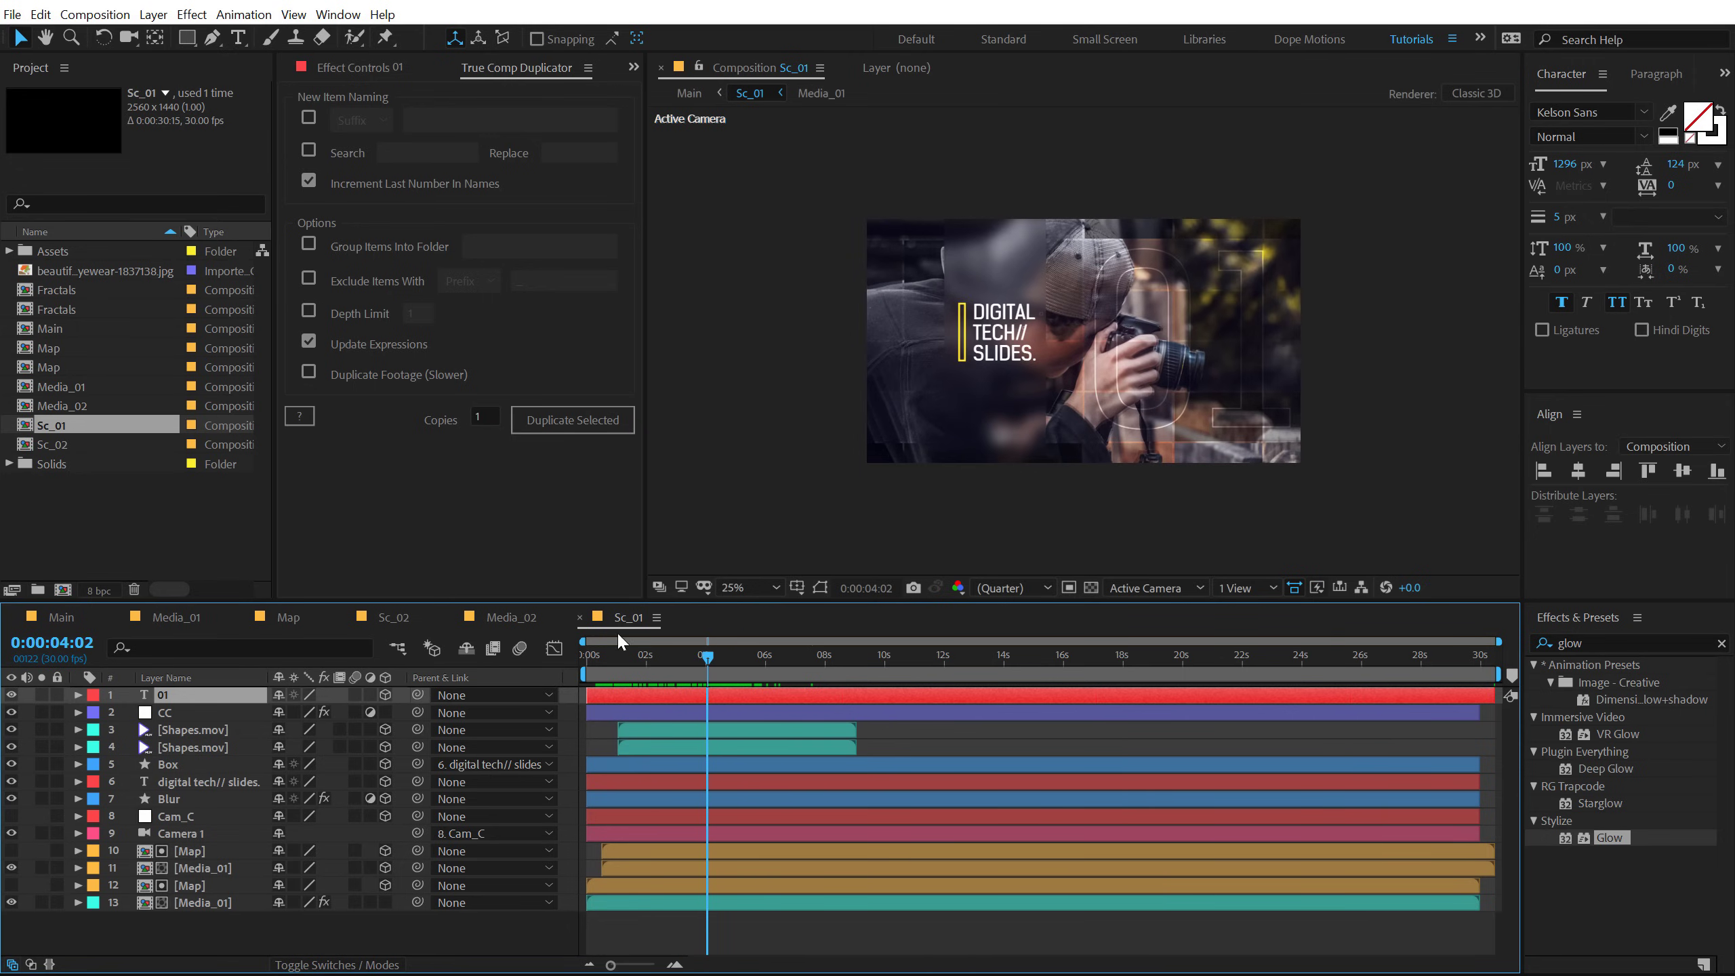
Step: Return to Sc_02 and park the current time at 4:08
left_click(410, 620)
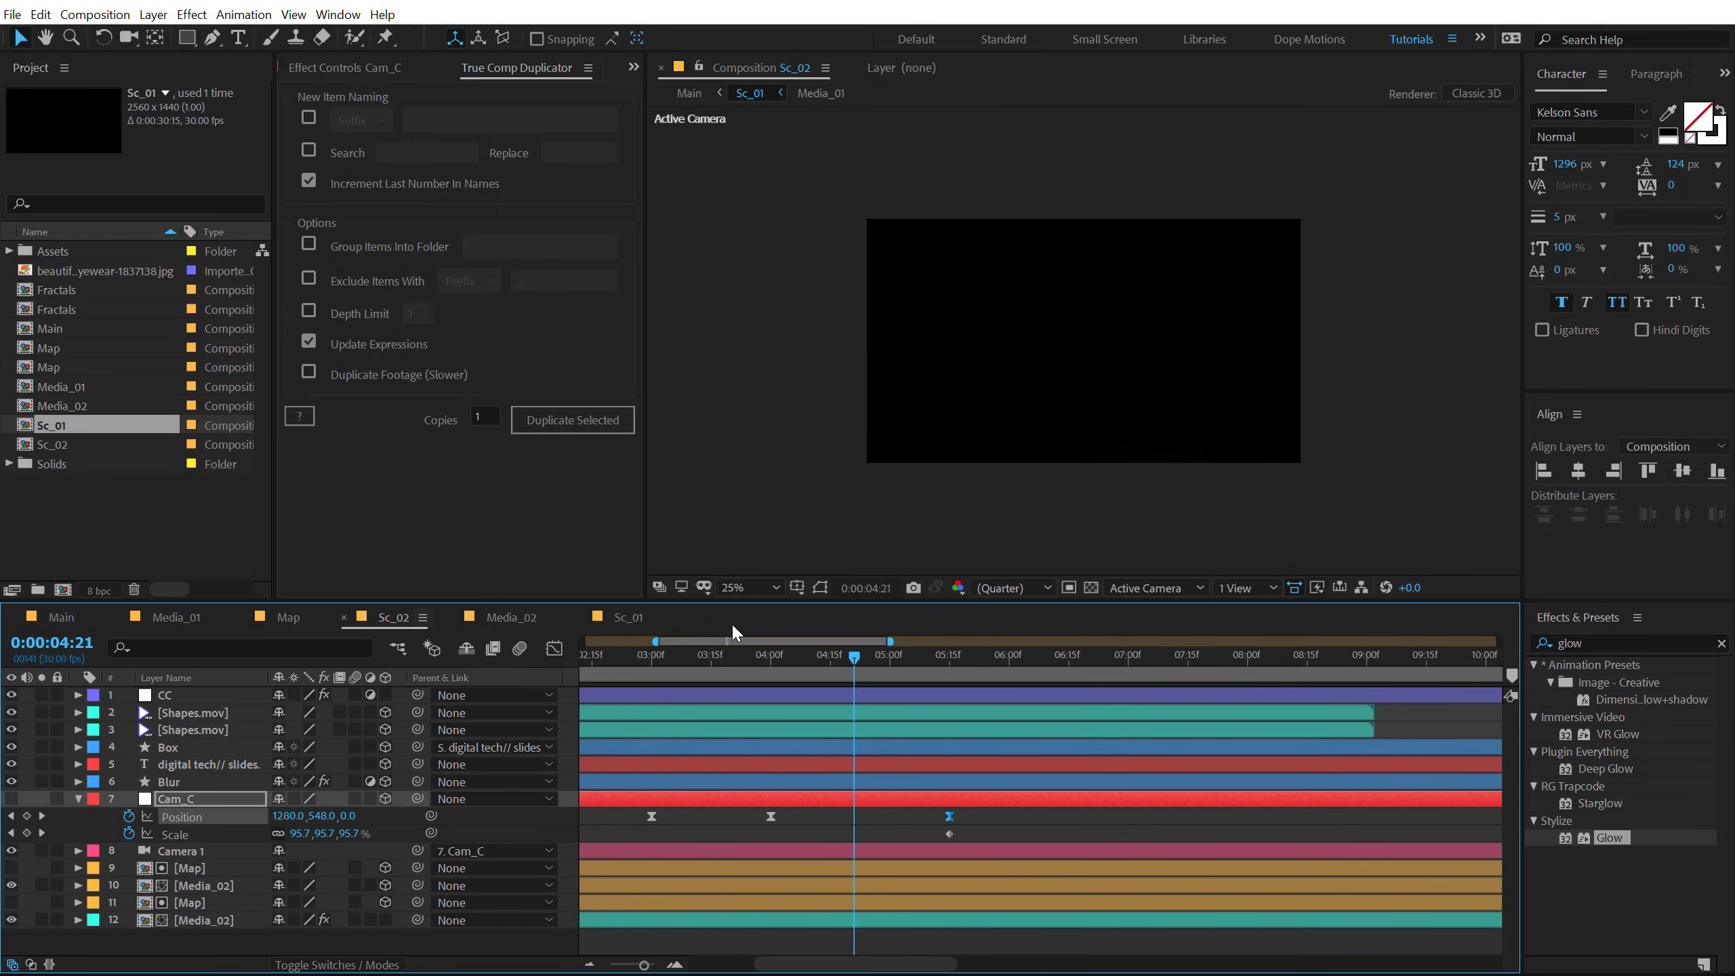
left_click_drag(841, 665, 805, 673)
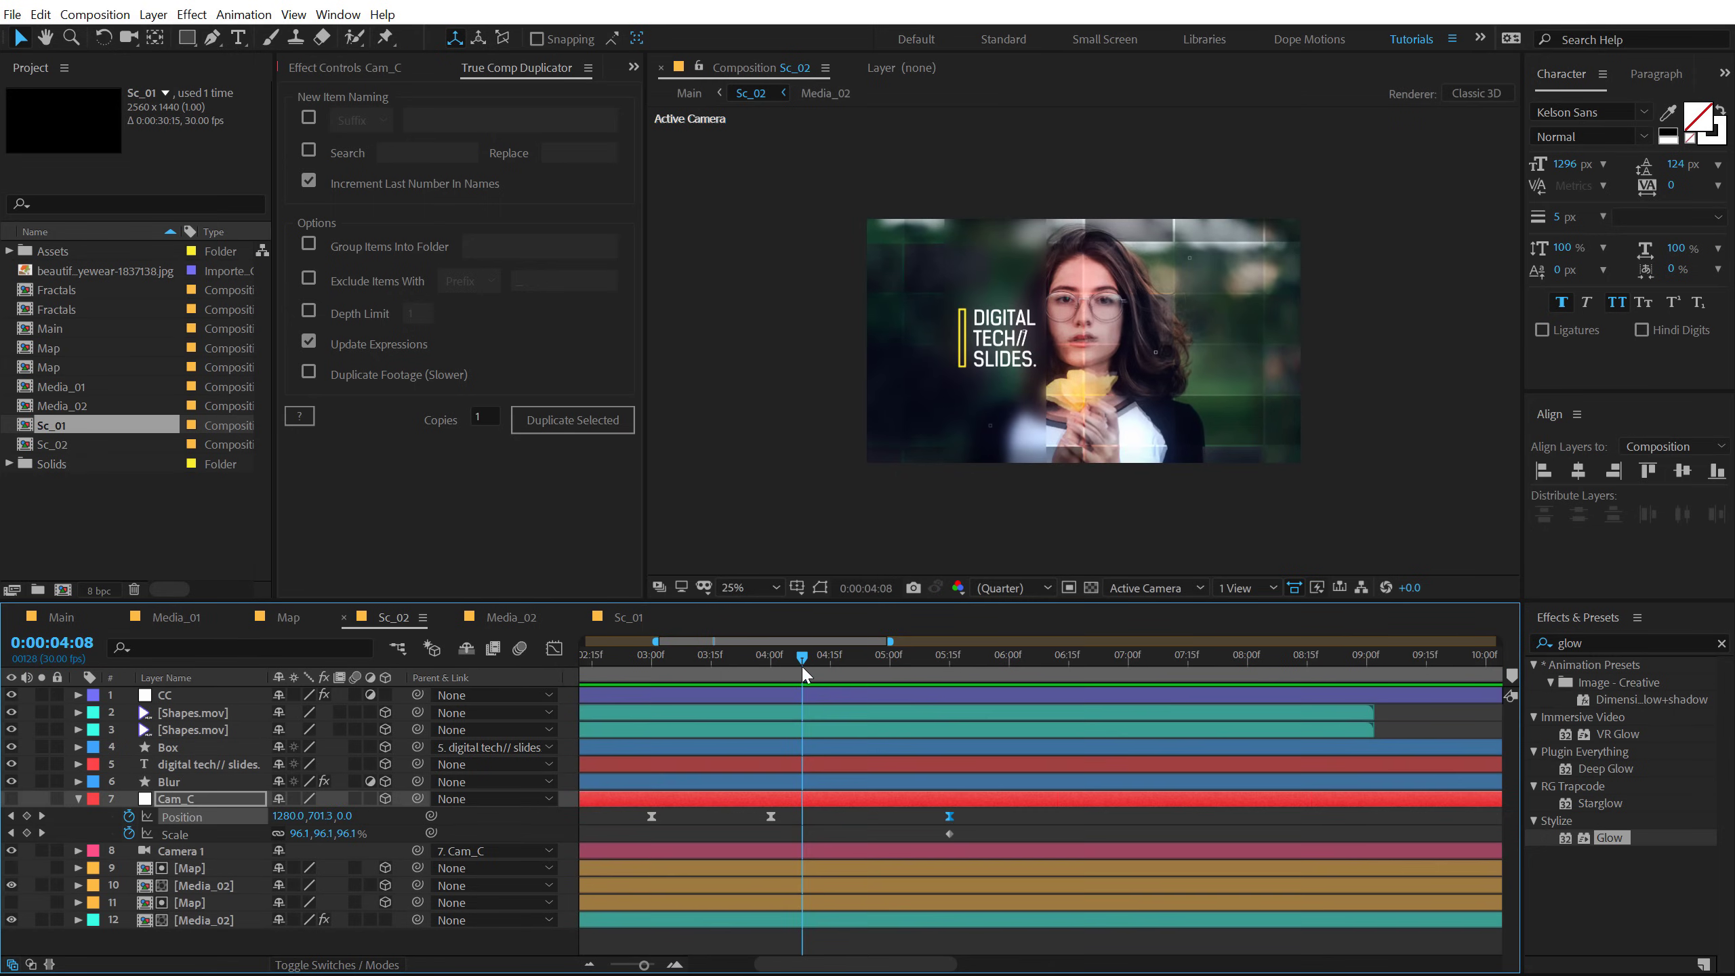